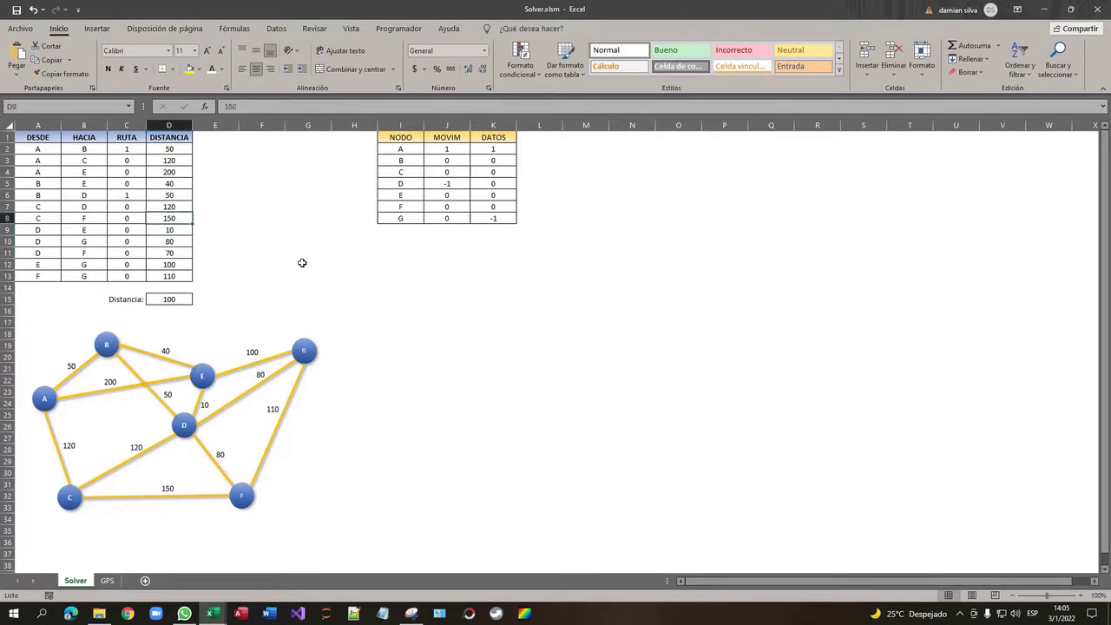
Step: Set the RUTA values of the B–D and A–B routes to 0
{"action": "key", "text": "Left"}
{"action": "type", "text": "0"}
{"action": "key", "text": "Return"}
{"action": "key", "text": "Up"}
{"action": "key", "text": "Up"}
{"action": "key", "text": "Up"}
{"action": "key", "text": "Up"}
{"action": "key", "text": "Up"}
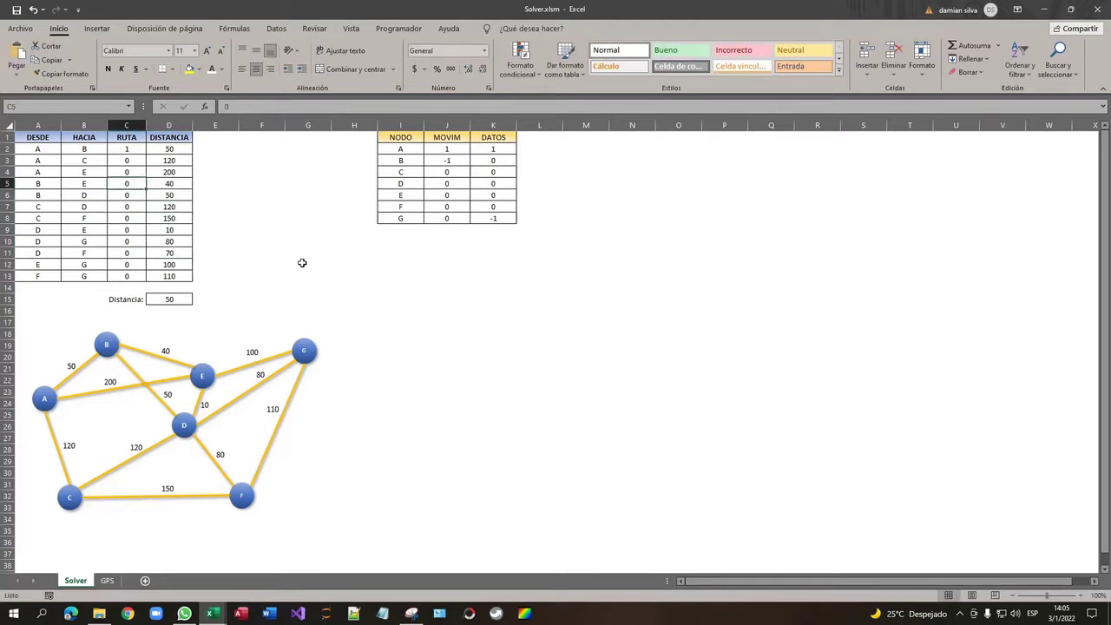
{"action": "type", "text": "0"}
{"action": "key", "text": "Return"}
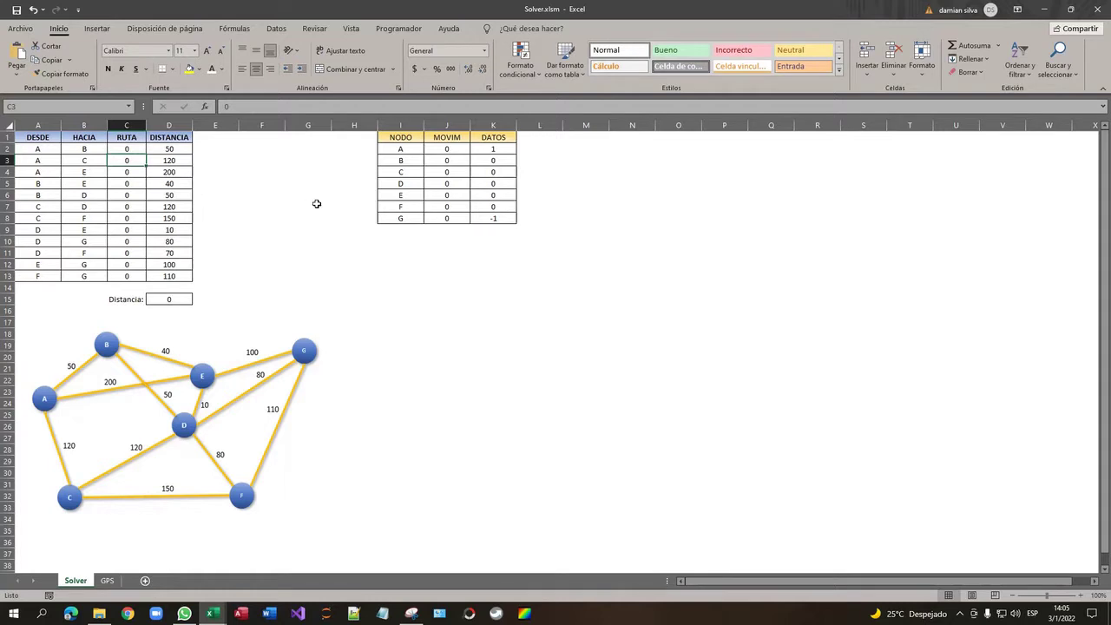
Step: Examine the route distances in the DISTANCIA column and compare them with the connections in the node diagram
{"action": "left_click", "coordinate": [277, 29]}
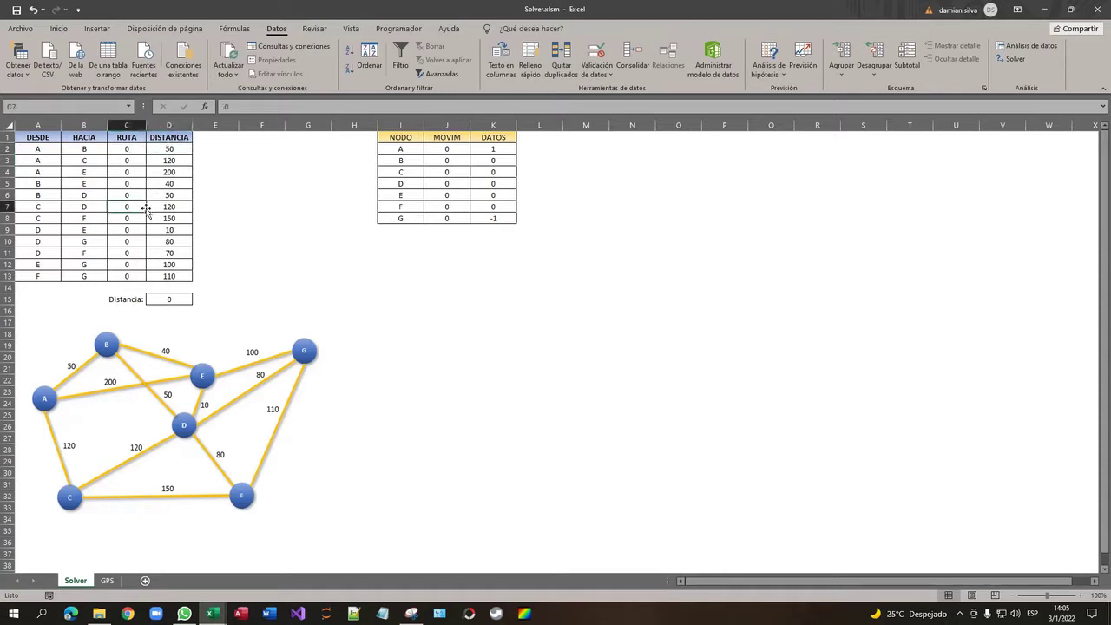
{"action": "left_click", "coordinate": [171, 264]}
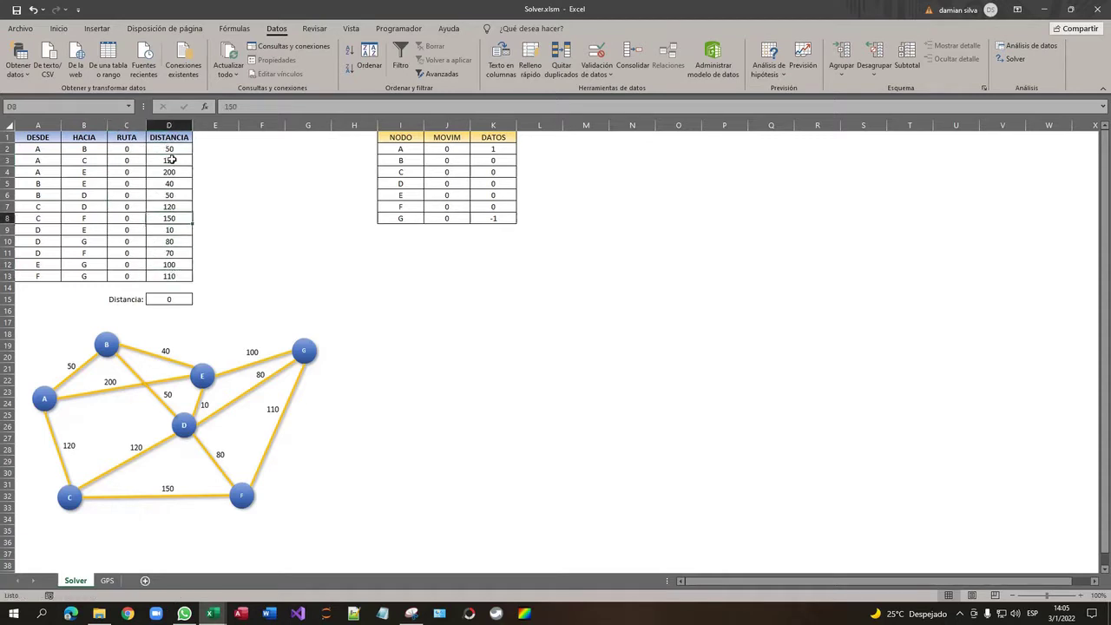
{"action": "left_click", "coordinate": [172, 160]}
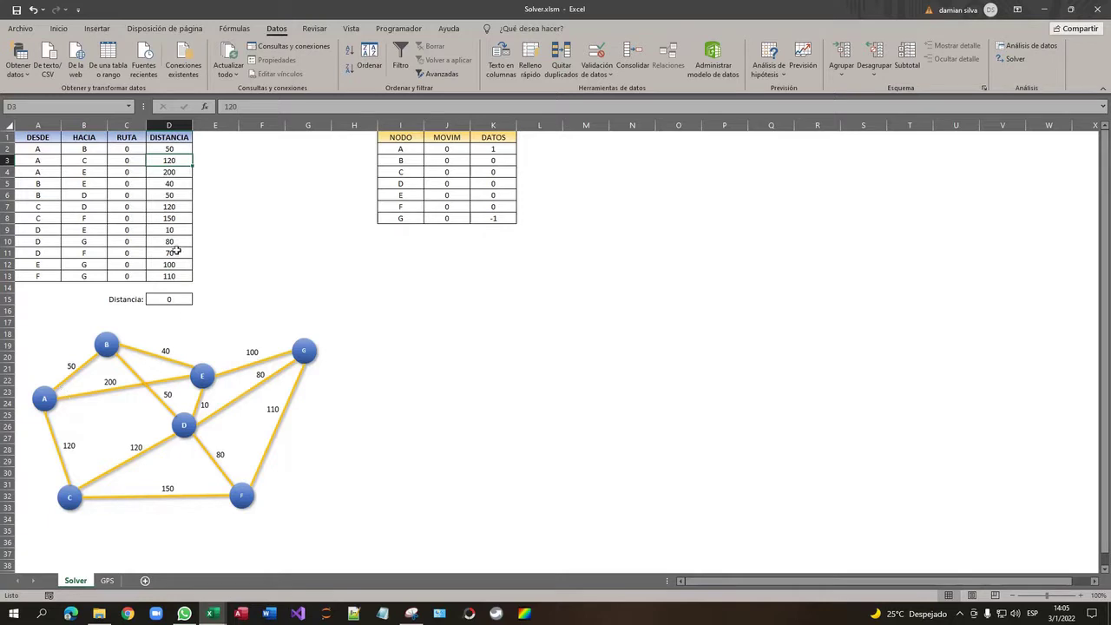
{"action": "left_click", "coordinate": [178, 149]}
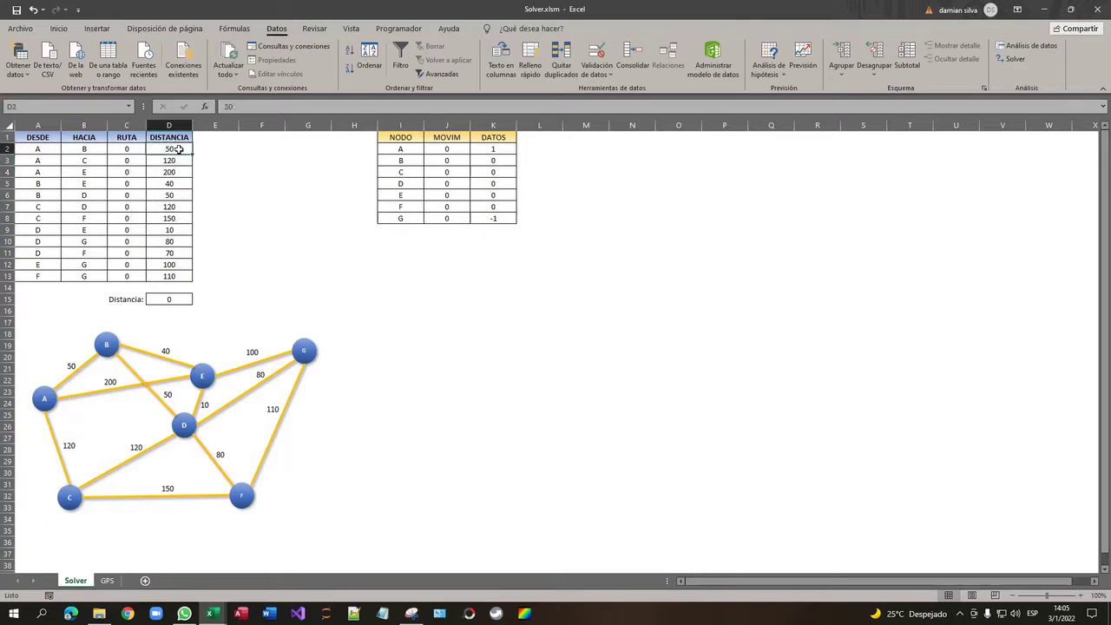
{"action": "left_click", "coordinate": [178, 230]}
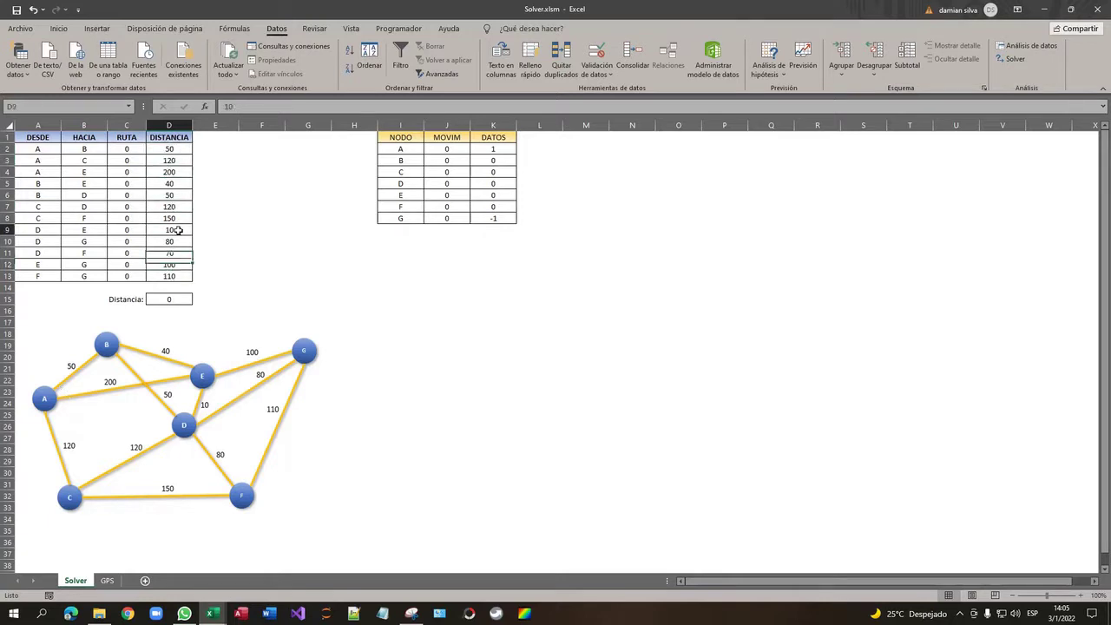
{"action": "key", "text": "Up"}
{"action": "key", "text": "Up"}
{"action": "key", "text": "Up"}
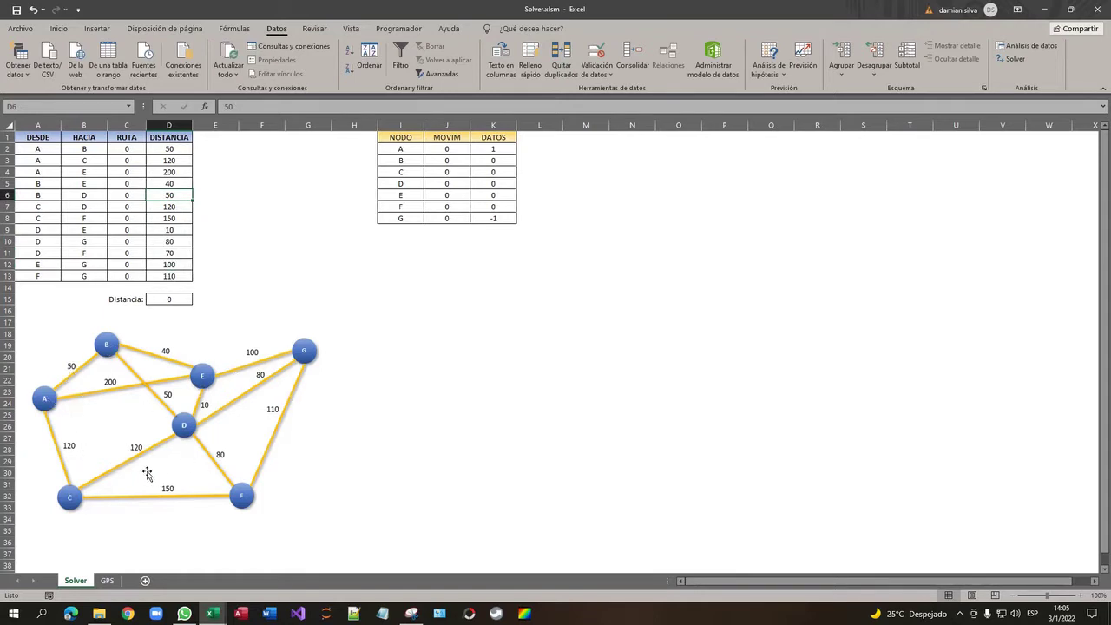
{"action": "left_click", "coordinate": [164, 241]}
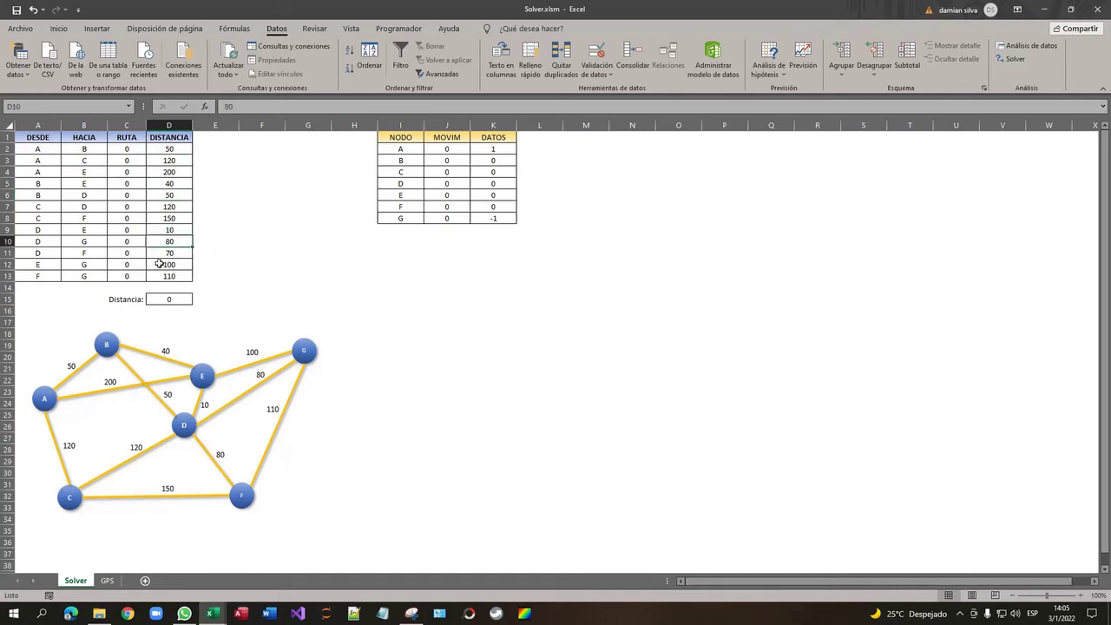
{"action": "left_click", "coordinate": [159, 264]}
{"action": "left_click", "coordinate": [165, 276]}
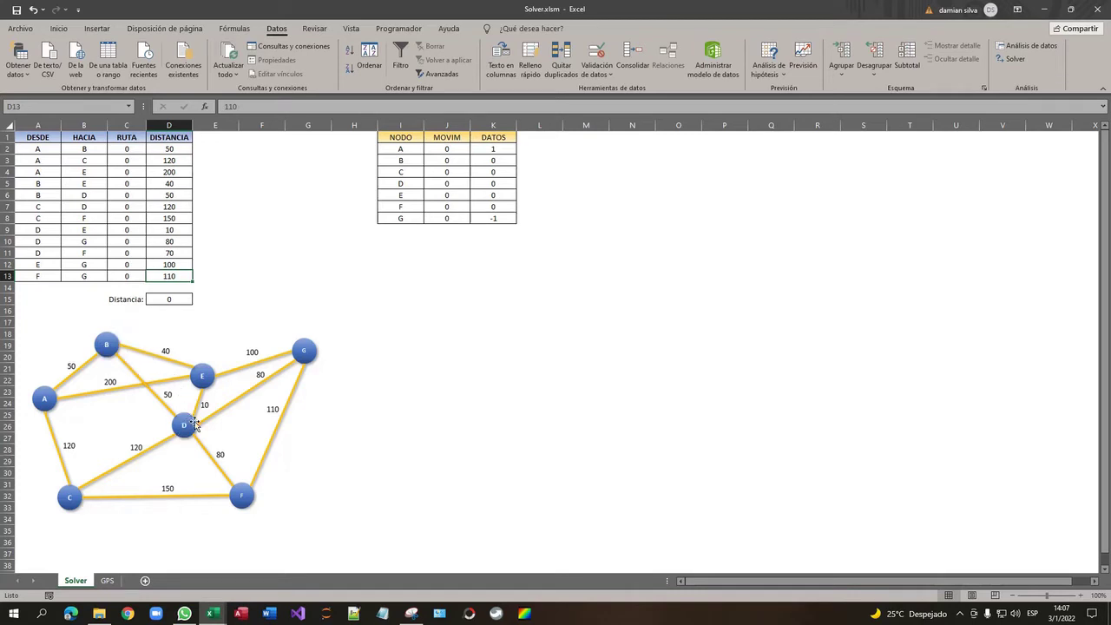
{"action": "left_click", "coordinate": [176, 255]}
{"action": "left_click", "coordinate": [169, 228]}
{"action": "left_click", "coordinate": [168, 220]}
{"action": "left_click", "coordinate": [167, 196]}
{"action": "left_click", "coordinate": [169, 172]}
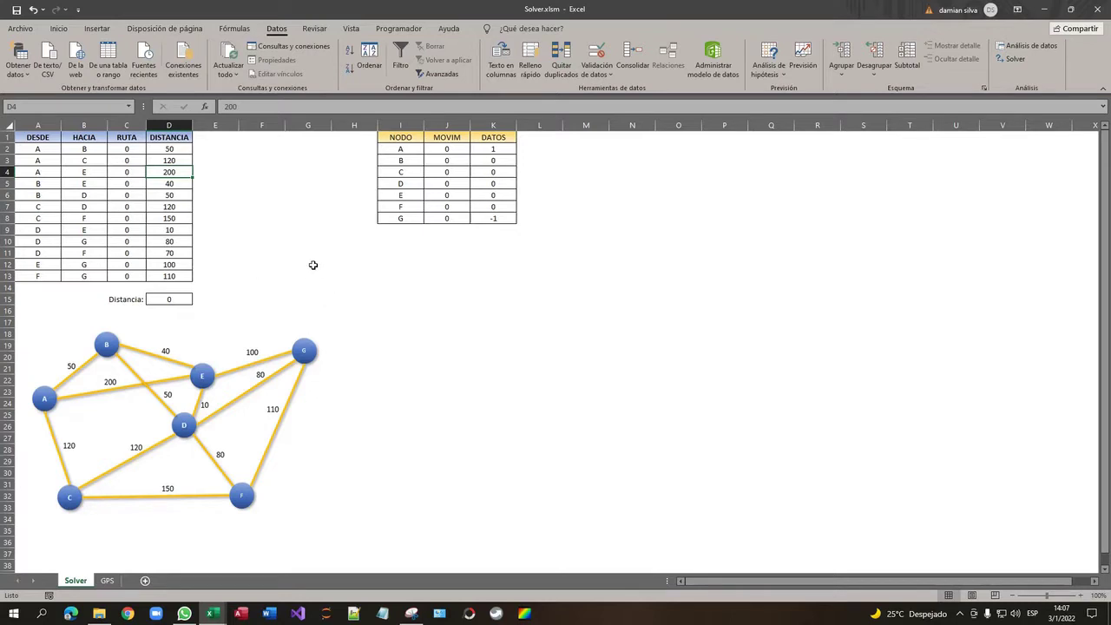
Step: Review the origin and destination nodes in the DESDE and HACIA columns, together with the distance of the A–B route
{"action": "left_click", "coordinate": [132, 179]}
{"action": "left_click_drag", "start_coordinate": [41, 152], "coordinate": [87, 279]}
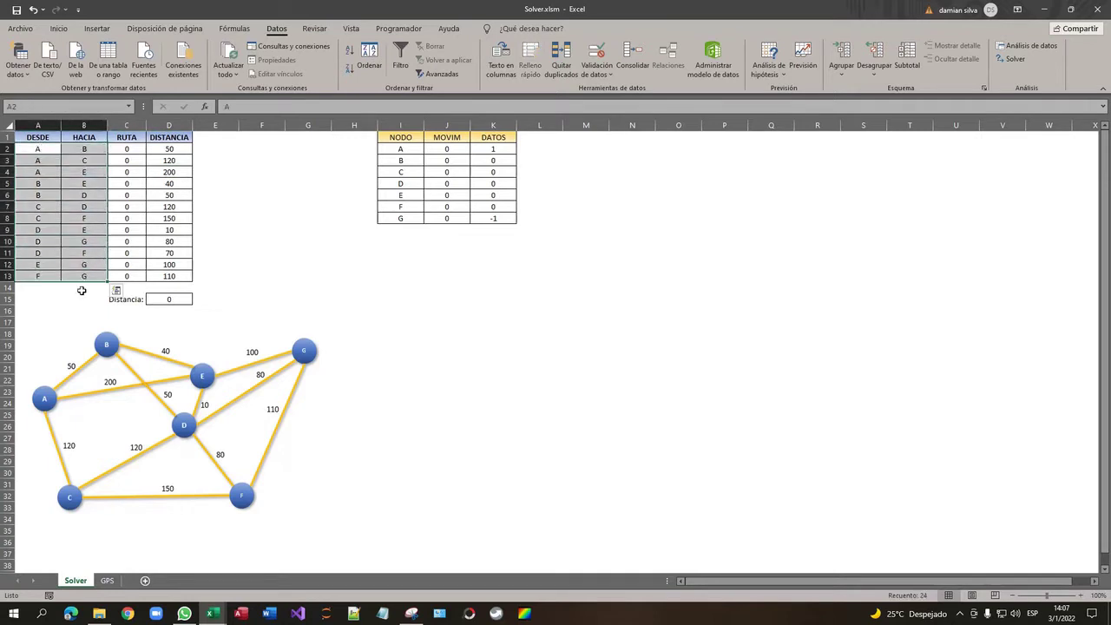
{"action": "left_click", "coordinate": [39, 149]}
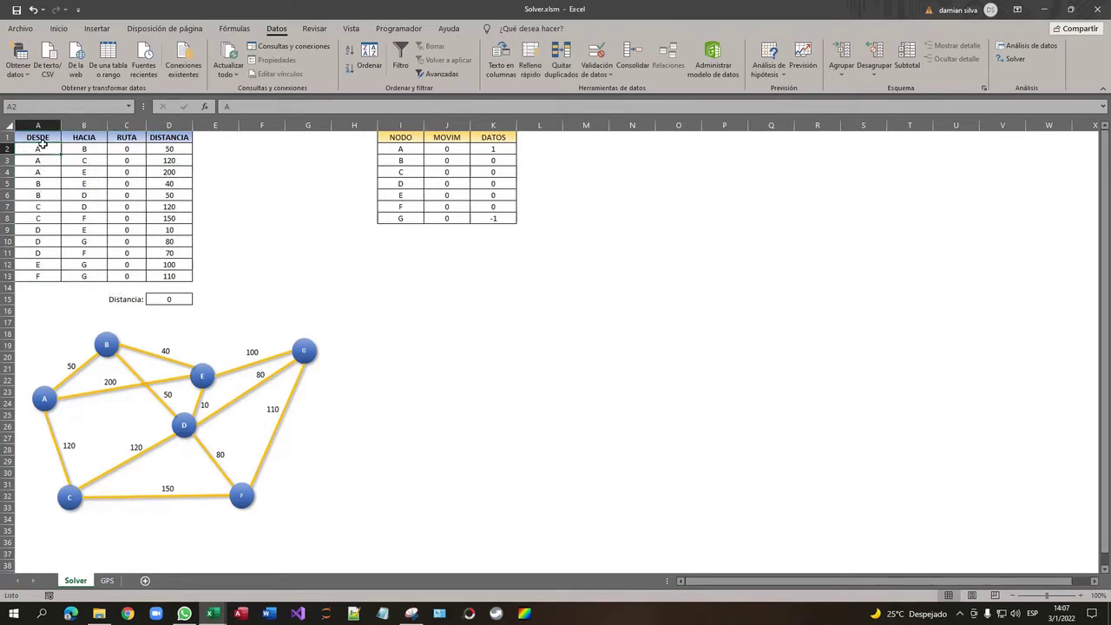
{"action": "left_click_drag", "start_coordinate": [40, 137], "coordinate": [40, 276]}
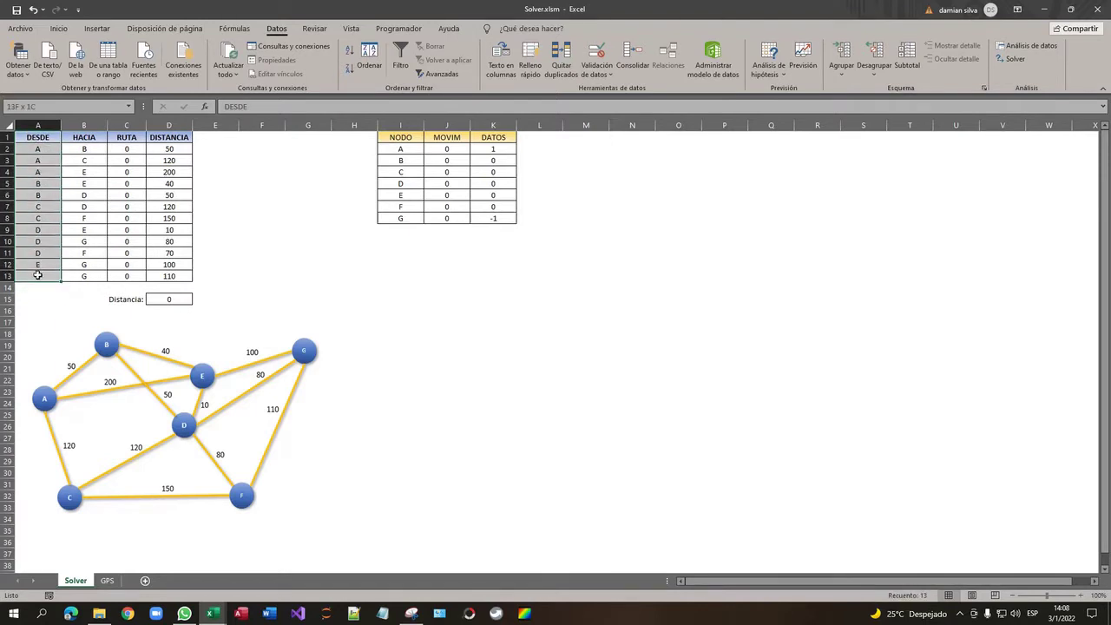
{"action": "left_click_drag", "start_coordinate": [84, 137], "coordinate": [83, 287]}
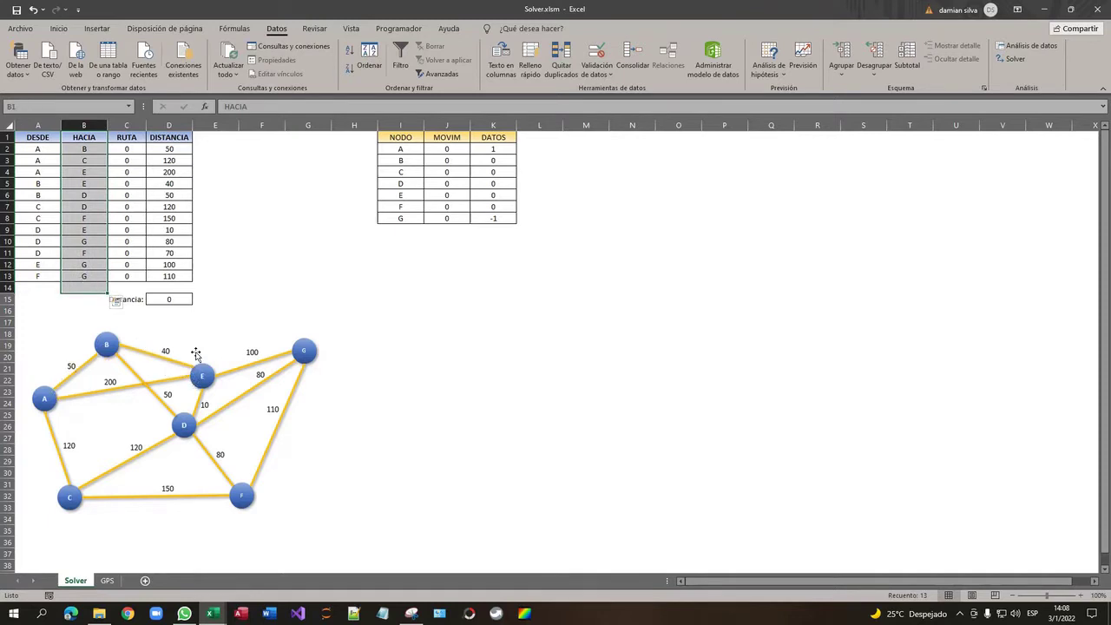
{"action": "left_click", "coordinate": [86, 222]}
{"action": "left_click", "coordinate": [82, 175]}
{"action": "left_click", "coordinate": [82, 151]}
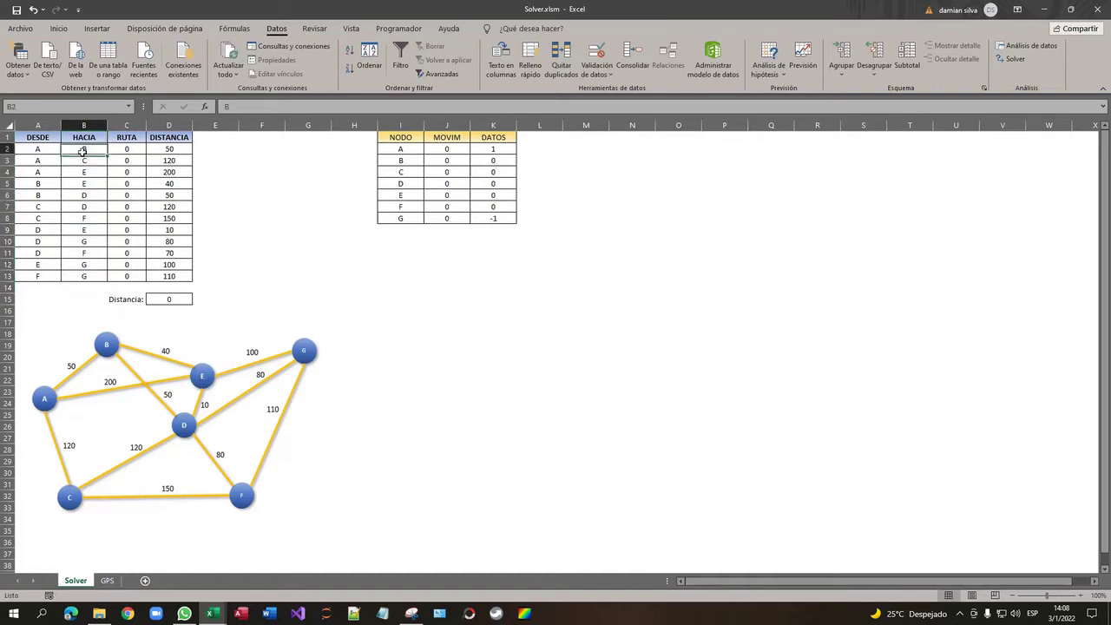
{"action": "left_click", "coordinate": [183, 149]}
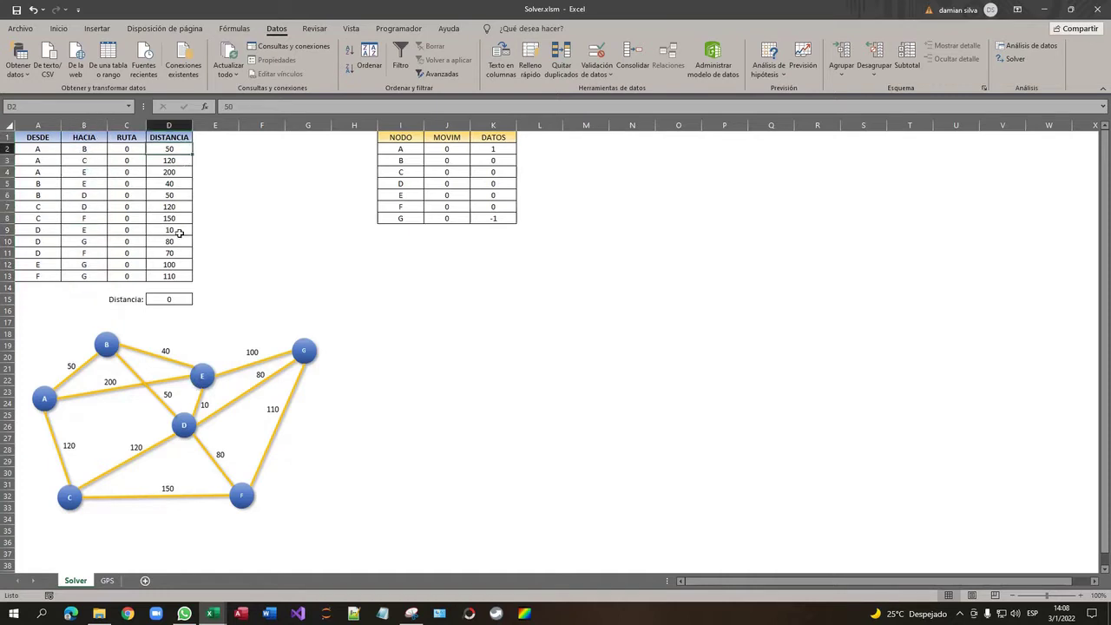
{"action": "left_click", "coordinate": [183, 182]}
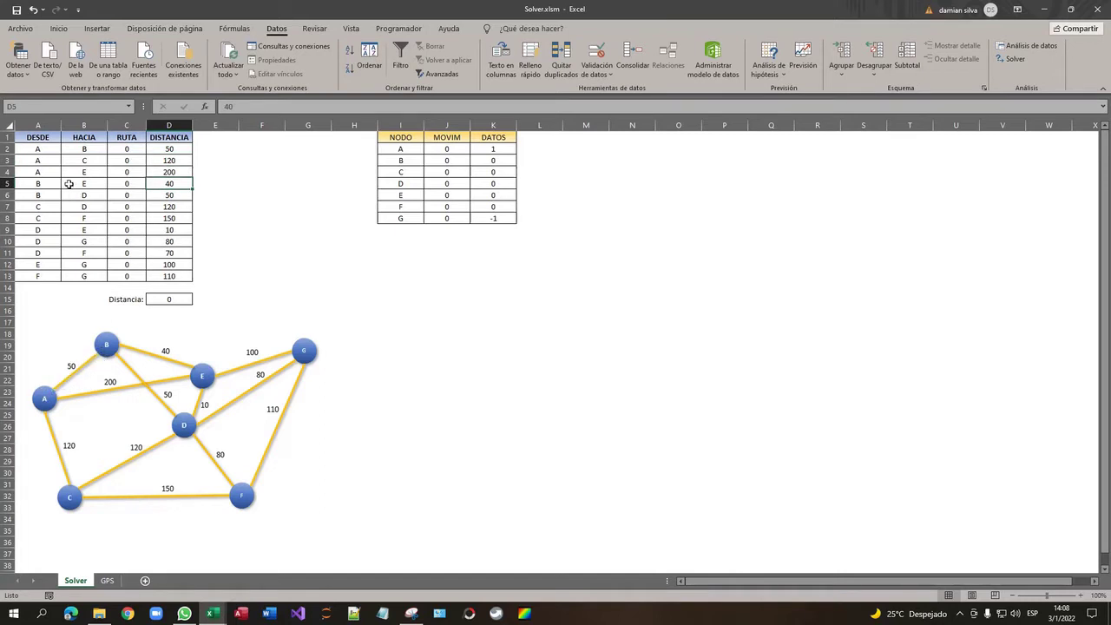
{"action": "left_click", "coordinate": [42, 150]}
{"action": "left_click", "coordinate": [86, 149]}
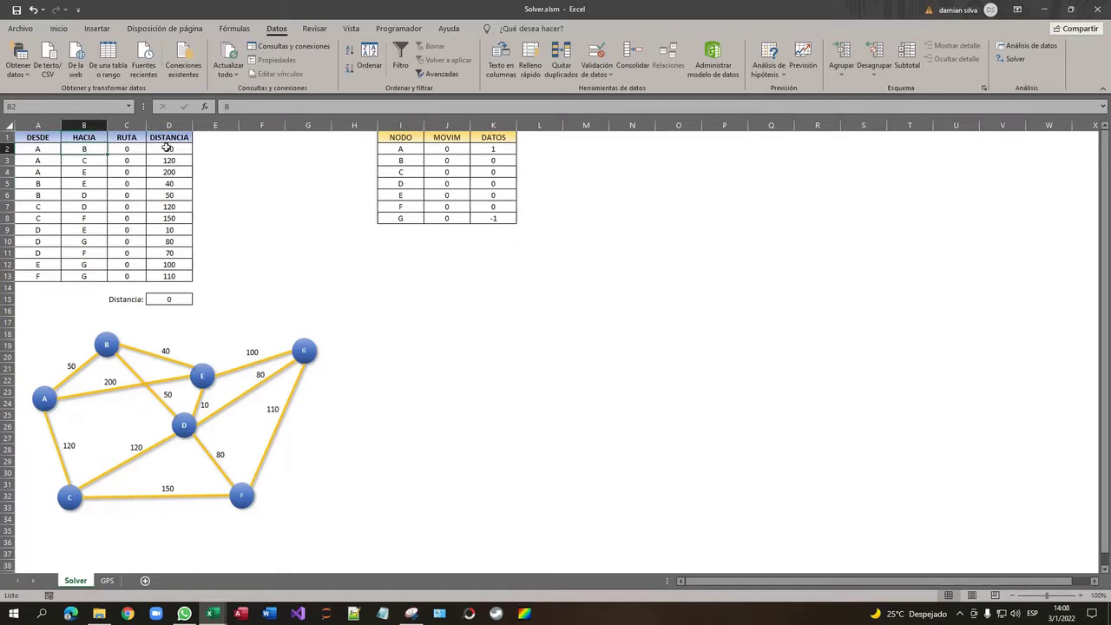
{"action": "left_click", "coordinate": [165, 148]}
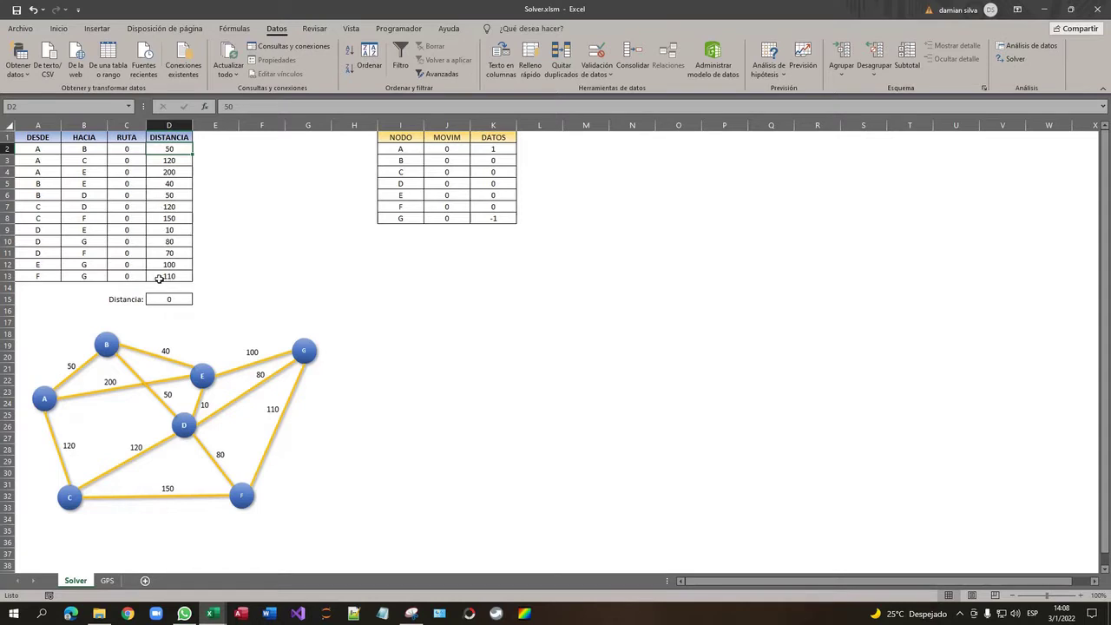
Step: Inspect the RUTA and DISTANCIA columns and the SUMAPRODUCTO formula for the total distance in D15
{"action": "left_click_drag", "start_coordinate": [130, 139], "coordinate": [128, 276]}
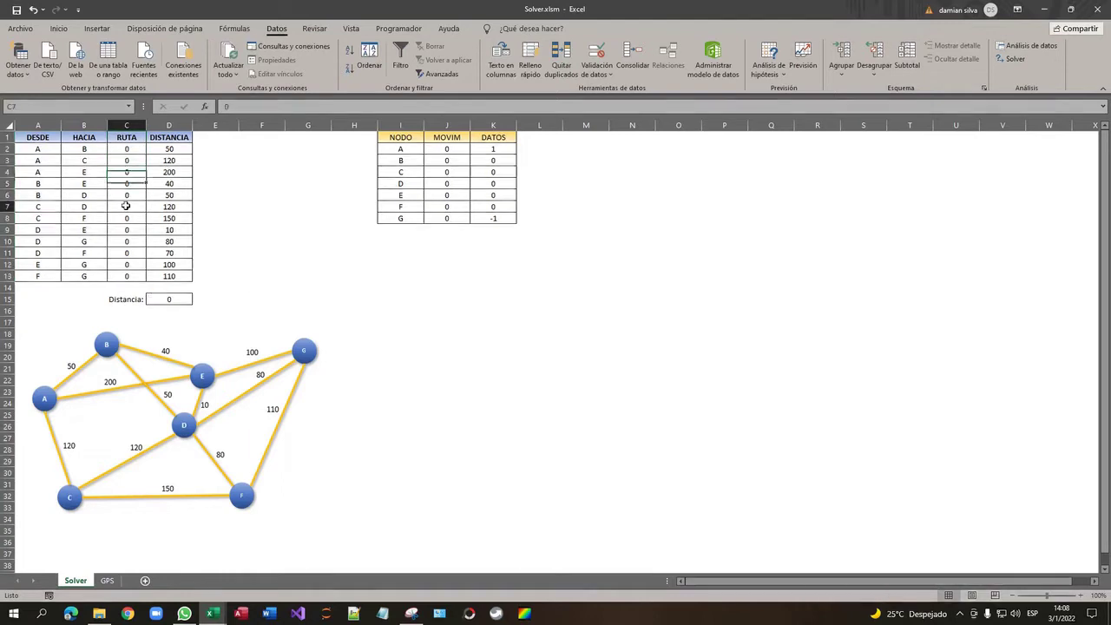
{"action": "left_click", "coordinate": [173, 218]}
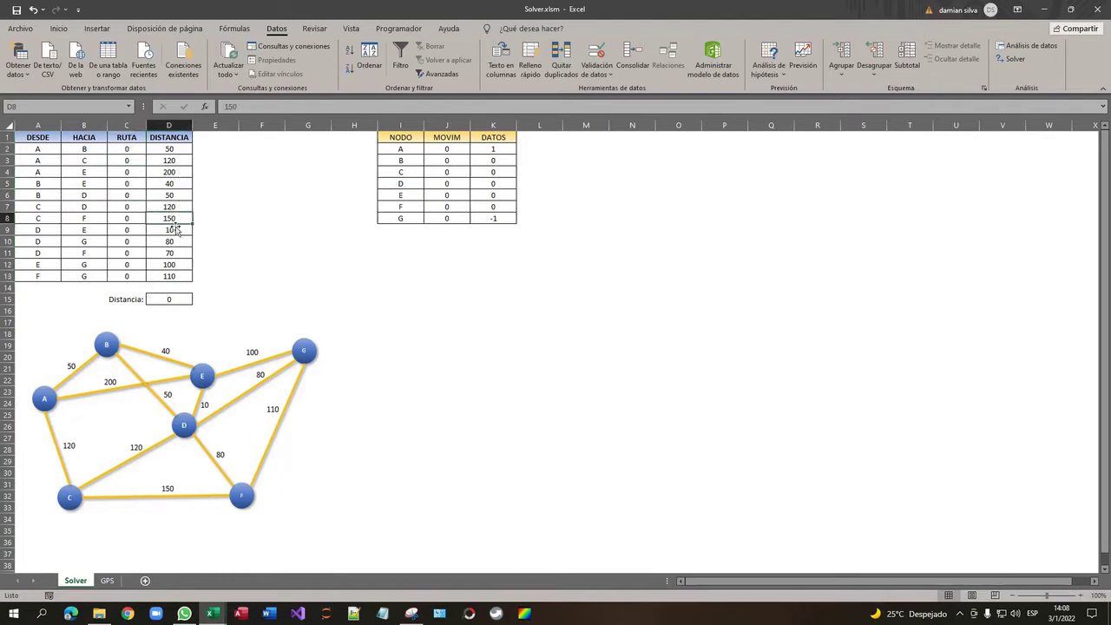
{"action": "left_click", "coordinate": [182, 229]}
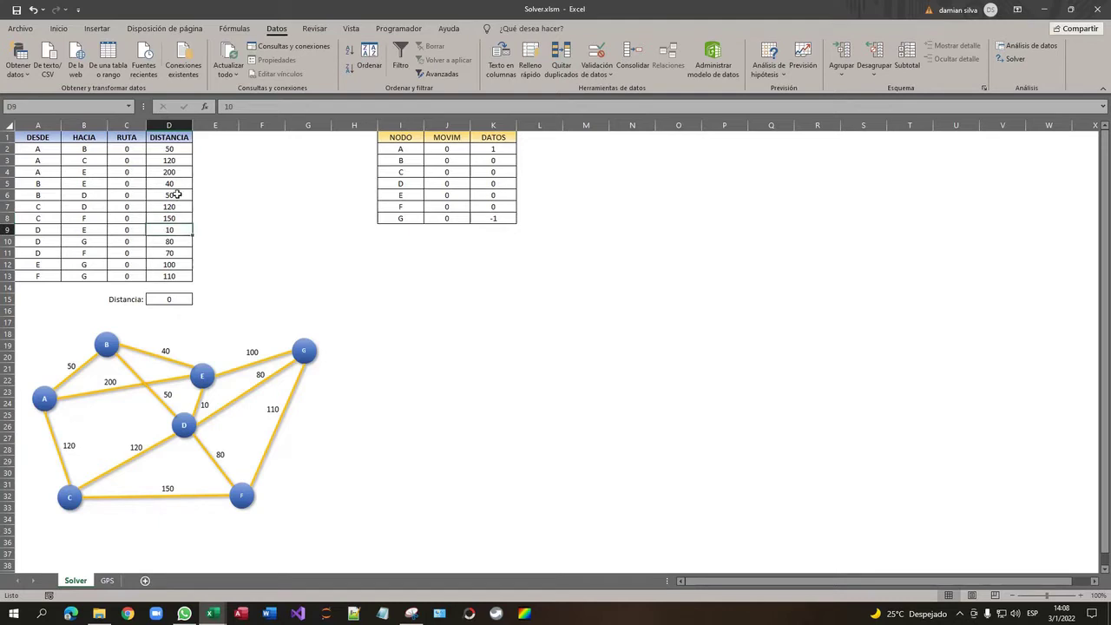
{"action": "left_click", "coordinate": [177, 163]}
{"action": "left_click_drag", "start_coordinate": [176, 153], "coordinate": [171, 276]}
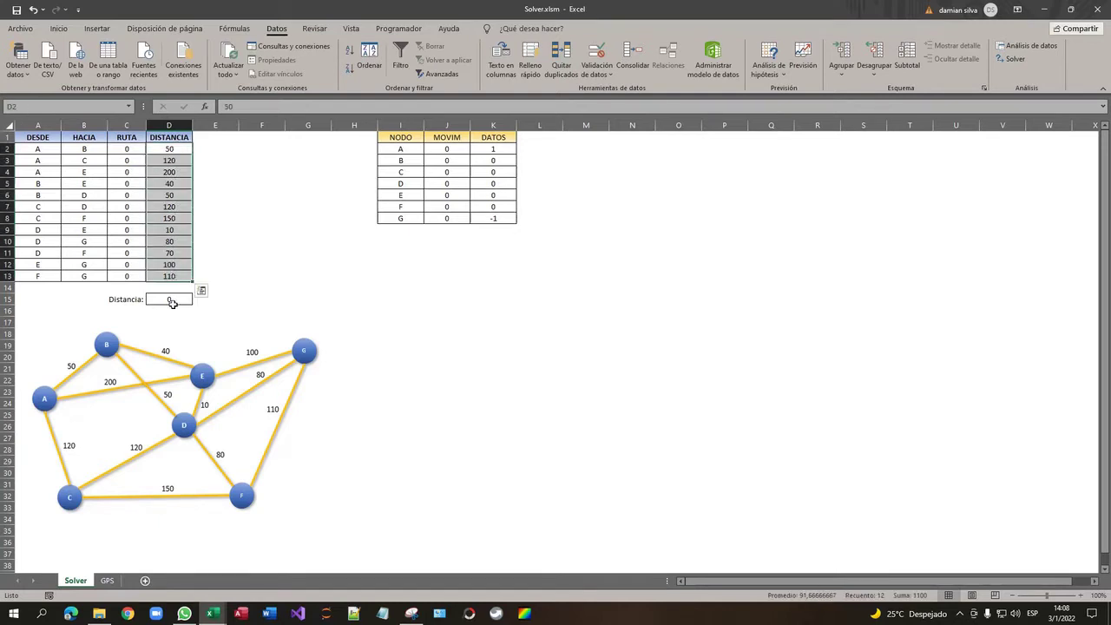
{"action": "left_click", "coordinate": [172, 300]}
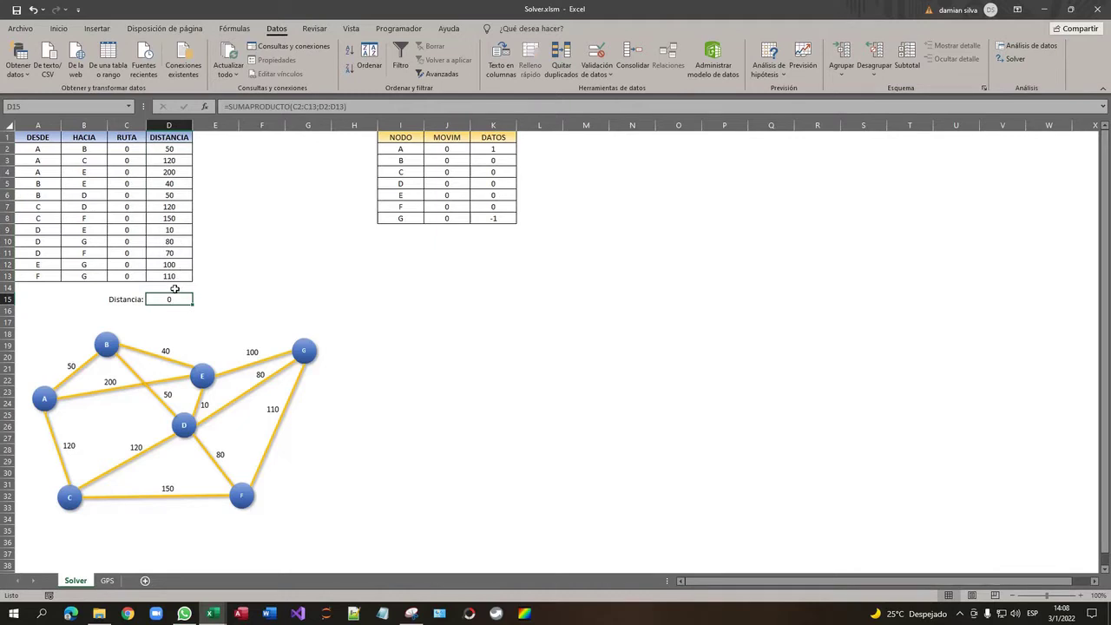
{"action": "left_click", "coordinate": [259, 243]}
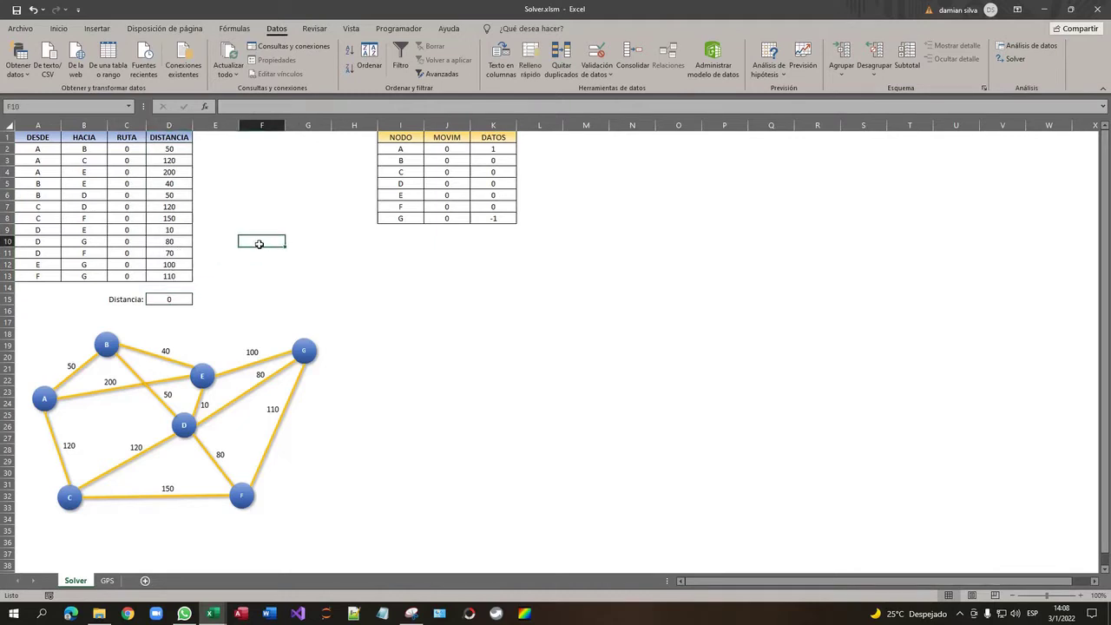
{"action": "left_click", "coordinate": [185, 300]}
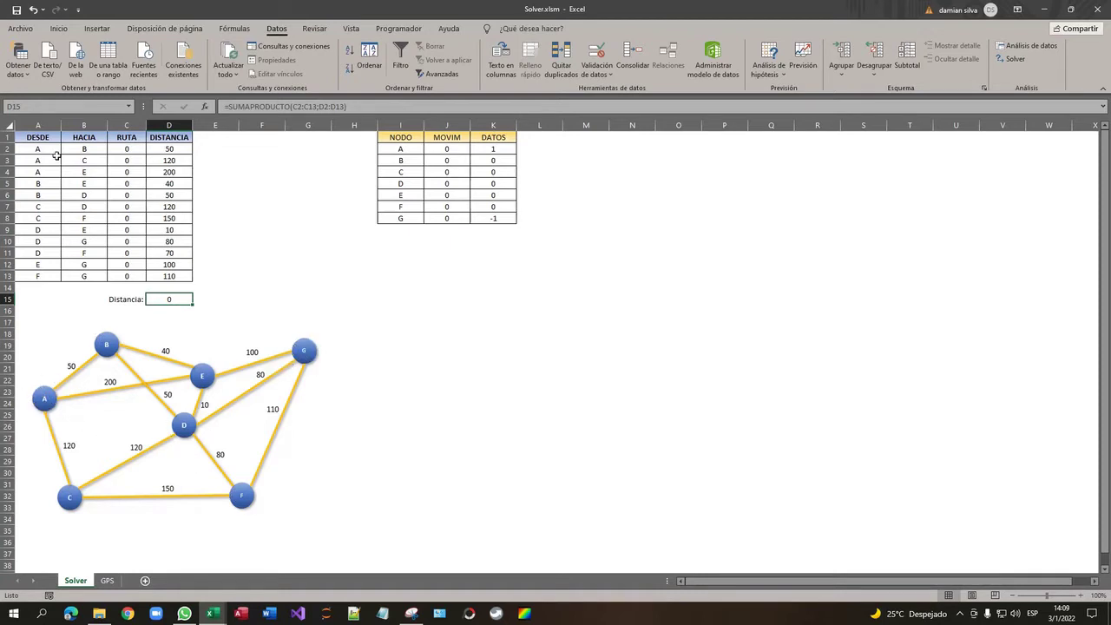
Step: Check the DESDE nodes in A2:A13 and go through the distances row by row from D2 downward
{"action": "left_click_drag", "start_coordinate": [55, 155], "coordinate": [44, 271]}
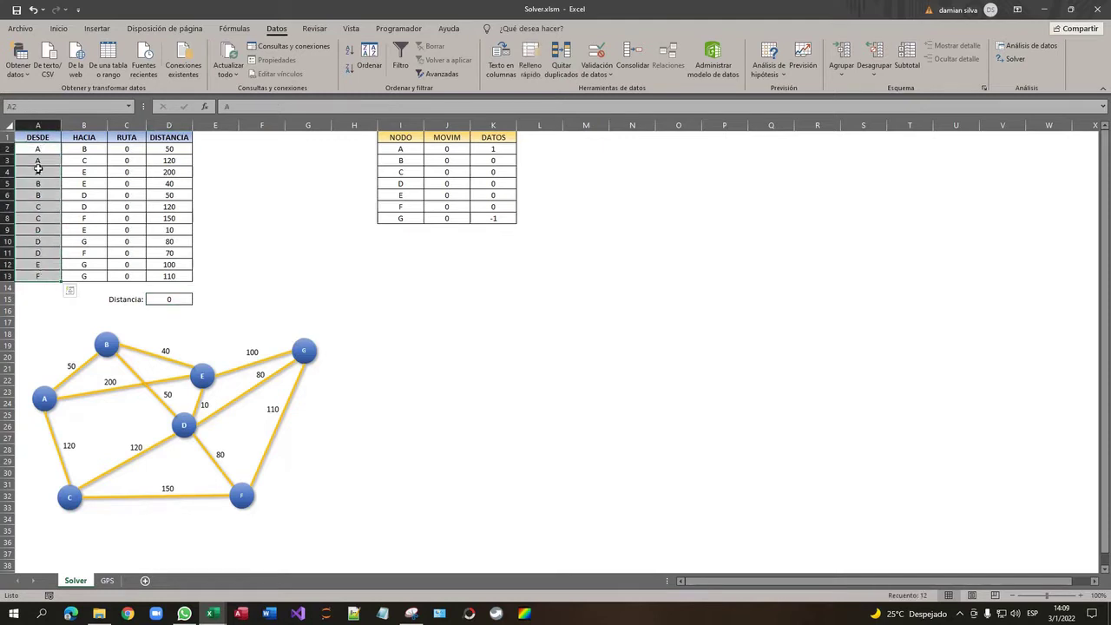
{"action": "left_click_drag", "start_coordinate": [40, 149], "coordinate": [46, 270]}
{"action": "left_click", "coordinate": [45, 146]}
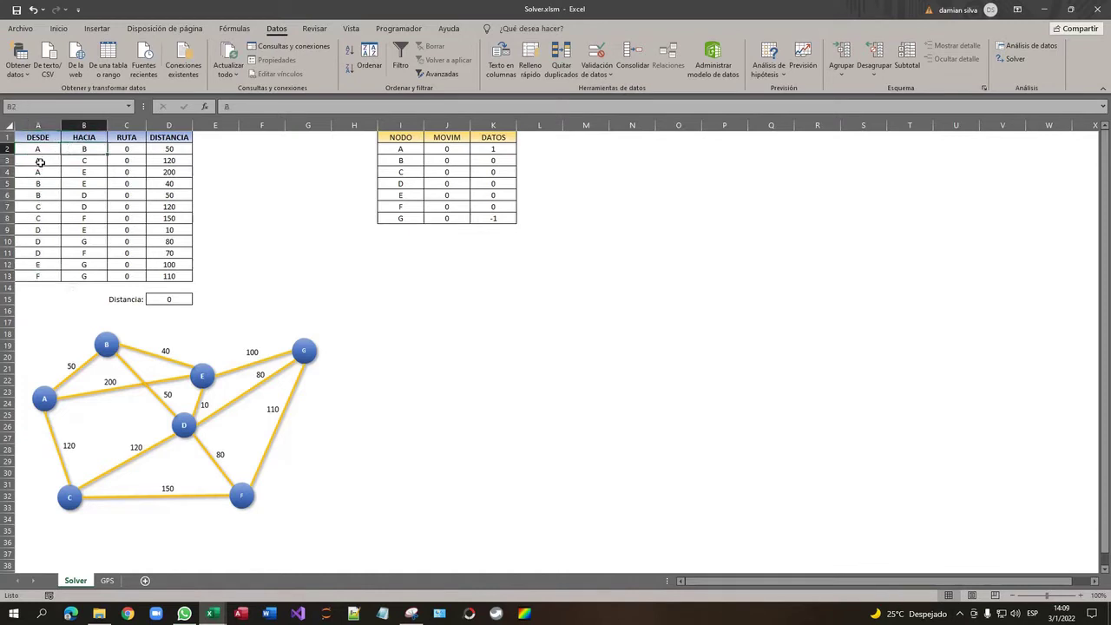
{"action": "left_click", "coordinate": [178, 149]}
{"action": "key", "text": "Down"}
{"action": "key", "text": "Down"}
{"action": "key", "text": "Down"}
{"action": "key", "text": "Down"}
{"action": "key", "text": "Down"}
{"action": "key", "text": "Down"}
{"action": "key", "text": "Down"}
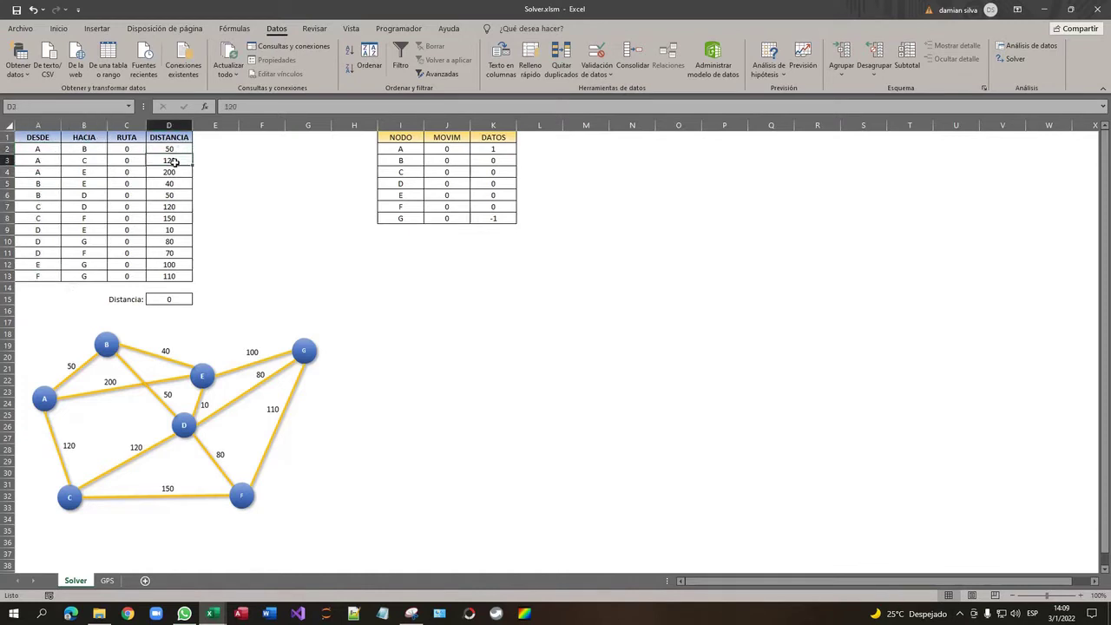
{"action": "key", "text": "Down"}
{"action": "key", "text": "Down"}
{"action": "key", "text": "Down"}
{"action": "key", "text": "Down"}
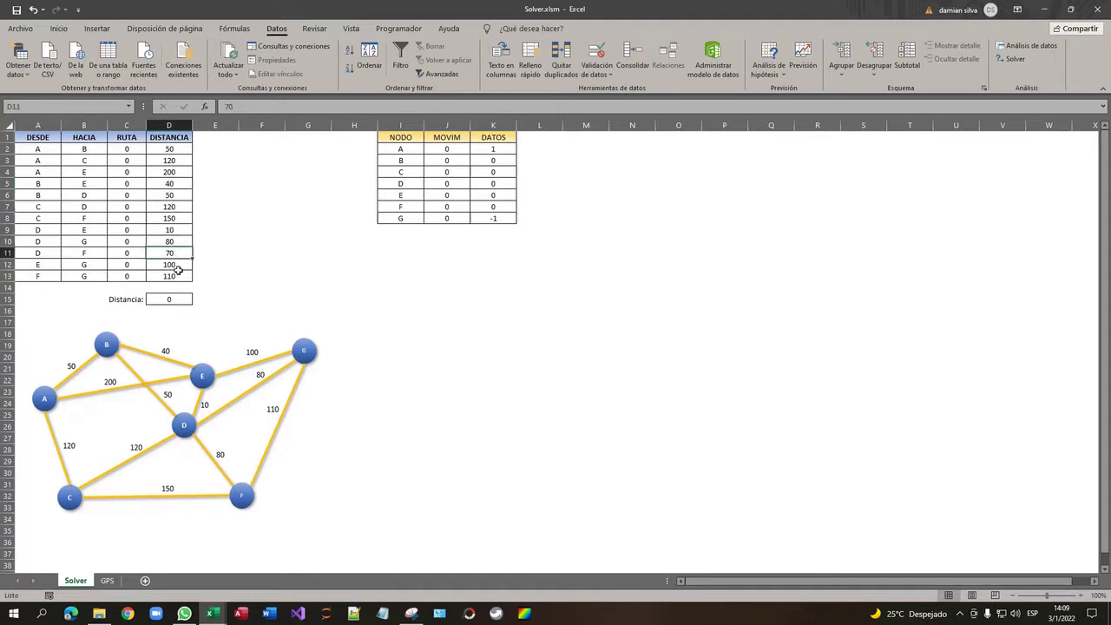
Step: Examine the RUTA range C2:C13 as the cells that mark which routes are used
{"action": "left_click", "coordinate": [126, 183]}
{"action": "left_click_drag", "start_coordinate": [134, 150], "coordinate": [130, 276]}
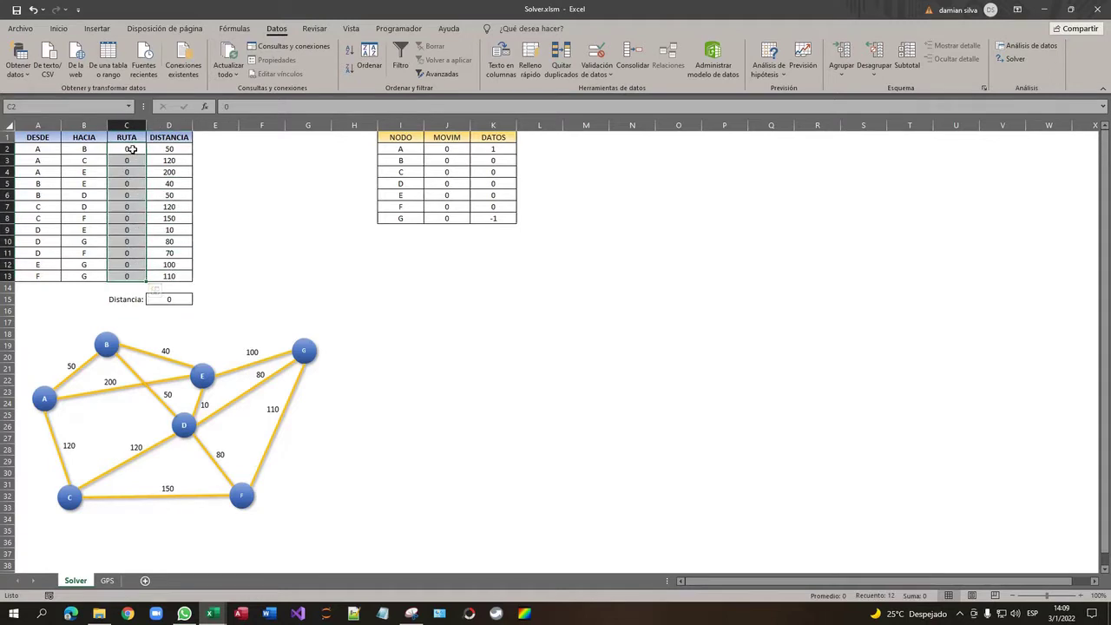
{"action": "left_click_drag", "start_coordinate": [130, 149], "coordinate": [131, 276]}
{"action": "left_click_drag", "start_coordinate": [133, 148], "coordinate": [132, 279]}
{"action": "left_click", "coordinate": [132, 187]}
{"action": "left_click", "coordinate": [131, 170]}
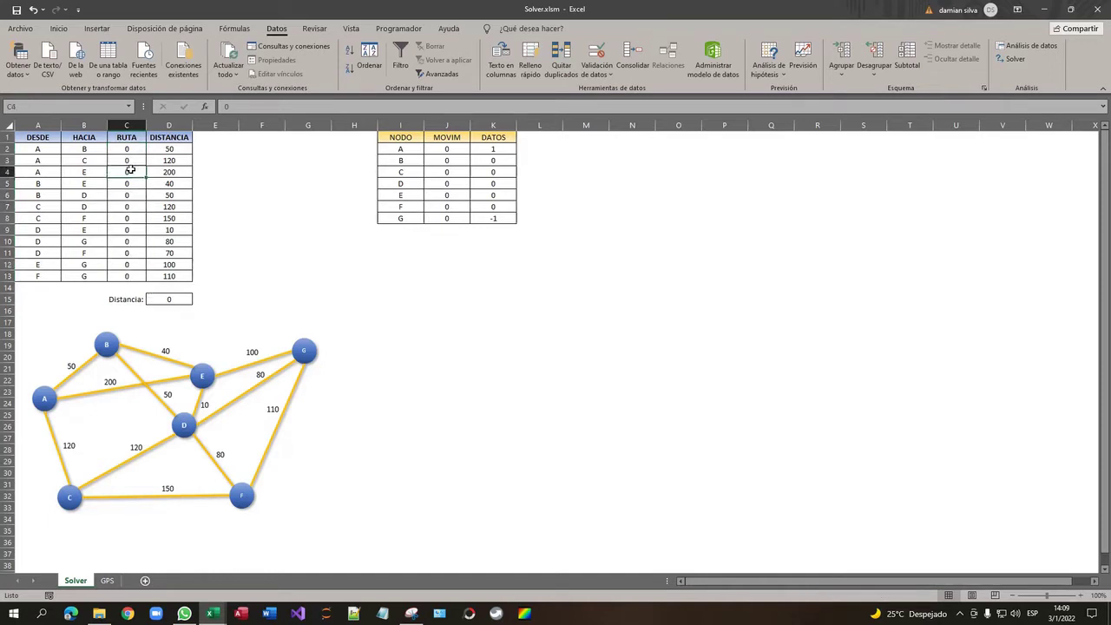
{"action": "left_click_drag", "start_coordinate": [130, 148], "coordinate": [137, 277]}
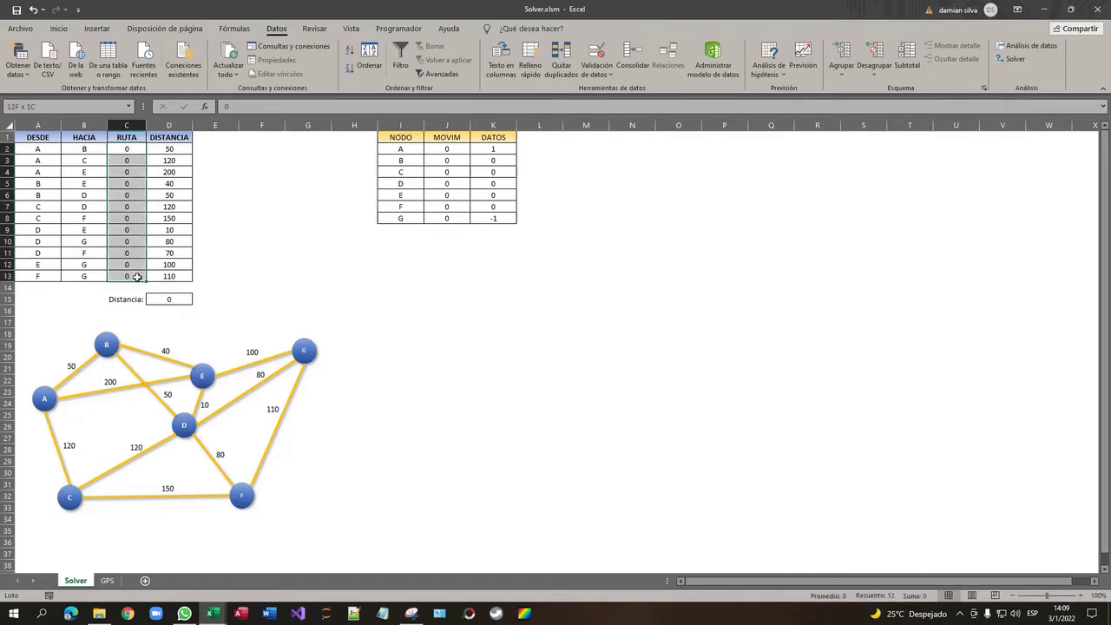
{"action": "left_click", "coordinate": [136, 149]}
{"action": "left_click", "coordinate": [136, 161]}
{"action": "left_click", "coordinate": [132, 183]}
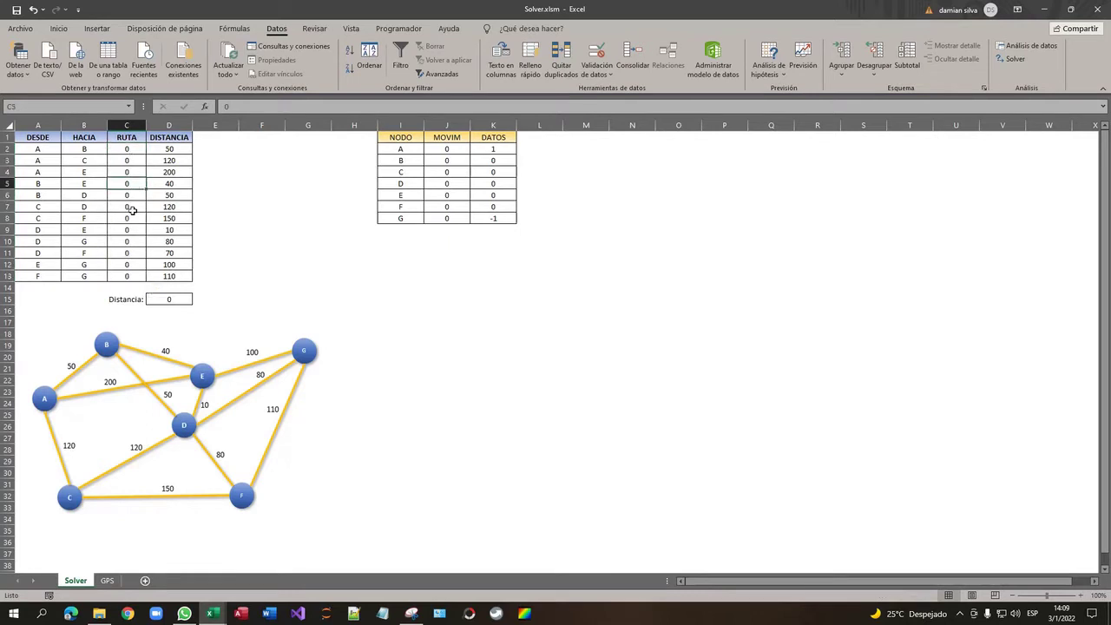
Step: Go down the RUTA column to C13 and back up to C3, checking individual route cells
{"action": "left_click", "coordinate": [132, 208]}
{"action": "left_click", "coordinate": [138, 232]}
{"action": "left_click", "coordinate": [136, 274]}
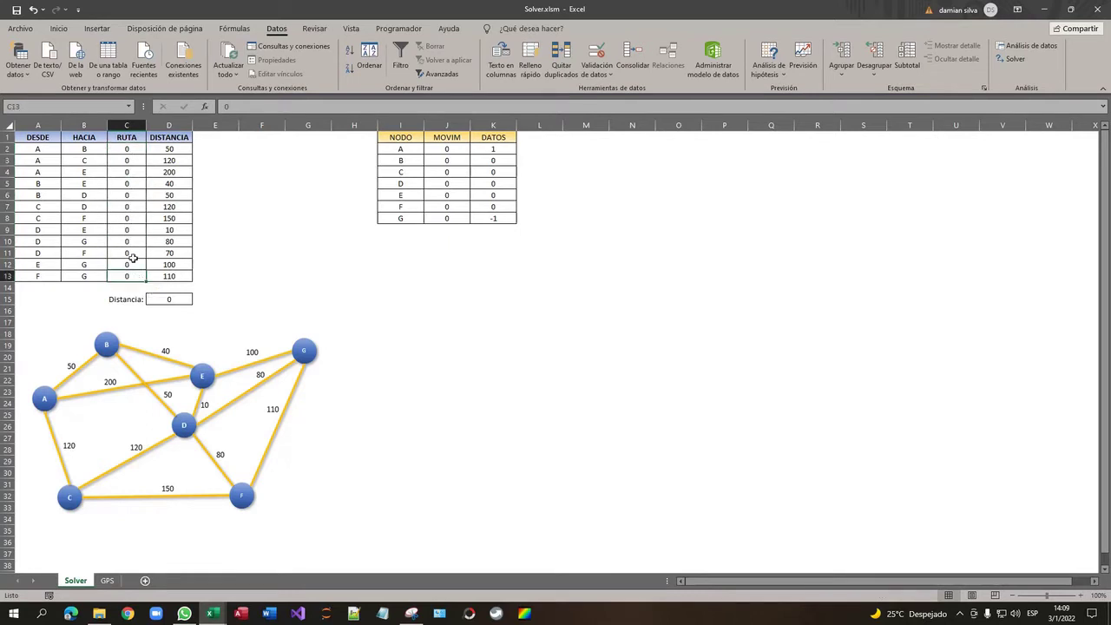
{"action": "left_click", "coordinate": [131, 230]}
{"action": "left_click", "coordinate": [132, 208]}
{"action": "left_click", "coordinate": [133, 186]}
{"action": "left_click", "coordinate": [130, 161]}
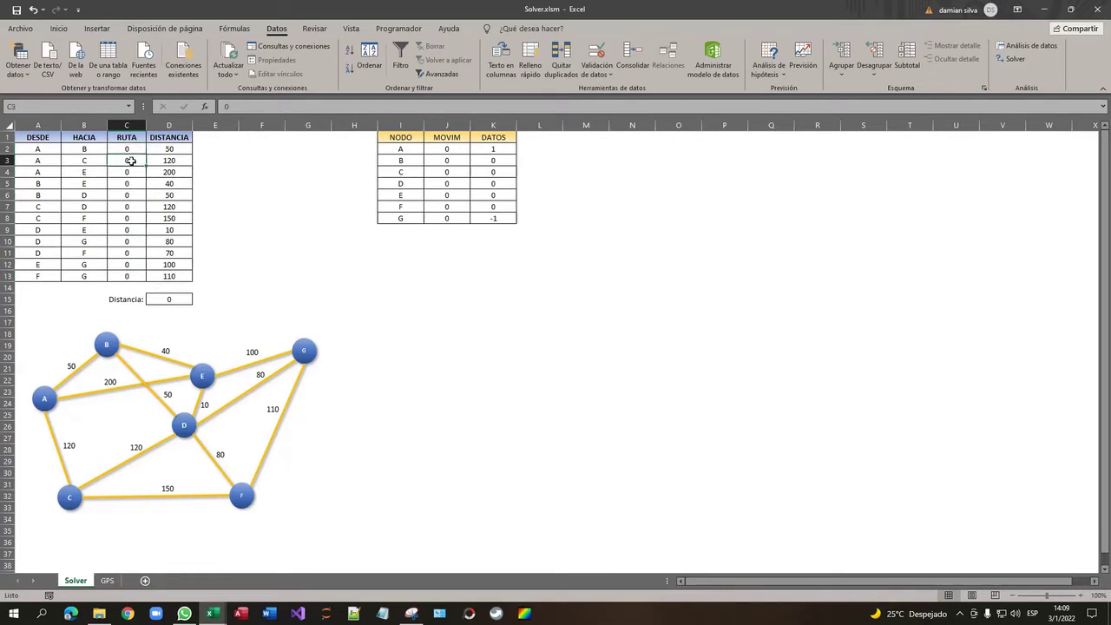
Step: Mark the A–B route as used with 1 in C2 and review that row's origin, destination and route cells
{"action": "key", "text": "Up"}
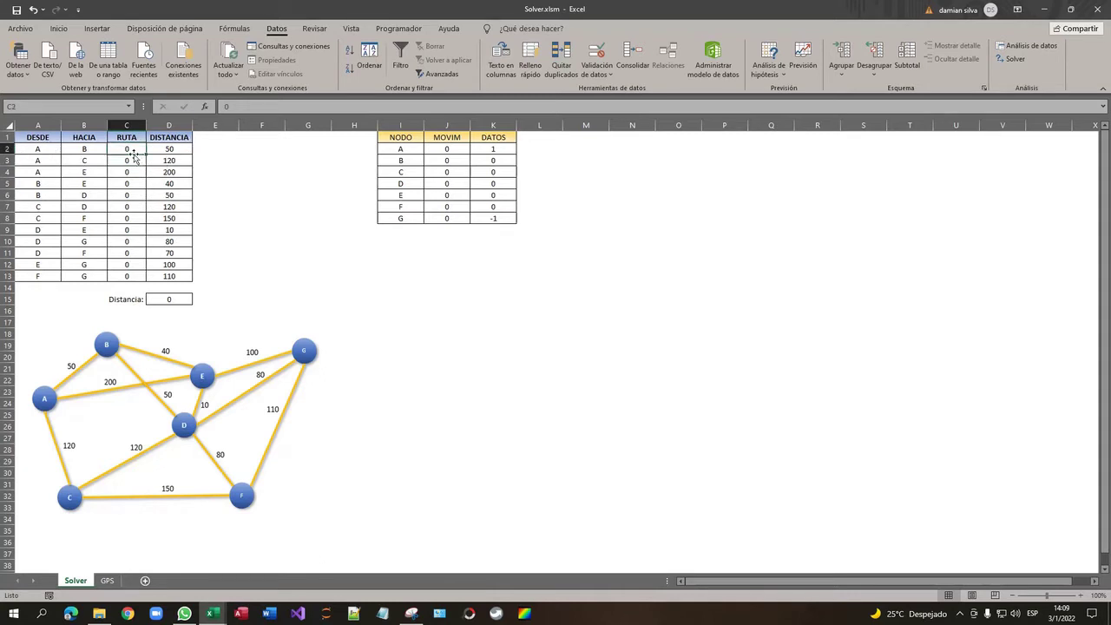
{"action": "type", "text": "1"}
{"action": "key", "text": "Return"}
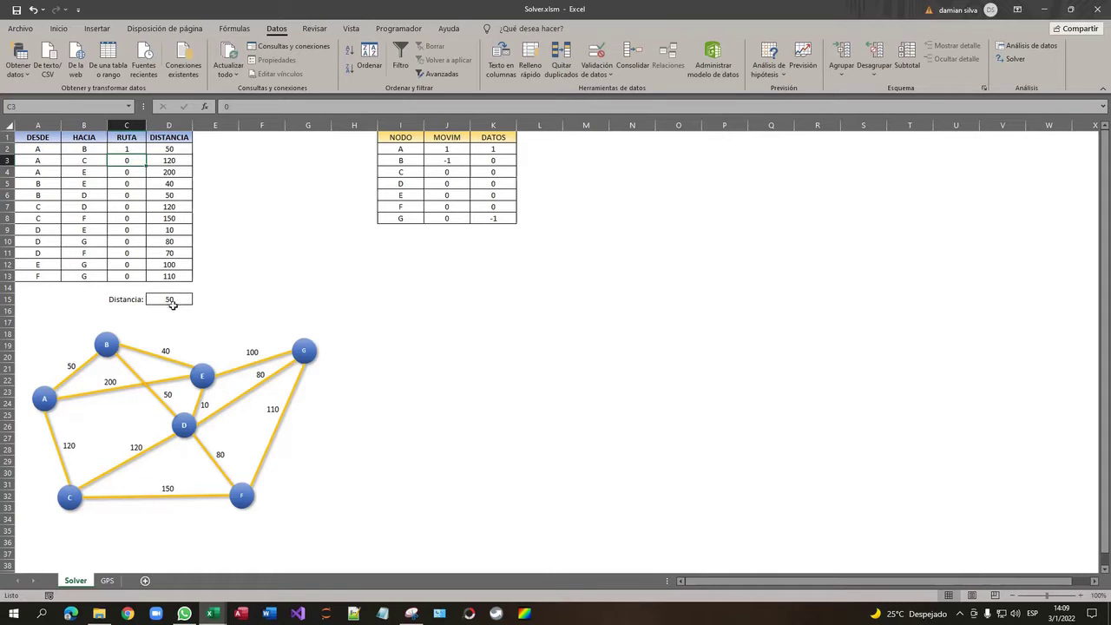
{"action": "left_click", "coordinate": [52, 152]}
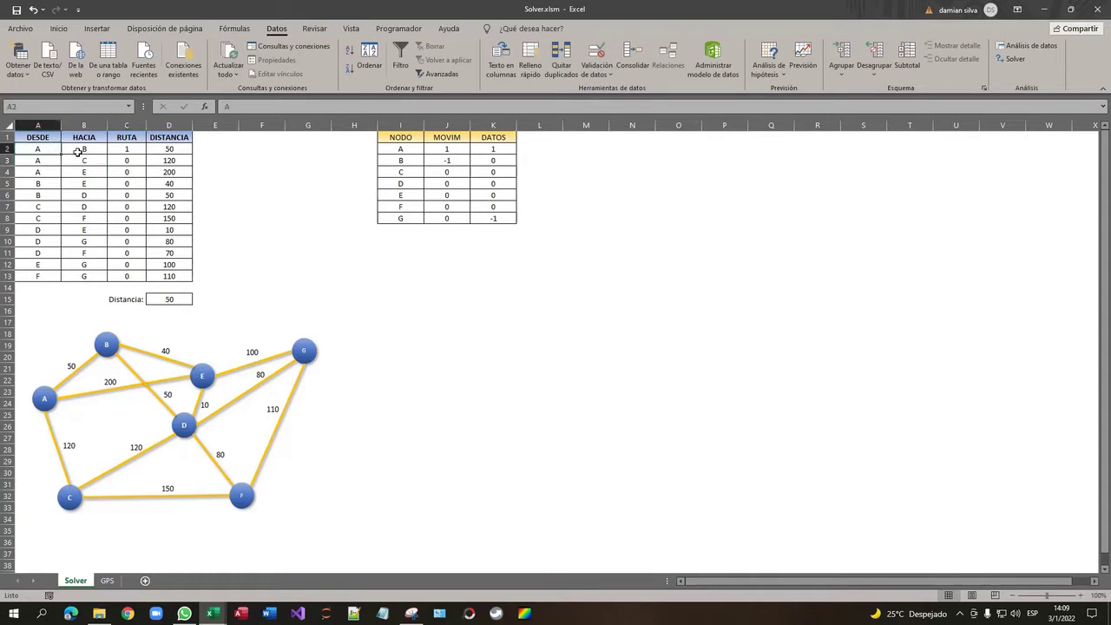
{"action": "left_click", "coordinate": [77, 152]}
{"action": "left_click", "coordinate": [125, 152]}
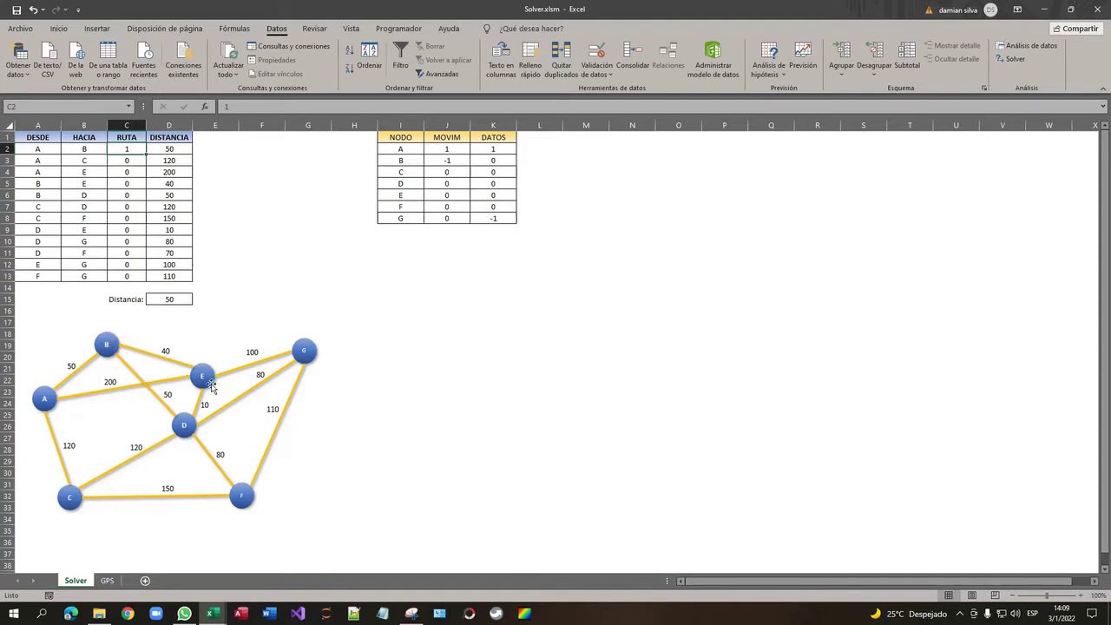
Step: Mark the B–E route as used with 1 in C5 and check the total distance formula in D15
{"action": "left_click", "coordinate": [54, 184]}
{"action": "left_click", "coordinate": [81, 184]}
{"action": "left_click", "coordinate": [122, 184]}
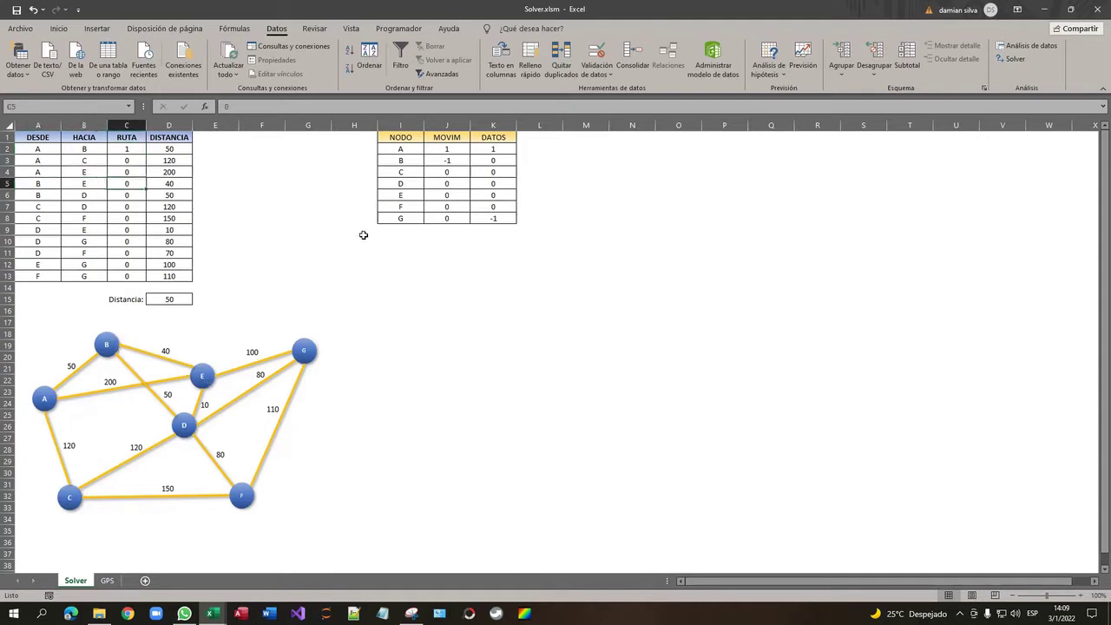
{"action": "type", "text": "1"}
{"action": "key", "text": "Return"}
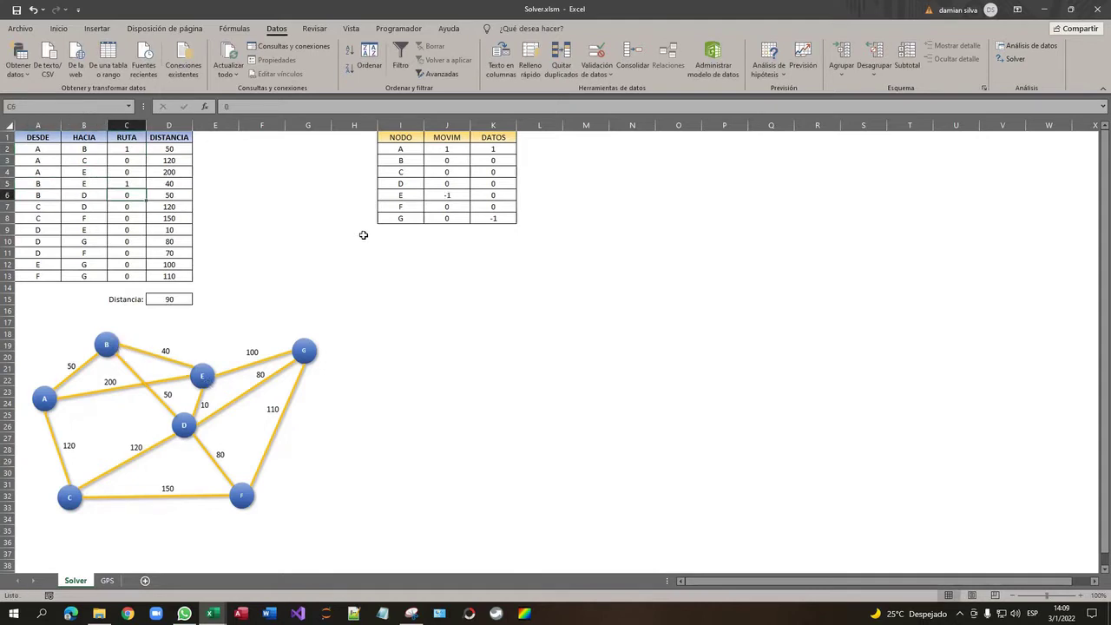
{"action": "left_click", "coordinate": [172, 300]}
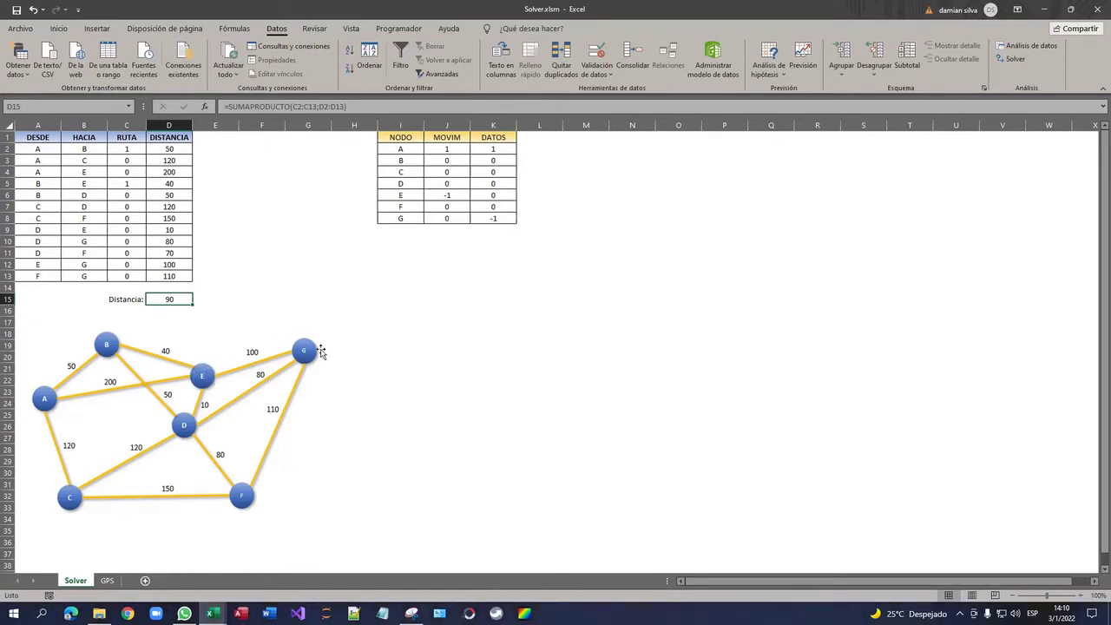
Step: Locate the route leaving node E toward G in the DESDE column and mark it with 1 in C12
{"action": "left_click", "coordinate": [40, 184]}
{"action": "left_click", "coordinate": [40, 229]}
{"action": "left_click", "coordinate": [39, 253]}
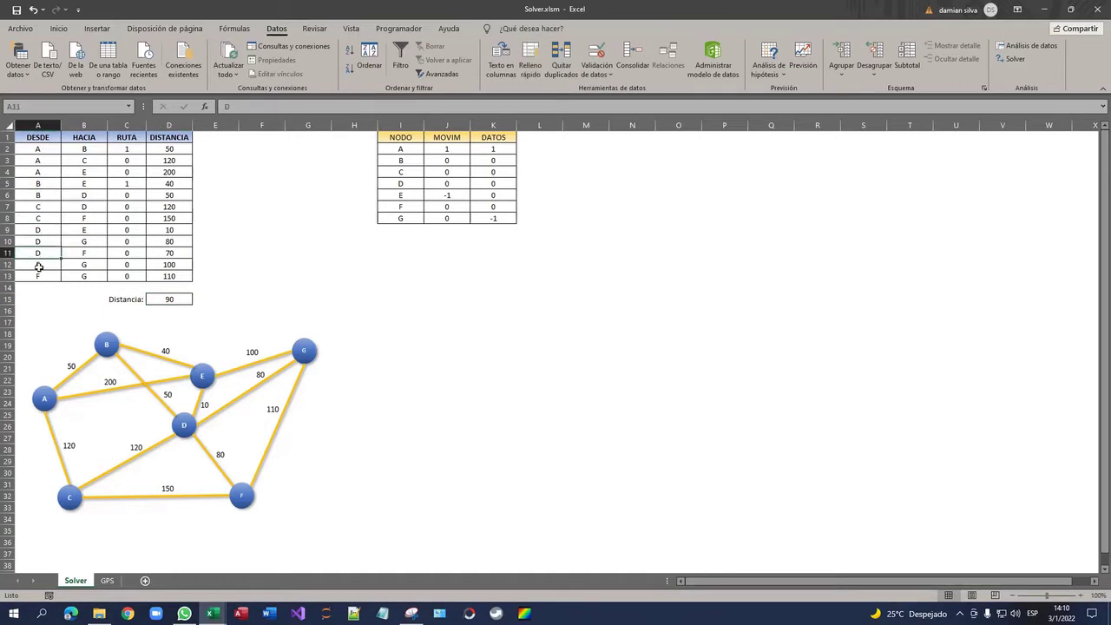
{"action": "left_click", "coordinate": [38, 266]}
{"action": "left_click", "coordinate": [126, 267]}
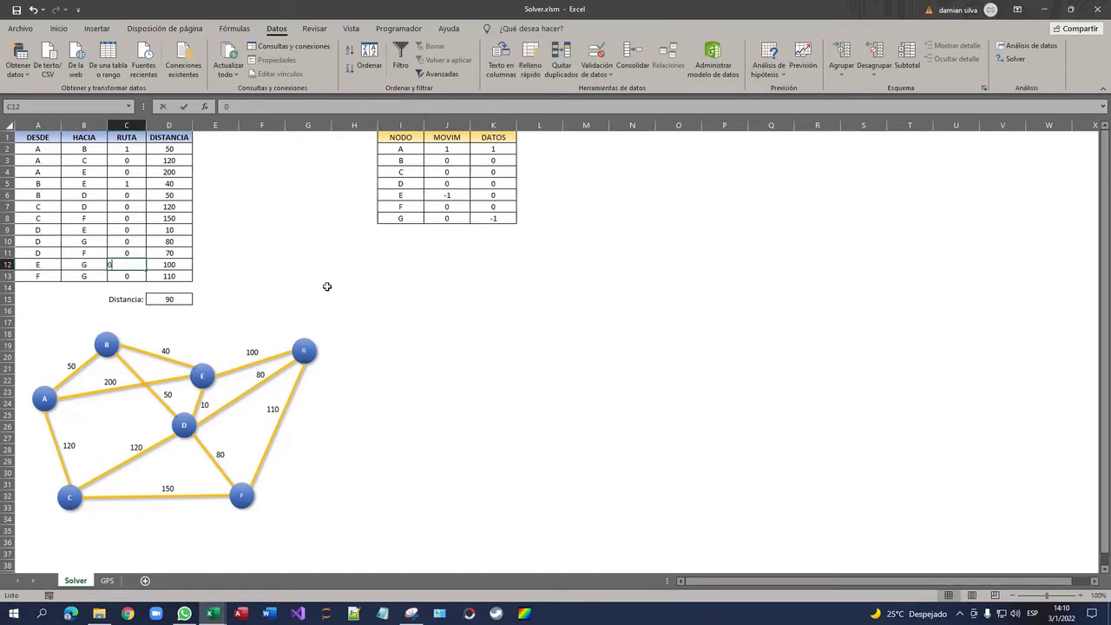
{"action": "type", "text": "1"}
{"action": "key", "text": "Return"}
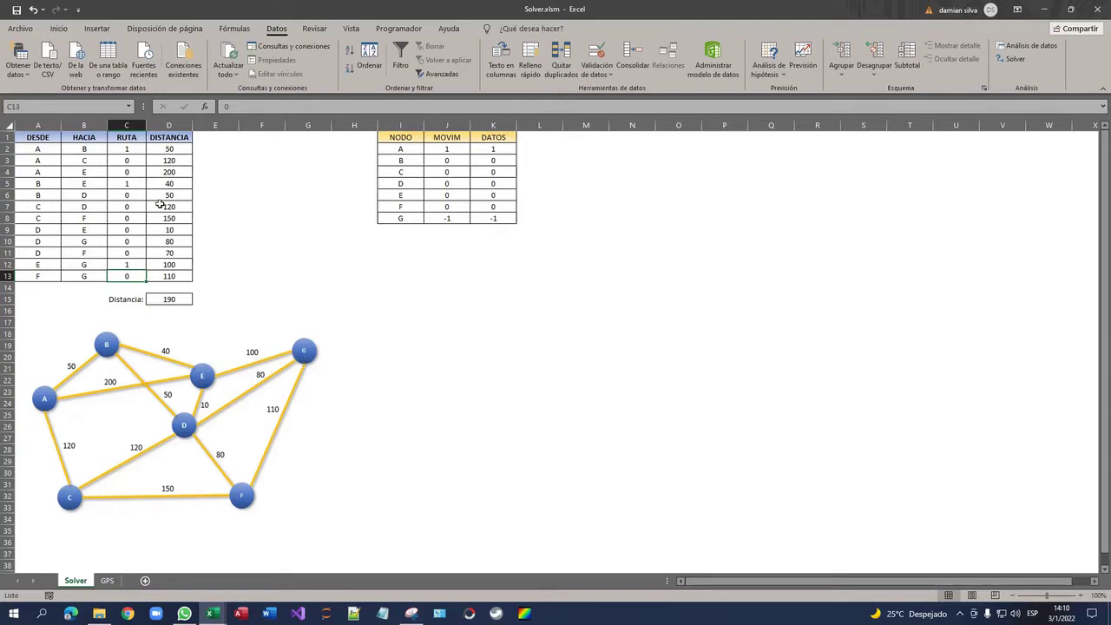
Step: Reset the A–B, B–E and E–G routes to 0 in RUTA cells C2, C5 and C12
{"action": "left_click", "coordinate": [134, 151]}
{"action": "type", "text": "0"}
{"action": "key", "text": "Return"}
{"action": "key", "text": "Down"}
{"action": "key", "text": "Down"}
{"action": "key", "text": "Down"}
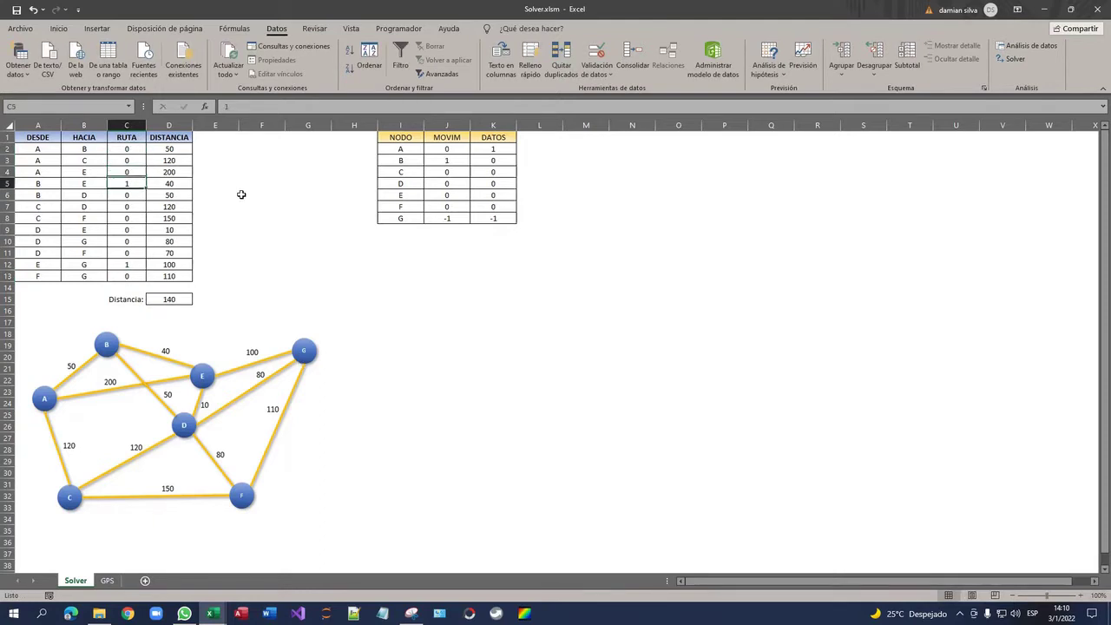
{"action": "key", "text": "Up"}
{"action": "type", "text": "0"}
{"action": "key", "text": "Return"}
{"action": "key", "text": "Down"}
{"action": "key", "text": "Down"}
{"action": "key", "text": "Down"}
{"action": "key", "text": "Down"}
{"action": "key", "text": "Down"}
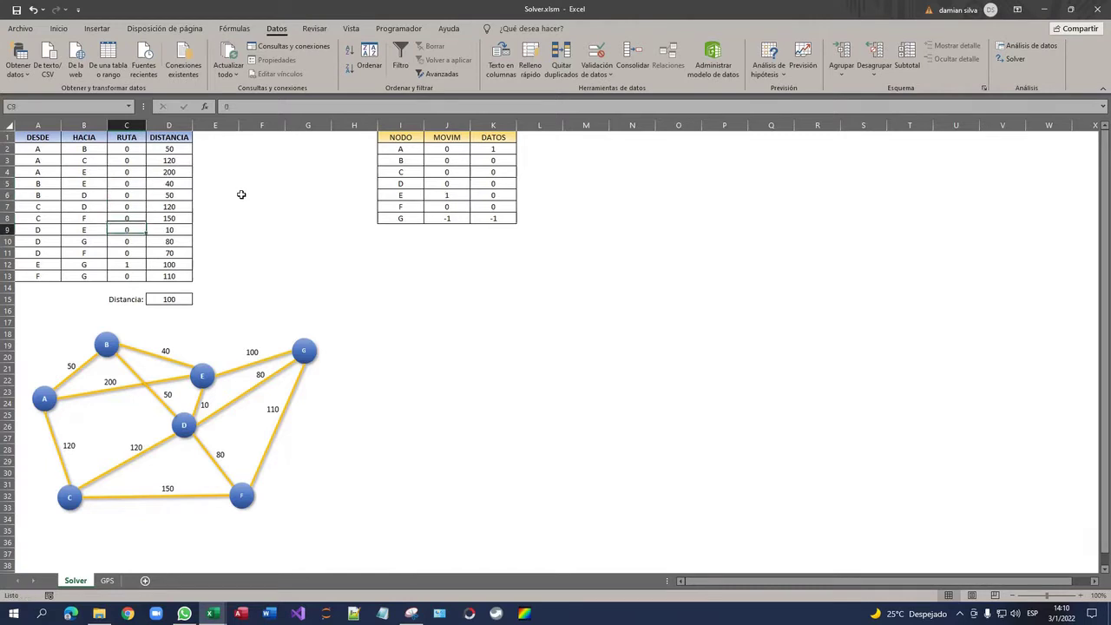
{"action": "key", "text": "Down"}
{"action": "type", "text": "0"}
{"action": "key", "text": "Return"}
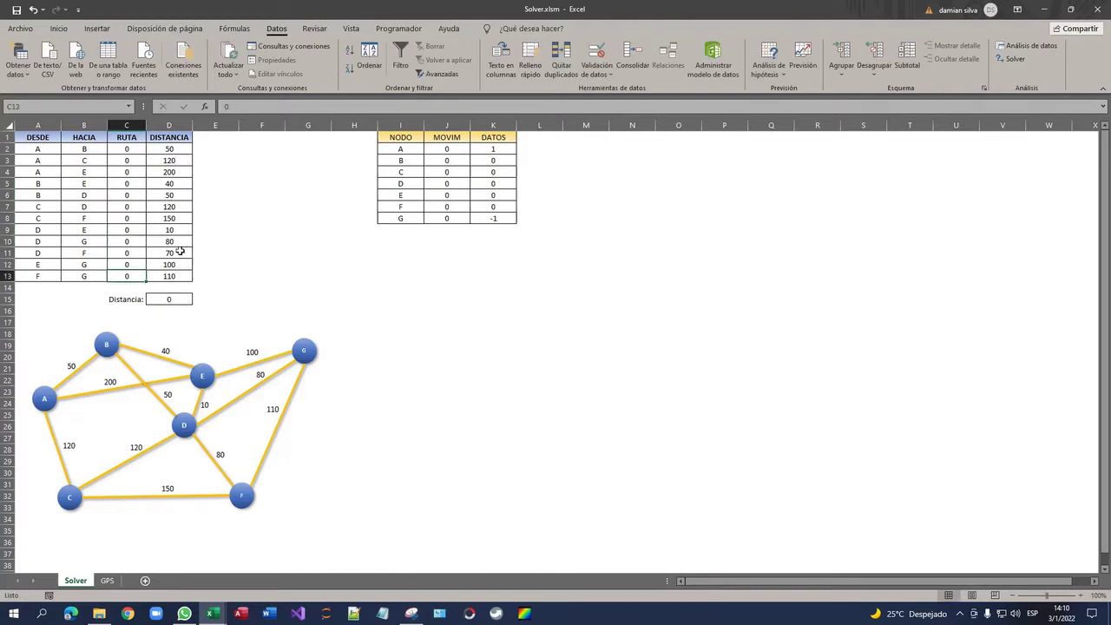
Step: Examine the RUTA range together with the SUMAPRODUCTO formula in D15 and the ranges it references
{"action": "left_click_drag", "start_coordinate": [129, 149], "coordinate": [123, 287]}
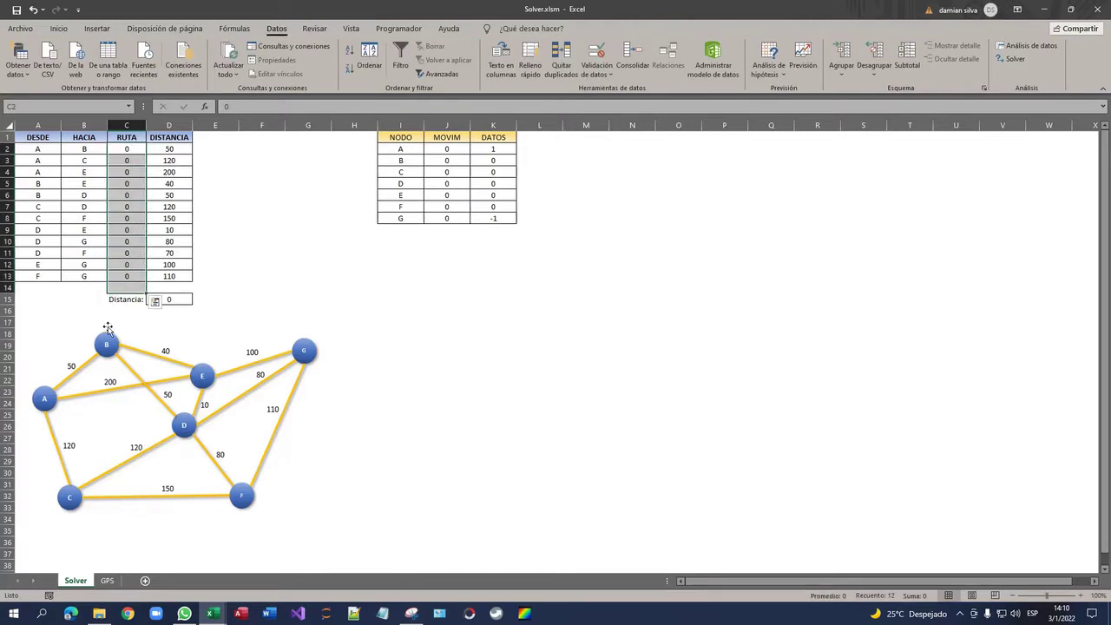
{"action": "left_click", "coordinate": [178, 299]}
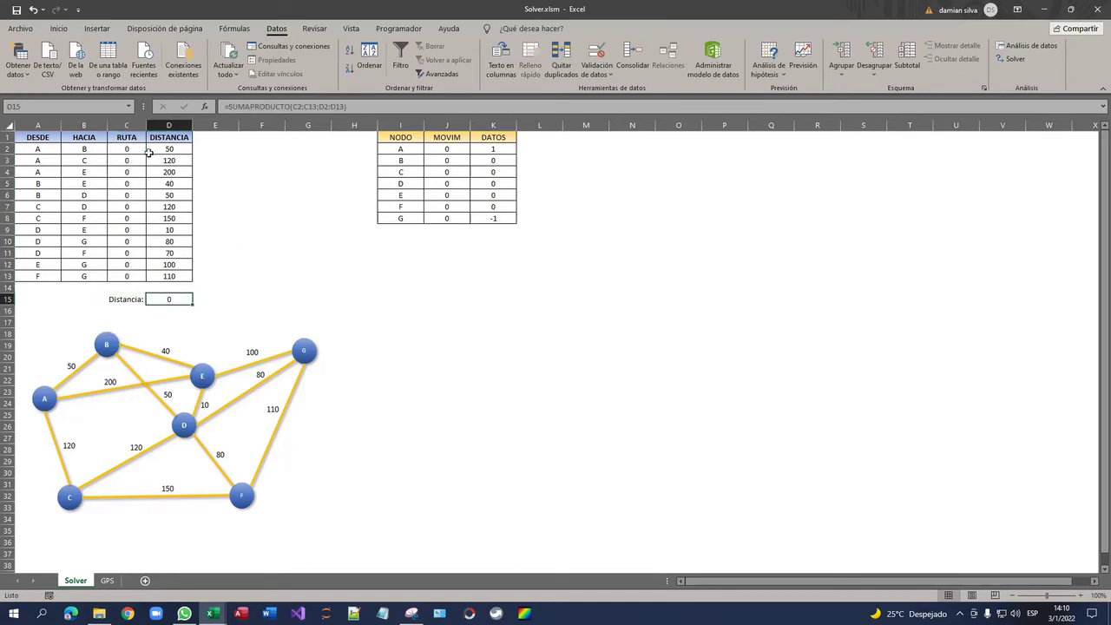
{"action": "double_click", "coordinate": [175, 299]}
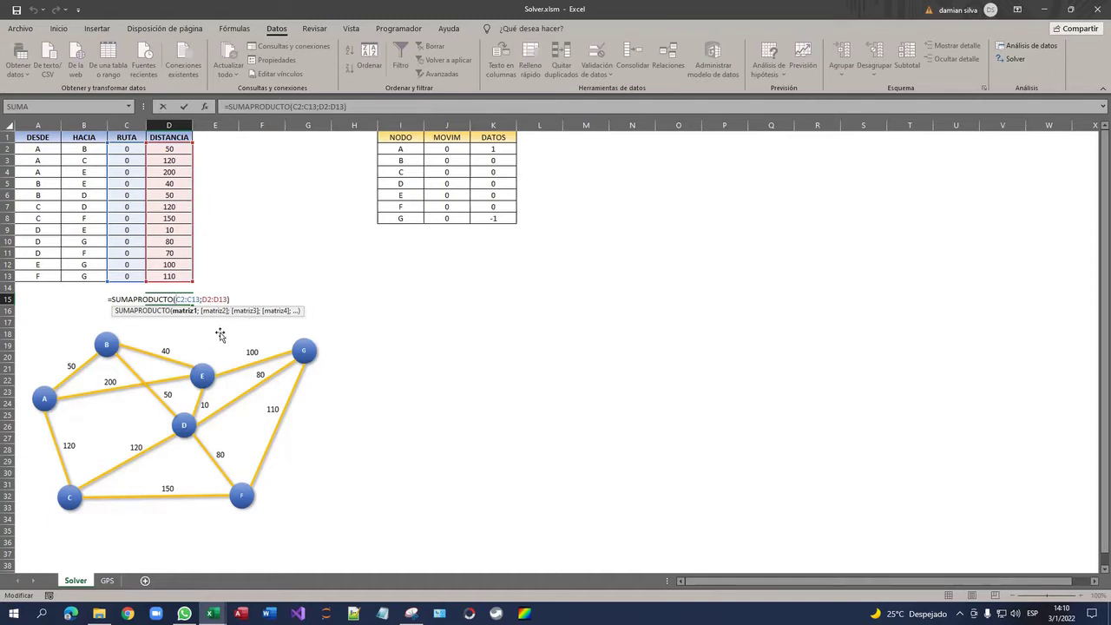
{"action": "key", "text": "Return"}
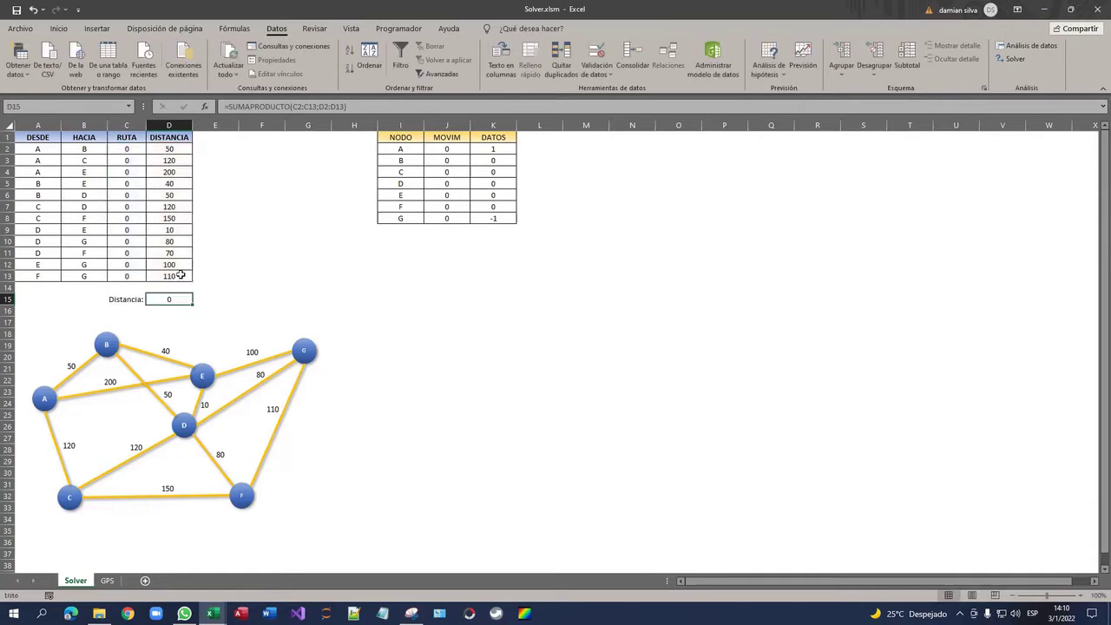
Step: Compare the RUTA and DISTANCIA columns with the C2:C13 and D2:D13 arguments of the D15 formula
{"action": "left_click_drag", "start_coordinate": [127, 149], "coordinate": [129, 272]}
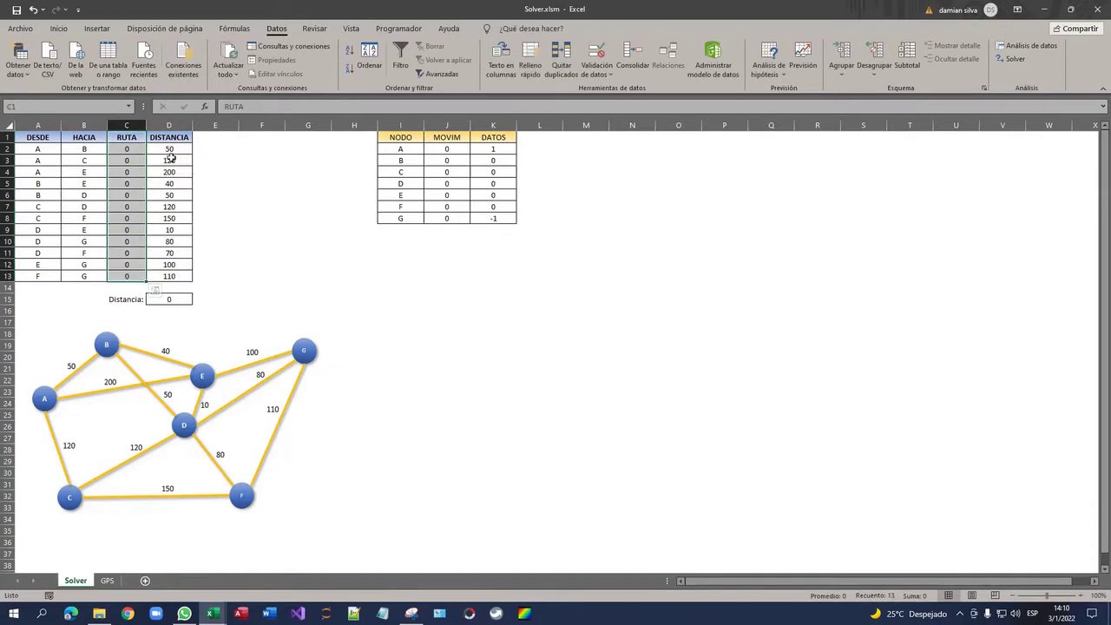
{"action": "left_click_drag", "start_coordinate": [169, 149], "coordinate": [173, 254]}
{"action": "left_click", "coordinate": [175, 300]}
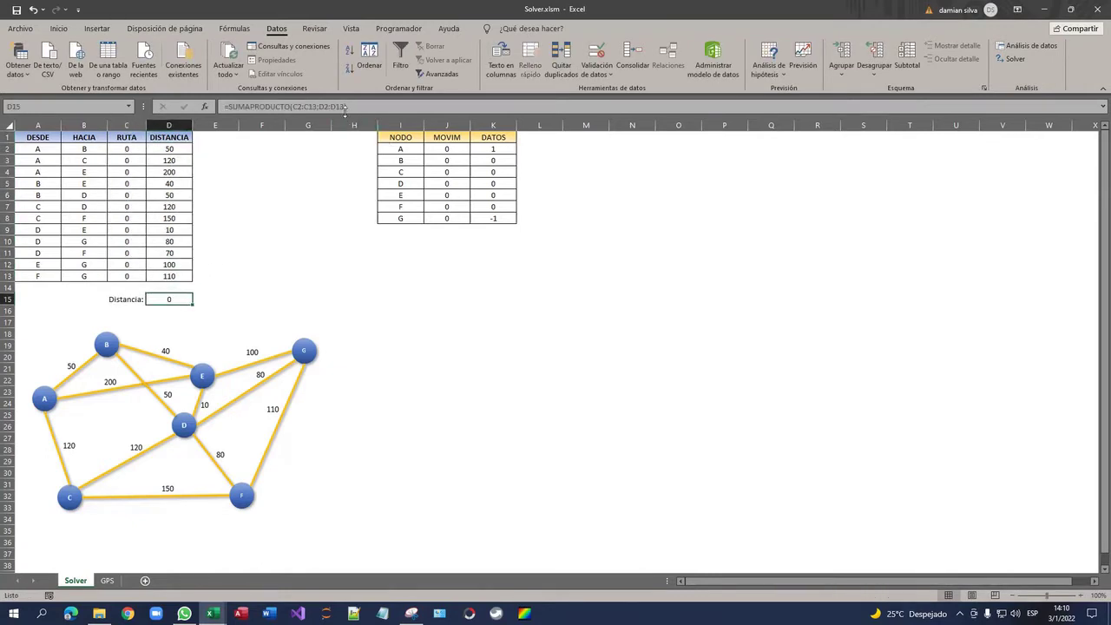
{"action": "double_click", "coordinate": [305, 105]}
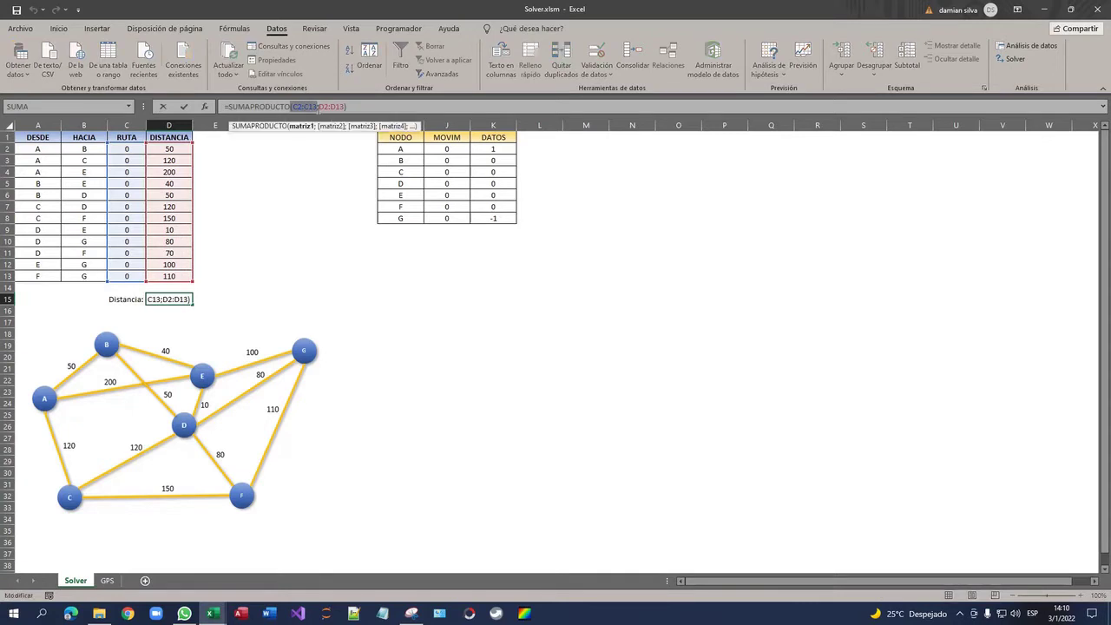
{"action": "left_click_drag", "start_coordinate": [320, 106], "coordinate": [345, 106]}
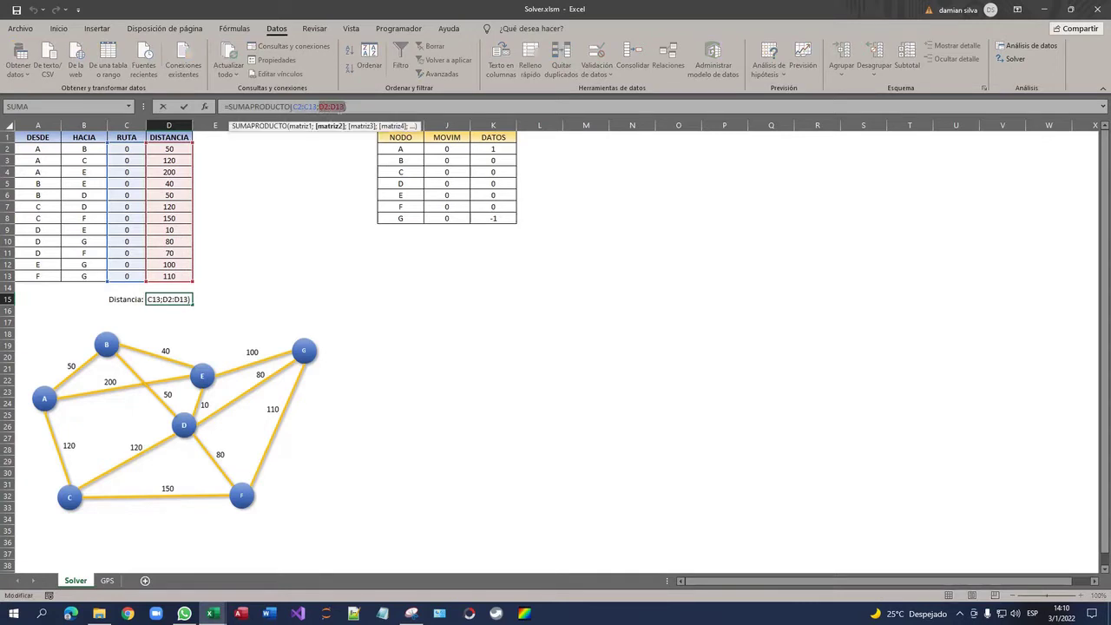
Step: Try extending the second range of the D15 formula to D2:D14, and restore it to D2:D13
{"action": "left_click", "coordinate": [340, 107]}
{"action": "key", "text": "Return"}
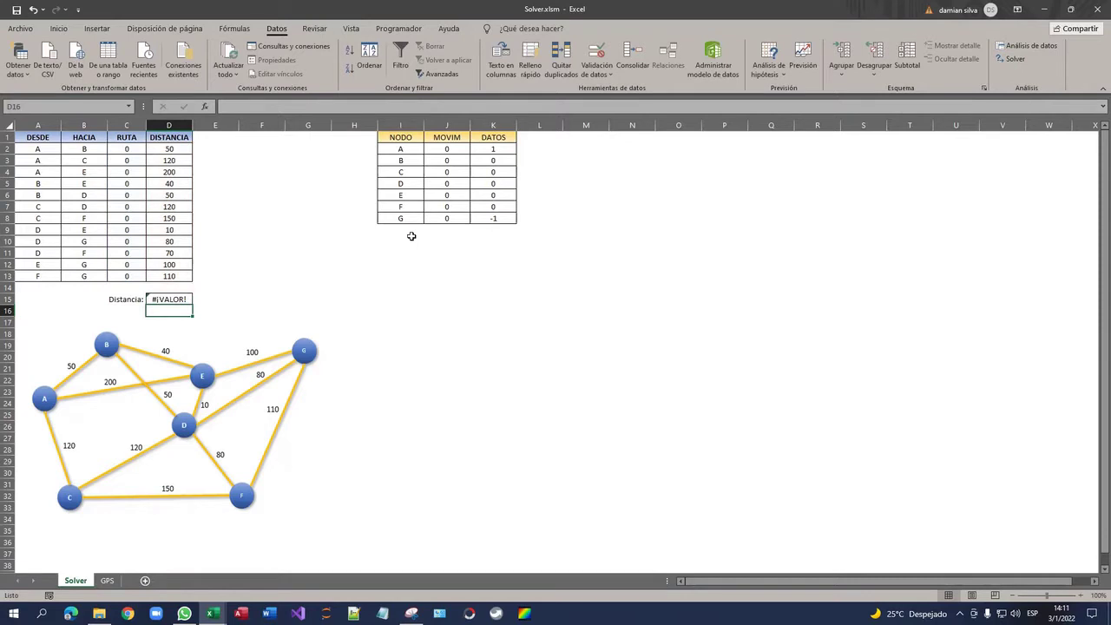
{"action": "left_click", "coordinate": [181, 299]}
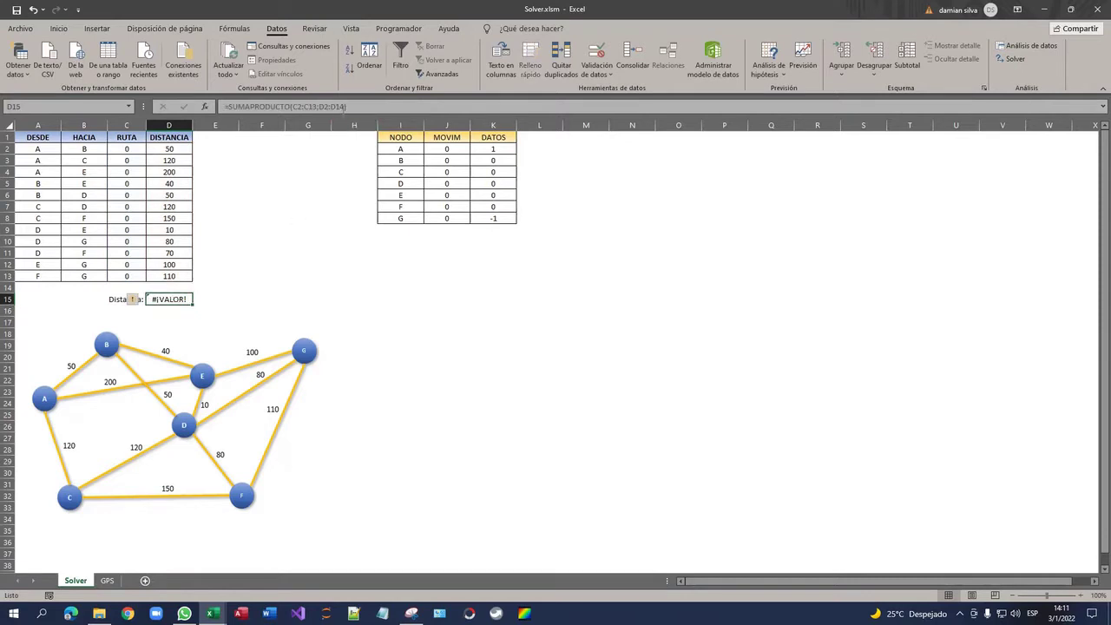
{"action": "left_click", "coordinate": [344, 107]}
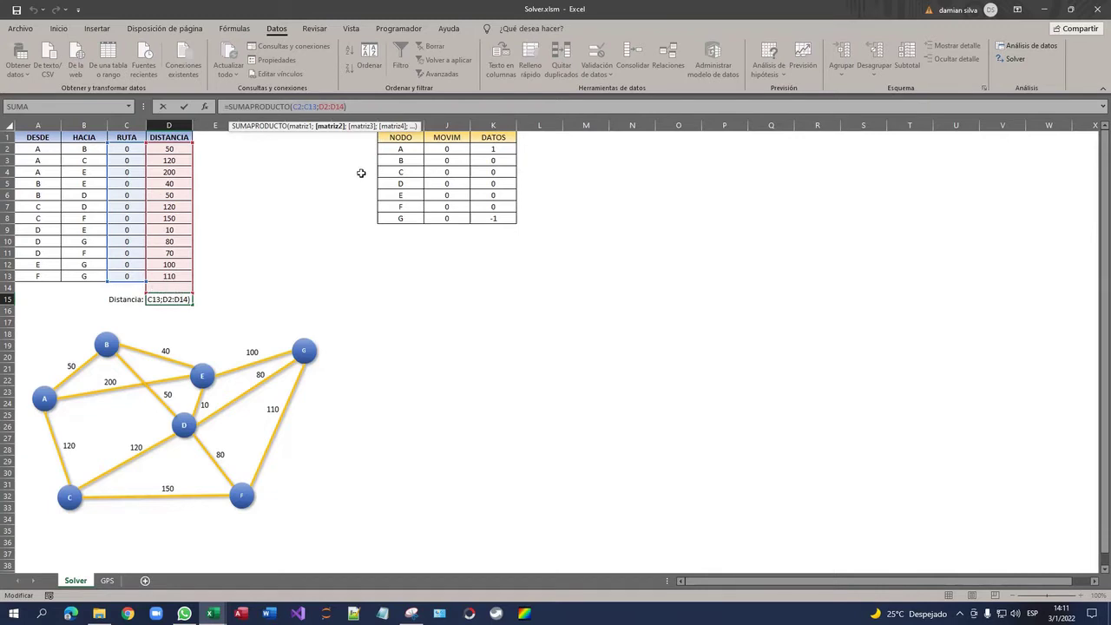
{"action": "key", "text": "Return"}
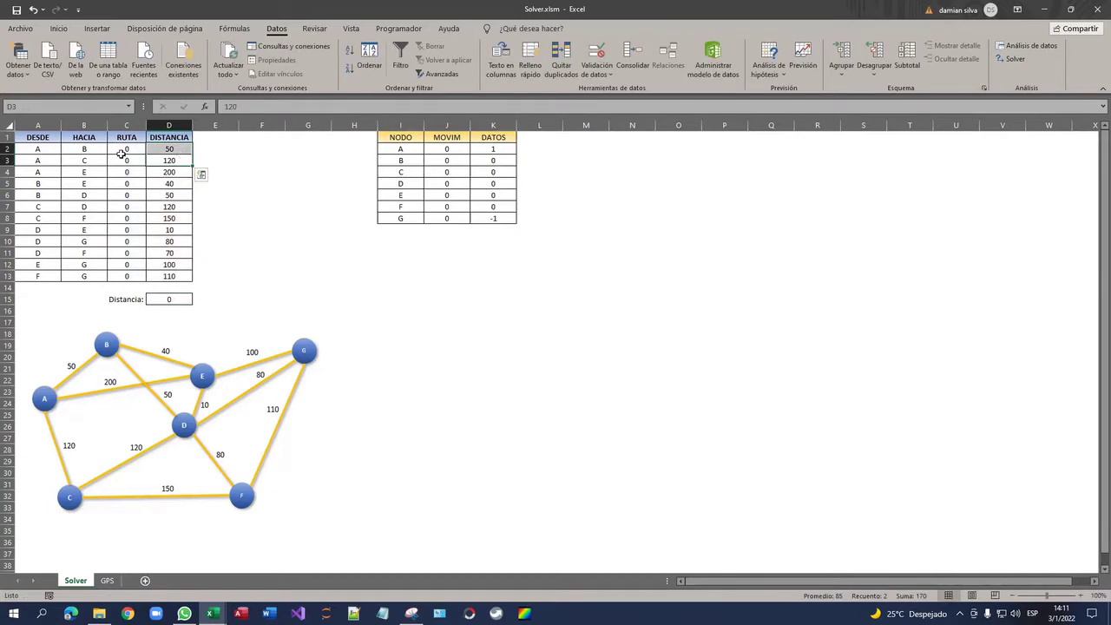
Step: Mark the A–B route as used by entering 1 in RUTA cell C2
{"action": "left_click", "coordinate": [120, 154]}
{"action": "type", "text": "1"}
{"action": "key", "text": "Return"}
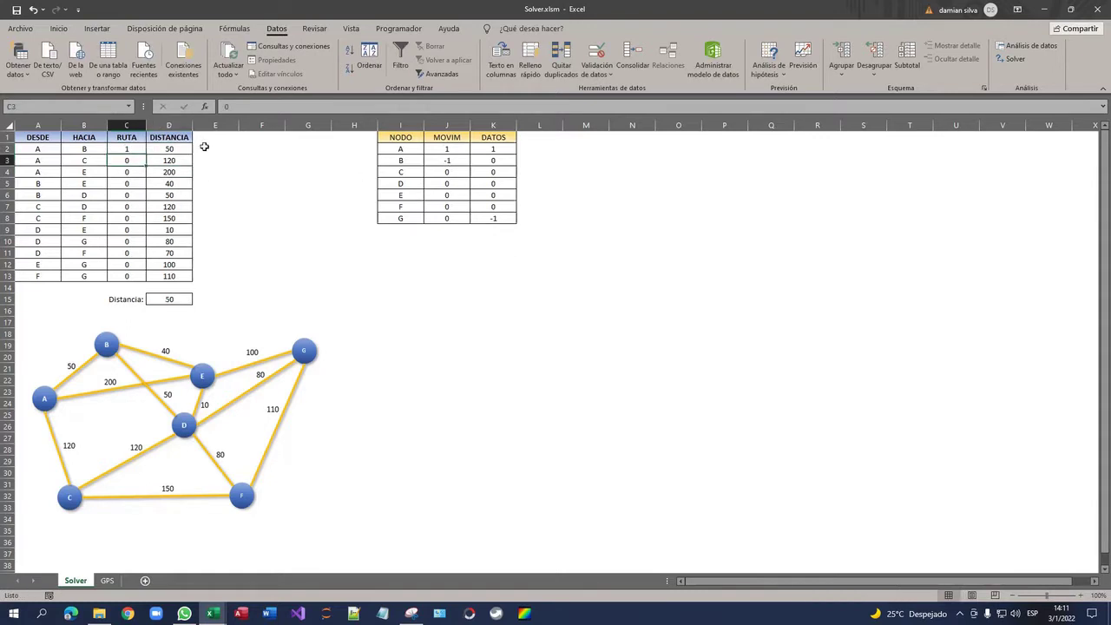
Step: Enter 50 in E2 as the product of the A–B route marker and its distance
{"action": "left_click", "coordinate": [126, 148]}
{"action": "left_click", "coordinate": [174, 148]}
{"action": "left_click", "coordinate": [222, 147]}
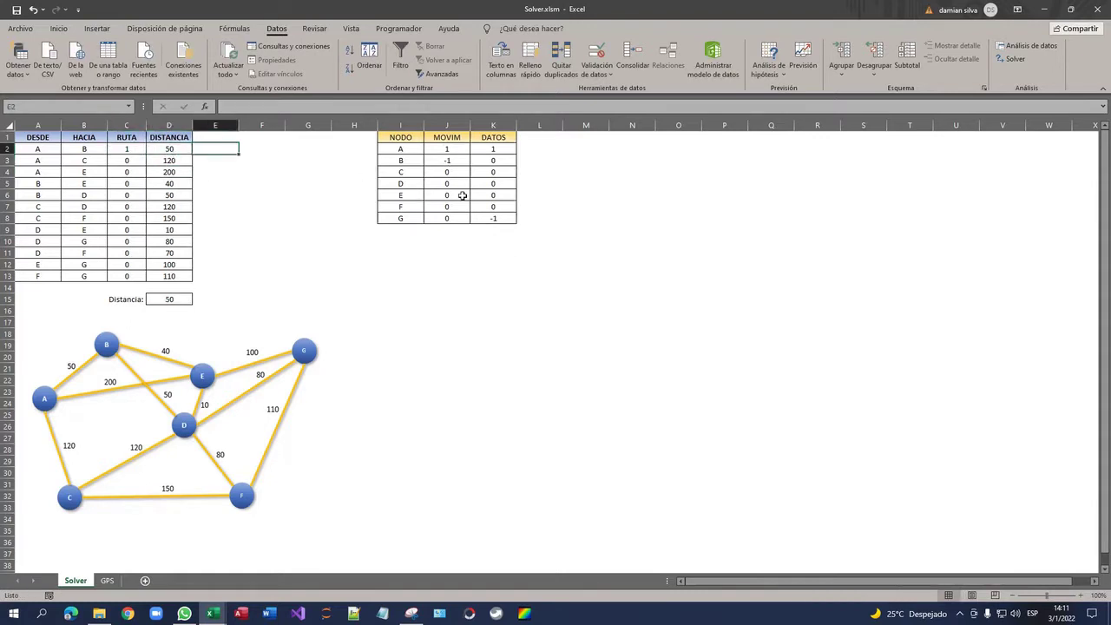
{"action": "type", "text": "50"}
{"action": "key", "text": "Return"}
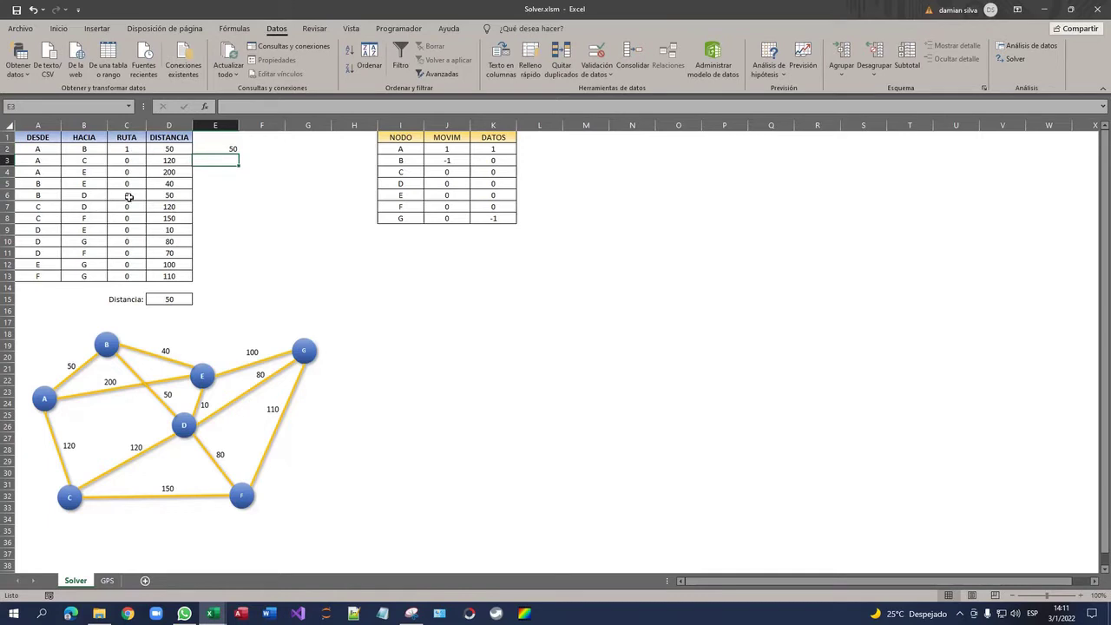
Step: Mark the C–D route as used by entering 1 in RUTA cell C7
{"action": "left_click", "coordinate": [127, 206]}
{"action": "type", "text": "1"}
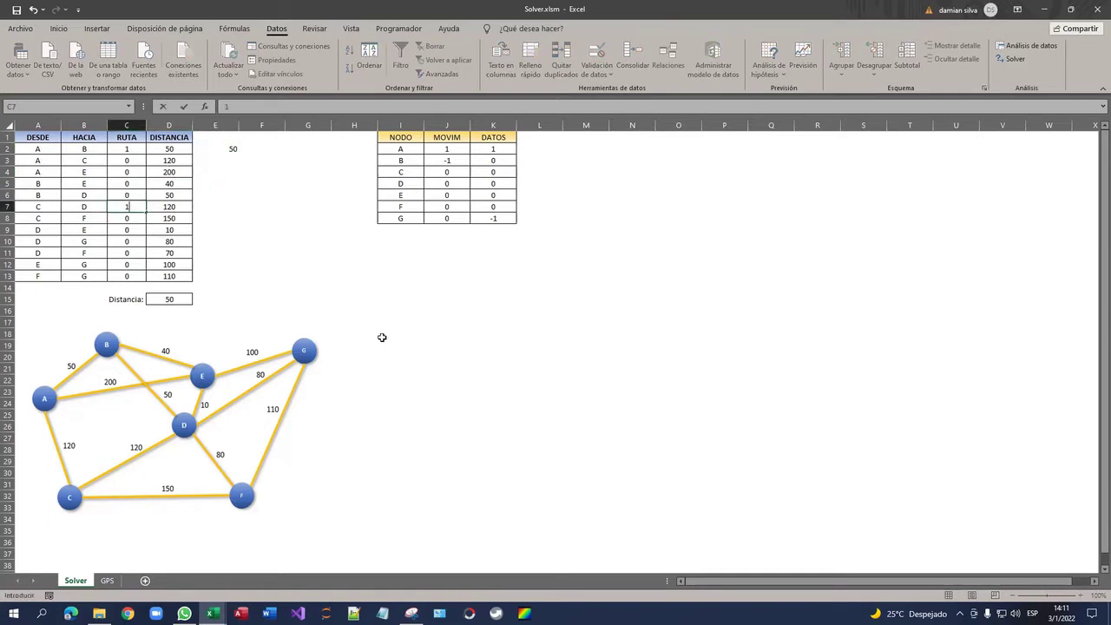
{"action": "key", "text": "Return"}
Step: Enter 120 in E7 as the C–D product and compare the column E products with the total in D15
{"action": "key", "text": "Up"}
{"action": "key", "text": "Right"}
{"action": "key", "text": "Right"}
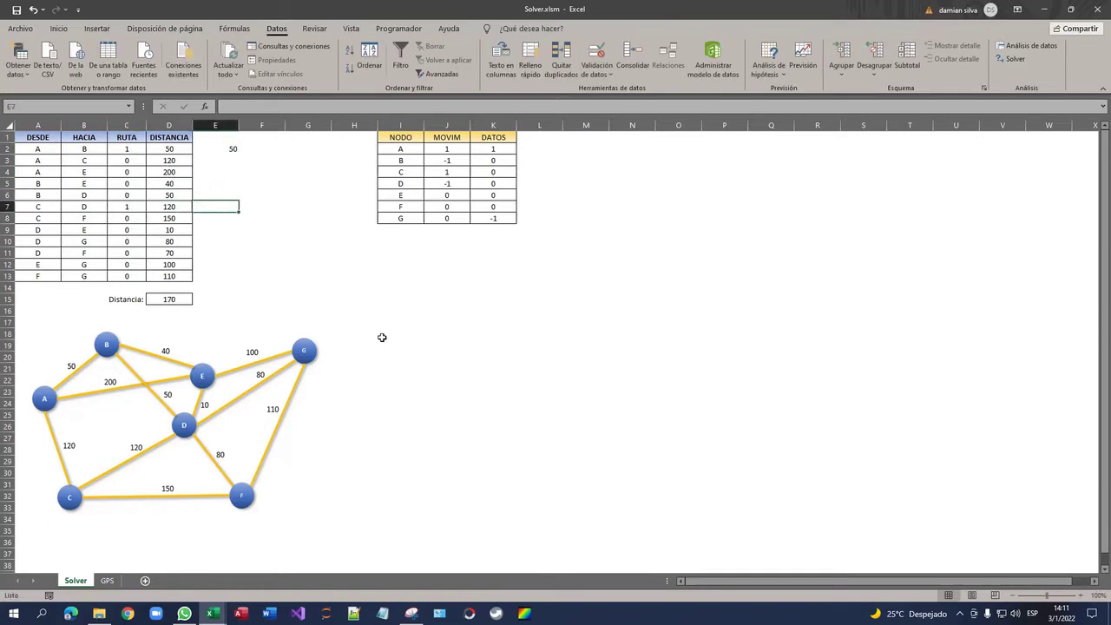
{"action": "type", "text": "12"}
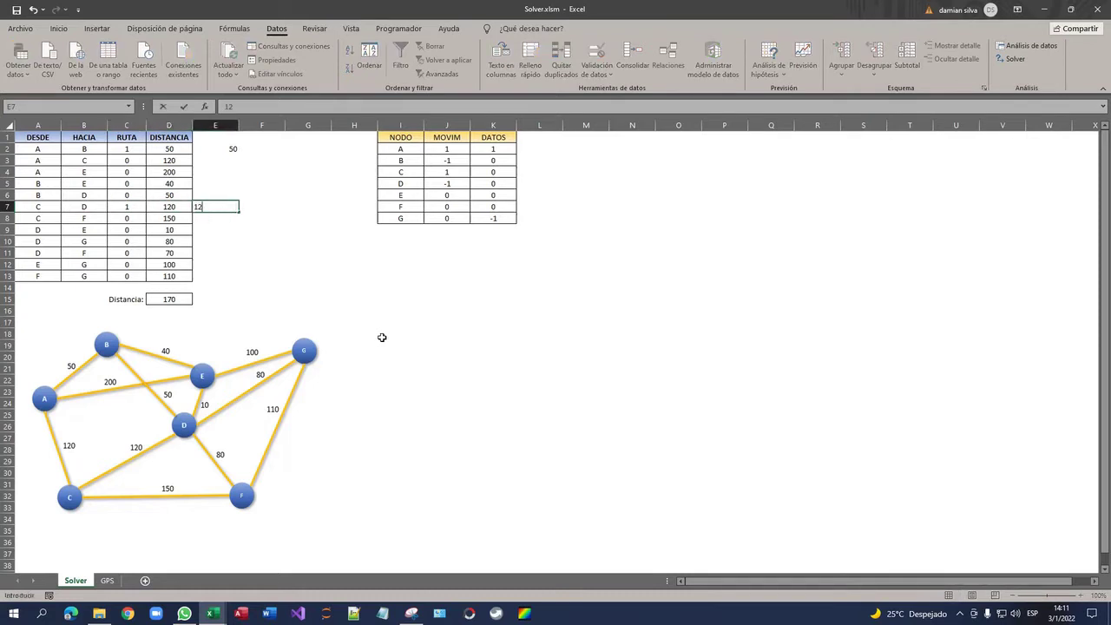
{"action": "type", "text": "0"}
{"action": "left_click_drag", "start_coordinate": [227, 148], "coordinate": [224, 226]}
{"action": "left_click", "coordinate": [160, 298]}
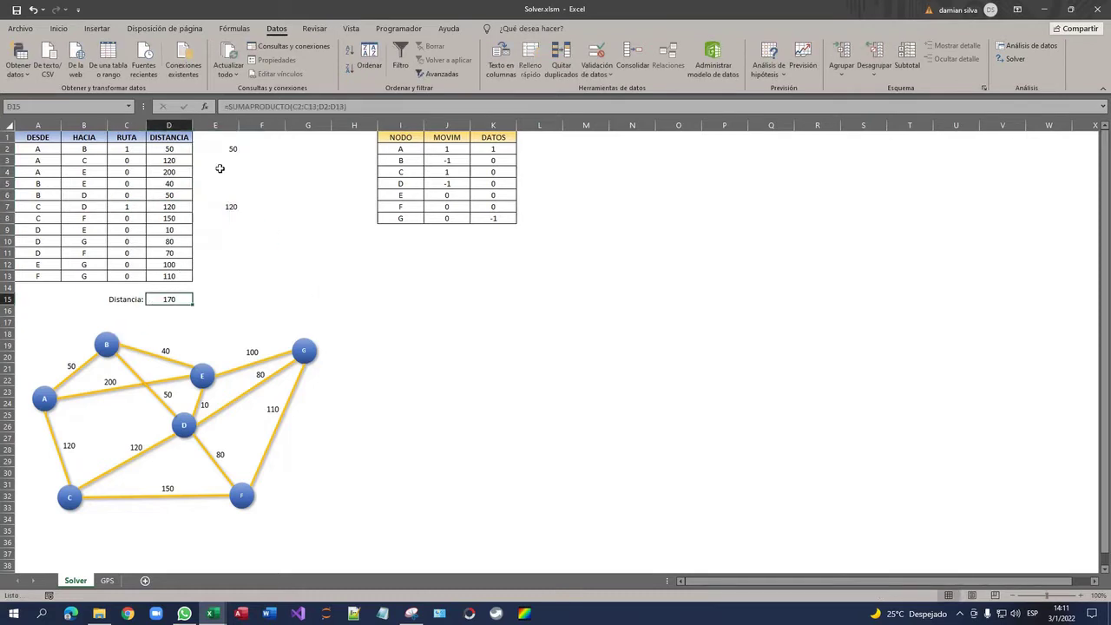
Step: Clear the example products from column E and return to the A–B route's RUTA cell C2
{"action": "left_click_drag", "start_coordinate": [231, 150], "coordinate": [238, 236]}
{"action": "key", "text": "Delete"}
{"action": "key", "text": "Left"}
{"action": "key", "text": "Left"}
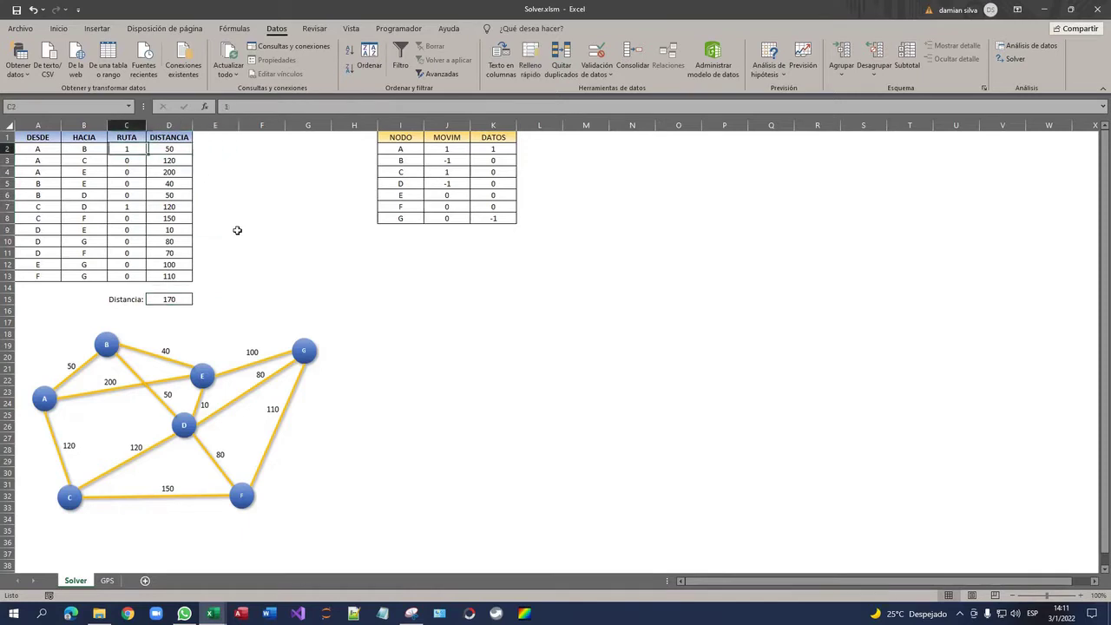
Step: Reset the A–B and C–D routes to unused by entering 0 in RUTA cells C2 and C7
{"action": "type", "text": "0"}
{"action": "key", "text": "Return"}
{"action": "key", "text": "Down"}
{"action": "key", "text": "Down"}
{"action": "key", "text": "Down"}
{"action": "key", "text": "Down"}
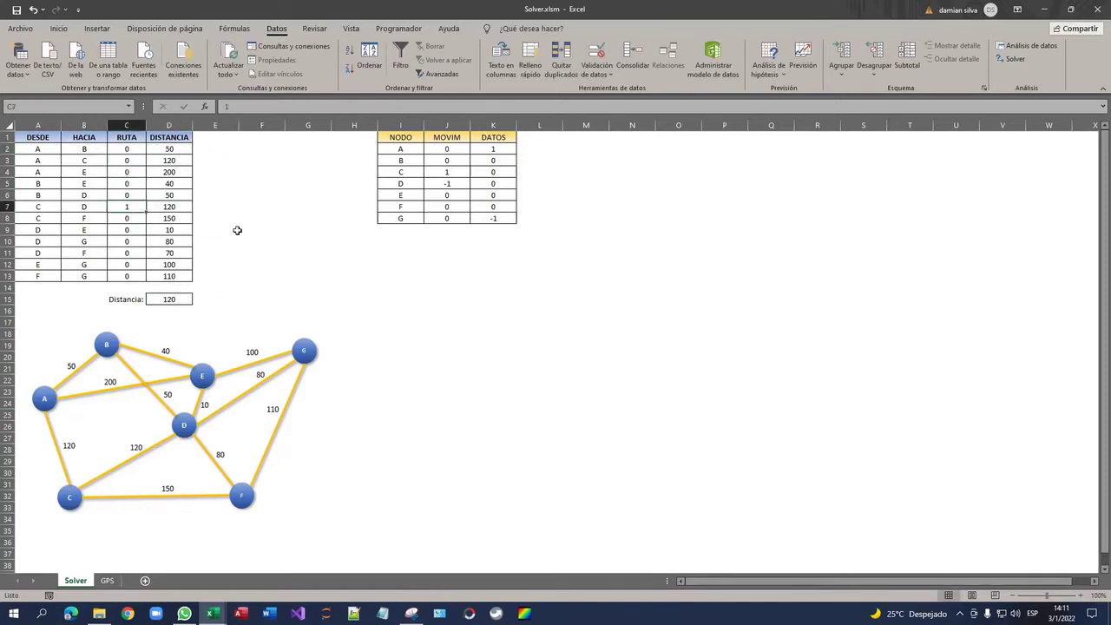
{"action": "type", "text": "0"}
{"action": "key", "text": "Return"}
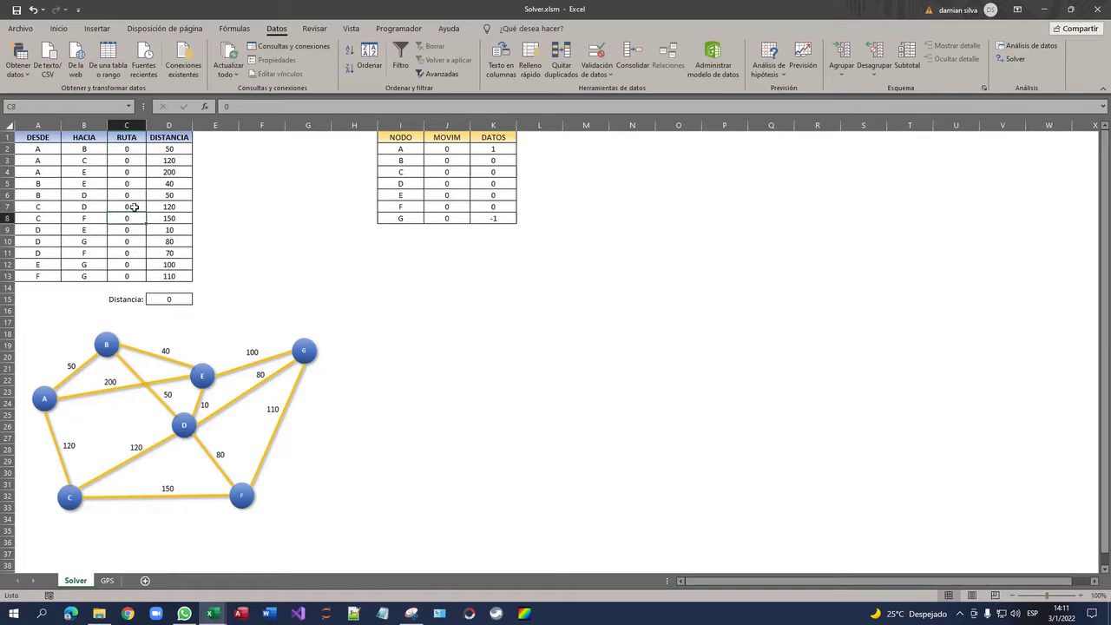
Step: Examine the RUTA markers in C2:C13 as the changing cells behind the SUMAPRODUCTO total in D15
{"action": "left_click", "coordinate": [130, 173]}
{"action": "left_click", "coordinate": [131, 195]}
{"action": "left_click", "coordinate": [128, 276]}
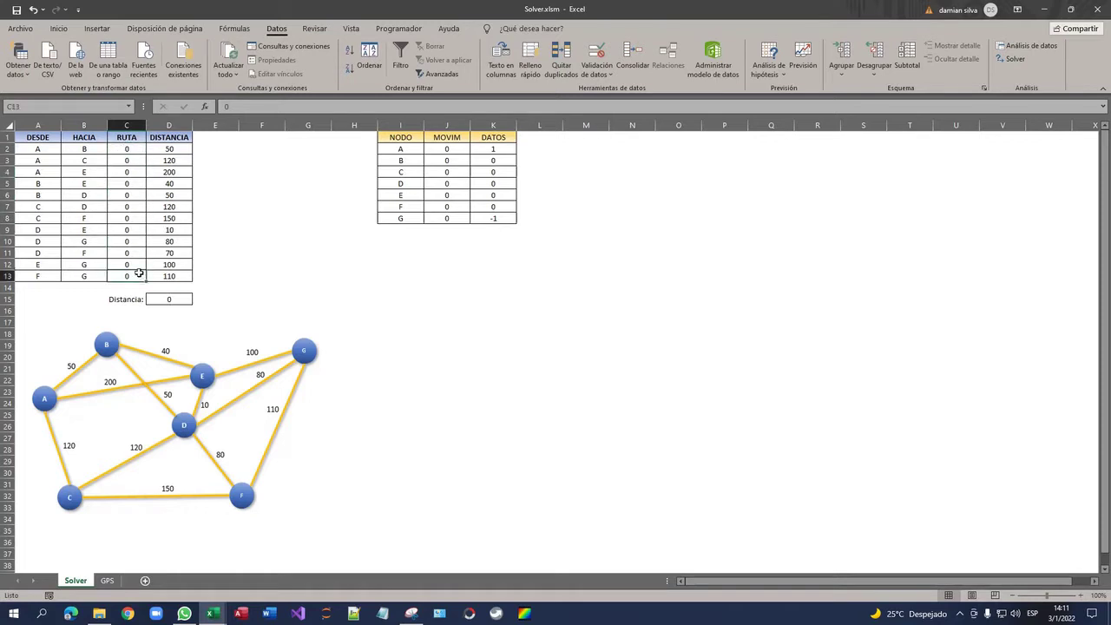
{"action": "left_click", "coordinate": [168, 302]}
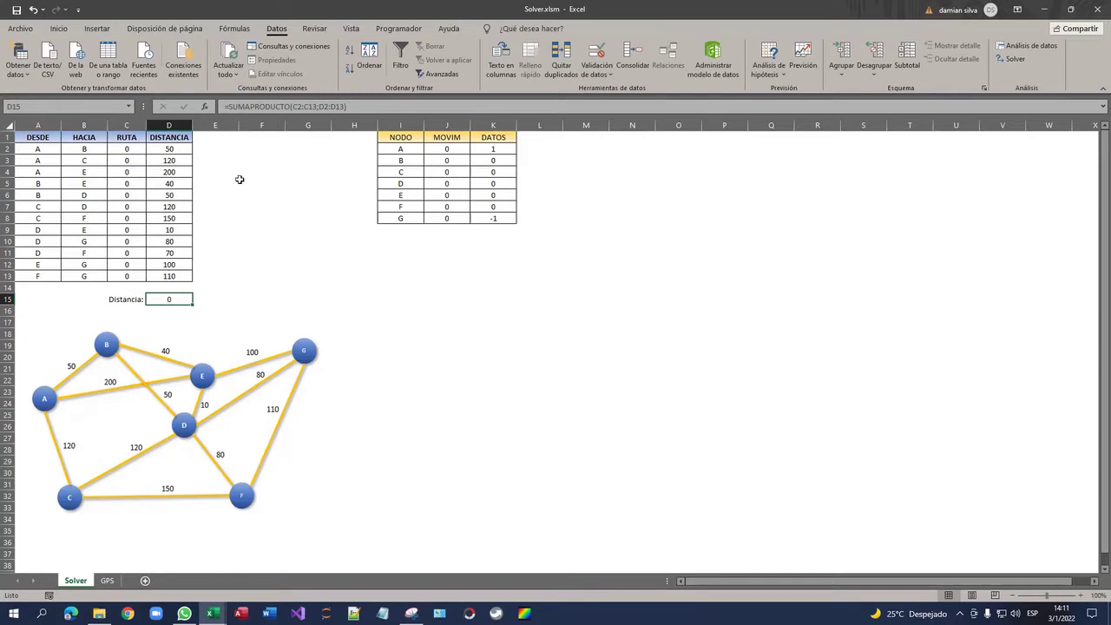
{"action": "left_click", "coordinate": [116, 152]}
{"action": "left_click", "coordinate": [125, 207]}
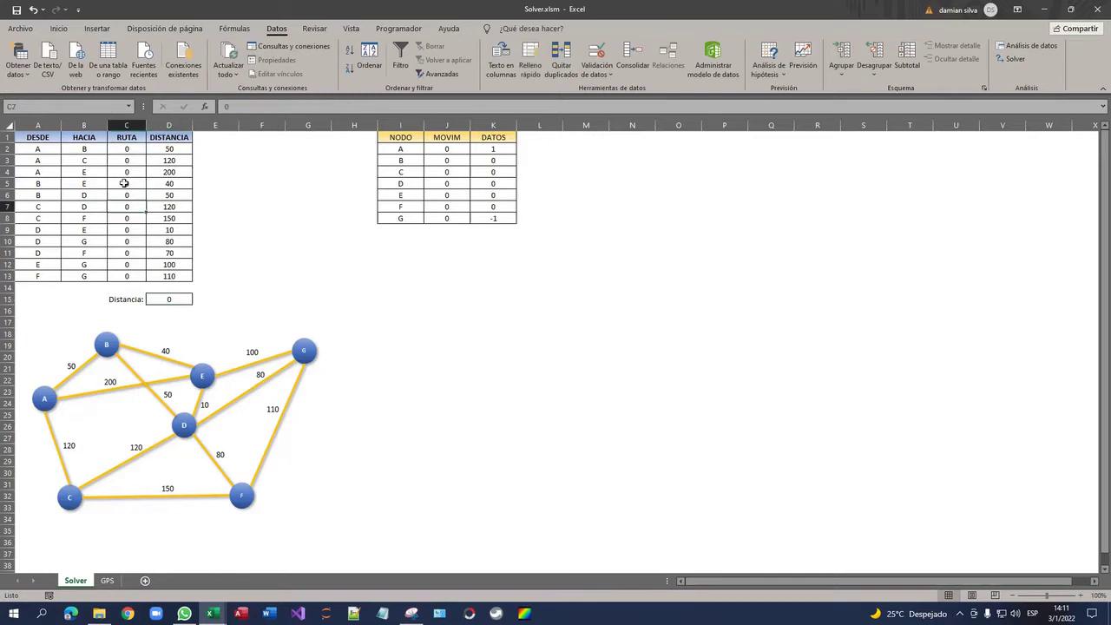
{"action": "left_click", "coordinate": [124, 160]}
{"action": "left_click", "coordinate": [121, 208]}
{"action": "left_click", "coordinate": [128, 241]}
{"action": "left_click", "coordinate": [127, 183]}
{"action": "left_click", "coordinate": [127, 230]}
{"action": "left_click", "coordinate": [126, 265]}
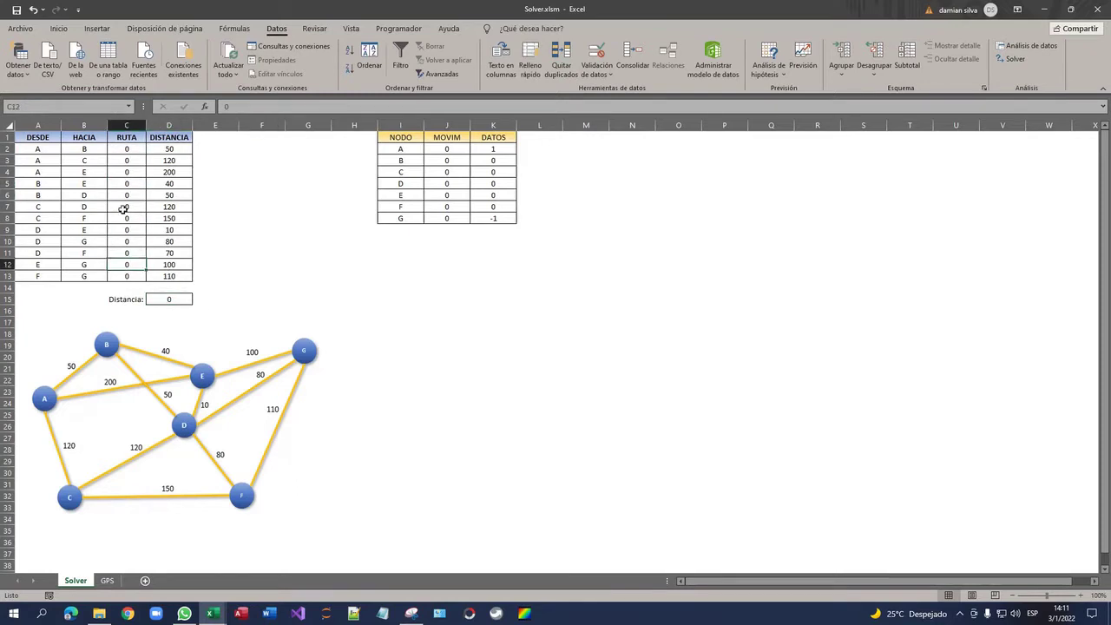
{"action": "left_click", "coordinate": [127, 183]}
{"action": "left_click", "coordinate": [126, 149]}
{"action": "left_click", "coordinate": [157, 300]}
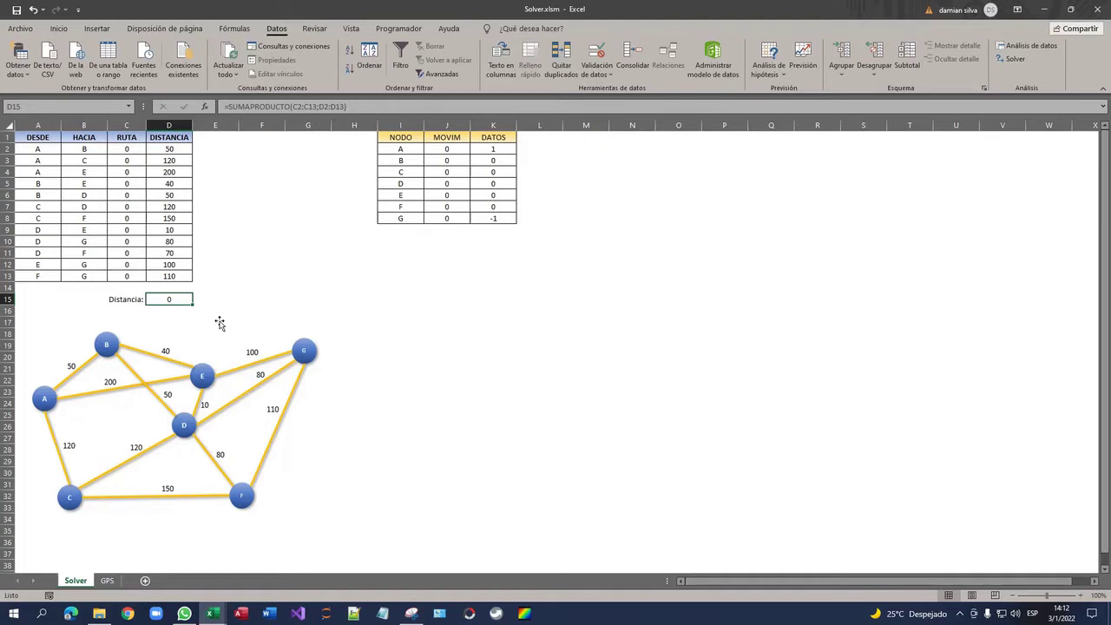
Step: Review several route distances in the DISTANCIA column and the total distance formula in D15
{"action": "left_click", "coordinate": [176, 242]}
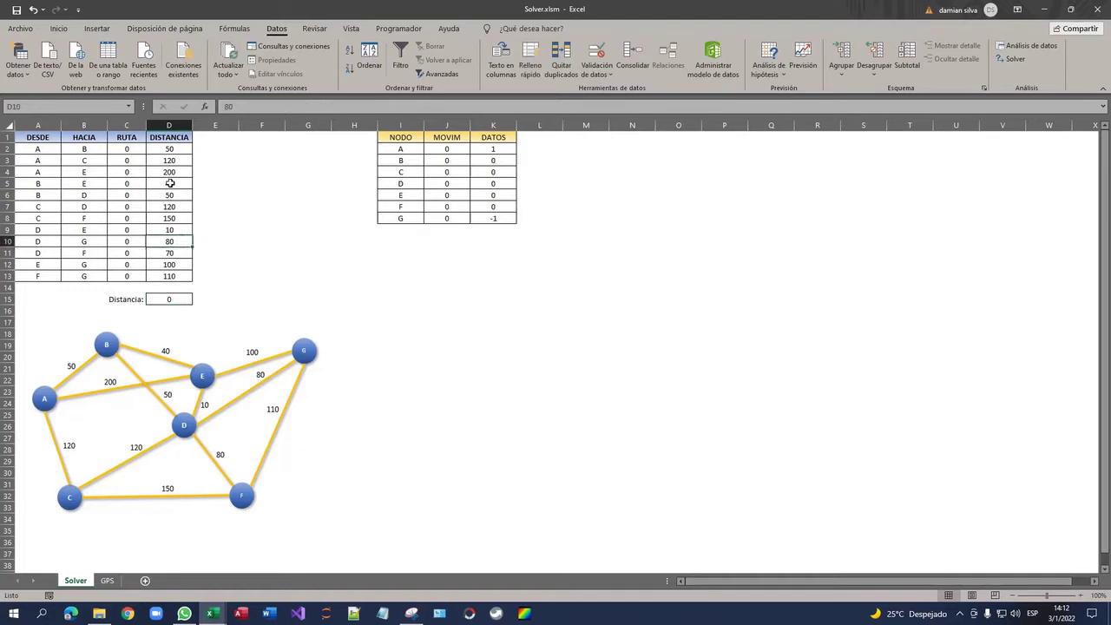
{"action": "left_click", "coordinate": [170, 183]}
{"action": "left_click", "coordinate": [167, 150]}
{"action": "left_click", "coordinate": [166, 206]}
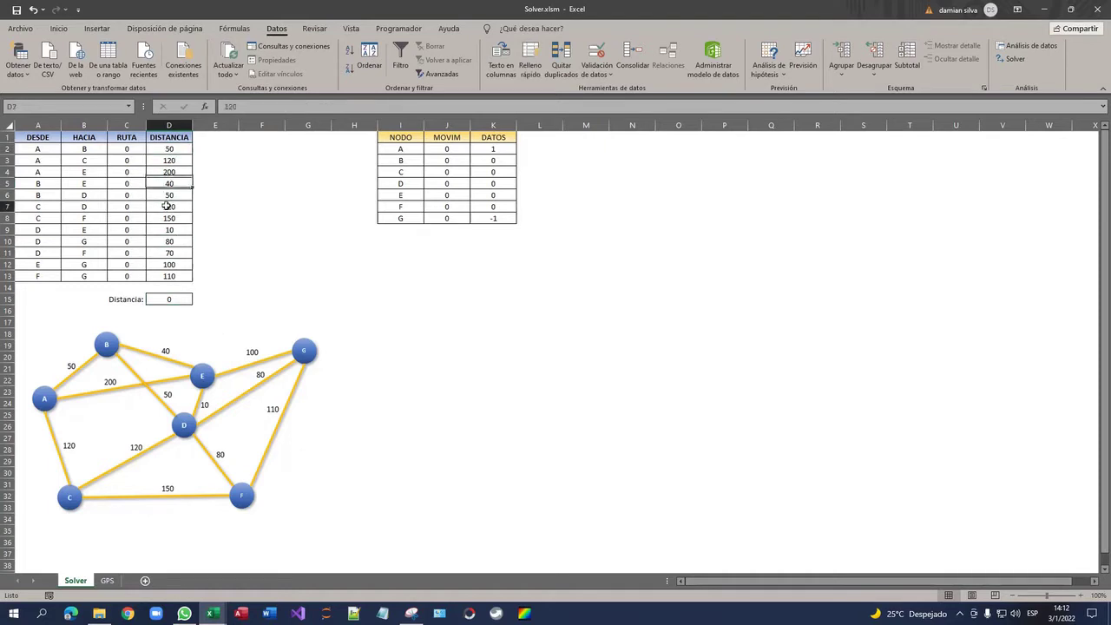
{"action": "left_click", "coordinate": [168, 299]}
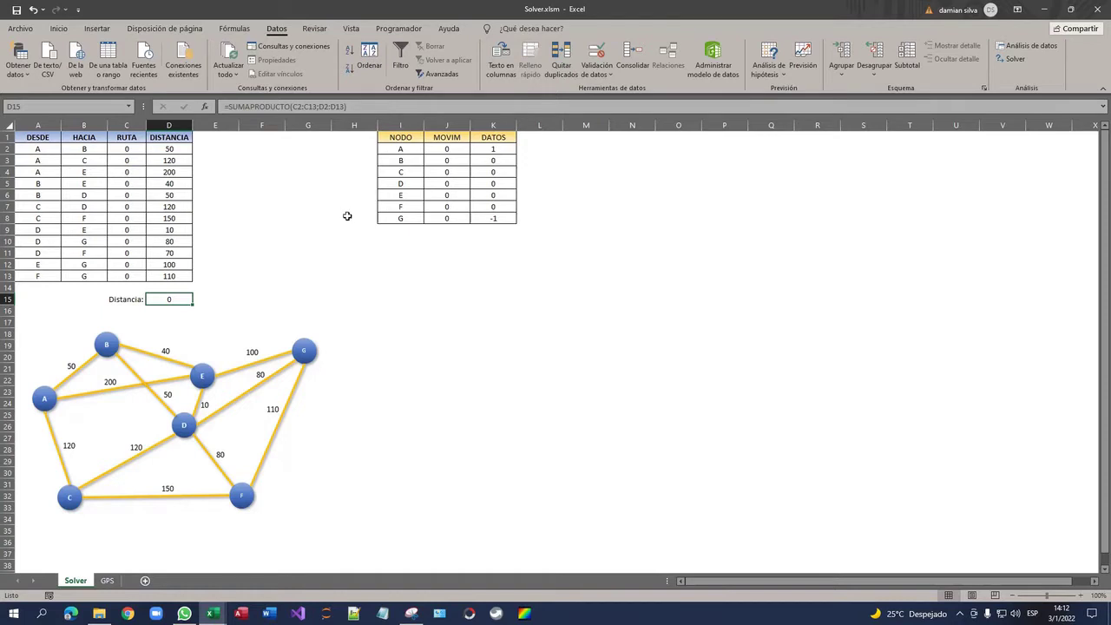
Step: Examine the node table in I1:K8, going through its NODO, MOVIM and DATOS columns
{"action": "left_click_drag", "start_coordinate": [407, 149], "coordinate": [523, 231]}
{"action": "left_click", "coordinate": [497, 136]}
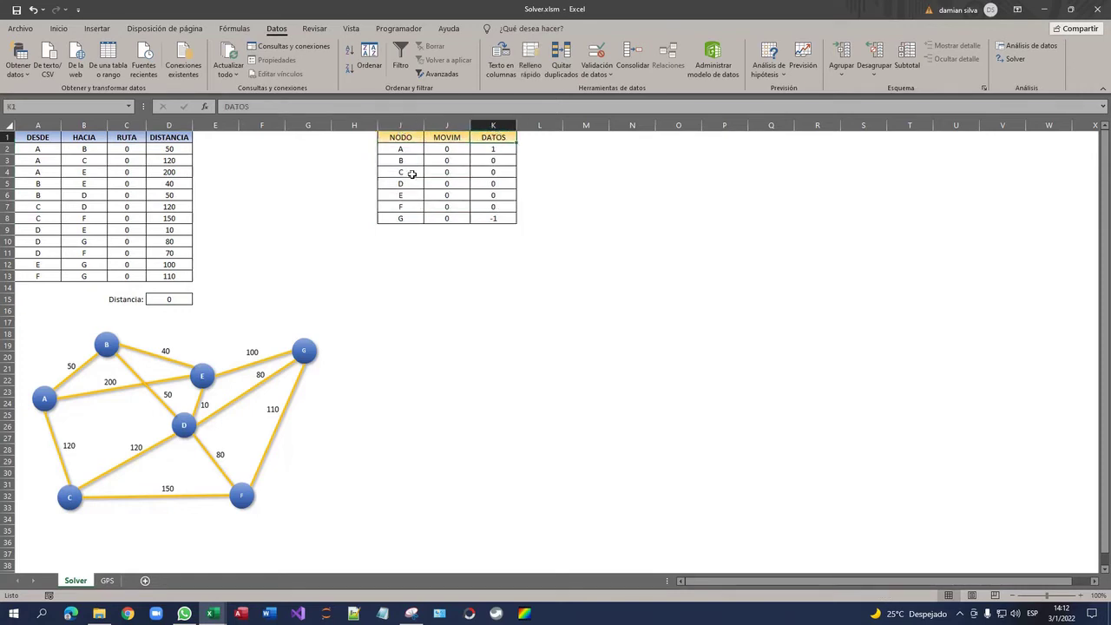
{"action": "left_click_drag", "start_coordinate": [408, 149], "coordinate": [416, 221]}
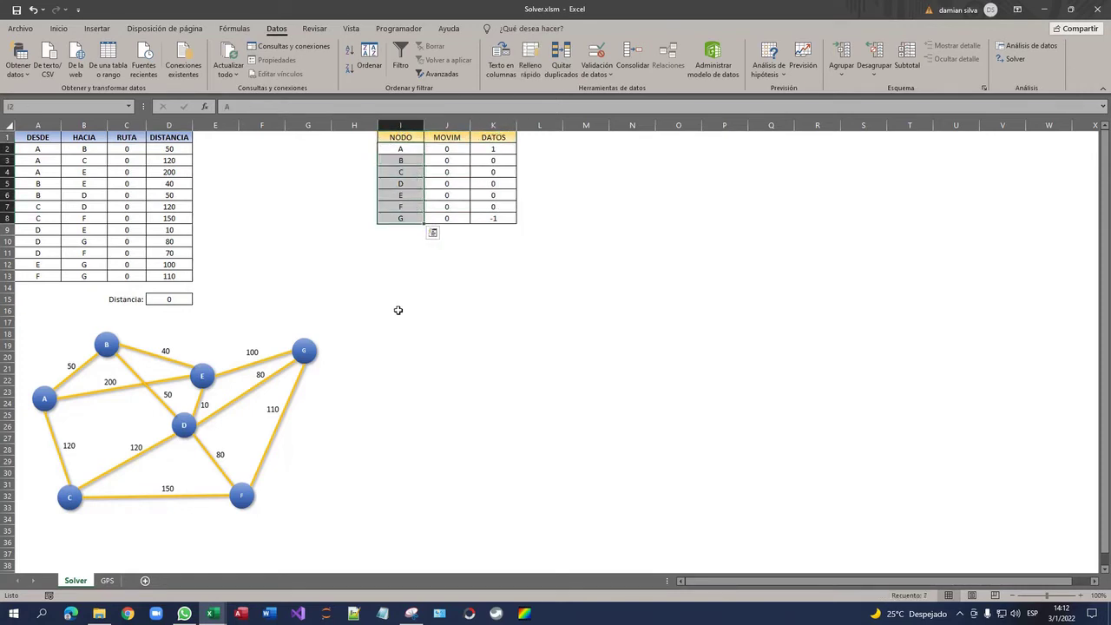
{"action": "left_click_drag", "start_coordinate": [402, 151], "coordinate": [407, 220]}
{"action": "left_click_drag", "start_coordinate": [448, 150], "coordinate": [443, 217]}
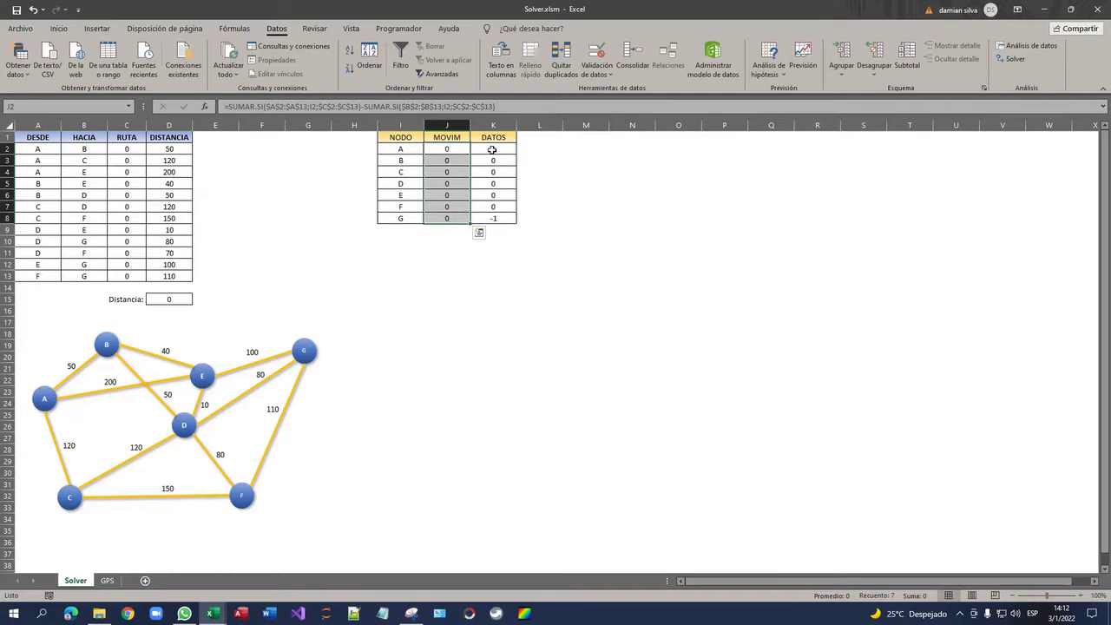
{"action": "left_click_drag", "start_coordinate": [494, 149], "coordinate": [493, 220]}
{"action": "left_click", "coordinate": [447, 138]}
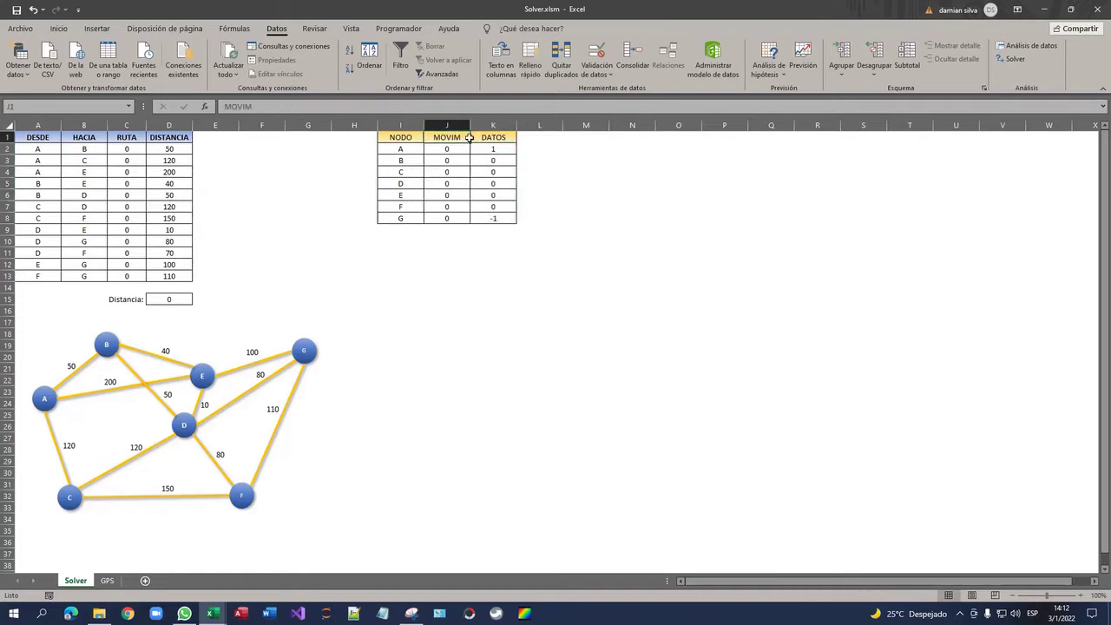
{"action": "left_click", "coordinate": [491, 140]}
Step: Inspect the SUMAR.SI movement formulas for individual nodes in the MOVIM column
{"action": "left_click", "coordinate": [449, 149]}
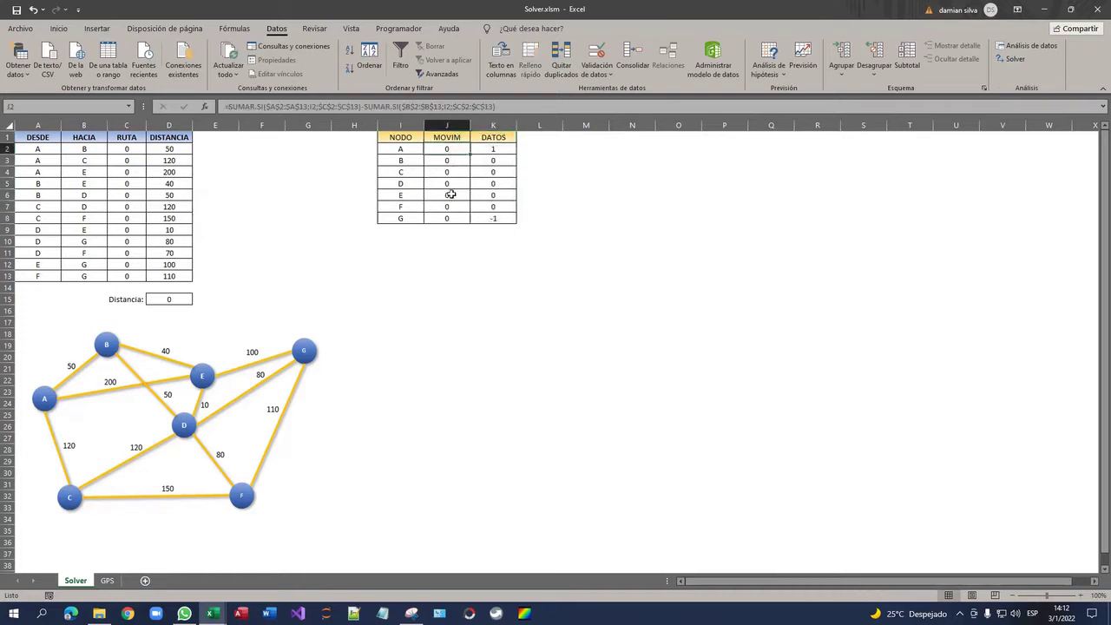
{"action": "left_click", "coordinate": [451, 207]}
{"action": "left_click", "coordinate": [446, 161]}
{"action": "left_click", "coordinate": [449, 149]}
{"action": "left_click", "coordinate": [450, 197]}
{"action": "left_click", "coordinate": [449, 209]}
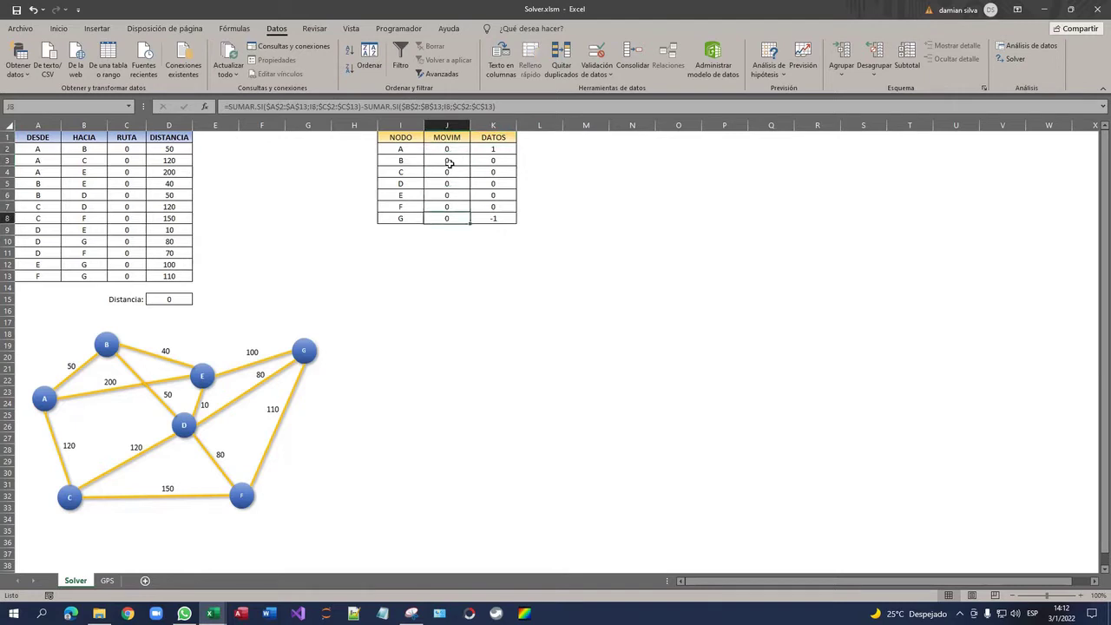
{"action": "left_click", "coordinate": [449, 149]}
Step: Mark the A–B route as used by entering 1 in RUTA cell C2
{"action": "left_click", "coordinate": [37, 149]}
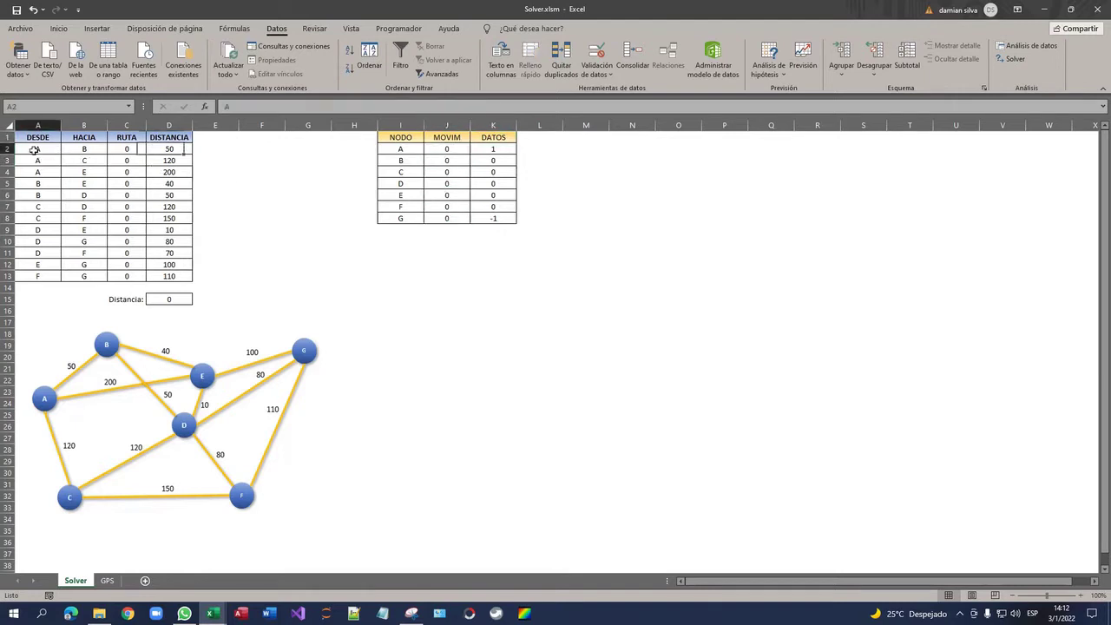
{"action": "left_click", "coordinate": [87, 148]}
{"action": "left_click", "coordinate": [120, 148]}
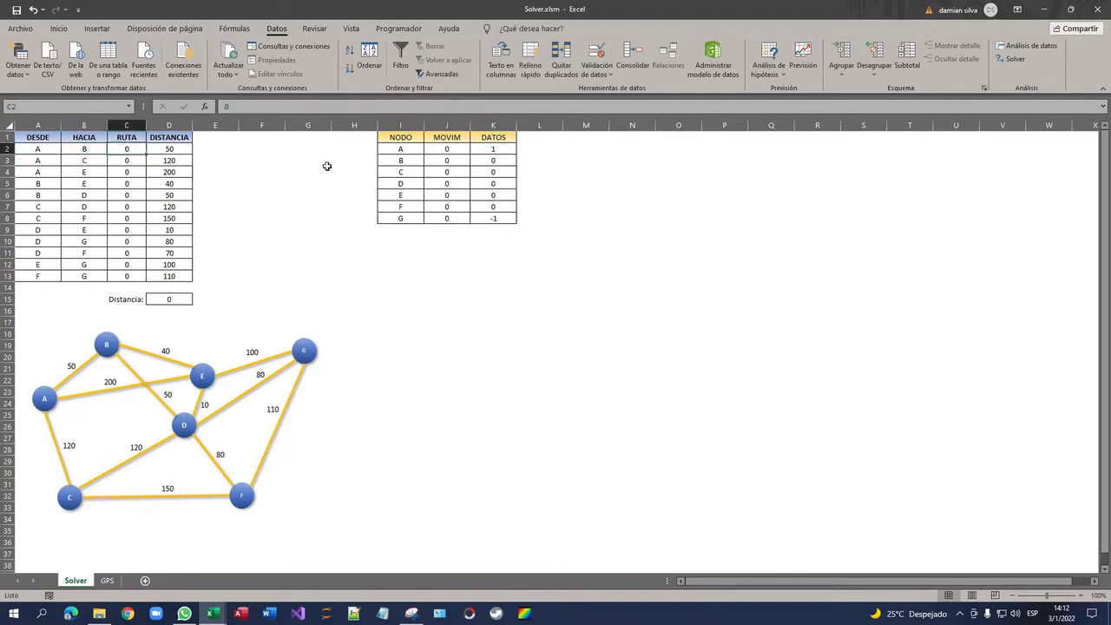
{"action": "type", "text": "1"}
{"action": "key", "text": "Return"}
Step: Inspect node B's SUMAR.SI formula in J3 and its referenced DESDE, HACIA and RUTA ranges without changing it
{"action": "left_click", "coordinate": [455, 160]}
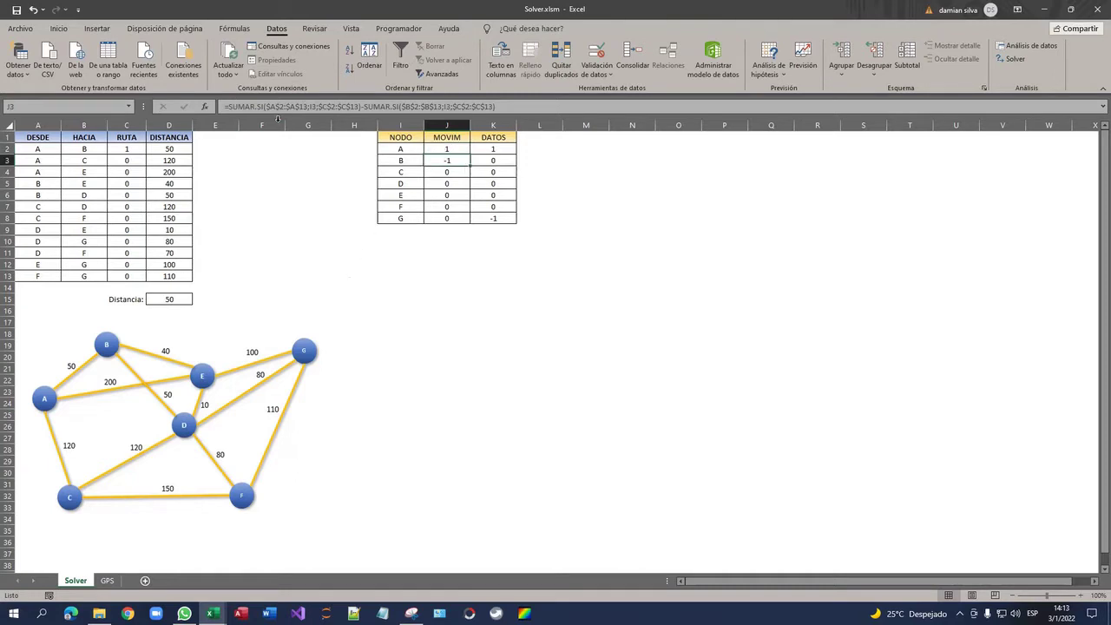
{"action": "double_click", "coordinate": [453, 161]}
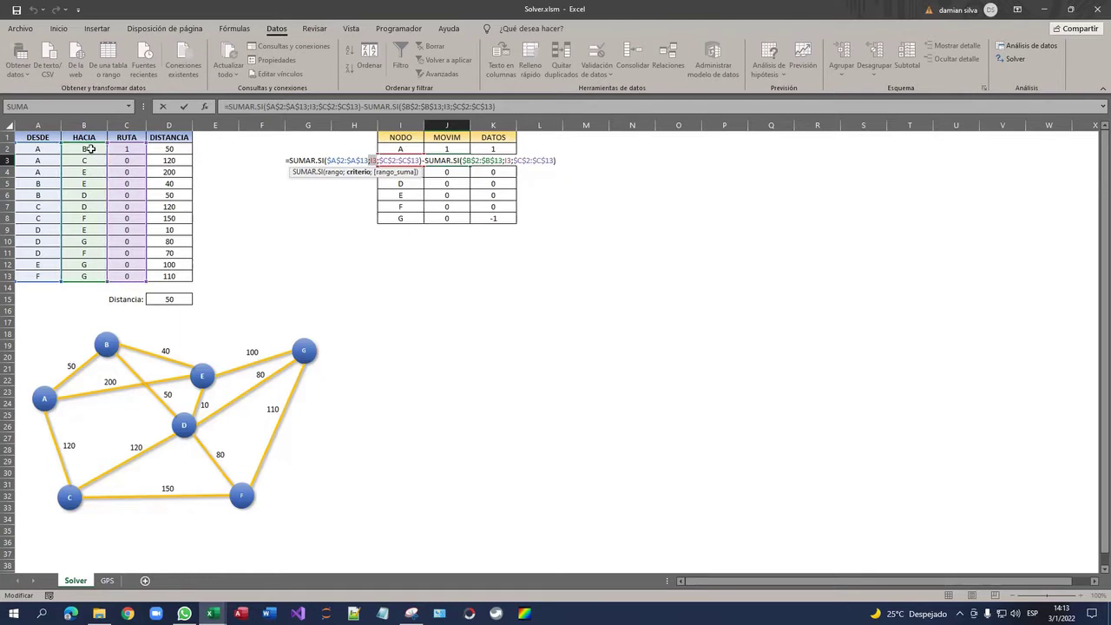
{"action": "key", "text": "ctrl+Return"}
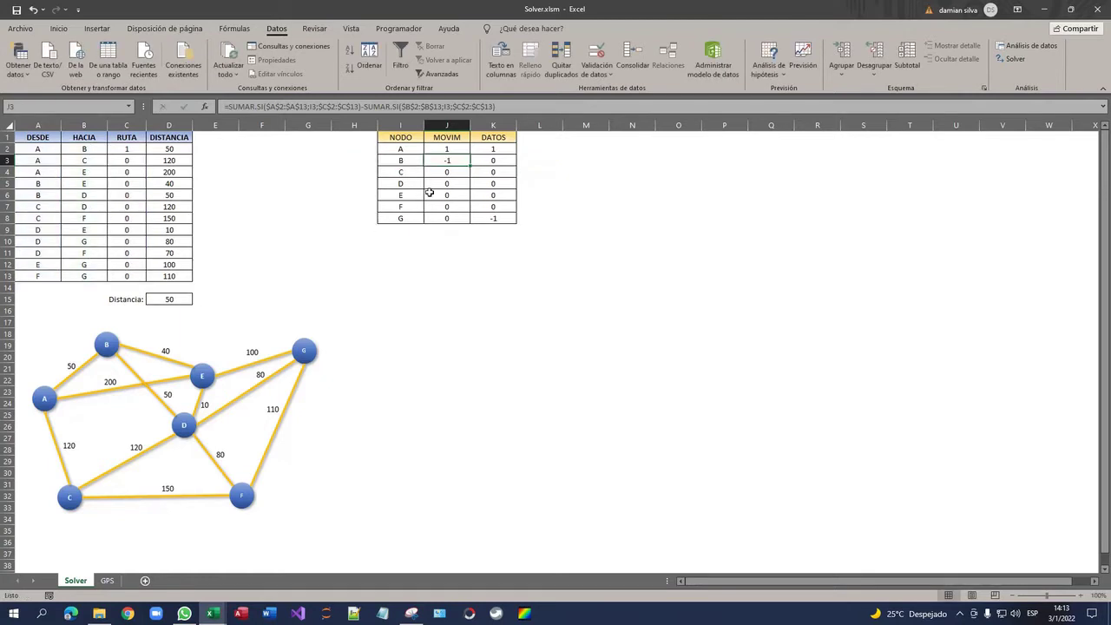
Step: Mark the B–D route as used by entering 1 in RUTA cell C6
{"action": "left_click", "coordinate": [441, 173]}
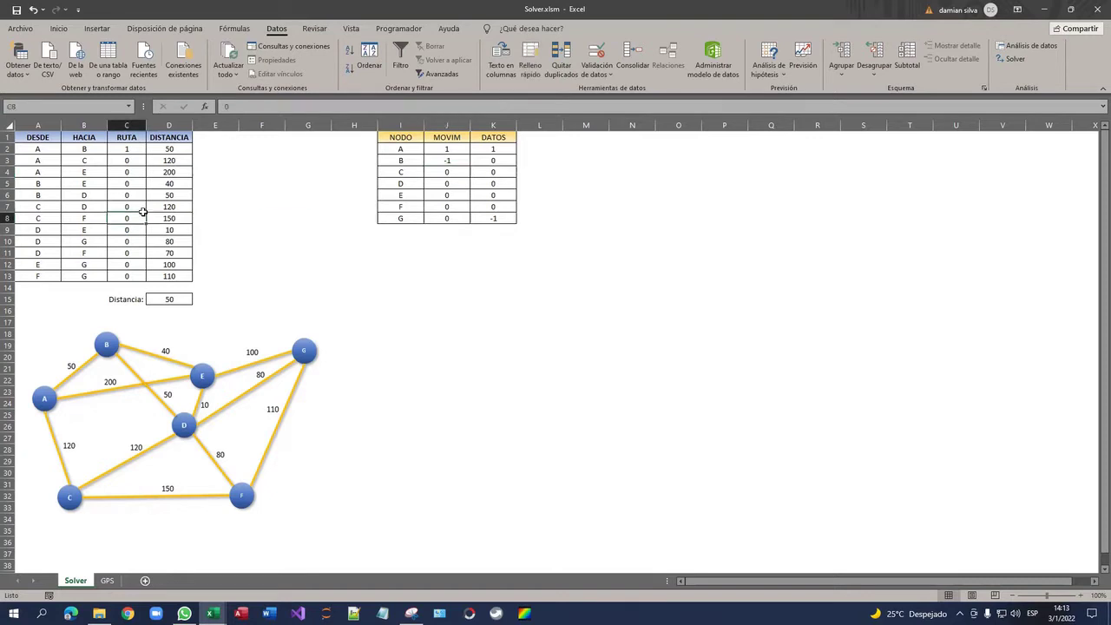
{"action": "left_click", "coordinate": [48, 162]}
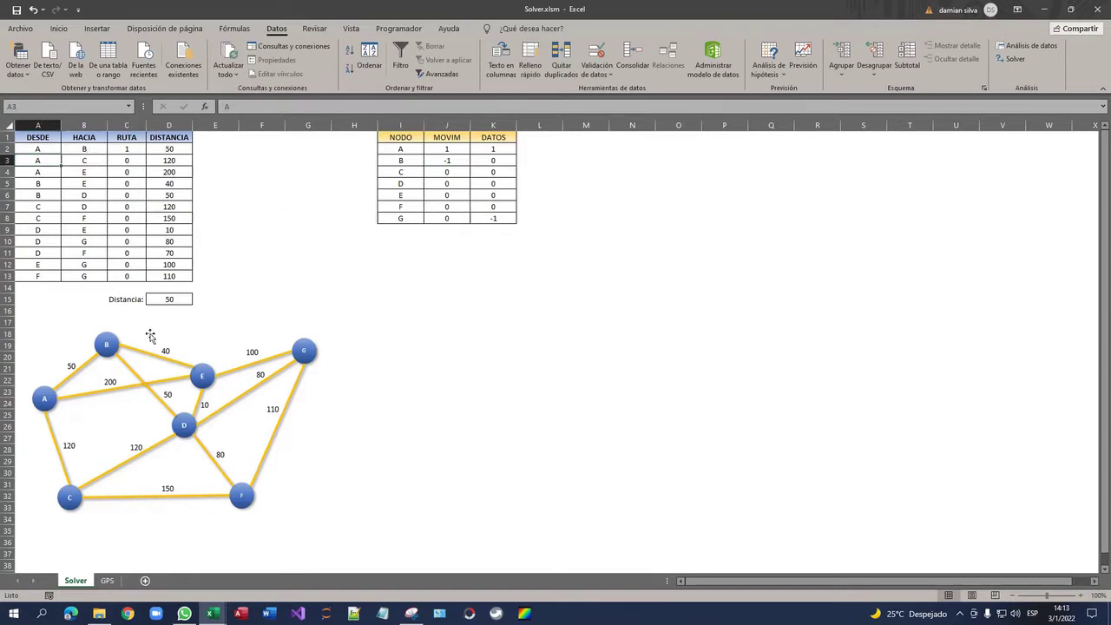
{"action": "left_click", "coordinate": [39, 183]}
{"action": "left_click", "coordinate": [35, 206]}
{"action": "left_click", "coordinate": [112, 195]}
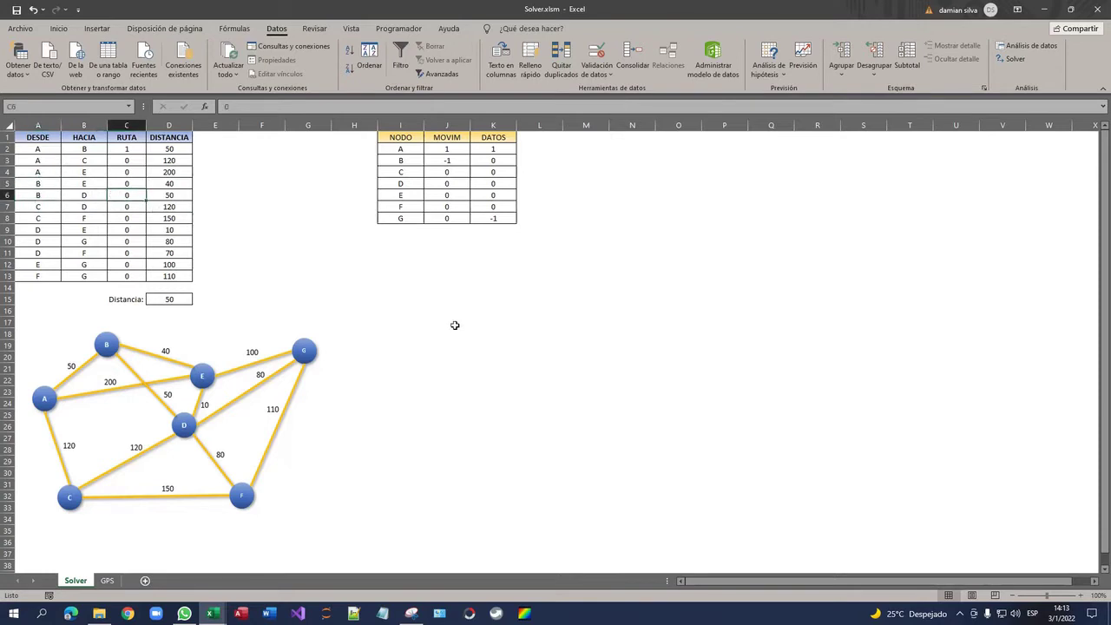
{"action": "type", "text": "1"}
{"action": "key", "text": "Return"}
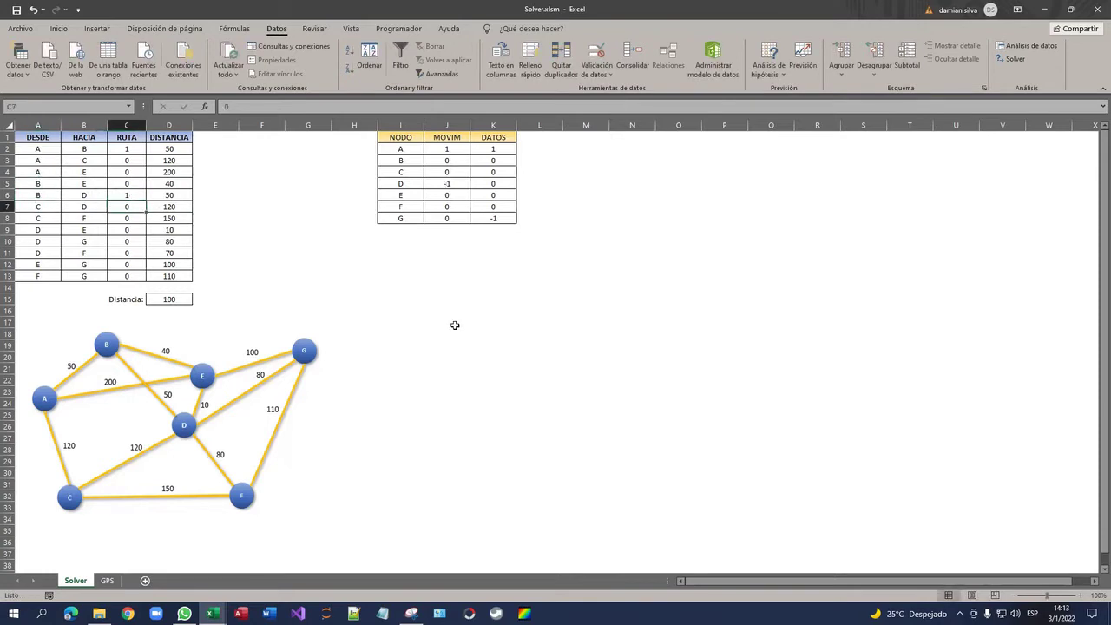
Step: Compare the MOVIM cells of nodes A and D, J2 and J5, for the combined A–B–D route
{"action": "left_click", "coordinate": [460, 154]}
{"action": "left_click", "coordinate": [449, 183]}
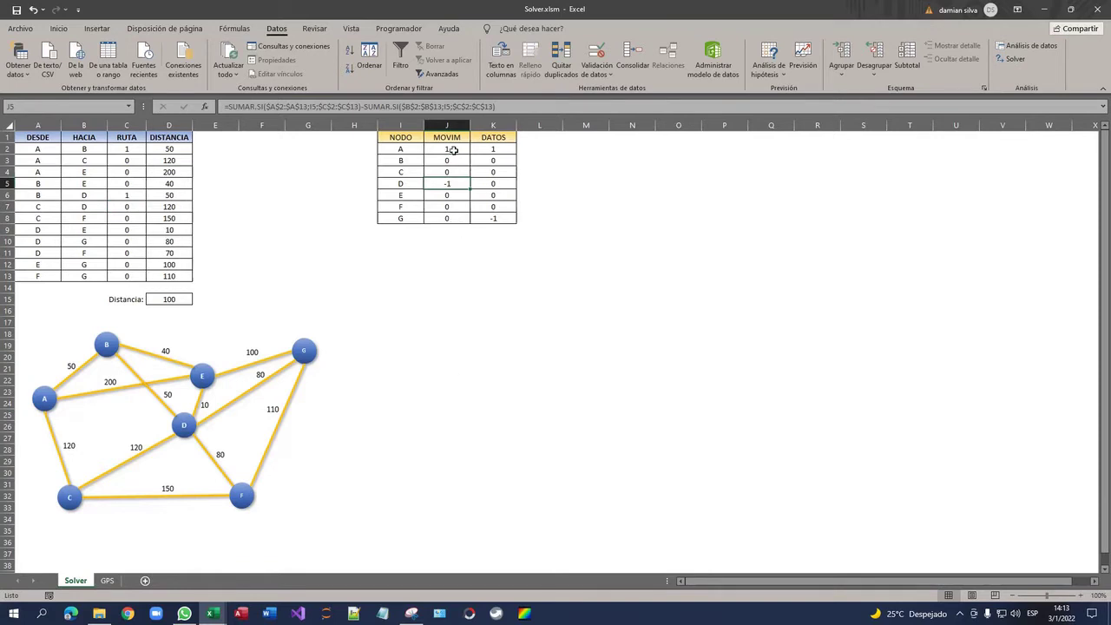
{"action": "left_click", "coordinate": [453, 150]}
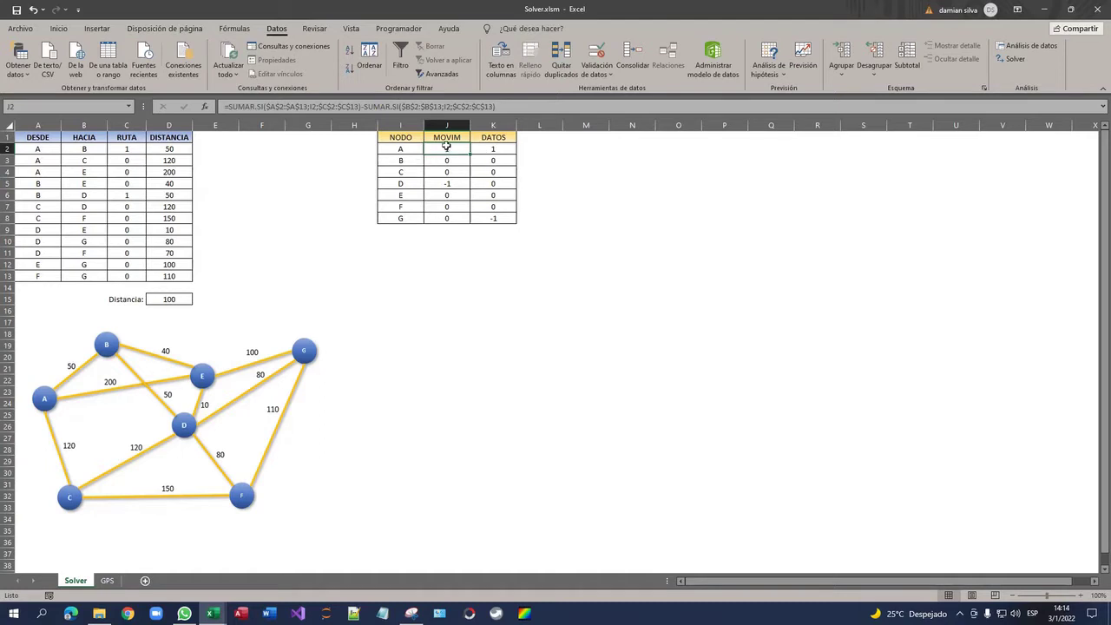
{"action": "left_click", "coordinate": [444, 184]}
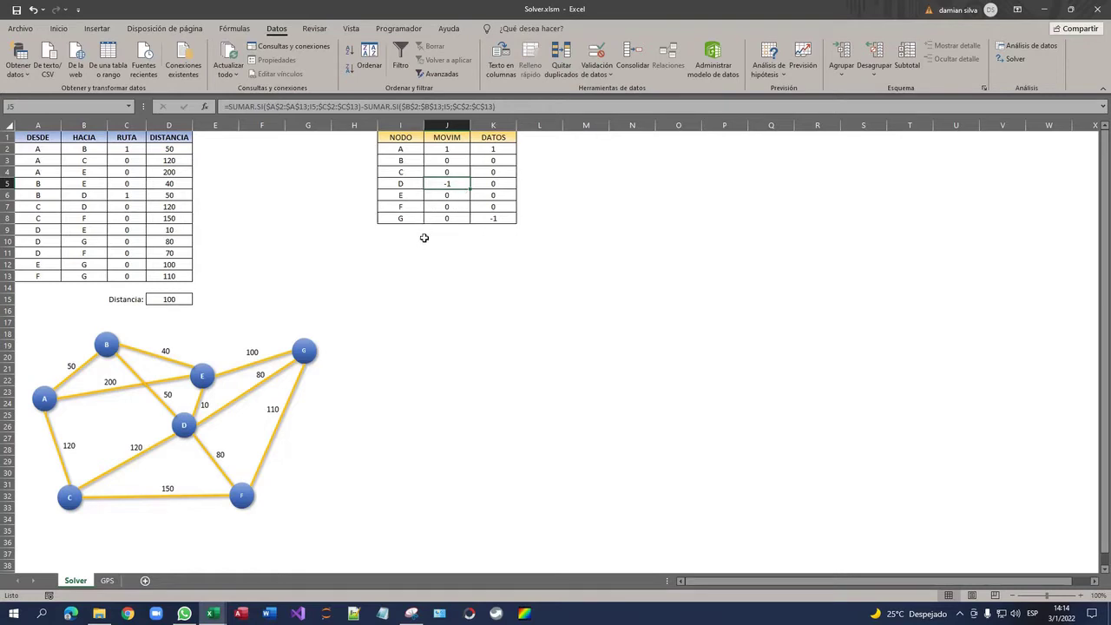
Step: Reset the B–D and A–B routes to unused by entering 0 in RUTA cells C6 and C2
{"action": "left_click", "coordinate": [136, 195]}
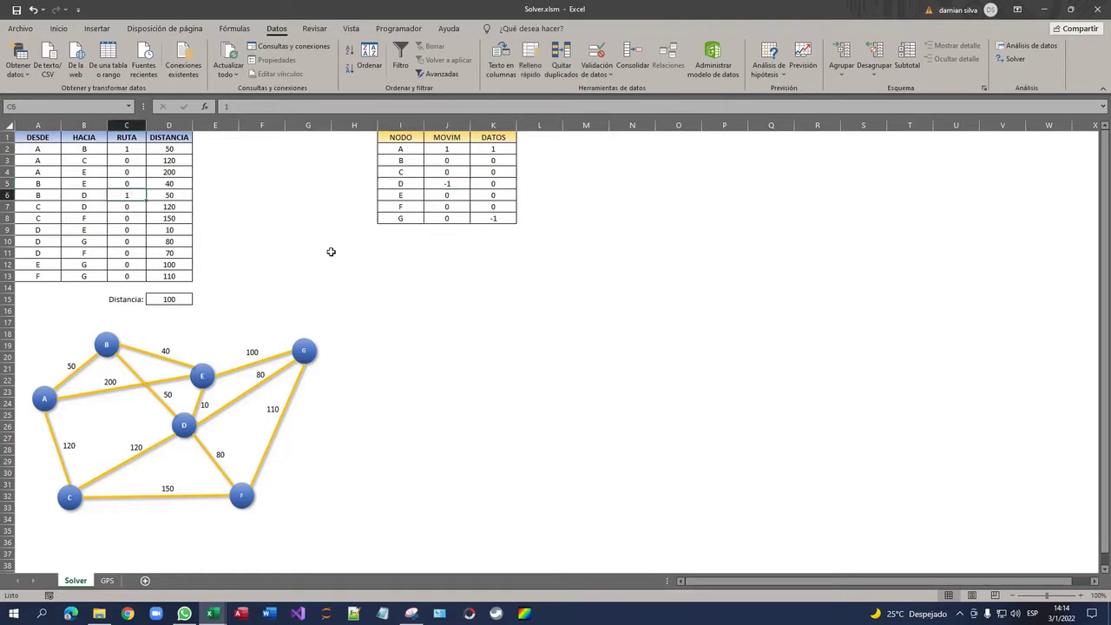
{"action": "type", "text": "0"}
{"action": "key", "text": "Up"}
{"action": "key", "text": "Up"}
{"action": "key", "text": "Up"}
{"action": "key", "text": "Up"}
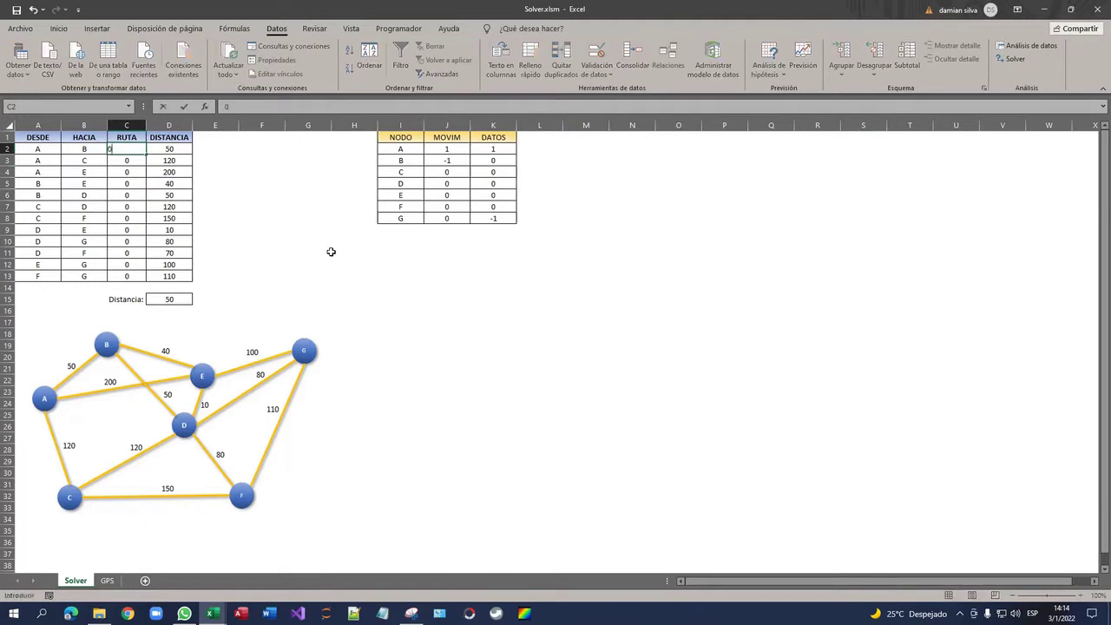
{"action": "type", "text": "0"}
{"action": "key", "text": "Return"}
Step: Review the DATOS column in K2:K8, comparing the entries for origin node A and destination node G
{"action": "left_click_drag", "start_coordinate": [501, 154], "coordinate": [498, 219]}
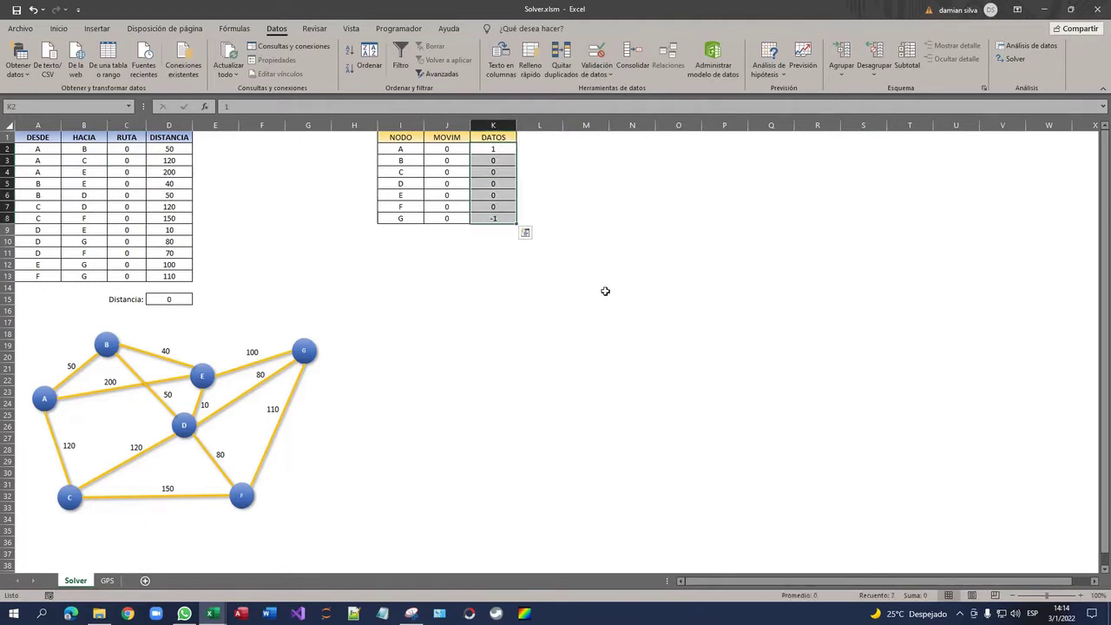
{"action": "left_click", "coordinate": [506, 149]}
{"action": "left_click", "coordinate": [503, 216]}
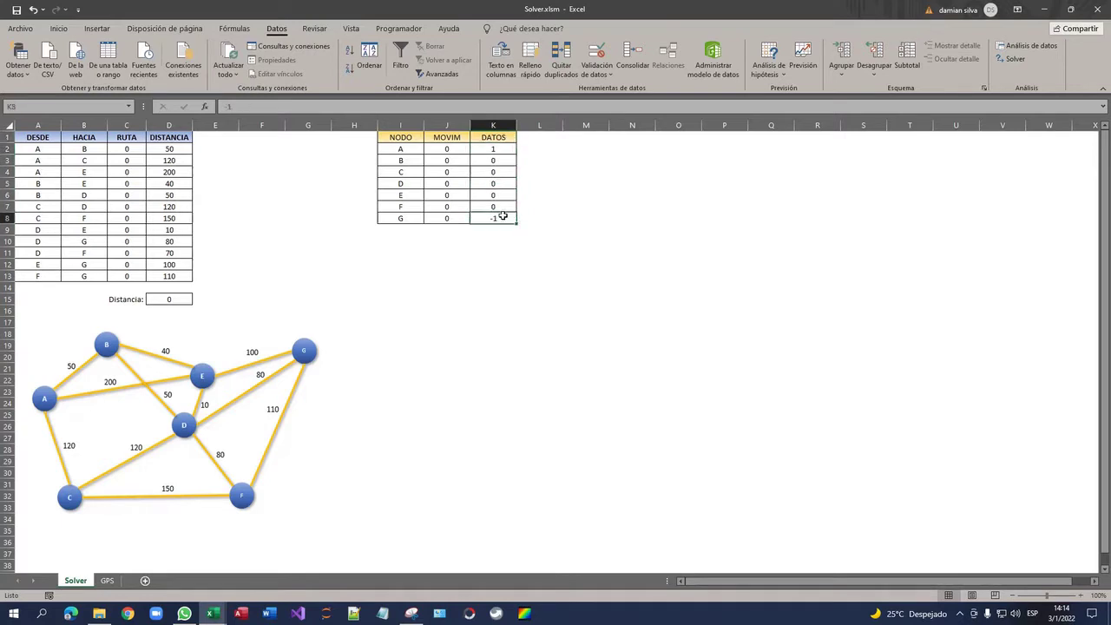
{"action": "left_click", "coordinate": [496, 149]}
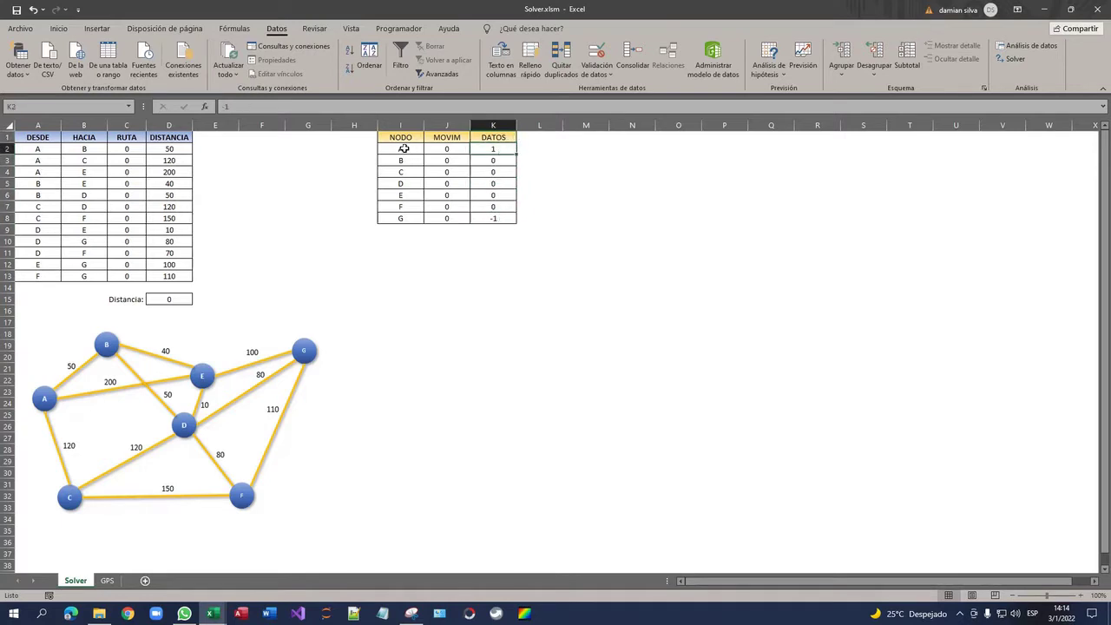
Step: Examine the DATOS entries node by node, from origin A through the intermediate nodes B to F
{"action": "left_click", "coordinate": [406, 149]}
{"action": "left_click", "coordinate": [489, 148]}
{"action": "left_click", "coordinate": [493, 161]}
{"action": "left_click", "coordinate": [493, 172]}
{"action": "left_click", "coordinate": [493, 184]}
{"action": "left_click", "coordinate": [493, 197]}
{"action": "left_click", "coordinate": [494, 209]}
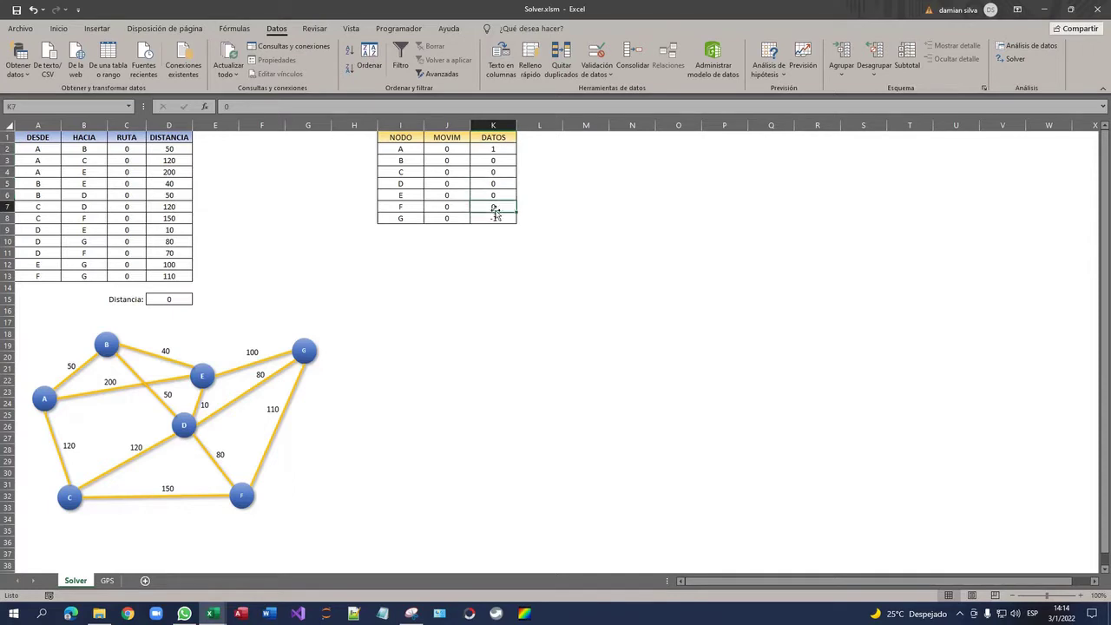
{"action": "left_click", "coordinate": [501, 171]}
{"action": "left_click", "coordinate": [494, 150]}
{"action": "left_click", "coordinate": [493, 183]}
{"action": "left_click", "coordinate": [492, 204]}
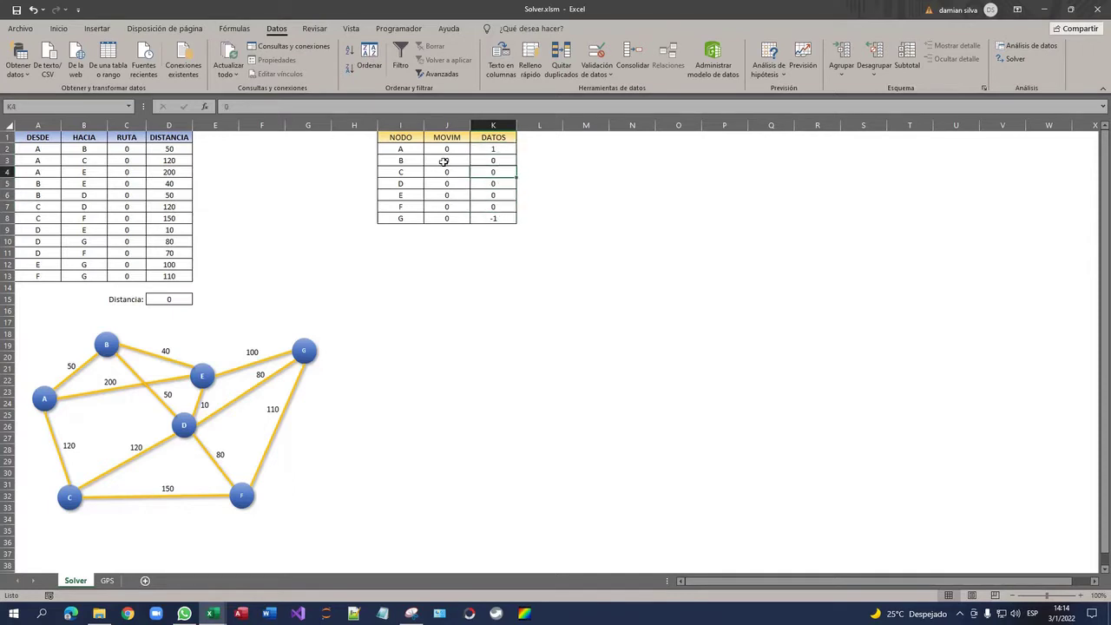
Step: Compare the MOVIM cells of nodes B to F, J3:J7, with the DATOS entries, ending at destination node G in K8
{"action": "left_click_drag", "start_coordinate": [447, 161], "coordinate": [449, 211]}
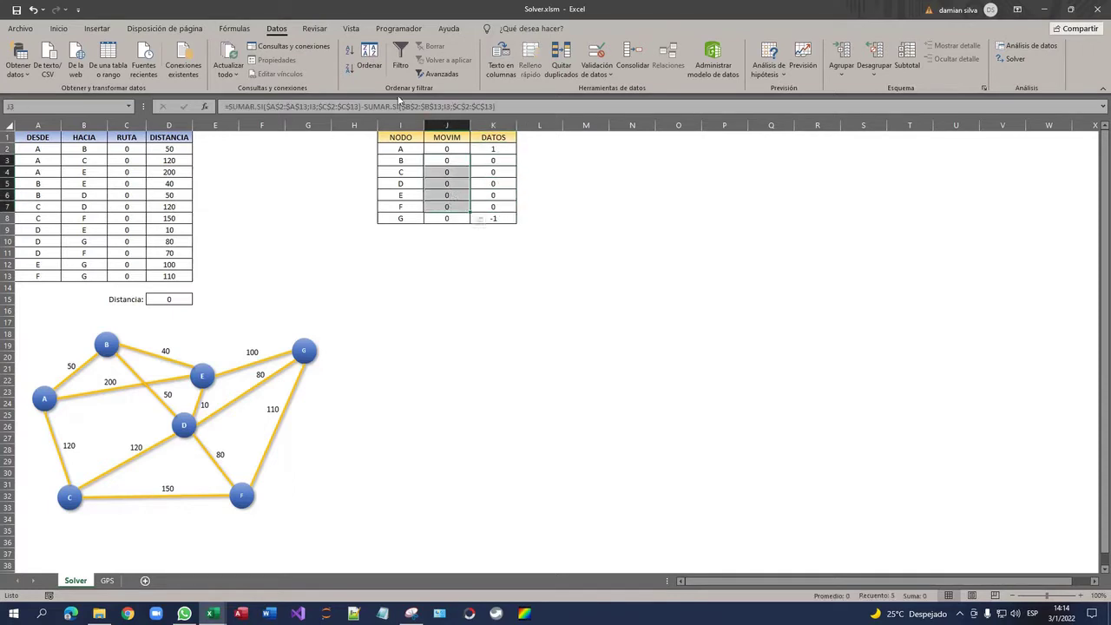
{"action": "left_click", "coordinate": [491, 184]}
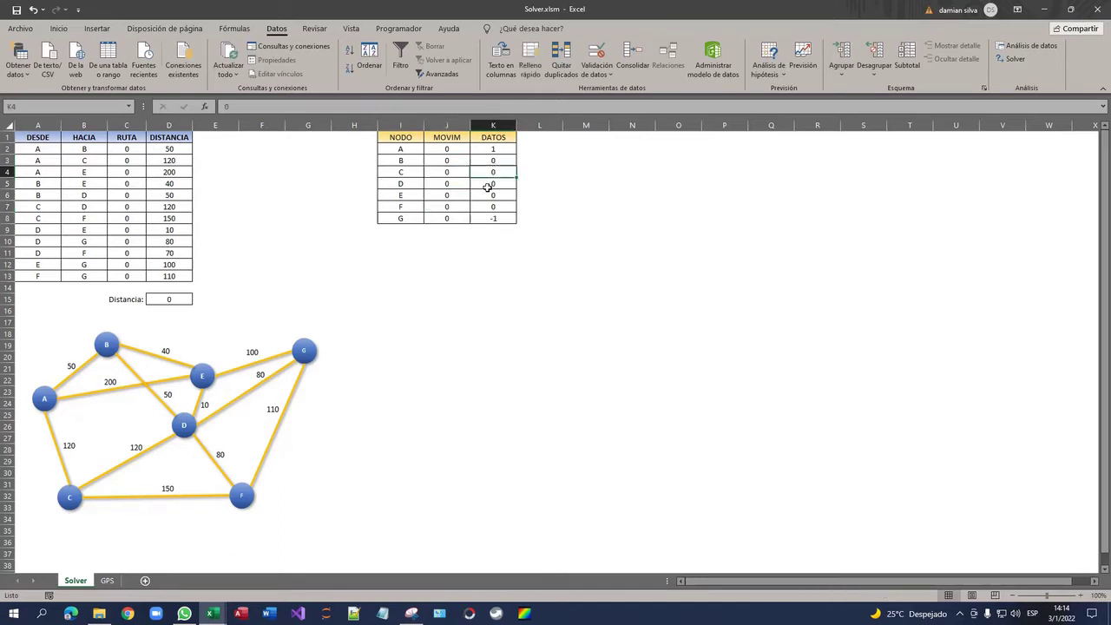
{"action": "left_click", "coordinate": [500, 171]}
{"action": "left_click", "coordinate": [497, 184]}
{"action": "left_click", "coordinate": [500, 208]}
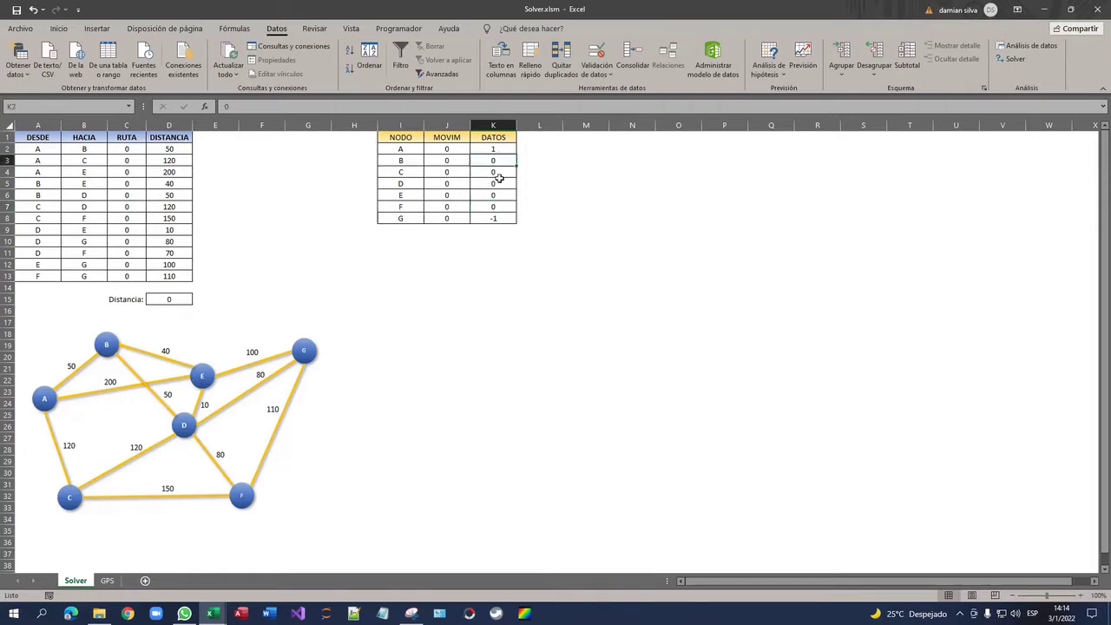
{"action": "left_click", "coordinate": [502, 218]}
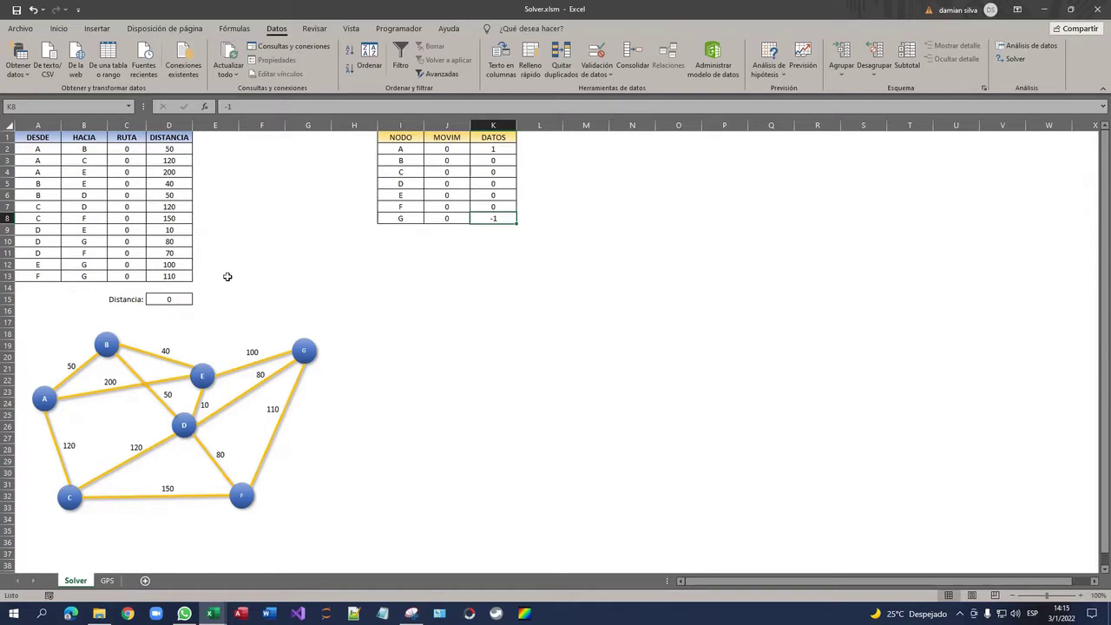
Step: Select the total distance cell D15 and open the list of available Complementos de Excel add-ins from the program options
{"action": "left_click", "coordinate": [189, 299]}
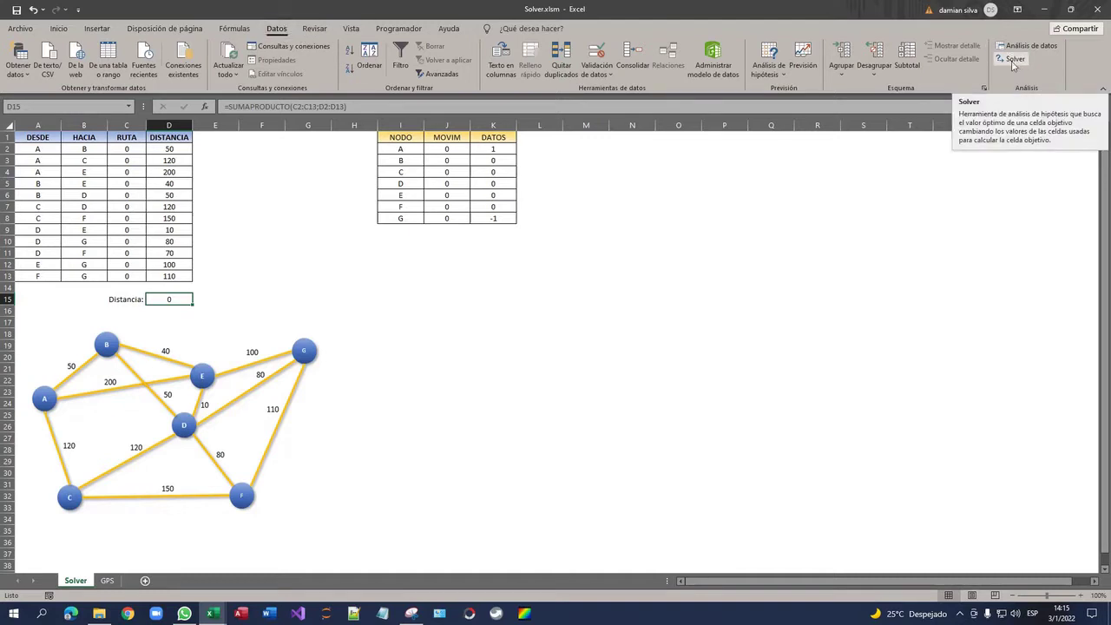
{"action": "left_click", "coordinate": [20, 28]}
{"action": "left_click", "coordinate": [51, 587]}
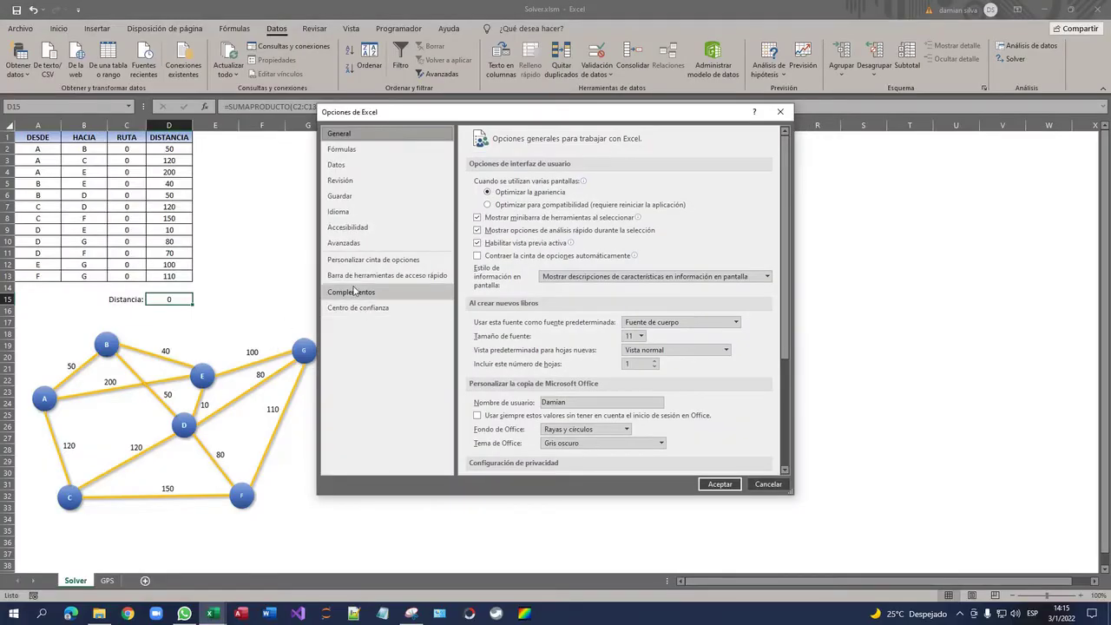
{"action": "left_click", "coordinate": [355, 291]}
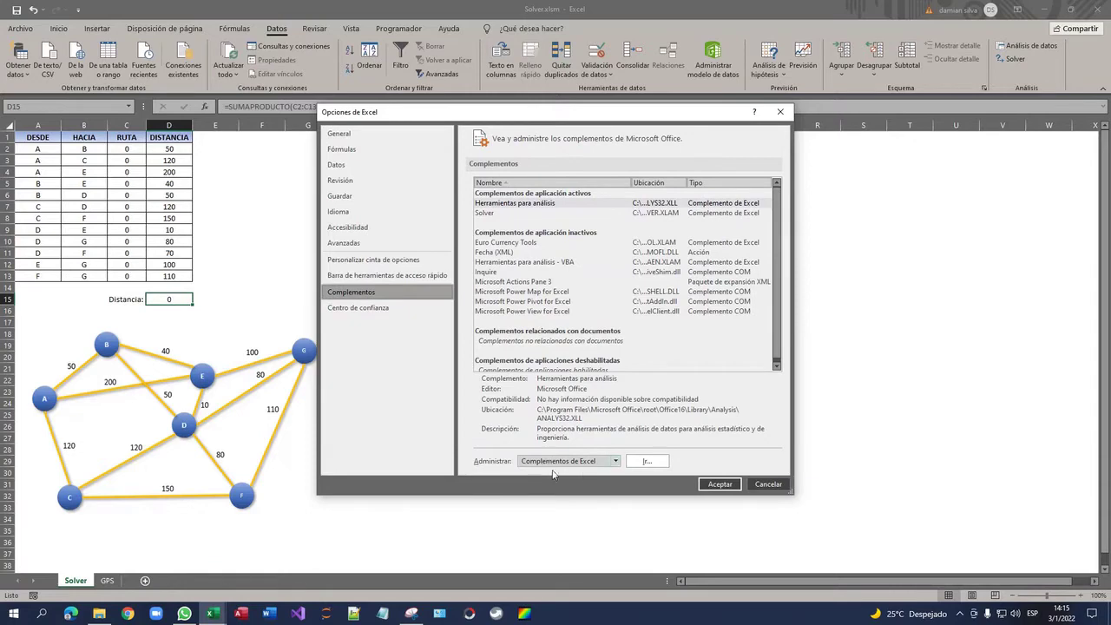
{"action": "left_click", "coordinate": [647, 461]}
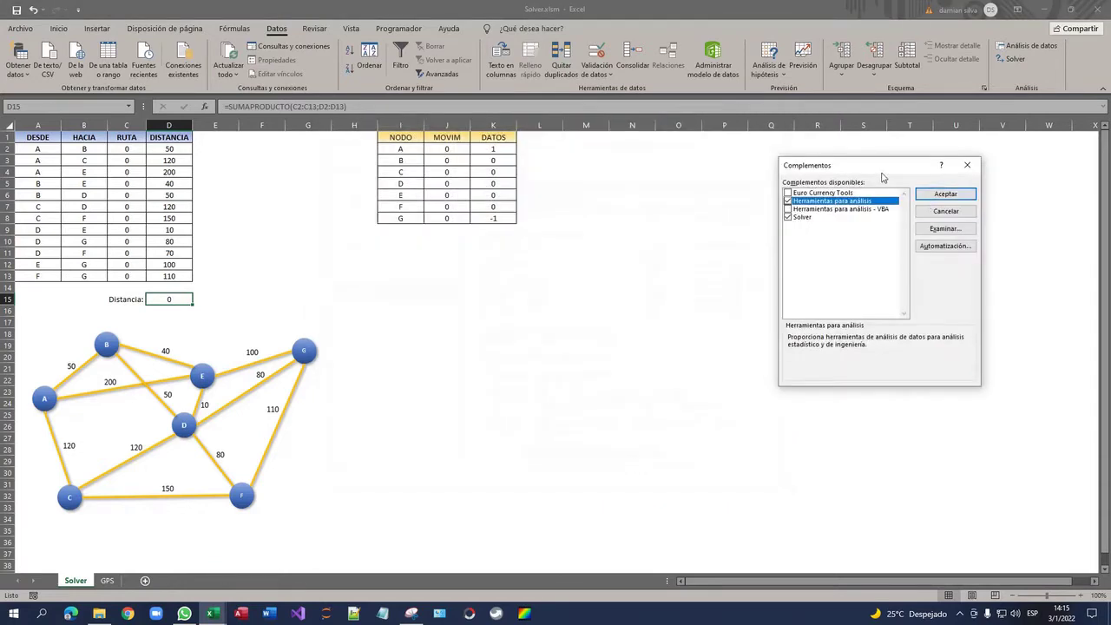
{"action": "left_click_drag", "start_coordinate": [596, 170], "coordinate": [711, 184]}
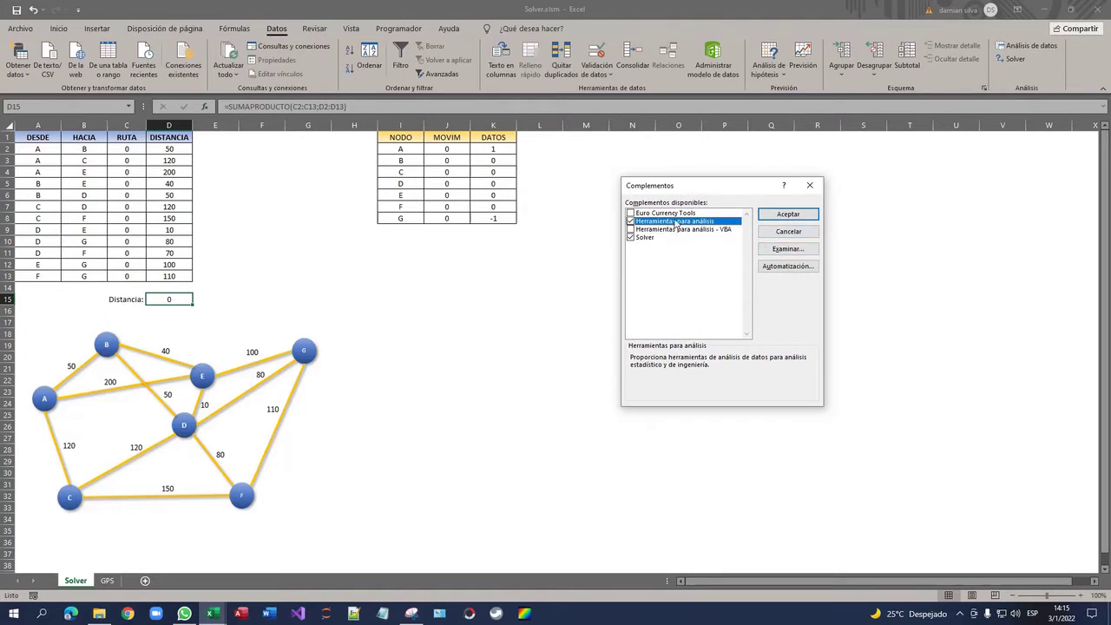
Step: Check that the Herramientas para análisis and Solver add-ins are enabled, and accept the add-in list
{"action": "left_click", "coordinate": [639, 239]}
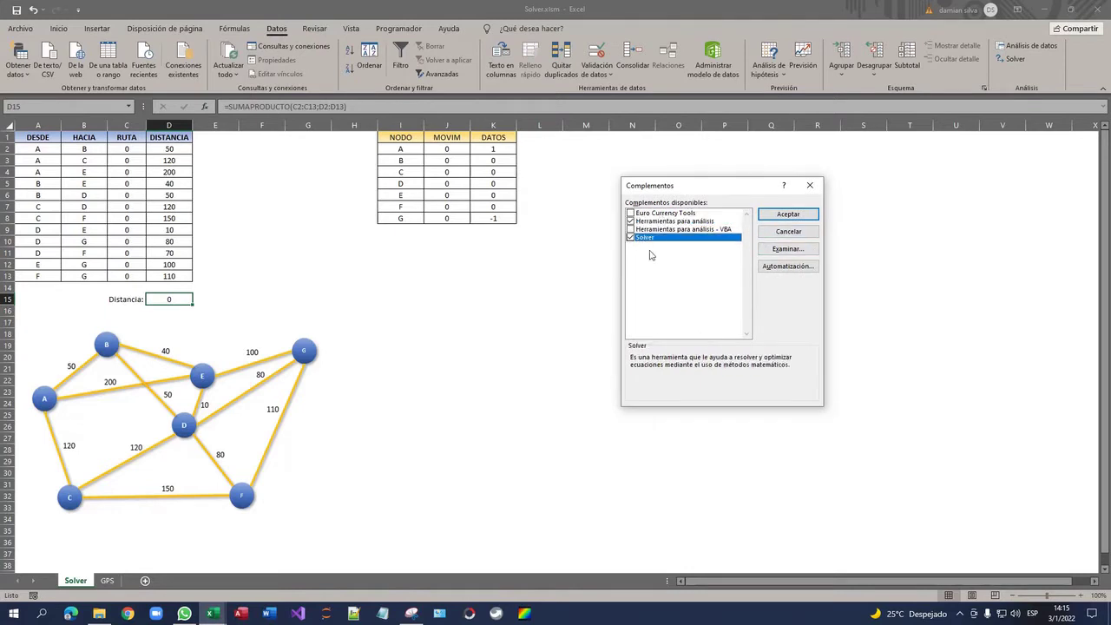
{"action": "left_click", "coordinate": [666, 228]}
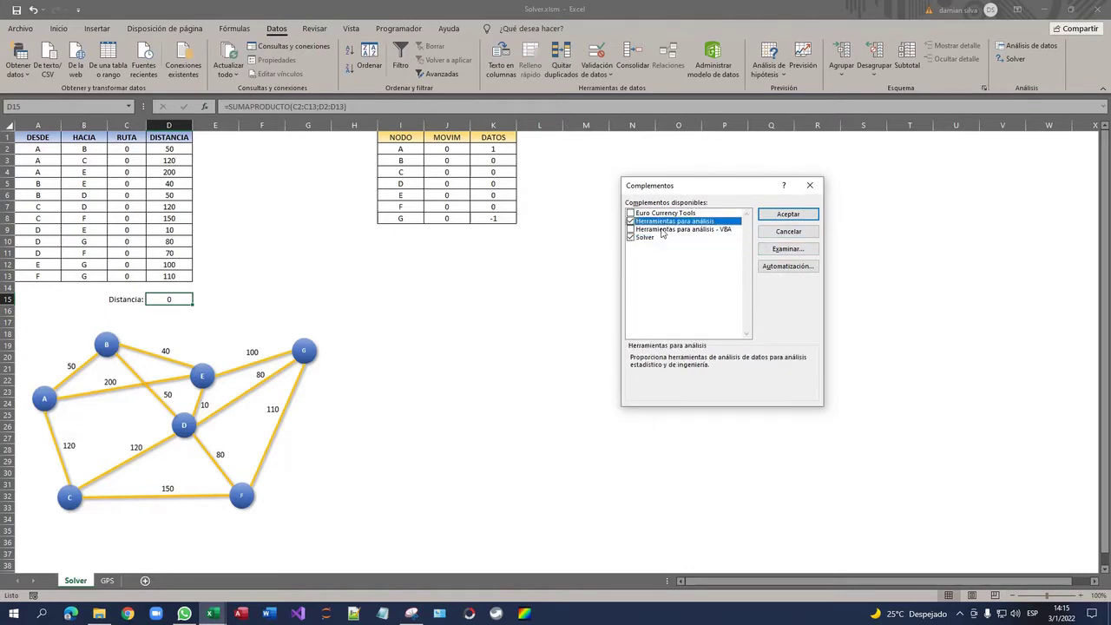
{"action": "left_click", "coordinate": [651, 243]}
{"action": "left_click", "coordinate": [673, 222]}
{"action": "left_click", "coordinate": [660, 239]}
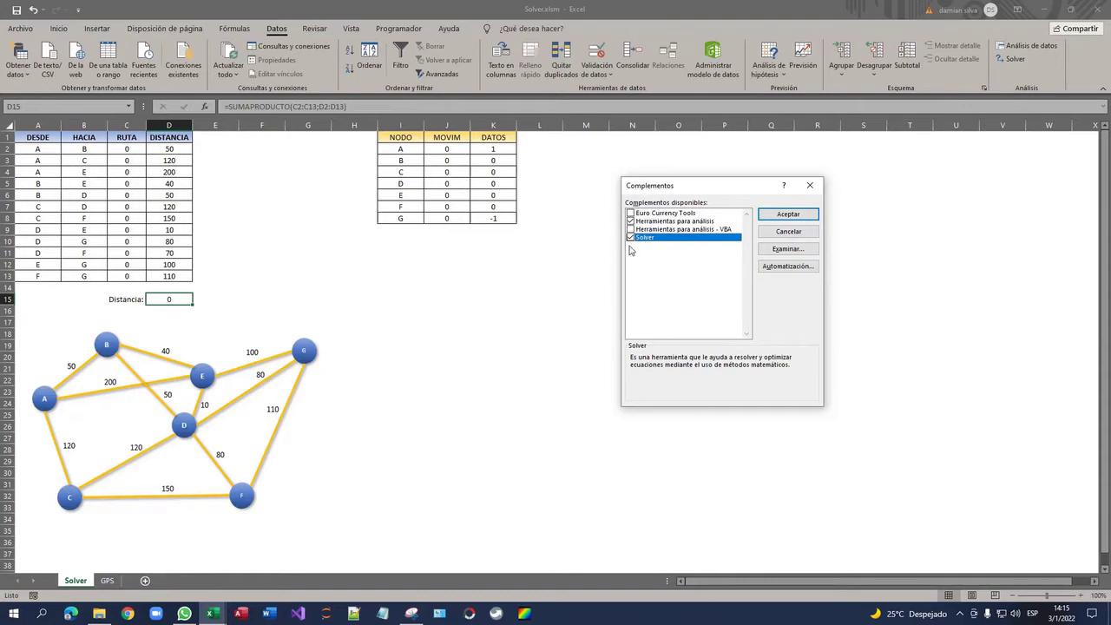
{"action": "left_click", "coordinate": [788, 214]}
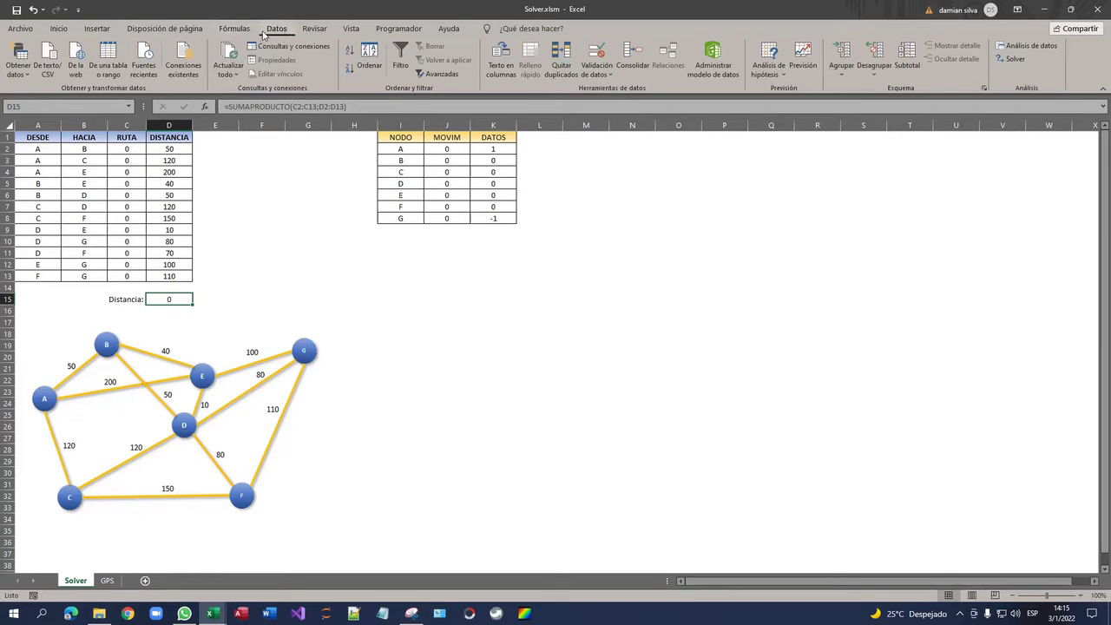
Step: Open the Solver parameters and set the objective to minimise (Mín) the total distance cell $D$15
{"action": "left_click", "coordinate": [1009, 59]}
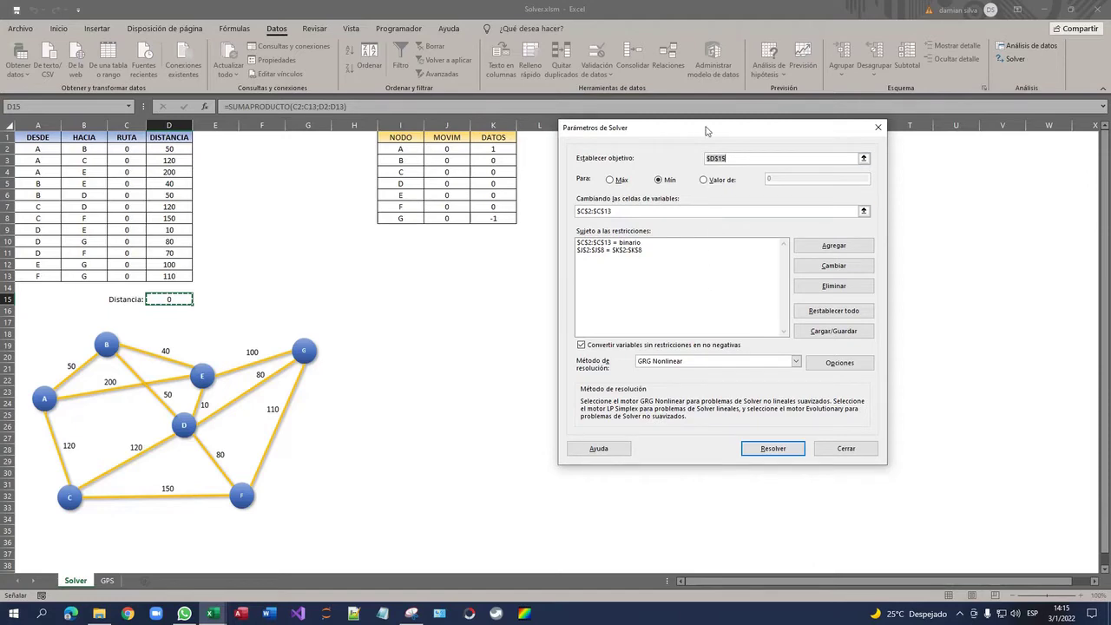
{"action": "left_click_drag", "start_coordinate": [694, 130], "coordinate": [715, 157]}
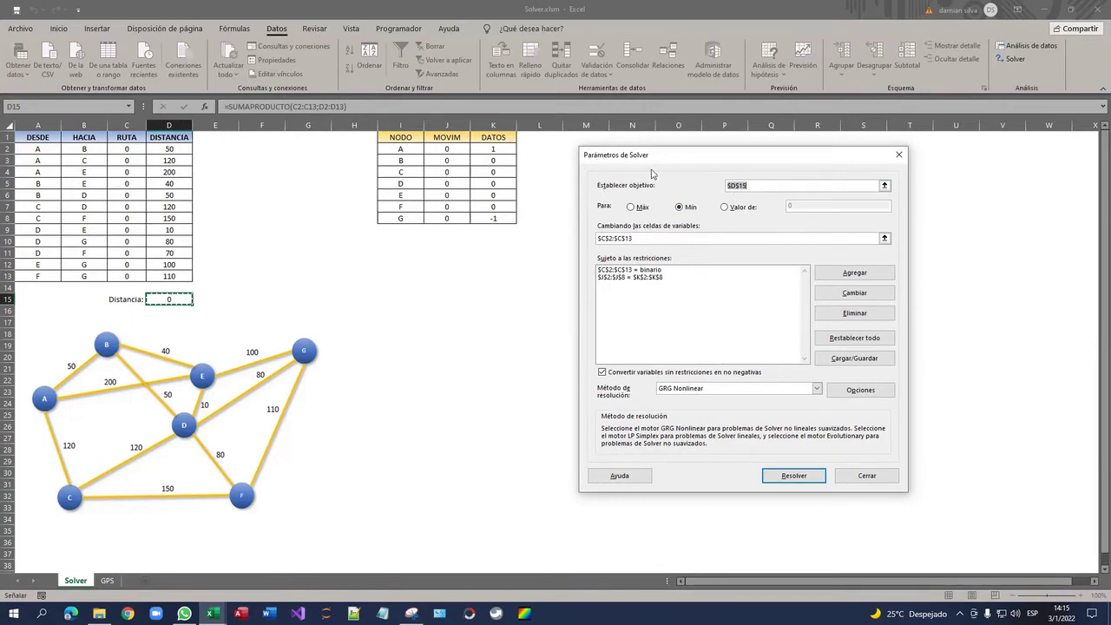
{"action": "left_click", "coordinate": [885, 186]}
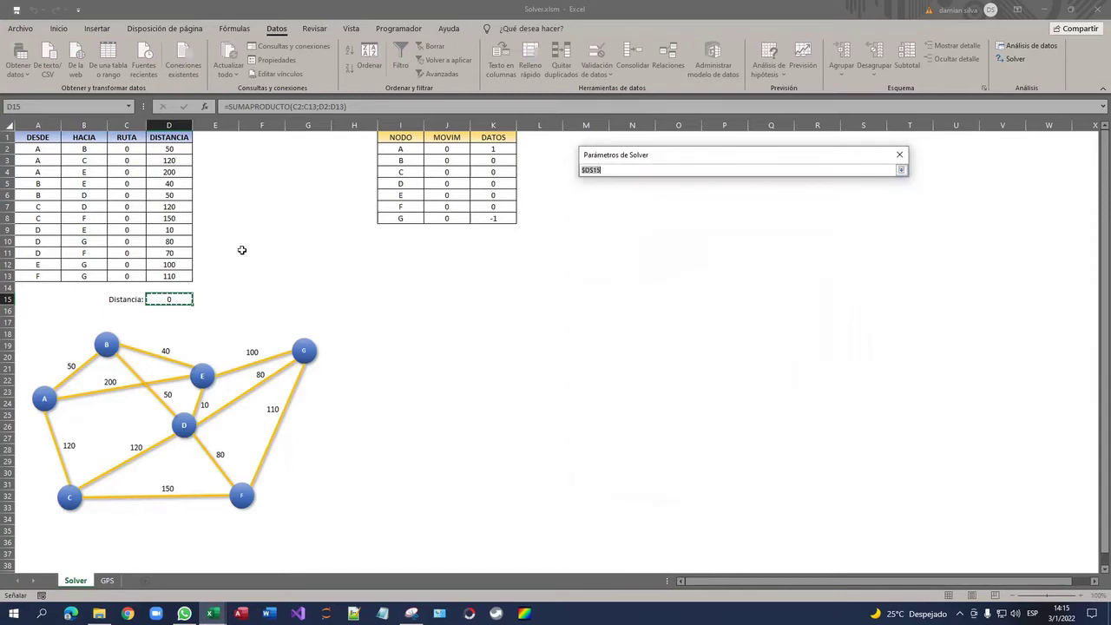
{"action": "left_click", "coordinate": [168, 298]}
{"action": "left_click", "coordinate": [901, 170]}
{"action": "left_click", "coordinate": [680, 206]}
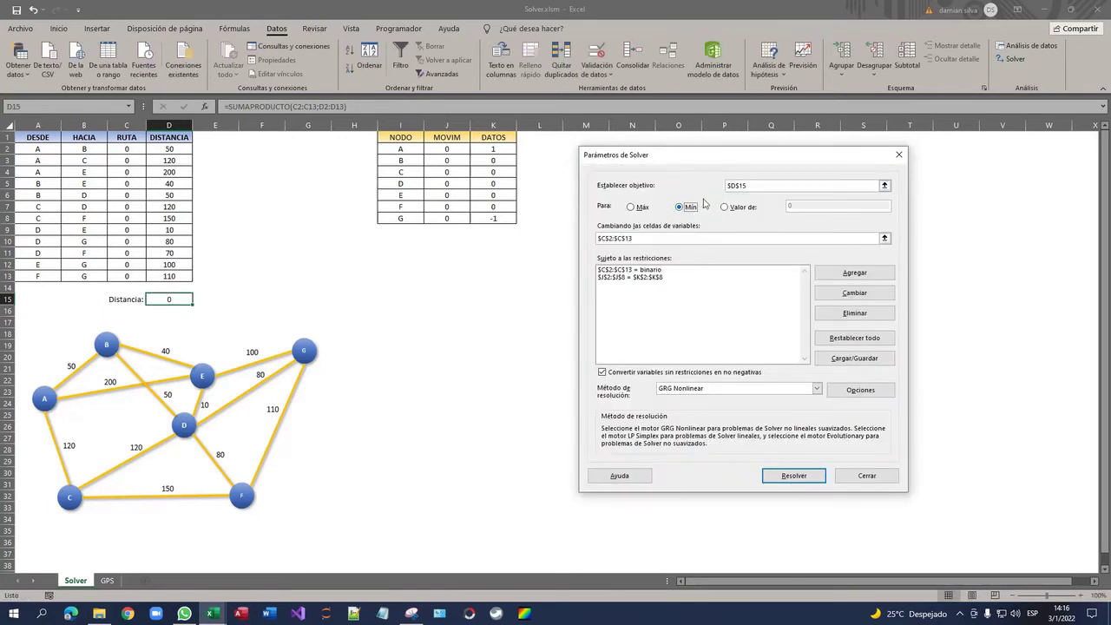
Step: Try the Máx and Valor de goals for the Solver objective and return it to Mín
{"action": "left_click", "coordinate": [630, 207]}
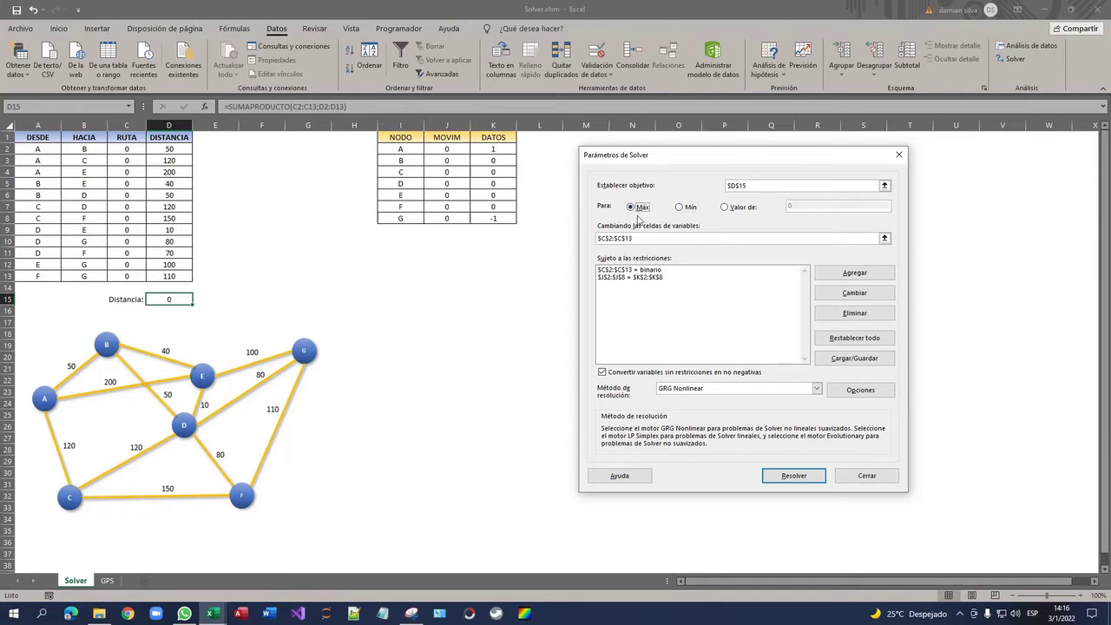
{"action": "left_click", "coordinate": [682, 210]}
{"action": "left_click", "coordinate": [736, 207]}
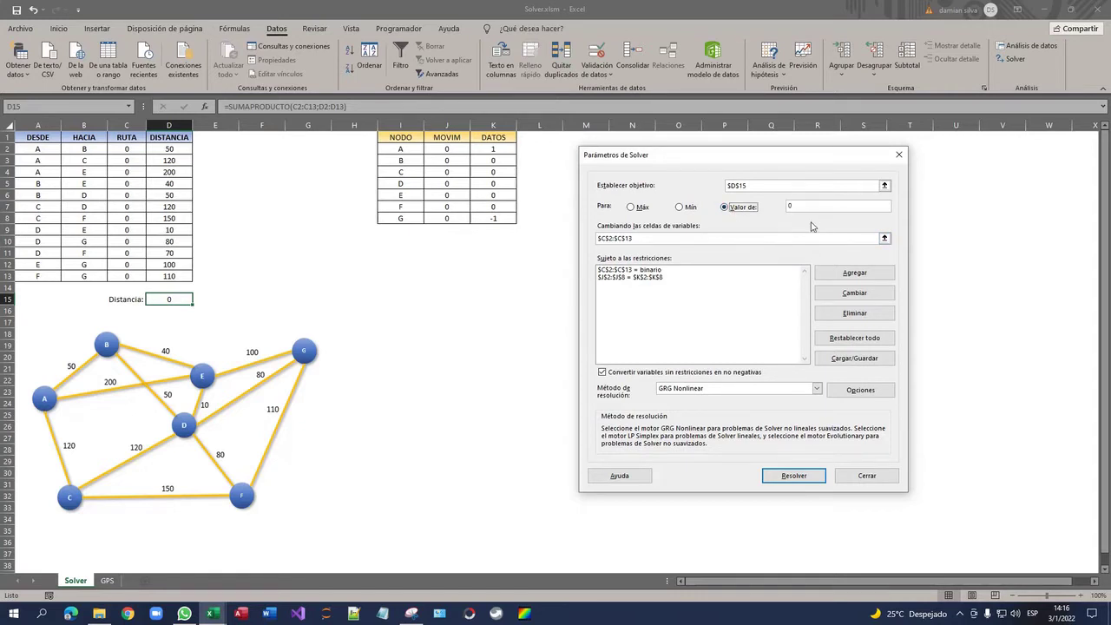
{"action": "left_click", "coordinate": [687, 208]}
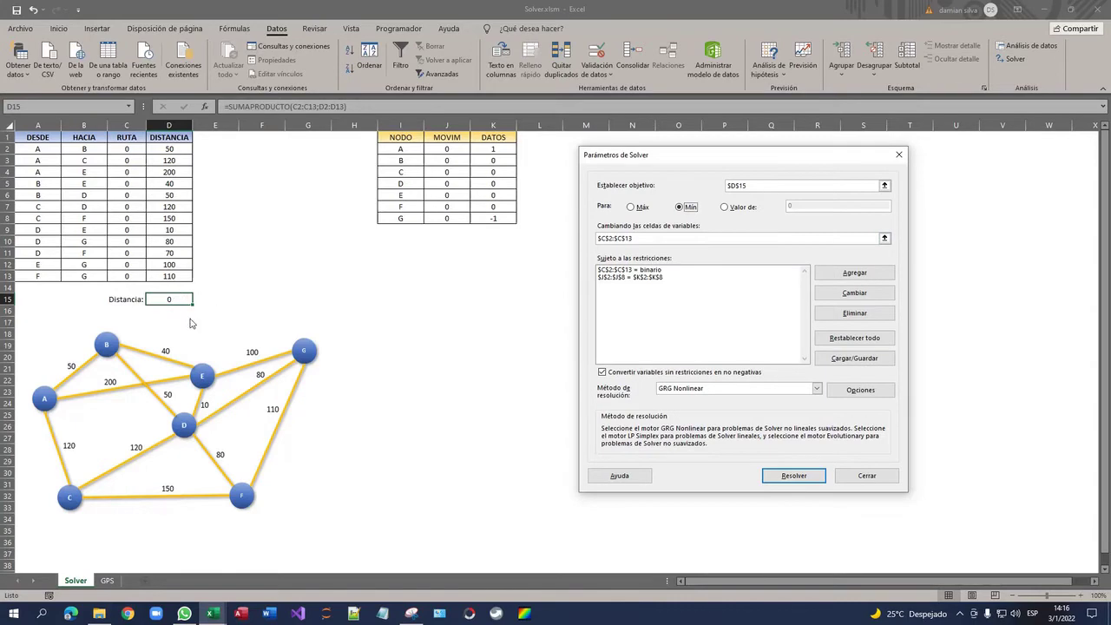
{"action": "left_click_drag", "start_coordinate": [746, 157], "coordinate": [792, 142]}
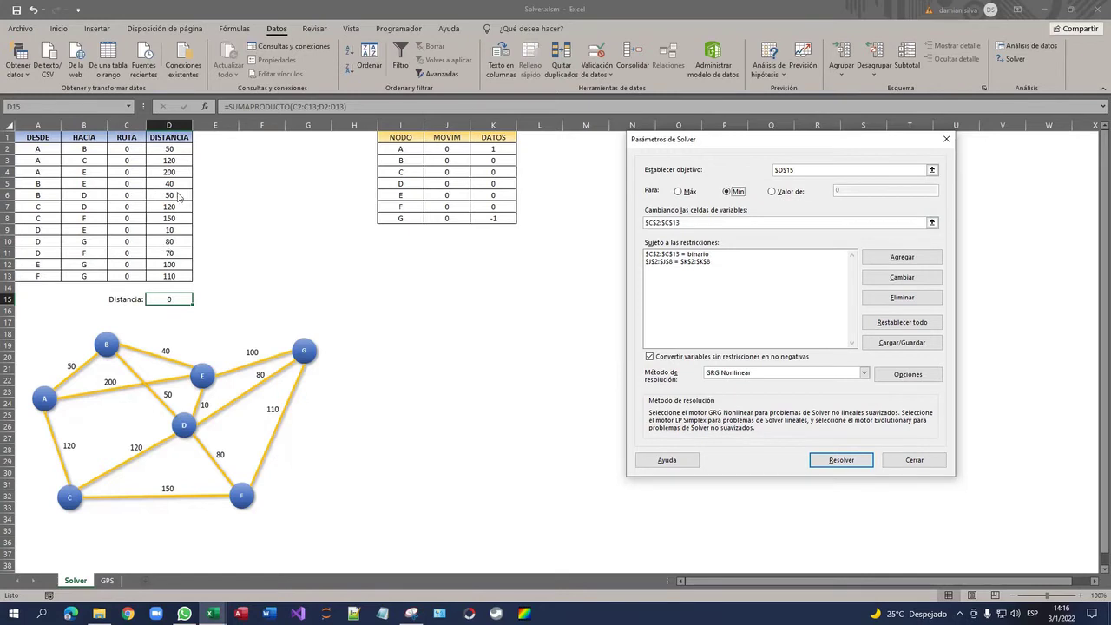
{"action": "left_click", "coordinate": [727, 191]}
Step: Review the Solver constraints, examine the definition of $J$2:$J$8 = $K$2:$K$8, and cancel without changing it
{"action": "left_click_drag", "start_coordinate": [747, 138], "coordinate": [766, 78]}
{"action": "left_click", "coordinate": [709, 192]}
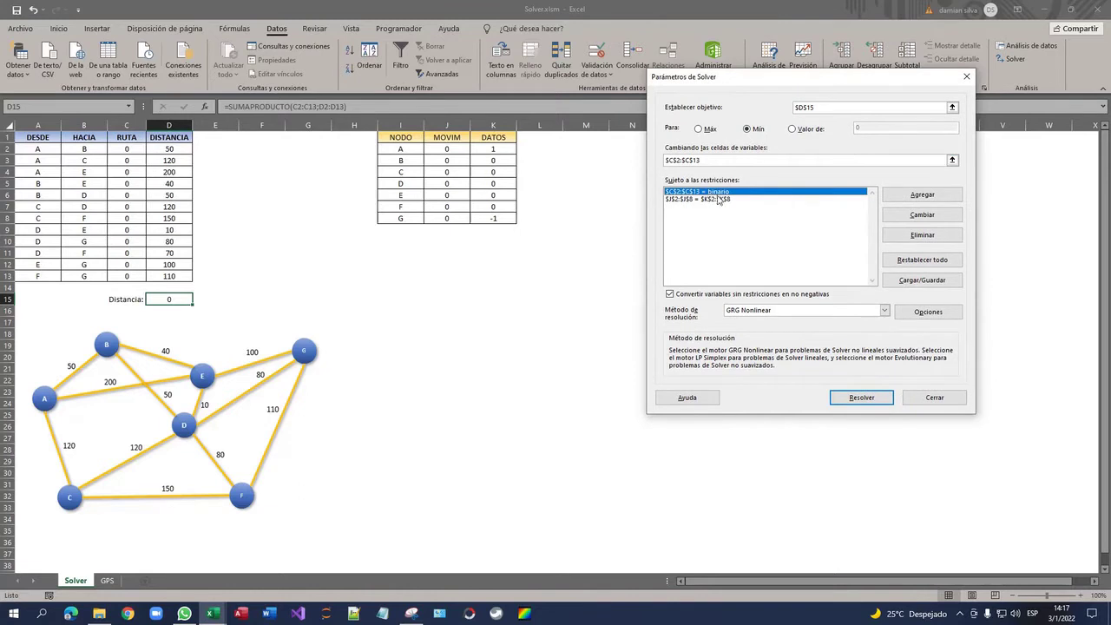
{"action": "left_click", "coordinate": [718, 199]}
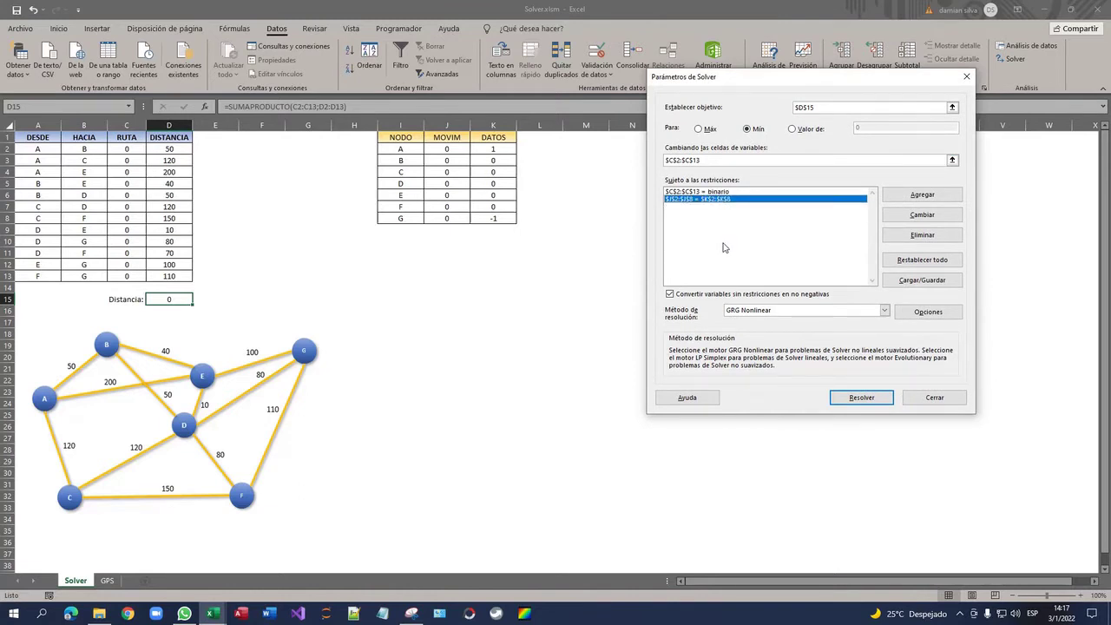
{"action": "left_click", "coordinate": [932, 215]}
{"action": "left_click_drag", "start_coordinate": [784, 215], "coordinate": [774, 185]}
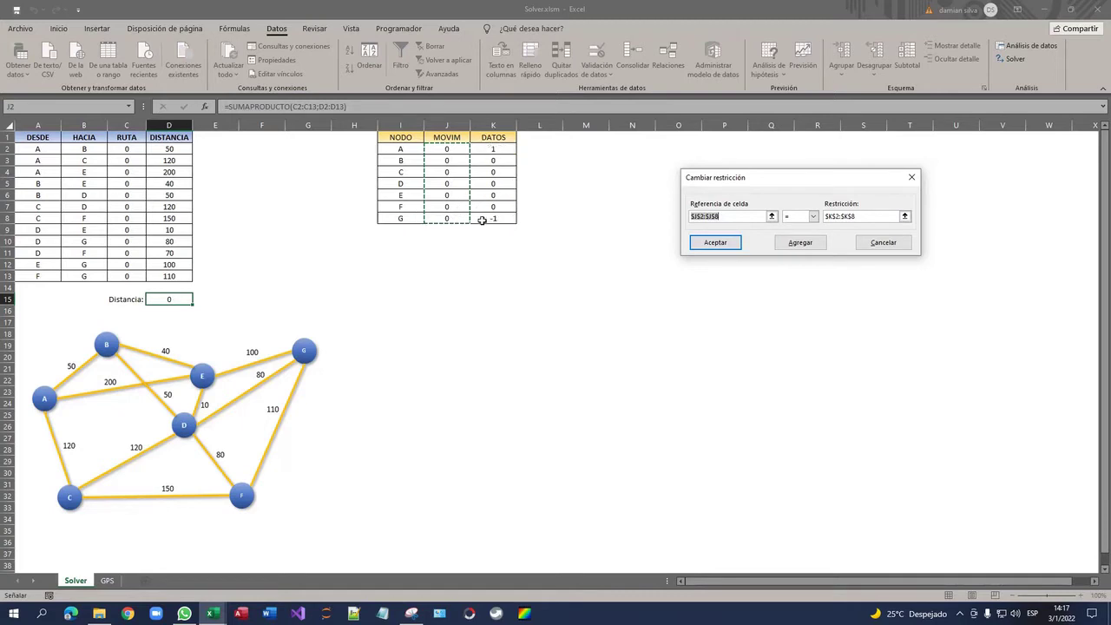
{"action": "left_click", "coordinate": [880, 244]}
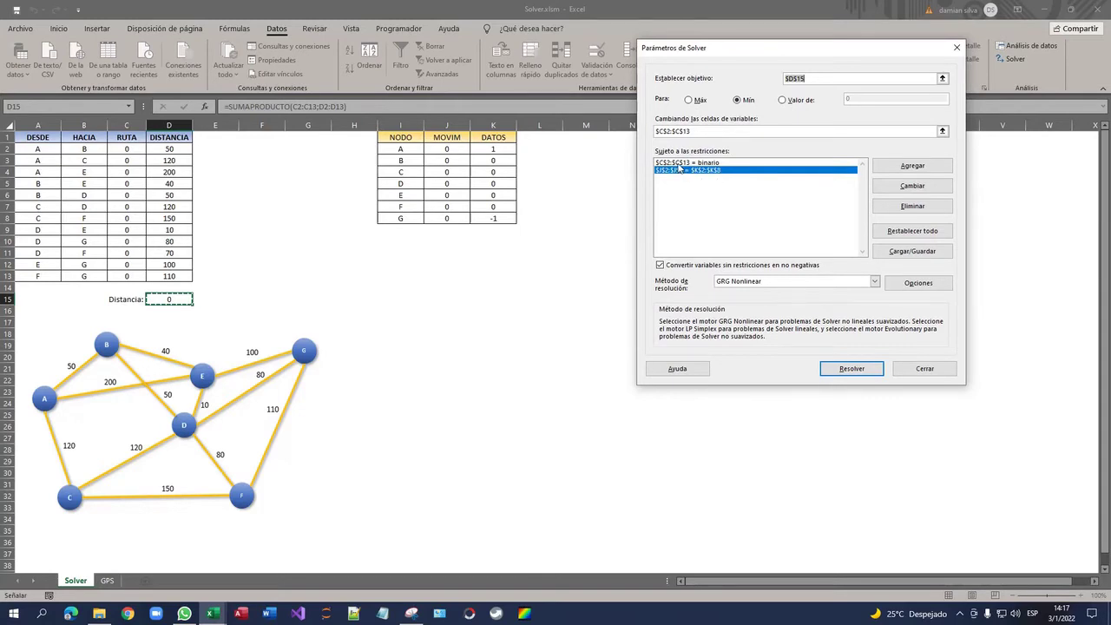
Step: Solve the shortest-route model and keep the Solver solution
{"action": "key", "text": "Return"}
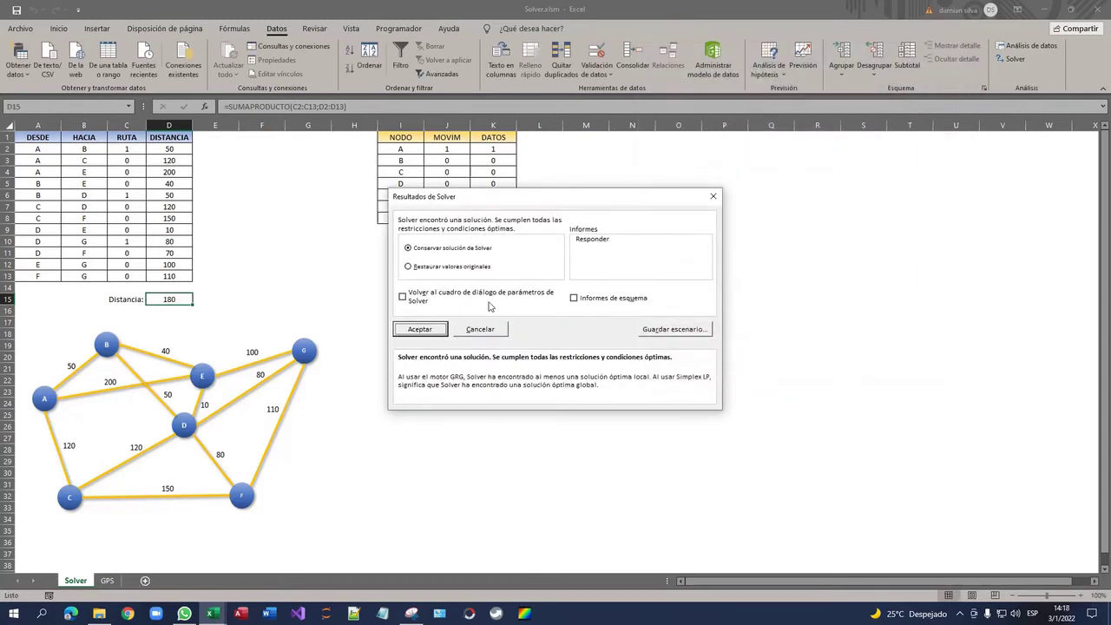
{"action": "left_click", "coordinate": [439, 330]}
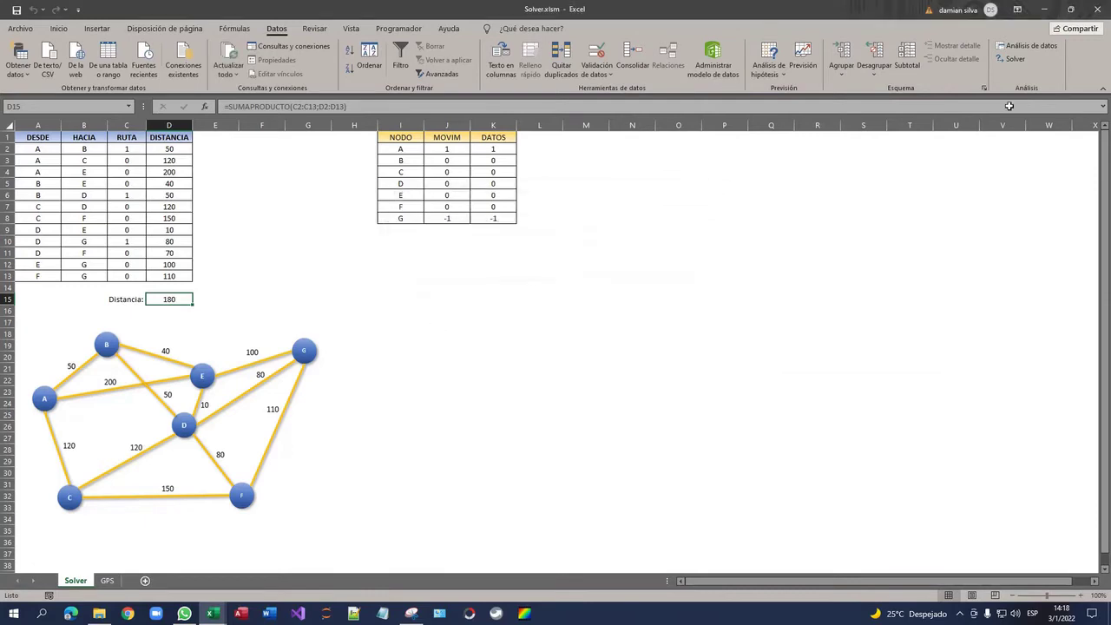
Step: Reopen the Solver parameters, inspect the binary constraint on $C$2:$C$13 and its available operators, and cancel without changes
{"action": "left_click", "coordinate": [1011, 58]}
{"action": "left_click", "coordinate": [685, 164]}
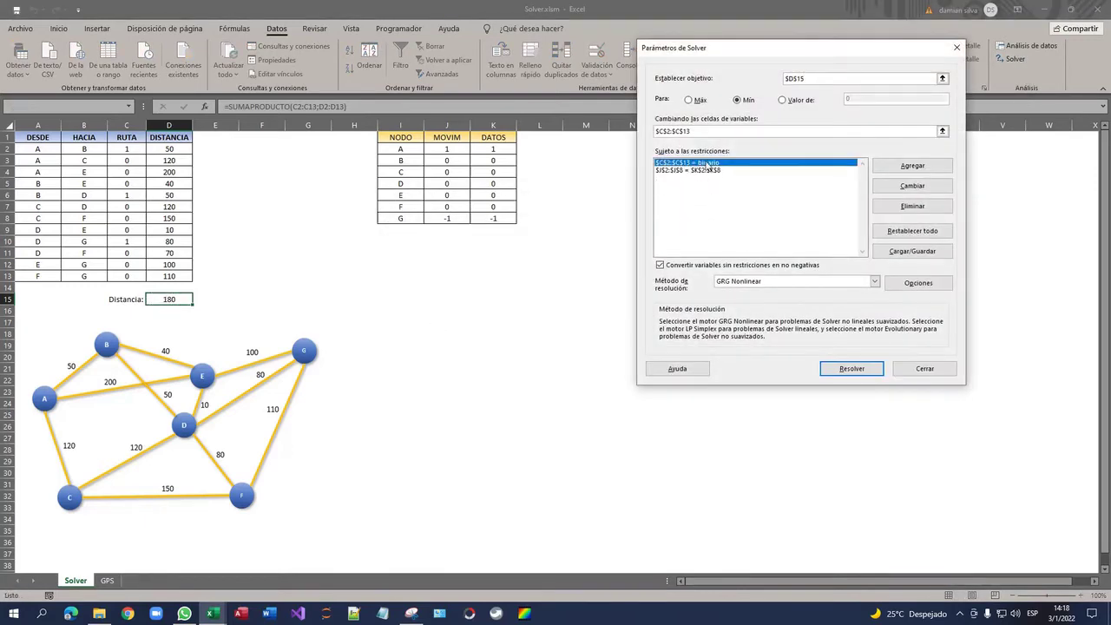
{"action": "left_click", "coordinate": [912, 185]}
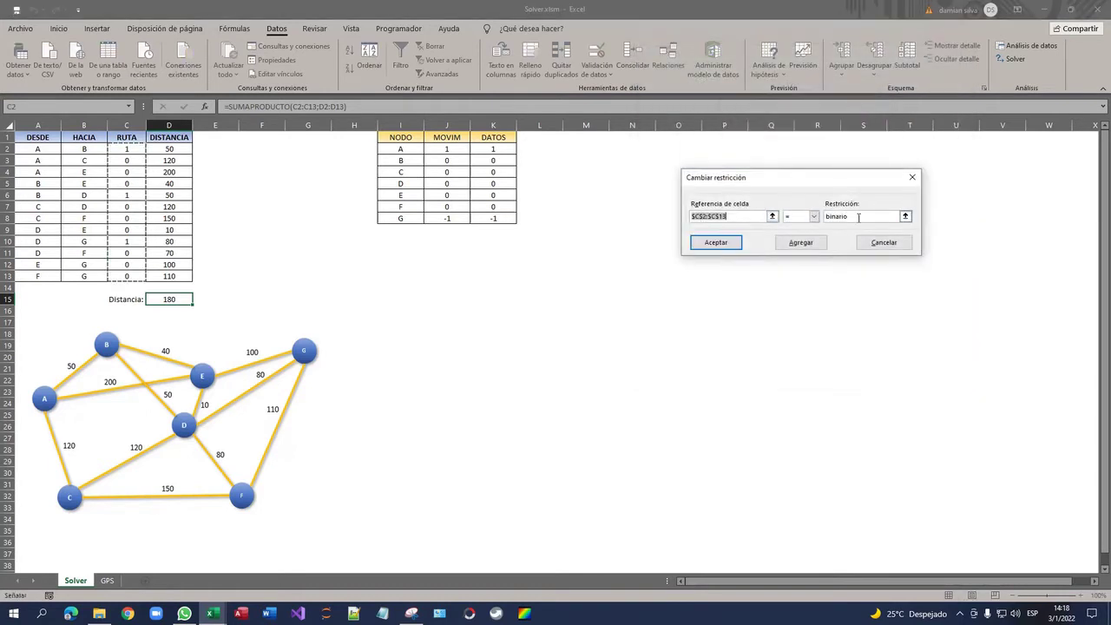
{"action": "left_click", "coordinate": [814, 216]}
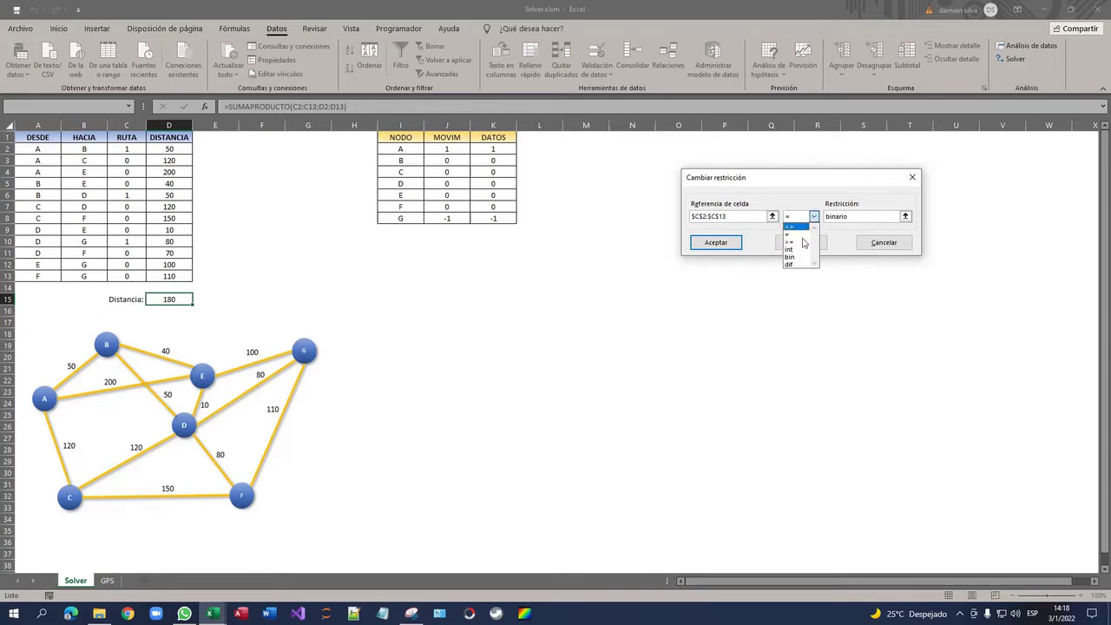
{"action": "left_click", "coordinate": [817, 182]}
{"action": "left_click", "coordinate": [882, 246]}
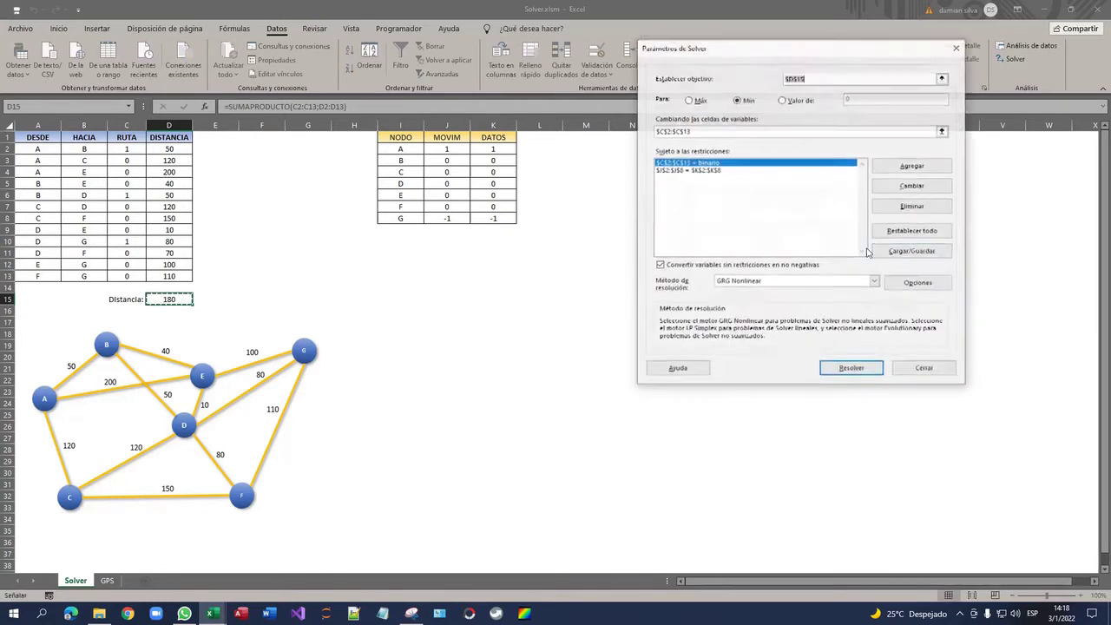
Step: Review the $J$2:$J$8 = $K$2:$K$8 constraint, run Solver again on the route model and keep its solution
{"action": "left_click", "coordinate": [702, 170]}
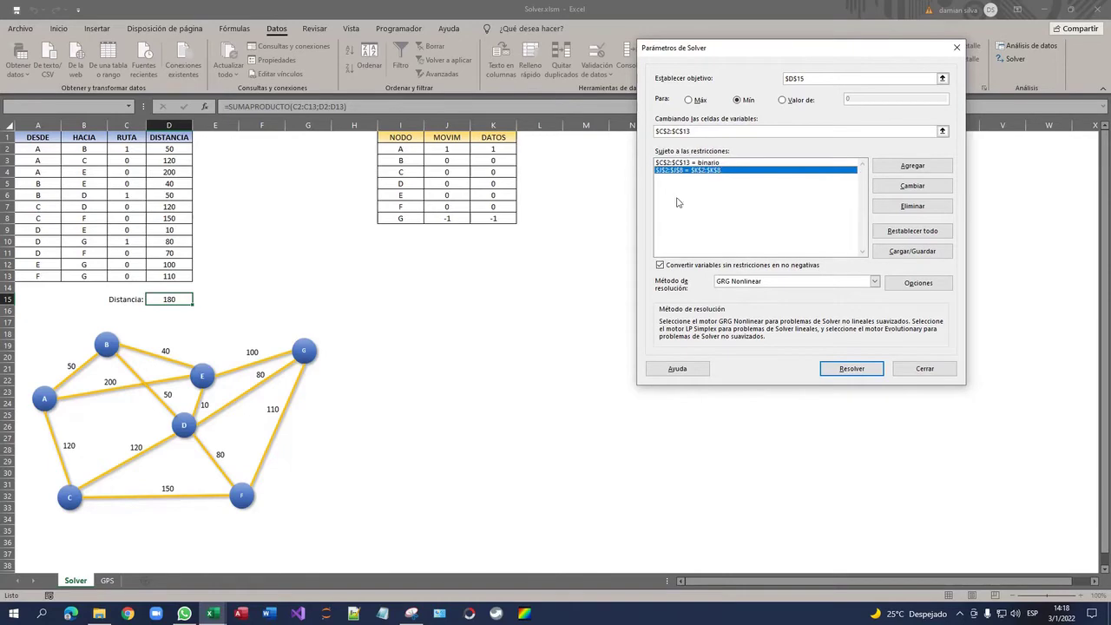
{"action": "left_click", "coordinate": [843, 371]}
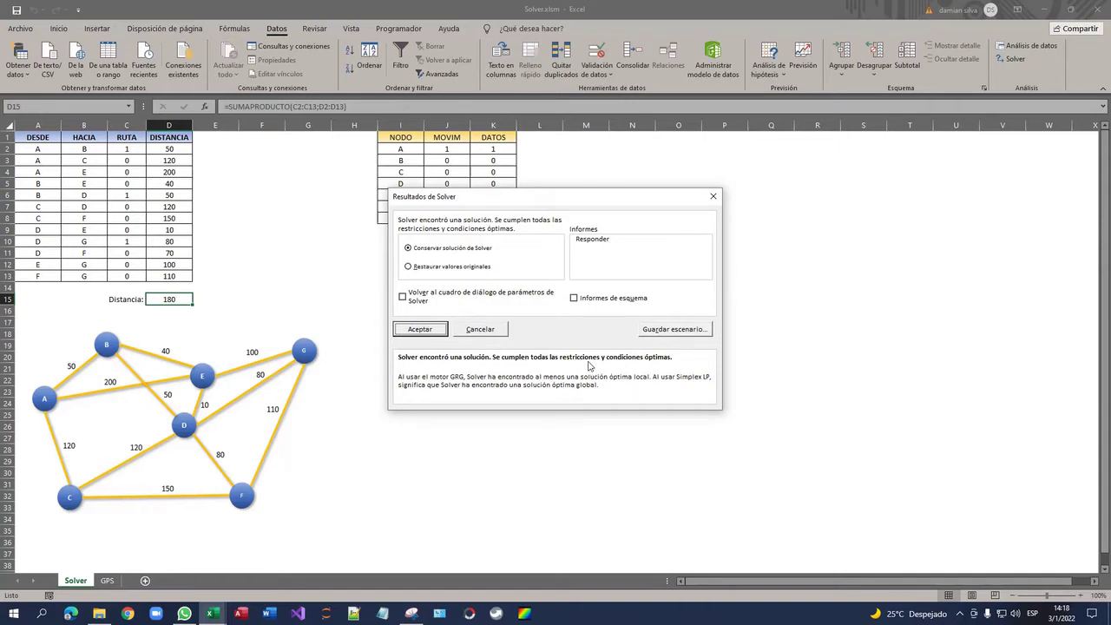
{"action": "left_click", "coordinate": [420, 330]}
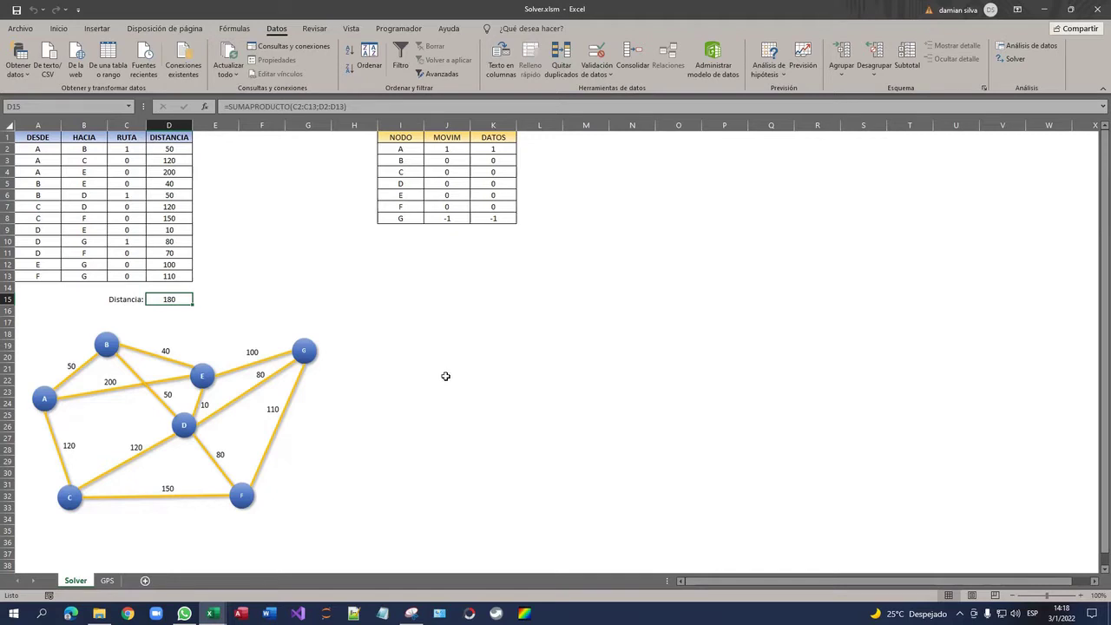
Step: Highlight the A–B, B–D and D–G route rows of the distance table with a yellow fill
{"action": "left_click", "coordinate": [38, 151]}
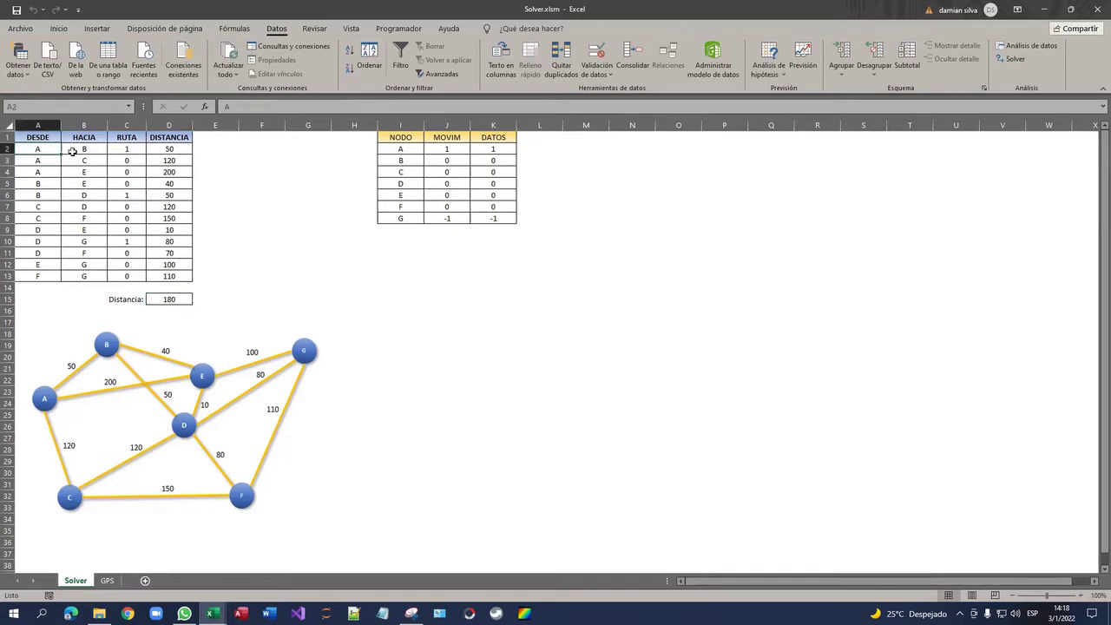
{"action": "left_click_drag", "start_coordinate": [72, 152], "coordinate": [161, 150]}
{"action": "left_click_drag", "start_coordinate": [38, 196], "coordinate": [160, 195], "text": "ctrl"}
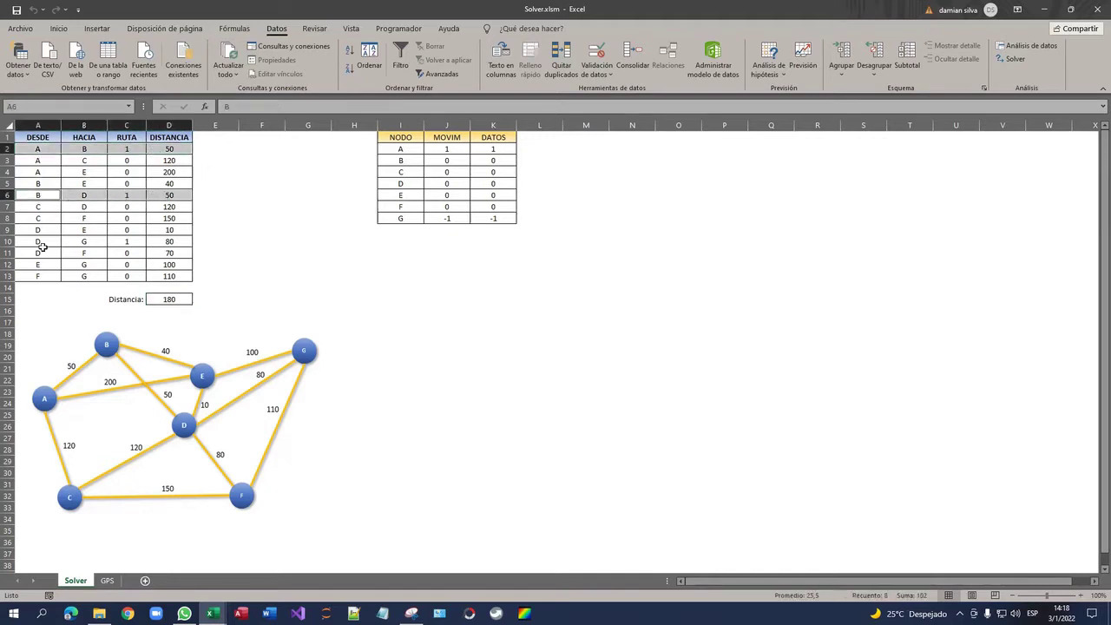
{"action": "left_click_drag", "start_coordinate": [42, 244], "coordinate": [172, 242], "text": "ctrl"}
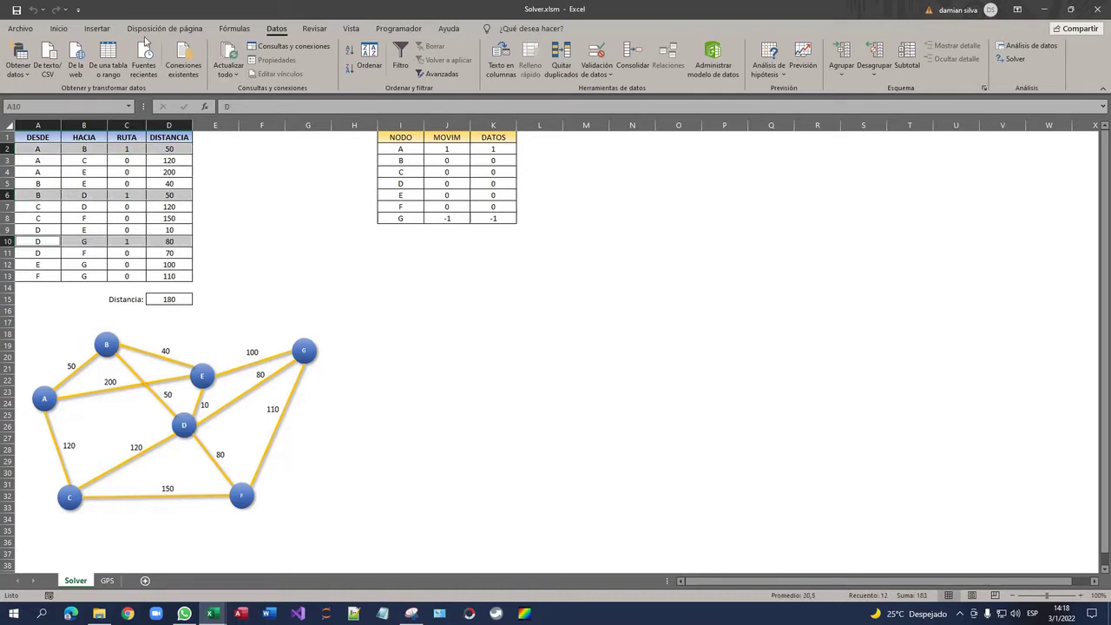
{"action": "left_click", "coordinate": [58, 28]}
{"action": "left_click", "coordinate": [189, 69]}
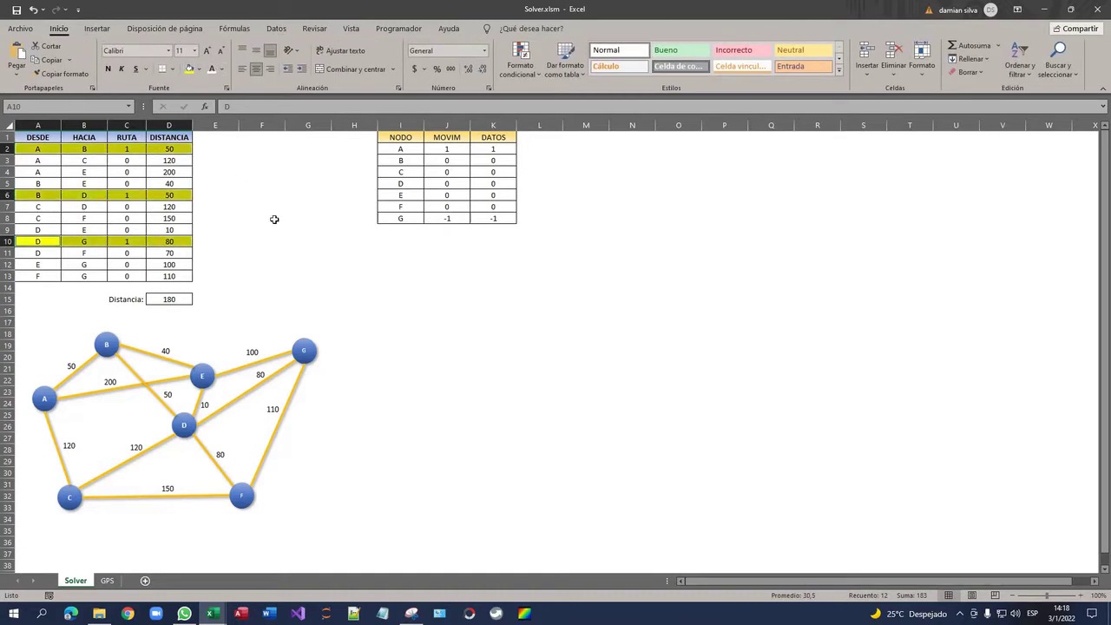
{"action": "left_click", "coordinate": [270, 217]}
Step: Trace the chosen route through the highlighted A–B, B–D and D–G rows, checking their RUTA and DISTANCIA values
{"action": "left_click", "coordinate": [49, 151]}
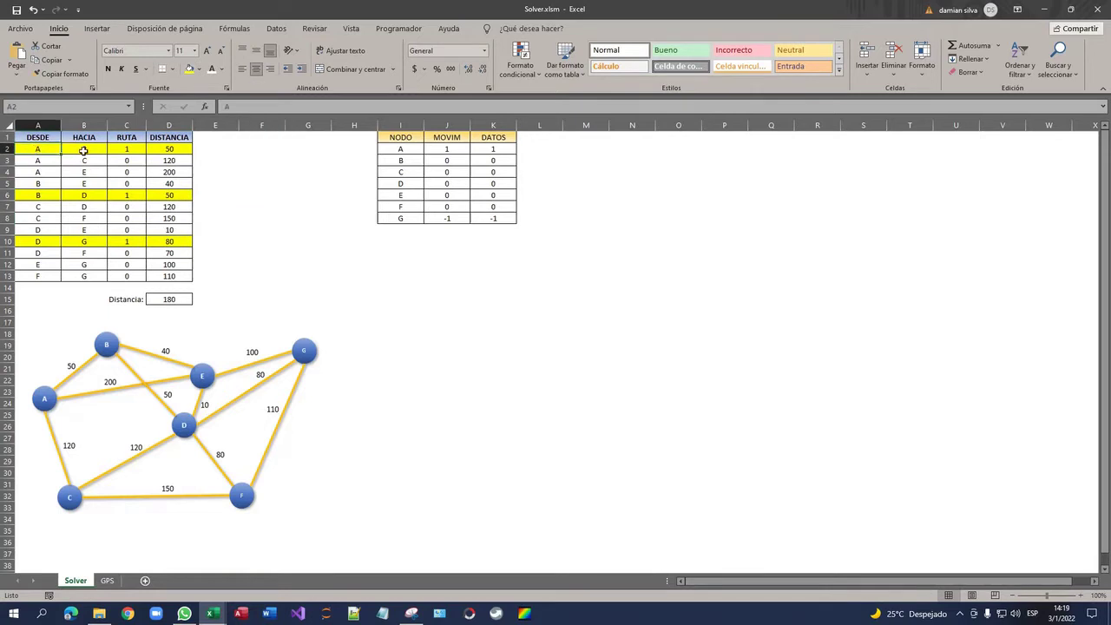
{"action": "left_click", "coordinate": [82, 151]}
{"action": "left_click", "coordinate": [139, 153]}
{"action": "left_click", "coordinate": [166, 149]}
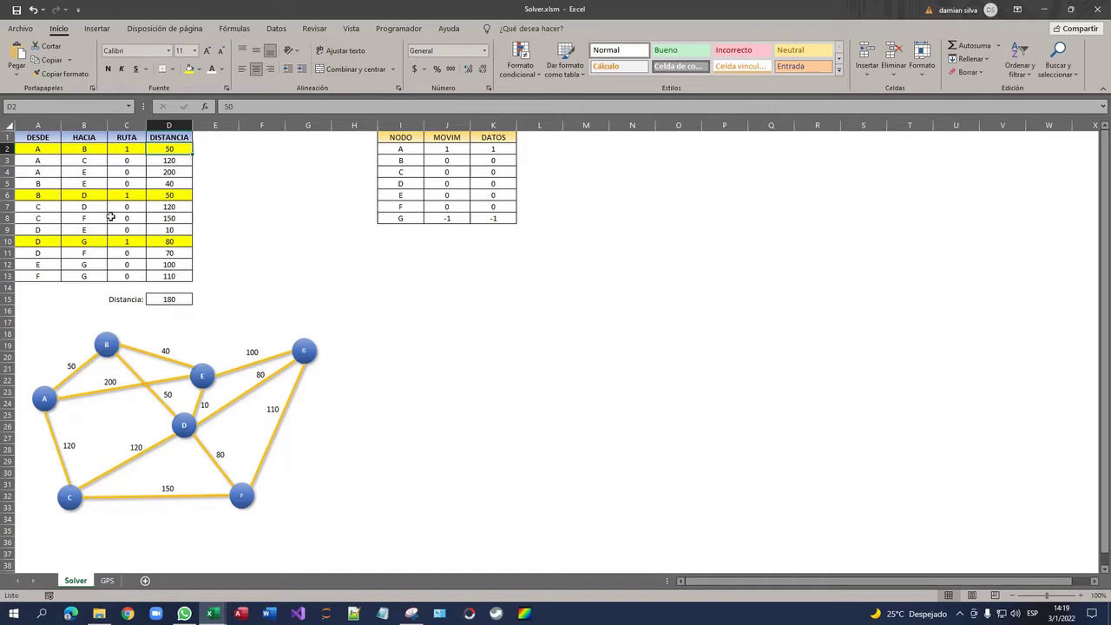
{"action": "left_click", "coordinate": [54, 198]}
{"action": "left_click", "coordinate": [93, 199]}
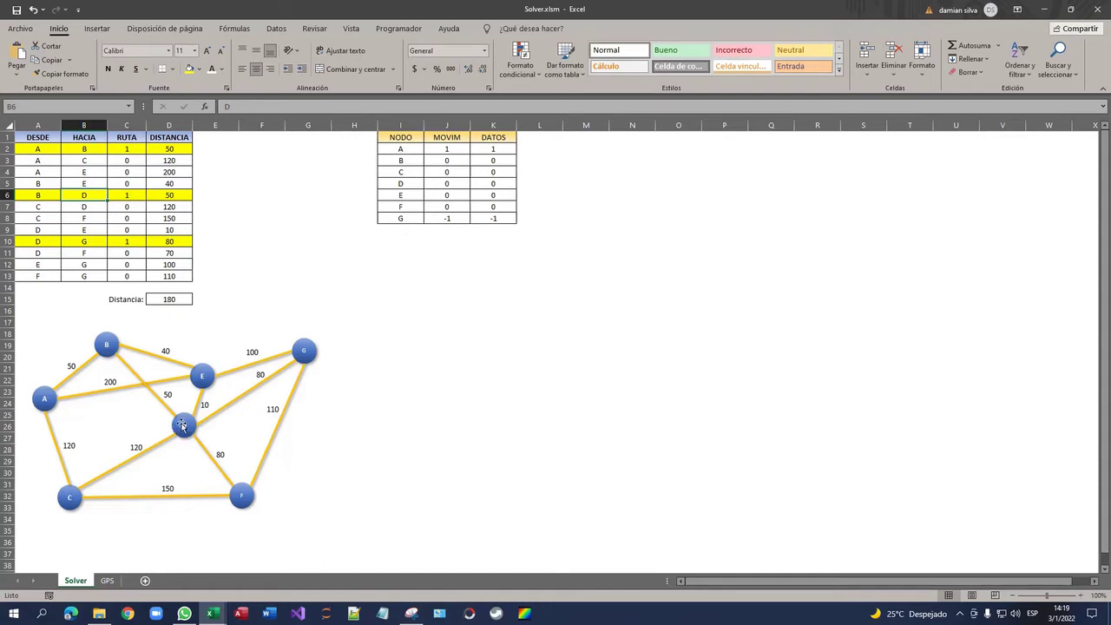
{"action": "left_click", "coordinate": [75, 240]}
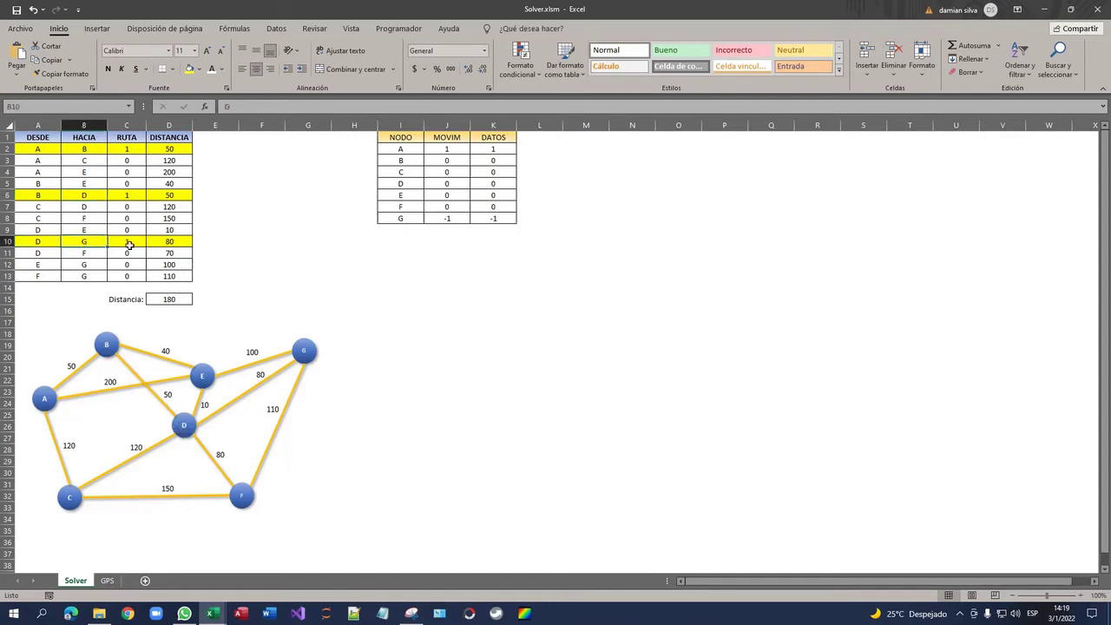
{"action": "left_click", "coordinate": [130, 242]}
{"action": "left_click", "coordinate": [182, 243]}
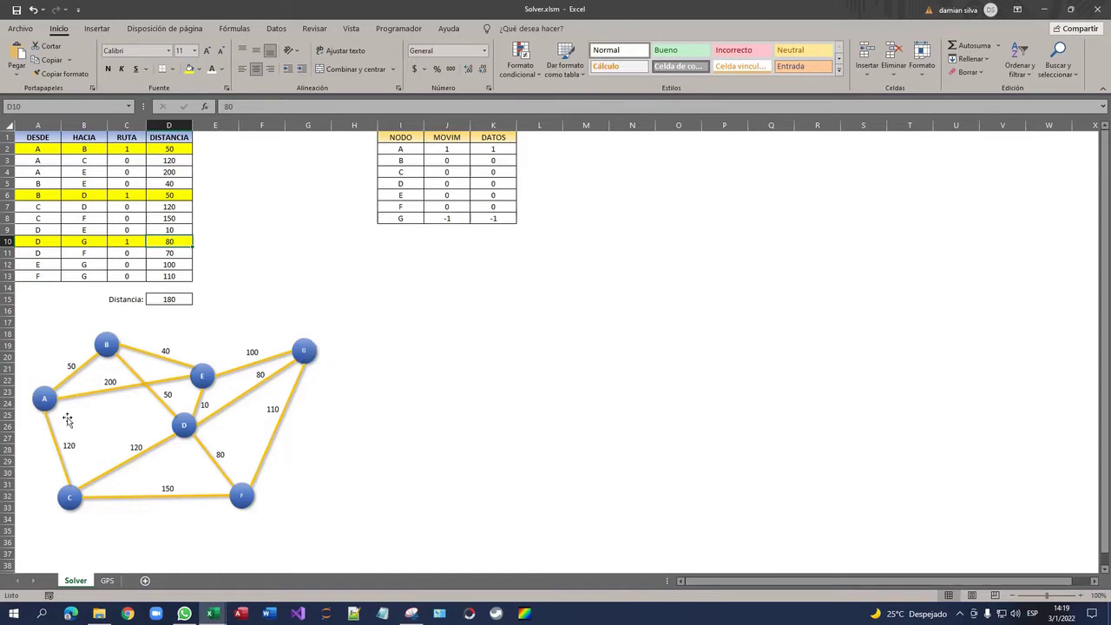
Step: Remove the yellow fill from the whole route table, A2:D13
{"action": "left_click_drag", "start_coordinate": [28, 146], "coordinate": [179, 275]}
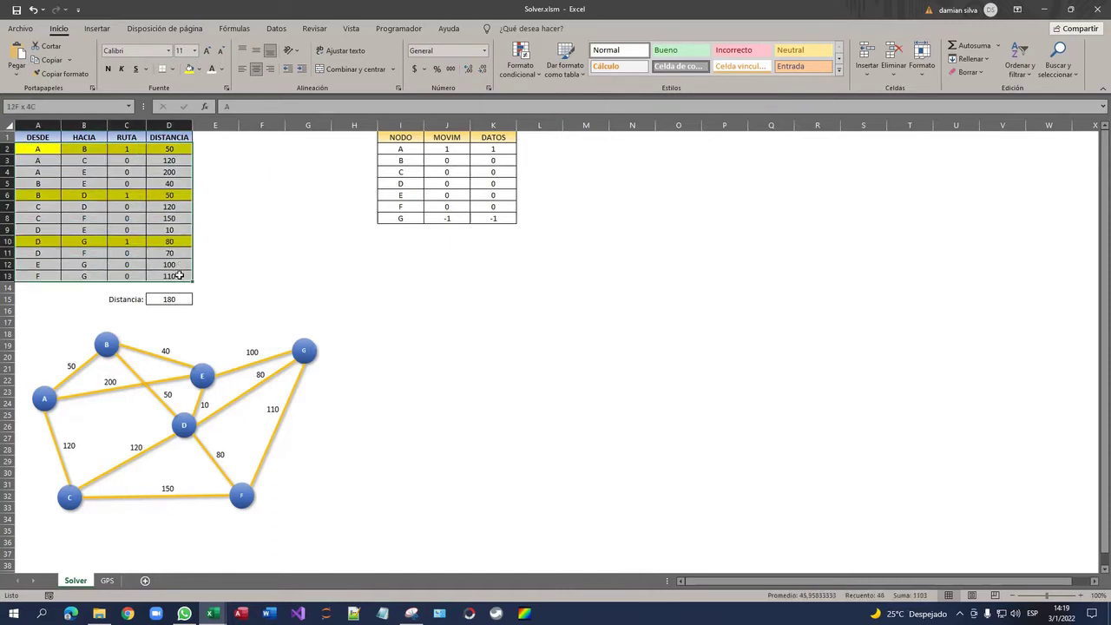
{"action": "left_click", "coordinate": [199, 69]}
{"action": "left_click", "coordinate": [211, 196]}
{"action": "left_click", "coordinate": [128, 183]}
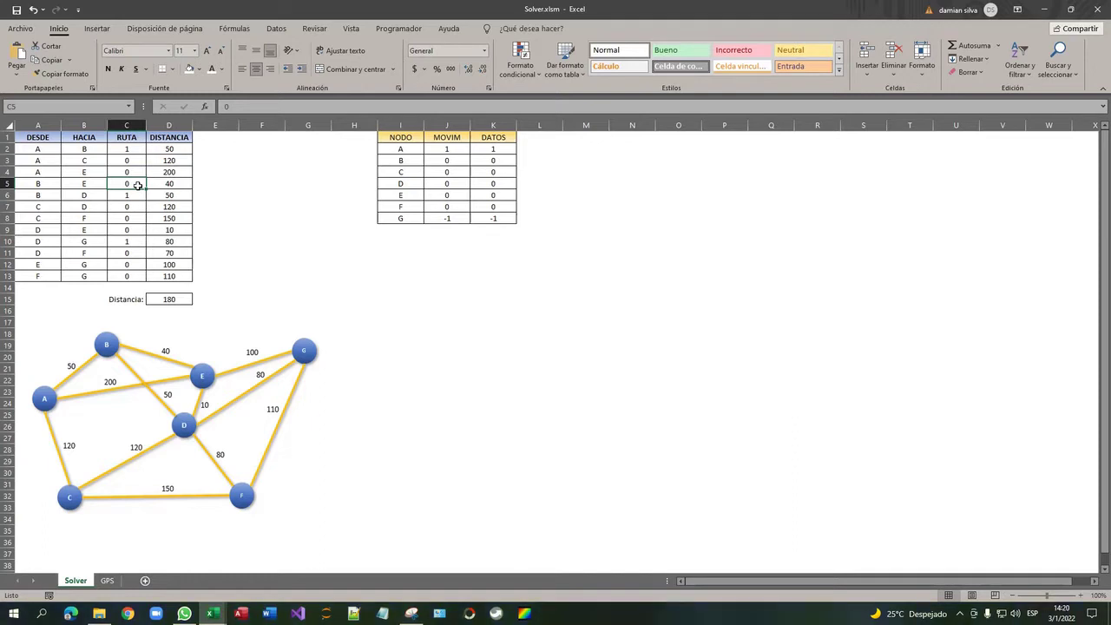
{"action": "left_click", "coordinate": [162, 251]}
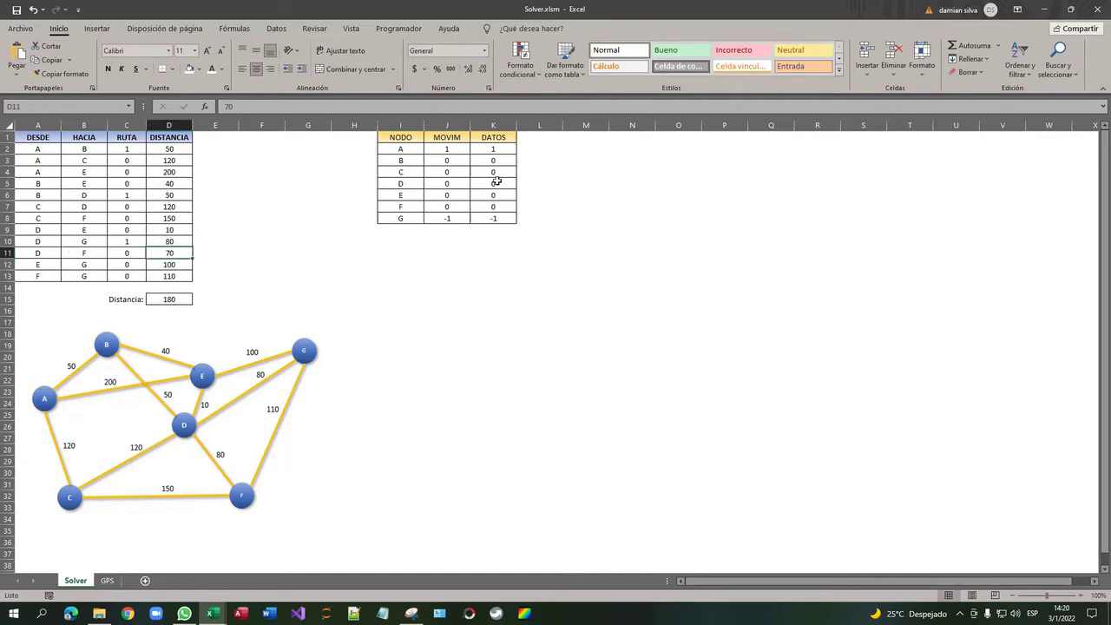
Step: Examine the DATOS values of the node table, from origin node A through the intermediate nodes to destination G
{"action": "left_click", "coordinate": [502, 152]}
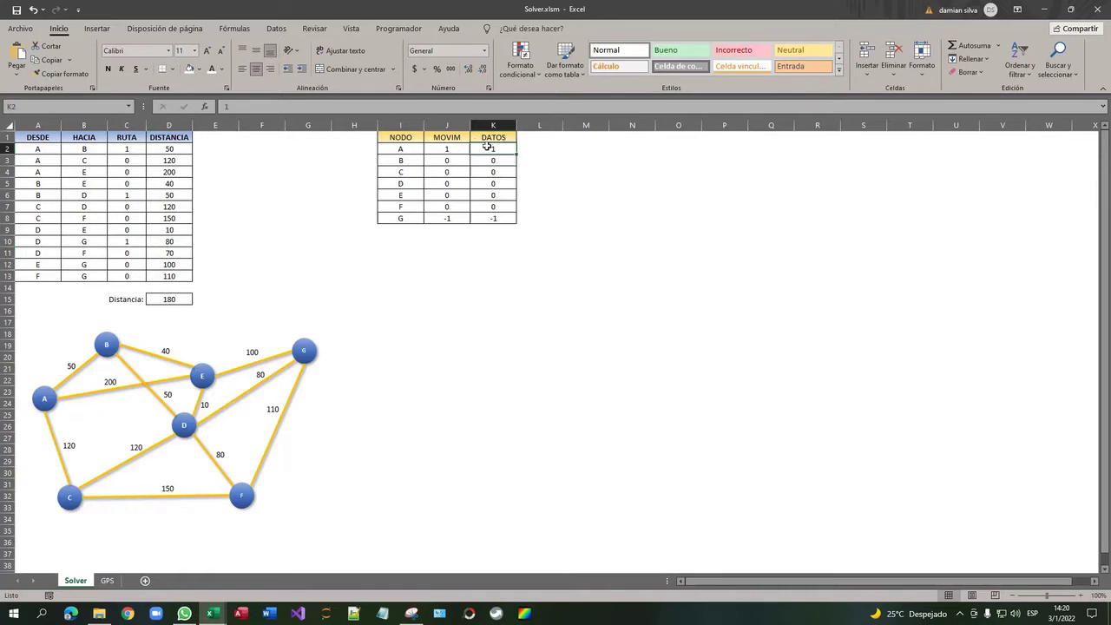
{"action": "left_click", "coordinate": [478, 217]}
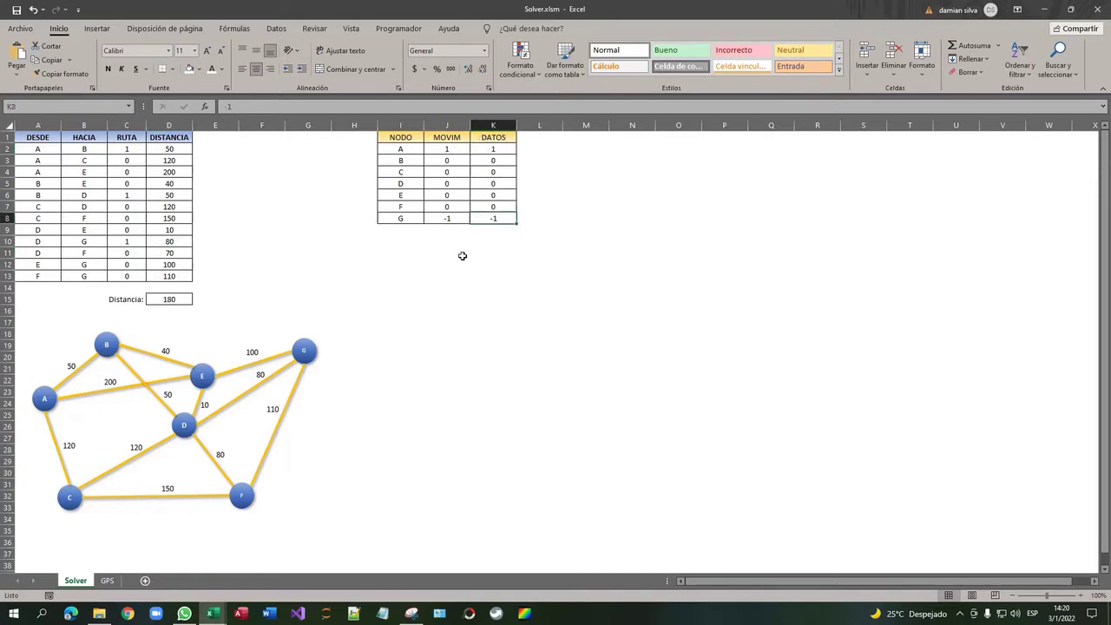
{"action": "left_click", "coordinate": [498, 149]}
{"action": "left_click", "coordinate": [496, 171]}
{"action": "left_click", "coordinate": [494, 195]}
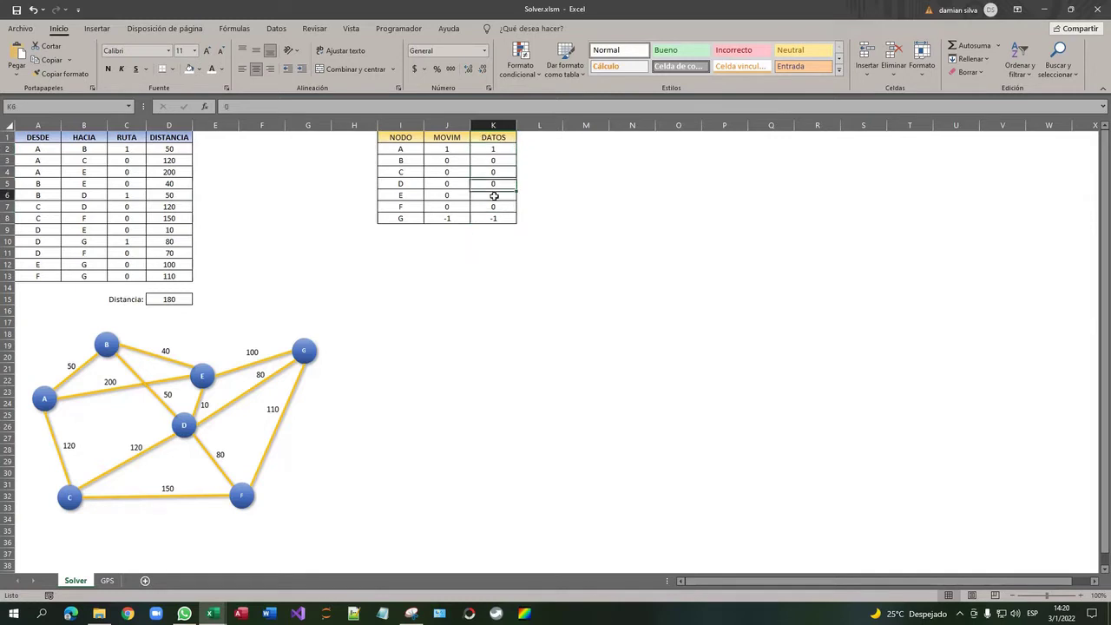
{"action": "left_click", "coordinate": [493, 208]}
{"action": "left_click", "coordinate": [492, 226]}
{"action": "left_click", "coordinate": [496, 186]}
{"action": "left_click", "coordinate": [497, 162]}
{"action": "left_click", "coordinate": [498, 149]}
{"action": "left_click", "coordinate": [496, 185]}
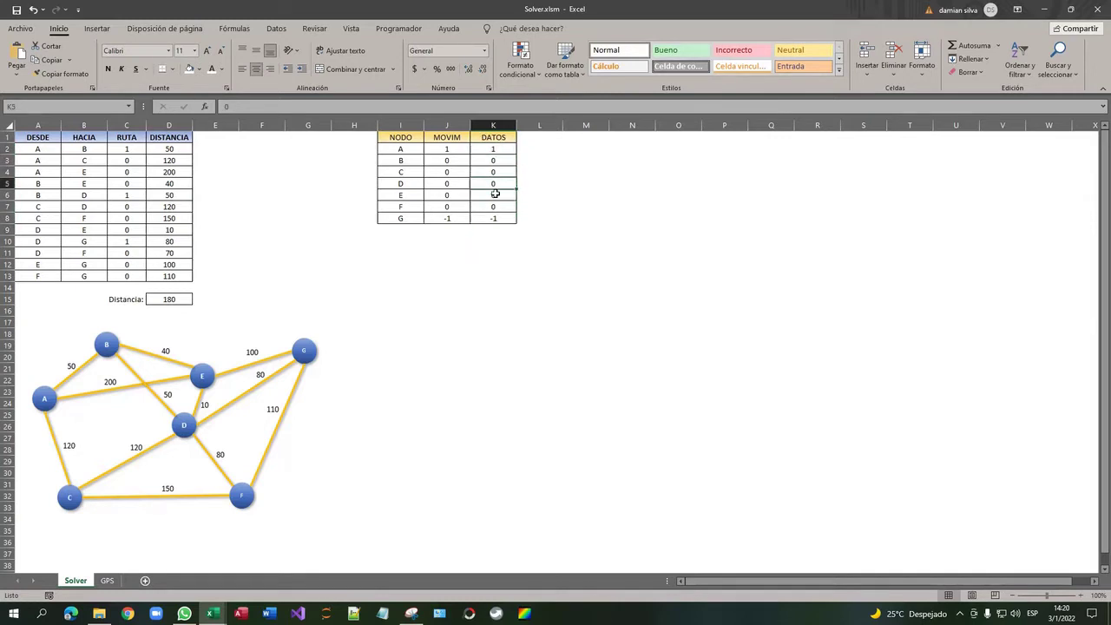
{"action": "left_click", "coordinate": [496, 209]}
Step: Move the route's origin to node C by setting DATOS to 0 for node A and 1 for node C
{"action": "left_click", "coordinate": [497, 148]}
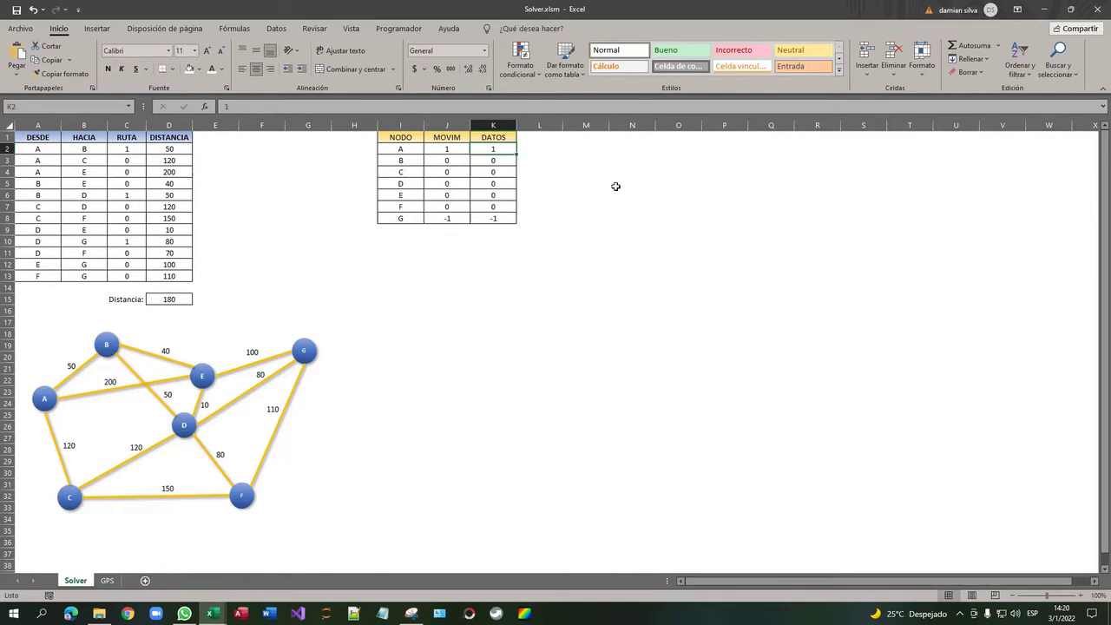
{"action": "type", "text": "0"}
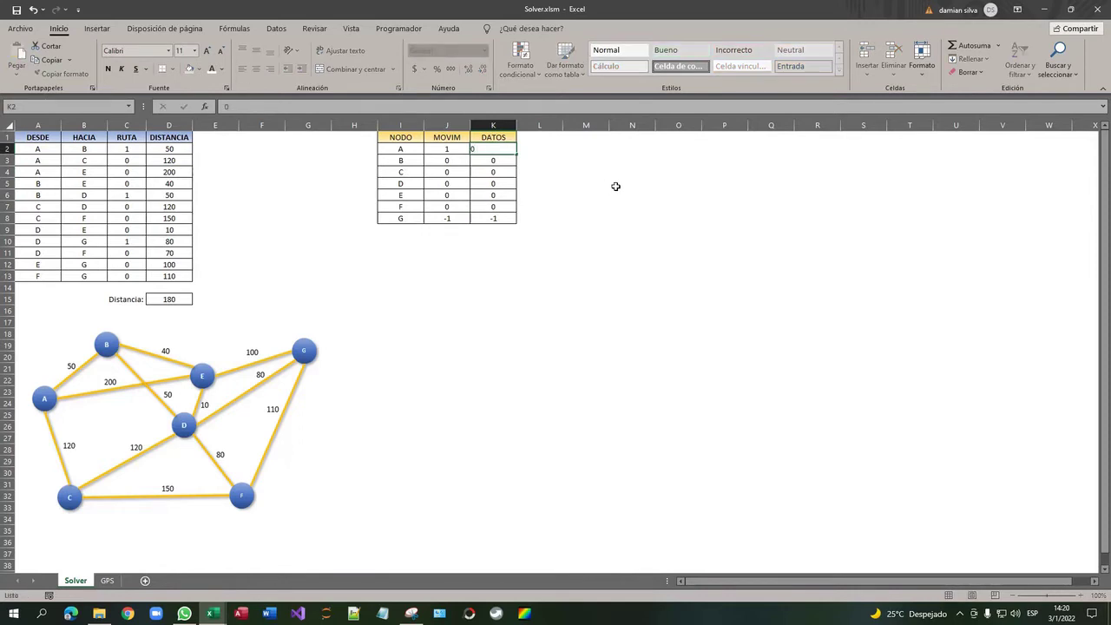
{"action": "key", "text": "Return"}
{"action": "key", "text": "Return"}
{"action": "type", "text": "1"}
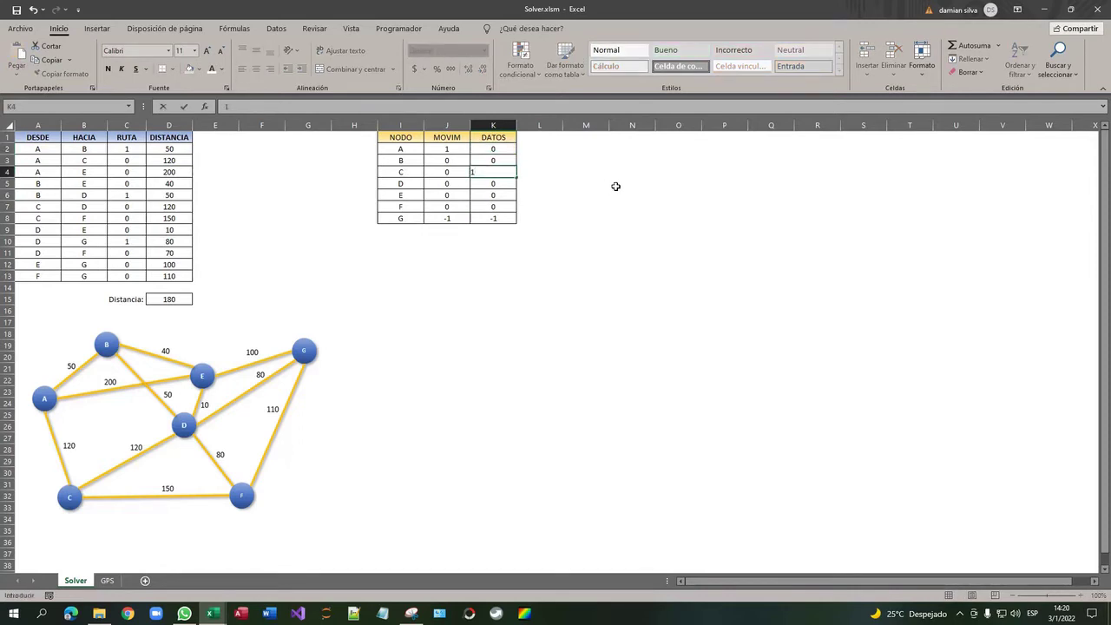
{"action": "left_click", "coordinate": [490, 219]}
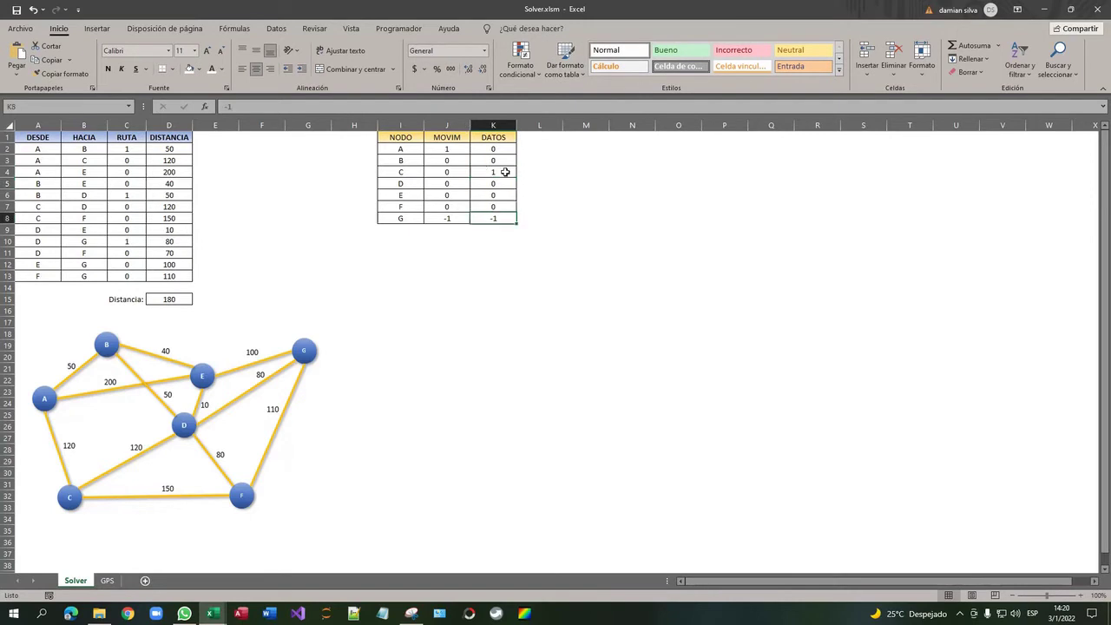
Step: Try to solve the route from node C to node G with Solver and close its results
{"action": "left_click_drag", "start_coordinate": [505, 172], "coordinate": [506, 218]}
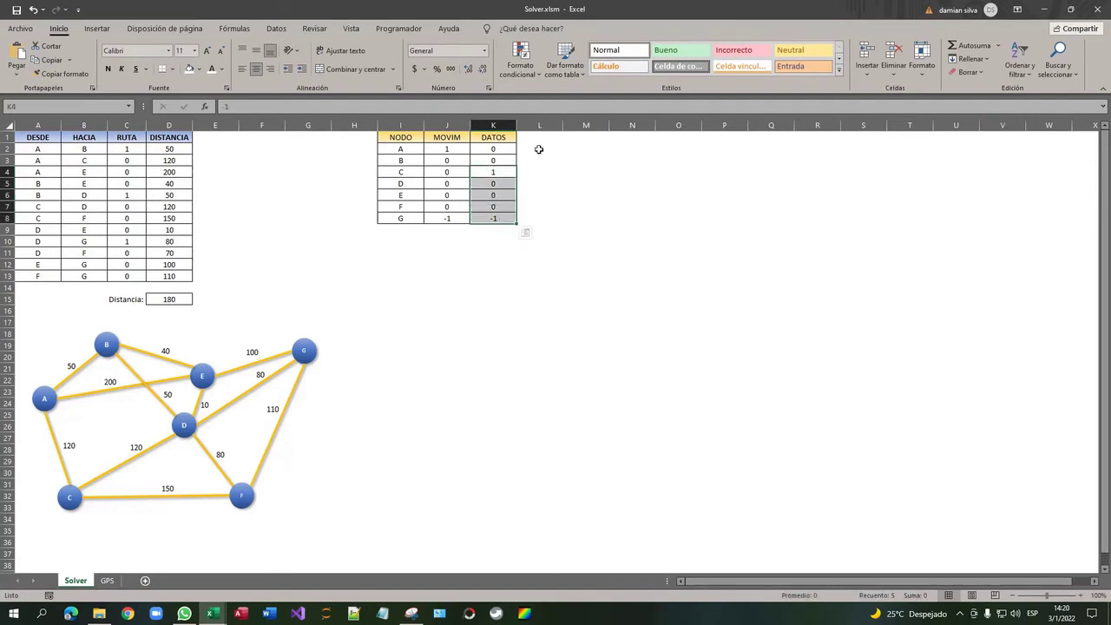
{"action": "left_click", "coordinate": [279, 30]}
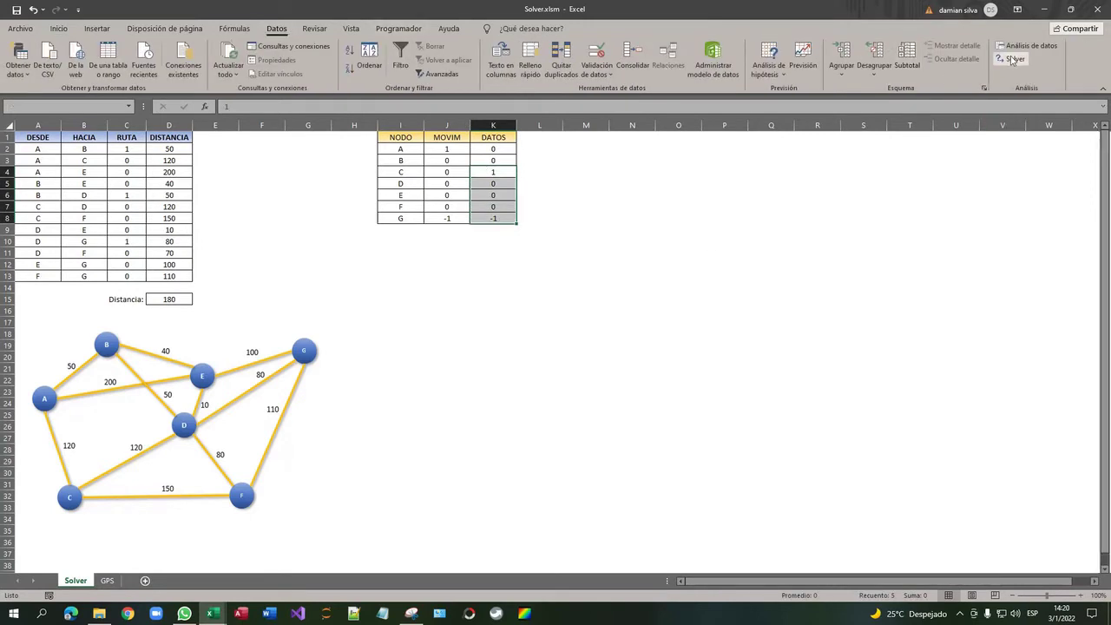
{"action": "left_click", "coordinate": [1011, 59]}
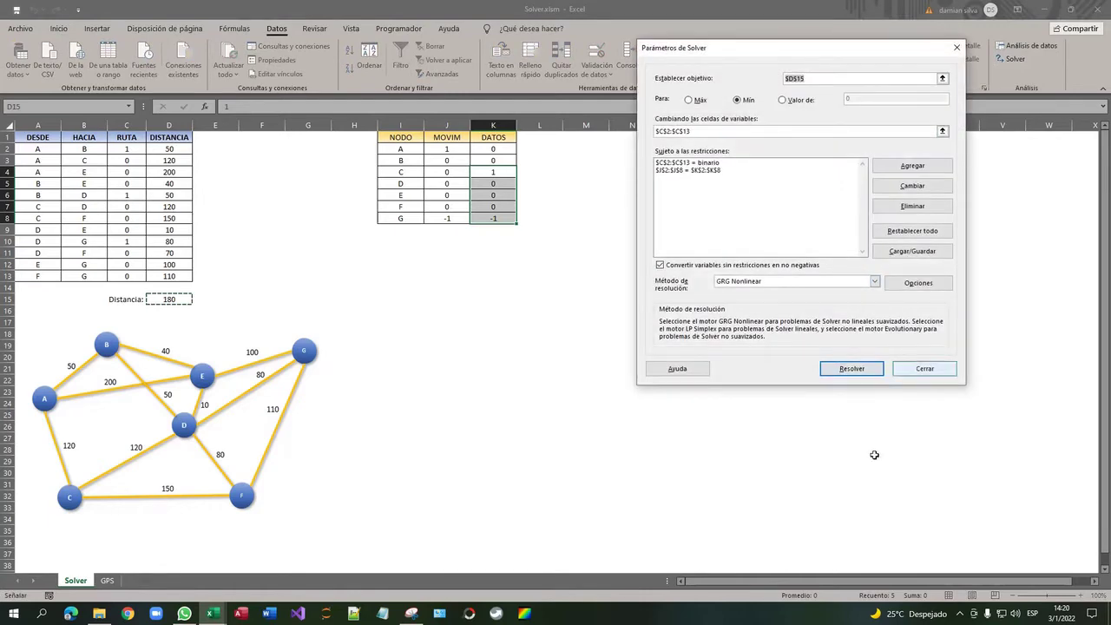
{"action": "left_click", "coordinate": [859, 371]}
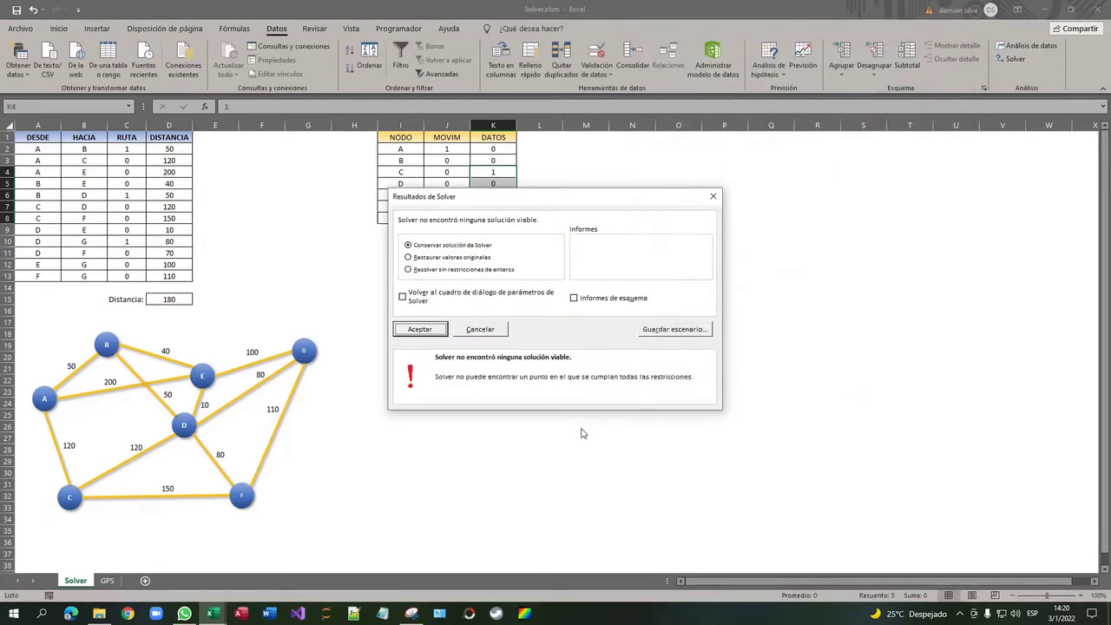
{"action": "left_click", "coordinate": [427, 335]}
Step: Reset the RUTA values of the A–B, B–D and D–G rows to 0
{"action": "left_click", "coordinate": [128, 249]}
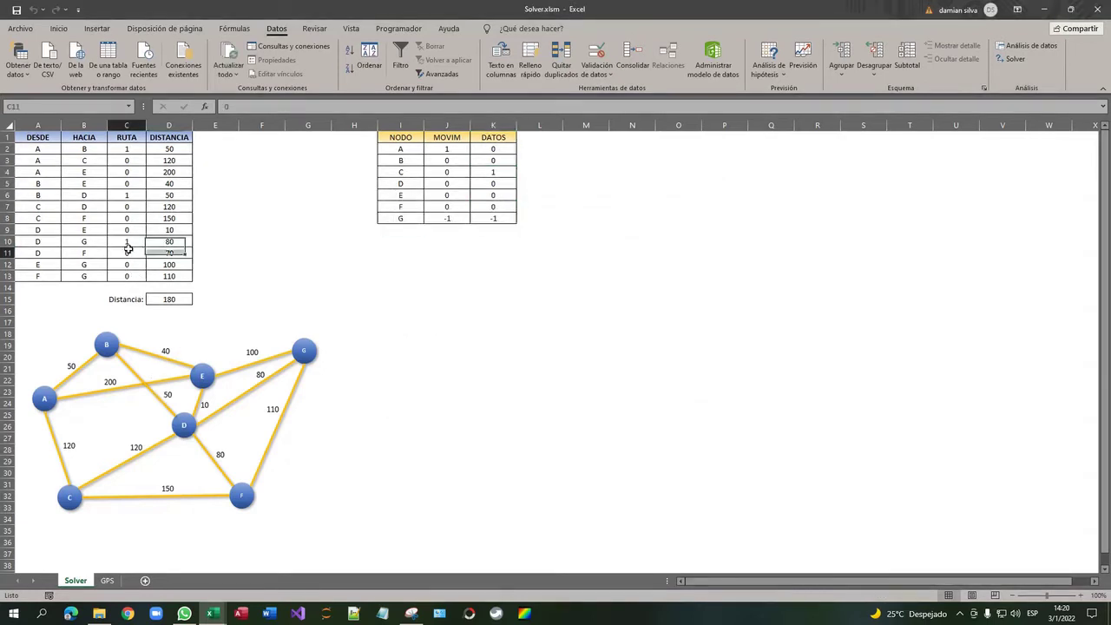
{"action": "left_click", "coordinate": [139, 151]}
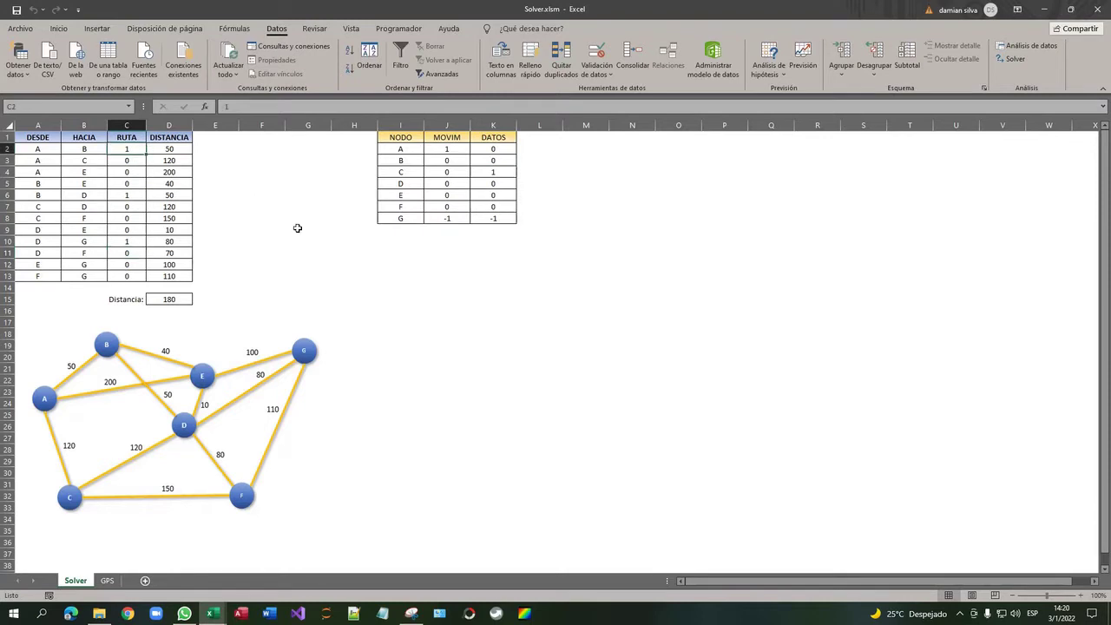
{"action": "type", "text": "2"}
{"action": "key", "text": "Escape"}
{"action": "type", "text": "0"}
{"action": "key", "text": "Down"}
{"action": "key", "text": "Down"}
{"action": "key", "text": "Down"}
{"action": "key", "text": "Down"}
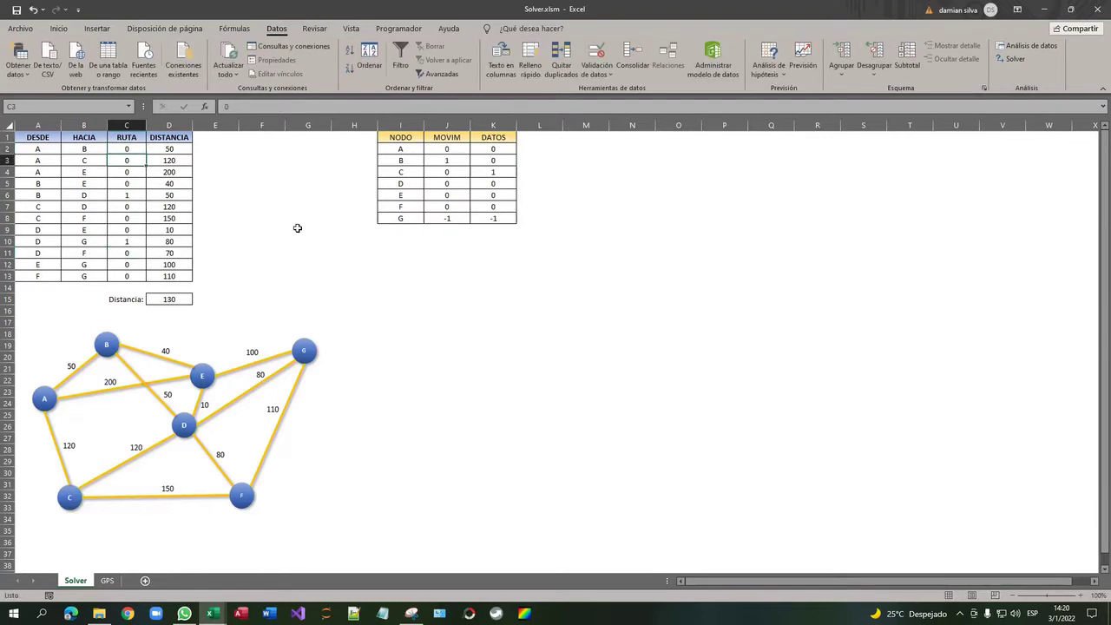
{"action": "type", "text": "0"}
{"action": "key", "text": "Down"}
{"action": "key", "text": "Down"}
{"action": "key", "text": "Down"}
{"action": "key", "text": "Down"}
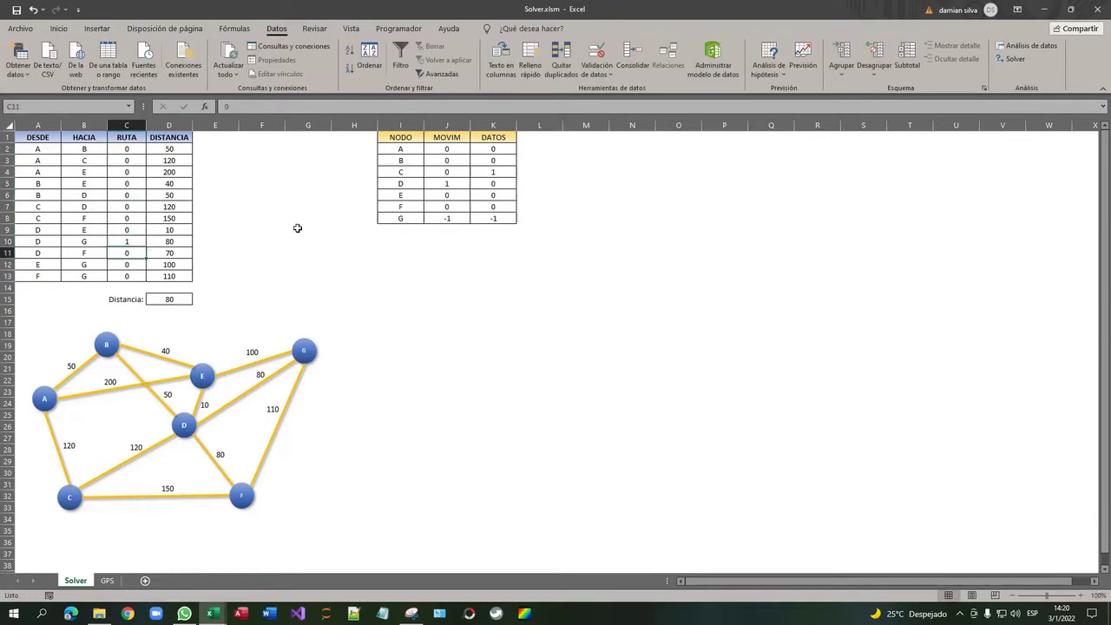
{"action": "type", "text": "0"}
{"action": "key", "text": "Down"}
Step: Run Solver again from the cleared RUTA values and keep its solution
{"action": "left_click", "coordinate": [1011, 58]}
{"action": "left_click", "coordinate": [845, 377]}
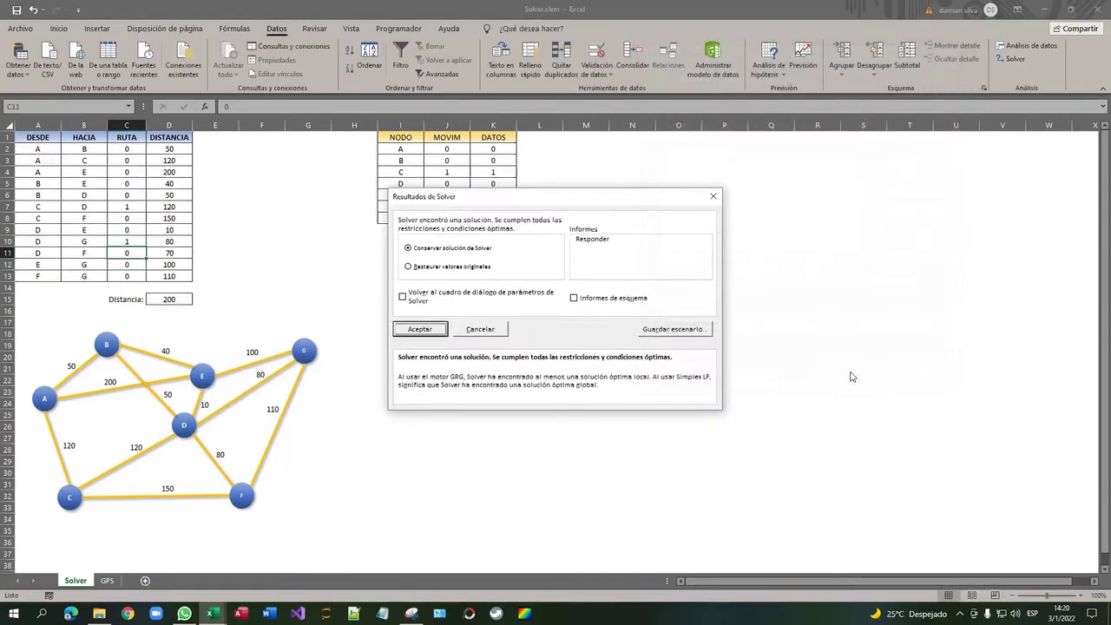
{"action": "left_click", "coordinate": [426, 330]}
Step: Review the new RUTA values, the total distance in D15 and the DATOS values of nodes C and G
{"action": "left_click_drag", "start_coordinate": [127, 150], "coordinate": [122, 278]}
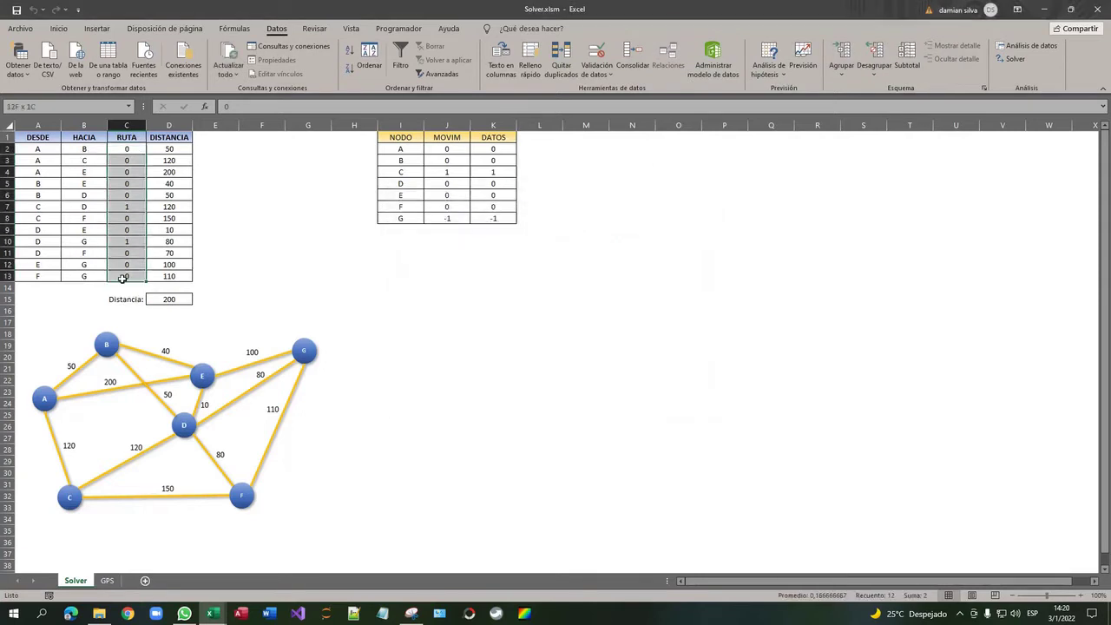
{"action": "left_click", "coordinate": [182, 300]}
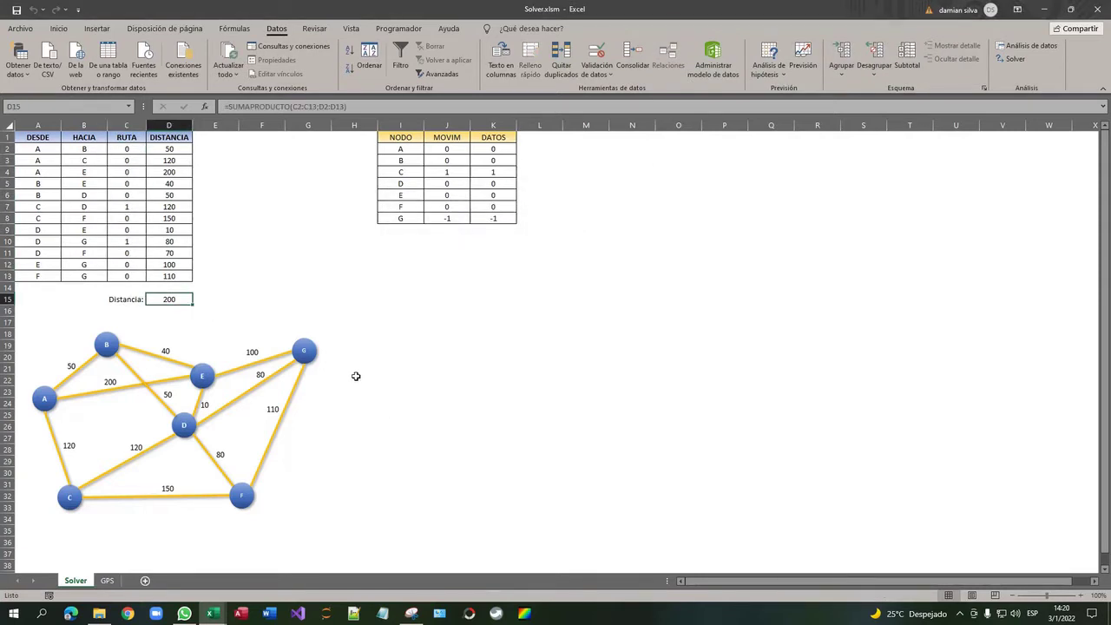
{"action": "left_click", "coordinate": [505, 176]}
{"action": "left_click", "coordinate": [504, 218]}
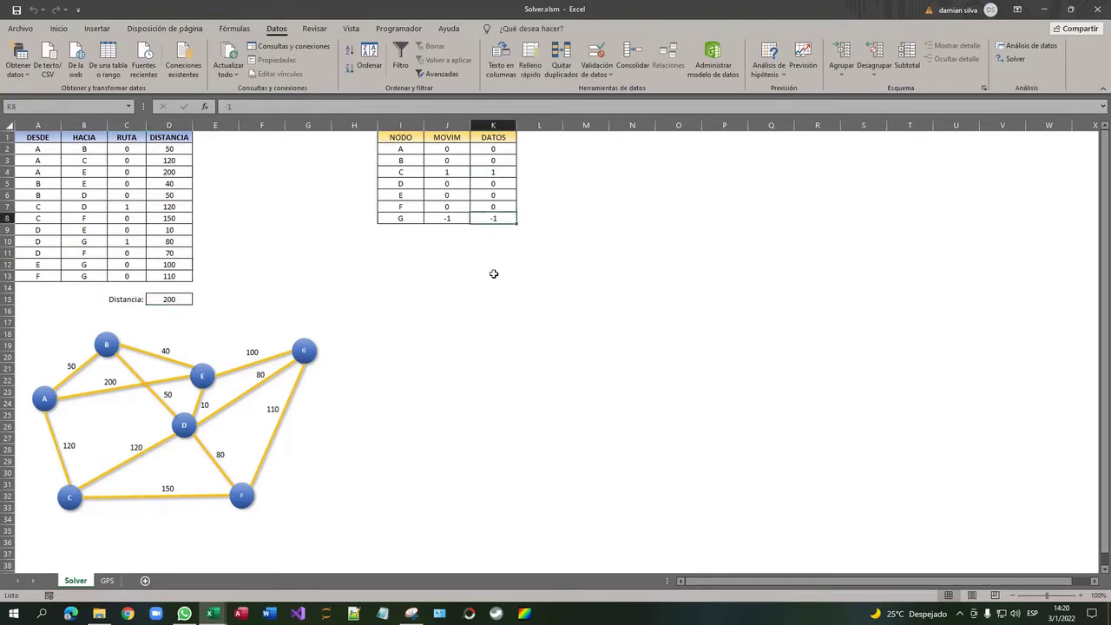
Step: Trace the new route from C to G by selecting the C–D and D–G rows of the distance table
{"action": "left_click_drag", "start_coordinate": [47, 210], "coordinate": [154, 210]}
{"action": "left_click", "coordinate": [41, 242]}
{"action": "left_click_drag", "start_coordinate": [41, 242], "coordinate": [166, 243]}
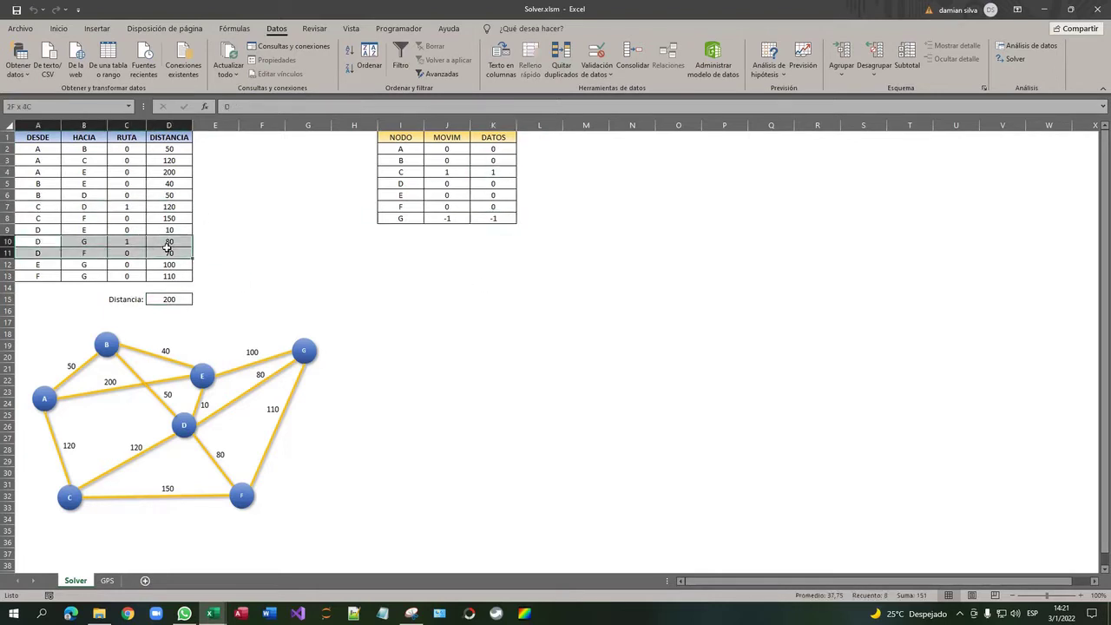
{"action": "left_click", "coordinate": [200, 267]}
{"action": "left_click", "coordinate": [127, 242]}
{"action": "left_click_drag", "start_coordinate": [42, 242], "coordinate": [166, 243]}
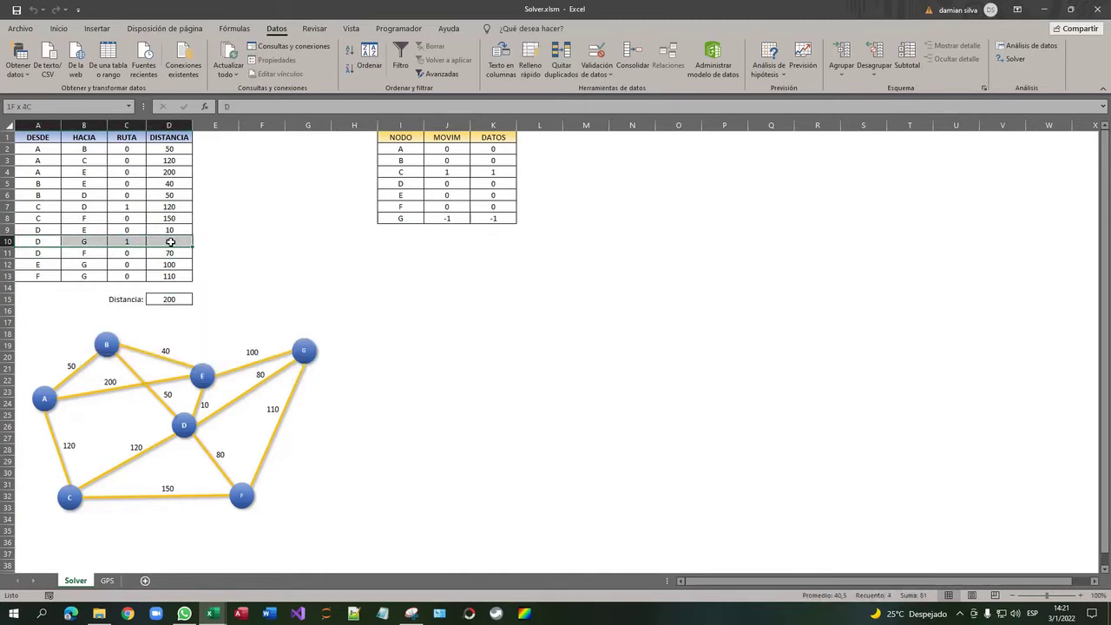
{"action": "left_click_drag", "start_coordinate": [43, 210], "coordinate": [171, 211]}
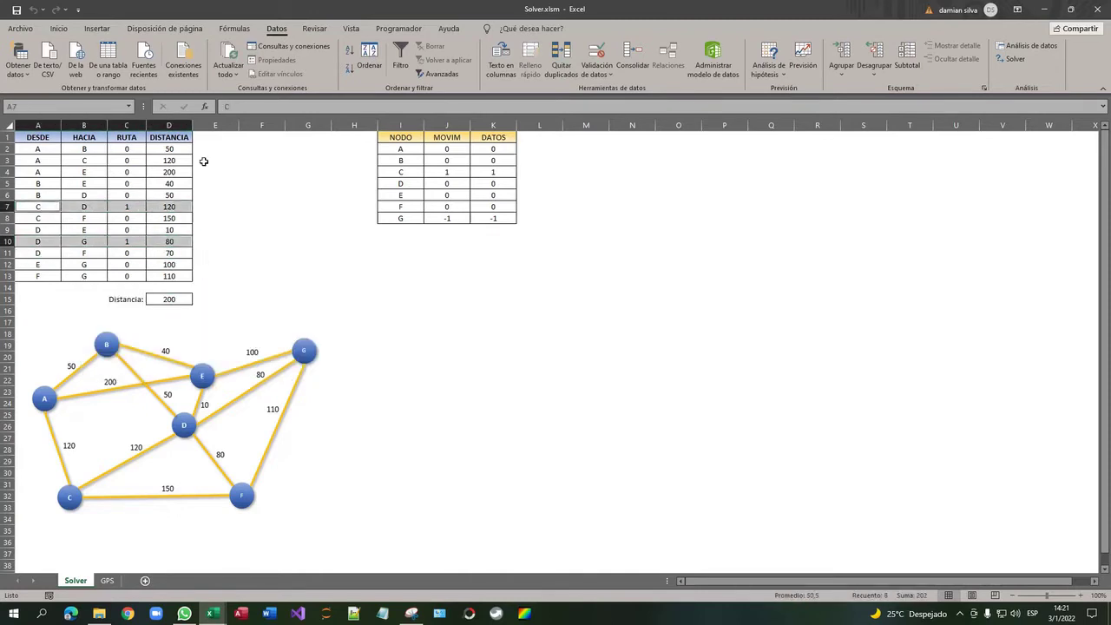
Step: Fill the C–D and D–G rows of the distance table with yellow and trace the route through them
{"action": "left_click", "coordinate": [58, 28]}
{"action": "left_click", "coordinate": [199, 69]}
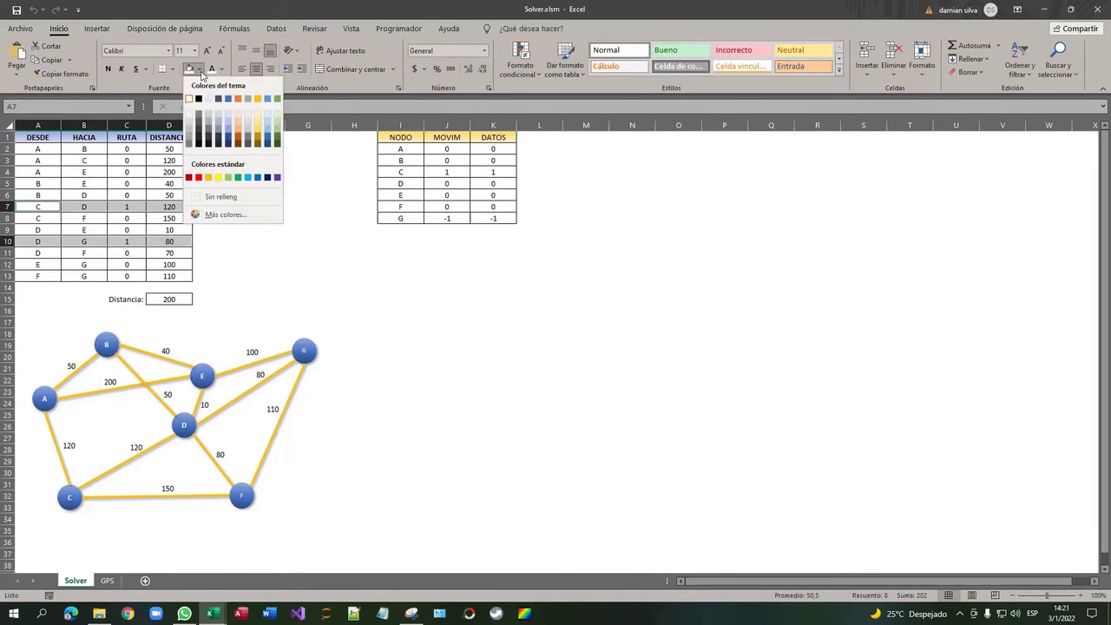
{"action": "left_click", "coordinate": [218, 177]}
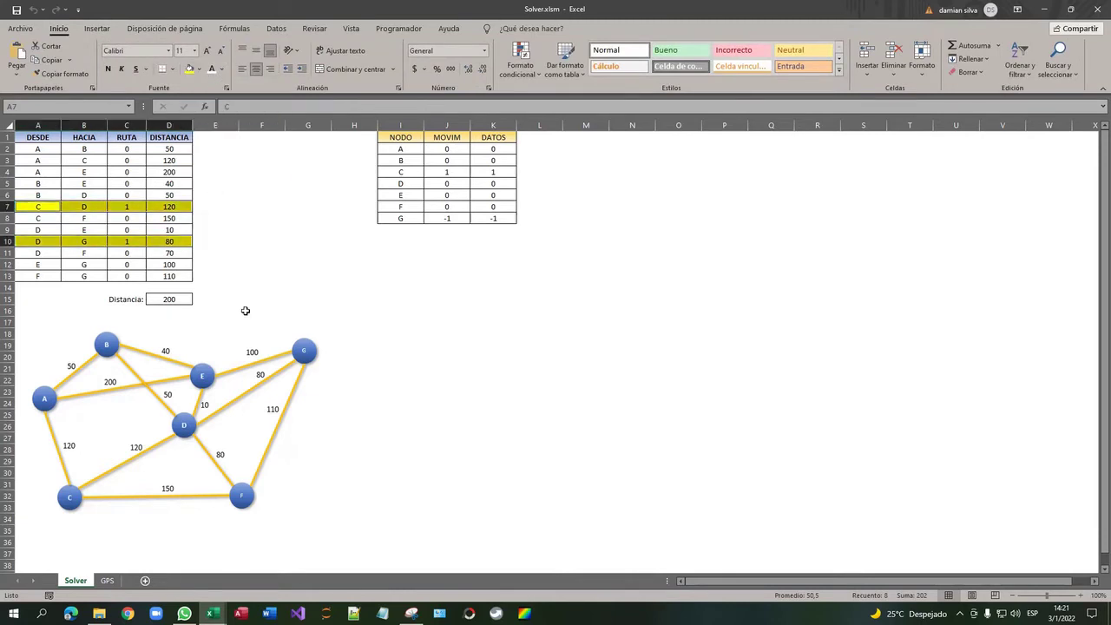
{"action": "left_click", "coordinate": [246, 310]}
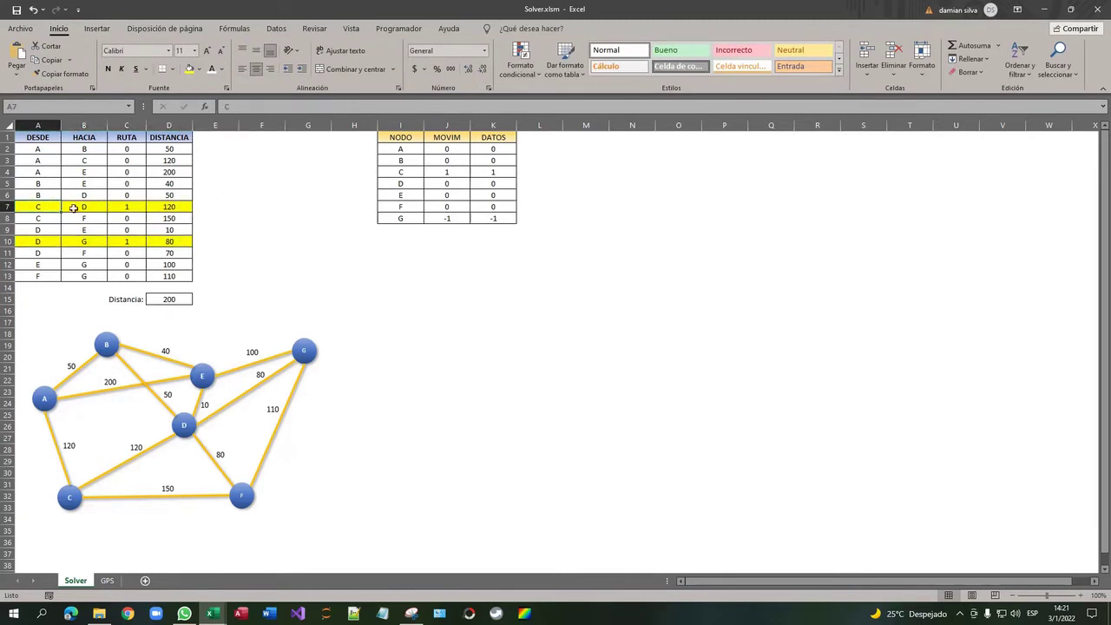
{"action": "left_click", "coordinate": [55, 207]}
{"action": "left_click", "coordinate": [89, 209]}
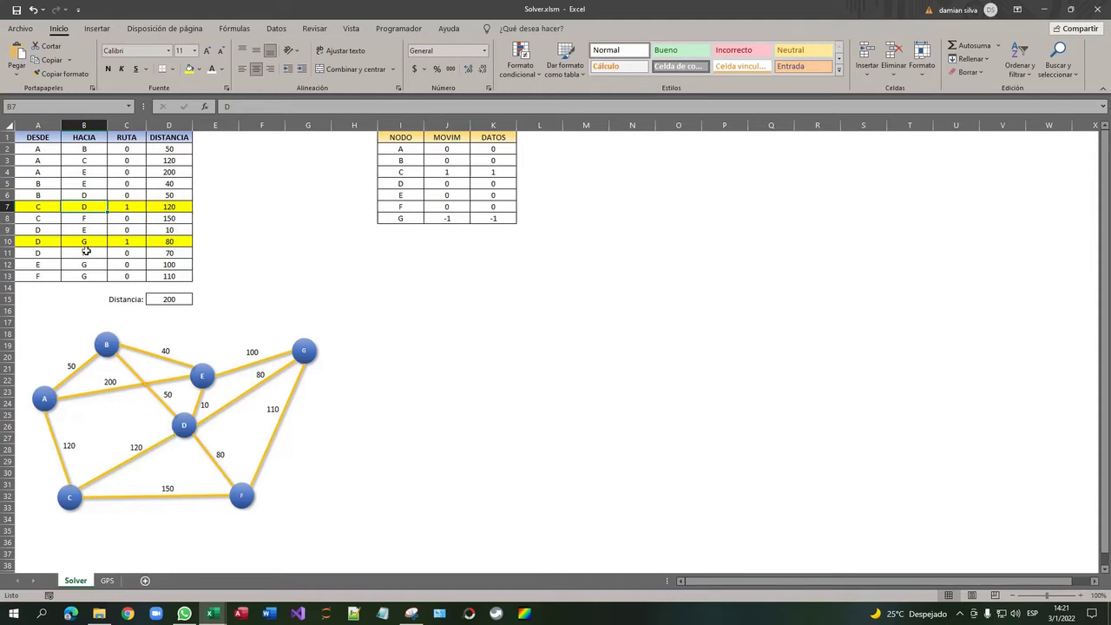
{"action": "left_click", "coordinate": [127, 241]}
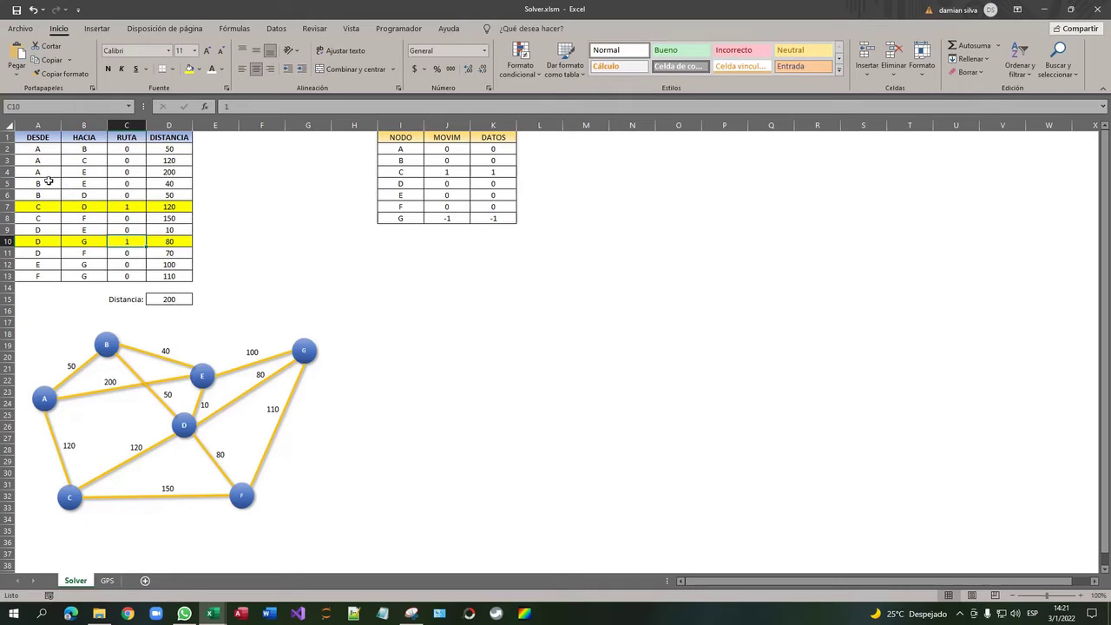
Step: Fill all data rows of the distance table, A2:D13, with white
{"action": "left_click_drag", "start_coordinate": [40, 152], "coordinate": [174, 276]}
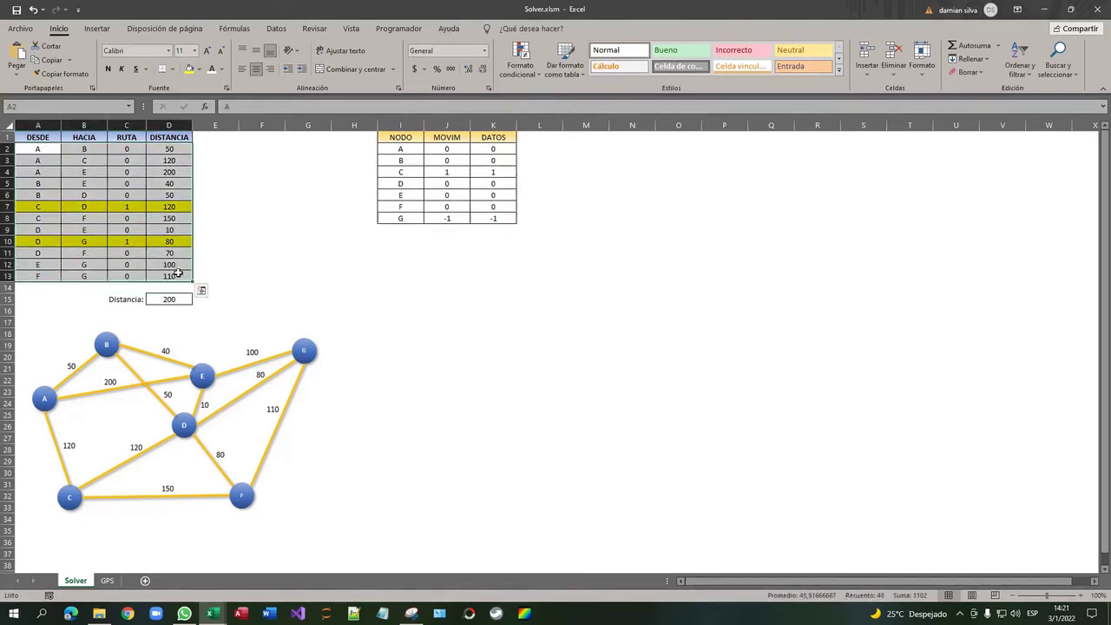
{"action": "left_click", "coordinate": [198, 70]}
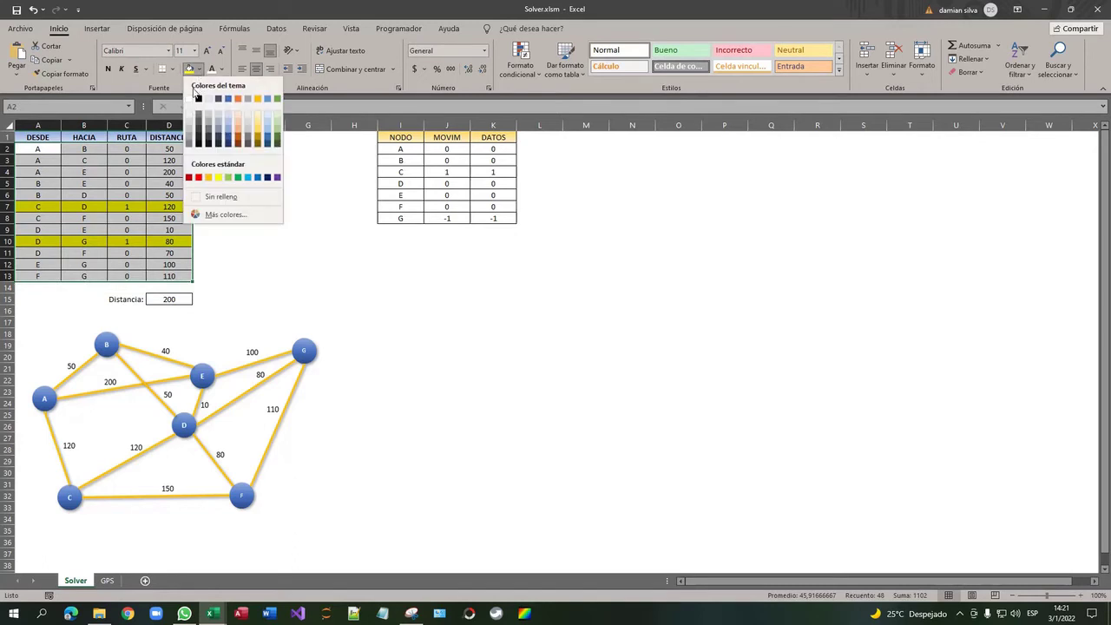
{"action": "left_click", "coordinate": [189, 98]}
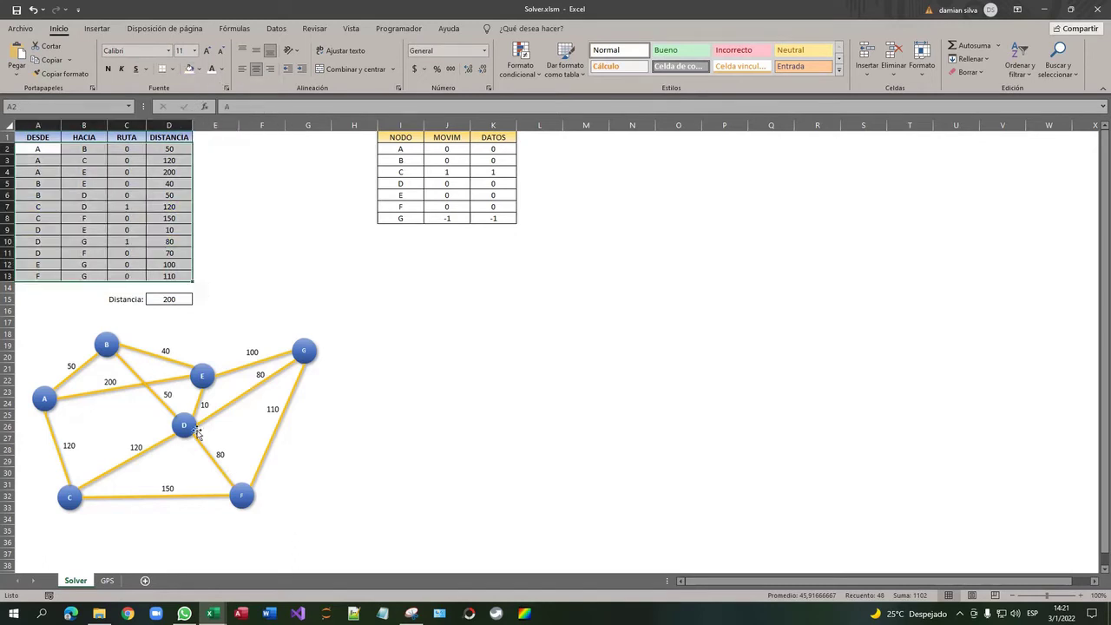
Step: Go through the DESDE and HACIA entries of the distance table to examine the possible node connections
{"action": "left_click", "coordinate": [28, 276]}
{"action": "left_click", "coordinate": [40, 151]}
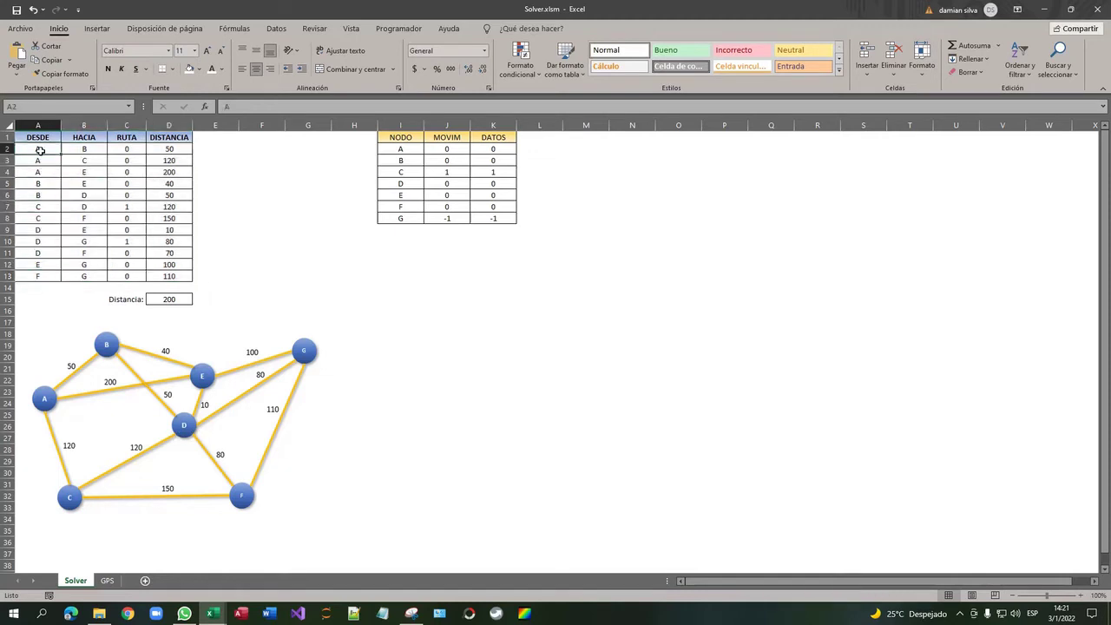
{"action": "left_click", "coordinate": [87, 160]}
{"action": "left_click", "coordinate": [45, 163]}
{"action": "left_click", "coordinate": [79, 180]}
{"action": "left_click", "coordinate": [45, 184]}
{"action": "left_click", "coordinate": [82, 193]}
{"action": "left_click", "coordinate": [48, 196]}
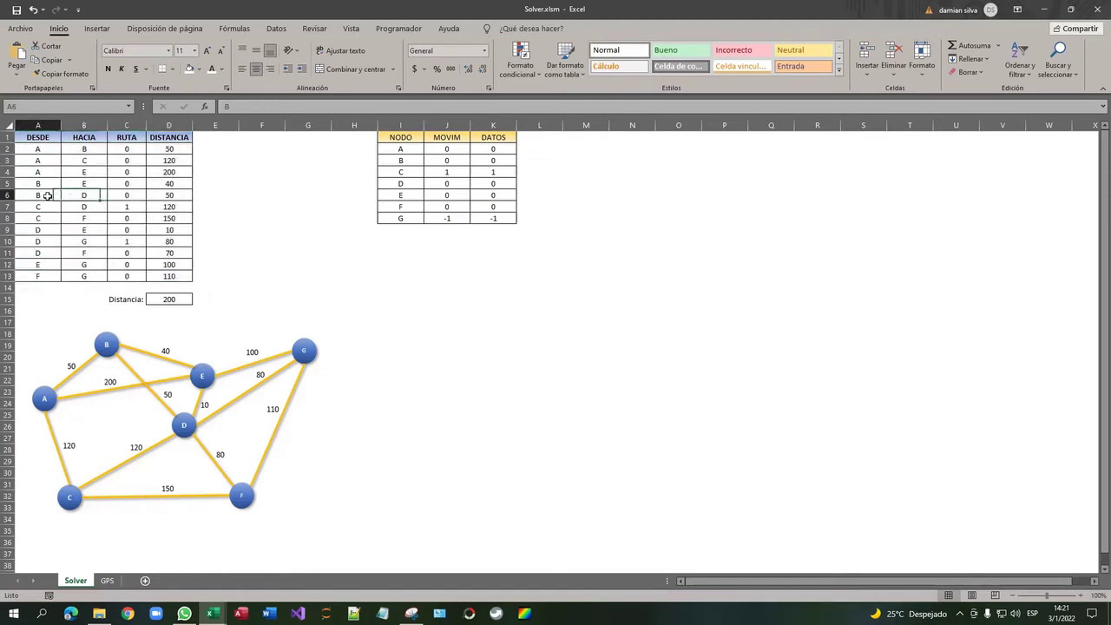
{"action": "left_click", "coordinate": [83, 206]}
{"action": "left_click", "coordinate": [52, 218]}
{"action": "left_click", "coordinate": [87, 230]}
{"action": "left_click", "coordinate": [48, 242]}
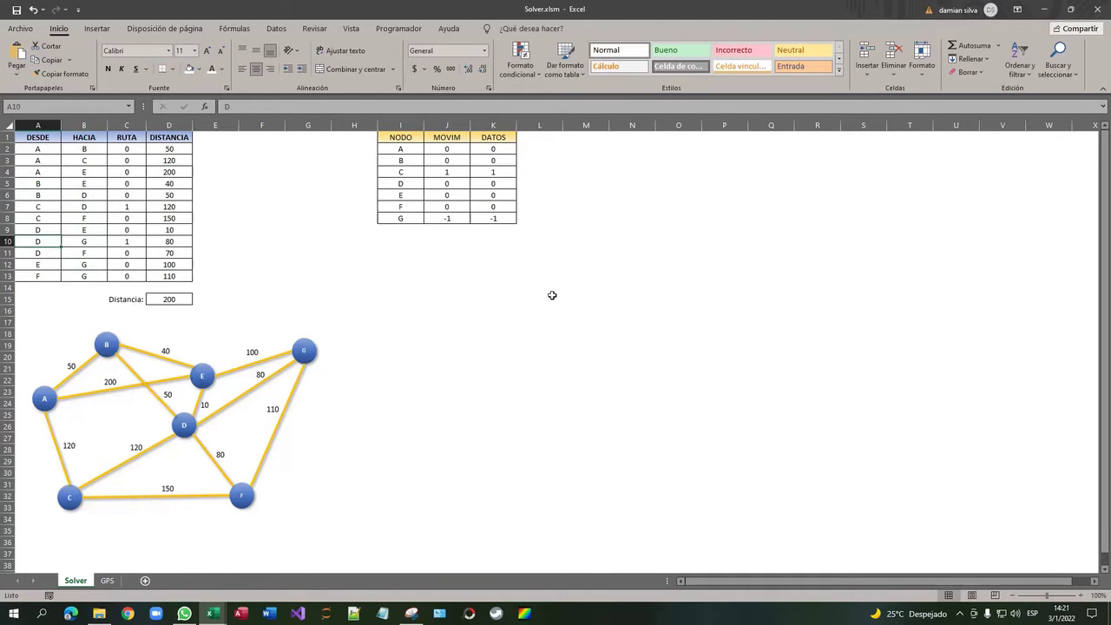
Step: Set the DATOS value of node C to 0 and enter b for node D
{"action": "left_click", "coordinate": [484, 173]}
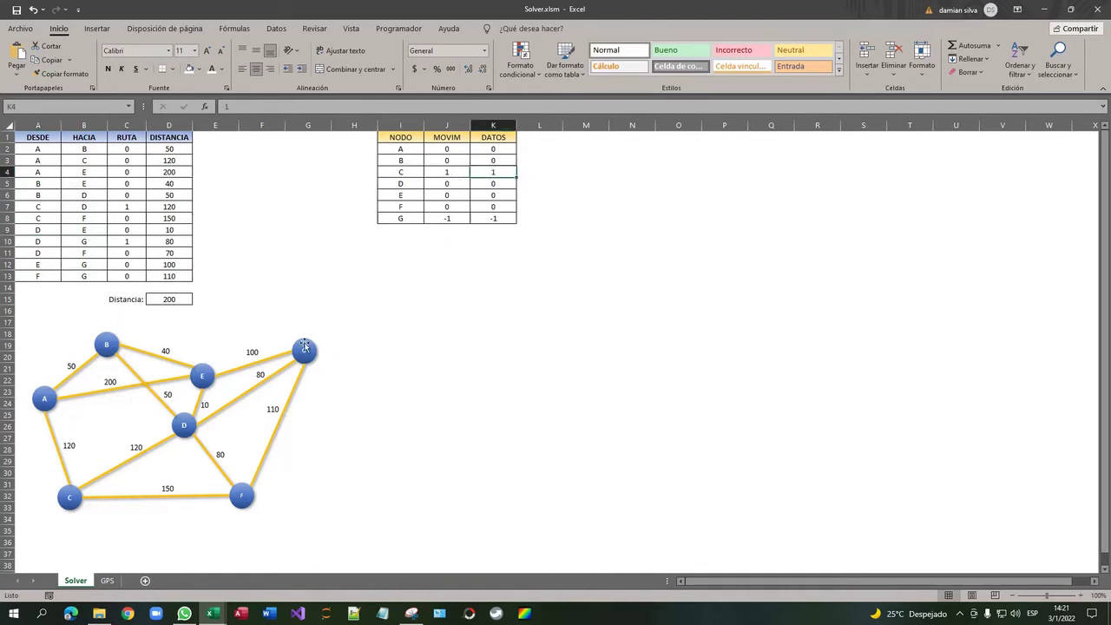
{"action": "type", "text": "0"}
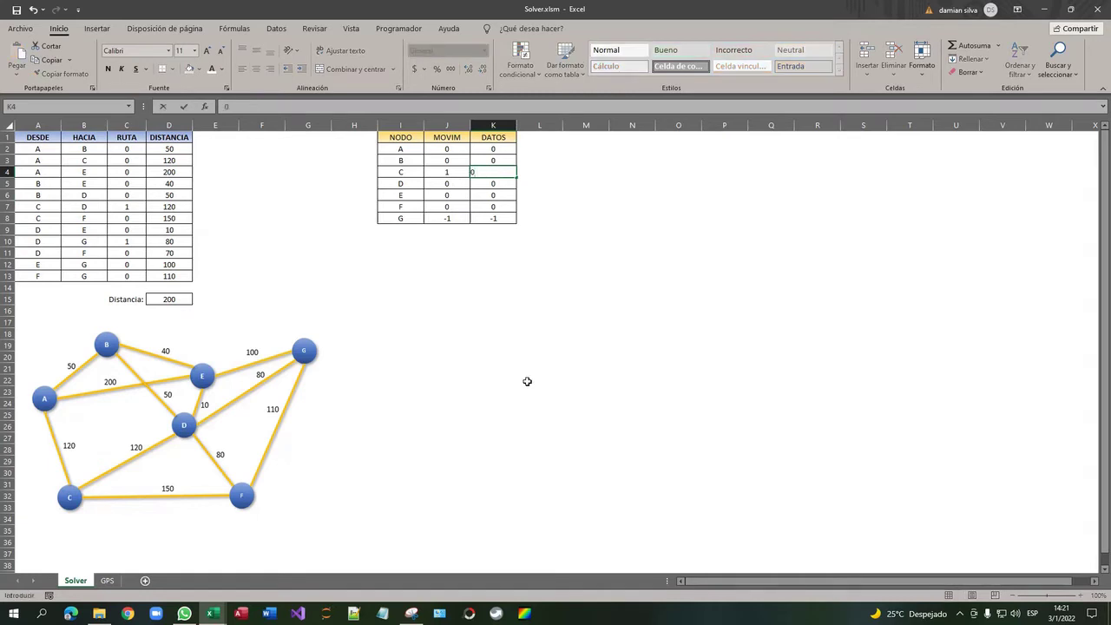
{"action": "key", "text": "Return"}
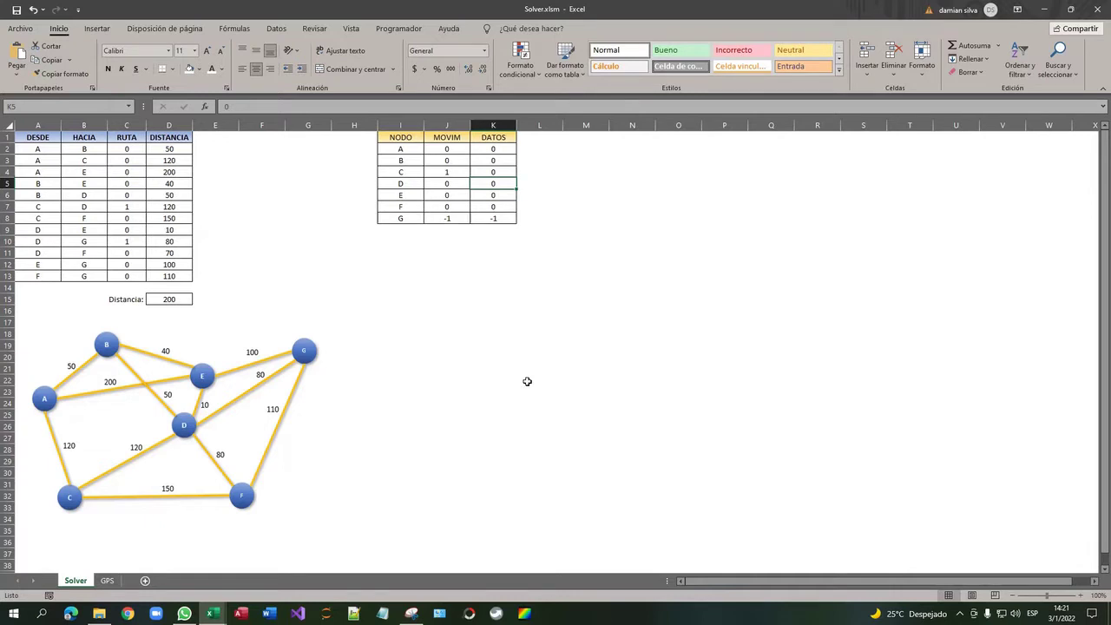
{"action": "type", "text": "b"}
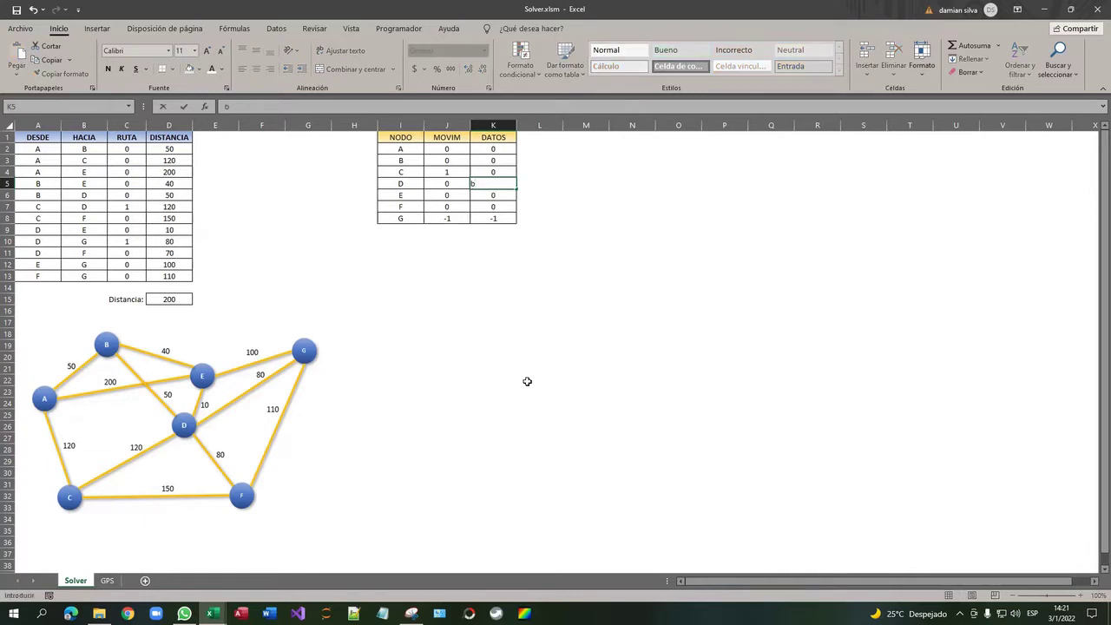
{"action": "key", "text": "Return"}
Step: Set the DATOS value of node G to 0 and that of node F to -1
{"action": "key", "text": "Down"}
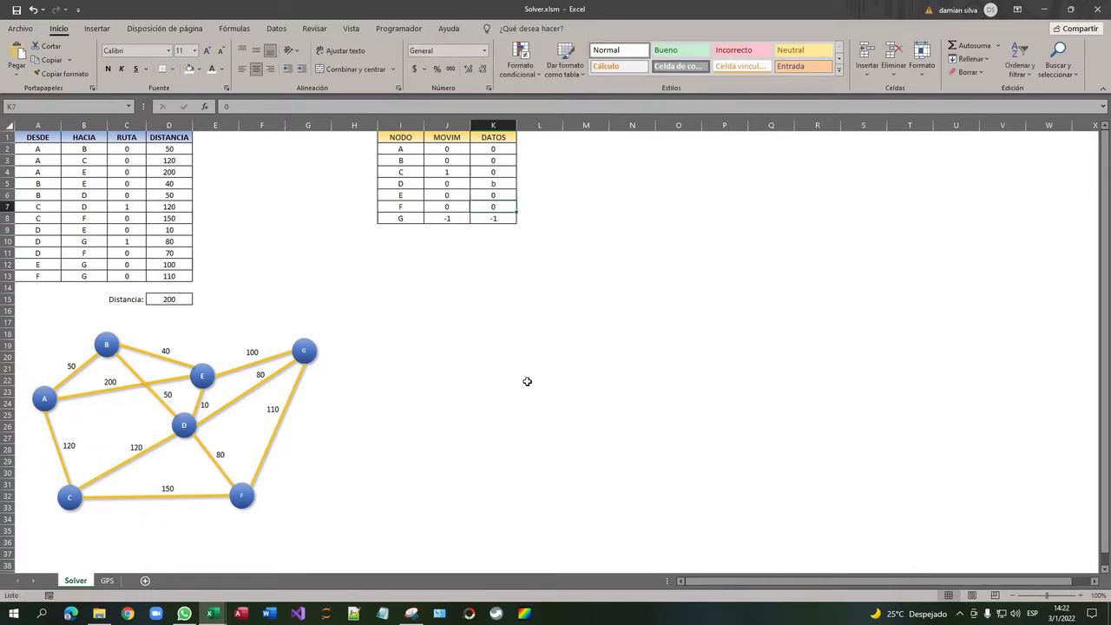
{"action": "key", "text": "Down"}
{"action": "type", "text": "0"}
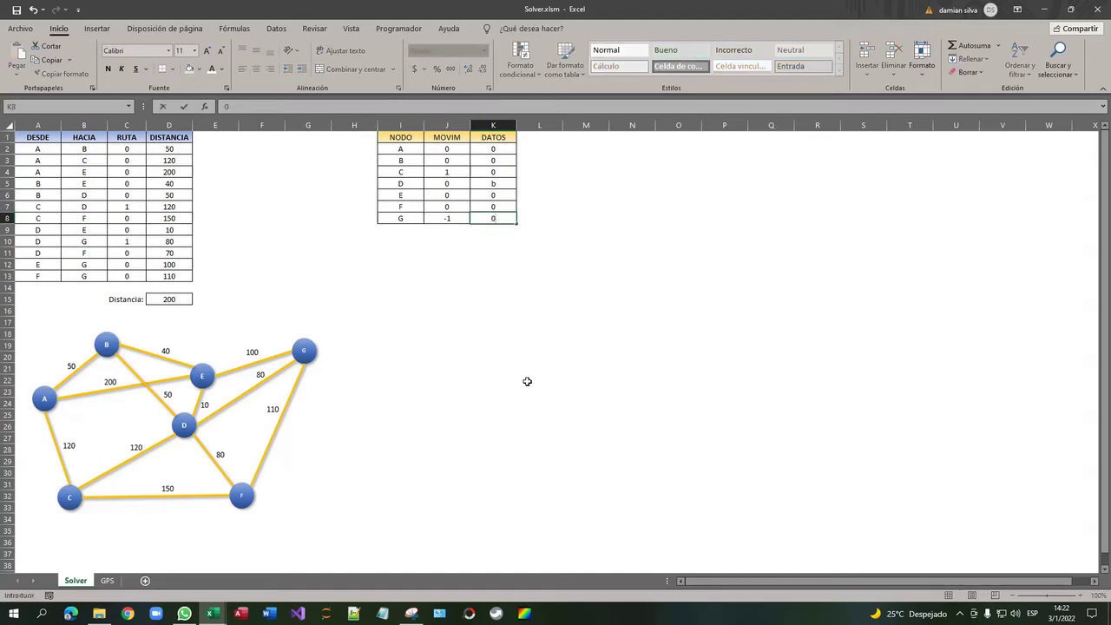
{"action": "key", "text": "Up"}
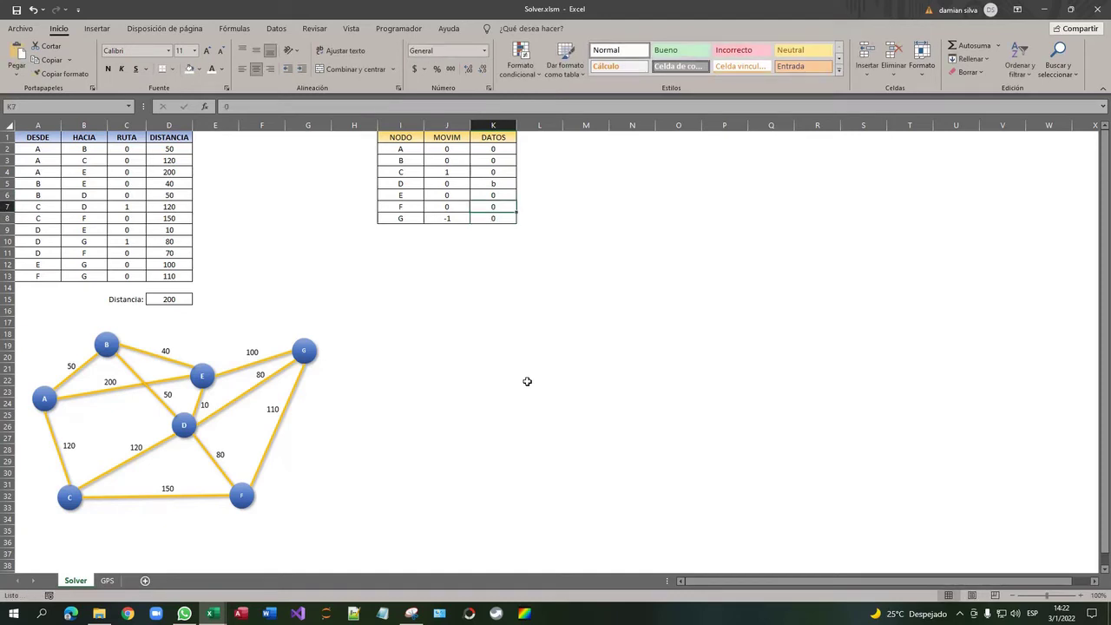
{"action": "type", "text": "-1"}
{"action": "key", "text": "ctrl+Return"}
Step: Reset all RUTA values in C2:C13 to 0 by copying down the value of the A–B row
{"action": "left_click", "coordinate": [126, 149]}
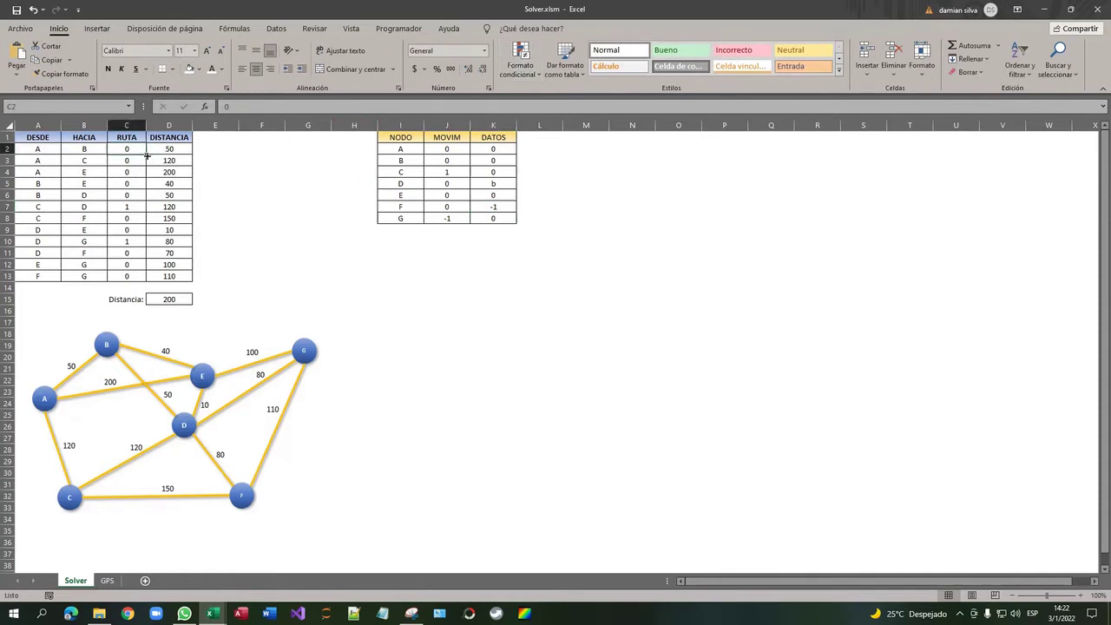
{"action": "left_click_drag", "start_coordinate": [148, 156], "coordinate": [146, 283]}
{"action": "left_click", "coordinate": [130, 197]}
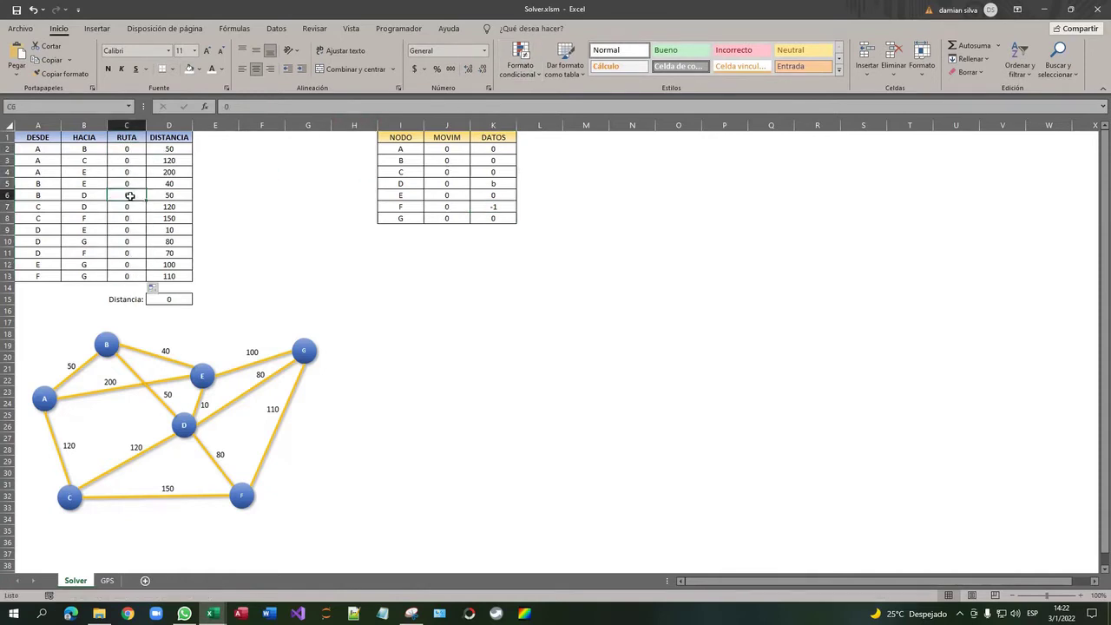
{"action": "left_click", "coordinate": [135, 171]}
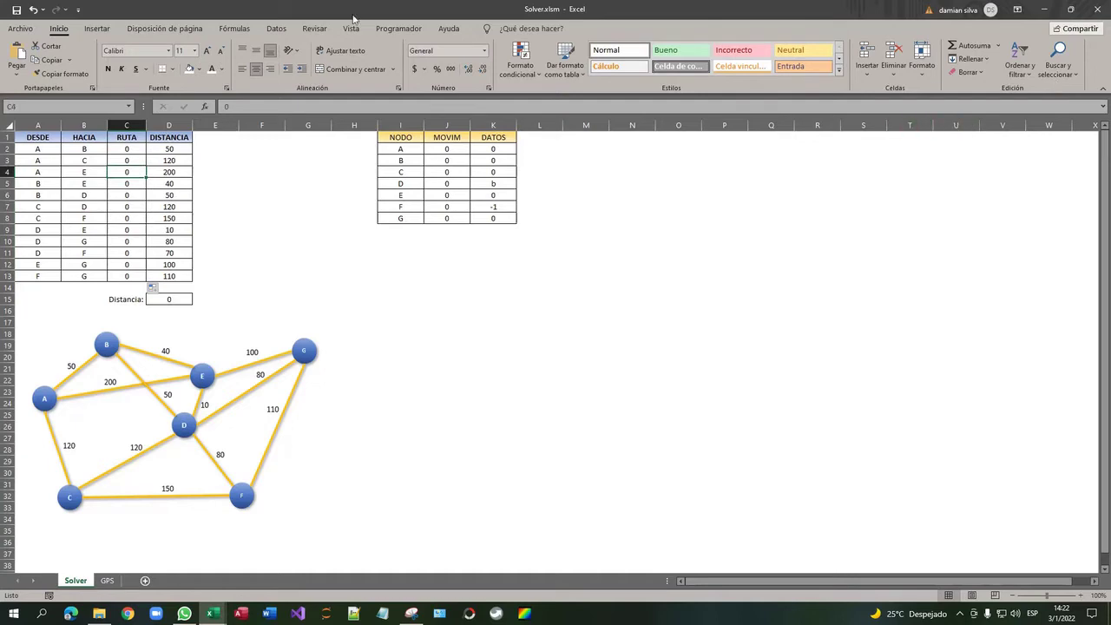
Step: Try to run Solver with the current DATOS values and accept its result
{"action": "left_click", "coordinate": [277, 28]}
{"action": "left_click", "coordinate": [1012, 67]}
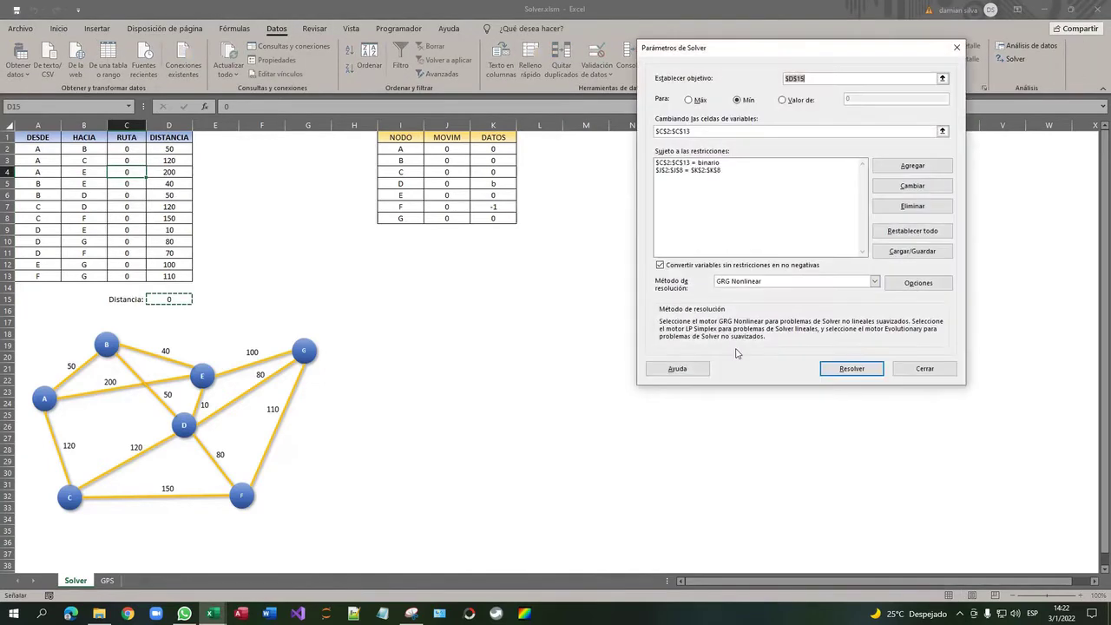
{"action": "left_click", "coordinate": [847, 366]}
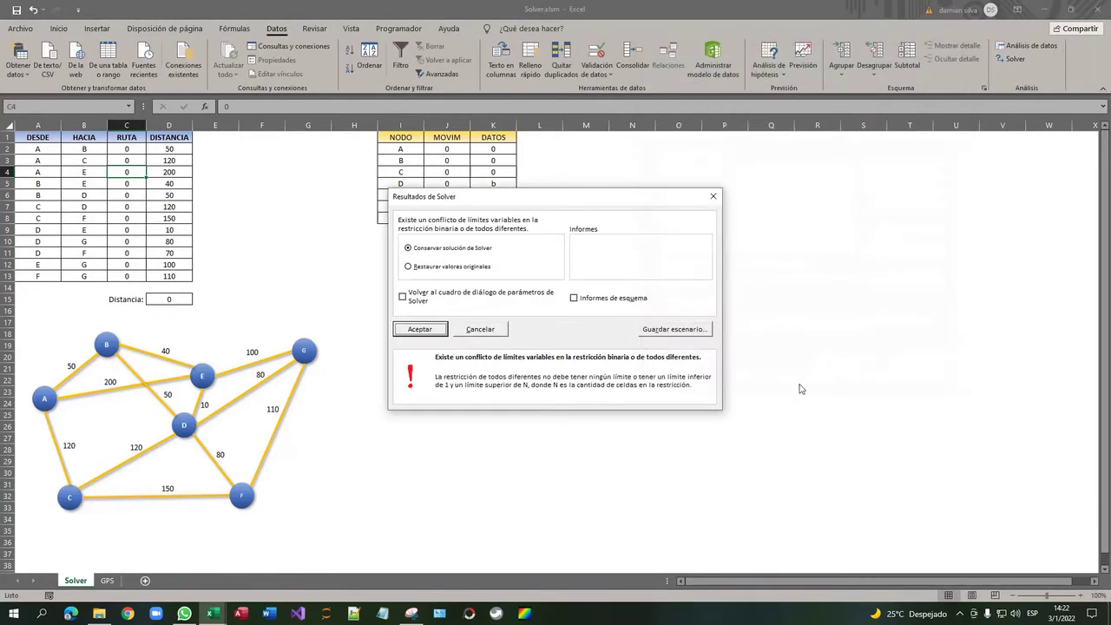
{"action": "left_click", "coordinate": [420, 329]}
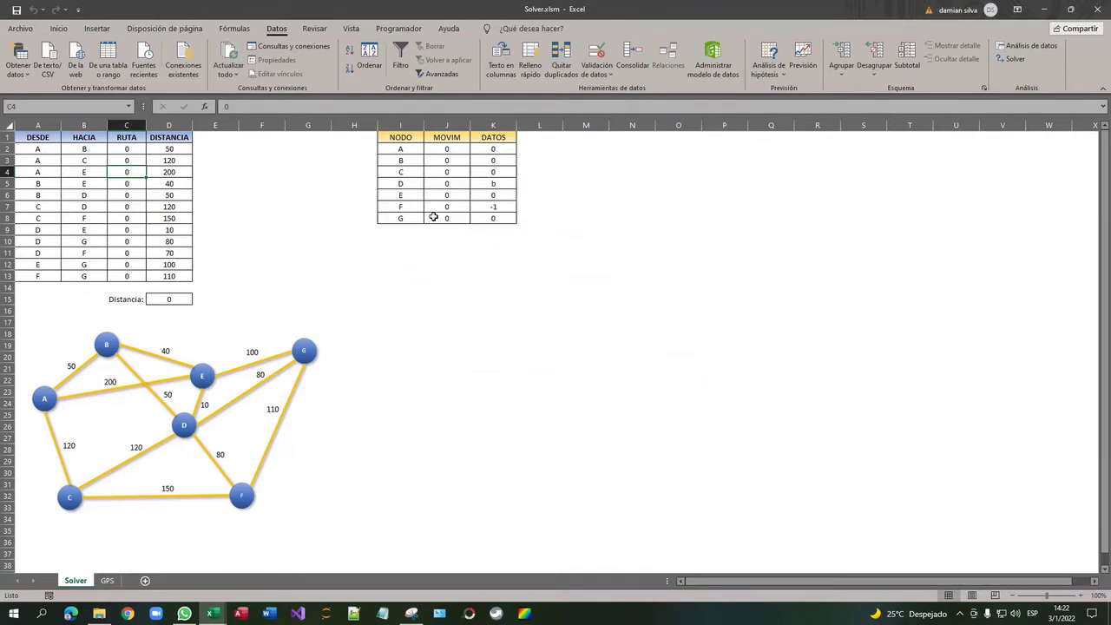
Step: Replace the b in the DATOS column of node D with 1 and check the value of node F
{"action": "left_click", "coordinate": [507, 185]}
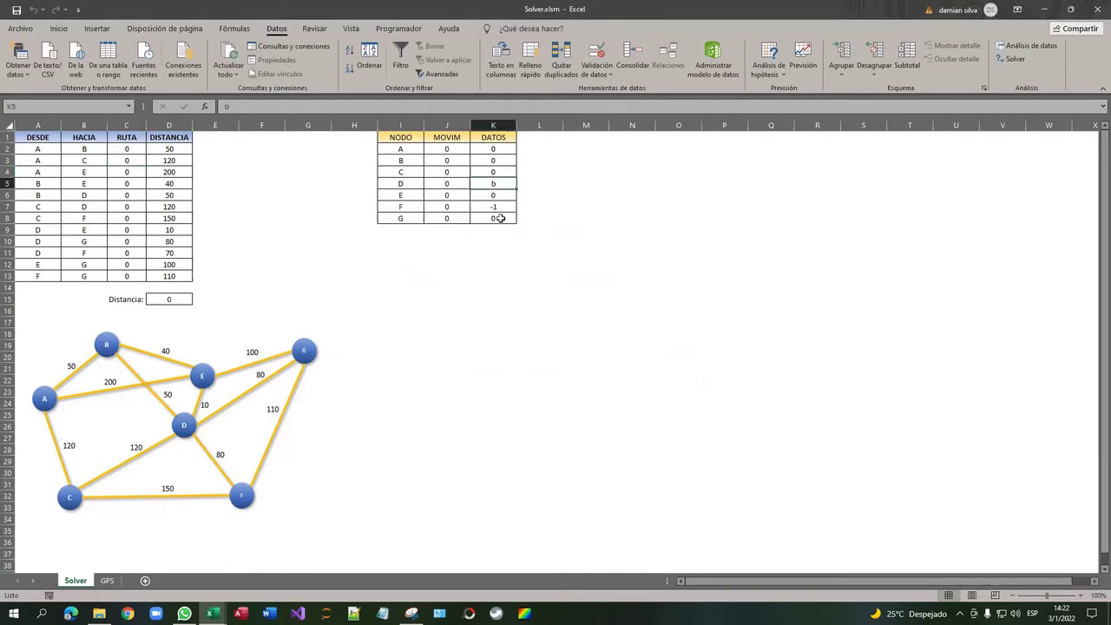
{"action": "type", "text": "0"}
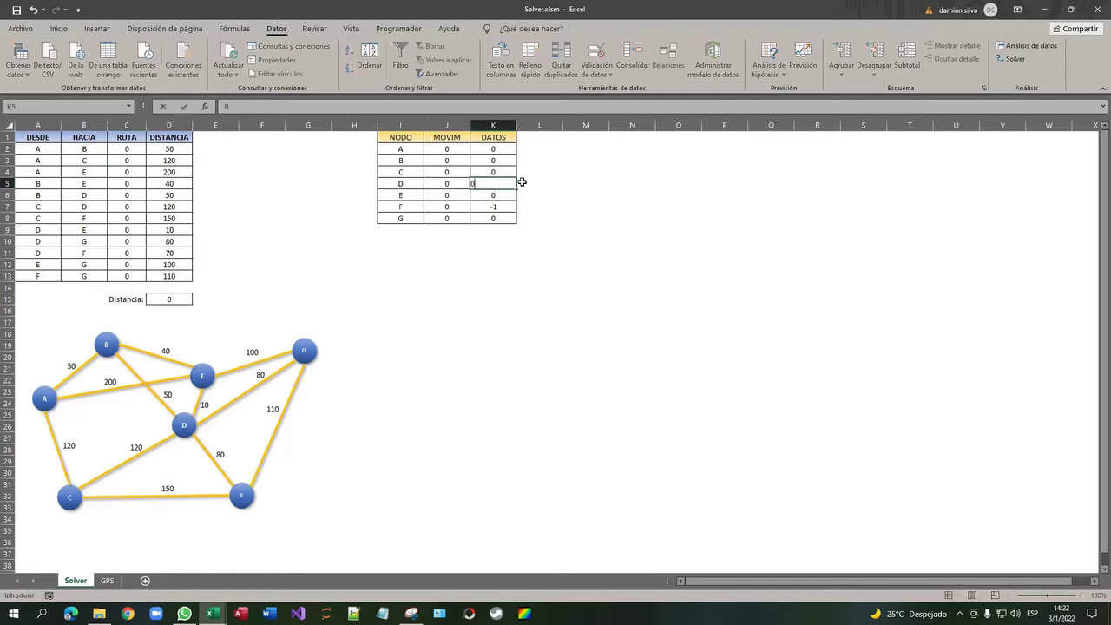
{"action": "key", "text": "ctrl+Return"}
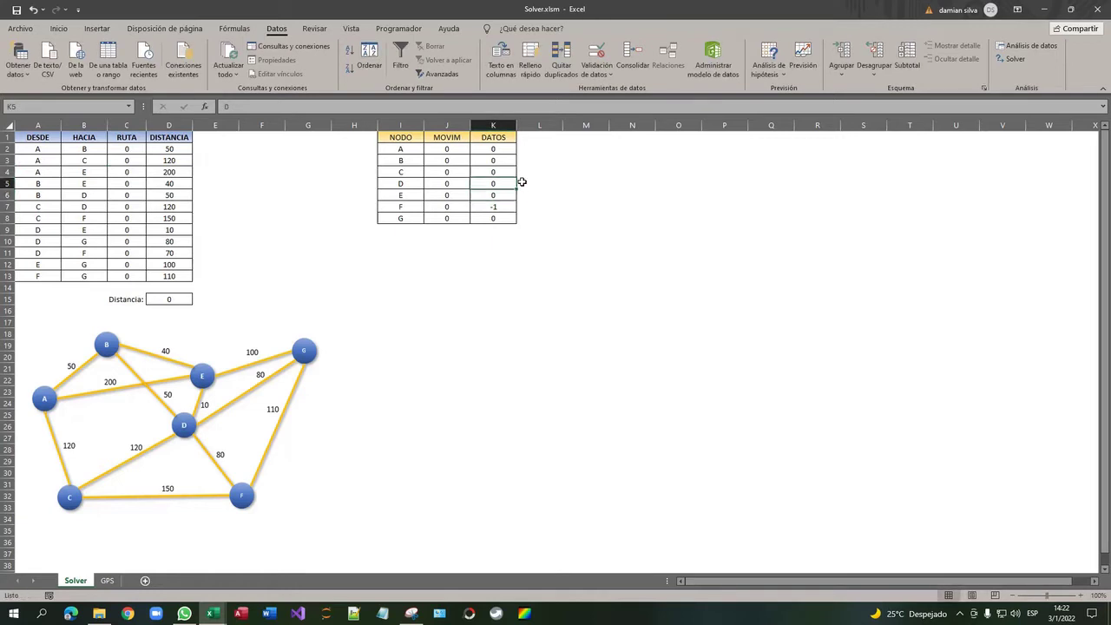
{"action": "type", "text": "1"}
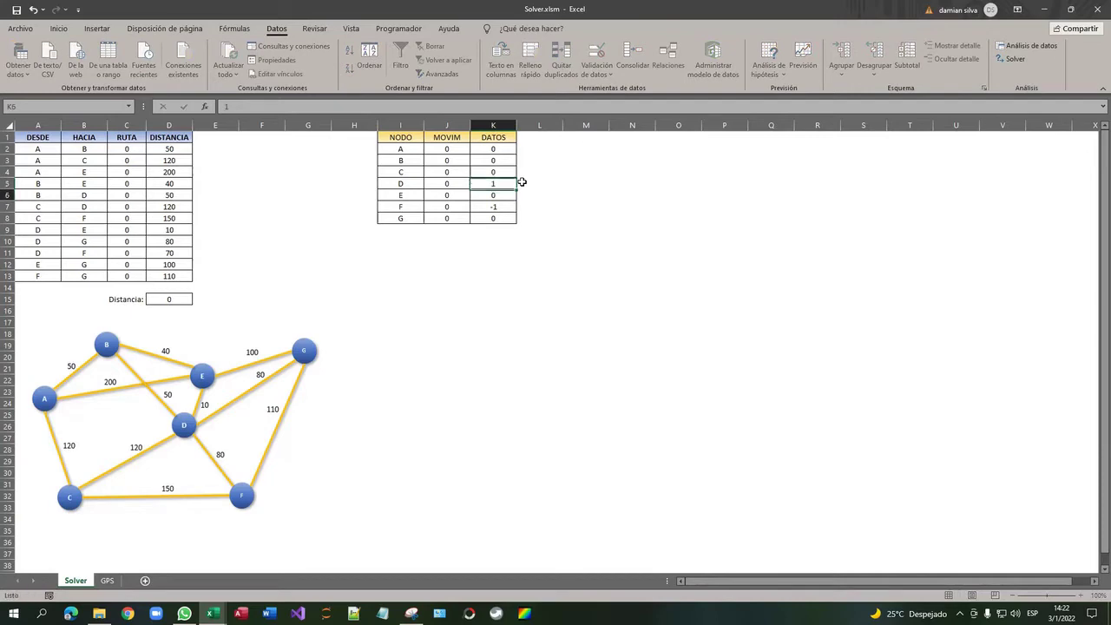
{"action": "key", "text": "ctrl+Return"}
{"action": "left_click", "coordinate": [509, 205]}
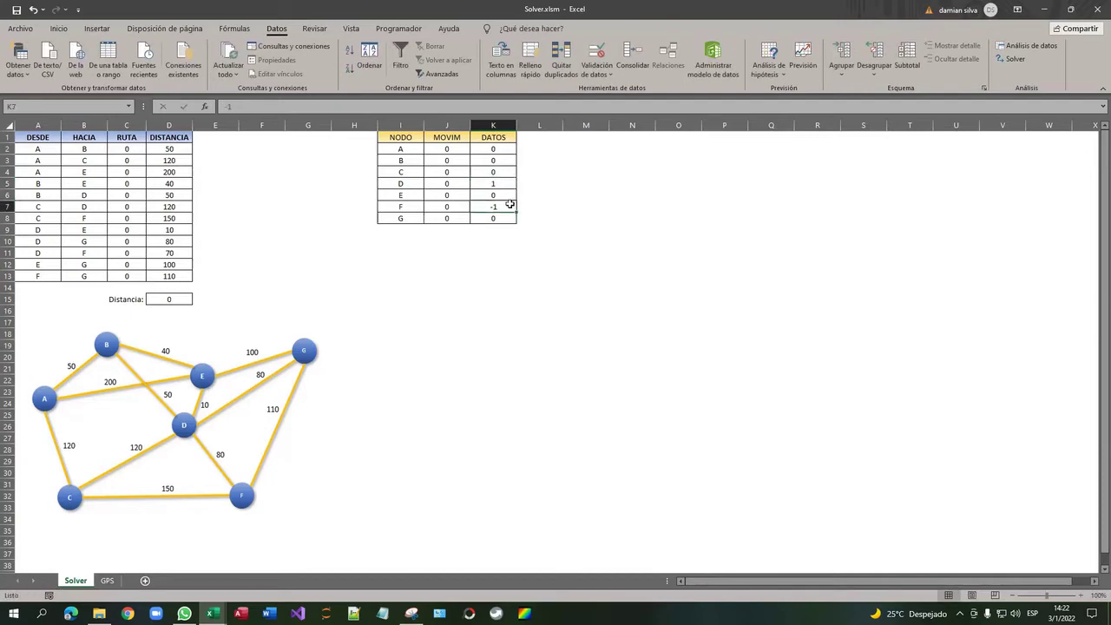
Step: Solve the route from D to F with Solver, keep the solution, and review the total distance and the D–F row
{"action": "left_click", "coordinate": [1011, 59]}
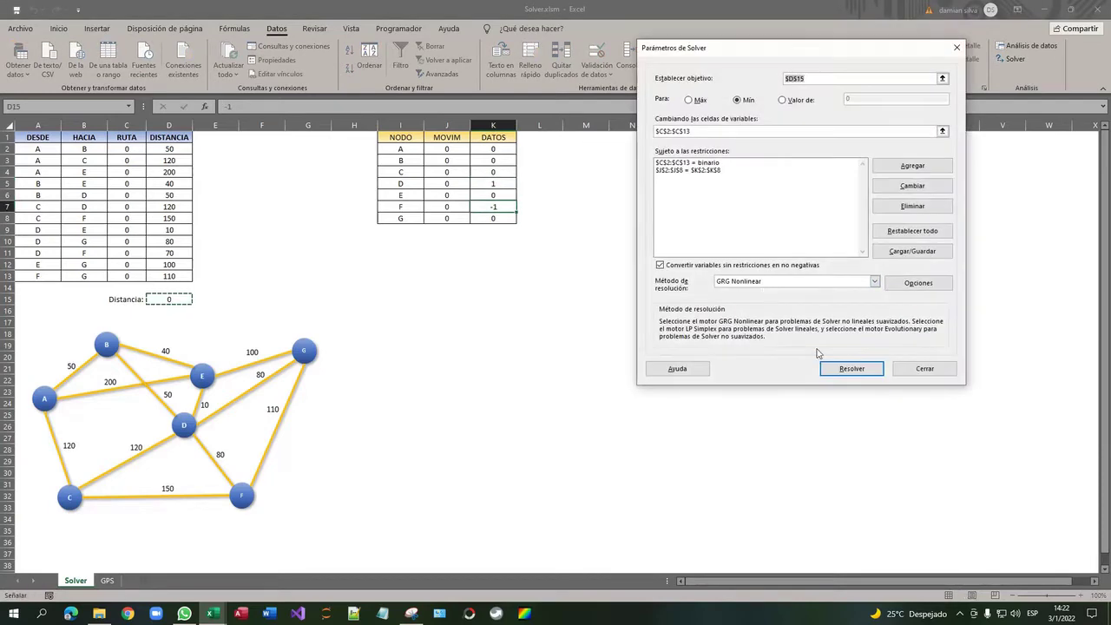
{"action": "left_click", "coordinate": [836, 371]}
{"action": "left_click", "coordinate": [420, 330]}
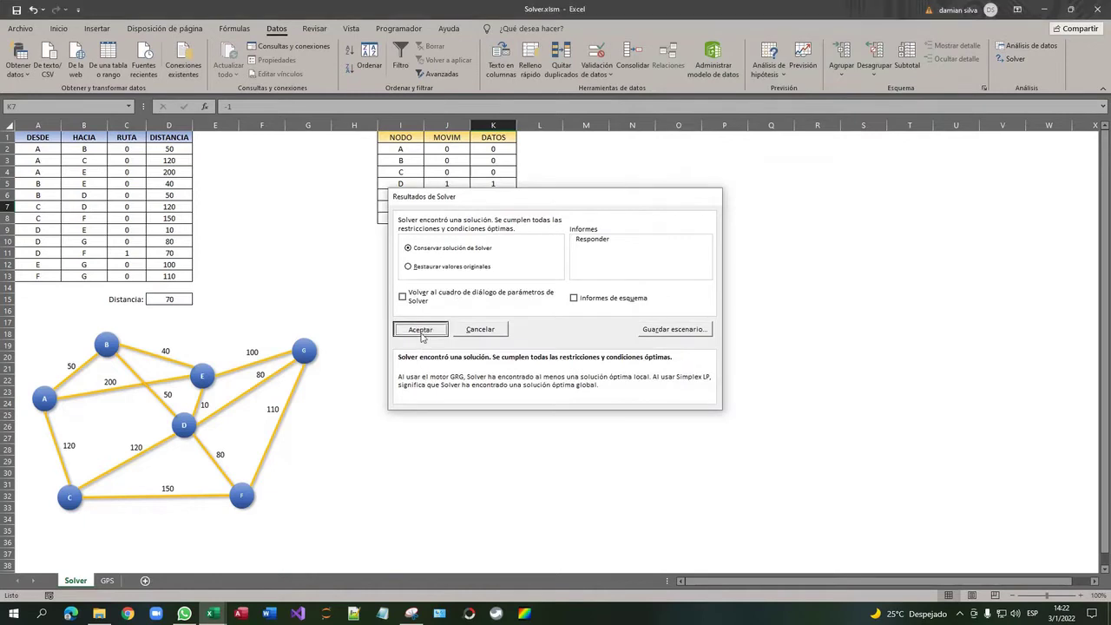
{"action": "left_click", "coordinate": [185, 300]}
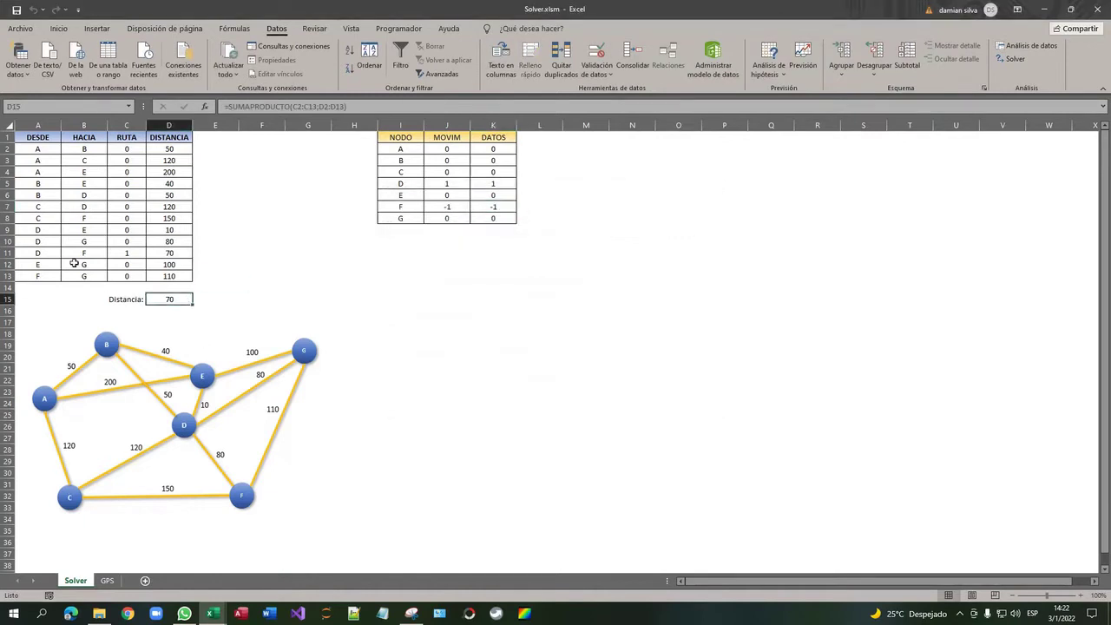
{"action": "left_click_drag", "start_coordinate": [31, 253], "coordinate": [171, 256]}
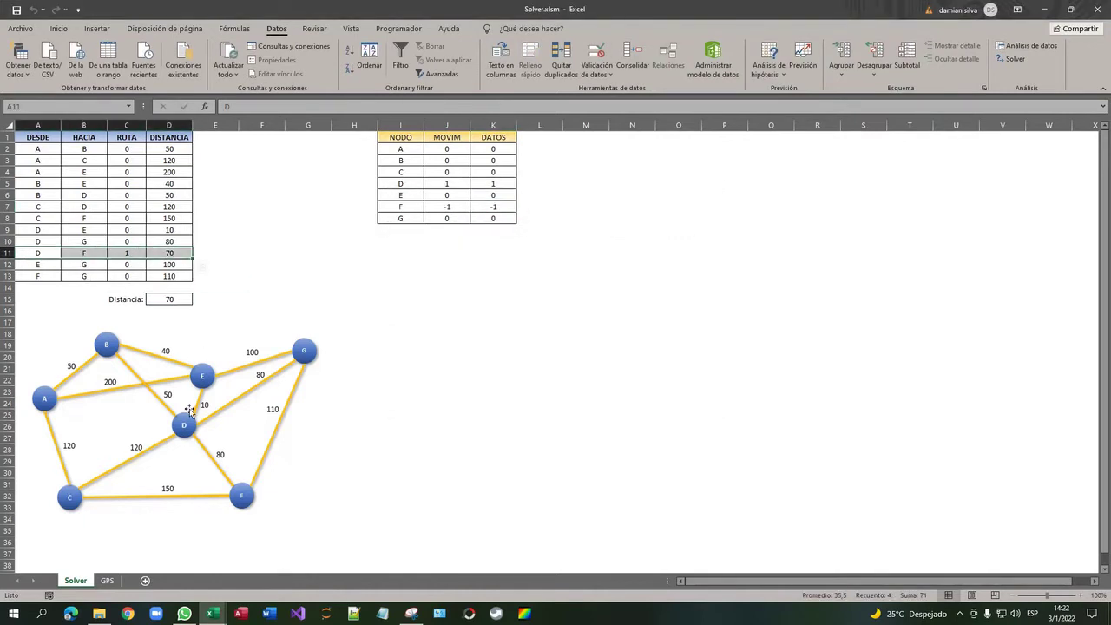
Step: Ungroup the inner group of the network diagram and regroup its shapes
{"action": "left_click", "coordinate": [230, 469]}
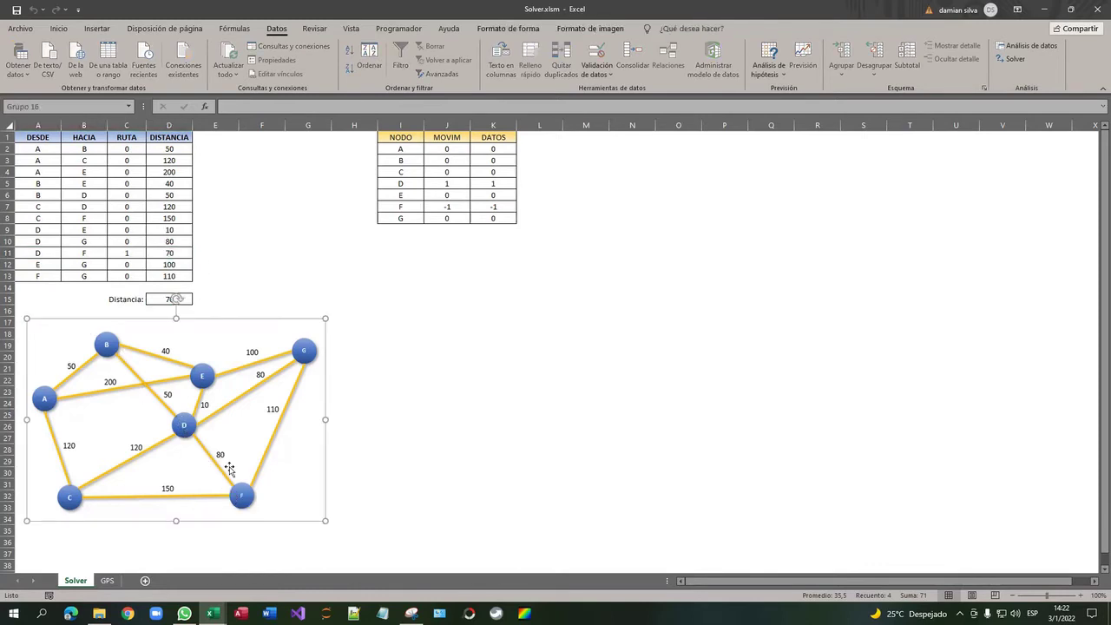
{"action": "left_click", "coordinate": [229, 469]}
{"action": "right_click", "coordinate": [256, 469]}
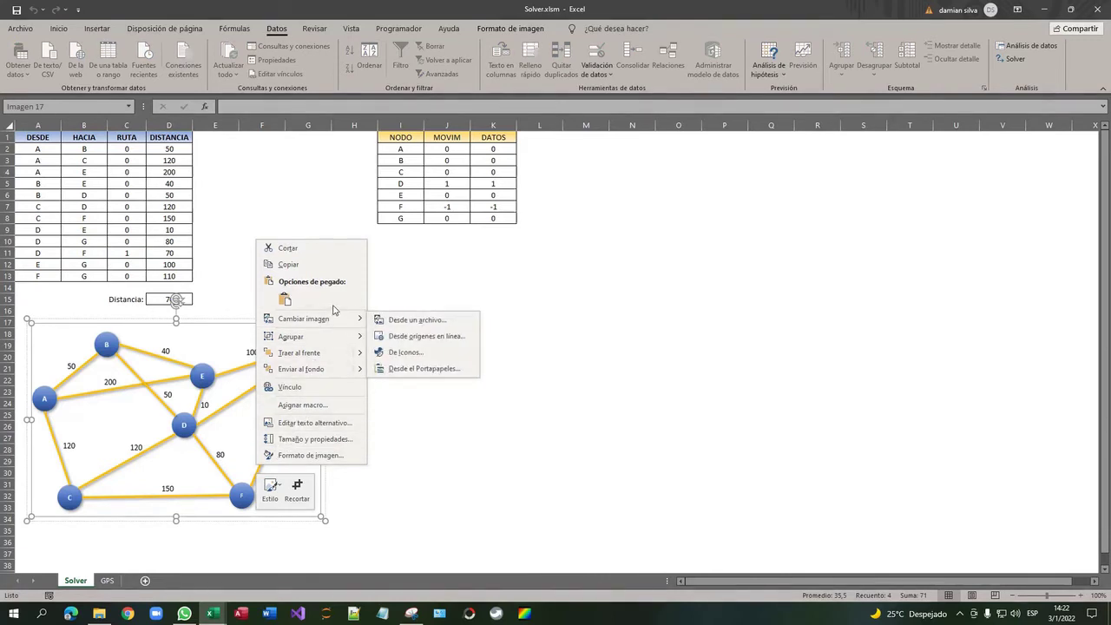
{"action": "mouse_move", "coordinate": [325, 342]}
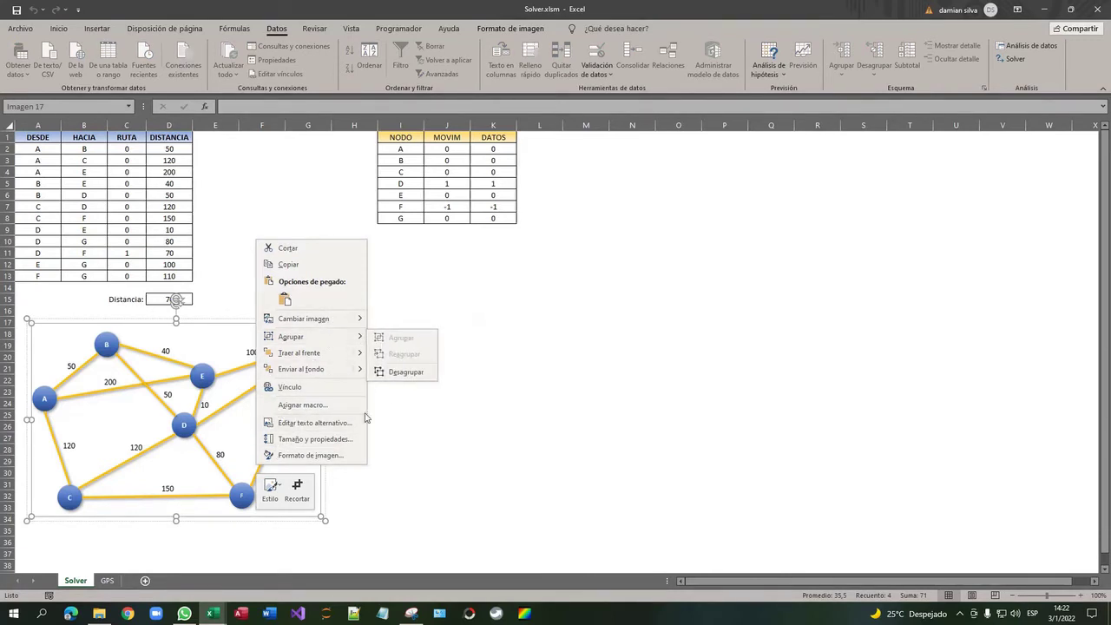
{"action": "left_click", "coordinate": [398, 372]}
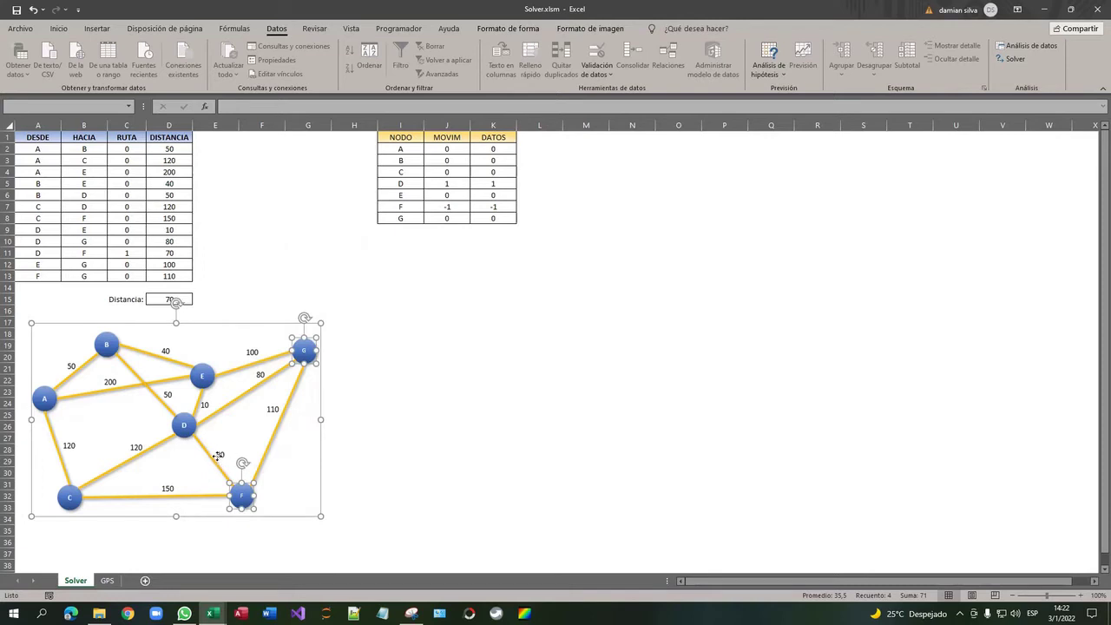
{"action": "right_click", "coordinate": [291, 448]}
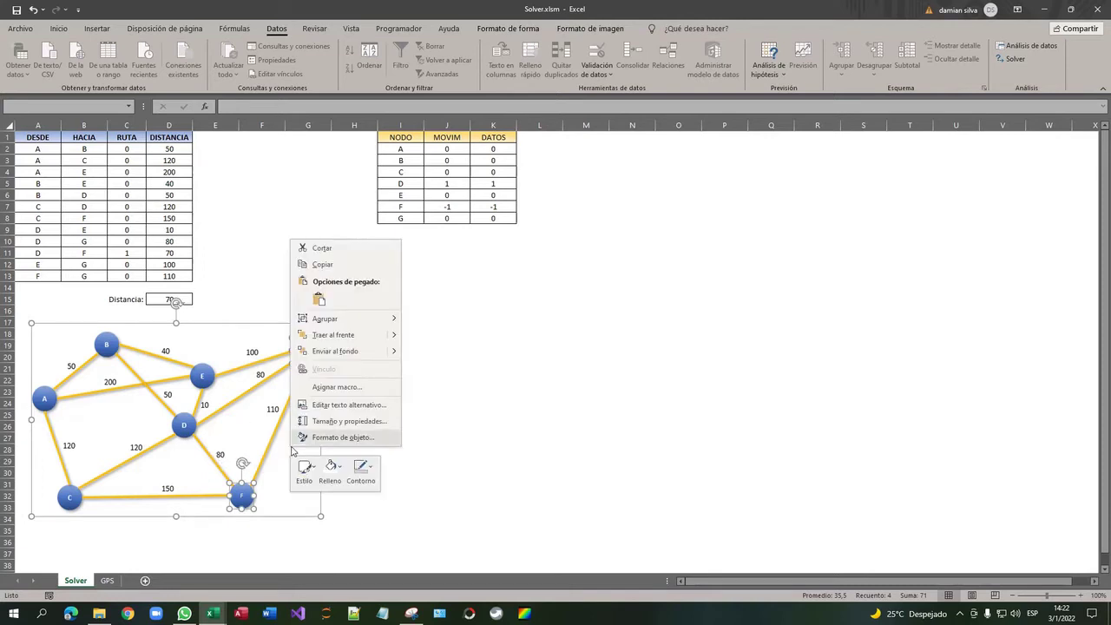
{"action": "mouse_move", "coordinate": [354, 323]}
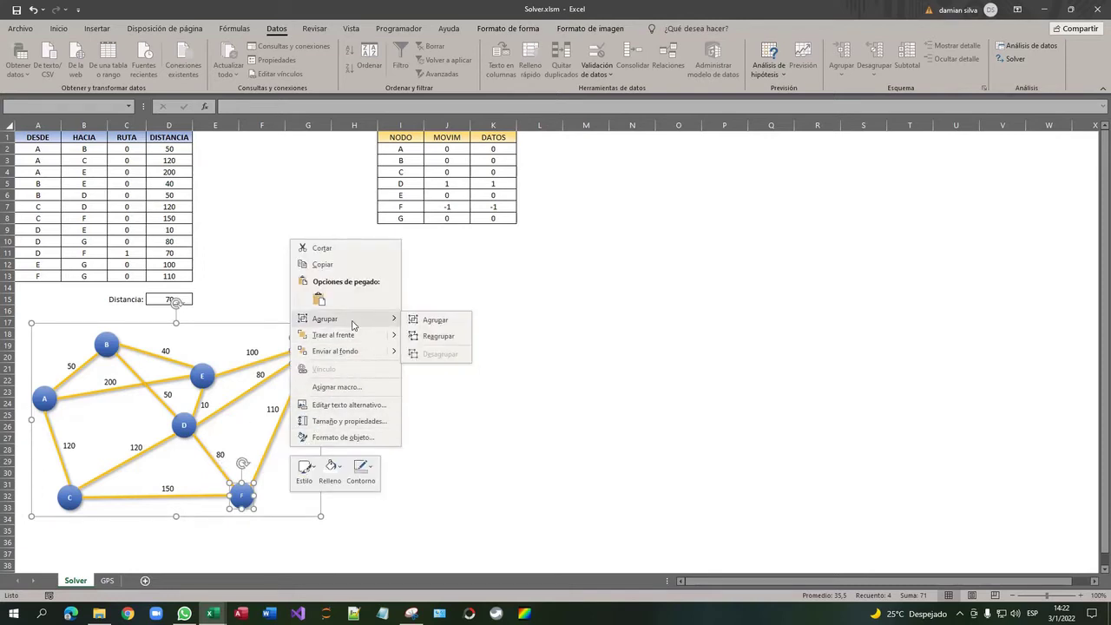
{"action": "left_click", "coordinate": [436, 338]}
{"action": "left_click", "coordinate": [436, 335]}
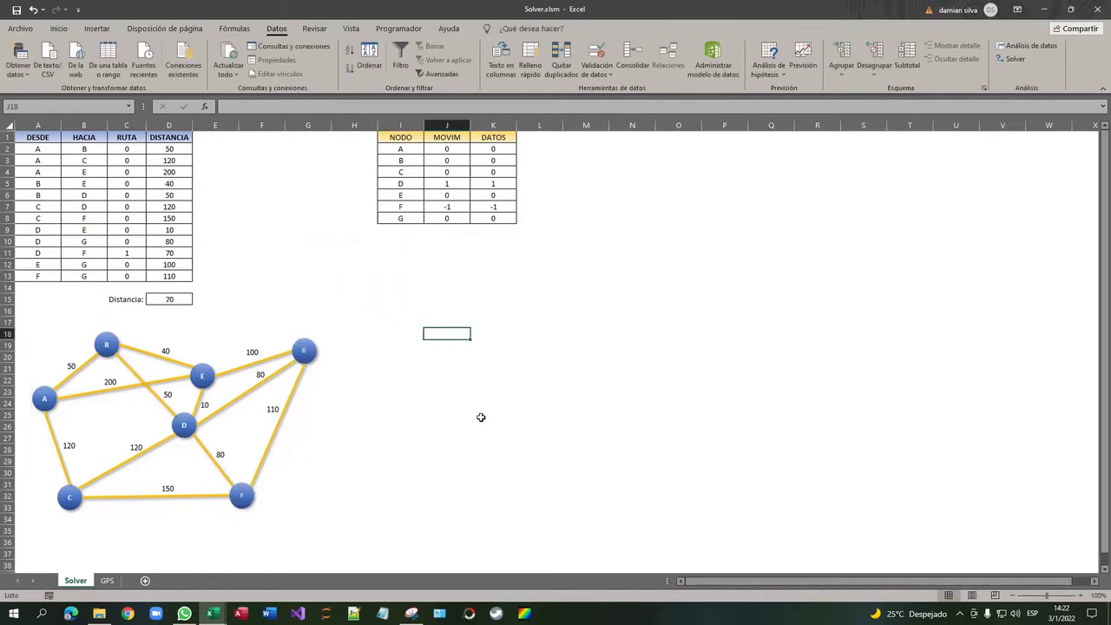
{"action": "left_click", "coordinate": [117, 221]}
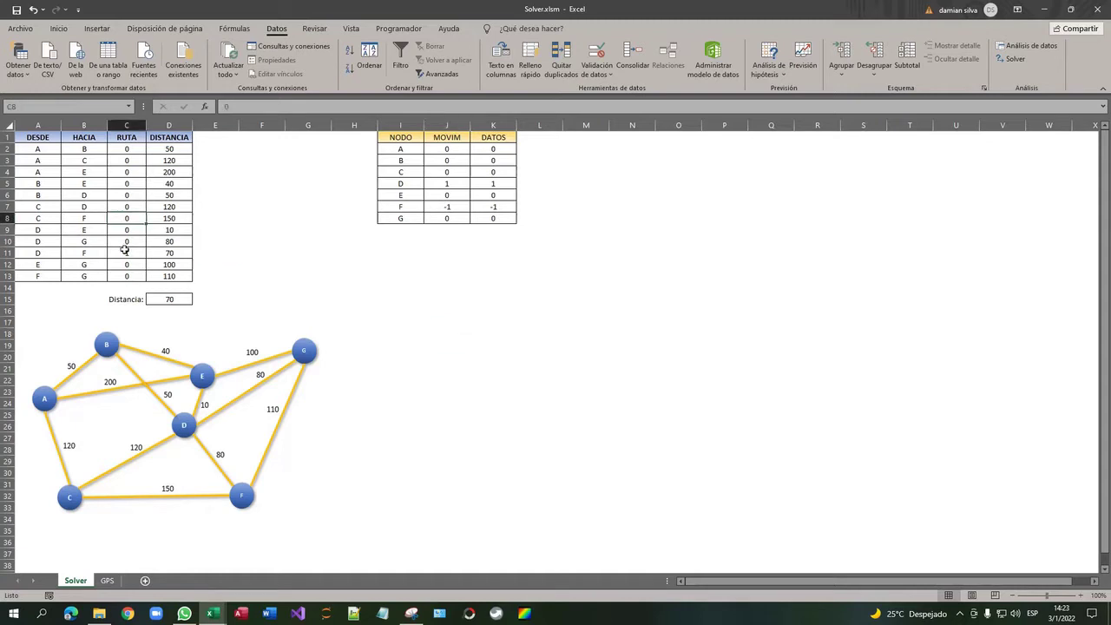
{"action": "left_click", "coordinate": [126, 252]}
{"action": "left_click", "coordinate": [127, 287]}
{"action": "left_click", "coordinate": [127, 241]}
{"action": "left_click", "coordinate": [132, 194]}
{"action": "left_click", "coordinate": [127, 241]}
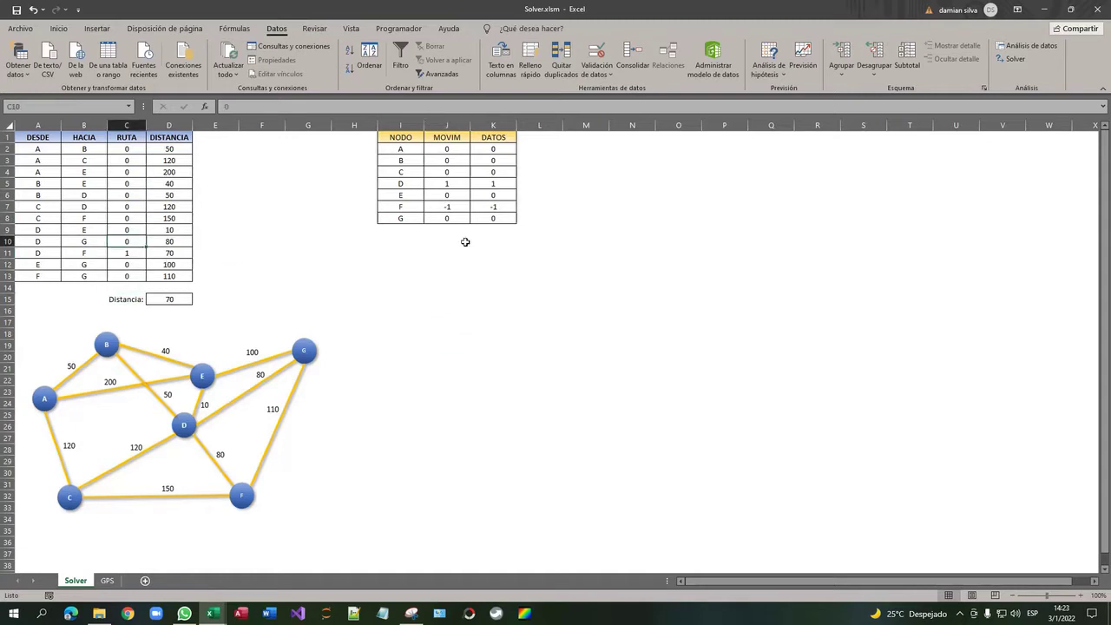
Step: Reset the DATOS values of nodes D and F to 0
{"action": "left_click", "coordinate": [493, 207]}
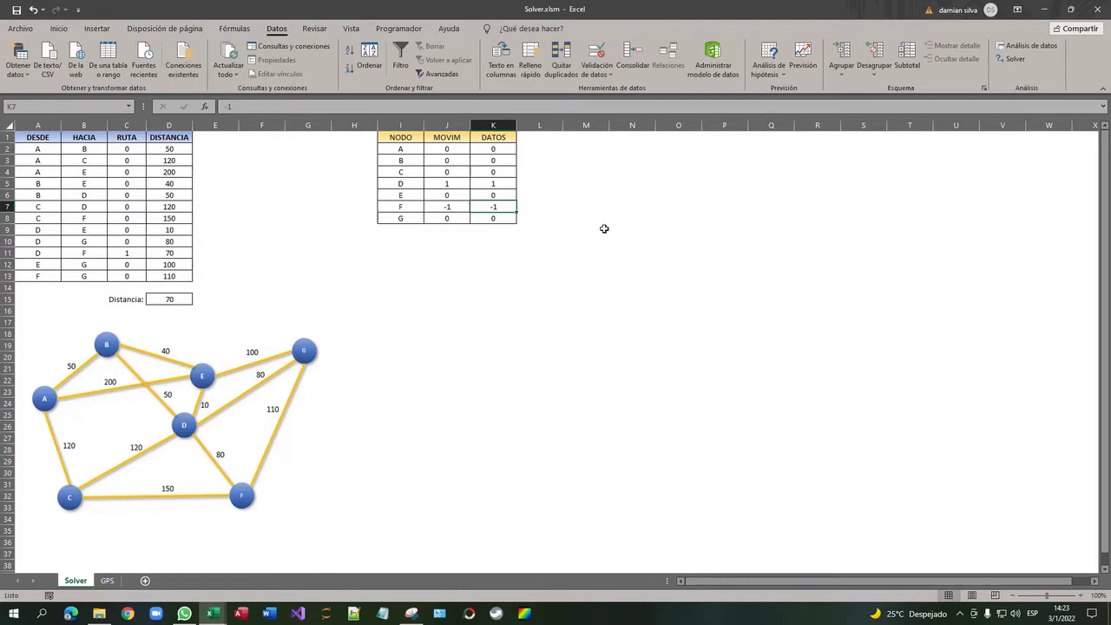
{"action": "key", "text": "Up"}
{"action": "key", "text": "Up"}
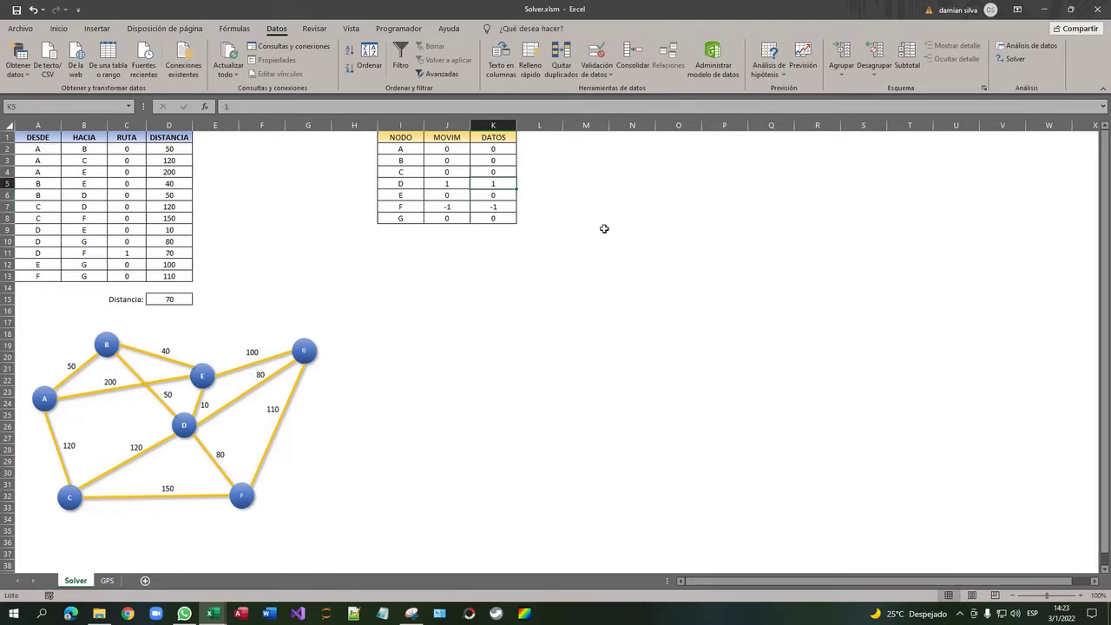
{"action": "type", "text": "0"}
{"action": "key", "text": "Return"}
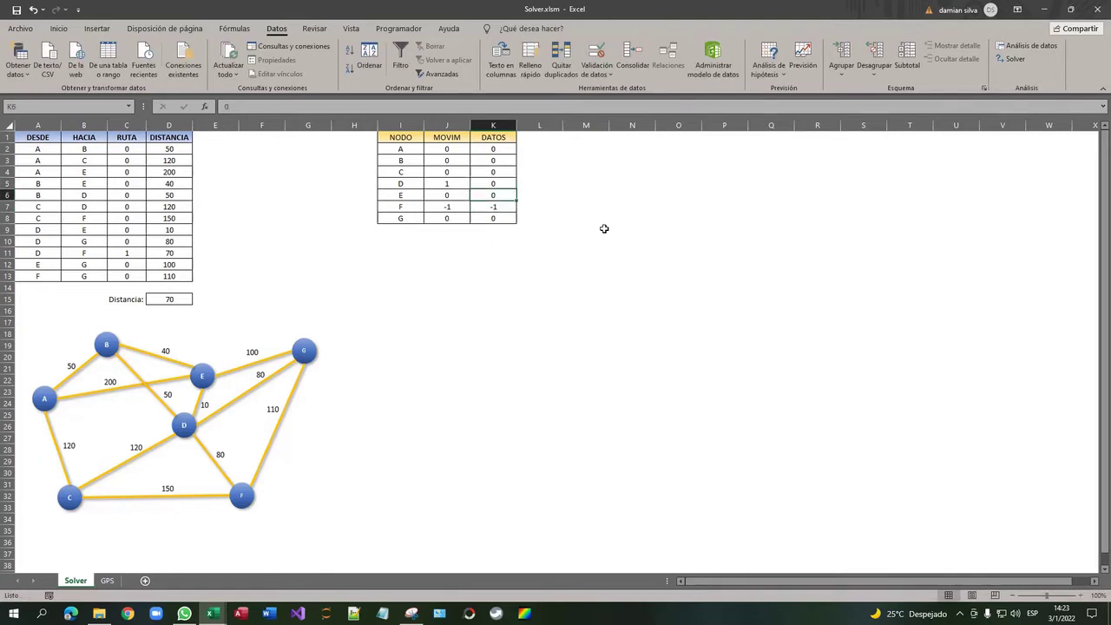
{"action": "key", "text": "Return"}
{"action": "type", "text": "0"}
{"action": "key", "text": "Return"}
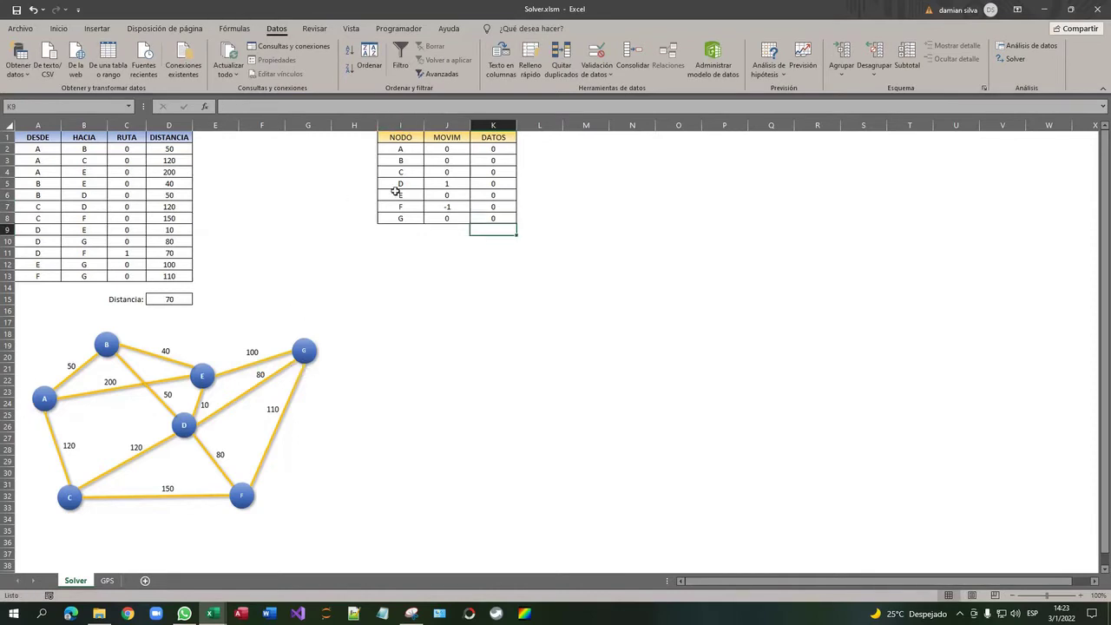
Step: Set the DATOS value of node G to 1 and that of node A to -1
{"action": "key", "text": "Up"}
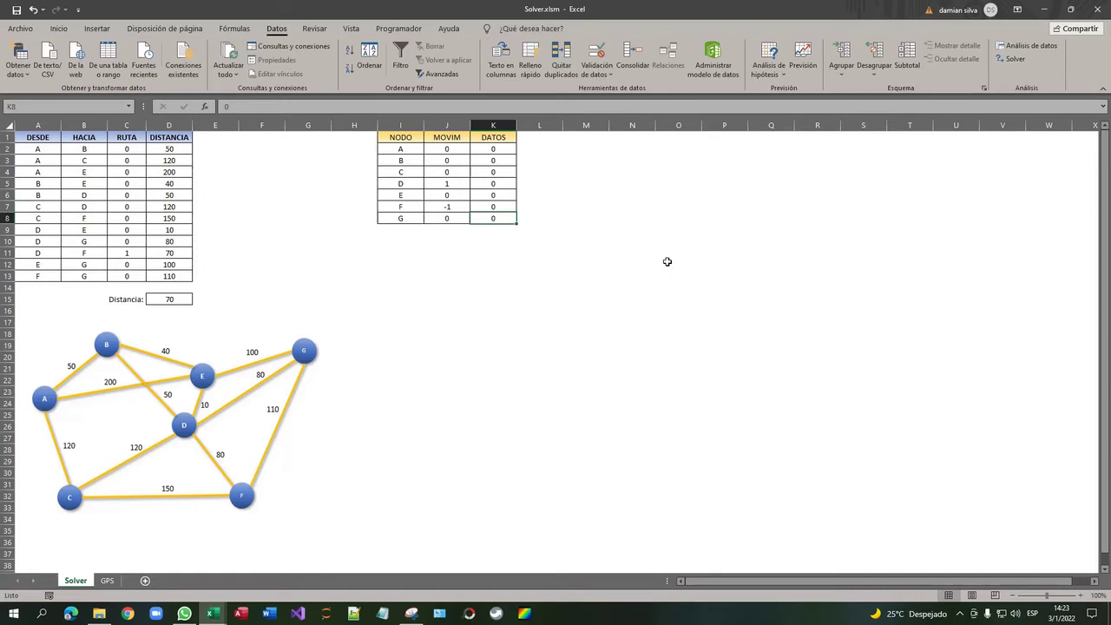
{"action": "type", "text": "1"}
{"action": "key", "text": "Up"}
{"action": "key", "text": "Up"}
{"action": "key", "text": "Up"}
{"action": "key", "text": "Up"}
{"action": "key", "text": "Up"}
{"action": "key", "text": "Up"}
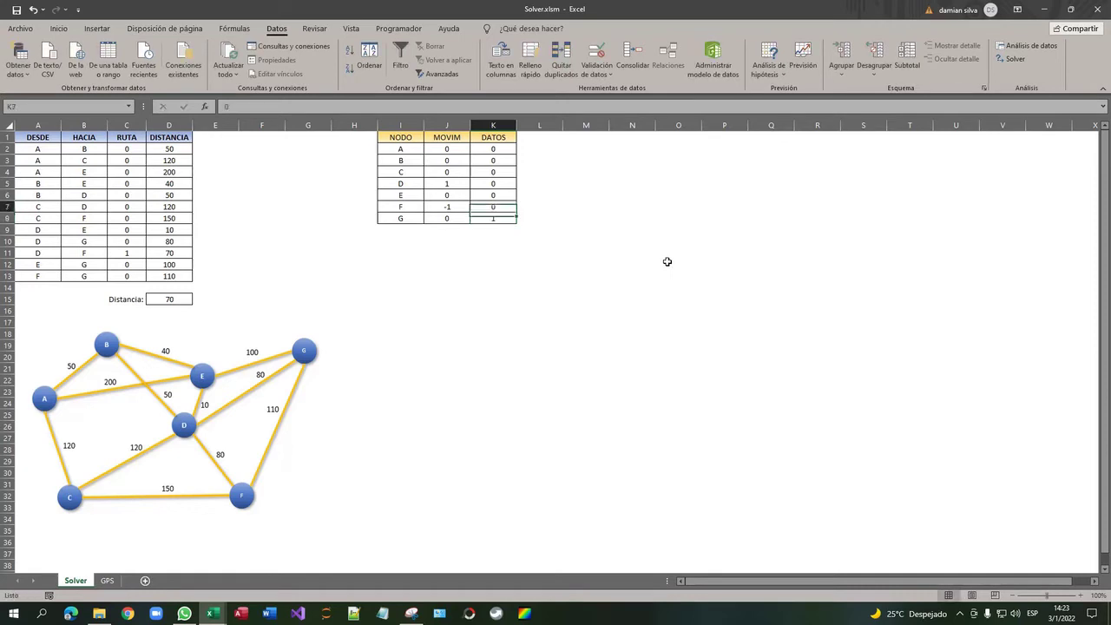
{"action": "type", "text": "-1"}
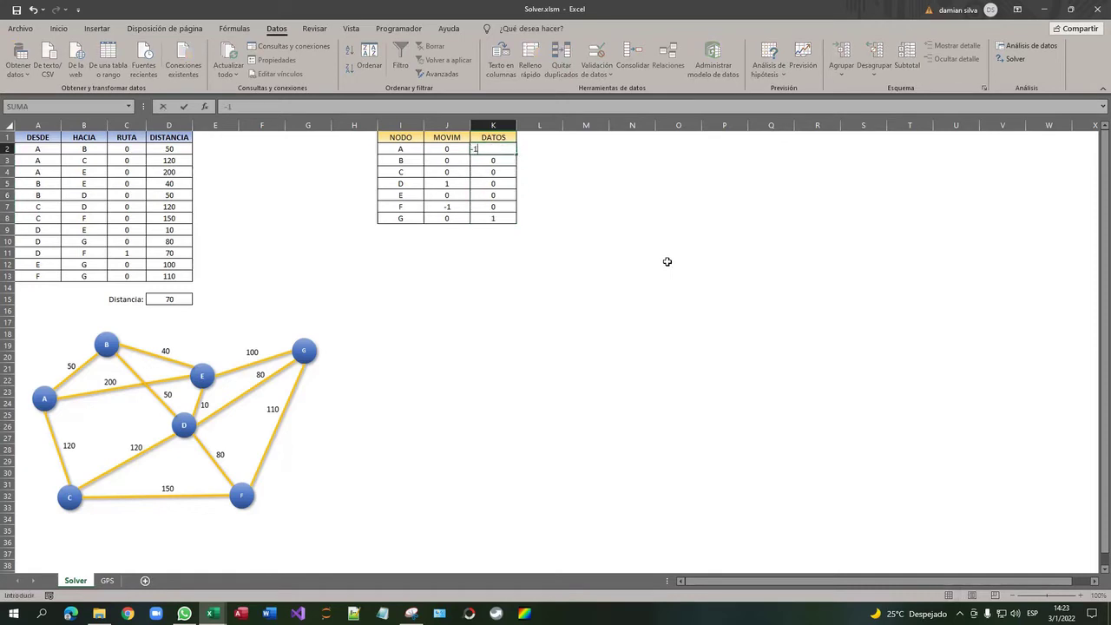
{"action": "key", "text": "Return"}
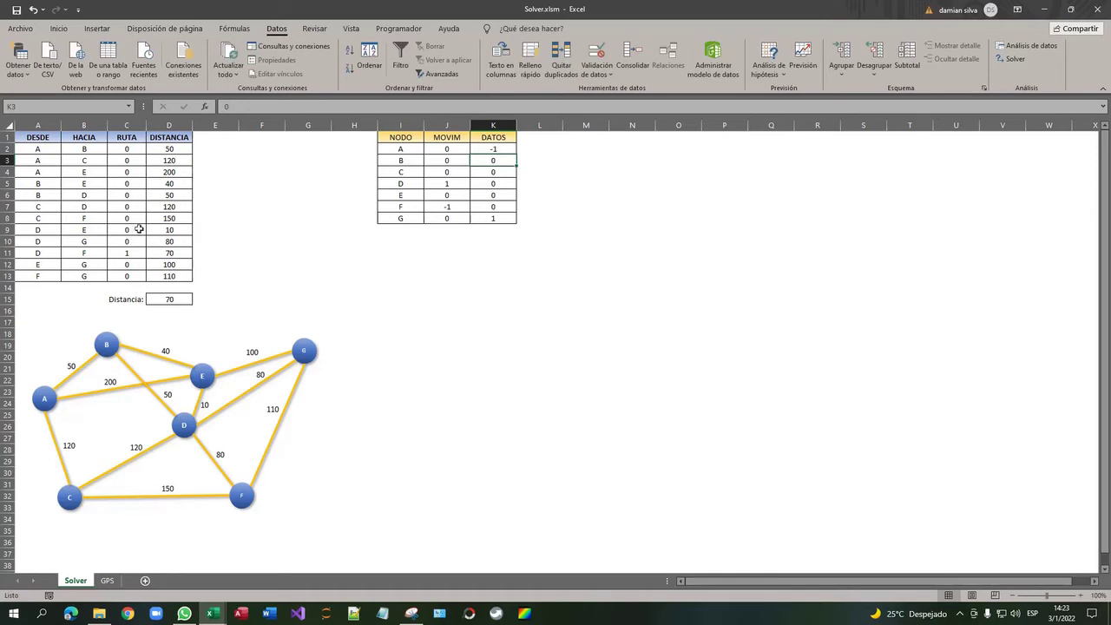
Step: Reset all RUTA values in C2:C13 to 0 by filling down the value of the A–B row
{"action": "left_click", "coordinate": [127, 150]}
{"action": "left_click_drag", "start_coordinate": [149, 155], "coordinate": [150, 282]}
{"action": "left_click", "coordinate": [129, 184]}
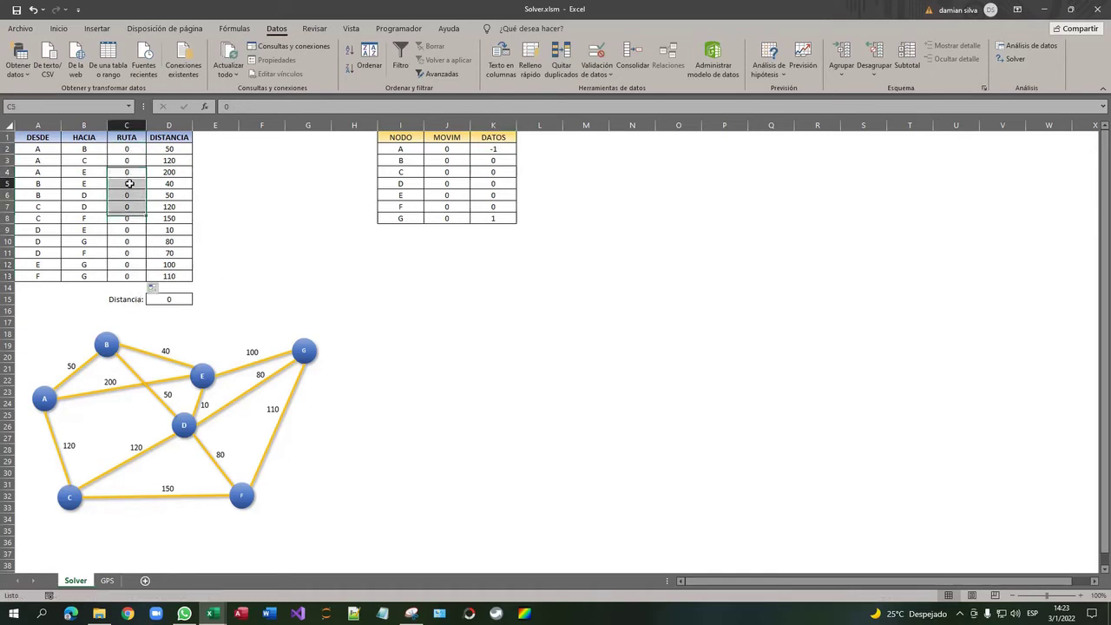
Step: Try to solve the reverse route from G to A with Solver and accept its result
{"action": "left_click", "coordinate": [1012, 59]}
{"action": "left_click", "coordinate": [847, 371]}
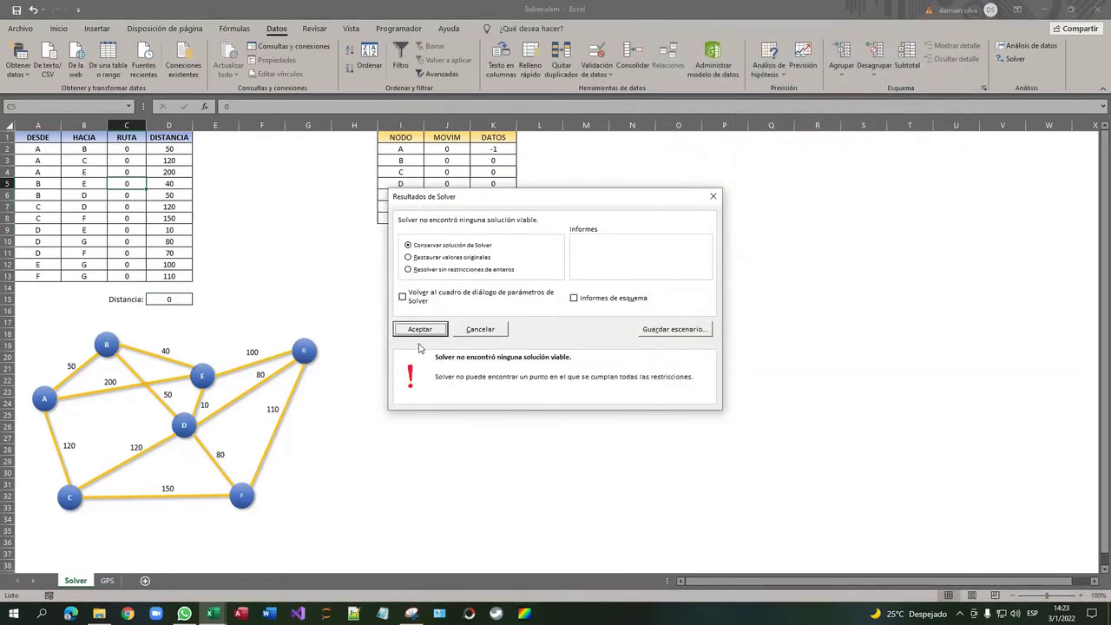
{"action": "left_click", "coordinate": [420, 332]}
Step: Examine the DESDE and HACIA columns for the direction in which each connection is defined
{"action": "left_click", "coordinate": [41, 150]}
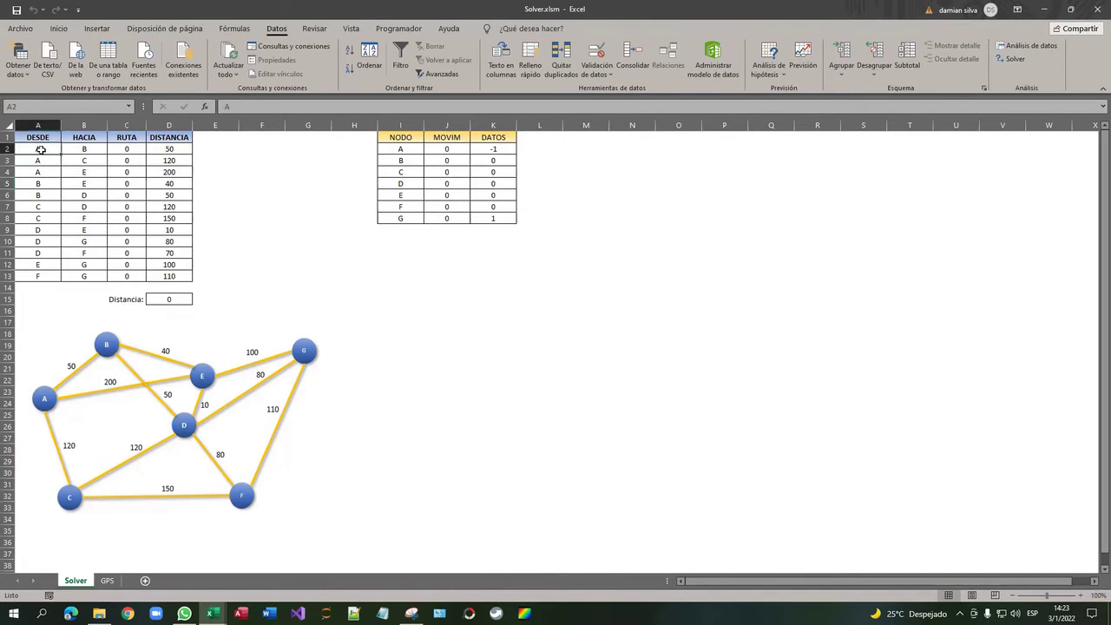
{"action": "left_click", "coordinate": [88, 148]}
{"action": "left_click", "coordinate": [37, 151]}
{"action": "left_click", "coordinate": [37, 169]}
{"action": "left_click_drag", "start_coordinate": [39, 153], "coordinate": [38, 277]}
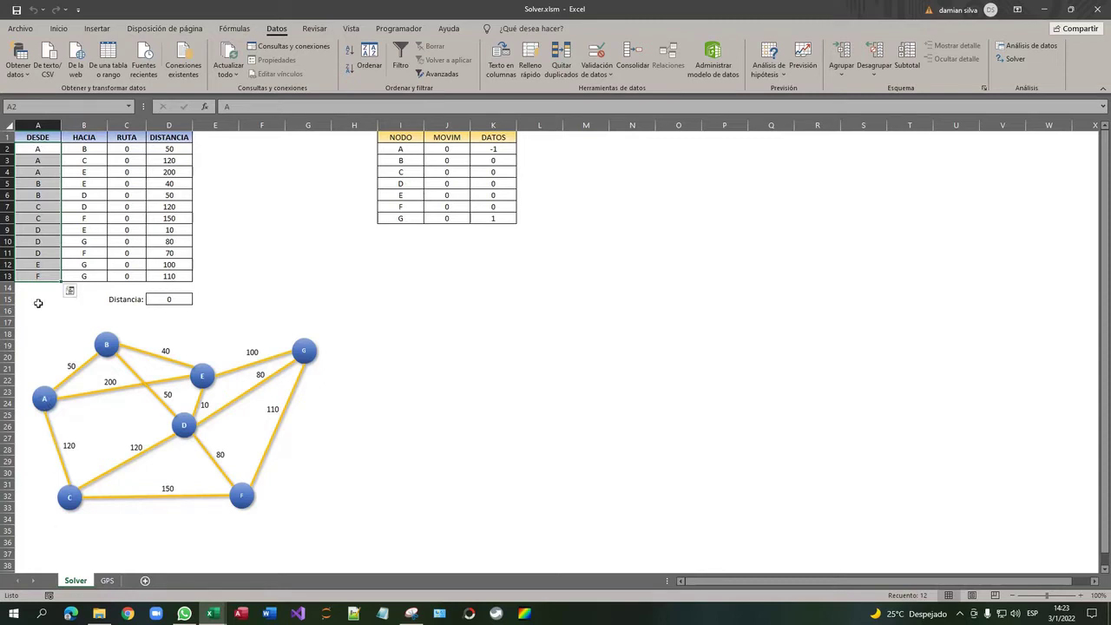
{"action": "left_click_drag", "start_coordinate": [87, 148], "coordinate": [92, 274]}
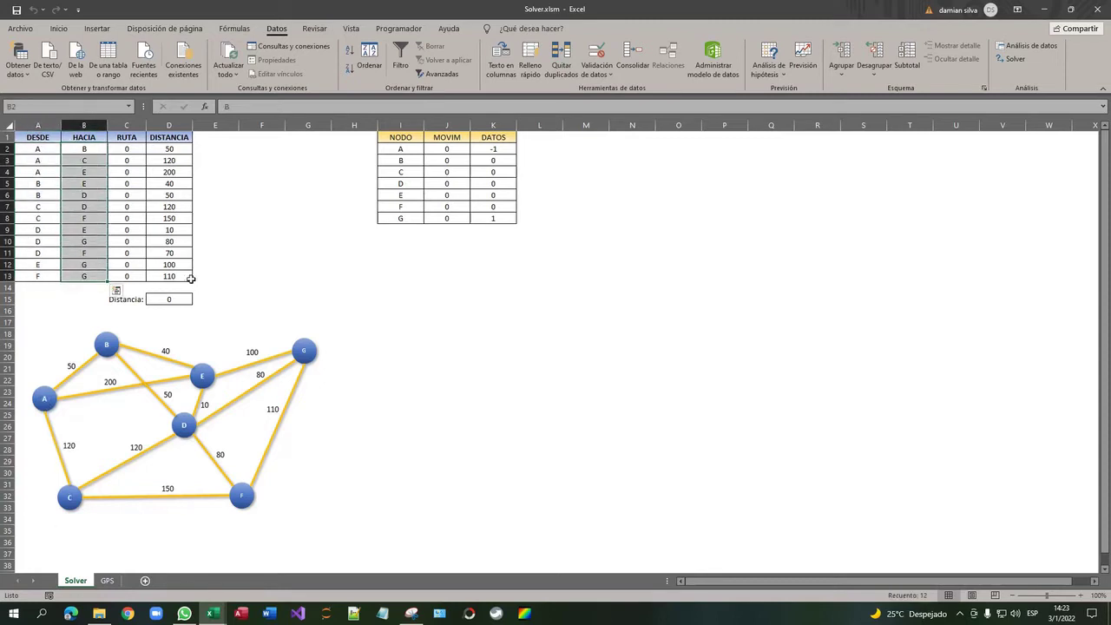
{"action": "left_click", "coordinate": [73, 254]}
{"action": "left_click", "coordinate": [71, 174]}
{"action": "left_click", "coordinate": [48, 162]}
{"action": "left_click", "coordinate": [83, 149]}
{"action": "left_click", "coordinate": [81, 231]}
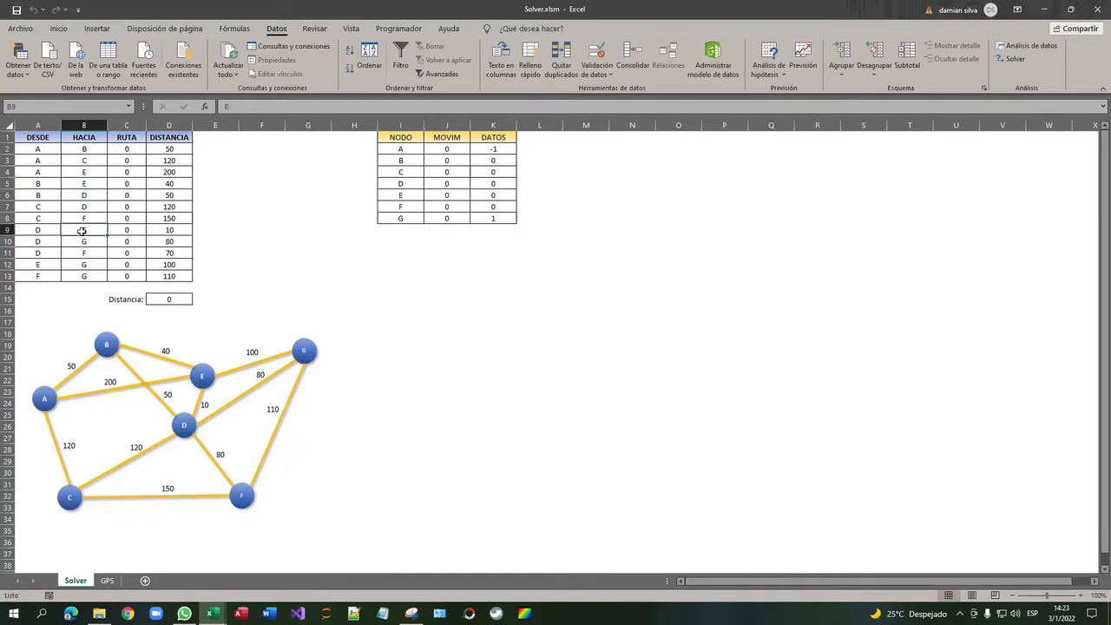
Step: Set the DATOS value of node A to 1 and that of node G to -1
{"action": "left_click", "coordinate": [493, 151]}
{"action": "type", "text": "1"}
{"action": "key", "text": "Return"}
{"action": "key", "text": "Down"}
{"action": "key", "text": "Down"}
{"action": "key", "text": "Down"}
{"action": "key", "text": "Down"}
{"action": "key", "text": "Down"}
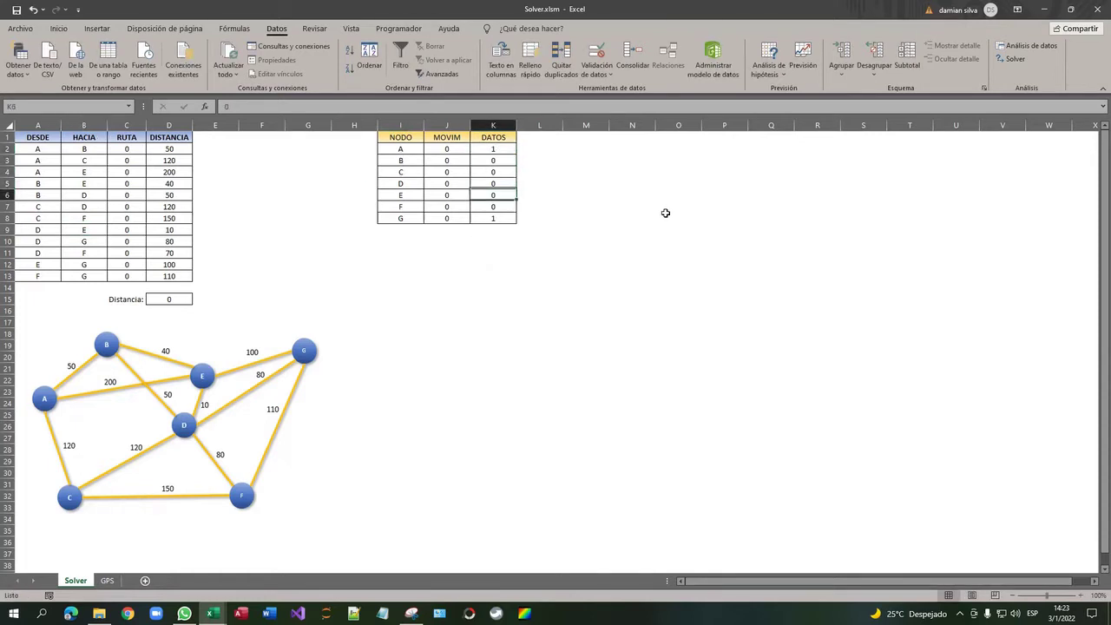
{"action": "type", "text": "-"}
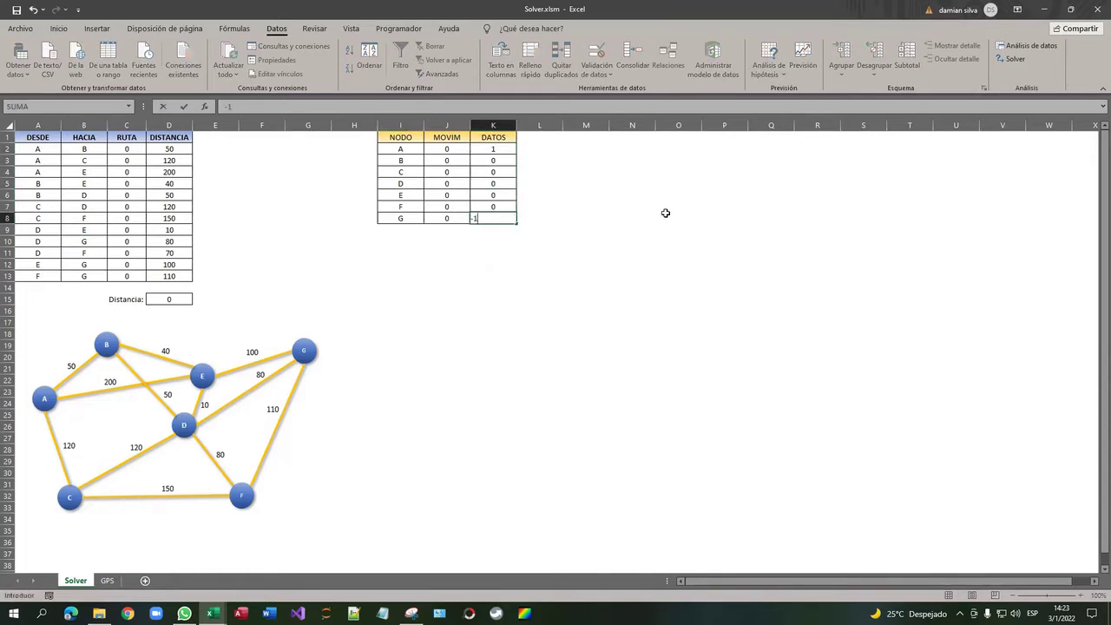
{"action": "key", "text": "Return"}
Step: Copy the node letters from I2:I8 and paste them as transposed values into row 2, starting at N2
{"action": "left_click_drag", "start_coordinate": [401, 148], "coordinate": [401, 219]}
{"action": "right_click", "coordinate": [398, 210]}
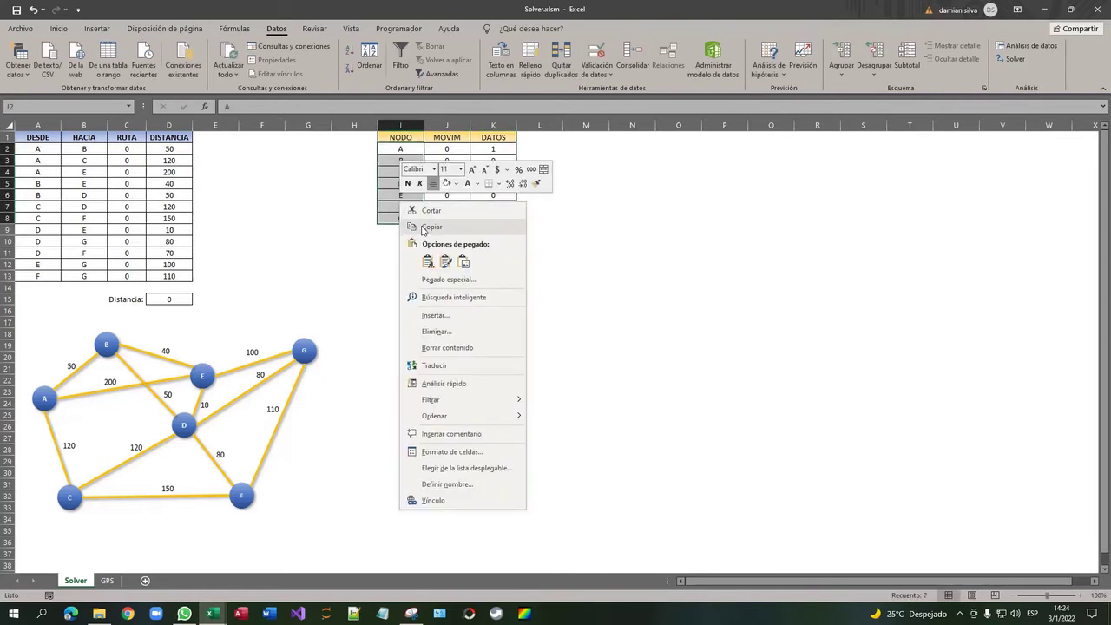
{"action": "left_click", "coordinate": [431, 227]}
{"action": "right_click", "coordinate": [633, 149]}
{"action": "left_click", "coordinate": [681, 232]}
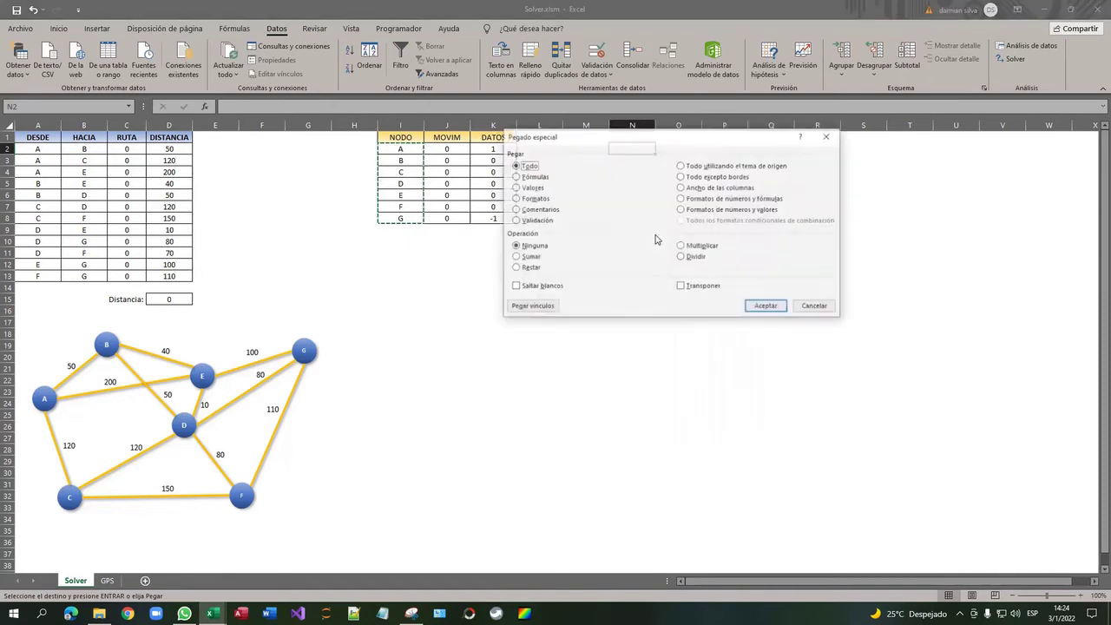
{"action": "left_click", "coordinate": [539, 189]}
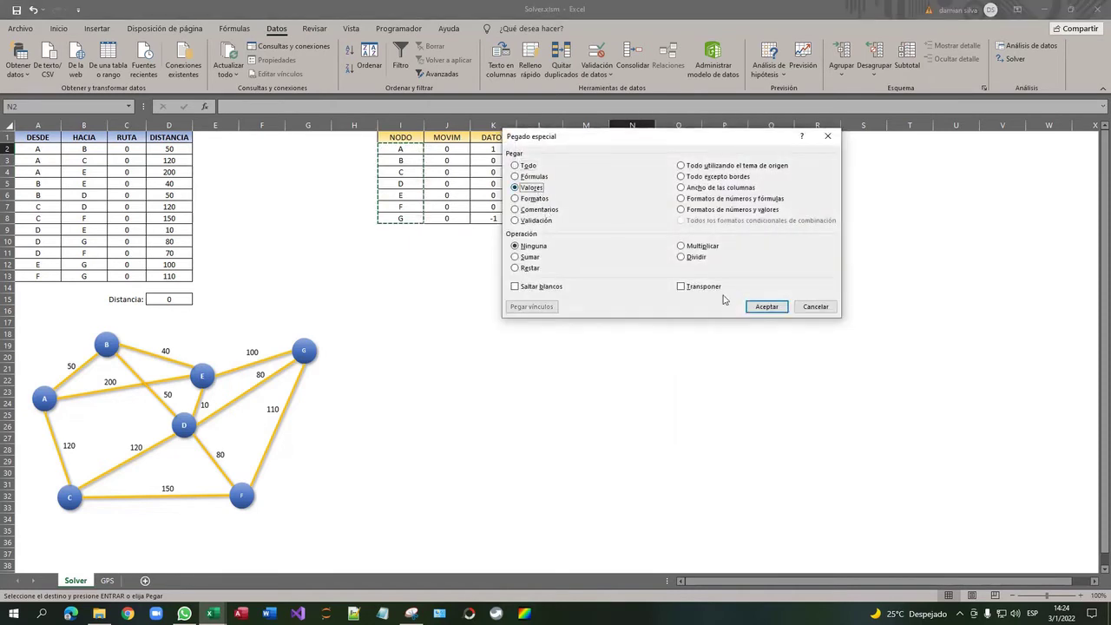
{"action": "left_click", "coordinate": [682, 287]}
{"action": "left_click", "coordinate": [766, 307]}
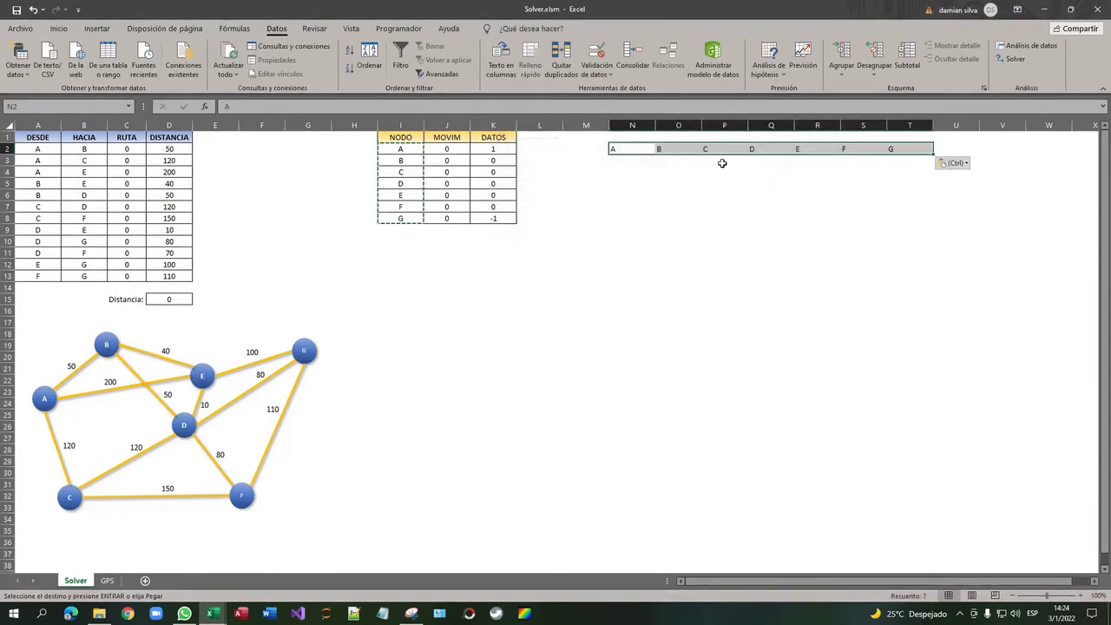
Step: Center the node letters in N2:T2
{"action": "left_click", "coordinate": [58, 28]}
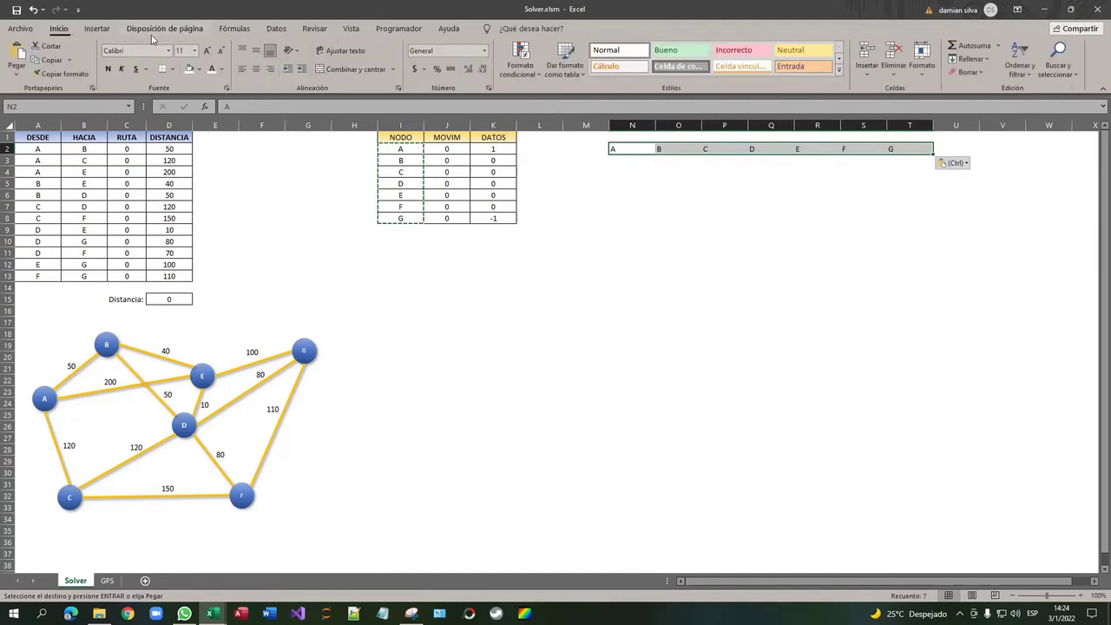
{"action": "left_click", "coordinate": [256, 70]}
{"action": "left_click", "coordinate": [681, 184]}
{"action": "left_click", "coordinate": [638, 151]}
{"action": "left_click", "coordinate": [595, 162]}
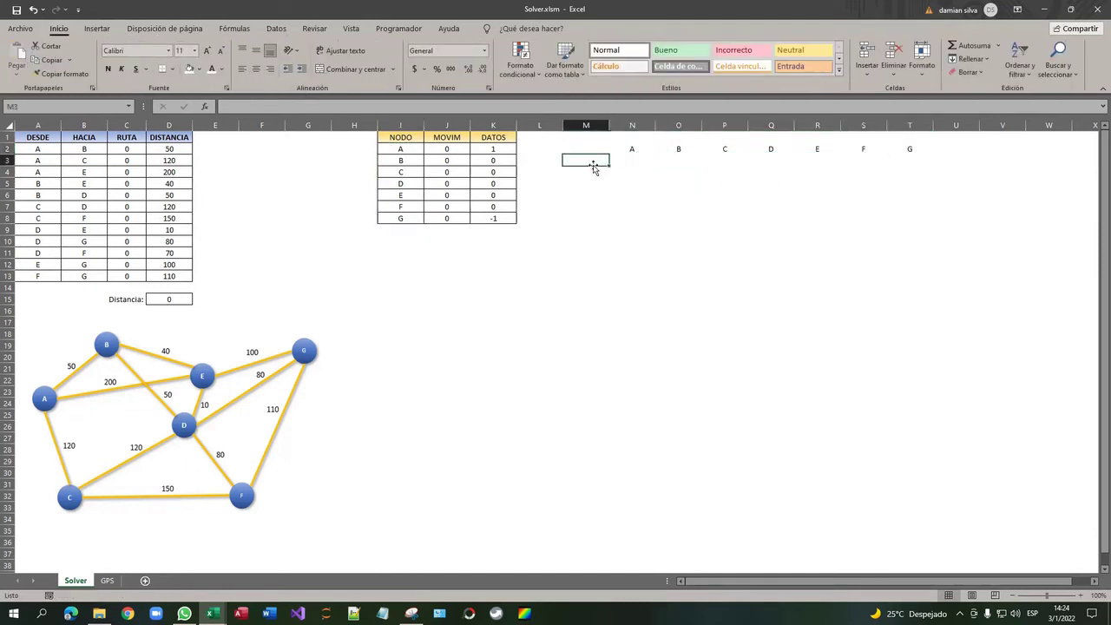
Step: Copy the node letters from I2:I8 as values into M4:M10 and right-align them
{"action": "left_click_drag", "start_coordinate": [405, 148], "coordinate": [404, 217]}
{"action": "right_click", "coordinate": [402, 184]}
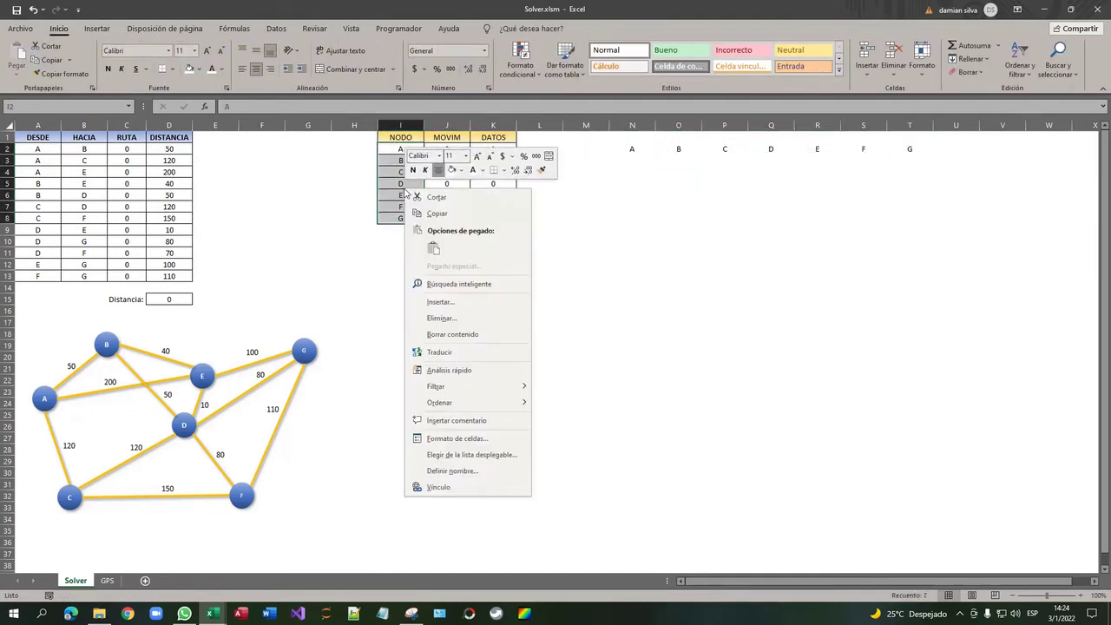
{"action": "left_click", "coordinate": [434, 213]}
{"action": "right_click", "coordinate": [577, 171]}
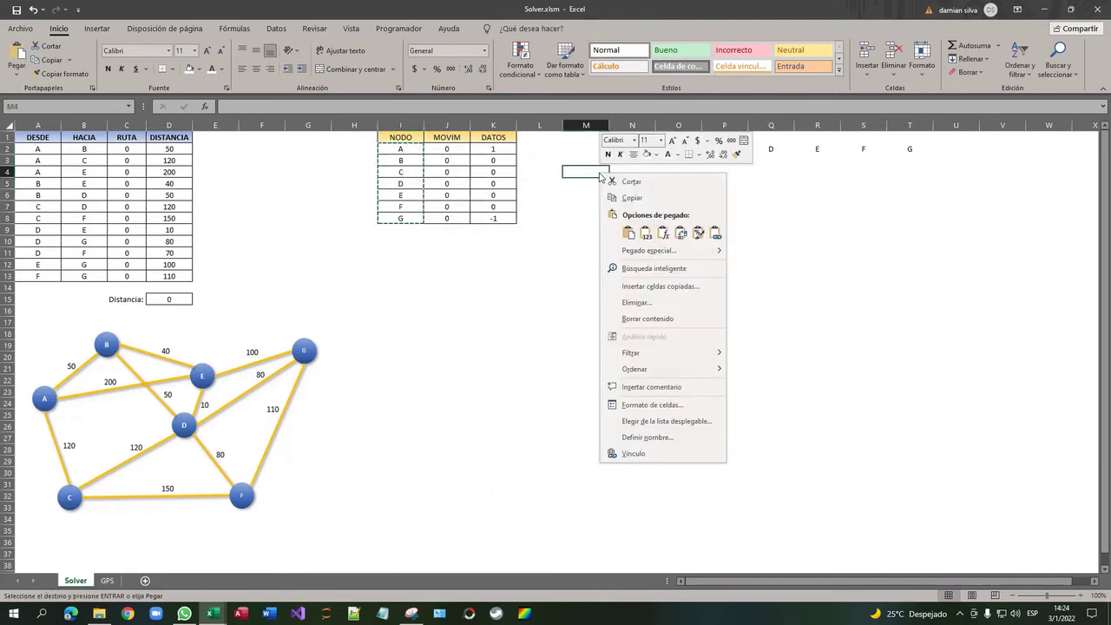
{"action": "left_click", "coordinate": [645, 231]}
{"action": "left_click", "coordinate": [627, 174]}
{"action": "left_click_drag", "start_coordinate": [585, 173], "coordinate": [585, 241]}
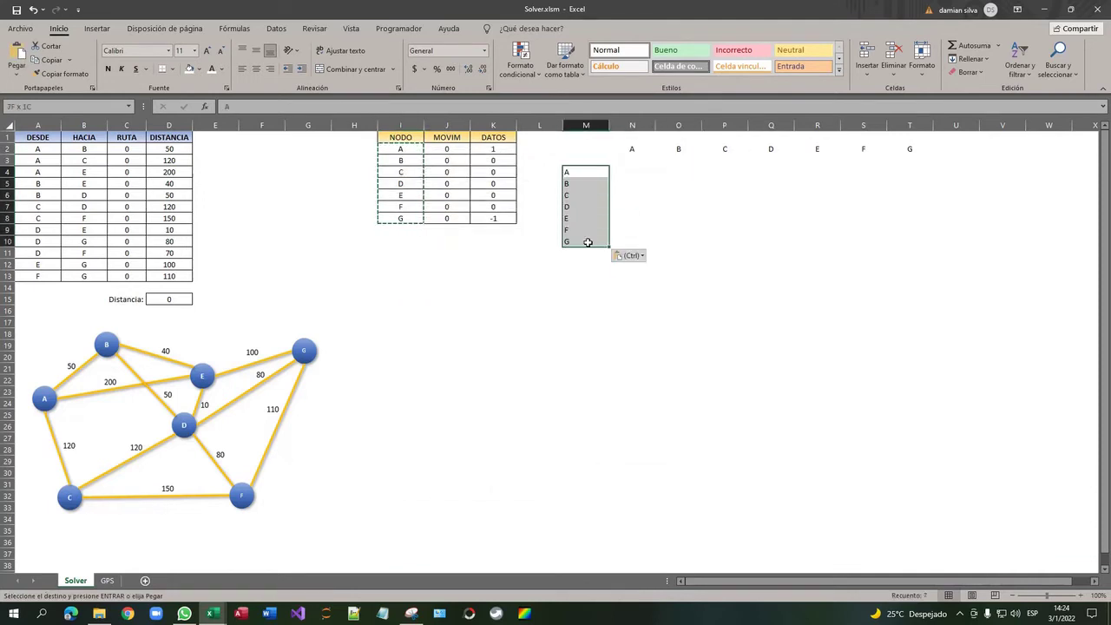
{"action": "left_click", "coordinate": [273, 75]}
{"action": "left_click", "coordinate": [632, 172]}
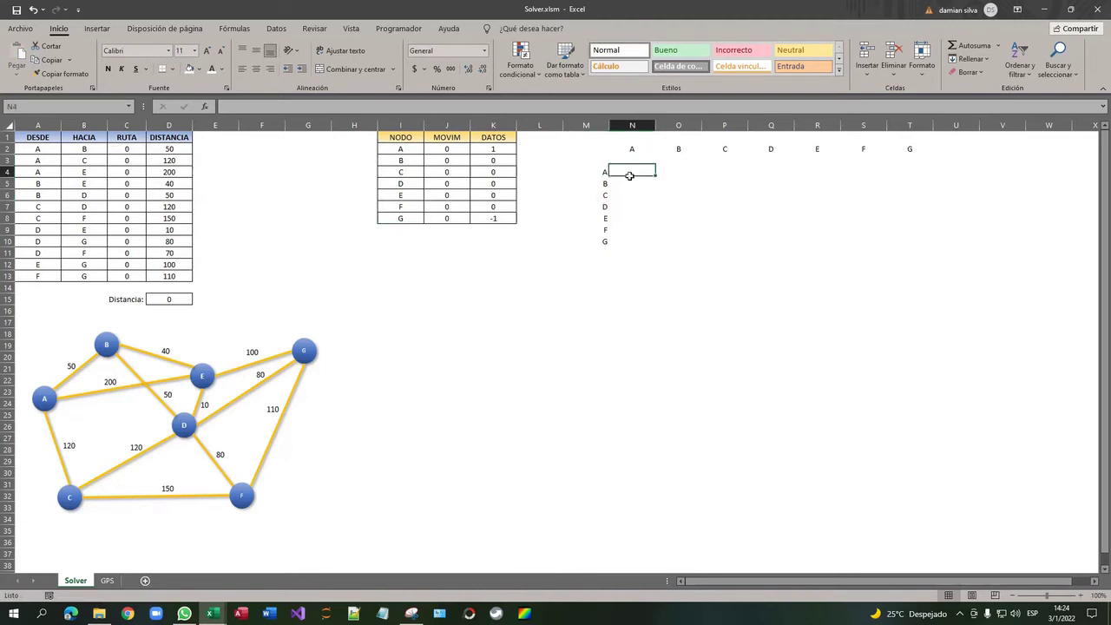
Step: Enter 0 in N4 for node pair A-A and 50 in N5 for node pair B-A of the matrix
{"action": "left_click", "coordinate": [600, 172]}
{"action": "left_click", "coordinate": [634, 174]}
{"action": "left_click", "coordinate": [631, 151]}
{"action": "left_click", "coordinate": [627, 180]}
{"action": "left_click", "coordinate": [603, 172]}
{"action": "left_click", "coordinate": [629, 169]}
{"action": "type", "text": "0"}
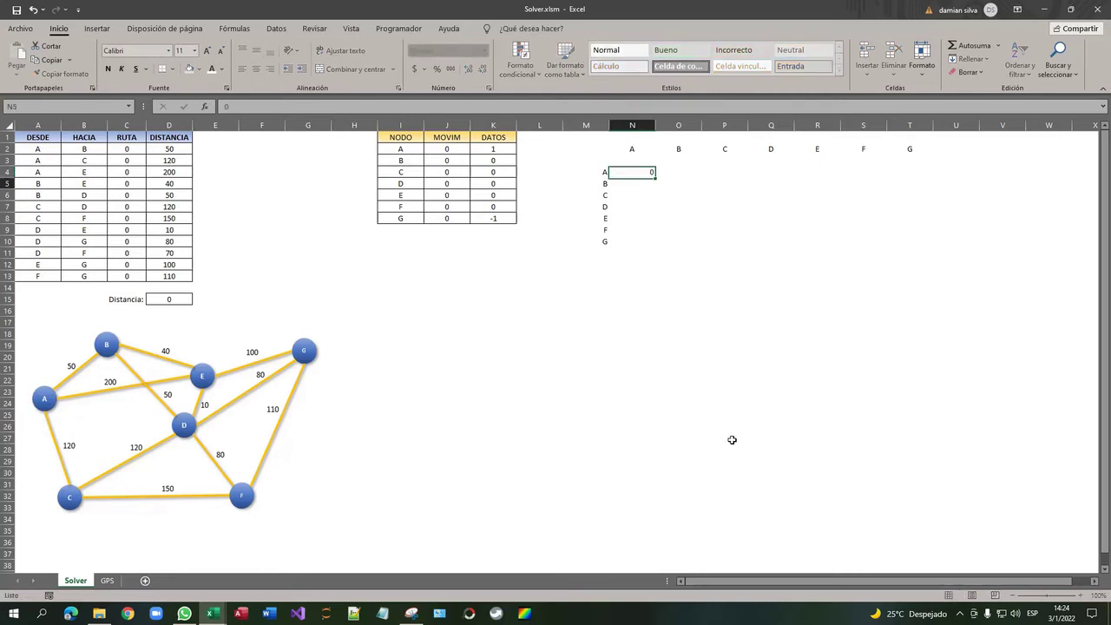
{"action": "key", "text": "Return"}
{"action": "key", "text": "Up"}
{"action": "key", "text": "Down"}
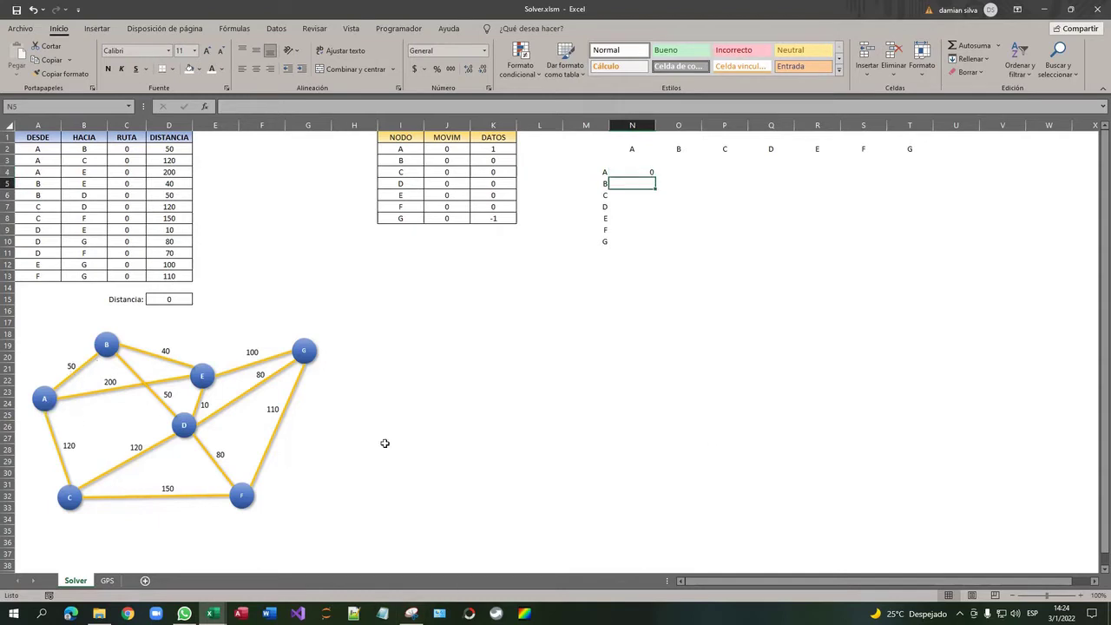
{"action": "type", "text": "50"}
{"action": "key", "text": "Return"}
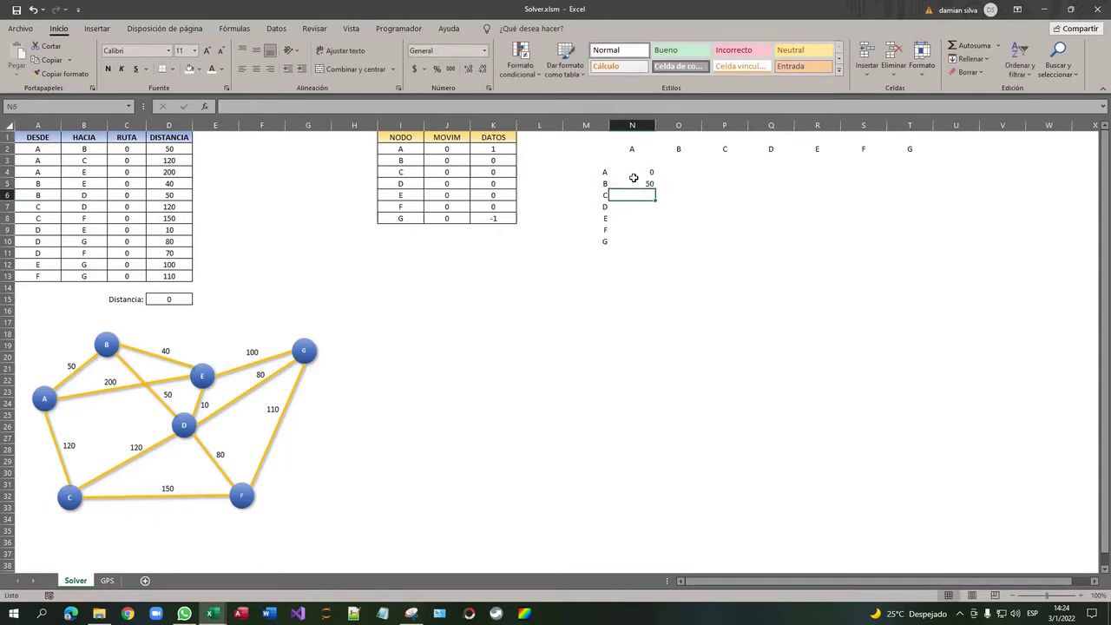
Step: Center the cells of the matrix body in N4:T10
{"action": "left_click_drag", "start_coordinate": [633, 177], "coordinate": [933, 247]}
{"action": "left_click", "coordinate": [256, 69]}
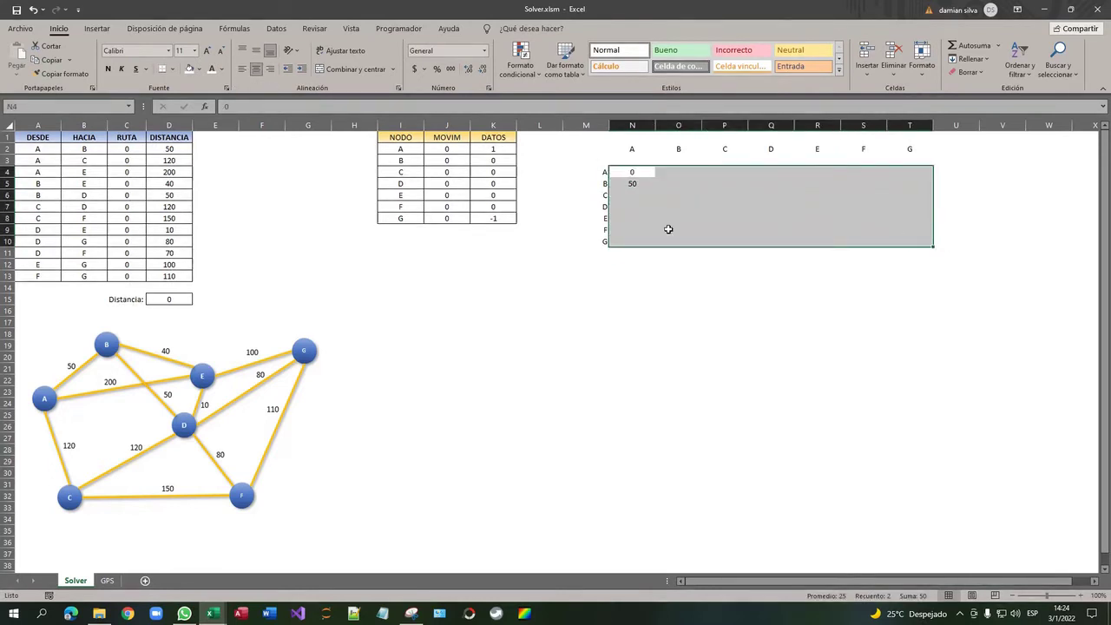
{"action": "left_click_drag", "start_coordinate": [671, 195], "coordinate": [631, 191]}
{"action": "left_click", "coordinate": [634, 174]}
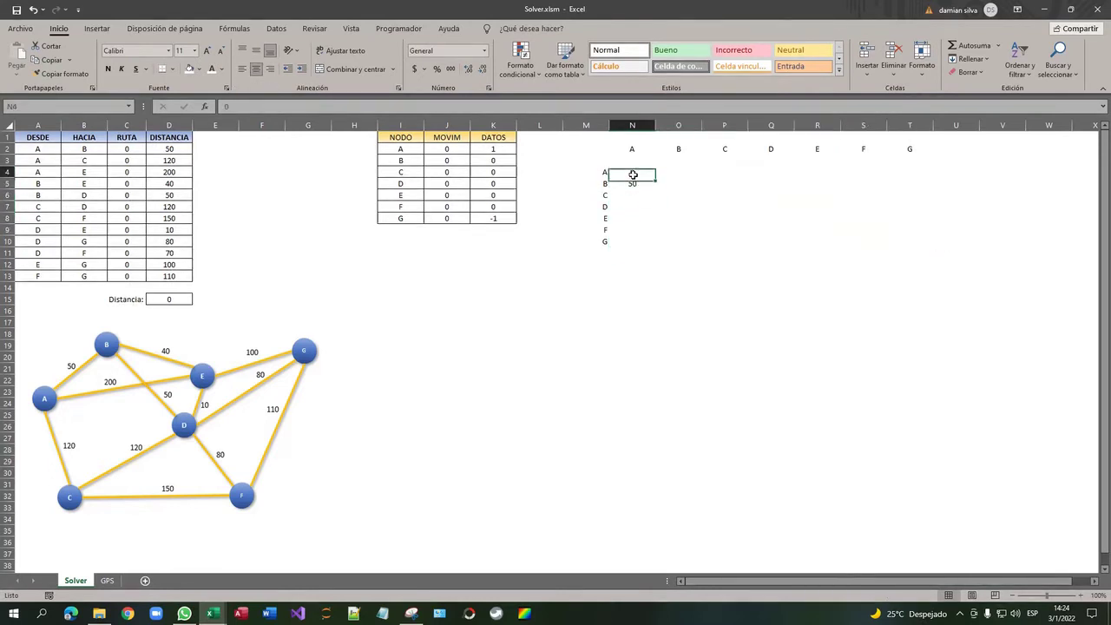
Step: Examine how the matrix entry in N5 relates to its row node B and column node A
{"action": "left_click", "coordinate": [640, 184]}
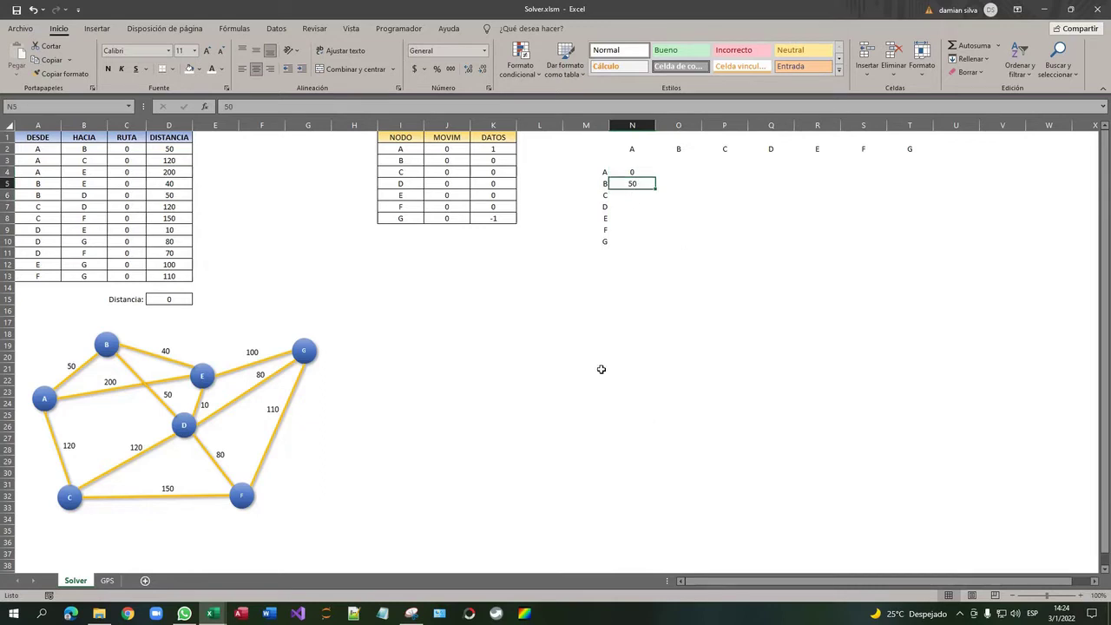
{"action": "left_click", "coordinate": [634, 151]}
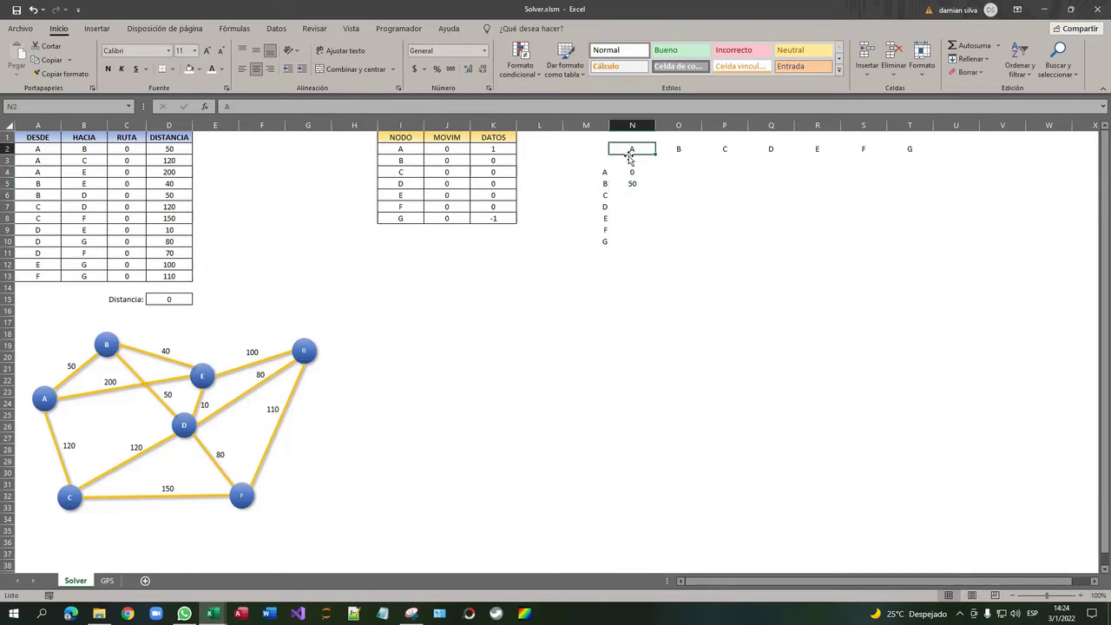
{"action": "left_click", "coordinate": [605, 183]}
{"action": "left_click", "coordinate": [643, 149]}
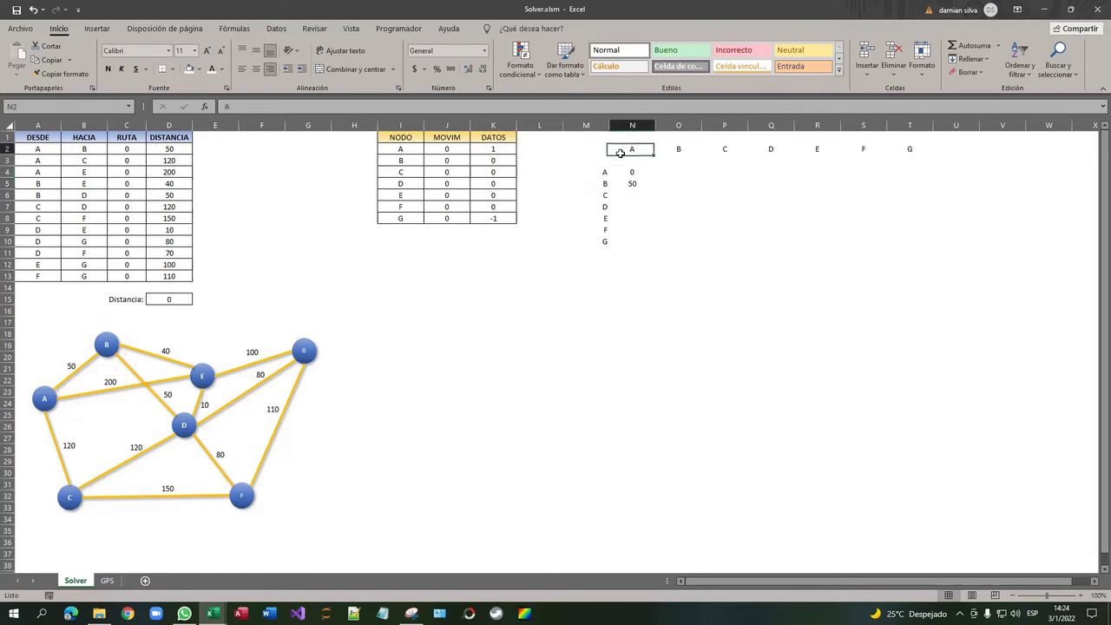
{"action": "left_click", "coordinate": [597, 183]}
{"action": "key", "text": "Right"}
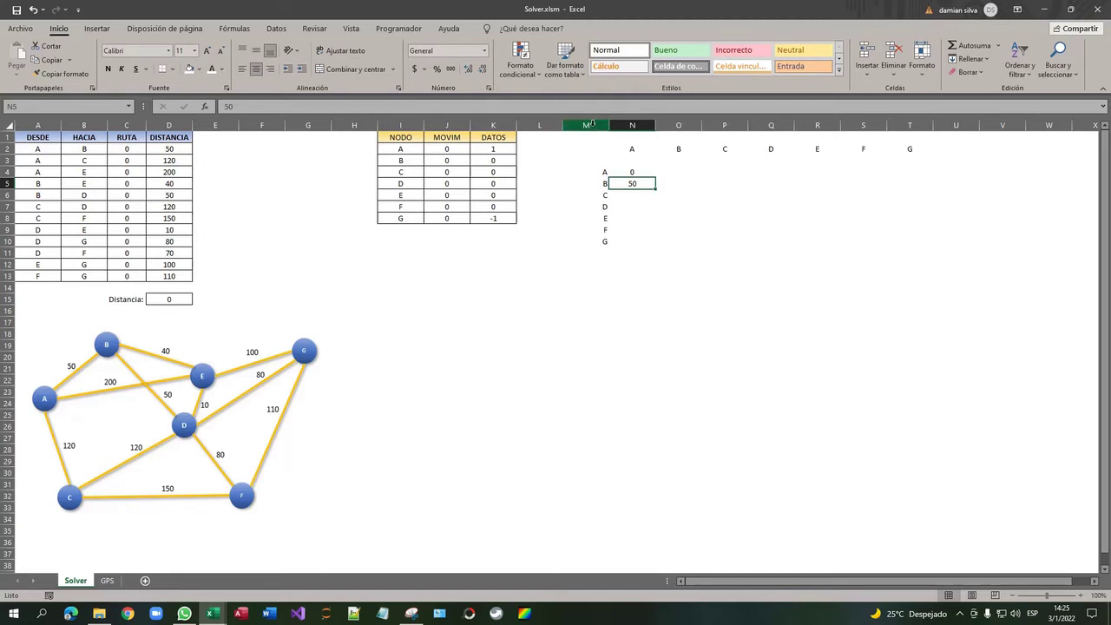
Step: Clear the contents of columns M:U to remove the whole node-to-node matrix
{"action": "left_click_drag", "start_coordinate": [586, 125], "coordinate": [939, 112]}
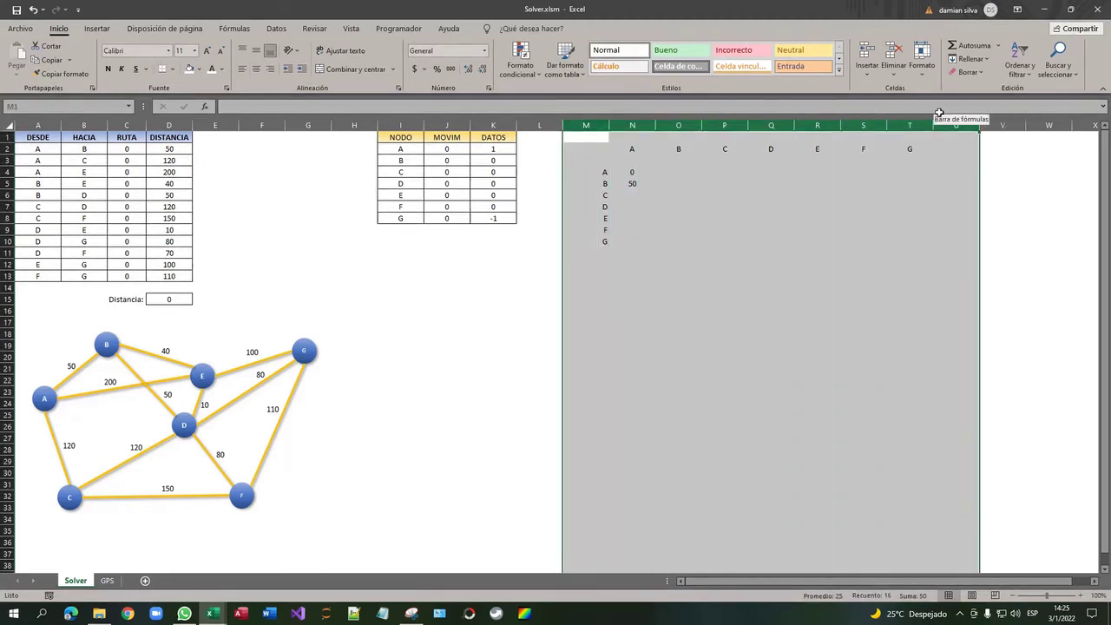
{"action": "key", "text": "Delete"}
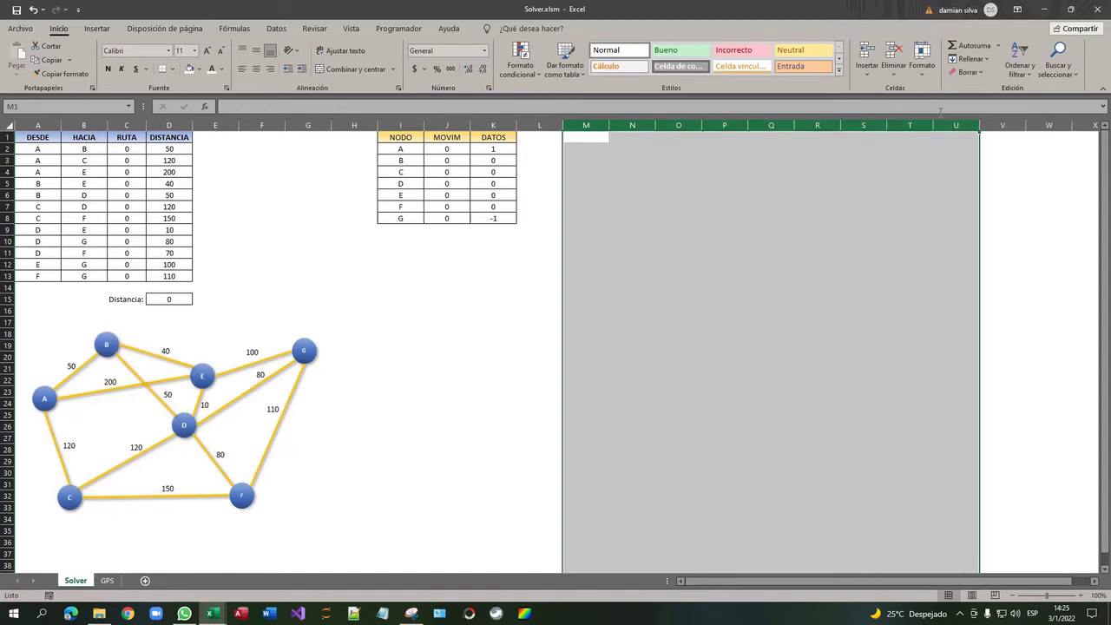
{"action": "left_click", "coordinate": [814, 235]}
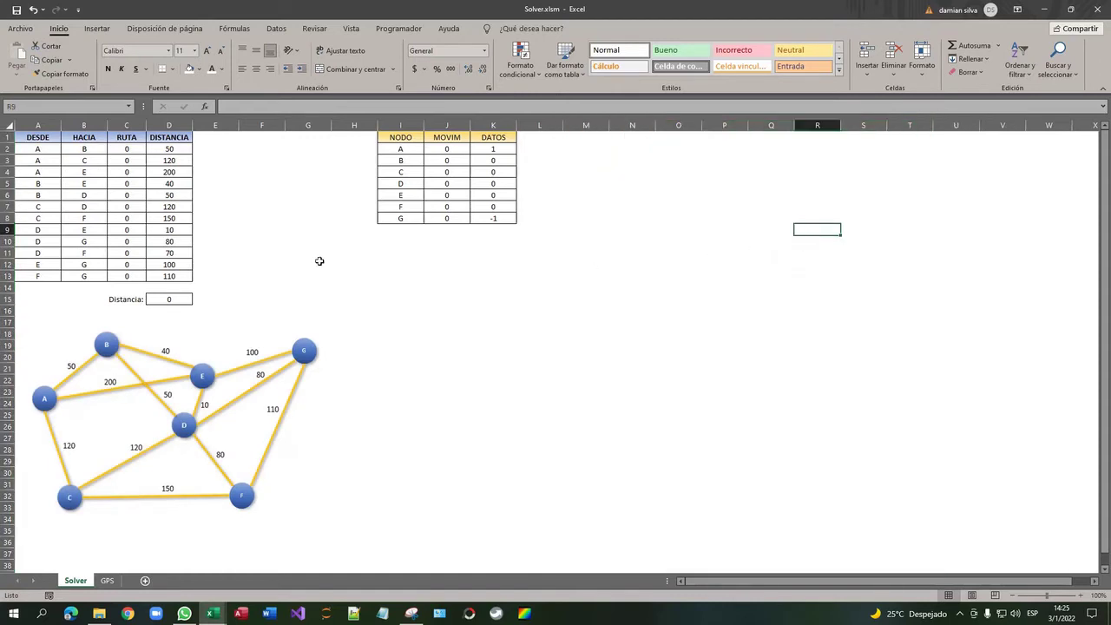
Step: Review the DESDE, HACIA and DISTANCIA columns of the route list and the NODO table on the Solver sheet
{"action": "left_click", "coordinate": [40, 150]}
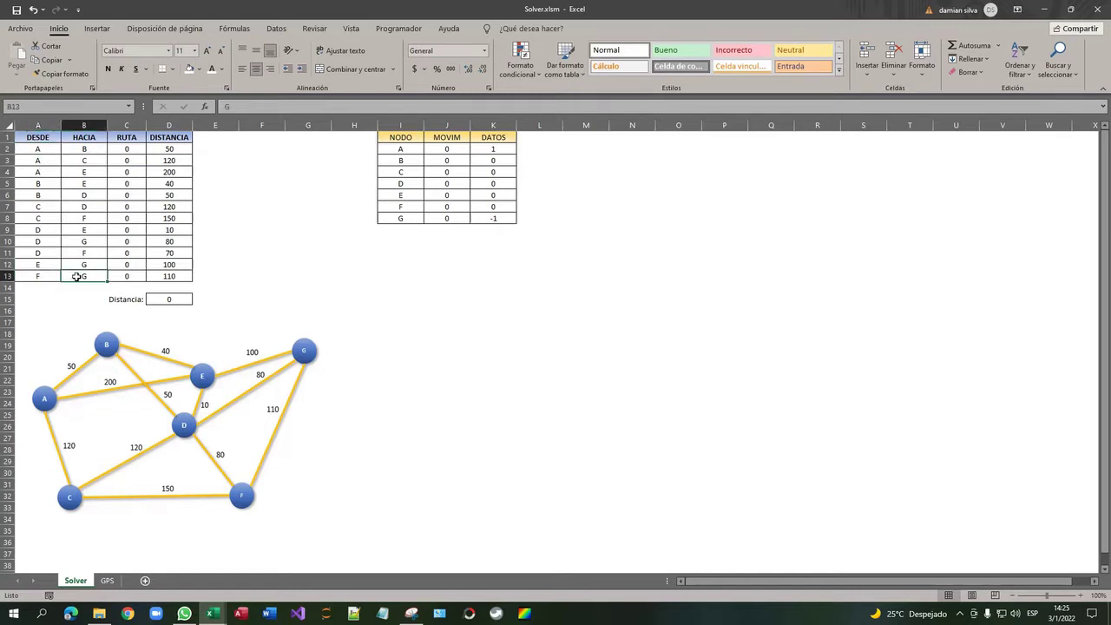
{"action": "left_click_drag", "start_coordinate": [84, 149], "coordinate": [80, 278]}
{"action": "left_click_drag", "start_coordinate": [402, 149], "coordinate": [492, 219]}
{"action": "left_click", "coordinate": [392, 219]}
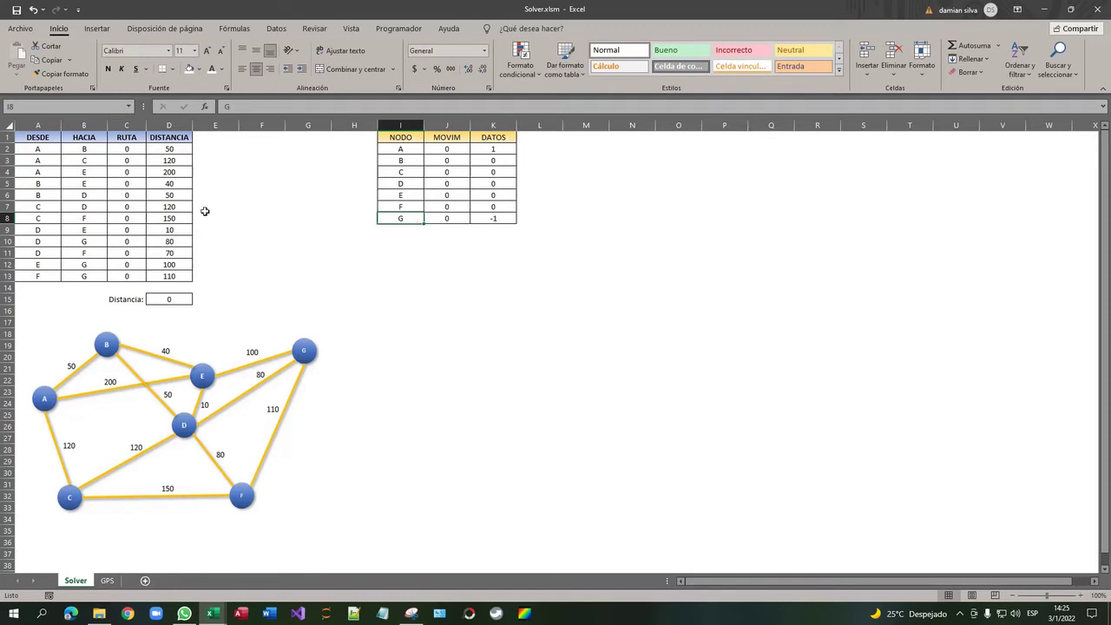
{"action": "left_click", "coordinate": [159, 245]}
{"action": "left_click", "coordinate": [165, 276]}
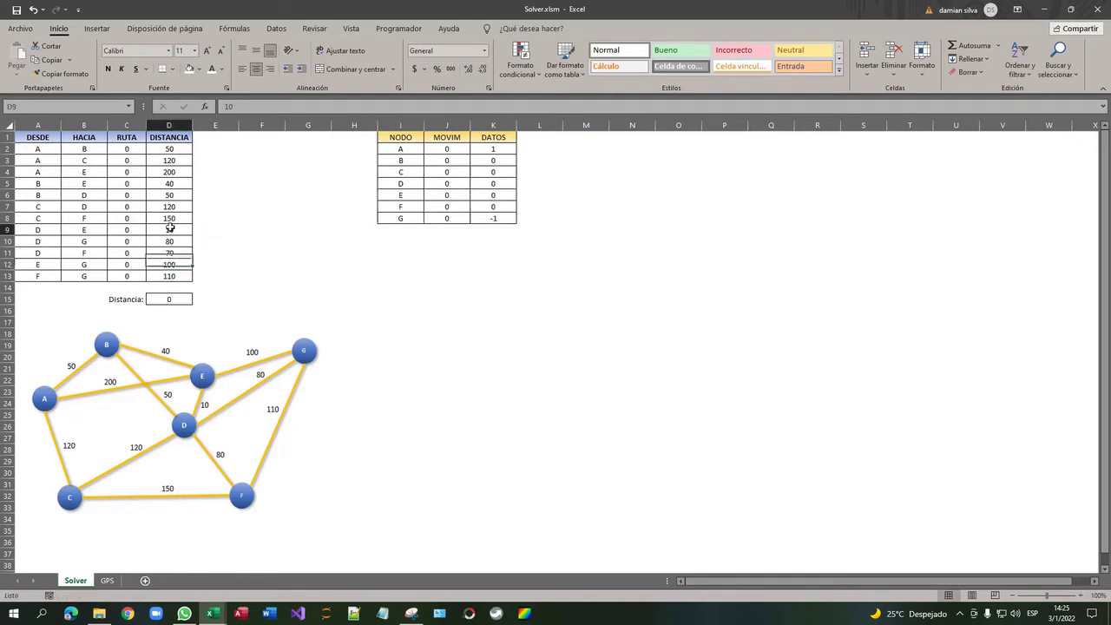
Step: Open the GPS sheet and examine the DESDE and HACIA columns of its route table
{"action": "left_click", "coordinate": [107, 580]}
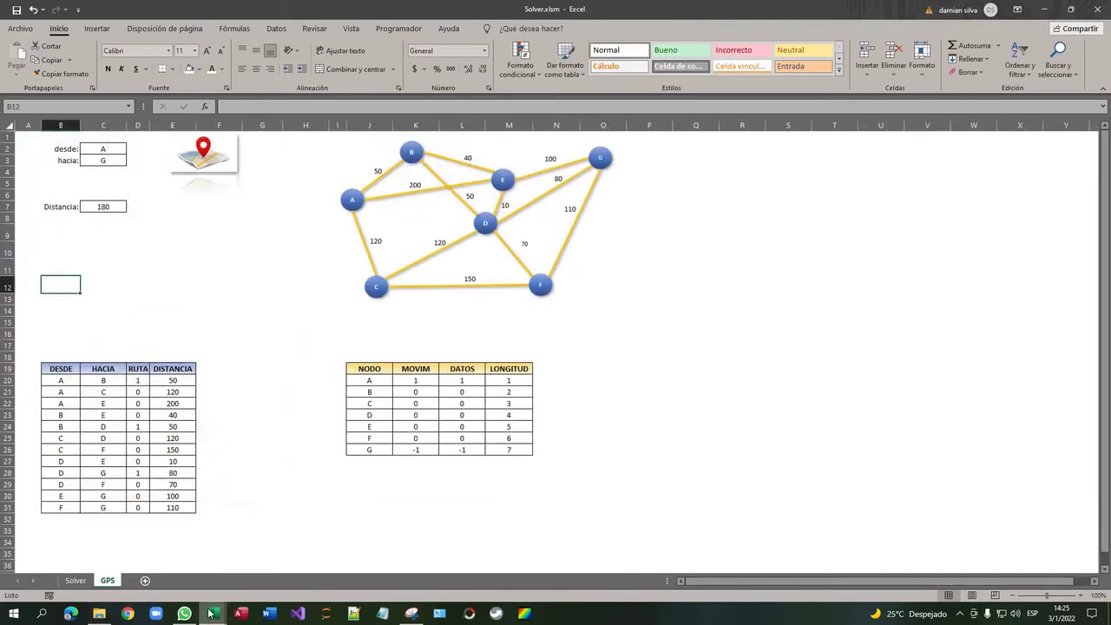
{"action": "mouse_move", "coordinate": [210, 613]}
{"action": "left_click_drag", "start_coordinate": [60, 369], "coordinate": [120, 513]}
{"action": "left_click", "coordinate": [118, 508]}
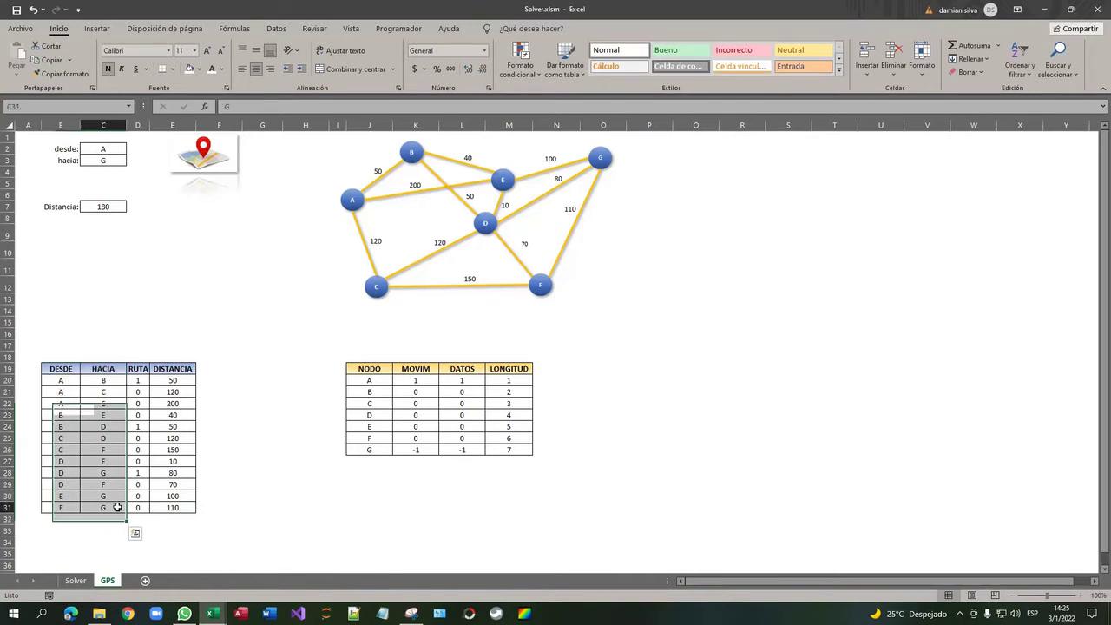
{"action": "left_click", "coordinate": [108, 486]}
{"action": "left_click", "coordinate": [106, 429]}
{"action": "left_click", "coordinate": [109, 394]}
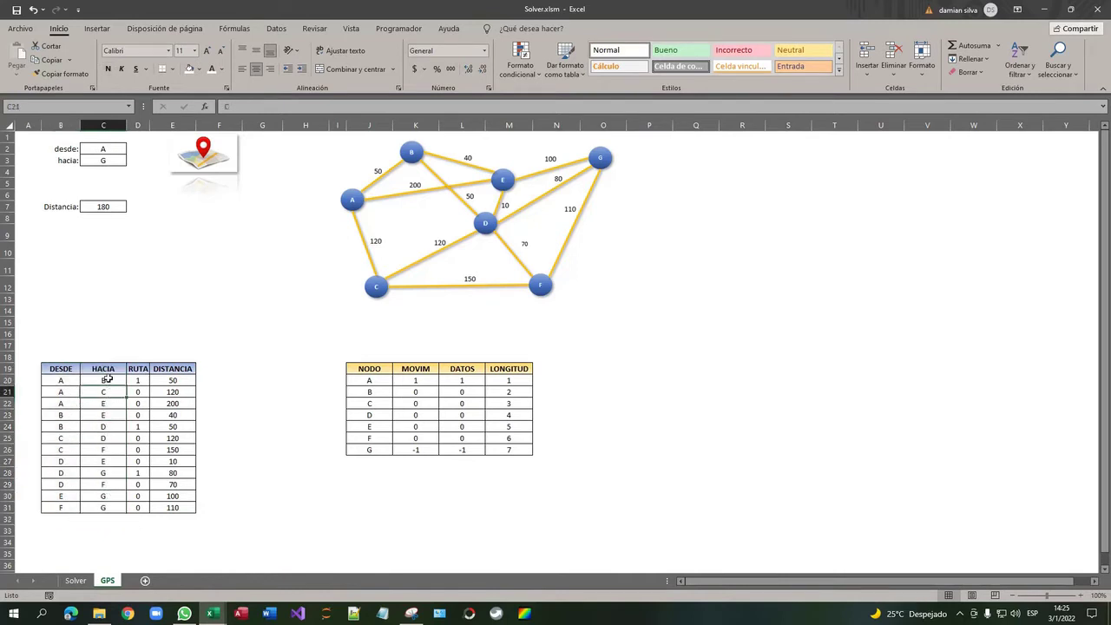
{"action": "left_click", "coordinate": [107, 379]}
{"action": "left_click", "coordinate": [106, 371]}
{"action": "left_click", "coordinate": [103, 400]}
{"action": "left_click", "coordinate": [104, 426]}
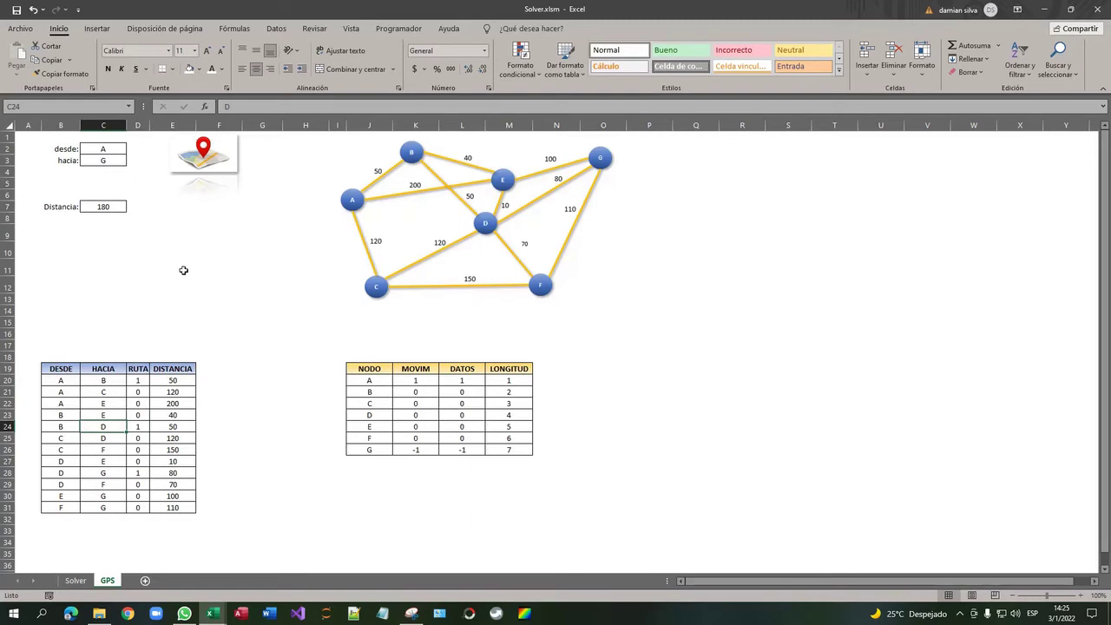
Step: Compare the network diagram on the Solver sheet with the layout of the GPS sheet
{"action": "left_click", "coordinate": [76, 580]}
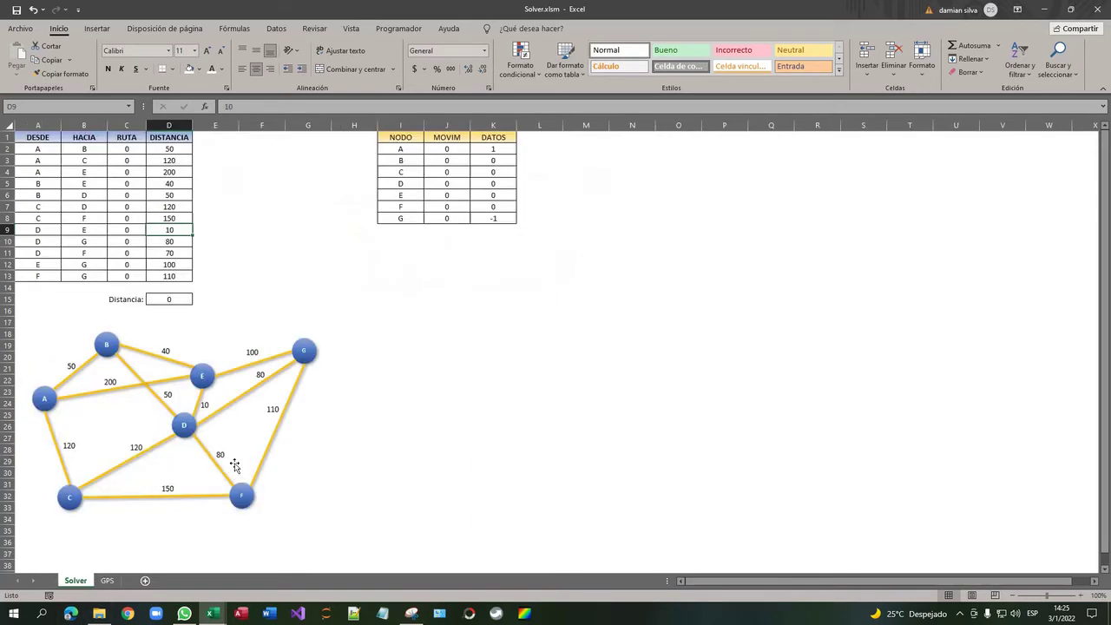
{"action": "left_click", "coordinate": [107, 580]}
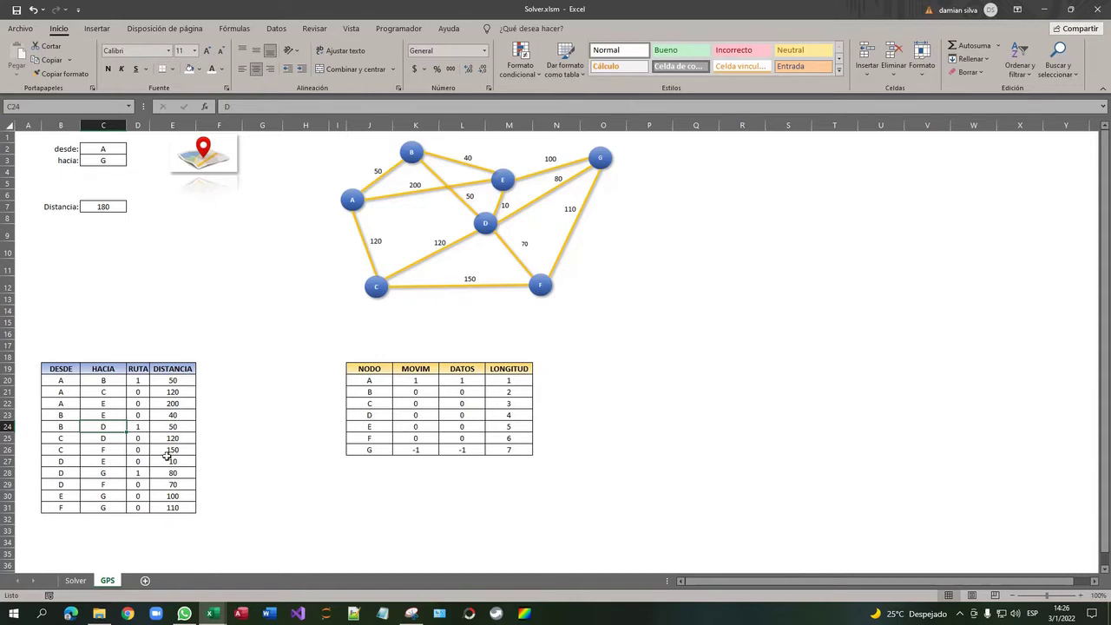
{"action": "left_click", "coordinate": [238, 347]}
{"action": "key", "text": "ctrl+v"}
{"action": "left_click", "coordinate": [228, 313]}
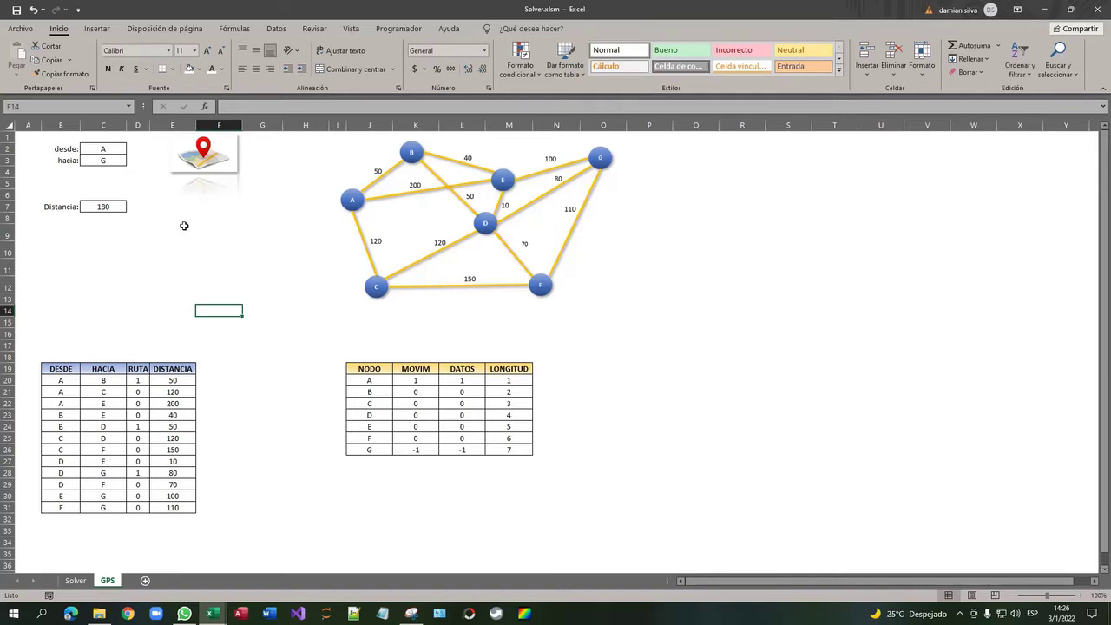
Step: Inspect the Distancia, desde and hacia cells on the GPS sheet, including the list of nodes available for desde
{"action": "left_click", "coordinate": [102, 206]}
{"action": "left_click", "coordinate": [192, 220]}
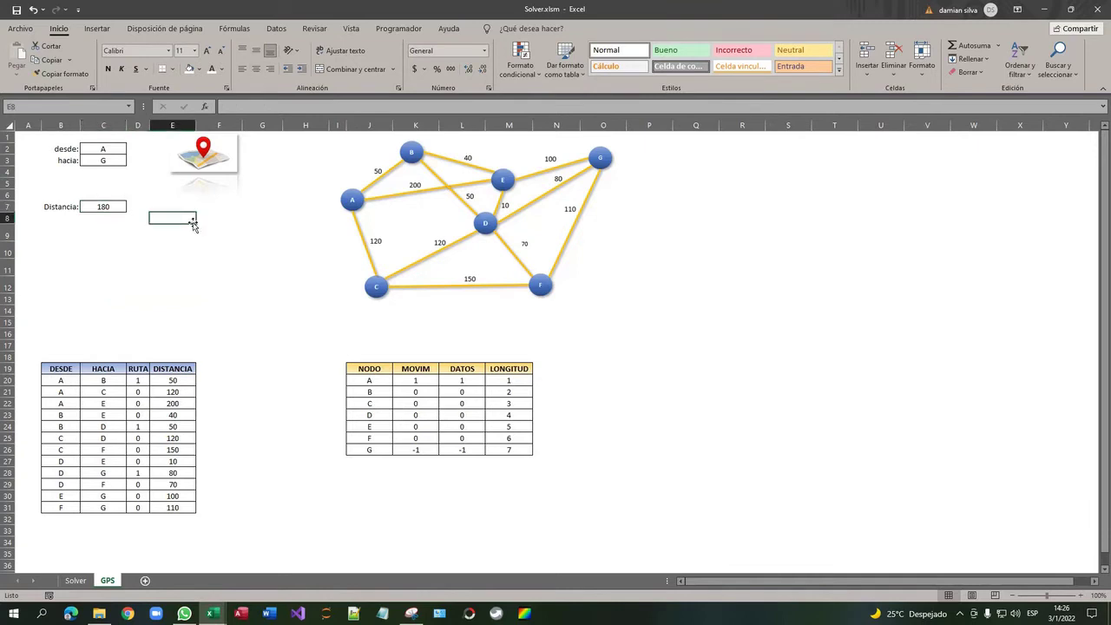
{"action": "left_click", "coordinate": [92, 152]}
{"action": "left_click", "coordinate": [85, 164]}
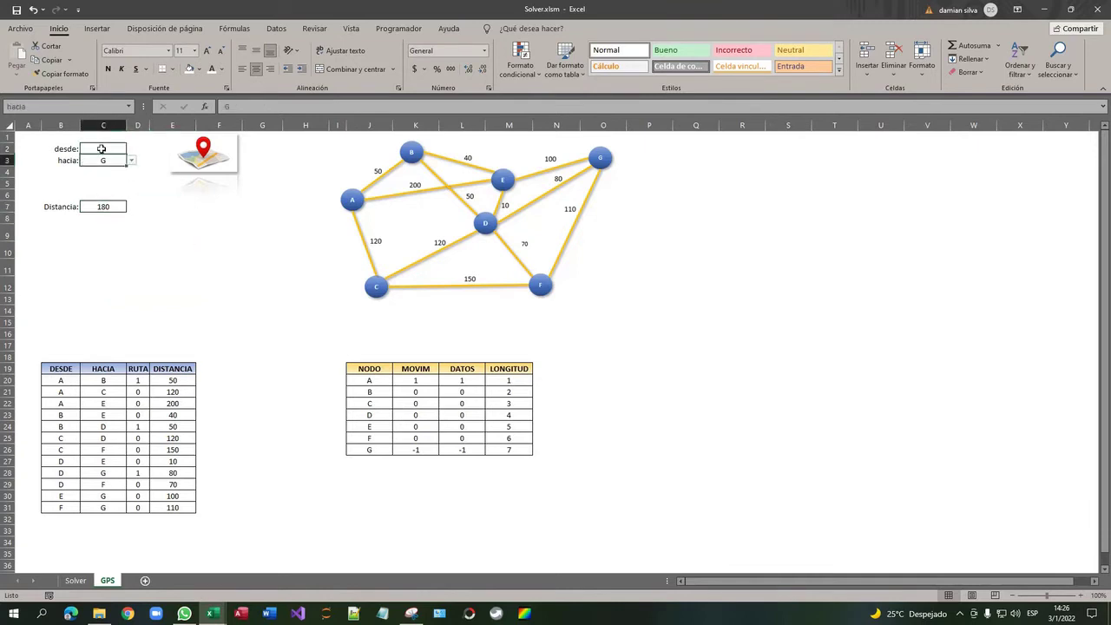
{"action": "left_click", "coordinate": [101, 149]}
{"action": "left_click", "coordinate": [93, 160]}
{"action": "left_click", "coordinate": [100, 150]}
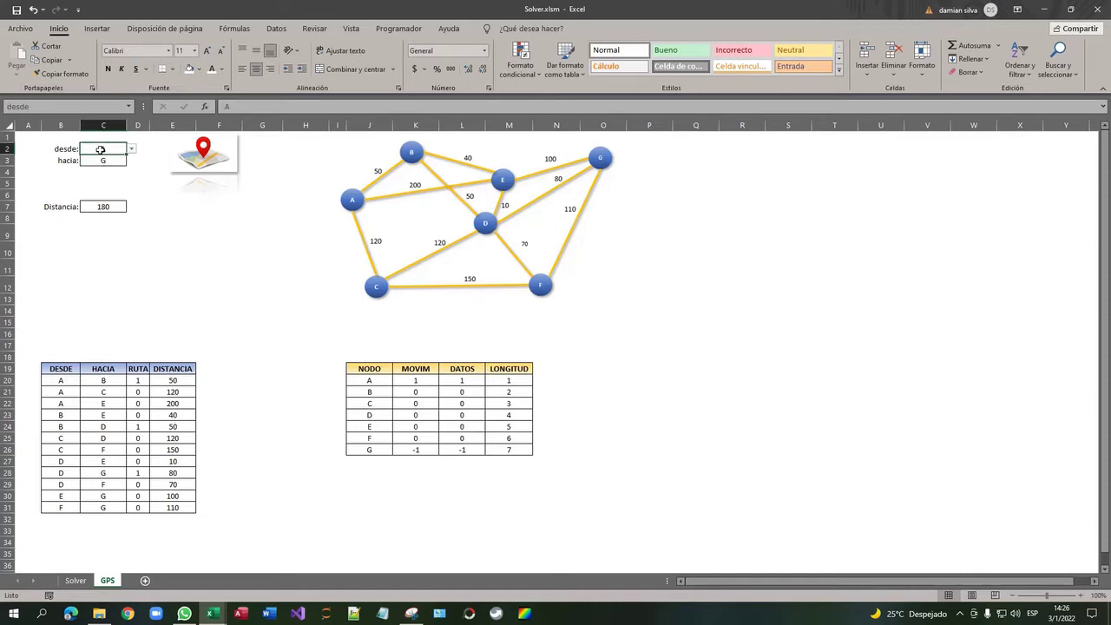
{"action": "left_click", "coordinate": [132, 150]}
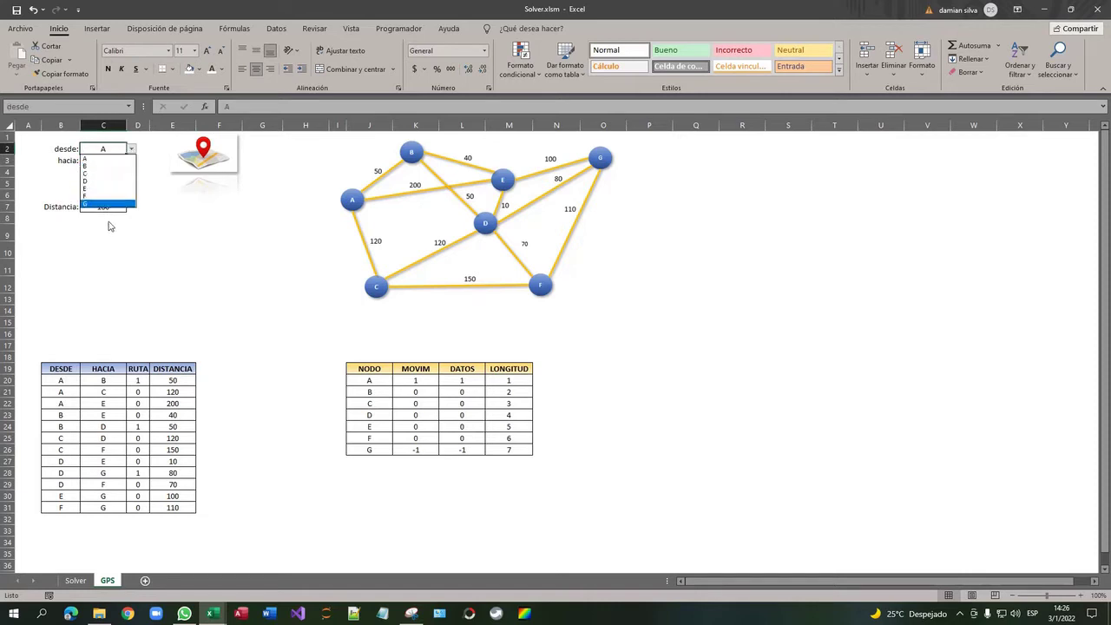
{"action": "key", "text": "Escape"}
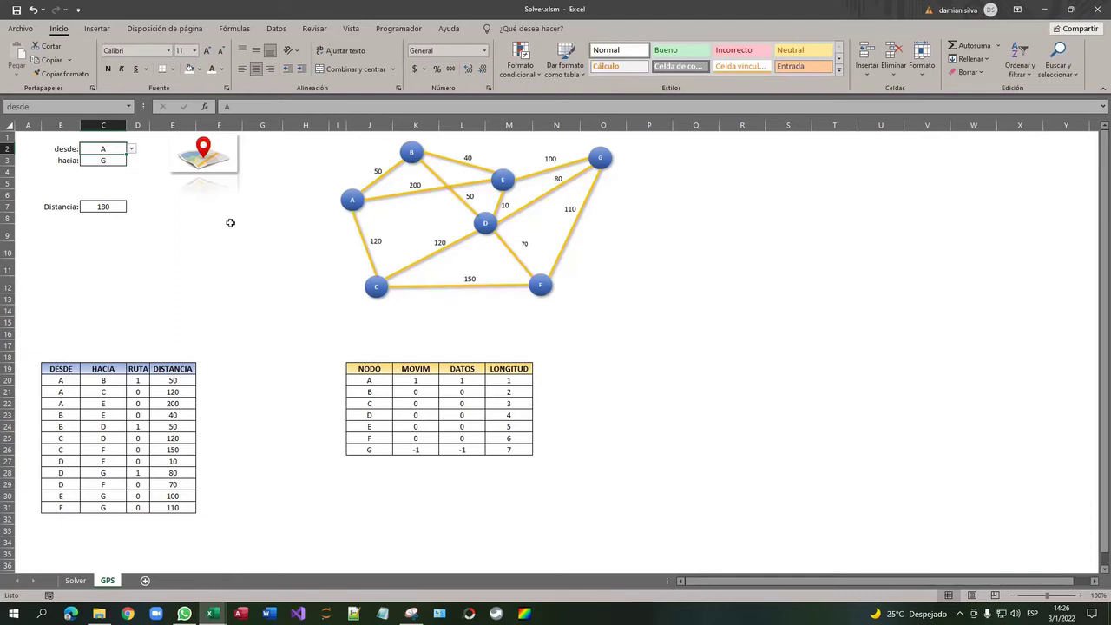
Step: Choose node A as the desde origin on the GPS sheet
{"action": "left_click", "coordinate": [105, 163]}
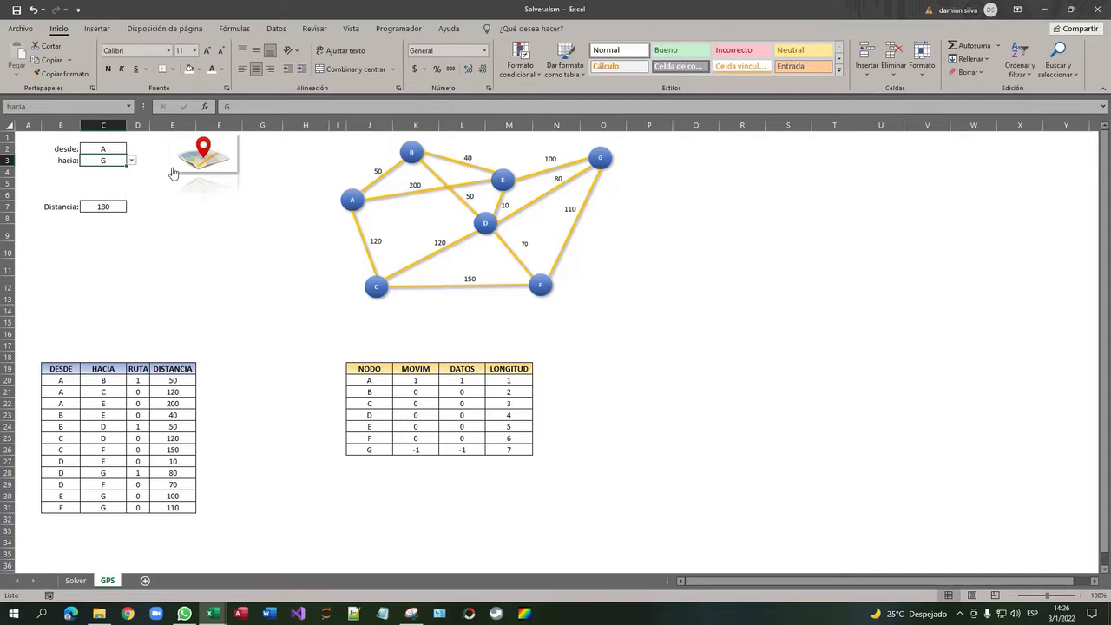
{"action": "left_click", "coordinate": [93, 149]}
{"action": "left_click", "coordinate": [132, 149]}
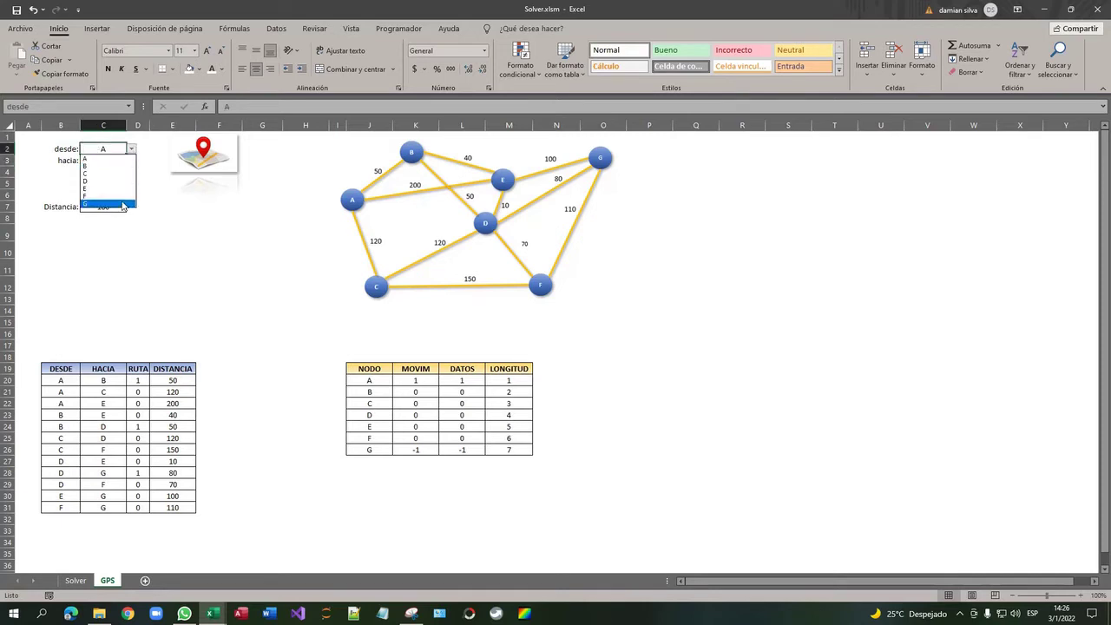
{"action": "left_click", "coordinate": [110, 157]}
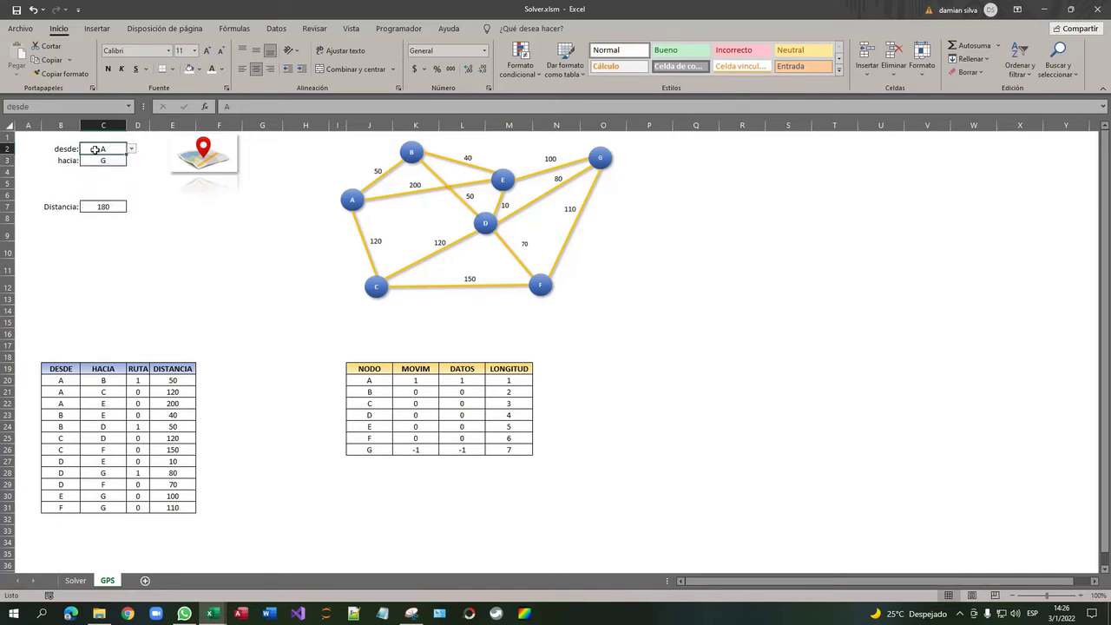
{"action": "left_click", "coordinate": [103, 160]}
Step: Examine the SUMAPRODUCTO formula in the Distancia cell of the GPS sheet and the ranges it references
{"action": "left_click", "coordinate": [111, 210]}
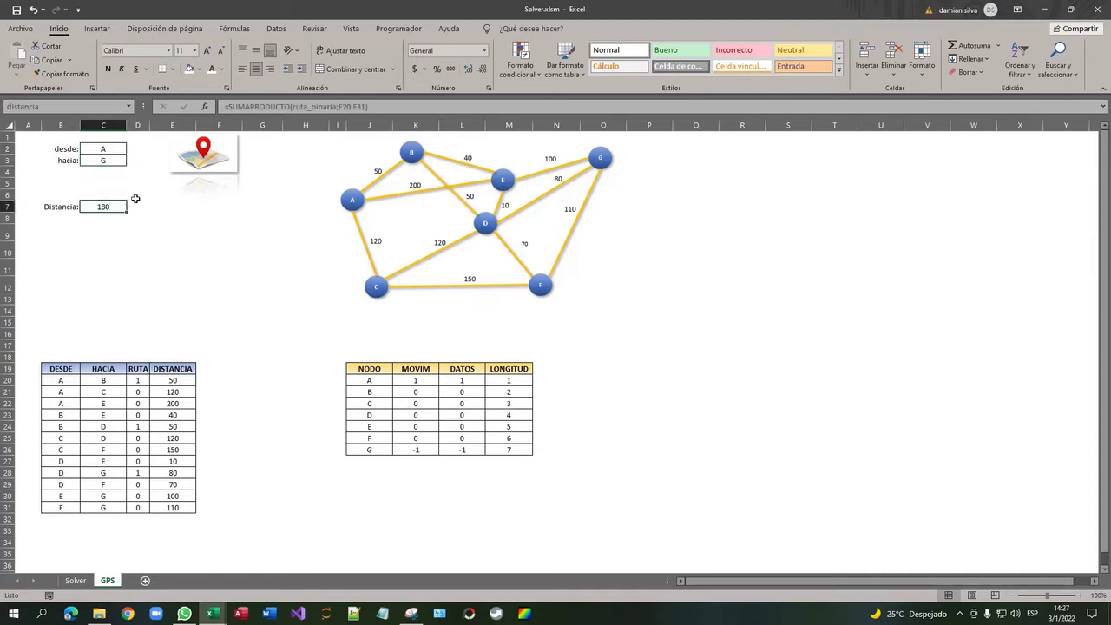
{"action": "left_click", "coordinate": [76, 580]}
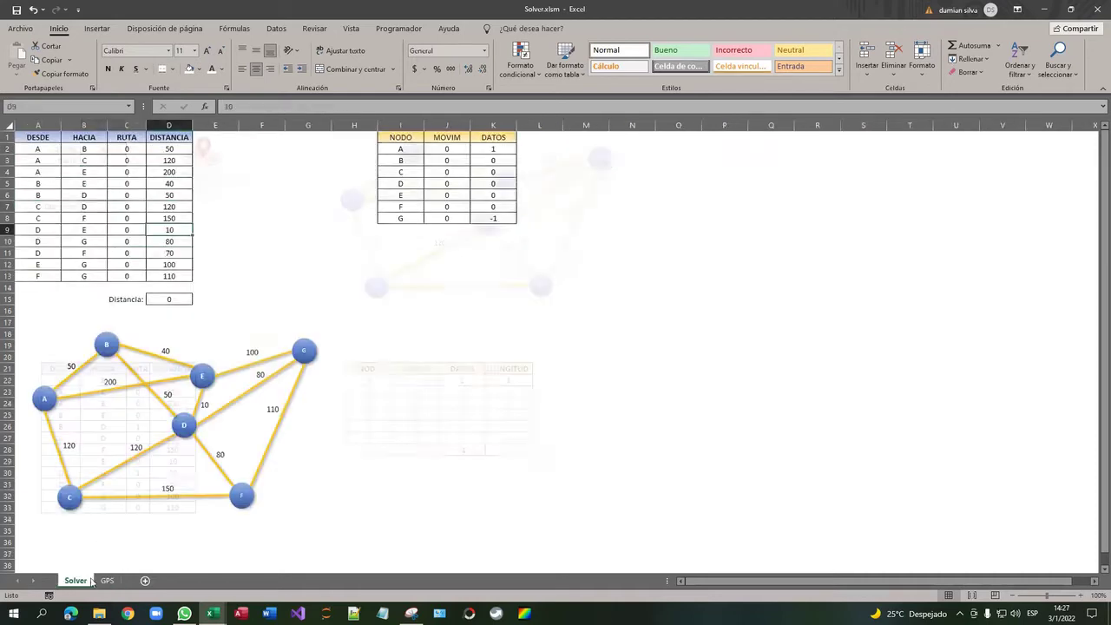
{"action": "left_click", "coordinate": [108, 577]}
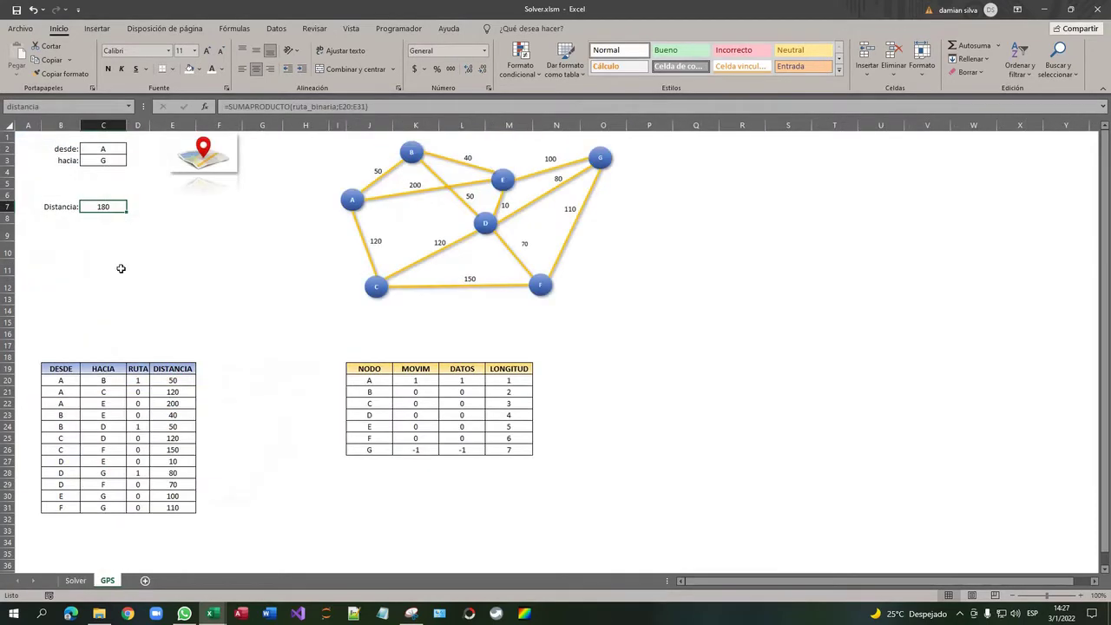
{"action": "double_click", "coordinate": [104, 205]}
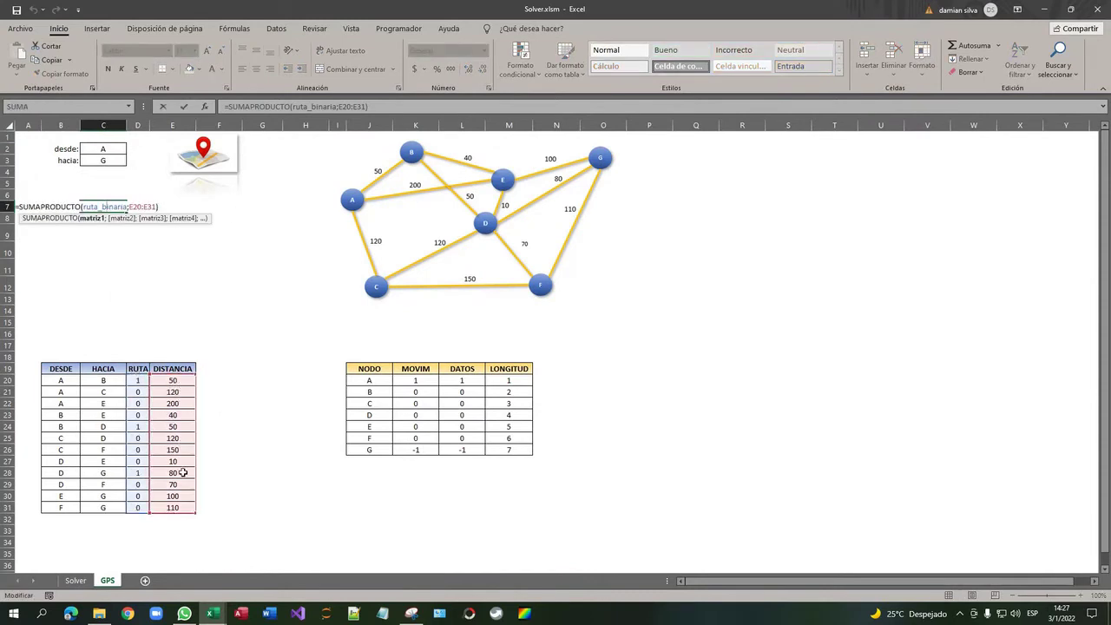
{"action": "key", "text": "Return"}
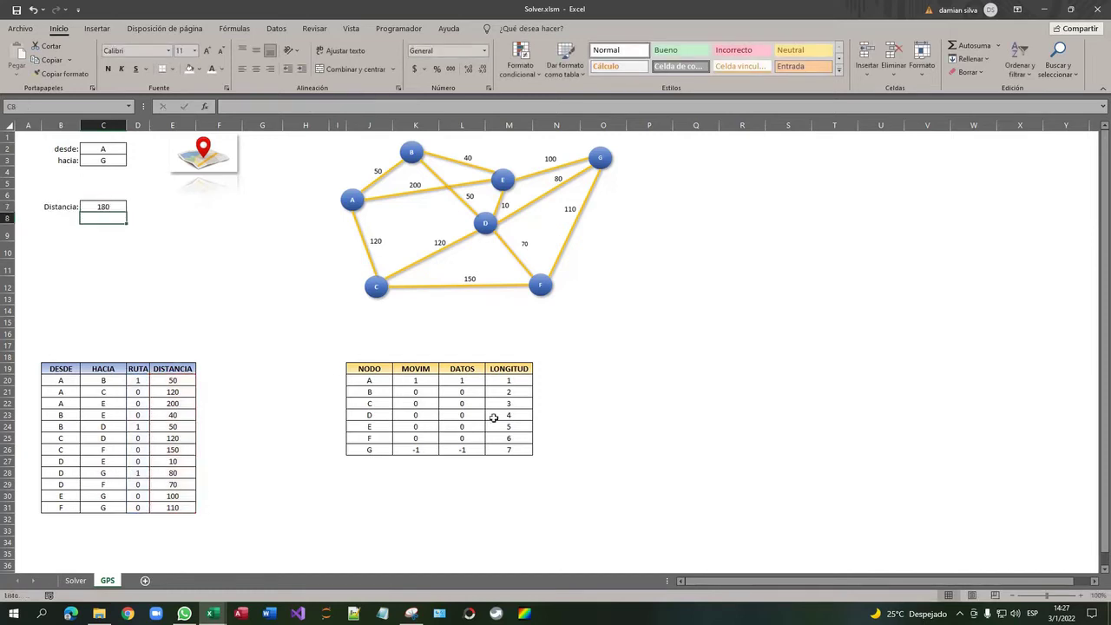
Step: Examine the LONGITUD, MOVIM and DATOS columns of the node table on the GPS sheet, including the DATOS values for nodes A and G
{"action": "left_click", "coordinate": [516, 371]}
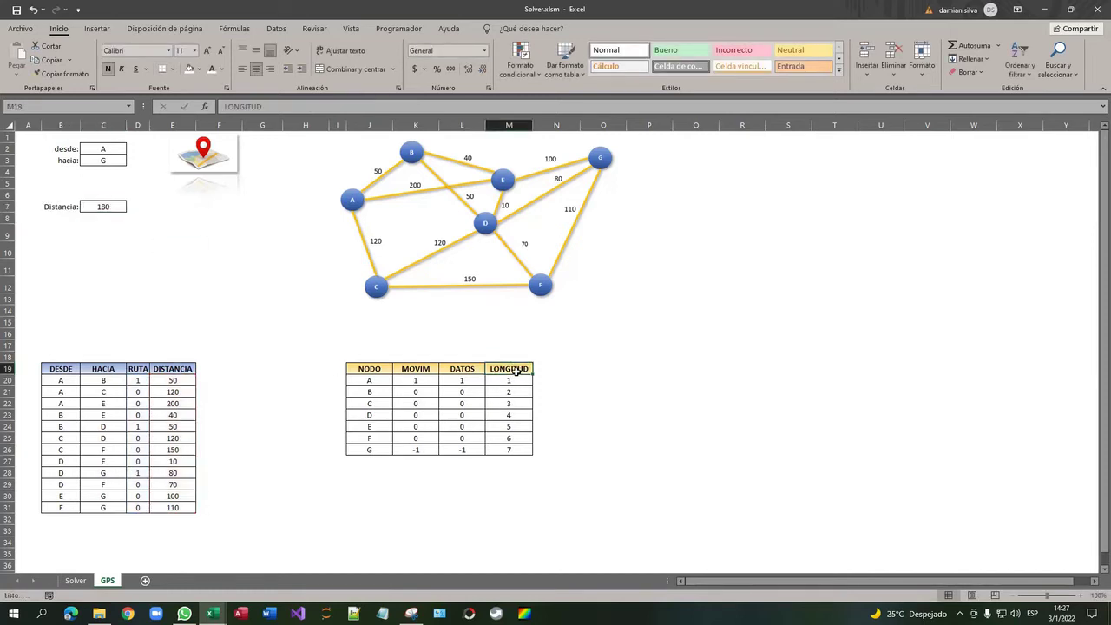
{"action": "left_click", "coordinate": [510, 447]}
{"action": "left_click", "coordinate": [521, 369]}
{"action": "left_click", "coordinate": [509, 452]}
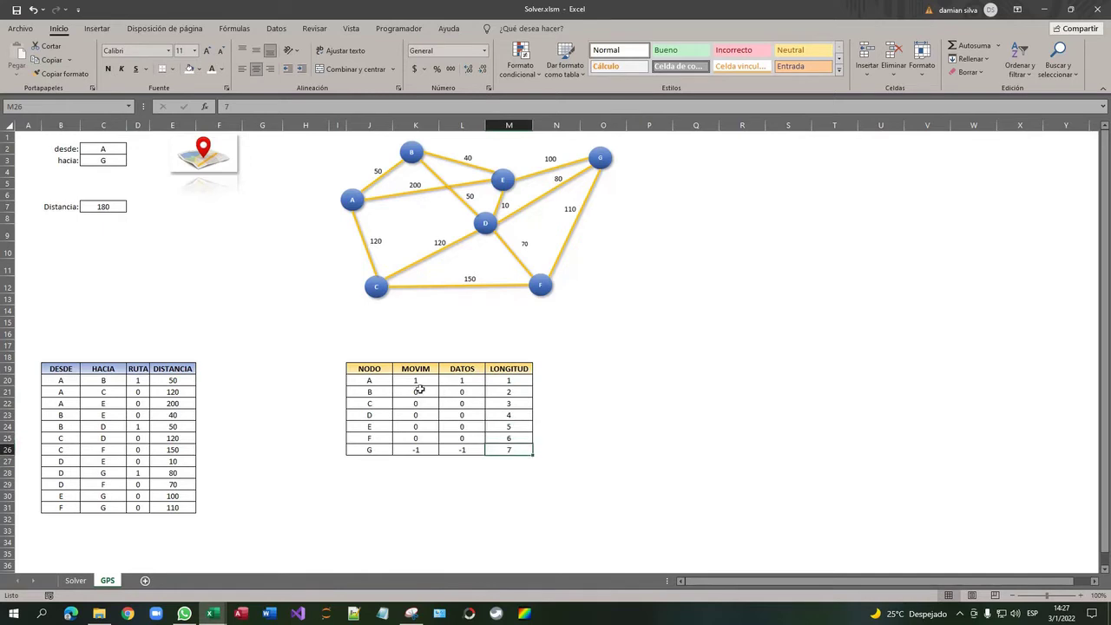
{"action": "left_click_drag", "start_coordinate": [370, 368], "coordinate": [463, 451]}
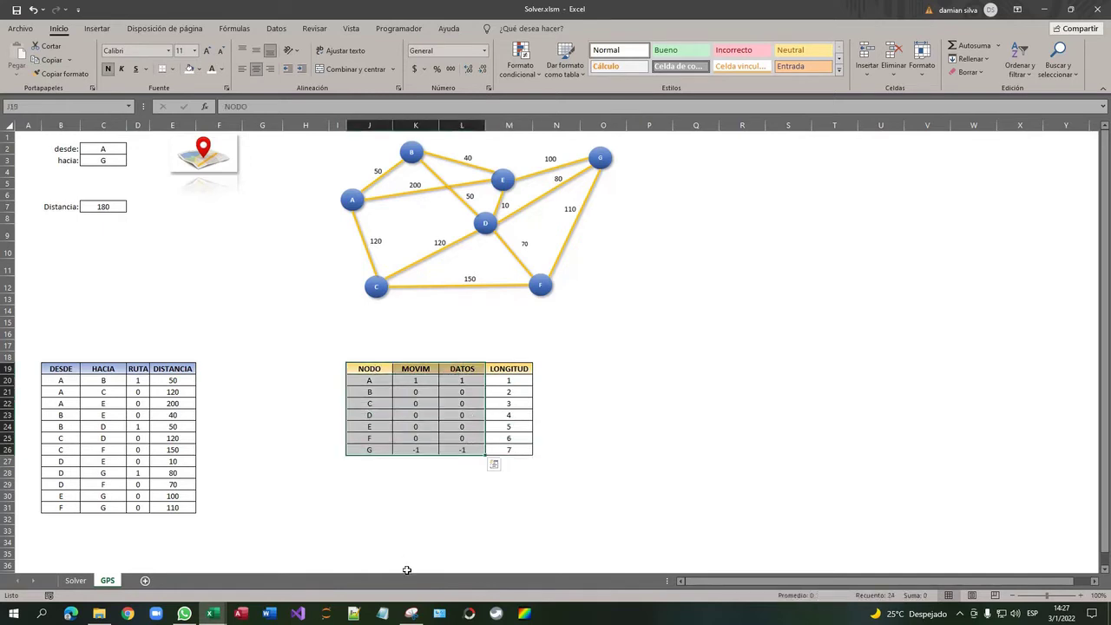
{"action": "left_click", "coordinate": [472, 379]}
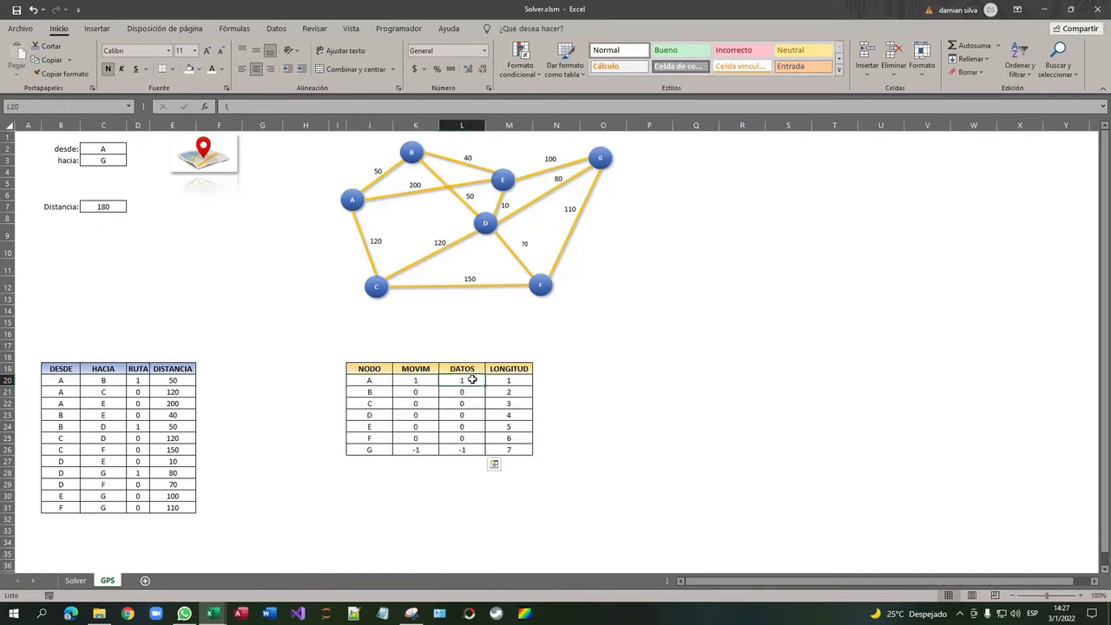
{"action": "left_click", "coordinate": [463, 448]}
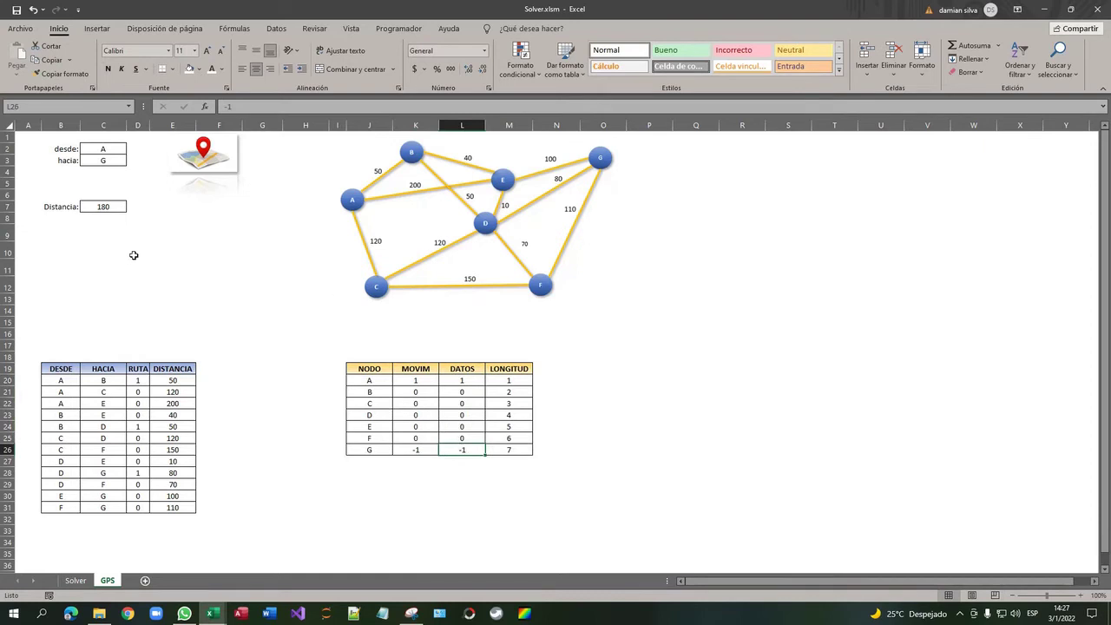
Step: Calculate the shortest route from A to G on the GPS sheet, keep the Solver solution, and review the distance and route description
{"action": "left_click", "coordinate": [199, 162]}
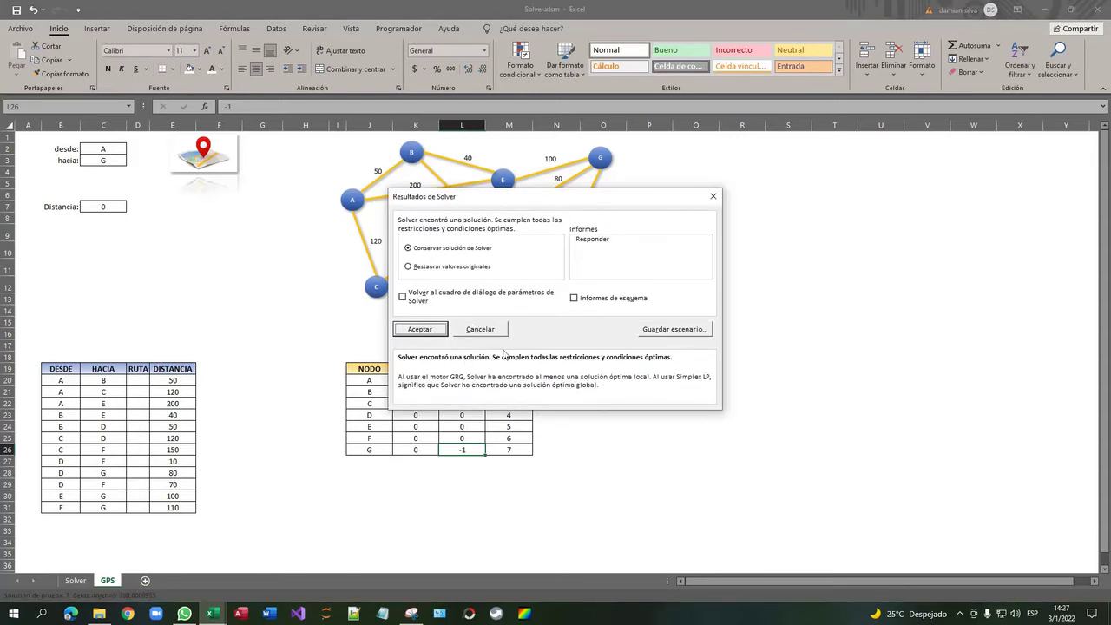
{"action": "left_click", "coordinate": [419, 329]}
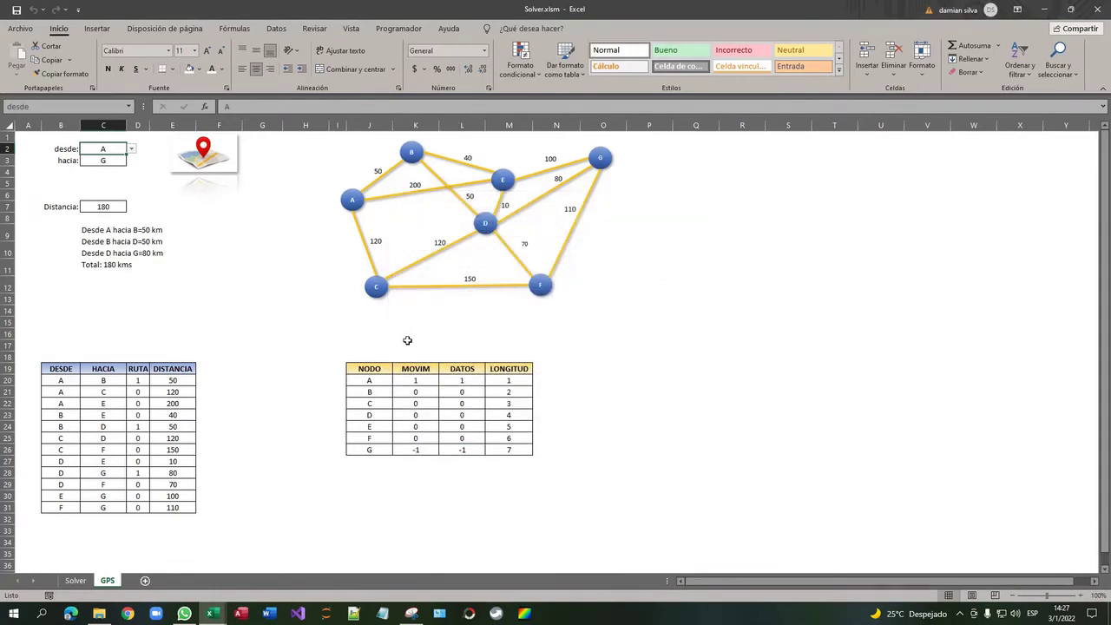
{"action": "left_click", "coordinate": [115, 211]}
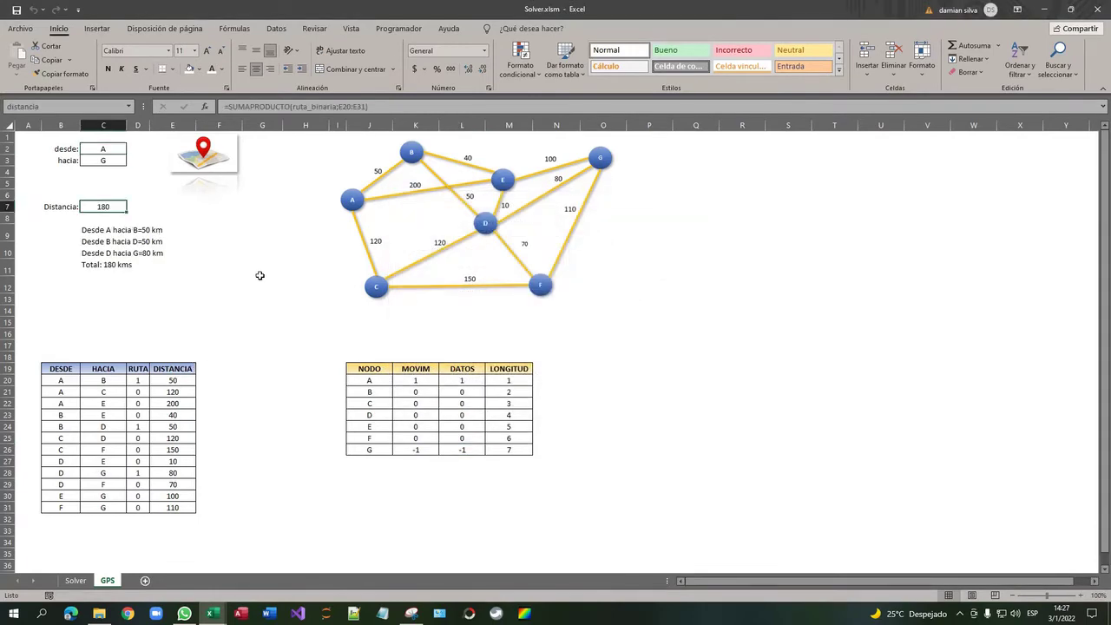
{"action": "left_click", "coordinate": [146, 259]}
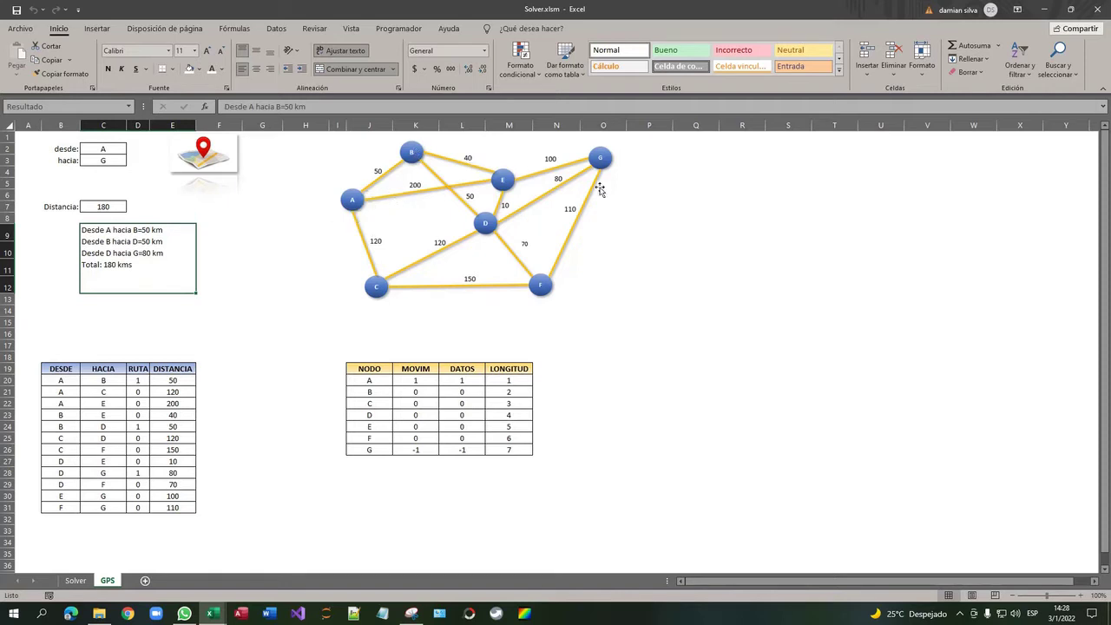
{"action": "left_click", "coordinate": [105, 160]}
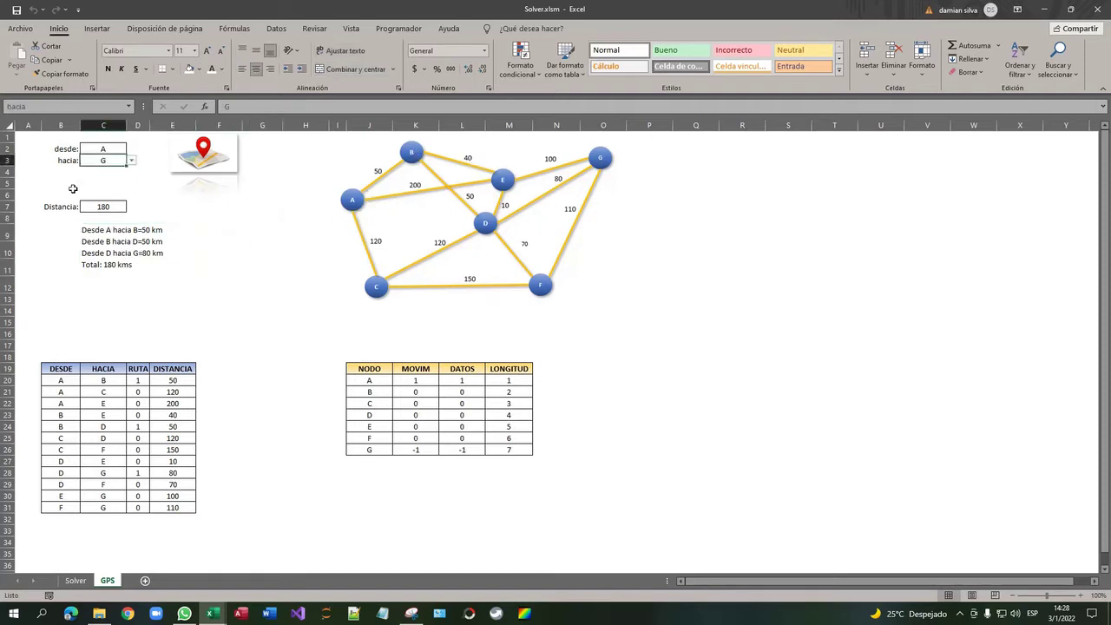
Step: Go through the DATOS values of nodes A to G in the node table on the Solver sheet
{"action": "left_click", "coordinate": [80, 581]}
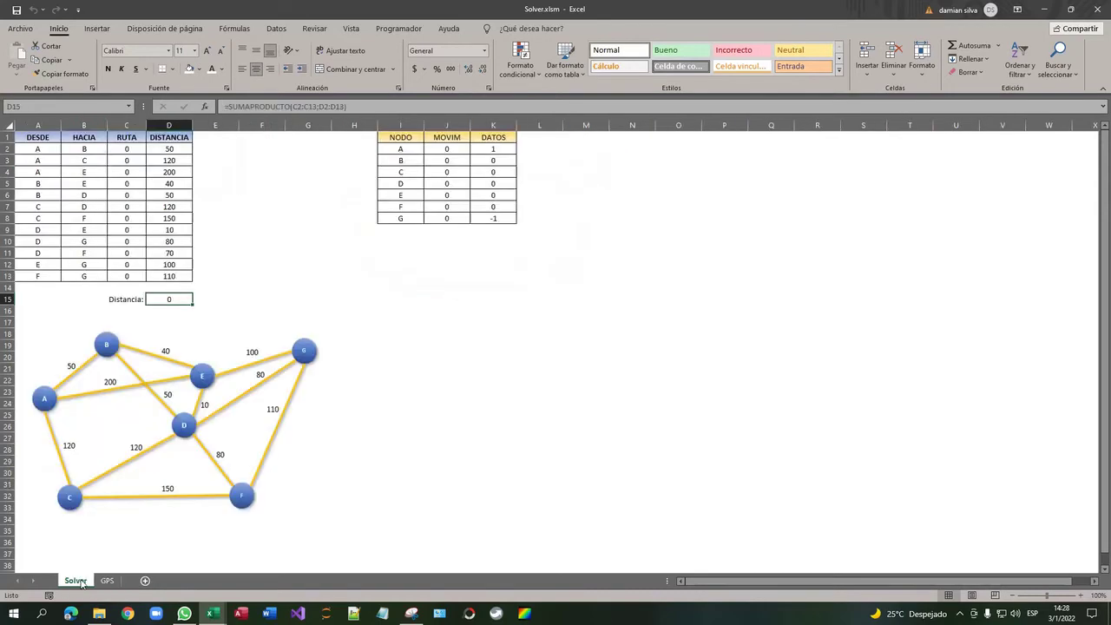
{"action": "left_click", "coordinate": [501, 174]}
{"action": "left_click", "coordinate": [500, 149]}
{"action": "left_click", "coordinate": [494, 170]}
{"action": "left_click", "coordinate": [493, 193]}
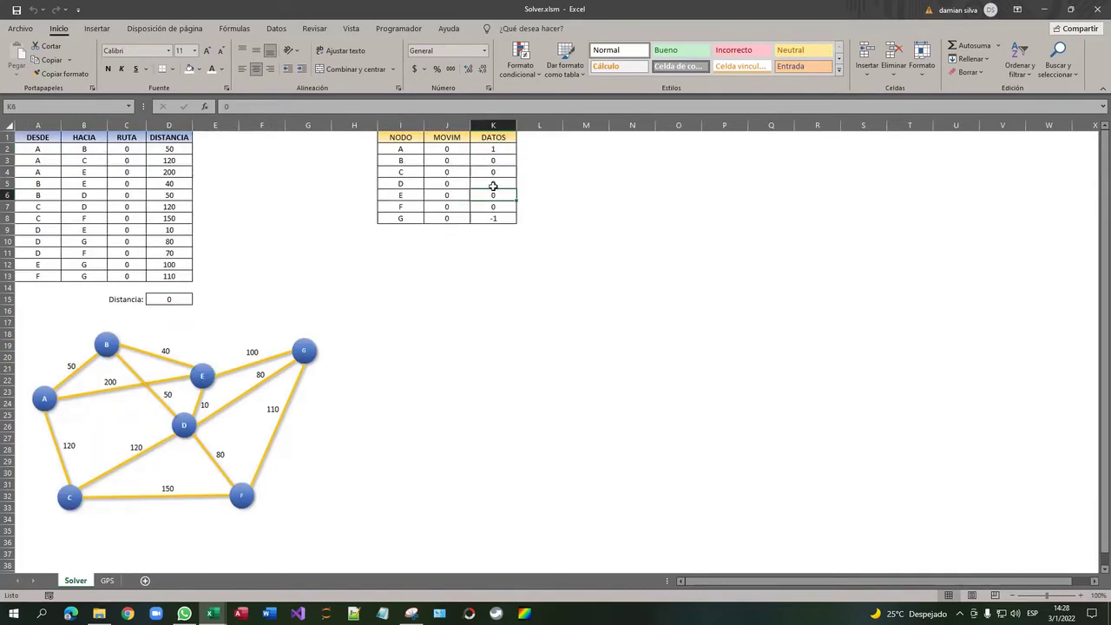
{"action": "left_click", "coordinate": [496, 162]}
{"action": "left_click", "coordinate": [500, 150]}
{"action": "left_click", "coordinate": [493, 195]}
{"action": "left_click", "coordinate": [494, 208]}
{"action": "left_click", "coordinate": [495, 219]}
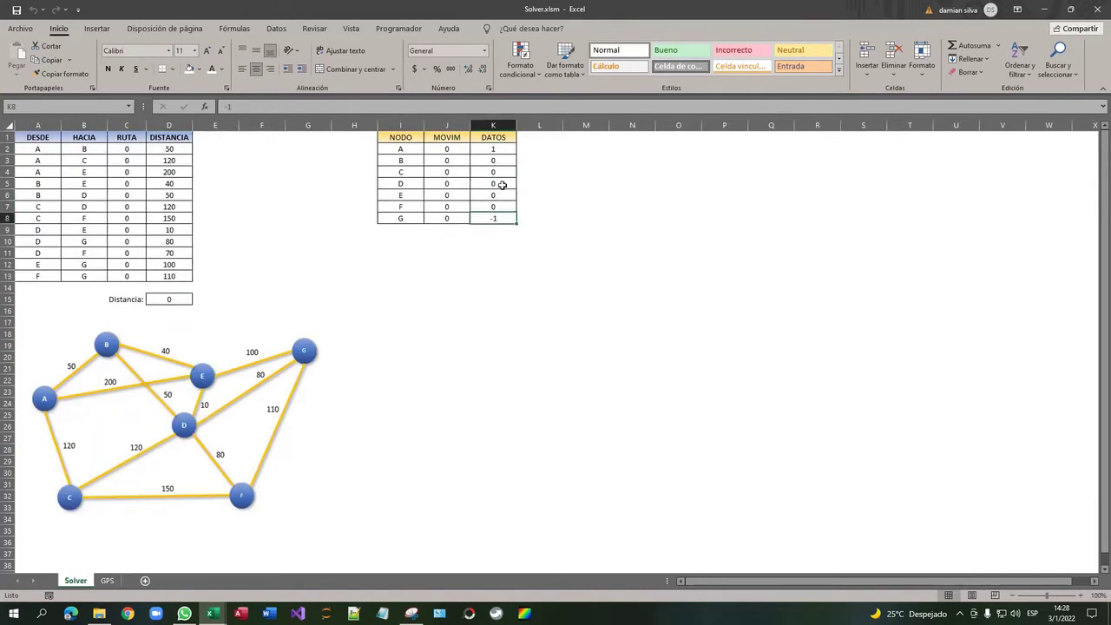
{"action": "left_click", "coordinate": [501, 183]}
{"action": "left_click", "coordinate": [504, 160]}
{"action": "left_click", "coordinate": [500, 149]}
{"action": "left_click", "coordinate": [495, 172]}
{"action": "left_click", "coordinate": [493, 195]}
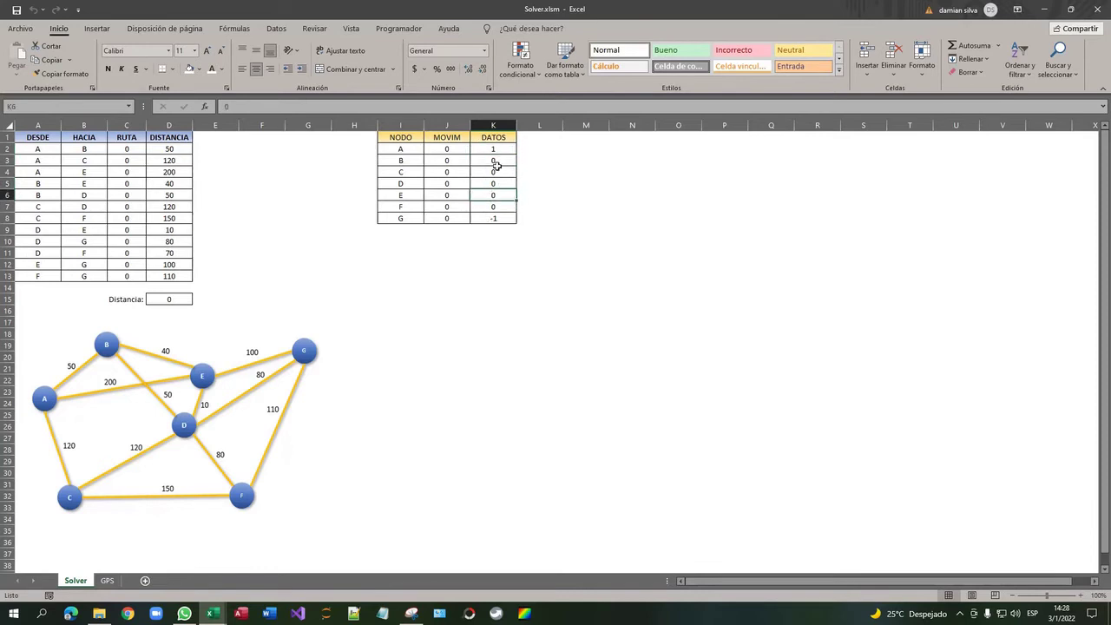
{"action": "left_click", "coordinate": [519, 161]}
{"action": "left_click", "coordinate": [501, 149]}
{"action": "left_click", "coordinate": [492, 171]}
{"action": "left_click", "coordinate": [496, 217]}
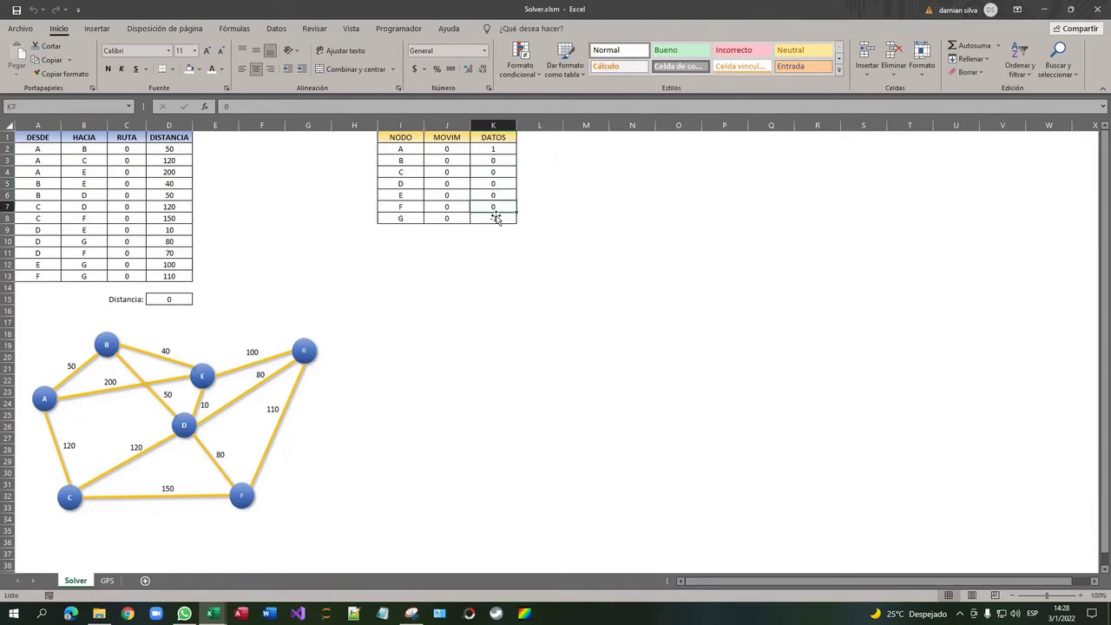
{"action": "left_click", "coordinate": [499, 161]}
{"action": "left_click", "coordinate": [493, 204]}
{"action": "left_click", "coordinate": [494, 218]}
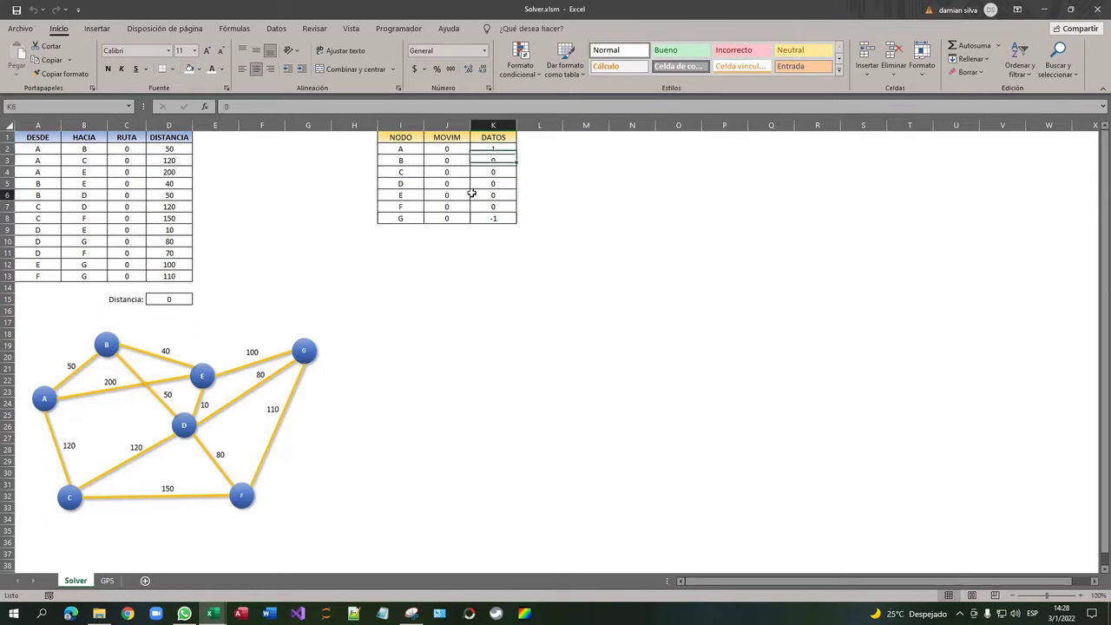
{"action": "left_click", "coordinate": [488, 163]}
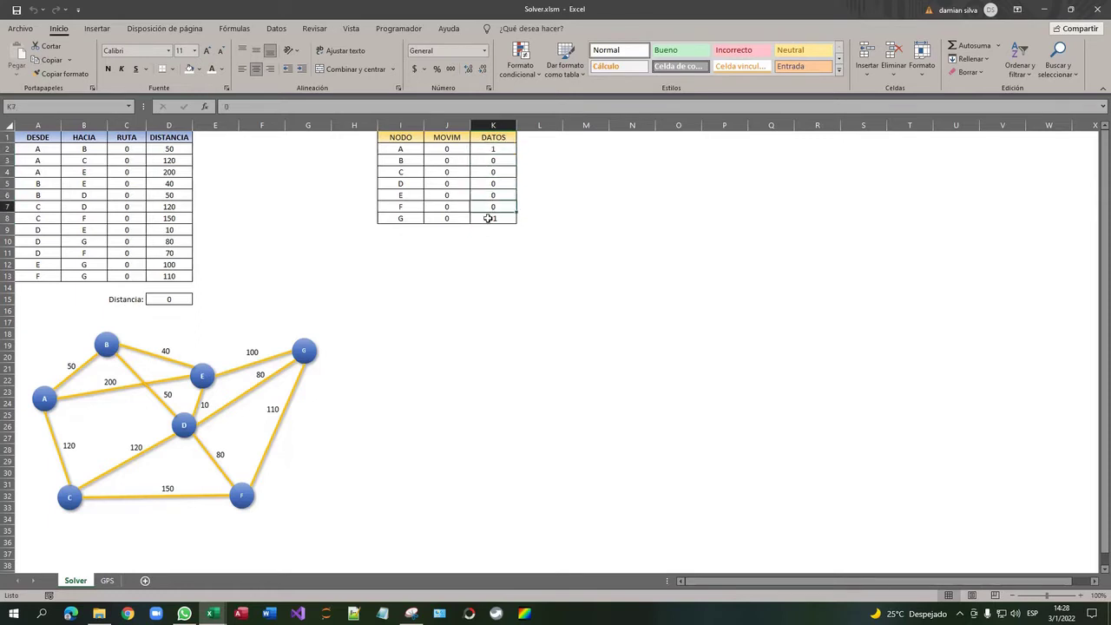
{"action": "left_click", "coordinate": [486, 227]}
{"action": "left_click", "coordinate": [500, 162]}
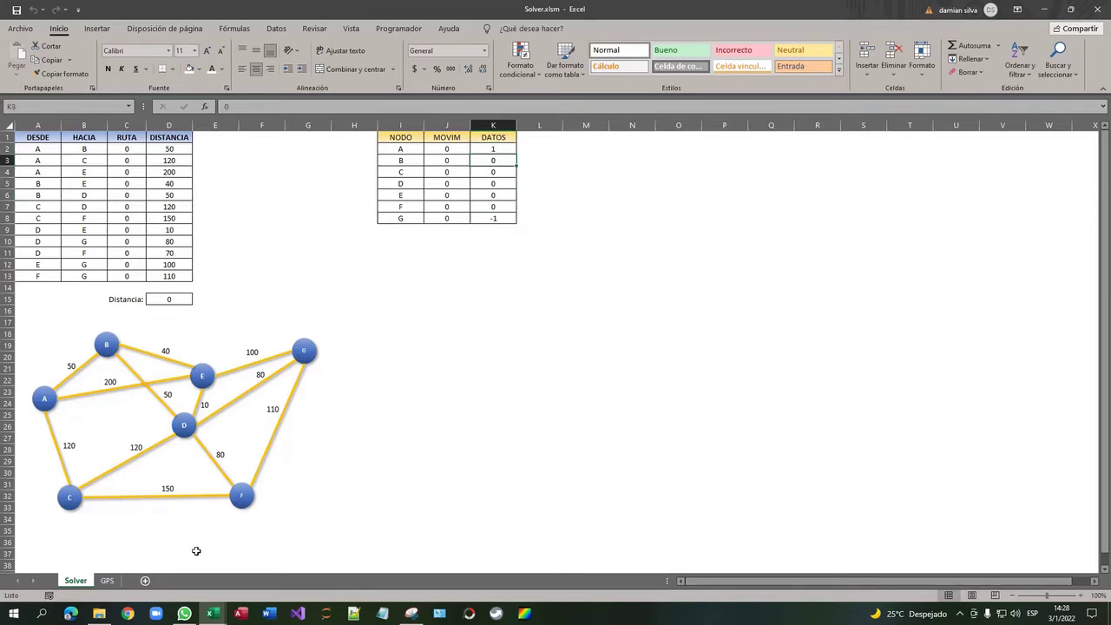
Step: Compare the route description on the GPS sheet with the RUTA and DISTANCIA columns of the segment table
{"action": "left_click", "coordinate": [108, 579]}
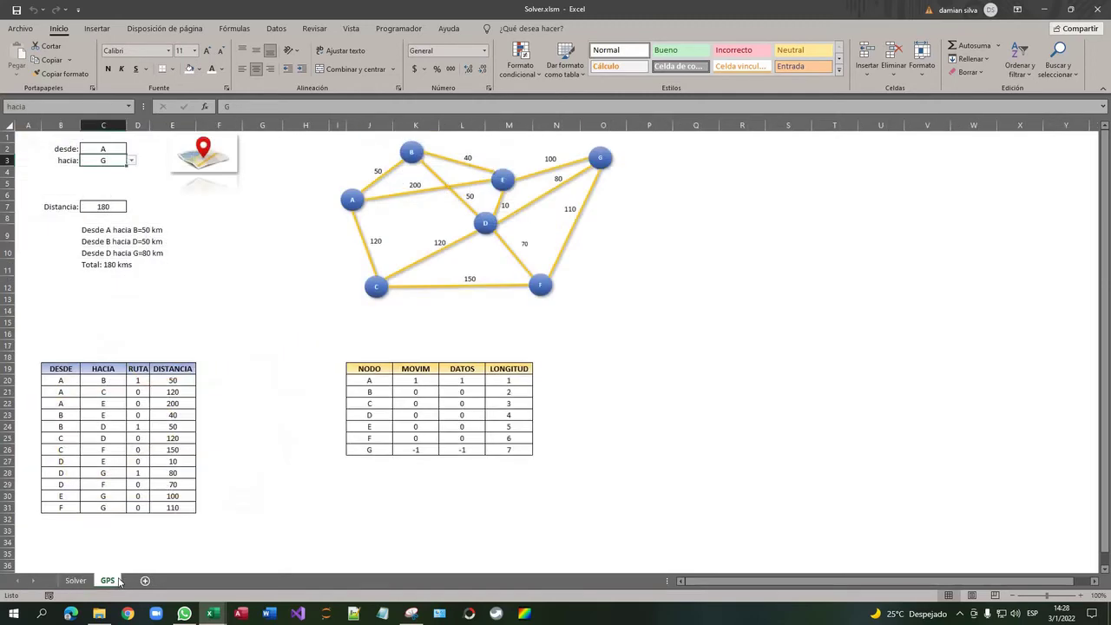
{"action": "left_click", "coordinate": [235, 298]}
{"action": "left_click", "coordinate": [153, 253]}
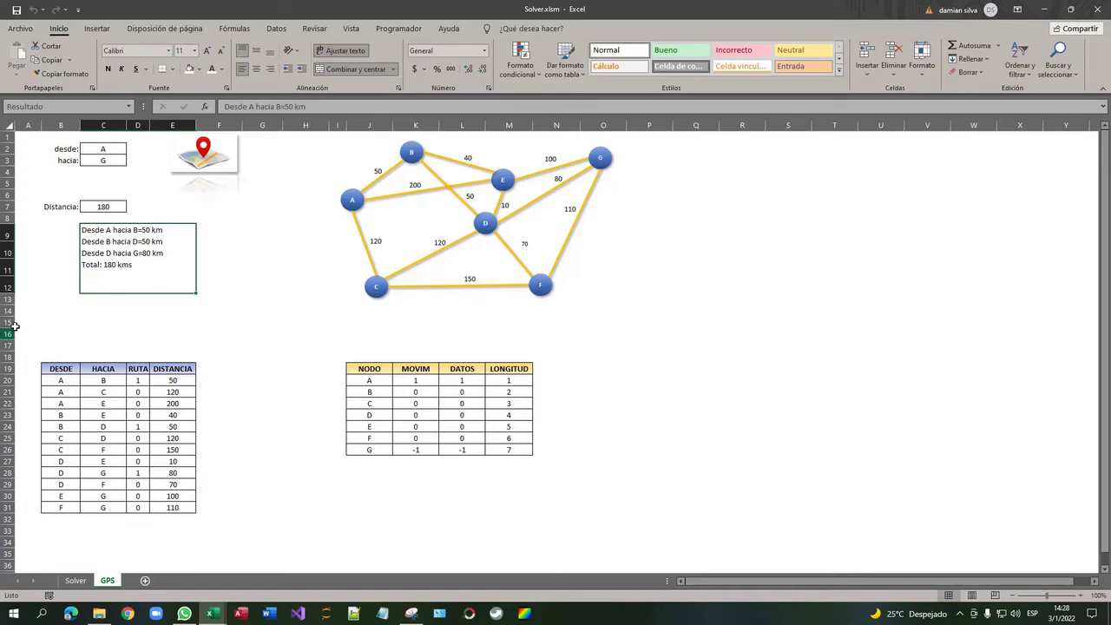
{"action": "left_click", "coordinate": [140, 381]}
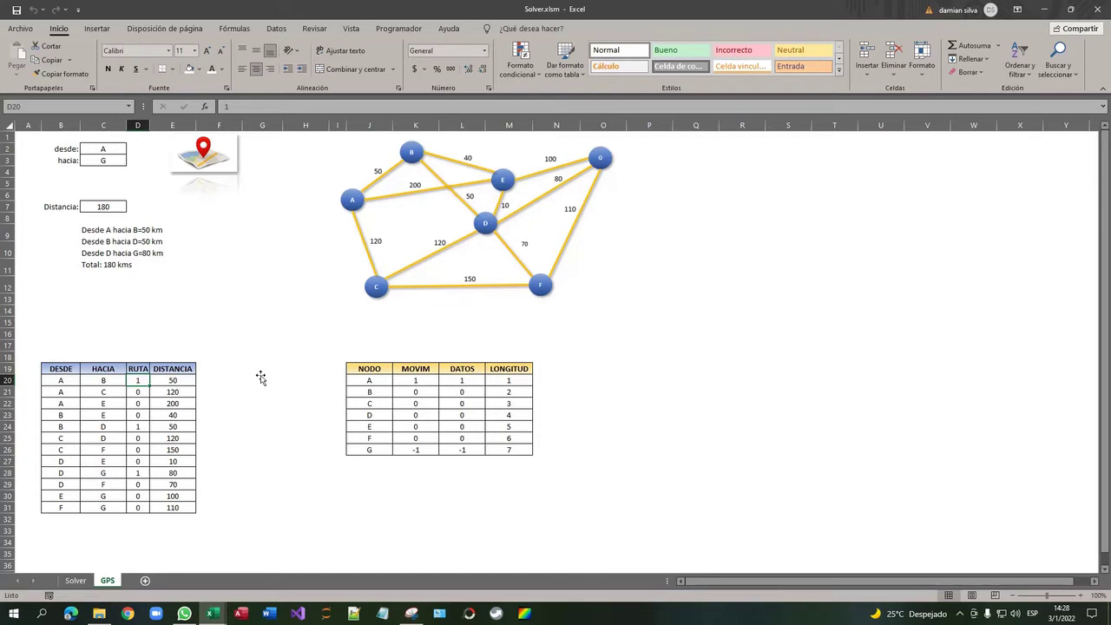
{"action": "left_click", "coordinate": [184, 372]}
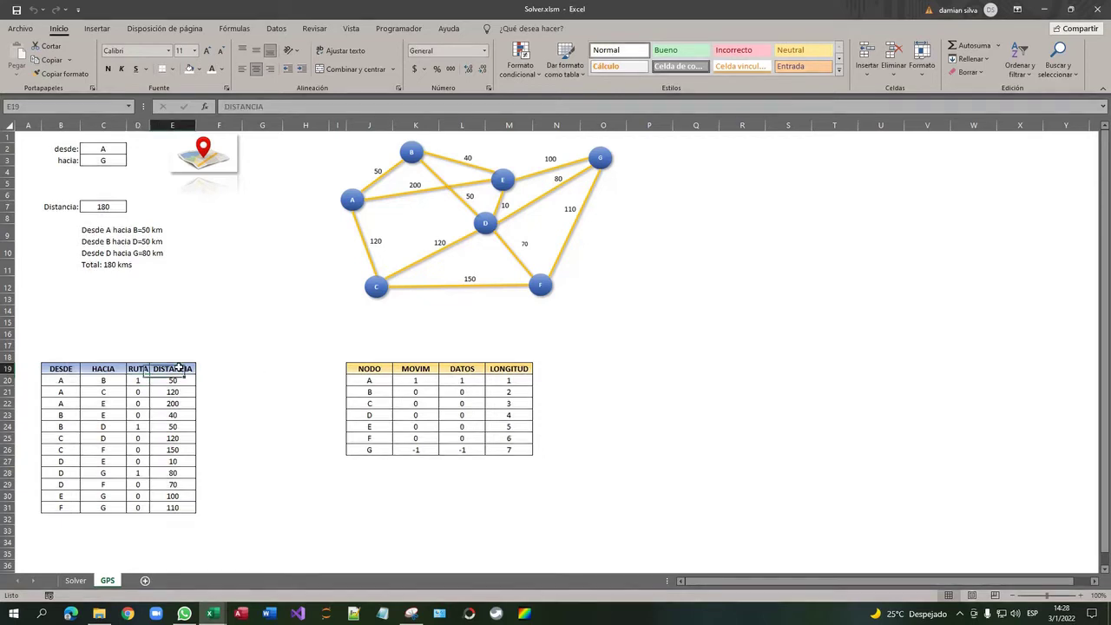
Step: Review the DATOS column and the Distancia formula cell on the Solver sheet
{"action": "left_click", "coordinate": [76, 580]}
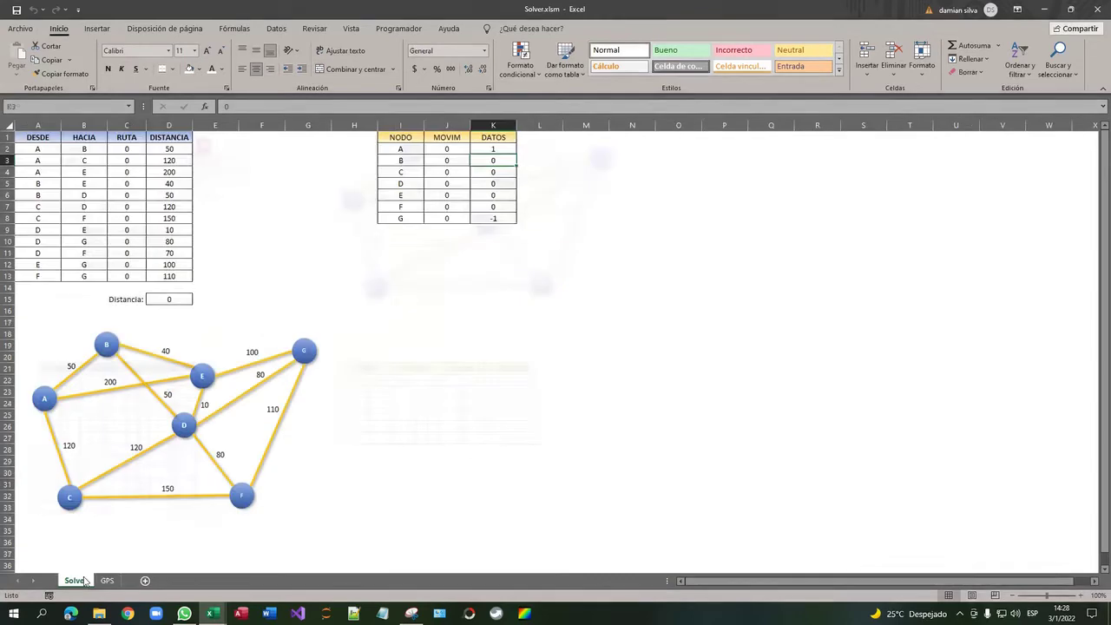
{"action": "left_click", "coordinate": [492, 219]}
{"action": "left_click", "coordinate": [506, 173]}
{"action": "left_click", "coordinate": [504, 160]}
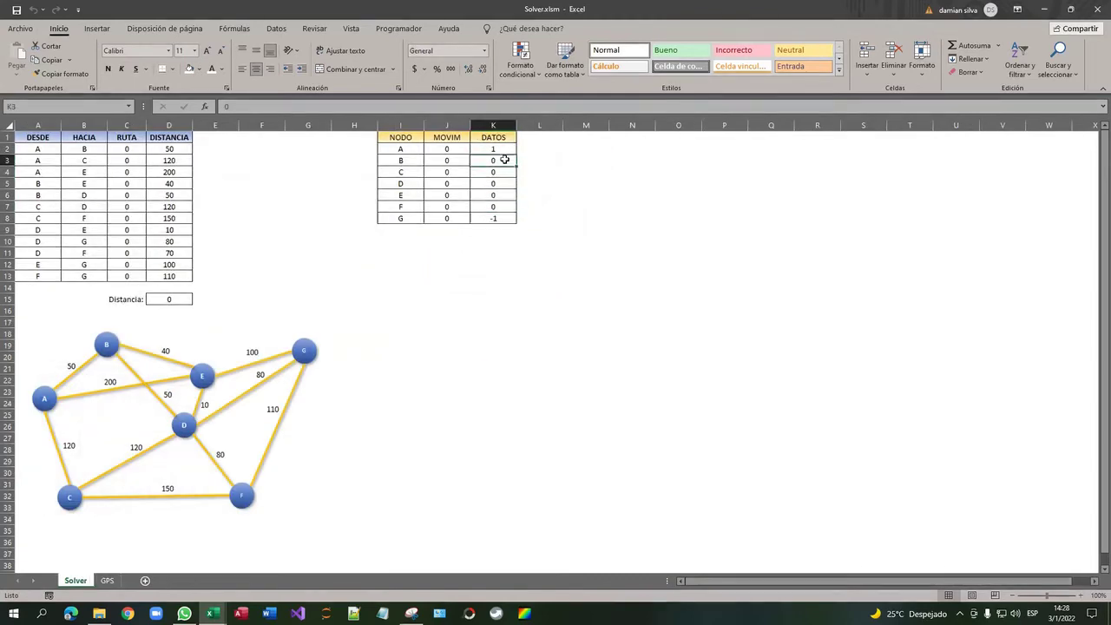
{"action": "left_click", "coordinate": [497, 195]}
{"action": "left_click", "coordinate": [493, 217]}
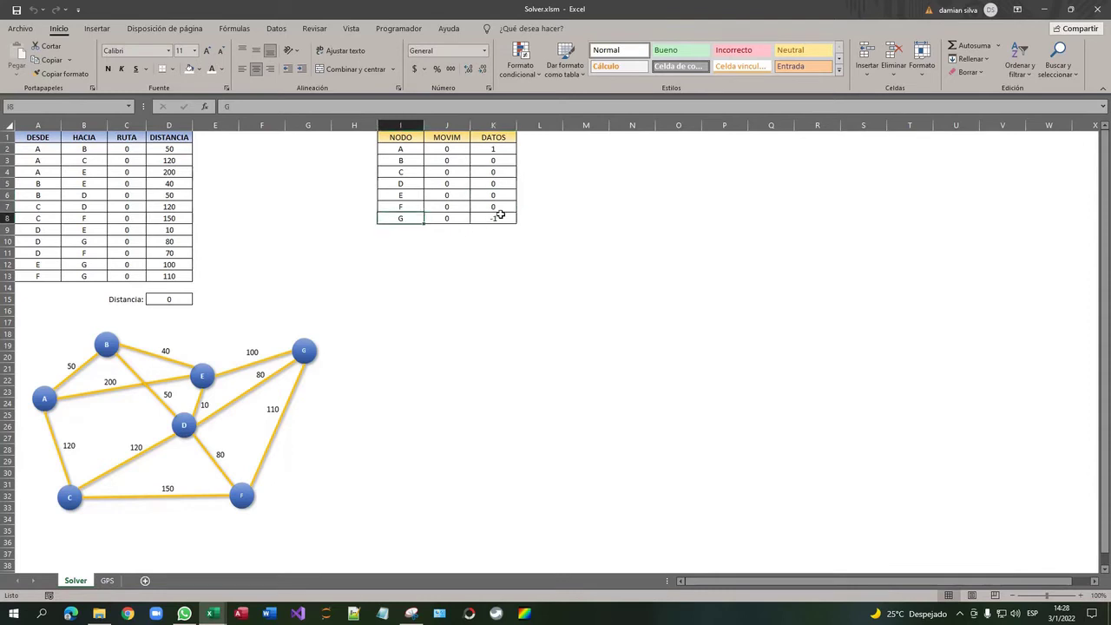
{"action": "left_click", "coordinate": [171, 299]}
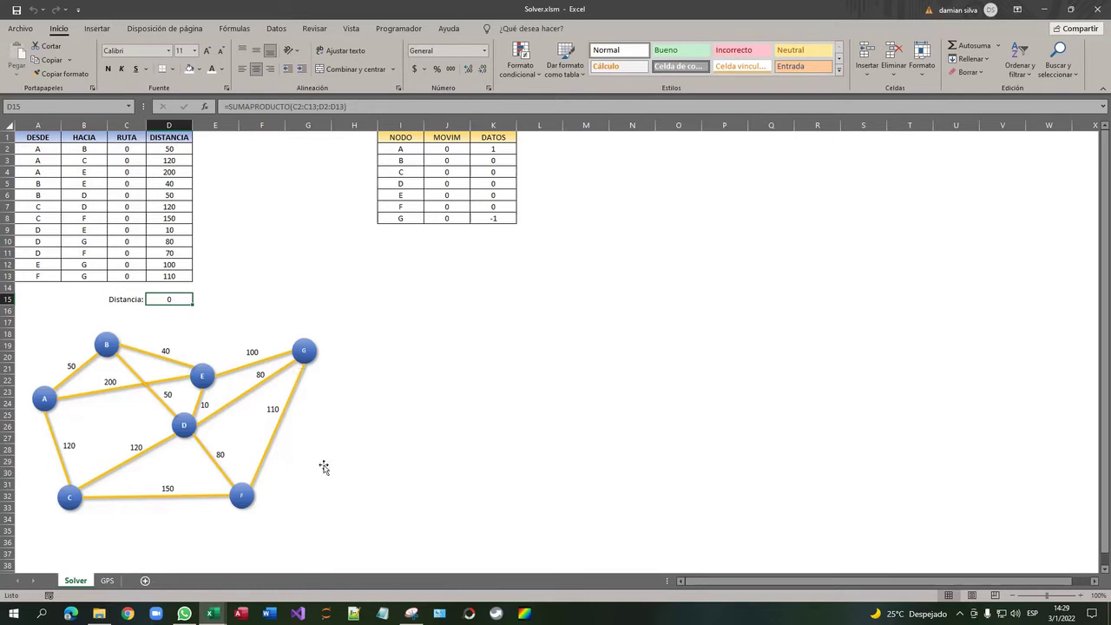
Step: Compare the desde and hacia selectors on the GPS sheet with the manually entered DATOS values on the Solver sheet
{"action": "left_click", "coordinate": [107, 581]}
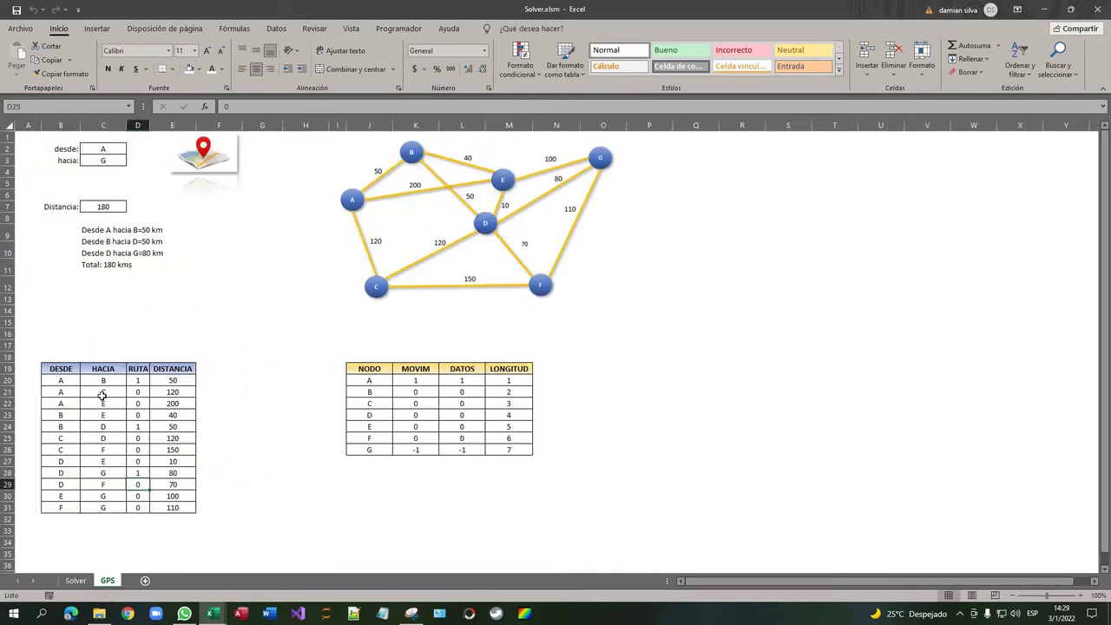
{"action": "left_click", "coordinate": [111, 149]}
{"action": "left_click", "coordinate": [109, 157]}
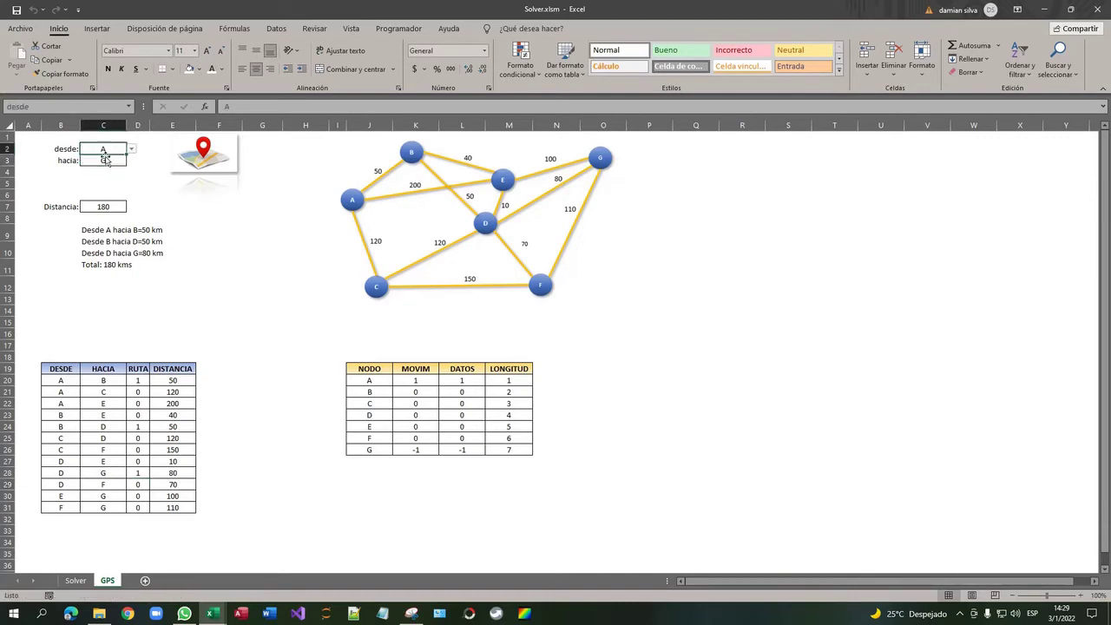
{"action": "left_click", "coordinate": [75, 580]}
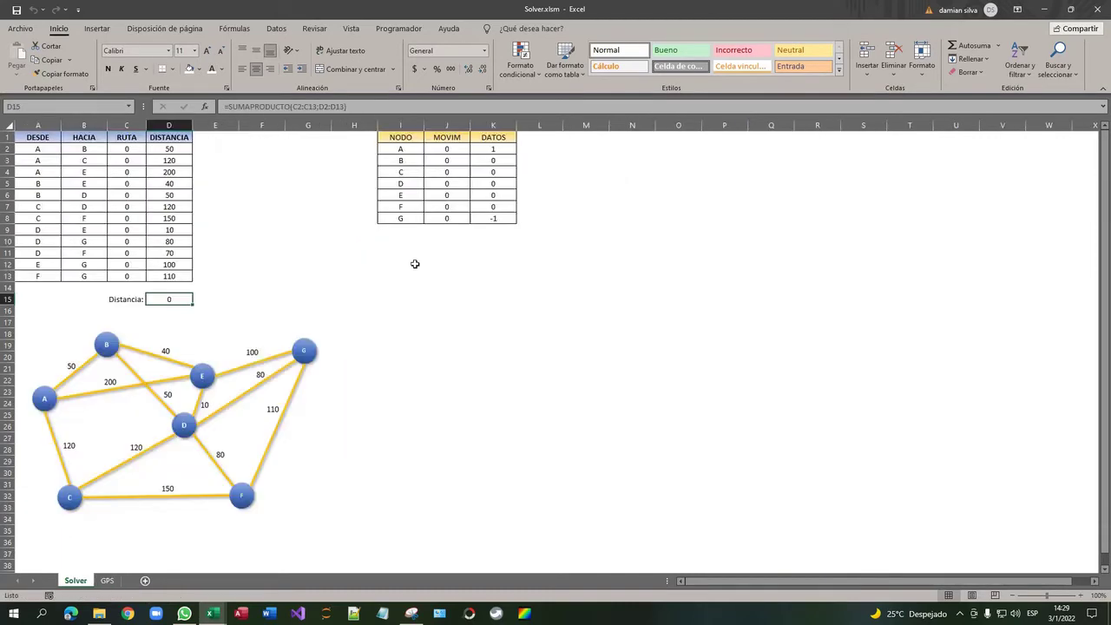
{"action": "mouse_move", "coordinate": [475, 159]}
{"action": "left_mouse_down"}
{"action": "mouse_move", "coordinate": [486, 158]}
{"action": "mouse_move", "coordinate": [486, 183]}
{"action": "mouse_move", "coordinate": [494, 153]}
{"action": "left_mouse_up"}
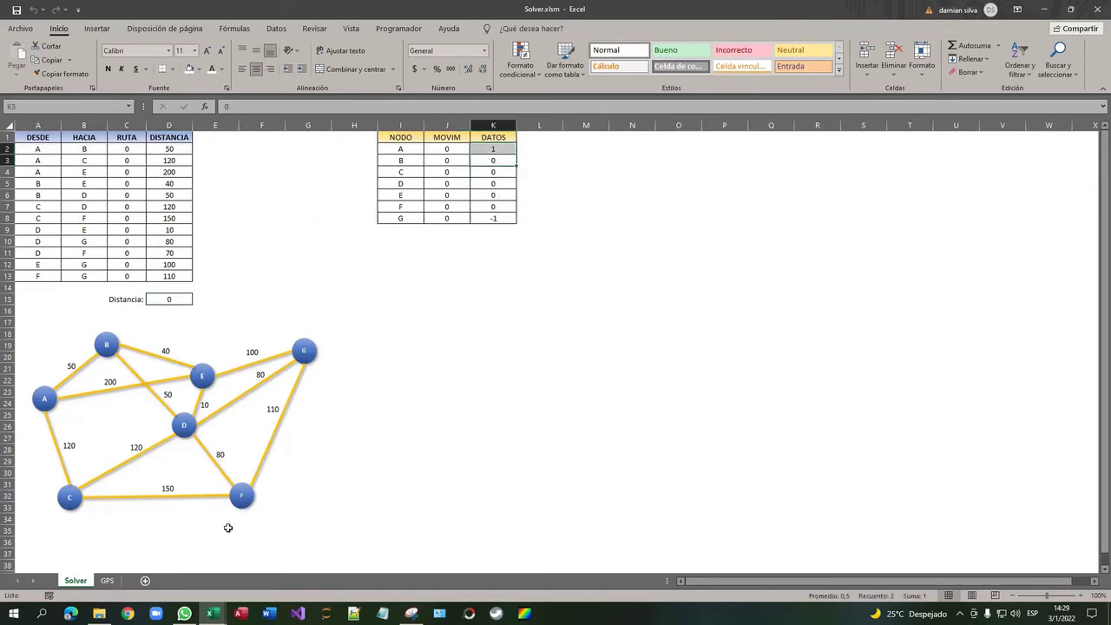
Step: Inspect the SUMAPRODUCTO formula in the Distancia cell and the route description below it on the GPS sheet
{"action": "left_click", "coordinate": [107, 580]}
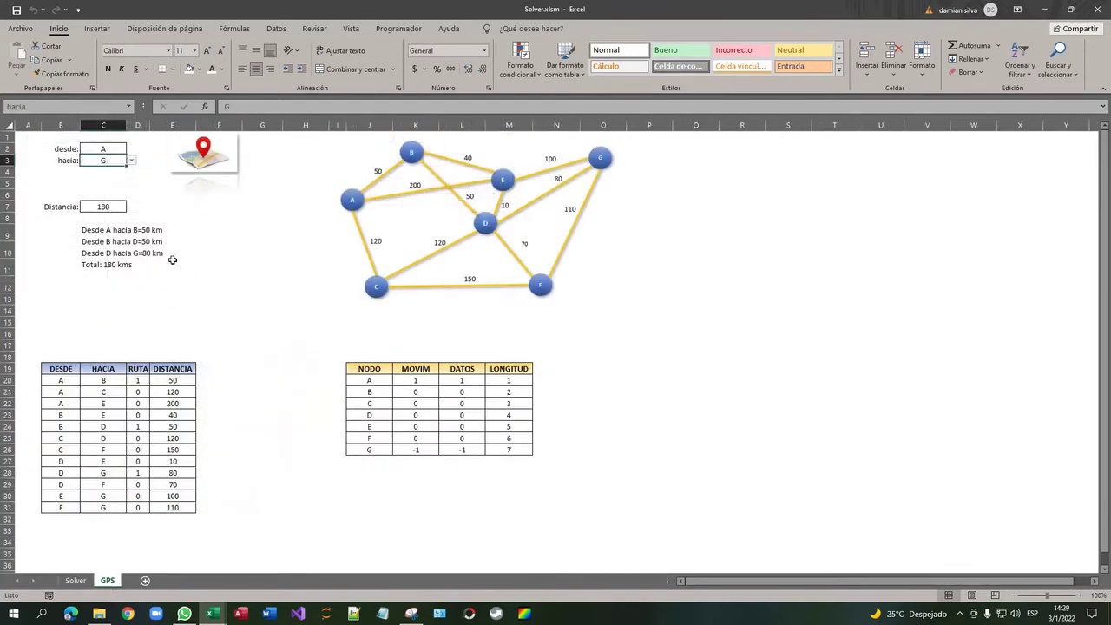
{"action": "left_click", "coordinate": [103, 206]}
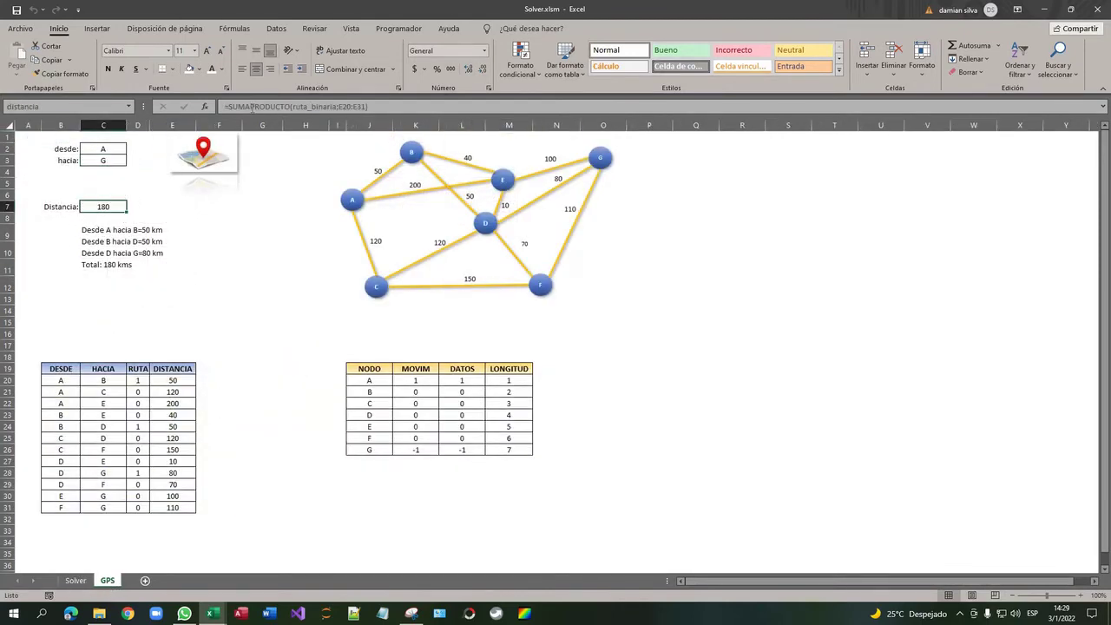
{"action": "left_click", "coordinate": [252, 106]}
{"action": "key", "text": "Return"}
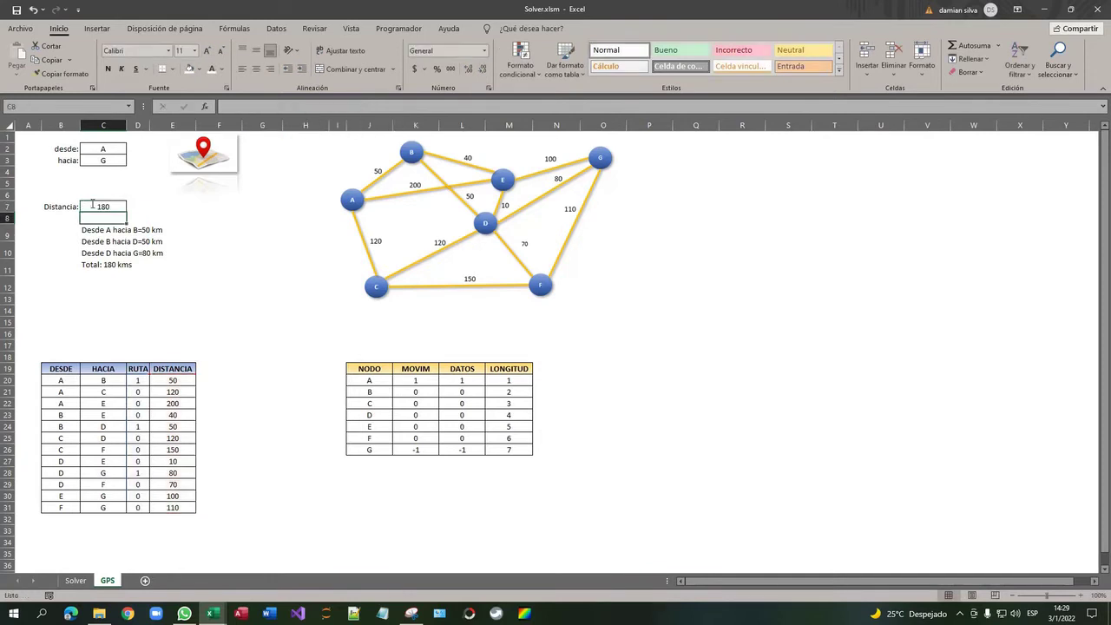
{"action": "left_click", "coordinate": [117, 223]}
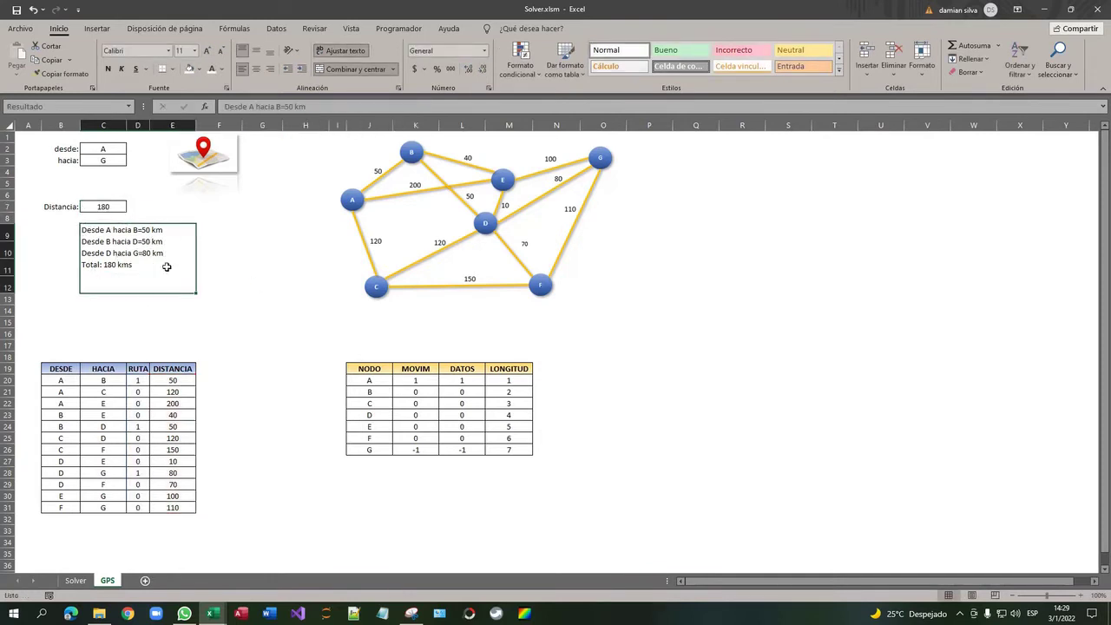
Step: Choose node B as the desde origin on the GPS sheet
{"action": "left_click", "coordinate": [120, 153]}
{"action": "left_click", "coordinate": [132, 149]}
{"action": "left_click", "coordinate": [106, 169]}
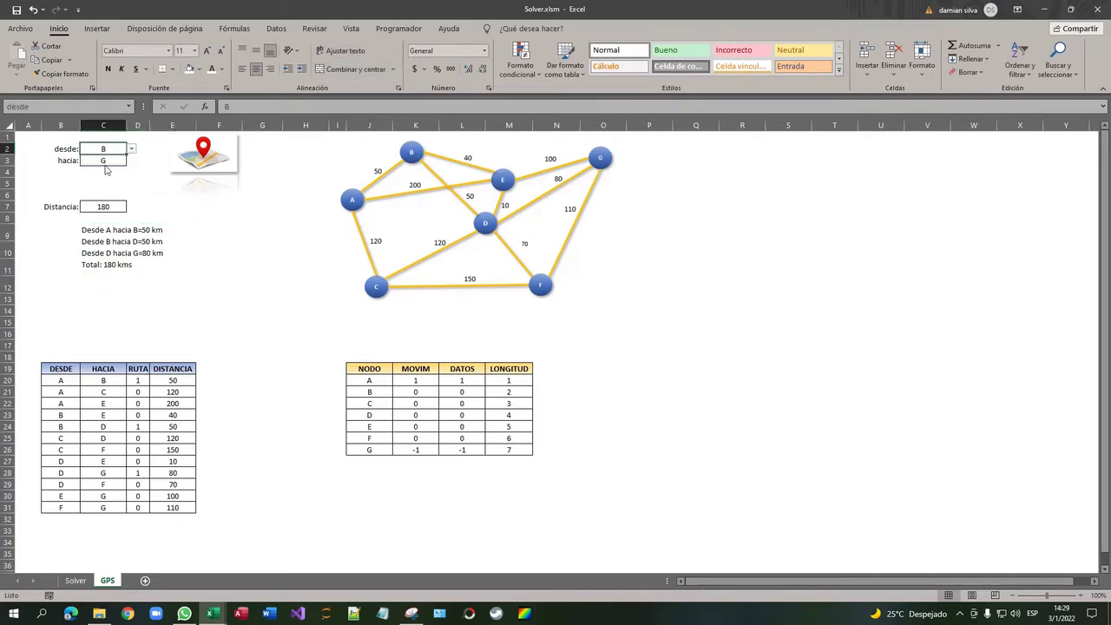
Step: Choose node F as the hacia destination, calculate the route from B, and keep the Solver solution
{"action": "left_click", "coordinate": [106, 161]}
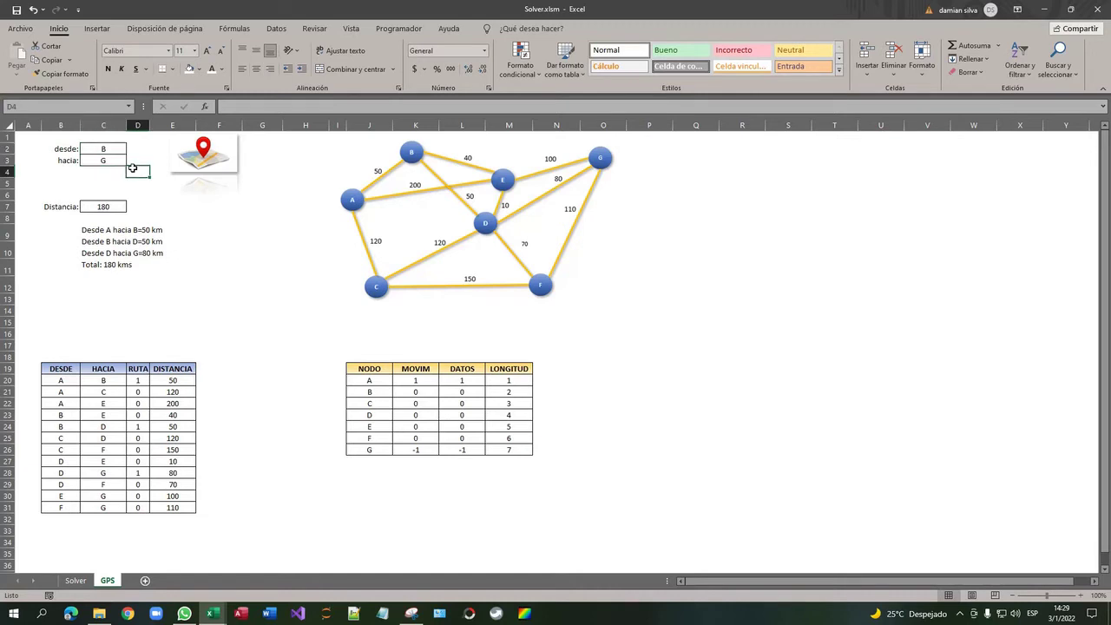
{"action": "left_click", "coordinate": [132, 162]}
{"action": "left_click", "coordinate": [104, 207]}
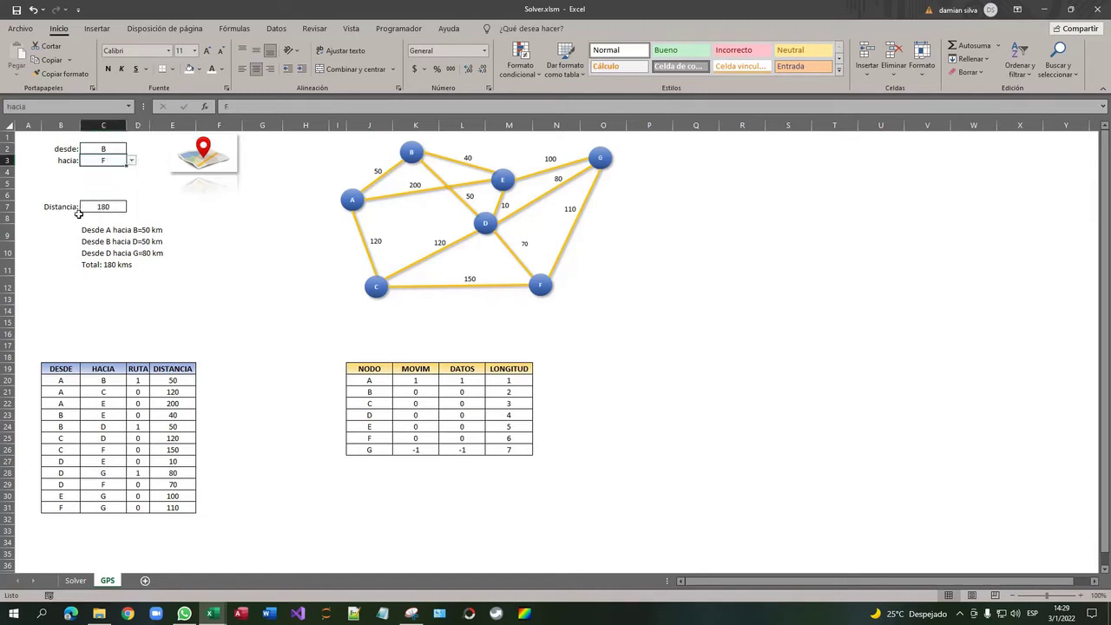
{"action": "left_click", "coordinate": [61, 183]}
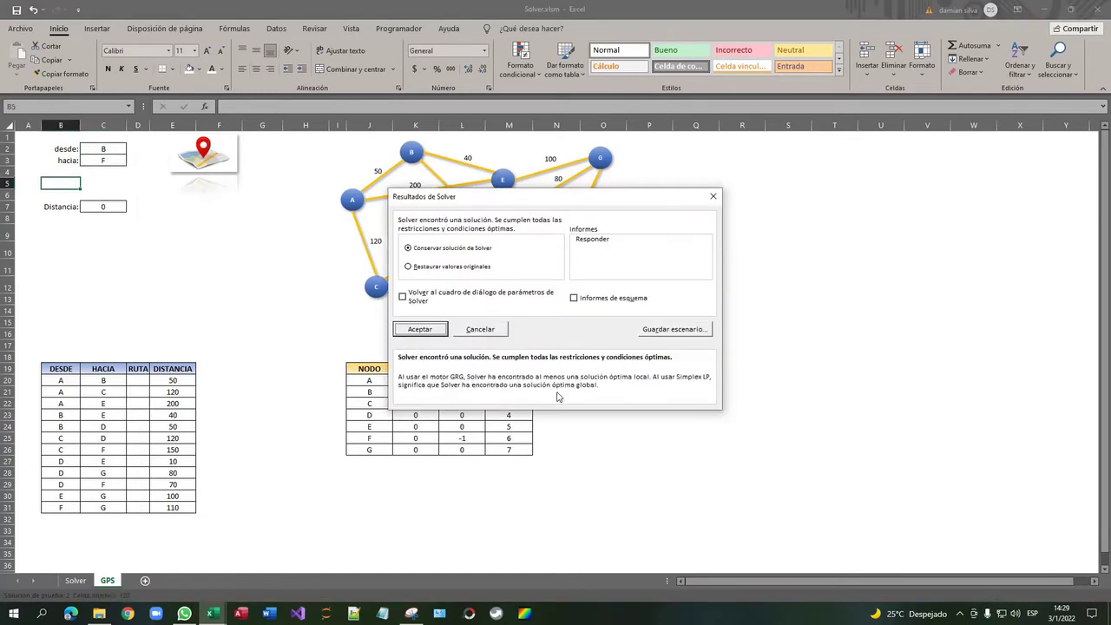
{"action": "left_click", "coordinate": [417, 328]}
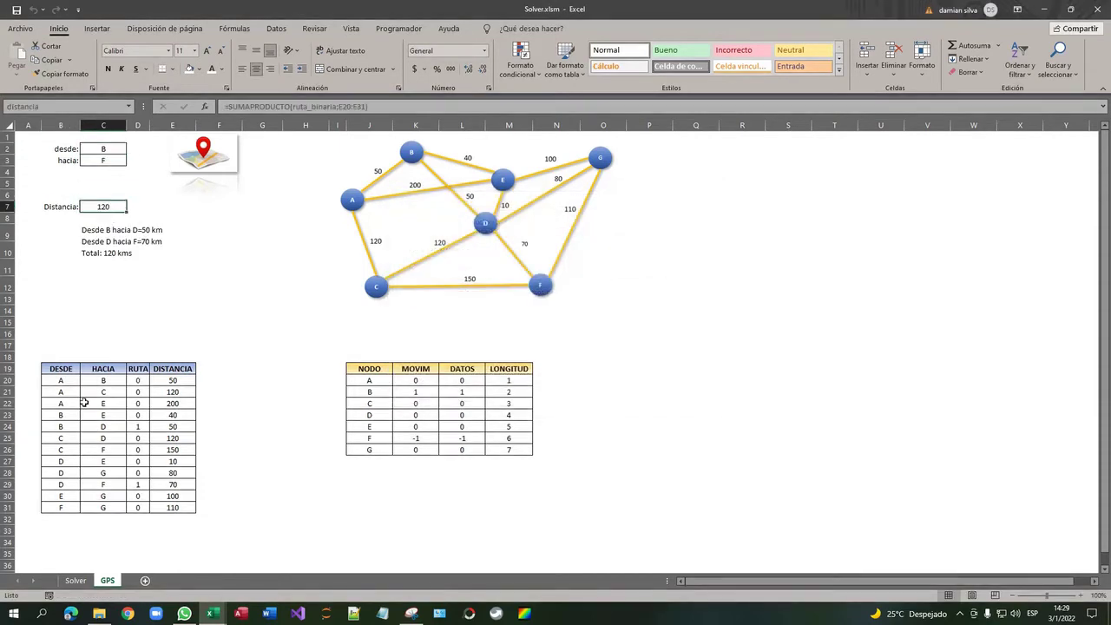
{"action": "left_click", "coordinate": [106, 240]}
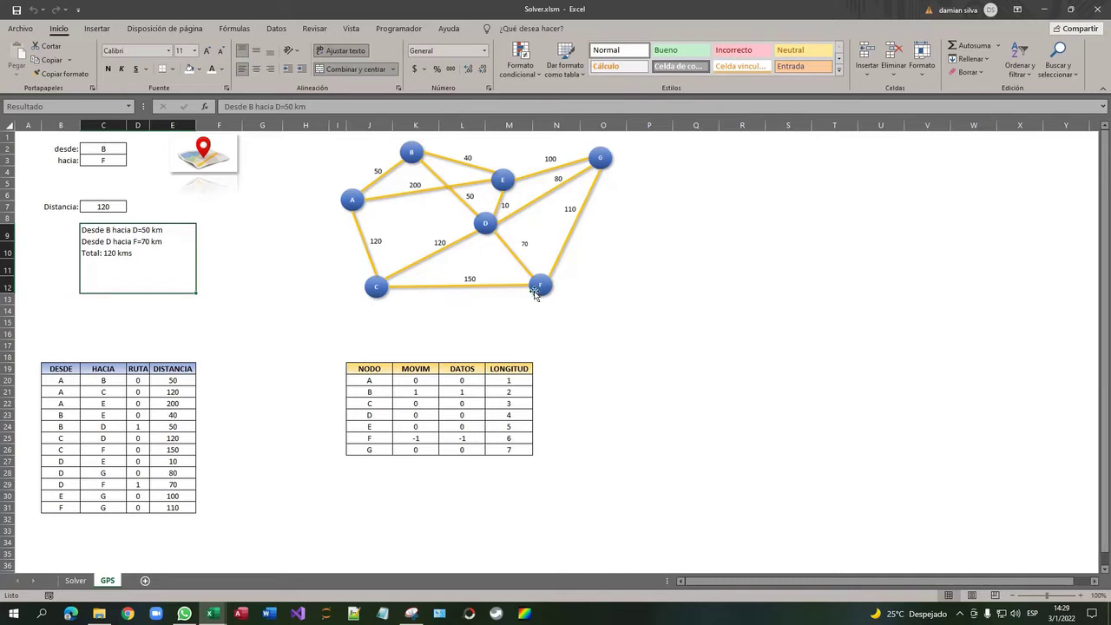
Step: Choose node C as the desde origin and node G as the hacia destination
{"action": "left_click", "coordinate": [104, 150]}
{"action": "left_click", "coordinate": [132, 150]}
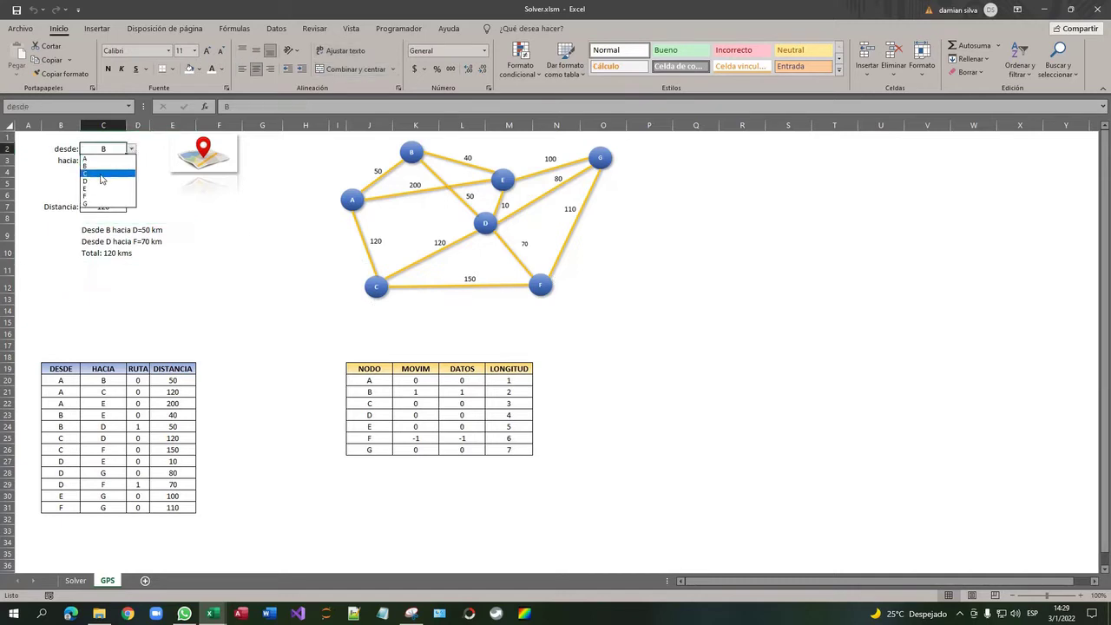
{"action": "left_click", "coordinate": [101, 173]}
{"action": "left_click", "coordinate": [106, 160]}
{"action": "left_click", "coordinate": [131, 162]}
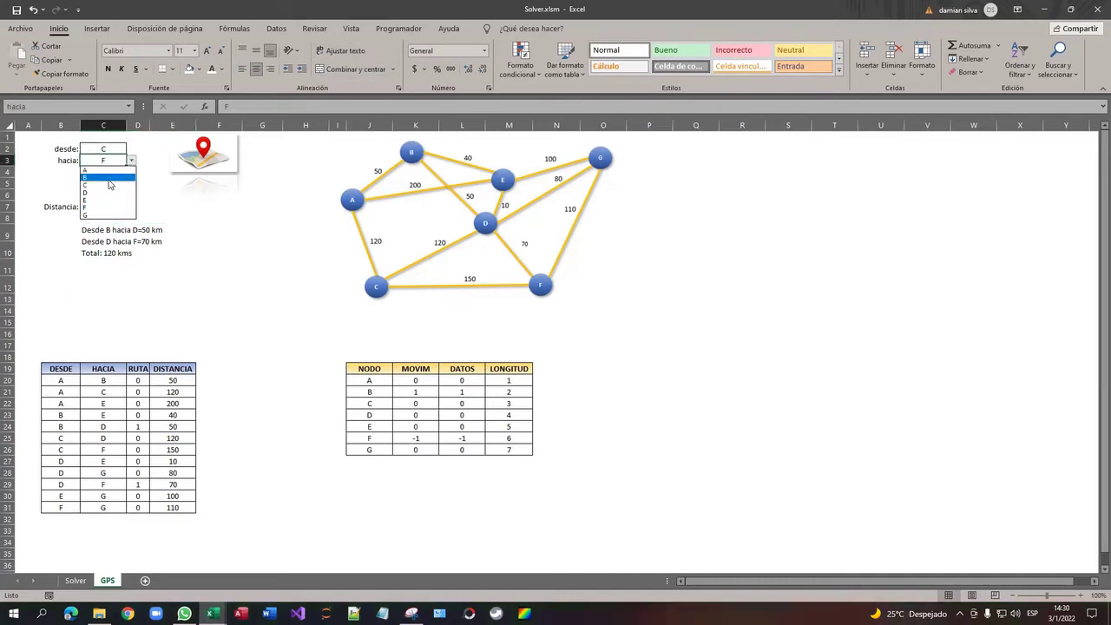
{"action": "left_click", "coordinate": [90, 221]}
Step: Calculate the shortest route from C to G, keep the Solver solution, and check the route description
{"action": "left_click", "coordinate": [141, 234]}
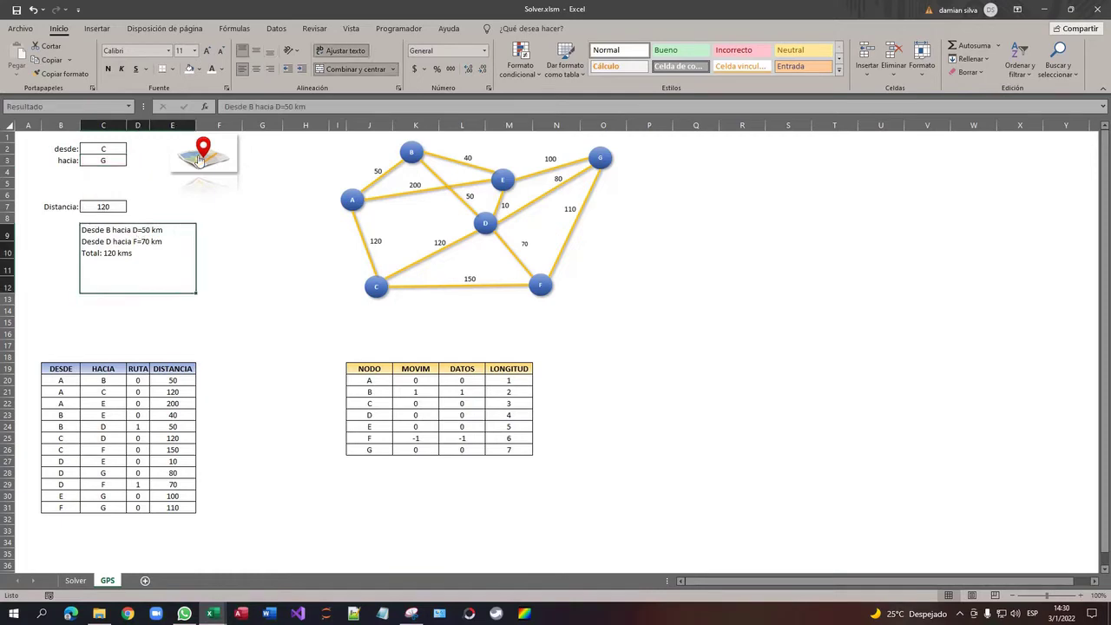
{"action": "left_click", "coordinate": [199, 160]}
{"action": "left_click", "coordinate": [420, 329]}
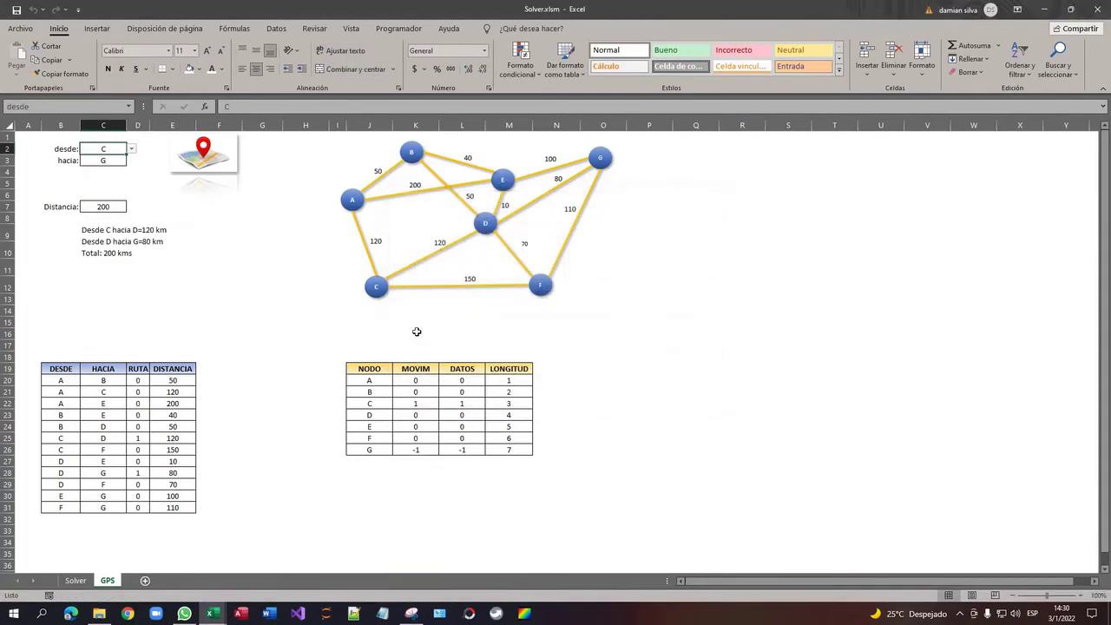
{"action": "left_click", "coordinate": [104, 258]}
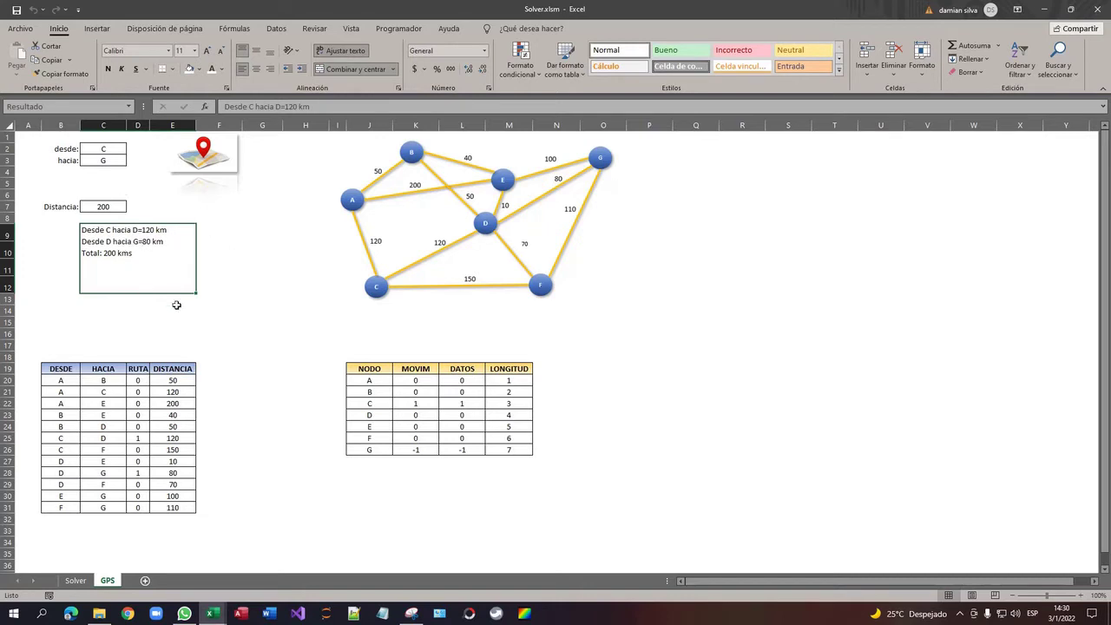
Step: Set the reverse trip by choosing G as the desde origin and A as the hacia destination
{"action": "left_click", "coordinate": [114, 150]}
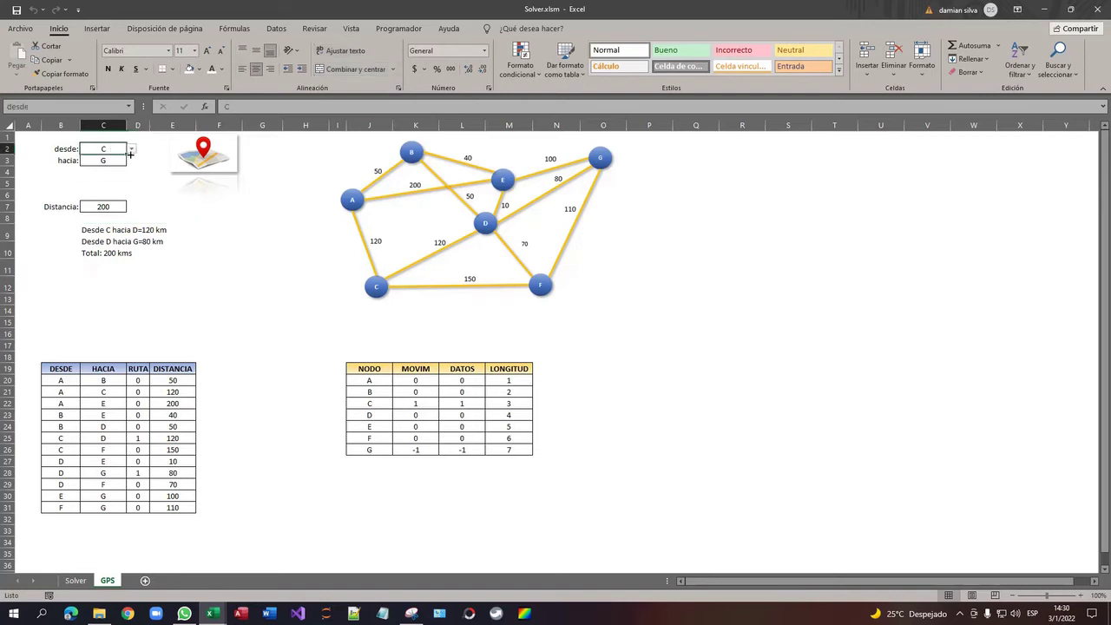
{"action": "left_click", "coordinate": [131, 150]}
{"action": "left_click", "coordinate": [88, 205]}
{"action": "left_click", "coordinate": [104, 160]}
{"action": "left_click", "coordinate": [131, 161]}
{"action": "left_click", "coordinate": [109, 170]}
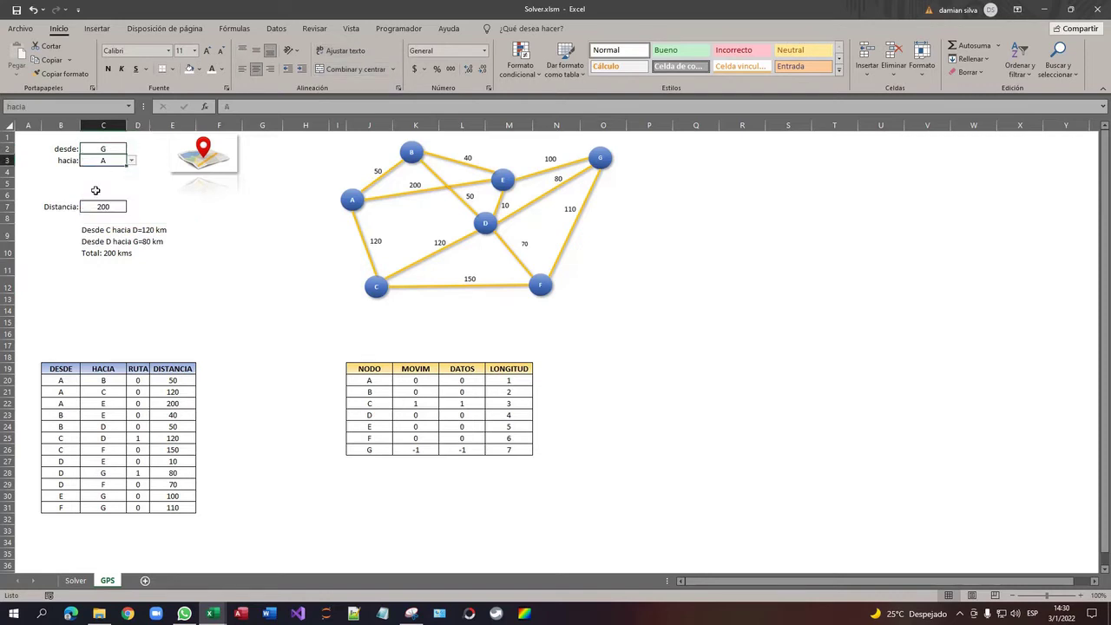
Step: Calculate the shortest route from G to A, keep the Solver solution, and check the route description
{"action": "left_click", "coordinate": [197, 160]}
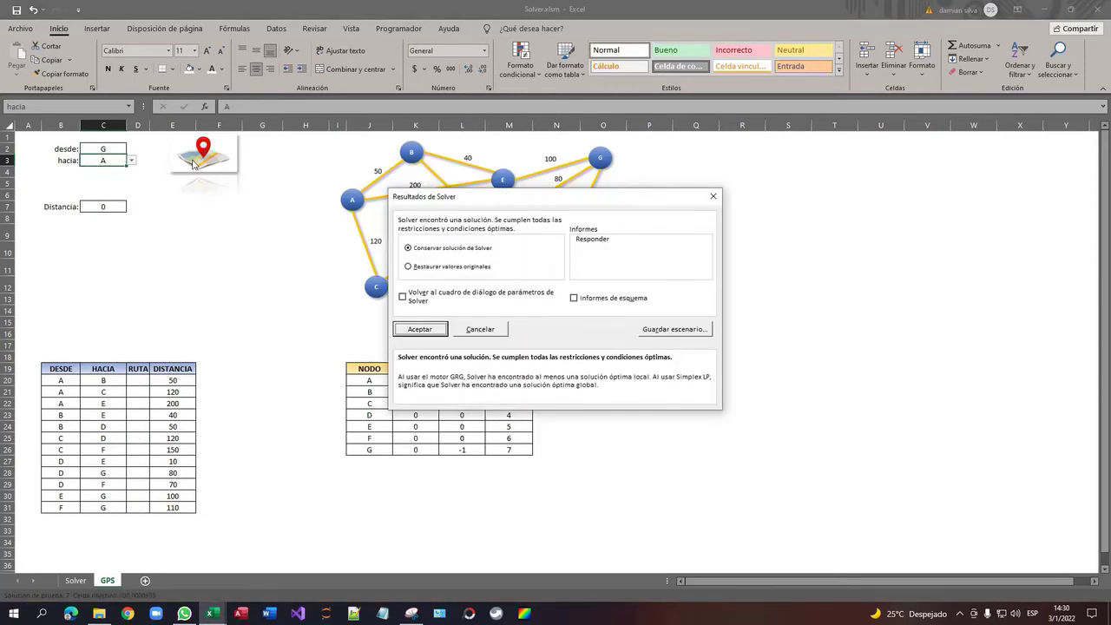
{"action": "left_click", "coordinate": [398, 327]}
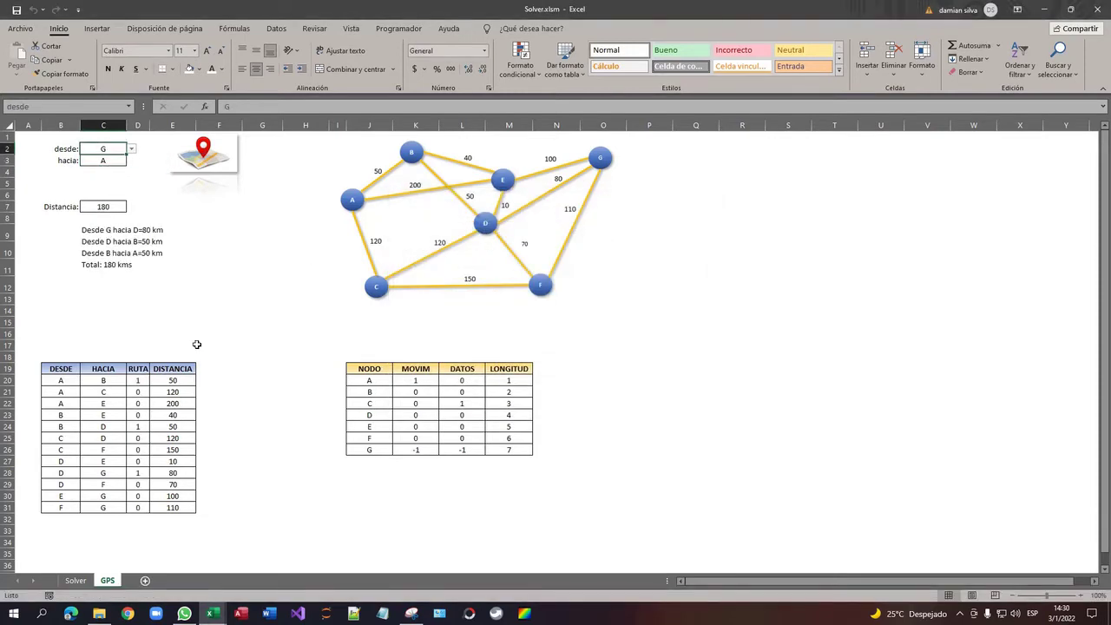
{"action": "left_click", "coordinate": [102, 241]}
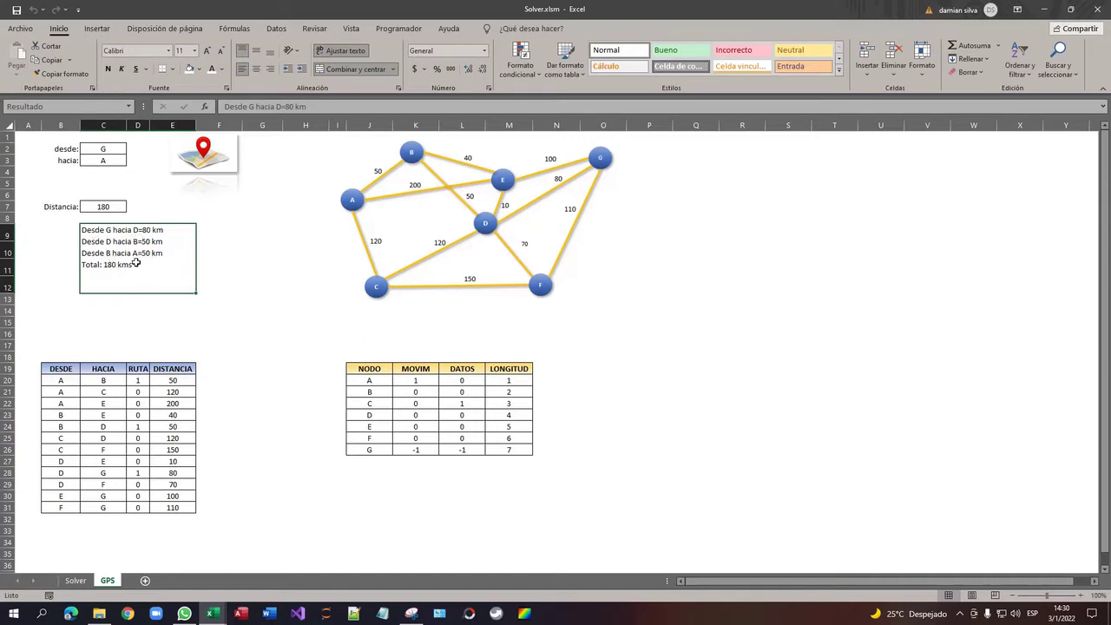
Step: Compare the D–G, B–D and A–B rows marked 1 in the RUTA column with the written route description
{"action": "left_click", "coordinate": [130, 382]}
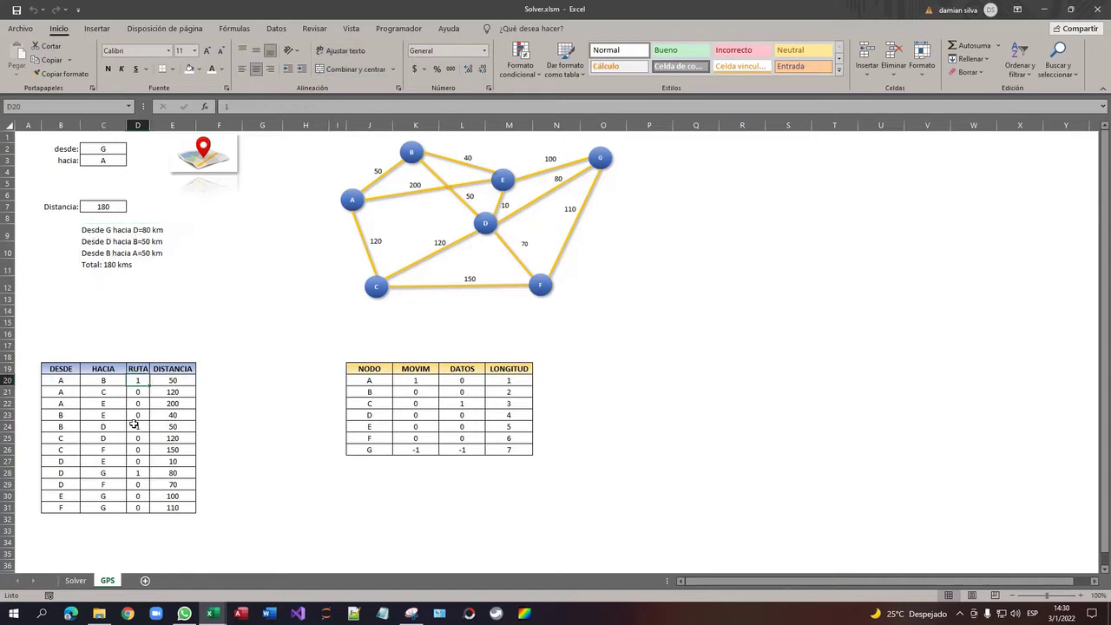
{"action": "left_click", "coordinate": [141, 473]}
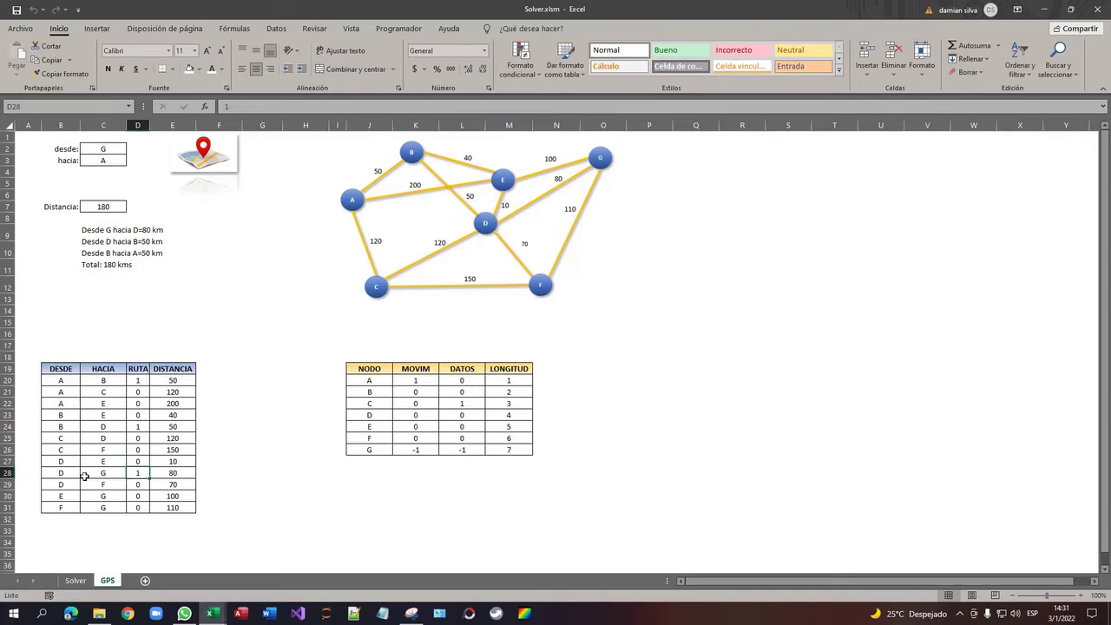
{"action": "left_click_drag", "start_coordinate": [60, 473], "coordinate": [173, 473]}
{"action": "left_click_drag", "start_coordinate": [59, 427], "coordinate": [178, 426]}
{"action": "left_click_drag", "start_coordinate": [60, 381], "coordinate": [184, 380]}
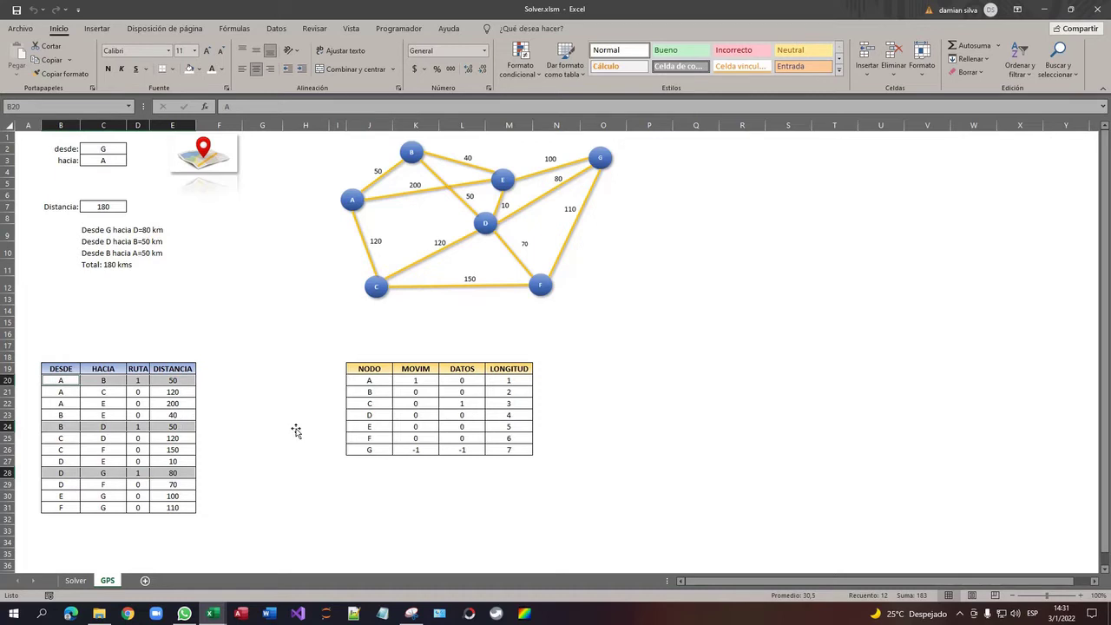
{"action": "left_click", "coordinate": [160, 255]}
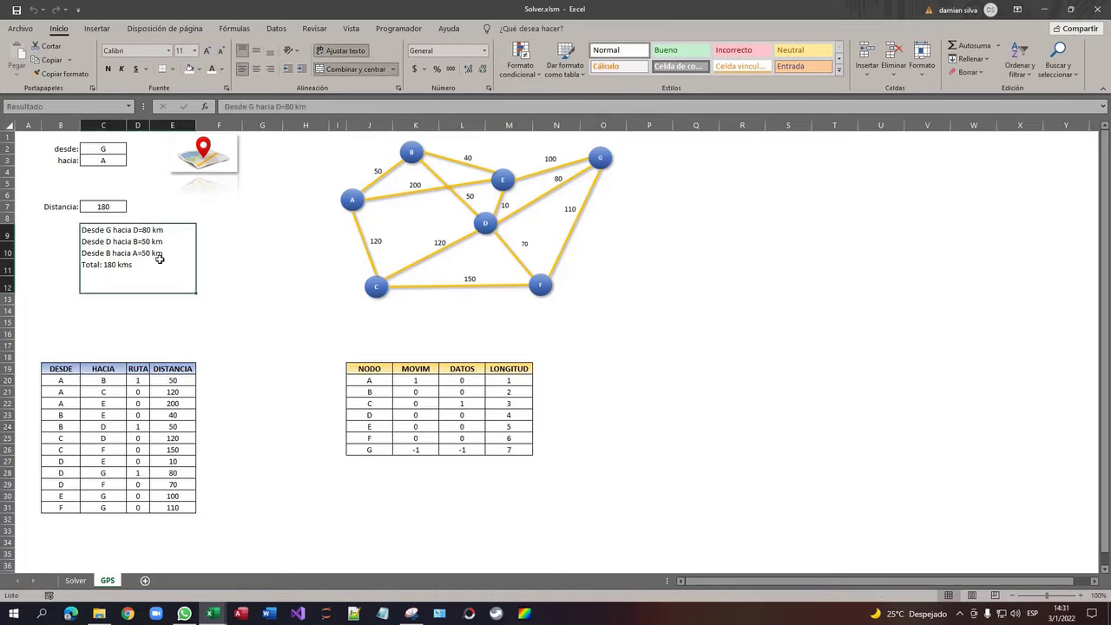
Step: Choose node E as the desde origin and node C as the hacia destination
{"action": "left_click", "coordinate": [114, 149]}
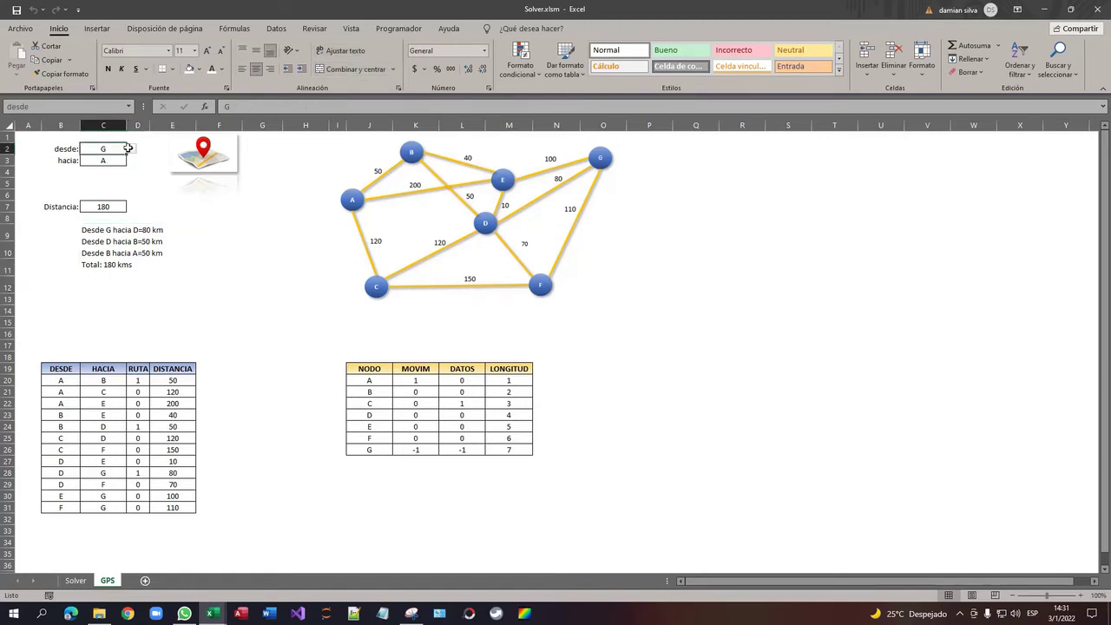
{"action": "left_click", "coordinate": [132, 150]}
{"action": "left_click", "coordinate": [96, 189]}
{"action": "left_click", "coordinate": [101, 159]}
{"action": "left_click", "coordinate": [131, 160]}
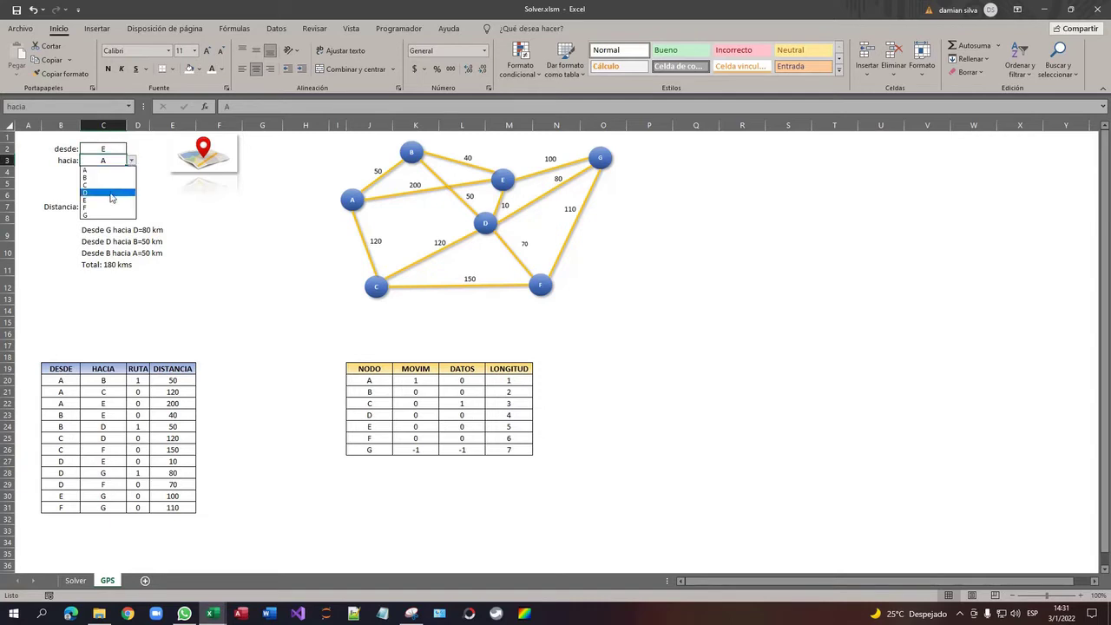
{"action": "left_click", "coordinate": [108, 184]}
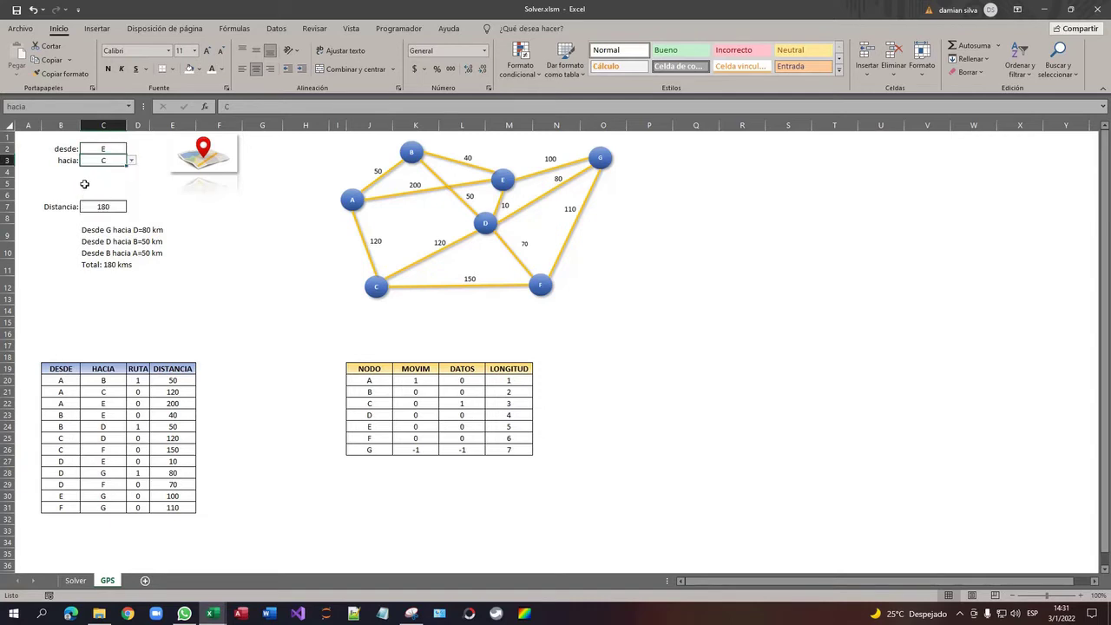
Step: Calculate the shortest route from E to C, keep the Solver solution, and check the Distancia cell and route description
{"action": "left_click", "coordinate": [209, 172]}
{"action": "left_click", "coordinate": [420, 329]}
{"action": "left_click", "coordinate": [105, 205]}
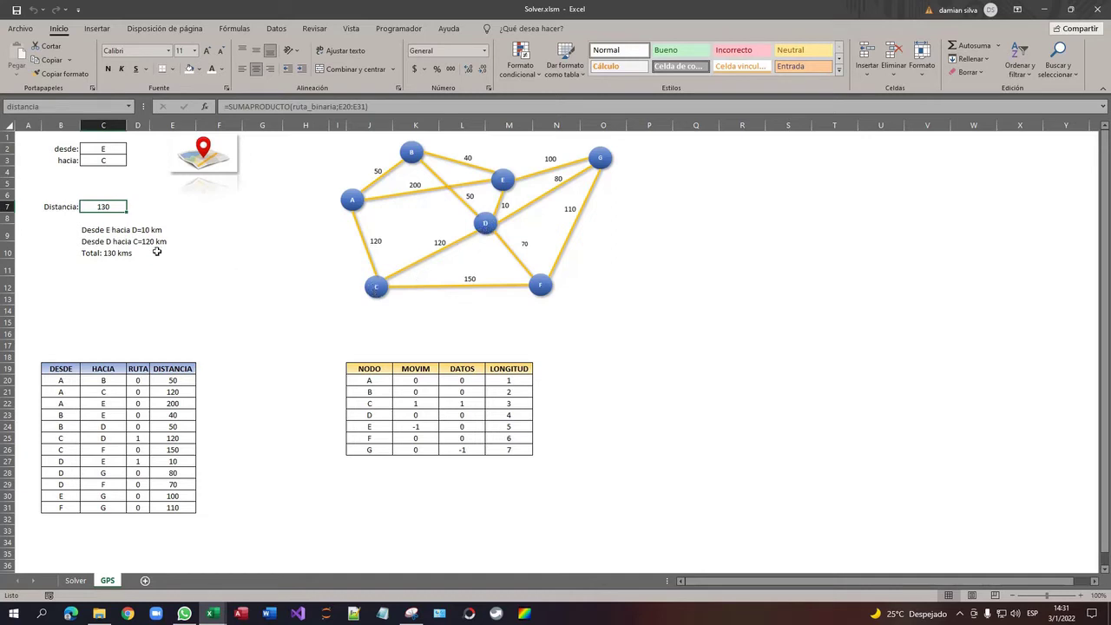
{"action": "left_click", "coordinate": [127, 234]}
Step: Revisit the desde and hacia selectors, check the node table on the Solver sheet, and return to the GPS sheet
{"action": "left_click", "coordinate": [112, 158]}
{"action": "left_click", "coordinate": [116, 138]}
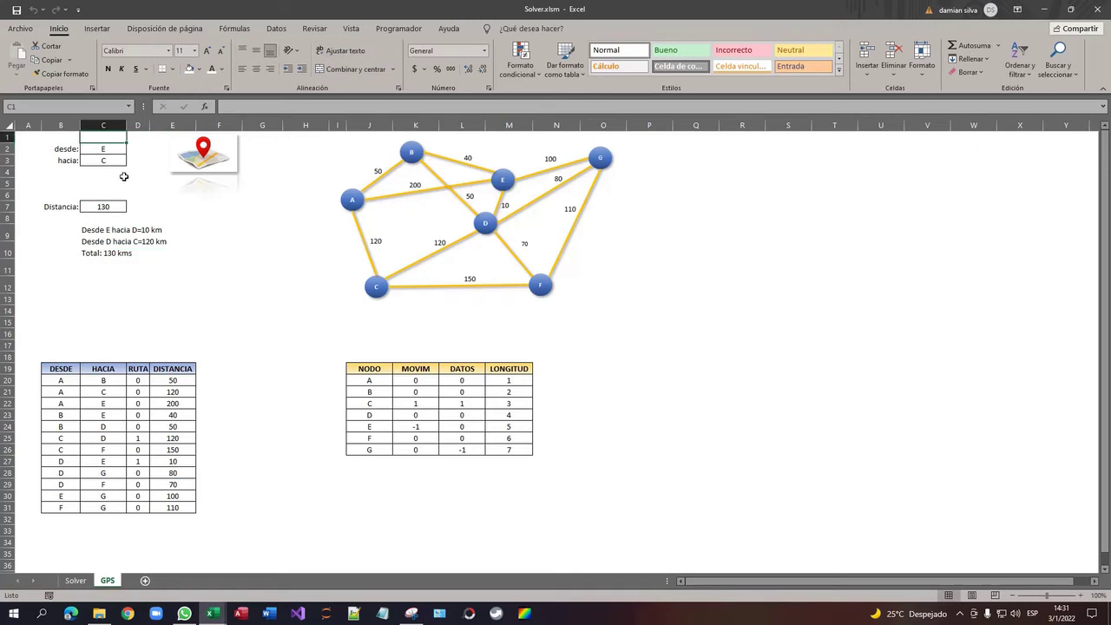
{"action": "left_click", "coordinate": [115, 151]}
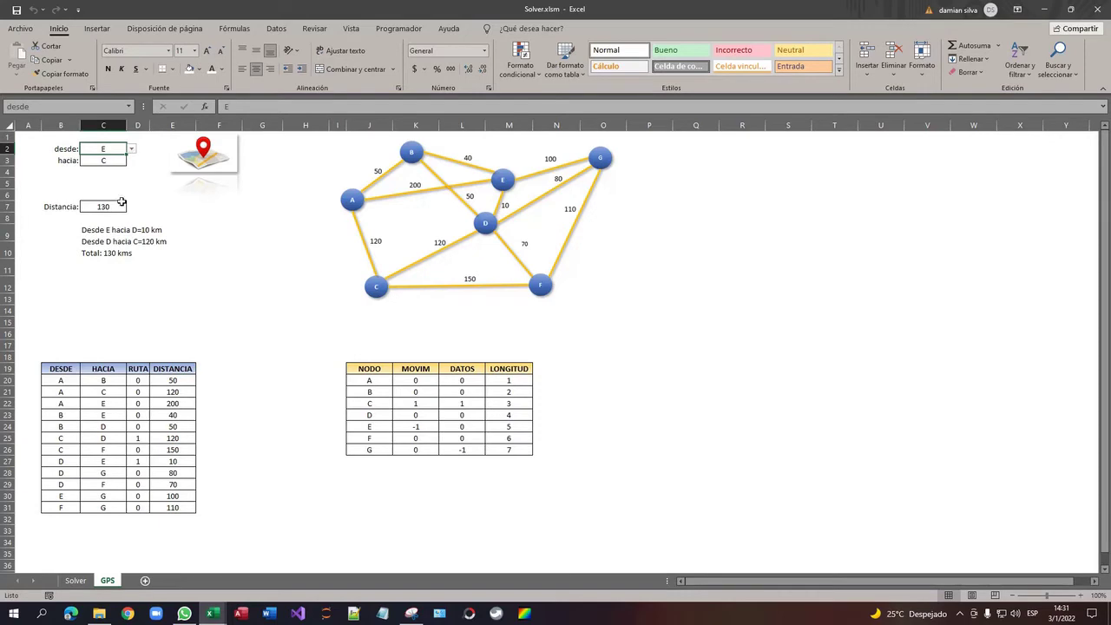
{"action": "left_click", "coordinate": [76, 580]}
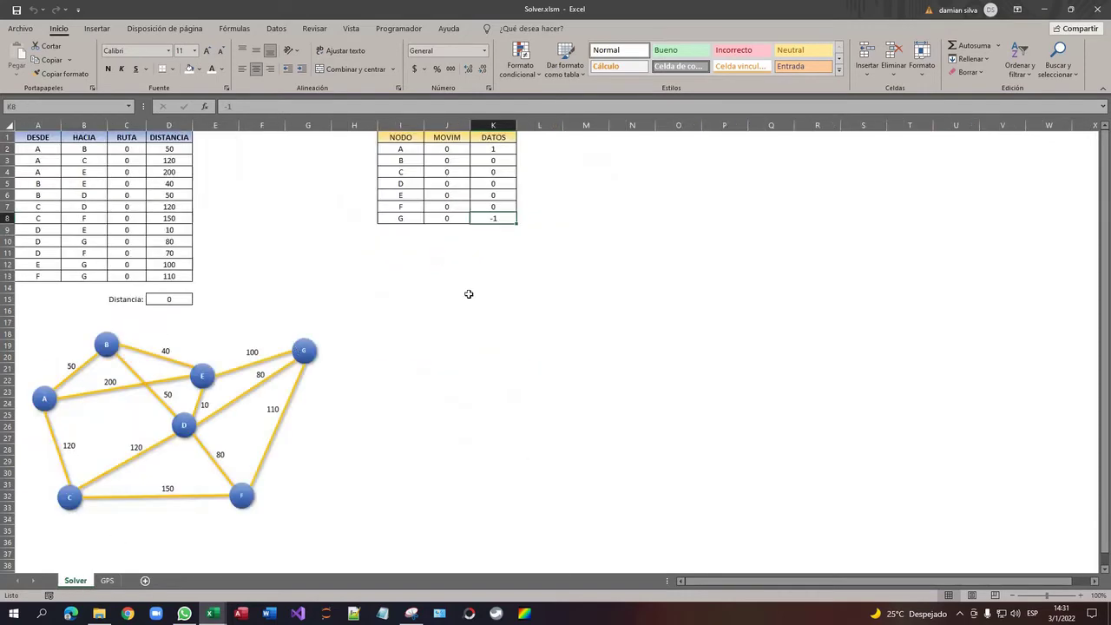
{"action": "left_click", "coordinate": [106, 580]}
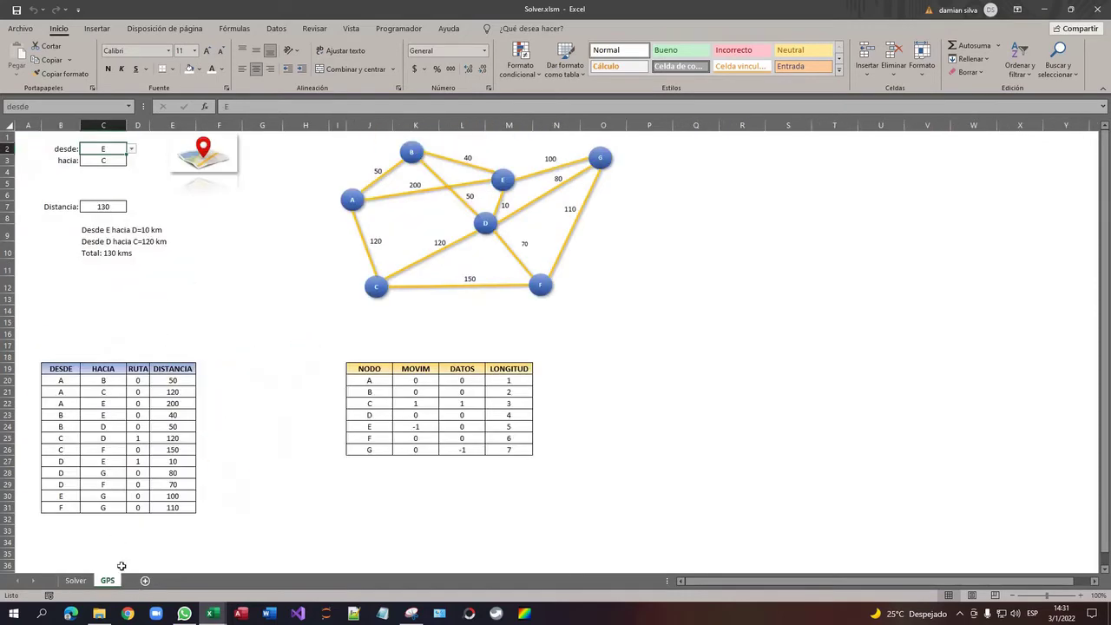
Step: Reveal the hidden values in cells D2:D3 beside the selectors by setting their font colour to Automático
{"action": "left_click", "coordinate": [152, 412]}
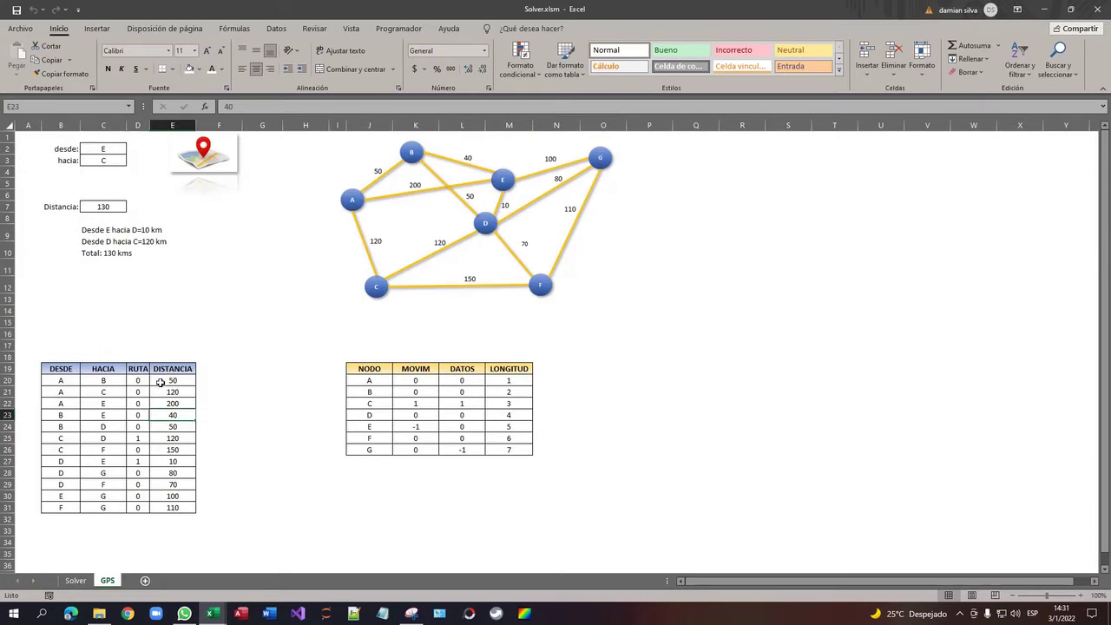
{"action": "left_click_drag", "start_coordinate": [136, 148], "coordinate": [136, 161]}
{"action": "left_click", "coordinate": [223, 70]}
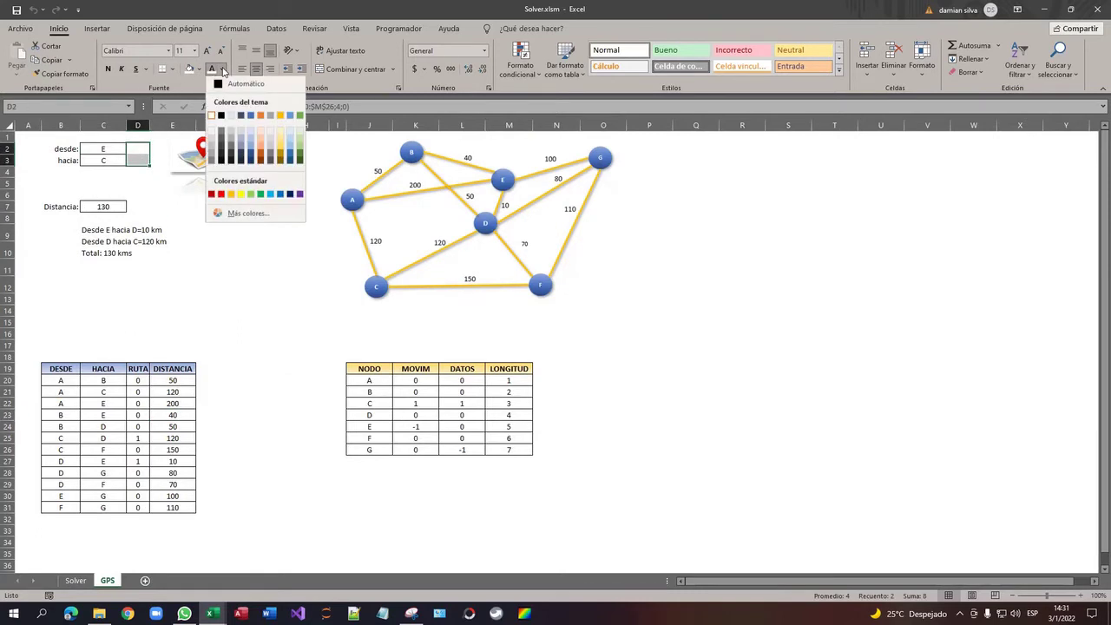
{"action": "left_click", "coordinate": [223, 83]}
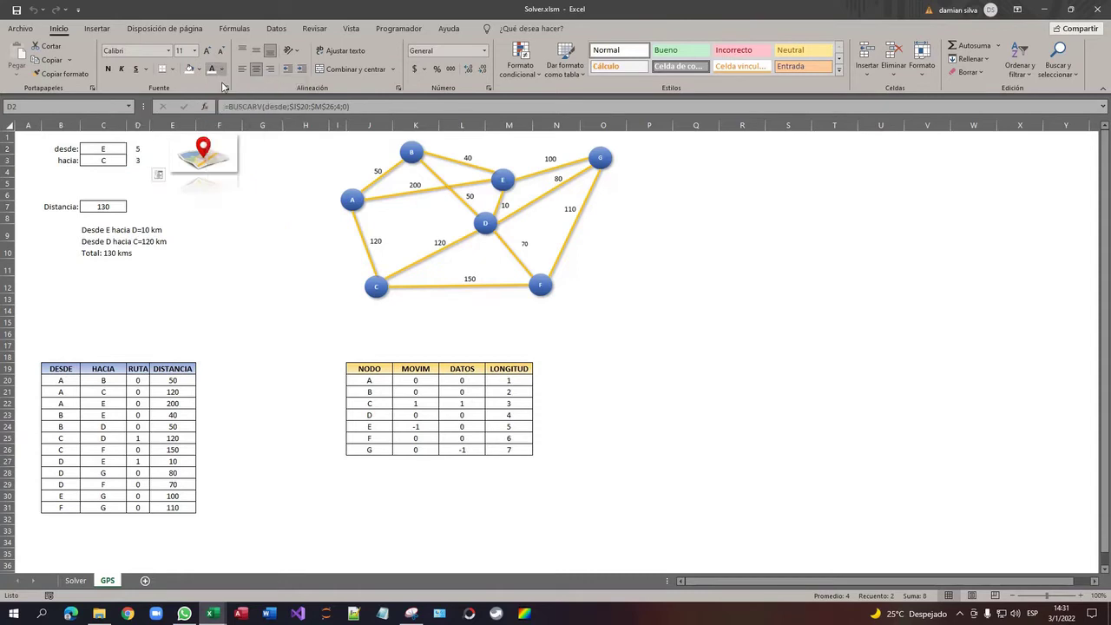
Step: Inspect the BUSCARV formulas in D2 and D3 that look up the origin and destination nodes
{"action": "left_click", "coordinate": [139, 148]}
{"action": "left_click", "coordinate": [141, 162]}
{"action": "left_click", "coordinate": [143, 150]}
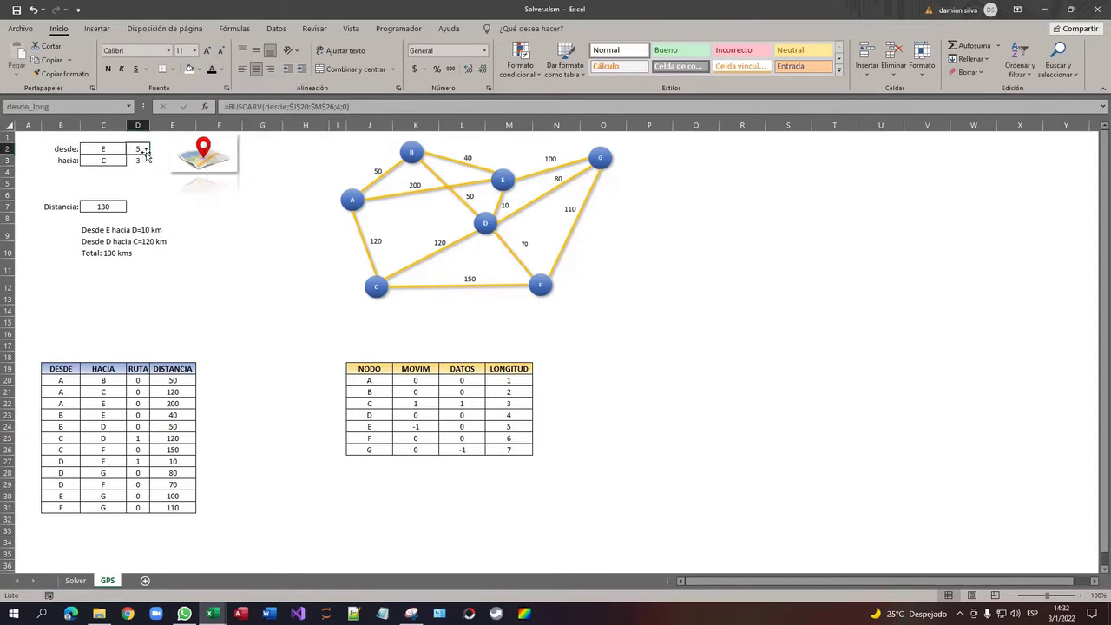
{"action": "left_click", "coordinate": [142, 161]}
{"action": "left_click", "coordinate": [144, 149]}
{"action": "left_click", "coordinate": [142, 146]}
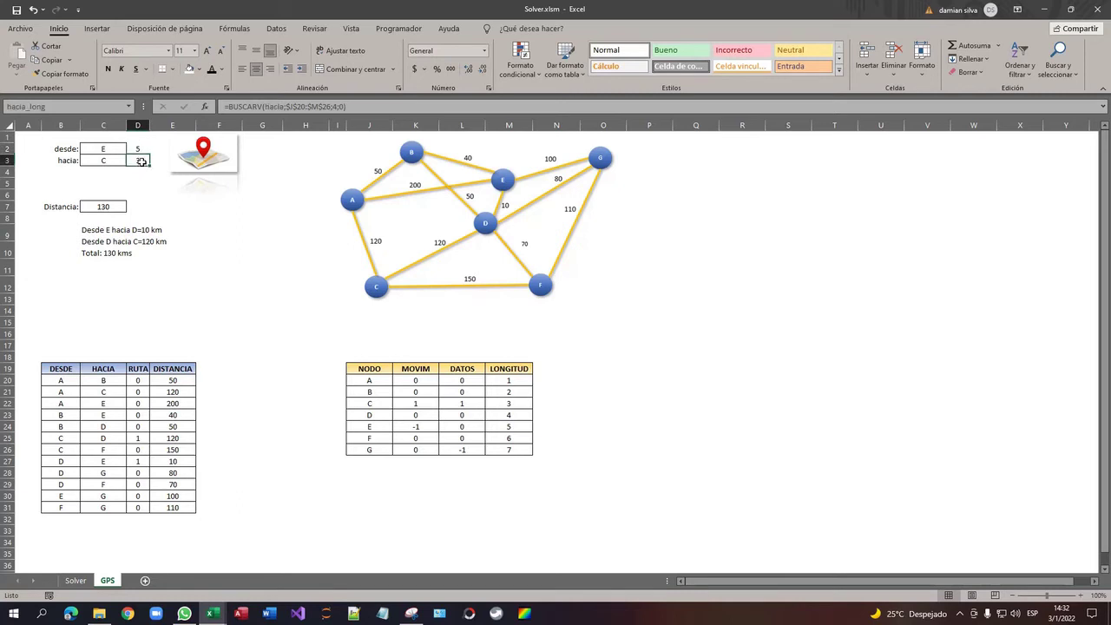
{"action": "left_click", "coordinate": [148, 157]}
Step: Remove the blank rectangle covering the second node table and select that table, range O19:R26
{"action": "left_click_drag", "start_coordinate": [196, 352], "coordinate": [296, 525]}
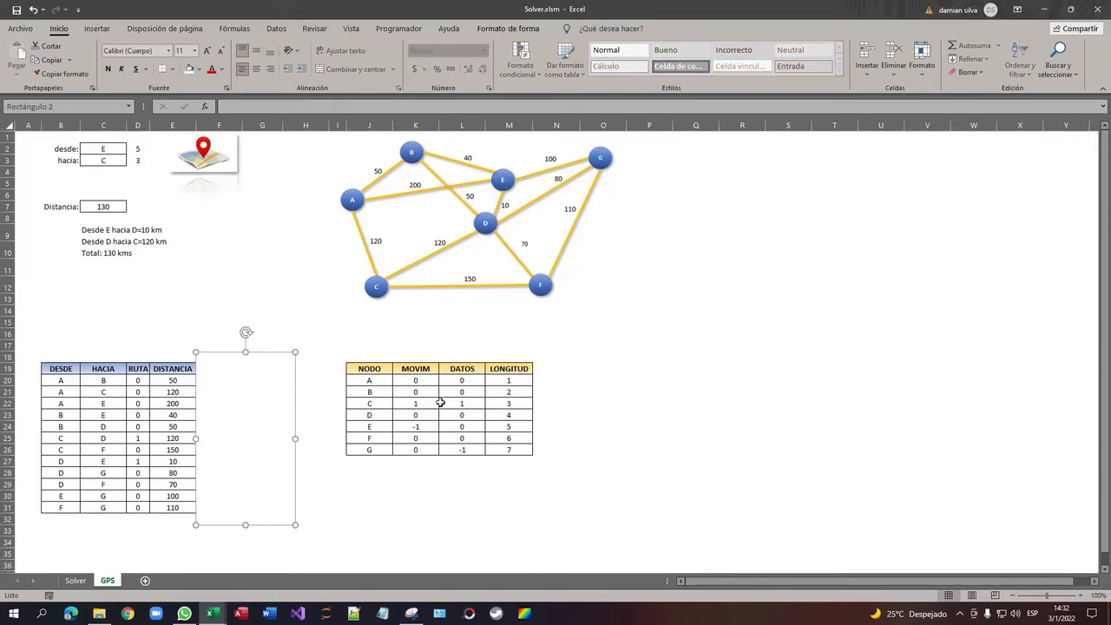
{"action": "left_click", "coordinate": [617, 402]}
{"action": "left_click", "coordinate": [771, 467]}
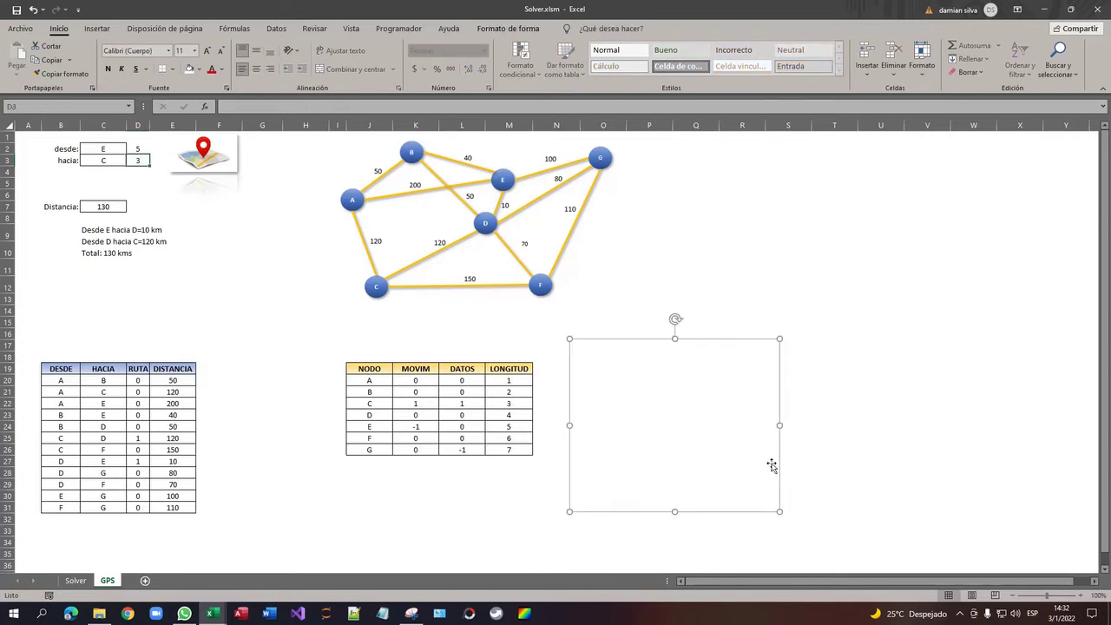
{"action": "left_click_drag", "start_coordinate": [597, 375], "coordinate": [745, 449]}
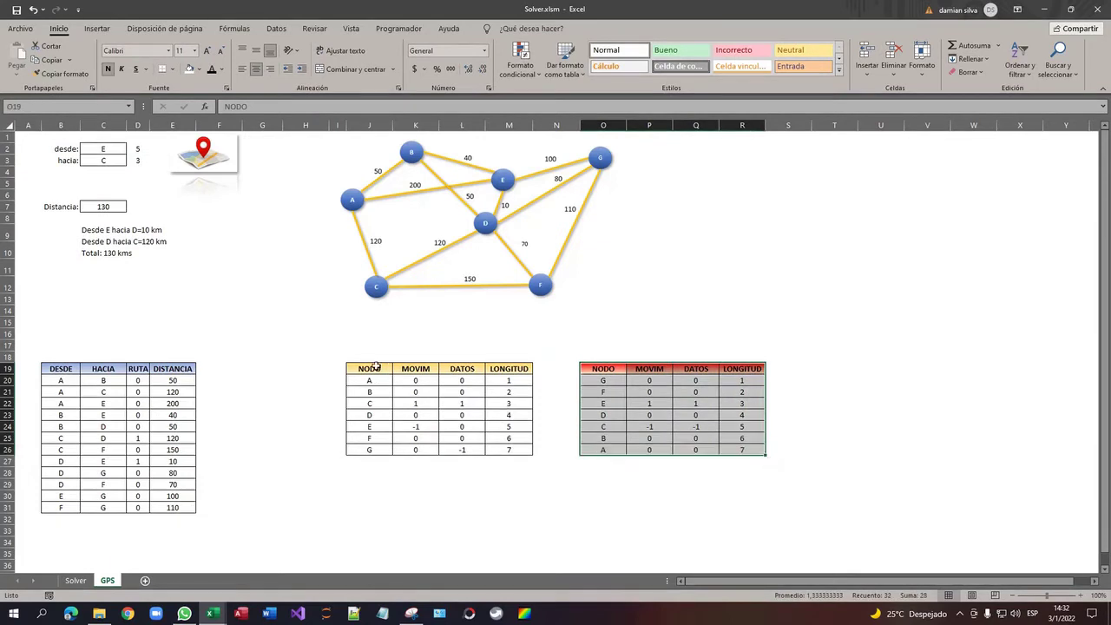
Step: Compare the two node tables, J19:M26 and O19:R26, checking the first and last node in each NODO column
{"action": "left_click_drag", "start_coordinate": [374, 368], "coordinate": [508, 447]}
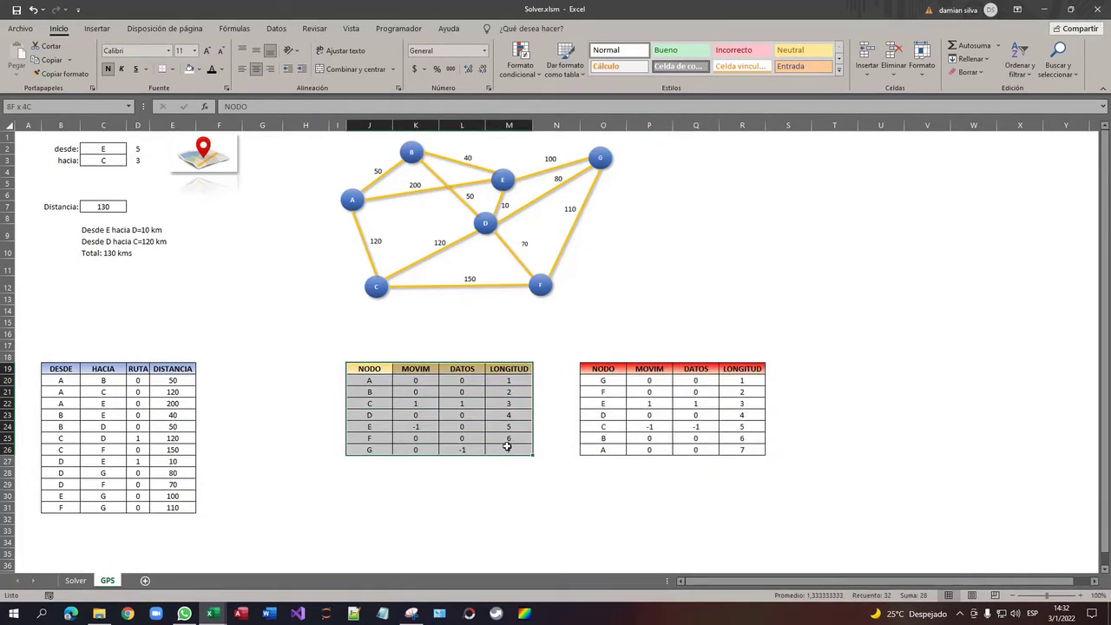
{"action": "left_click_drag", "start_coordinate": [605, 380], "coordinate": [736, 448]}
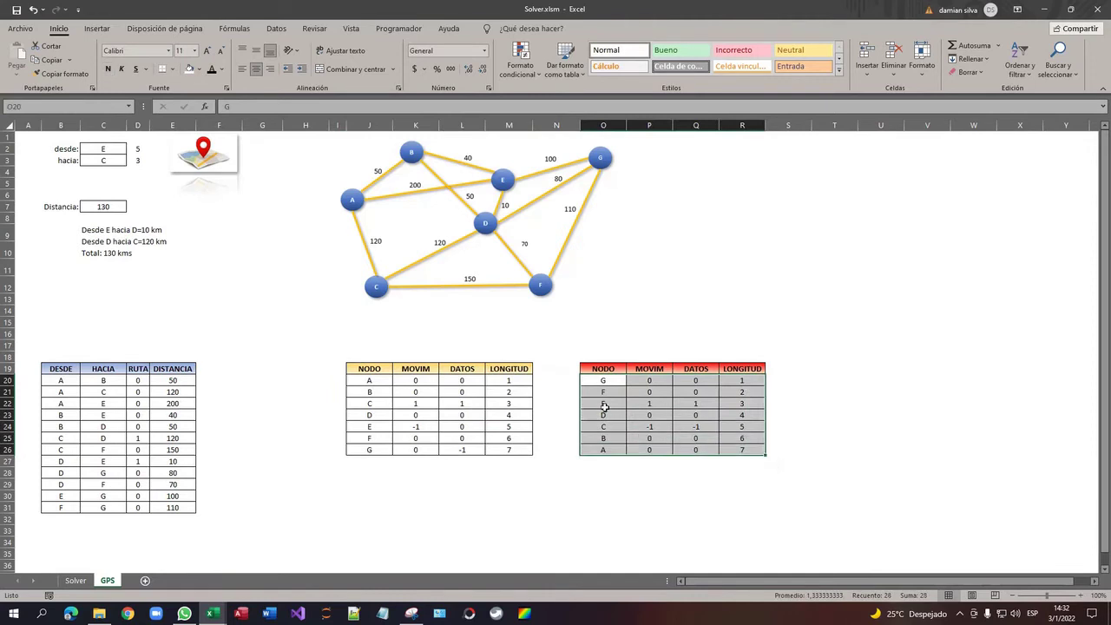
{"action": "left_click", "coordinate": [605, 406]}
{"action": "left_click", "coordinate": [371, 381]}
{"action": "left_click", "coordinate": [378, 450]}
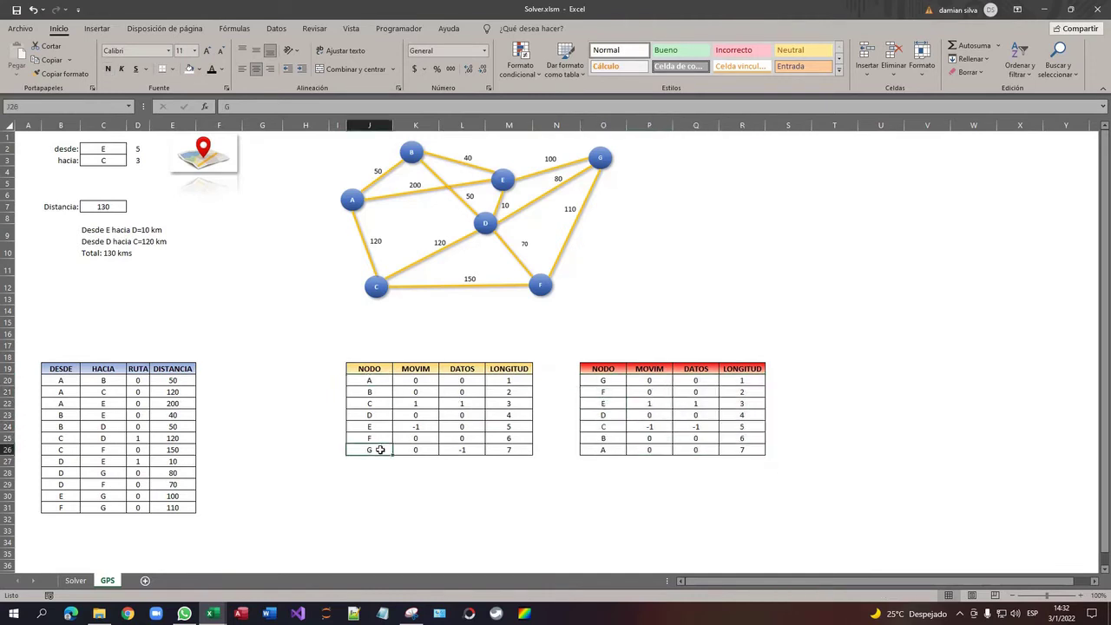
{"action": "left_click", "coordinate": [602, 382]}
{"action": "left_click", "coordinate": [602, 448]}
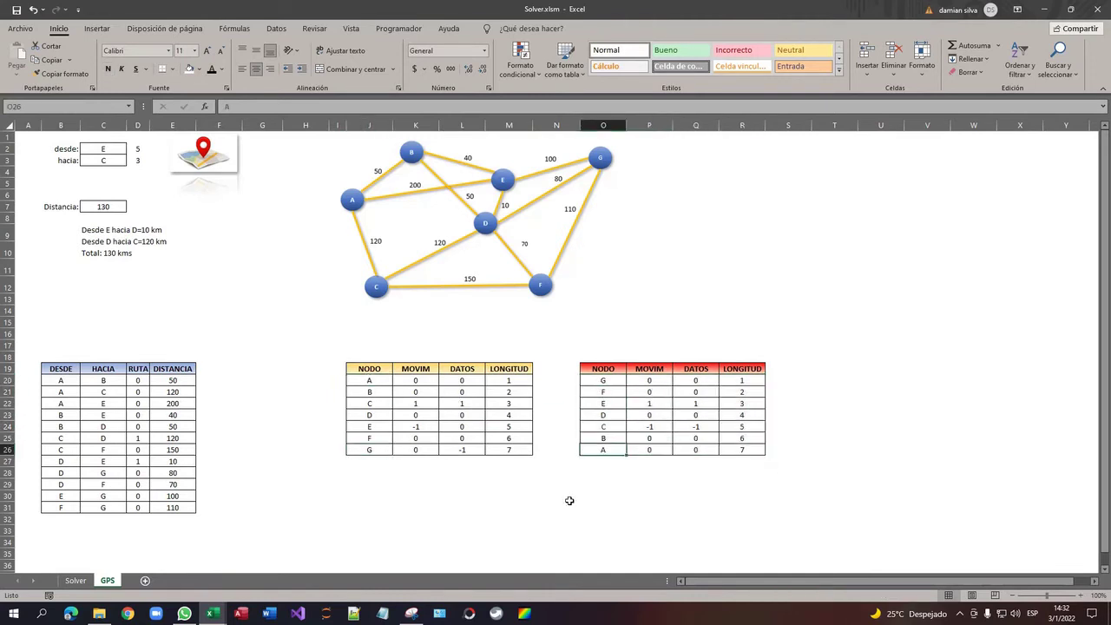
Step: Examine the node table in J20:M26, focusing on the sequence of values in its LONGITUD column
{"action": "left_click_drag", "start_coordinate": [376, 379], "coordinate": [478, 449]}
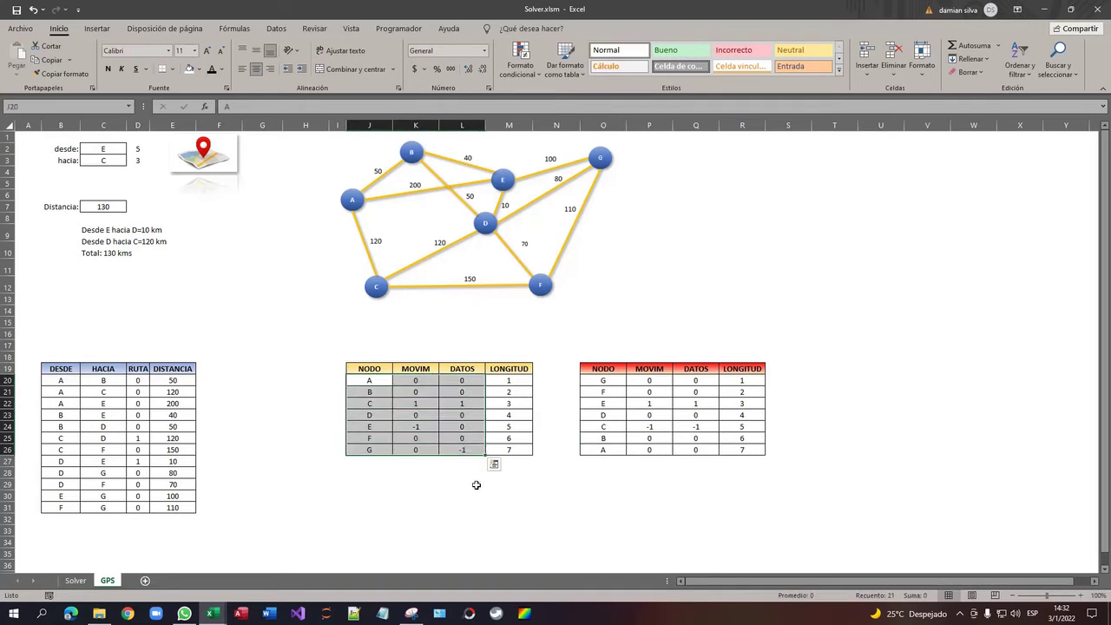
{"action": "left_click_drag", "start_coordinate": [510, 381], "coordinate": [510, 449]}
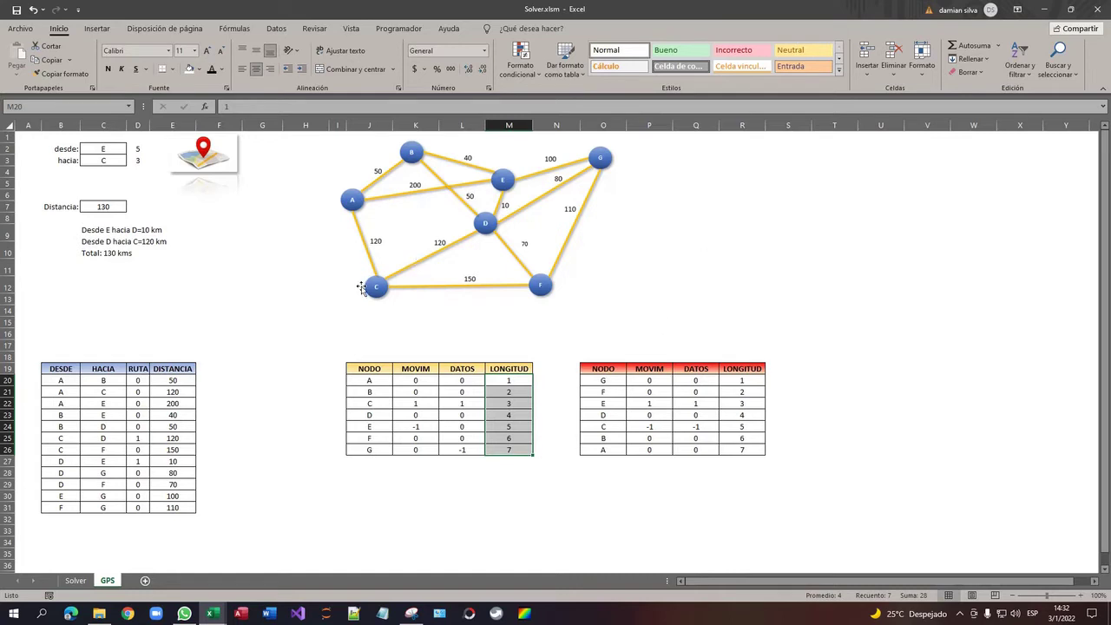
{"action": "left_click", "coordinate": [416, 380]}
{"action": "left_click", "coordinate": [506, 384]}
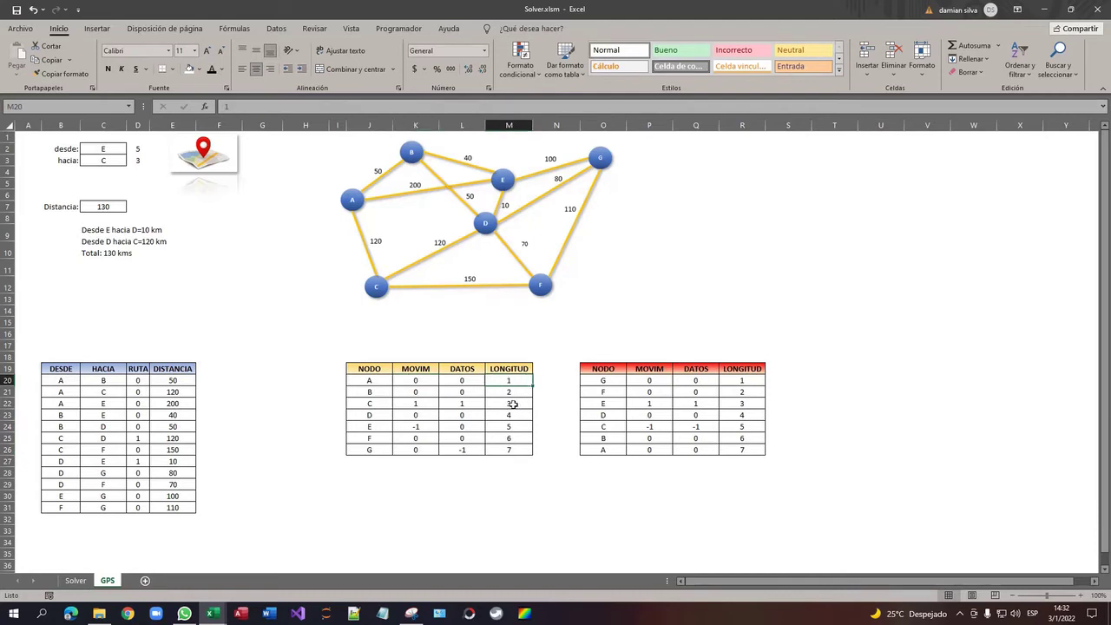
{"action": "left_click", "coordinate": [509, 447]}
{"action": "left_click", "coordinate": [518, 388]}
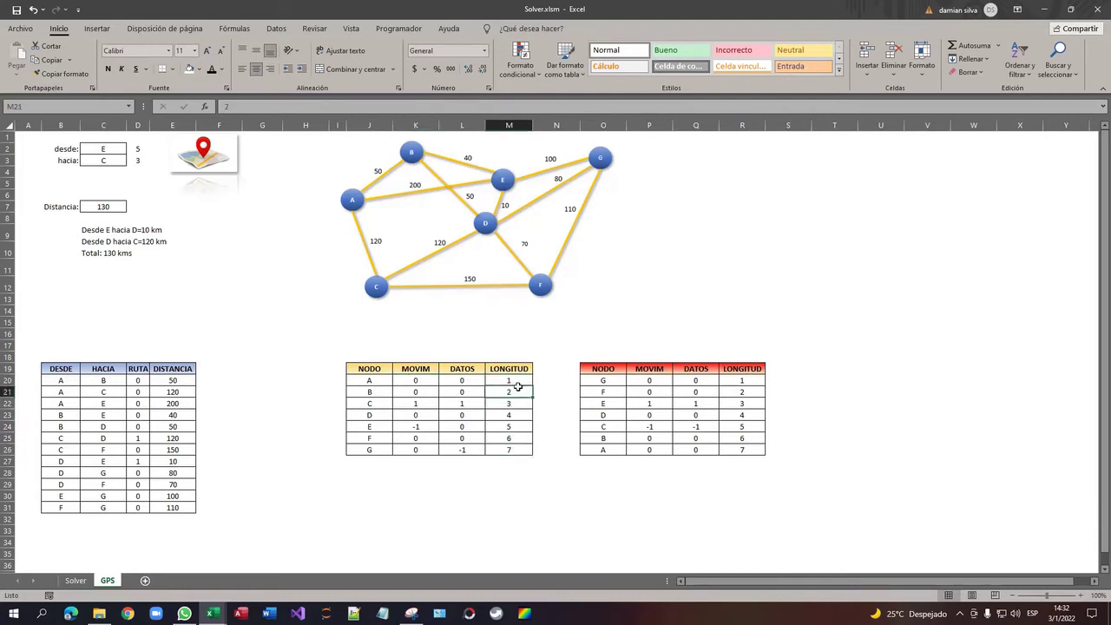
{"action": "left_click", "coordinate": [512, 381]}
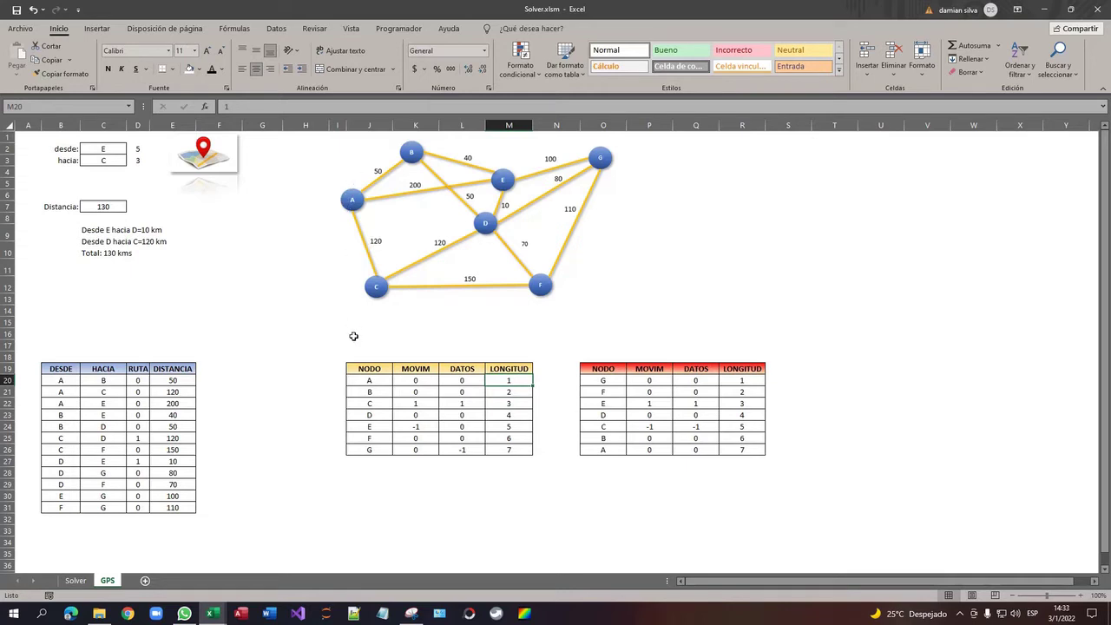
Step: Check the lookup cells D2 and D3, and set desde to A and hacia to G
{"action": "left_click", "coordinate": [139, 151]}
{"action": "left_click", "coordinate": [134, 162]}
{"action": "left_click", "coordinate": [145, 149]}
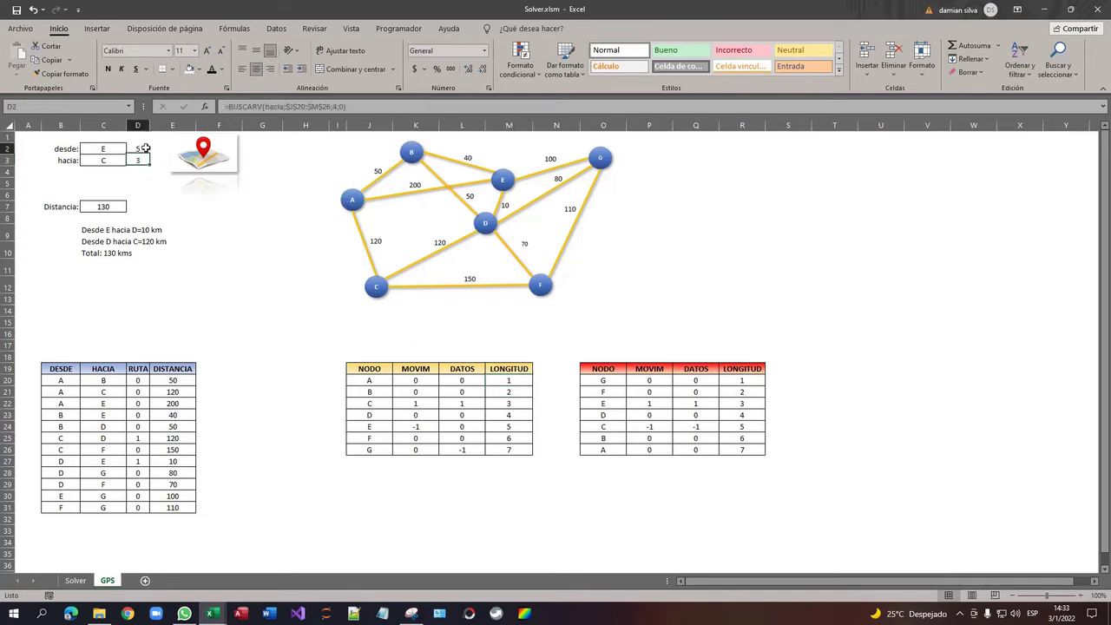
{"action": "left_click", "coordinate": [105, 149]}
{"action": "left_click", "coordinate": [131, 150]}
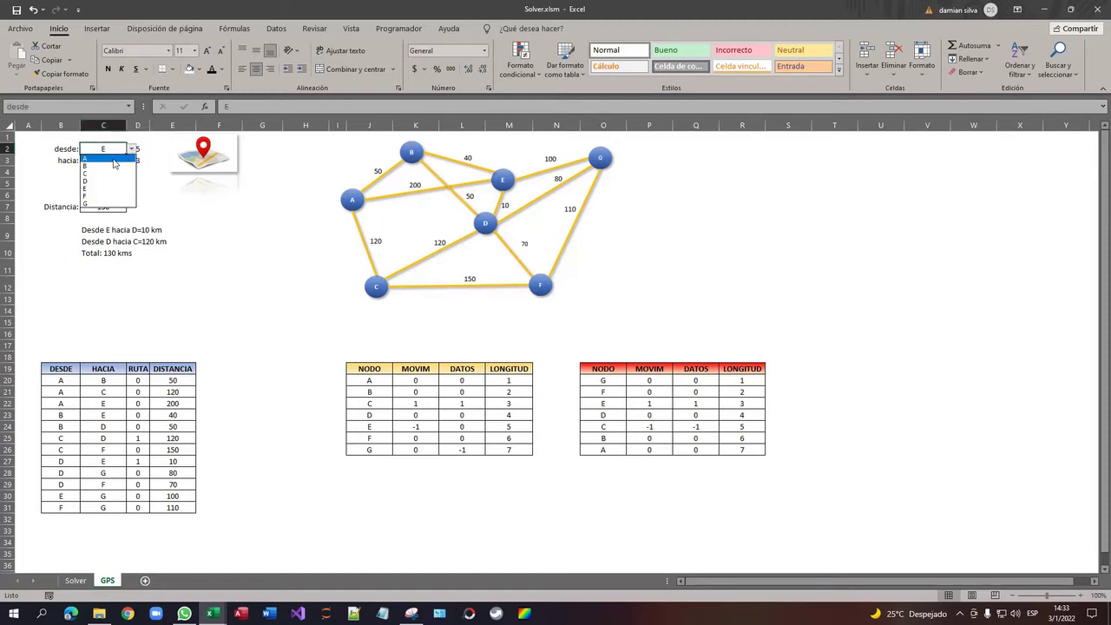
{"action": "left_click", "coordinate": [116, 159]}
{"action": "left_click", "coordinate": [113, 162]}
{"action": "left_click", "coordinate": [131, 161]}
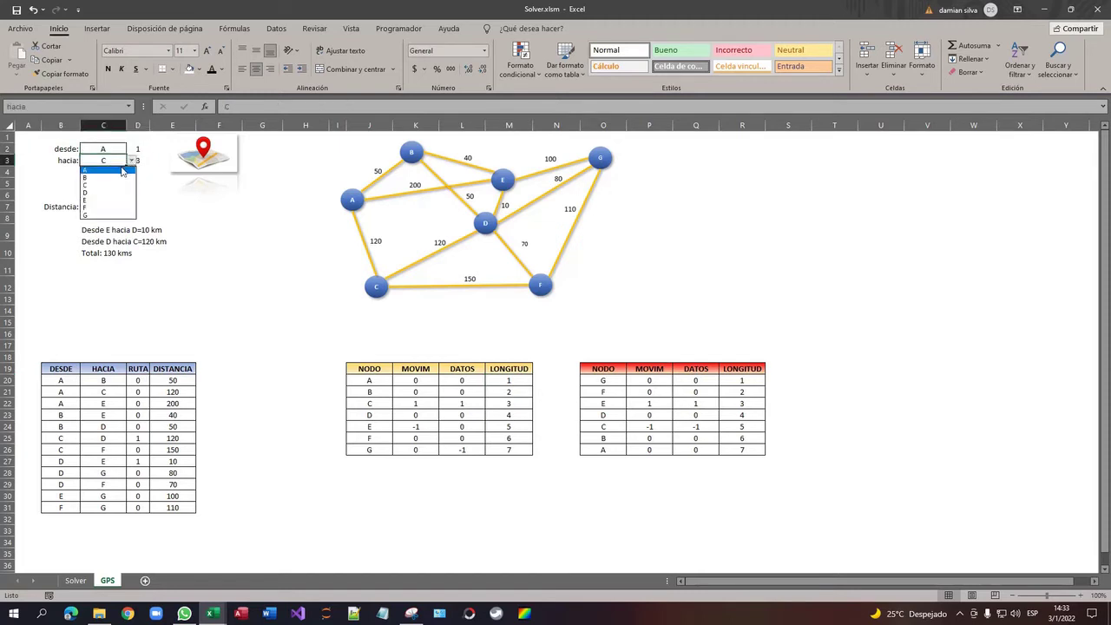
{"action": "left_click", "coordinate": [106, 215]}
Step: Compare the origin and destination lookup values in D2 and D3 for the A to G route
{"action": "left_click", "coordinate": [143, 206]}
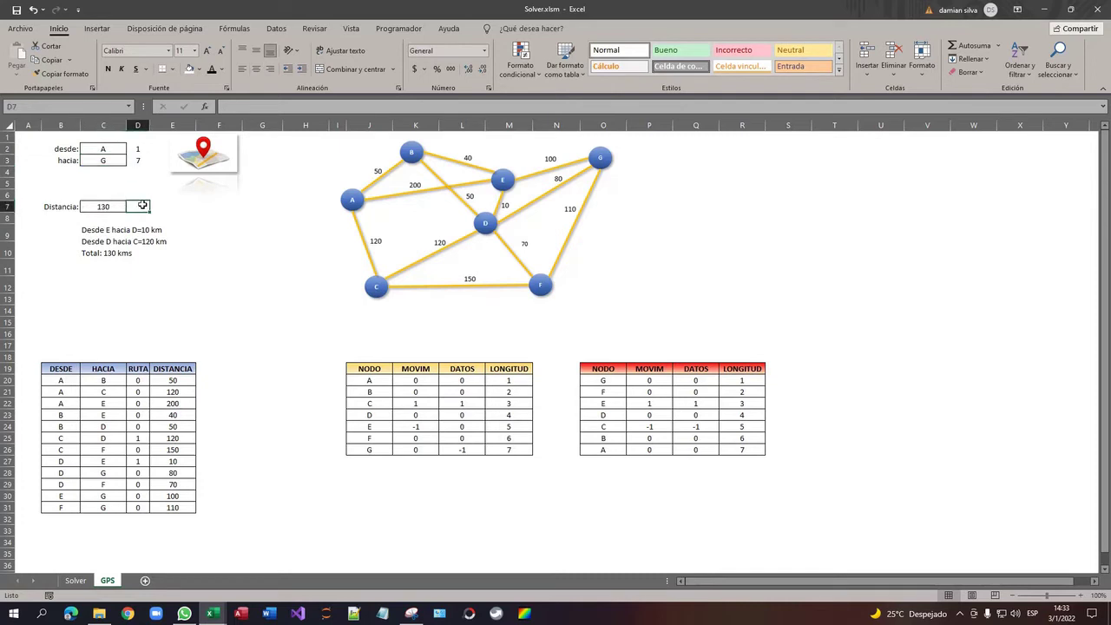
{"action": "left_click", "coordinate": [141, 151]}
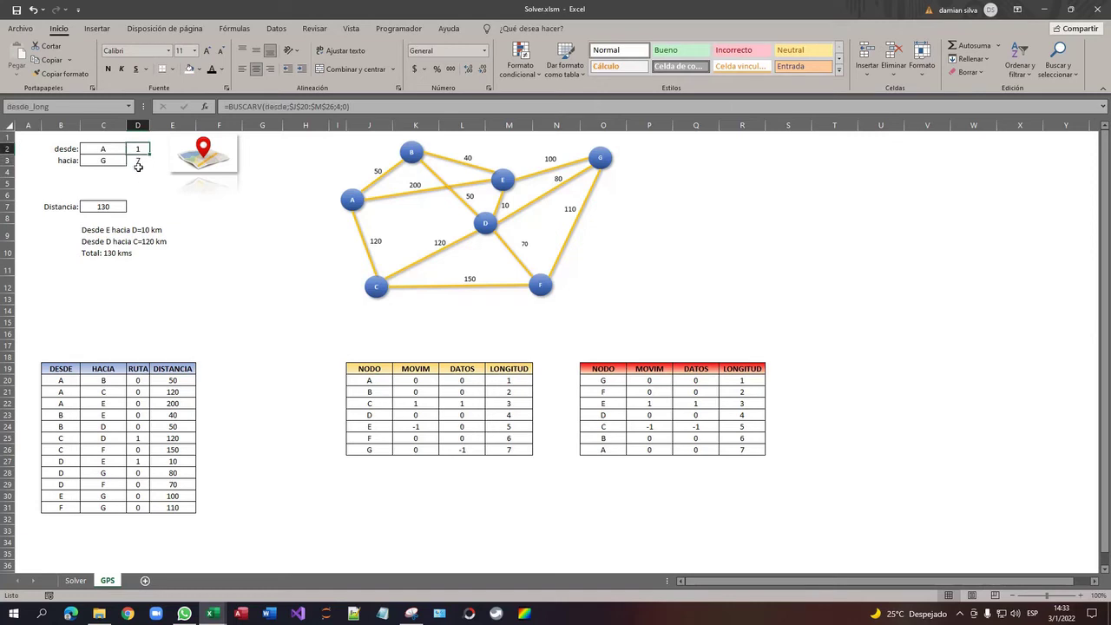
{"action": "left_click", "coordinate": [138, 162]}
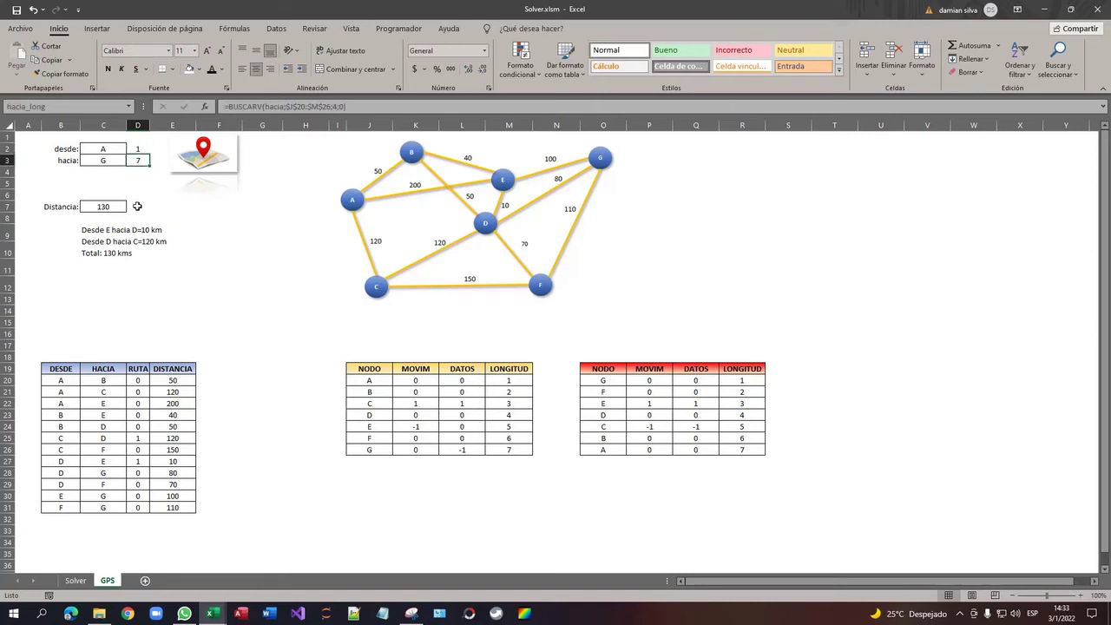
{"action": "left_click", "coordinate": [138, 150]}
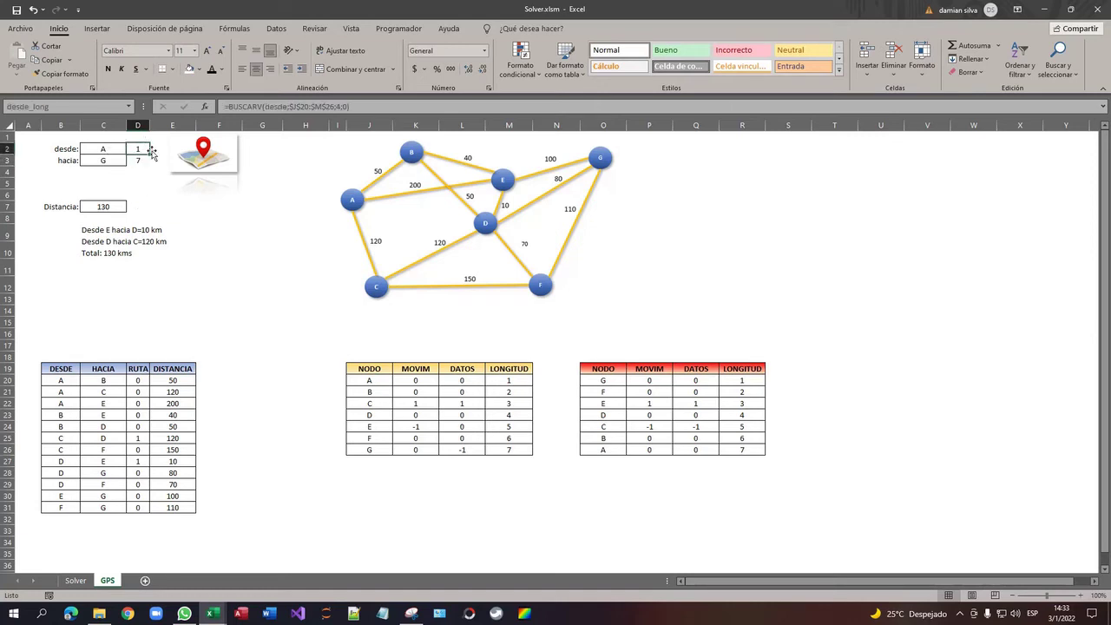
{"action": "left_click", "coordinate": [135, 163]}
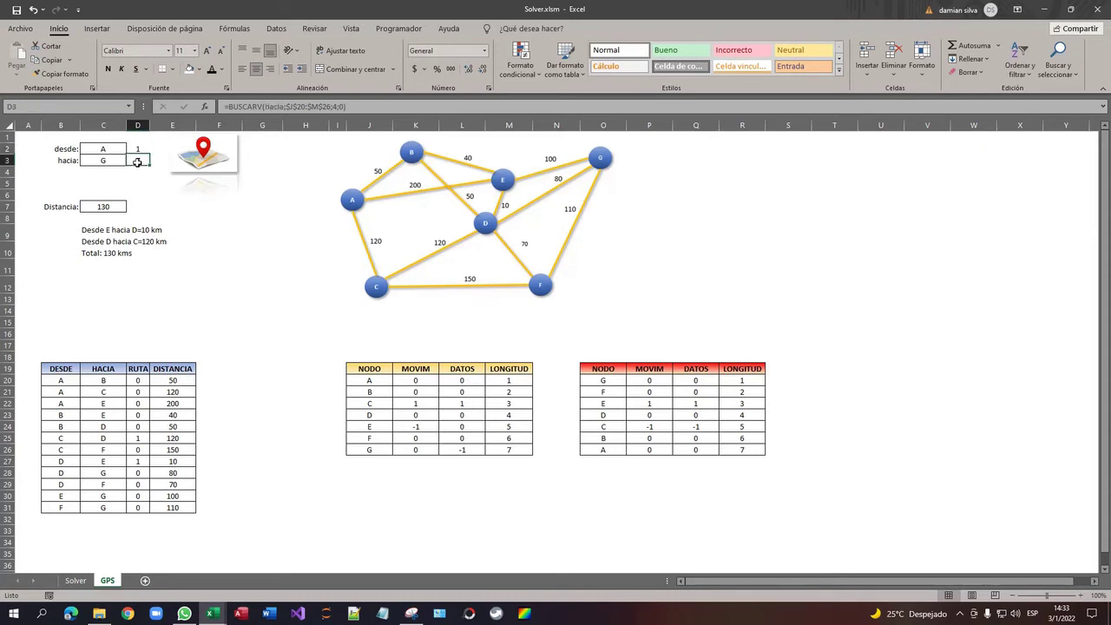
Step: Set desde to F and hacia to E
{"action": "left_click", "coordinate": [113, 147]}
{"action": "left_click", "coordinate": [131, 149]}
{"action": "left_click", "coordinate": [116, 170]}
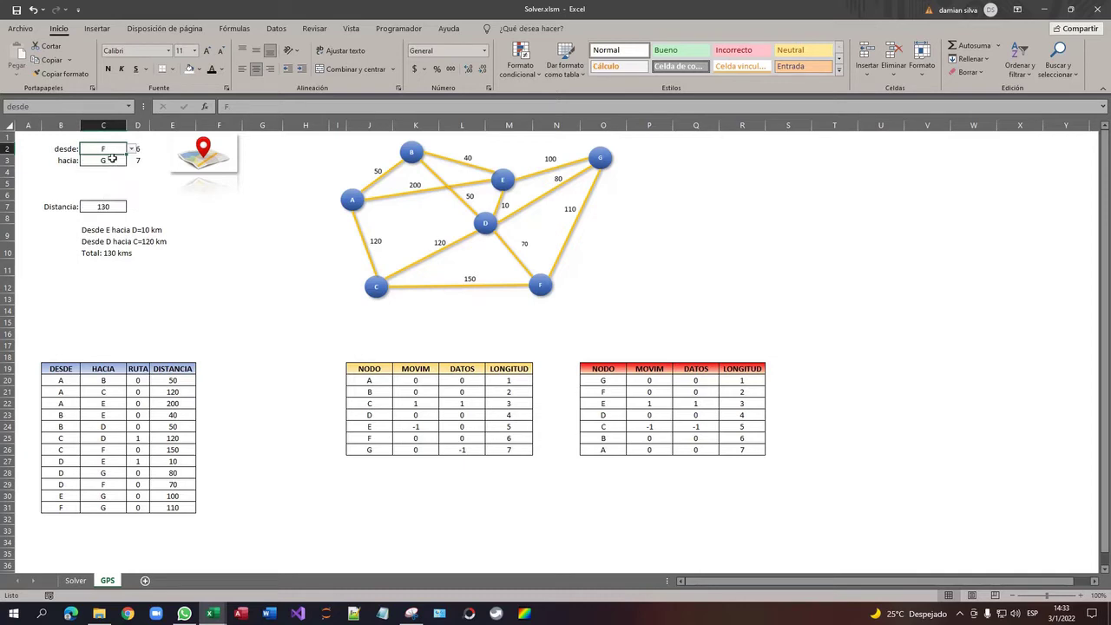
{"action": "left_click", "coordinate": [113, 160]}
{"action": "left_click", "coordinate": [131, 161]}
{"action": "left_click", "coordinate": [121, 195]}
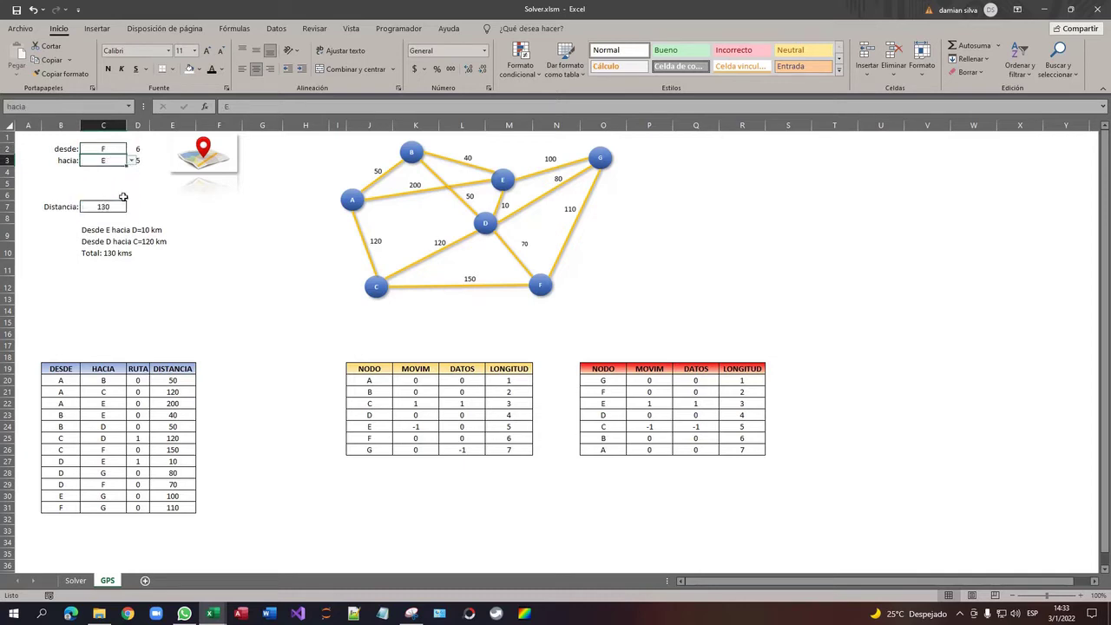
Step: Inspect the BUSCARV formulas in D2 and D3, including the table range and column index, leaving both unchanged
{"action": "left_click", "coordinate": [139, 149]}
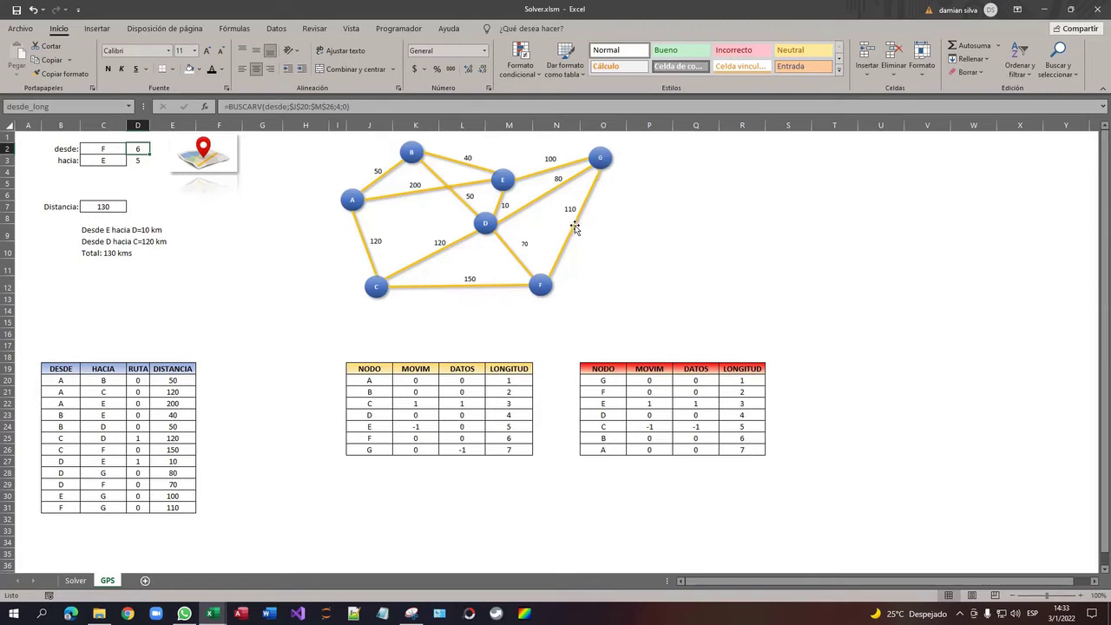
{"action": "left_click", "coordinate": [144, 159]}
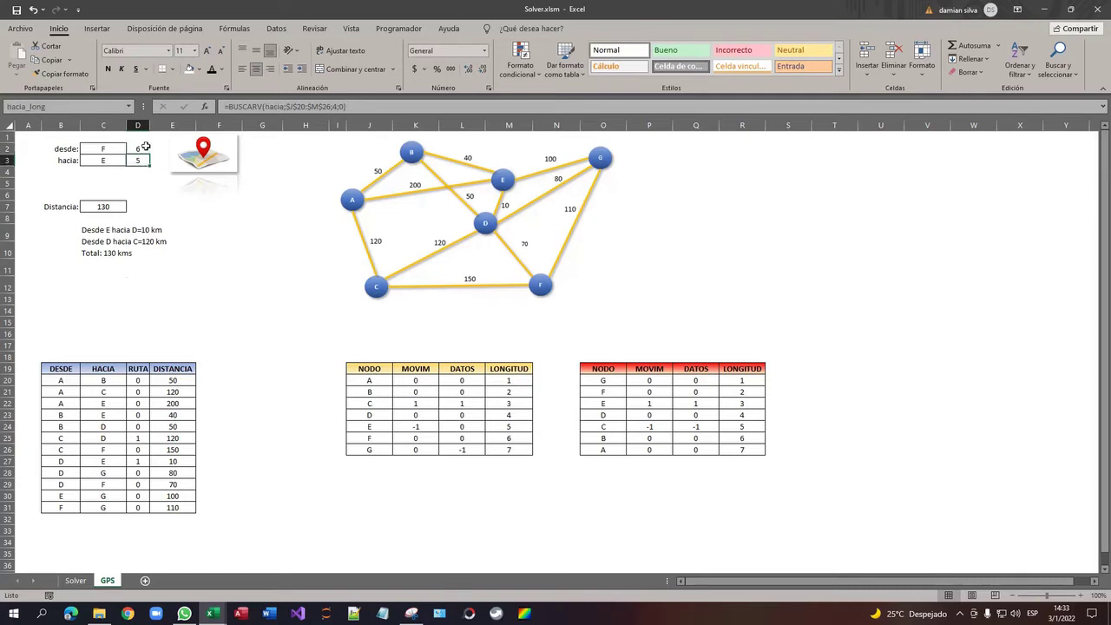
{"action": "key", "text": "Up"}
{"action": "key", "text": "F2"}
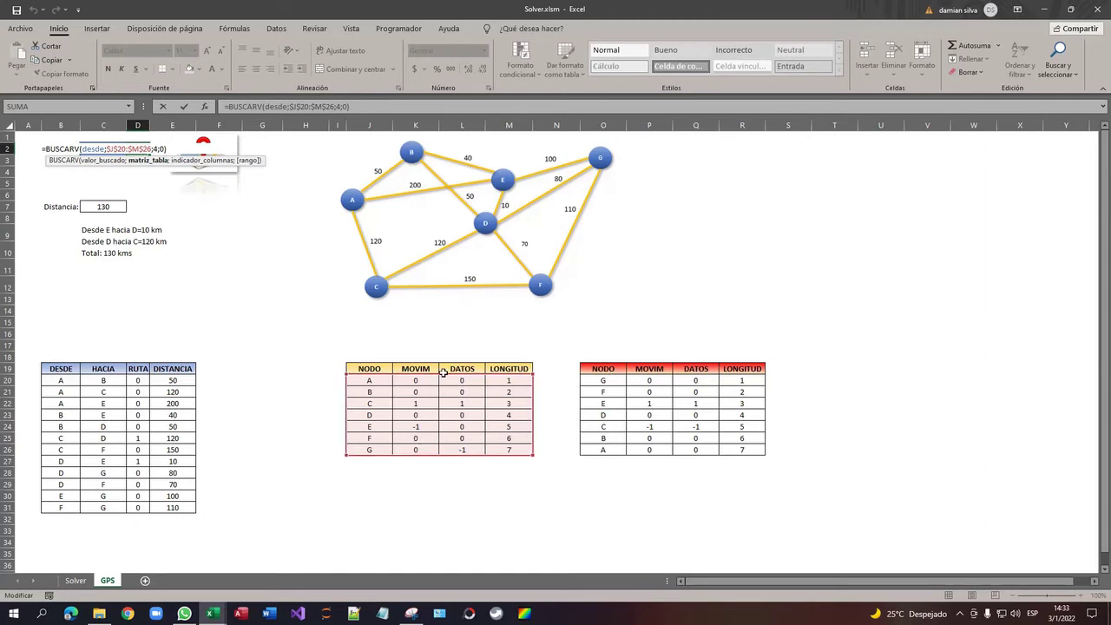
{"action": "left_click", "coordinate": [156, 146]}
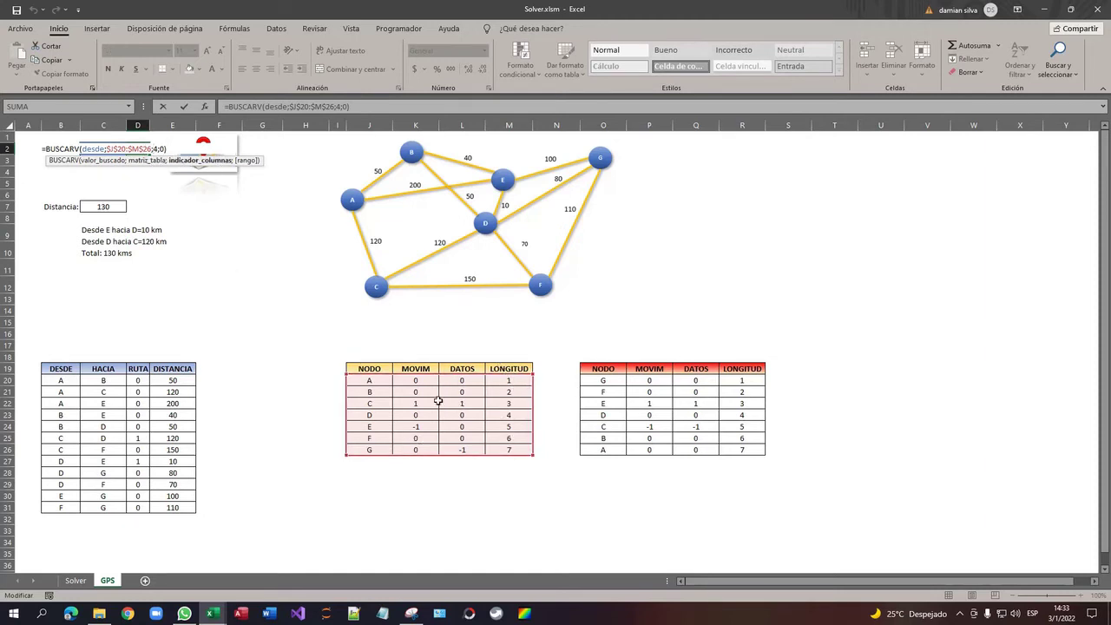
{"action": "key", "text": "Return"}
{"action": "double_click", "coordinate": [139, 159]}
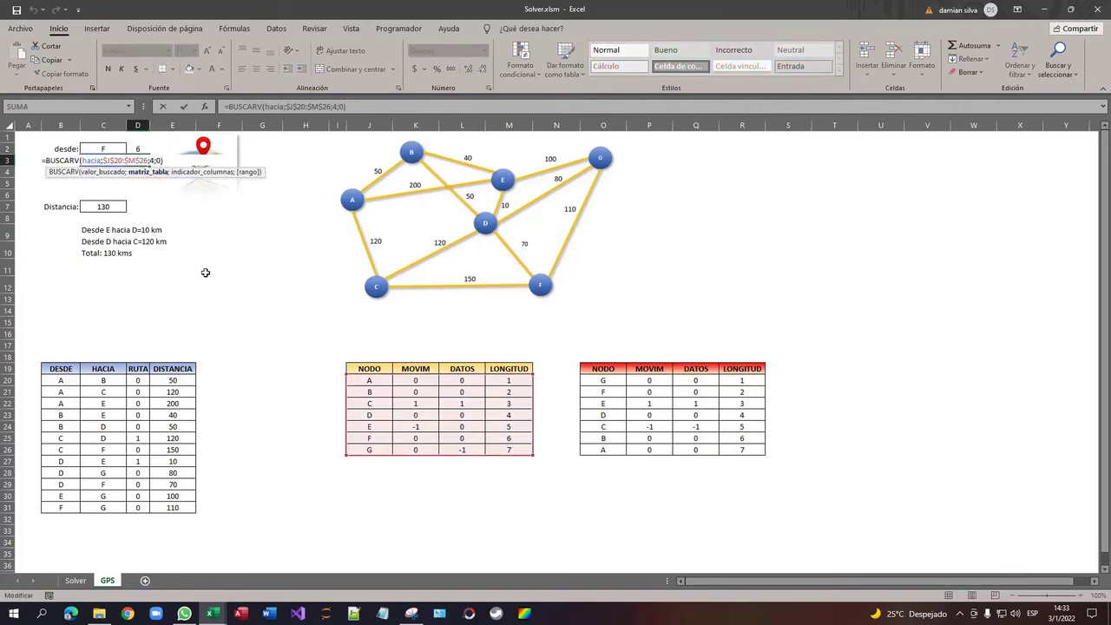
{"action": "key", "text": "Escape"}
Step: Go through the LONGITUD values in M20:M26 that the two lookup formulas return
{"action": "left_click", "coordinate": [514, 381]}
{"action": "left_click", "coordinate": [509, 416]}
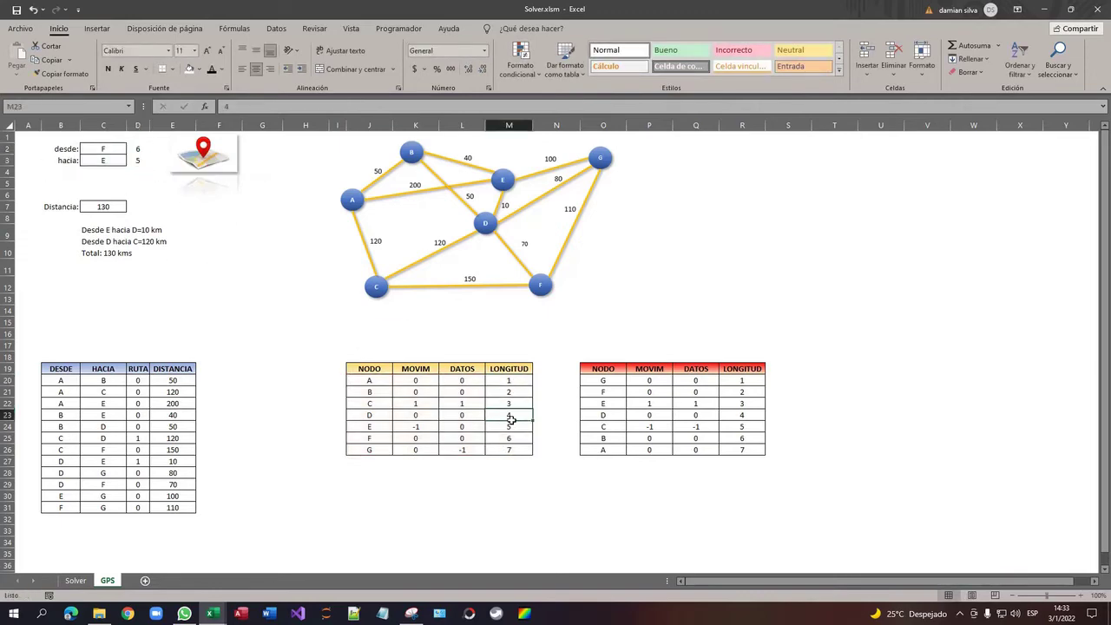
{"action": "left_click", "coordinate": [510, 438]}
{"action": "left_click", "coordinate": [510, 452]}
{"action": "left_click", "coordinate": [513, 392]}
{"action": "left_click", "coordinate": [516, 421]}
{"action": "left_click", "coordinate": [511, 448]}
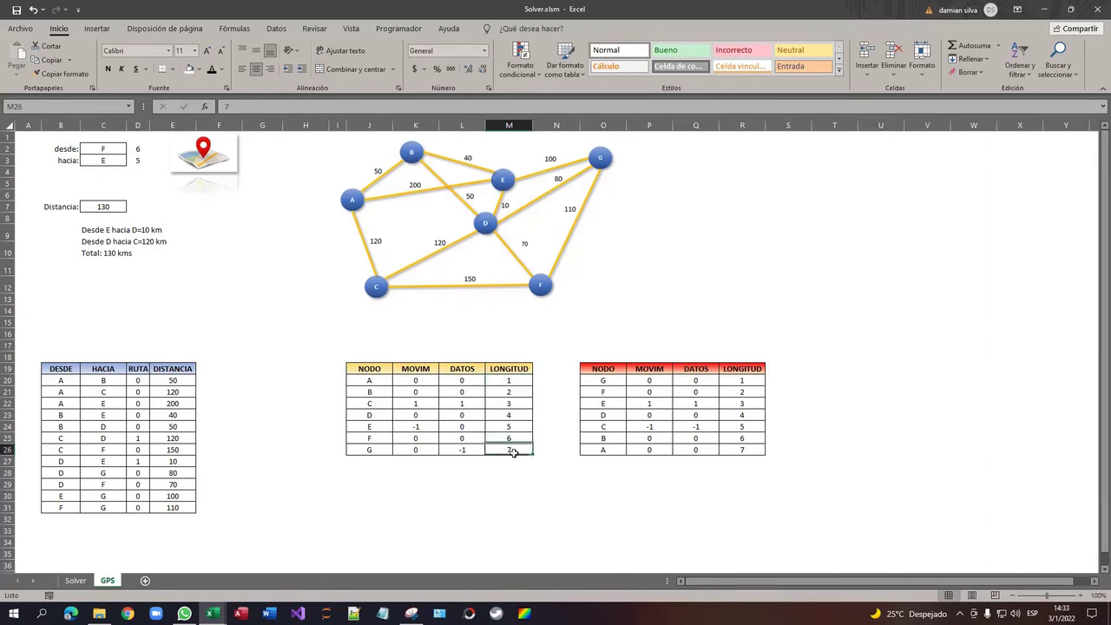
{"action": "left_click", "coordinate": [515, 382]}
{"action": "left_click", "coordinate": [510, 426]}
{"action": "left_click", "coordinate": [506, 446]}
{"action": "left_click", "coordinate": [507, 391]}
{"action": "left_click", "coordinate": [509, 380]}
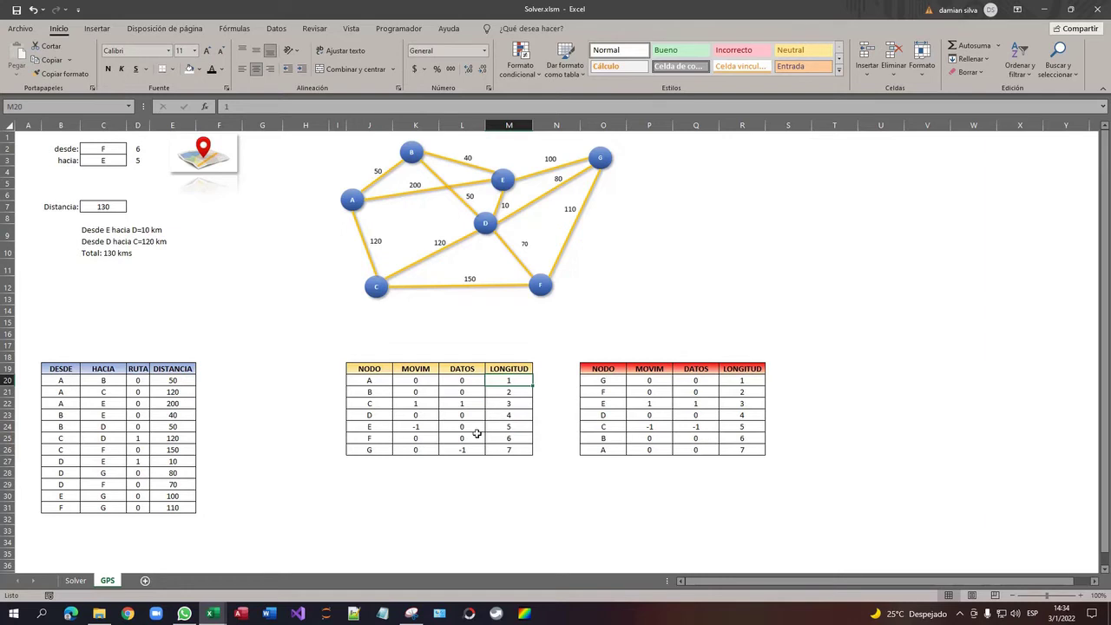
{"action": "left_click", "coordinate": [538, 369]}
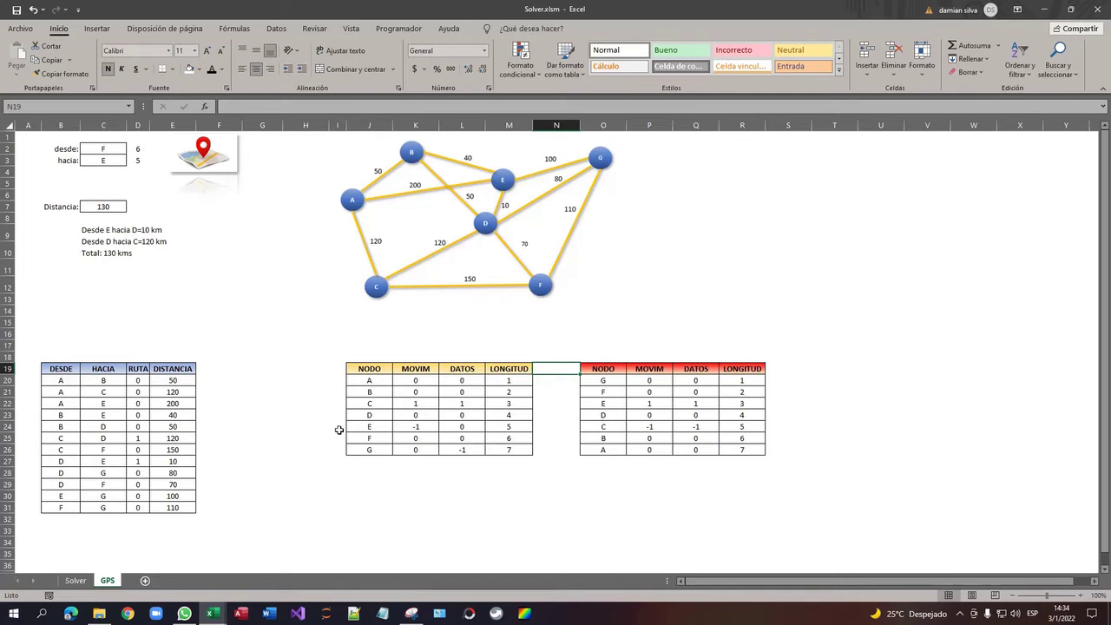
Step: Inspect the SUMAR.SI formulas in the MOVIM cells K20 and K21 and the Resultado cell with the route text
{"action": "left_click", "coordinate": [420, 380]}
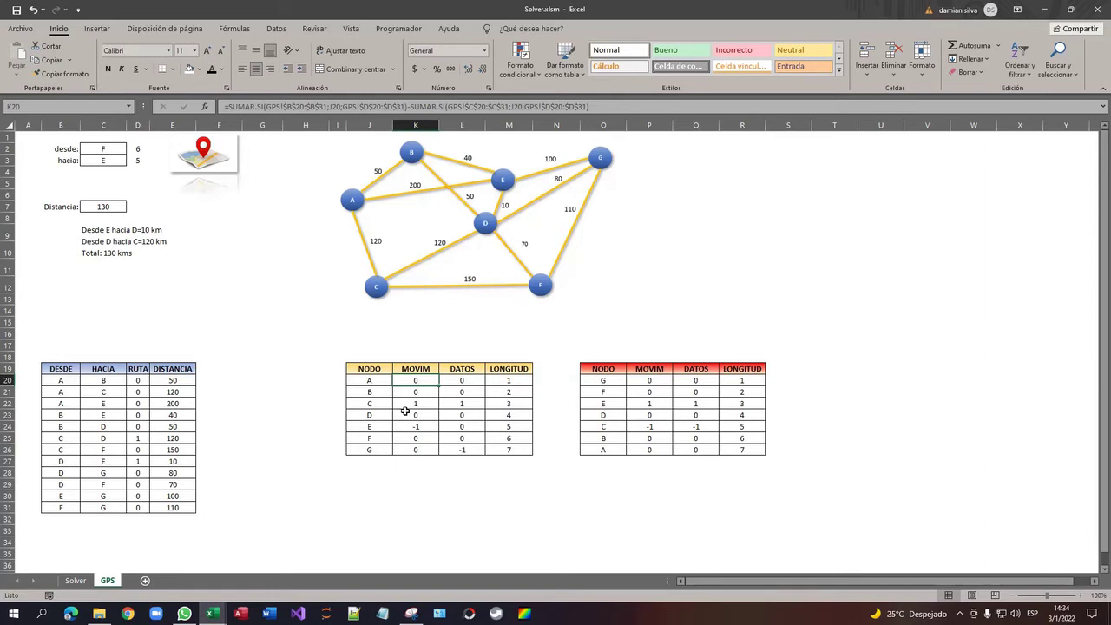
{"action": "left_click", "coordinate": [414, 390]}
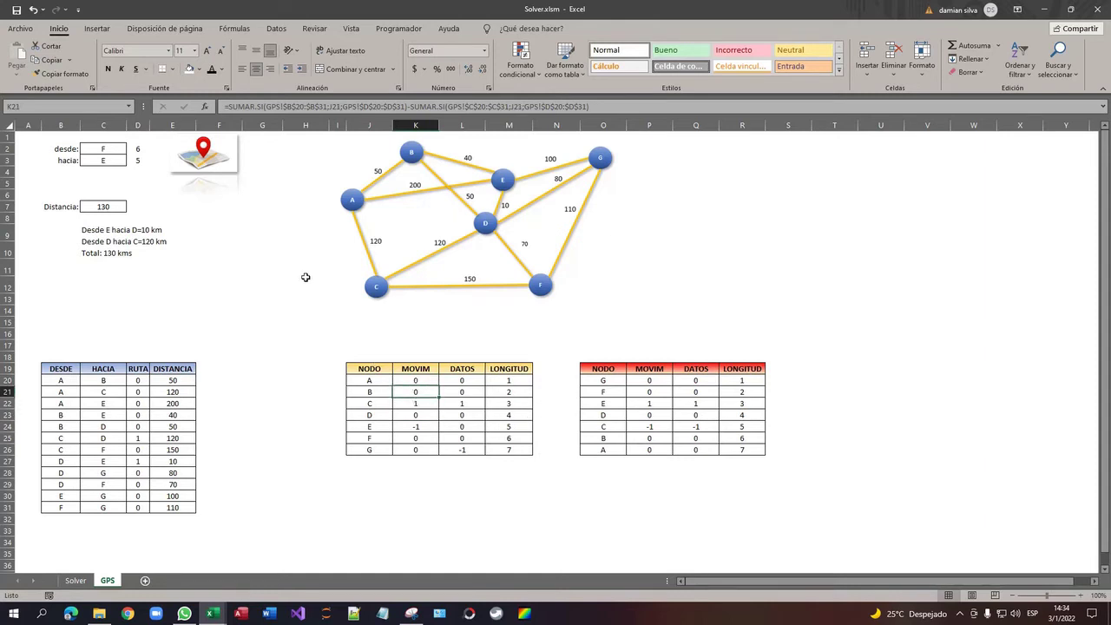
{"action": "left_click", "coordinate": [174, 231]}
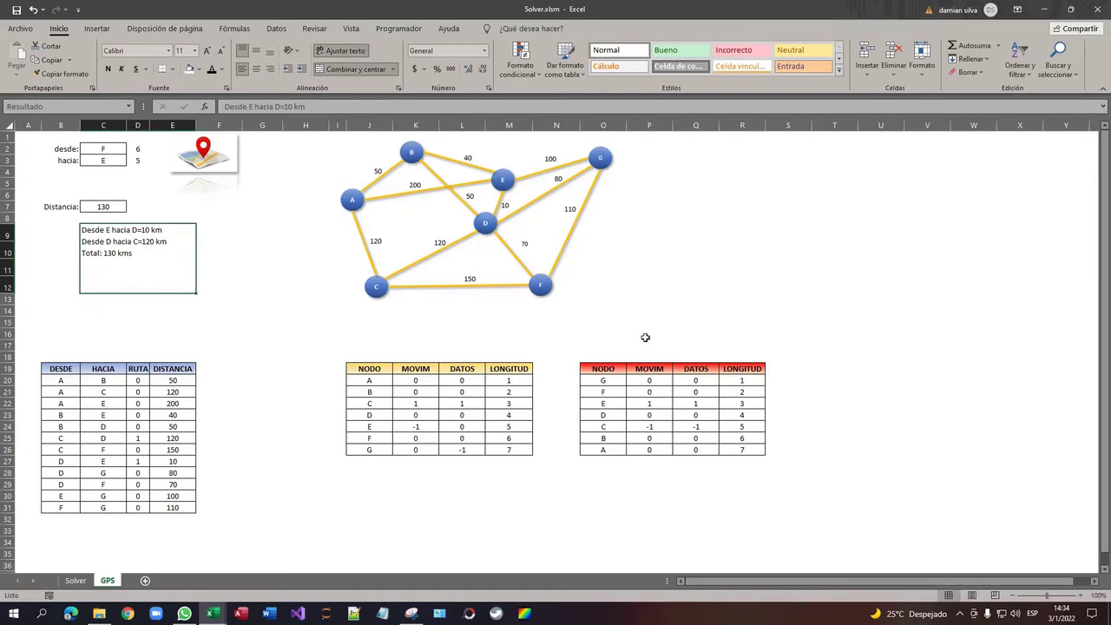
Step: Open the VBA code of Módulo1 from the GPS sheet
{"action": "right_click", "coordinate": [107, 581]}
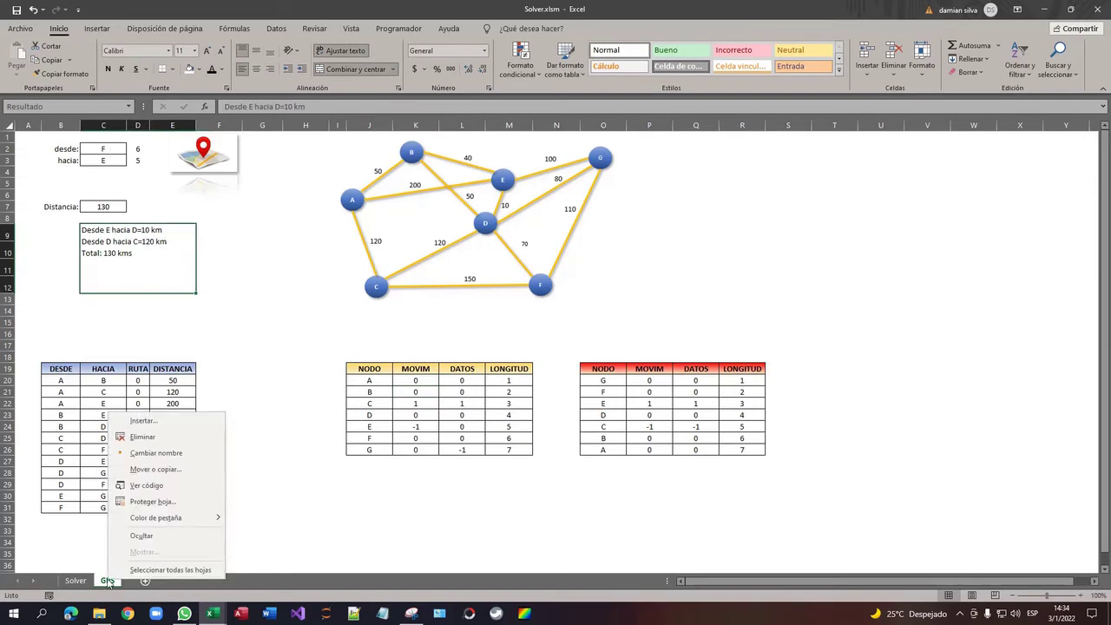
{"action": "left_click", "coordinate": [149, 487]}
{"action": "double_click", "coordinate": [62, 172]}
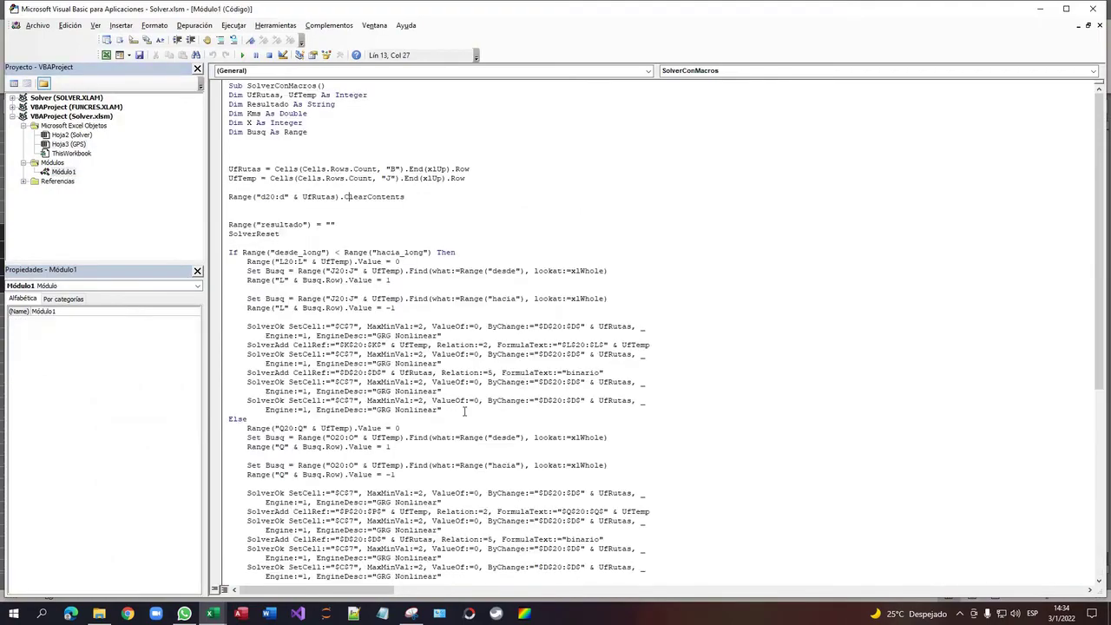
Step: Look through the SolverConMacros procedure from its variable declarations to its Solver and result-building blocks
{"action": "scroll", "coordinate": [457, 414], "scroll_direction": "down", "scroll_amount": 15}
{"action": "scroll", "coordinate": [457, 414], "scroll_direction": "up", "scroll_amount": 15}
{"action": "scroll", "coordinate": [457, 414], "scroll_direction": "down", "scroll_amount": 15}
{"action": "scroll", "coordinate": [457, 423], "scroll_direction": "up", "scroll_amount": 7}
{"action": "scroll", "coordinate": [457, 423], "scroll_direction": "up", "scroll_amount": 4}
{"action": "double_click", "coordinate": [259, 87]}
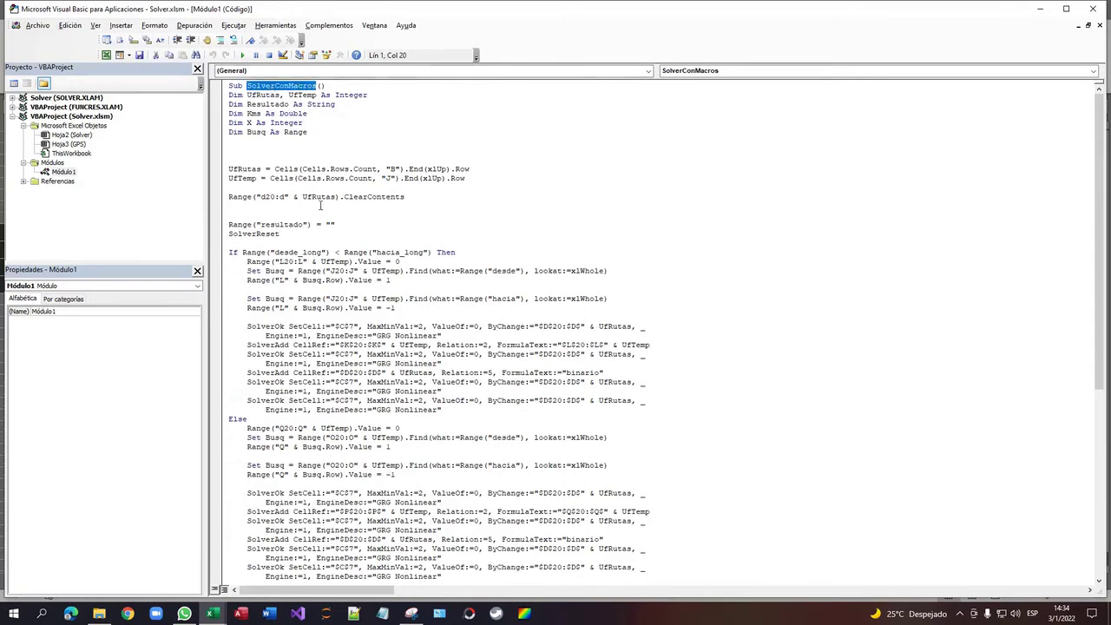
{"action": "left_click", "coordinate": [299, 152]}
{"action": "scroll", "coordinate": [330, 266], "scroll_direction": "down", "scroll_amount": 11}
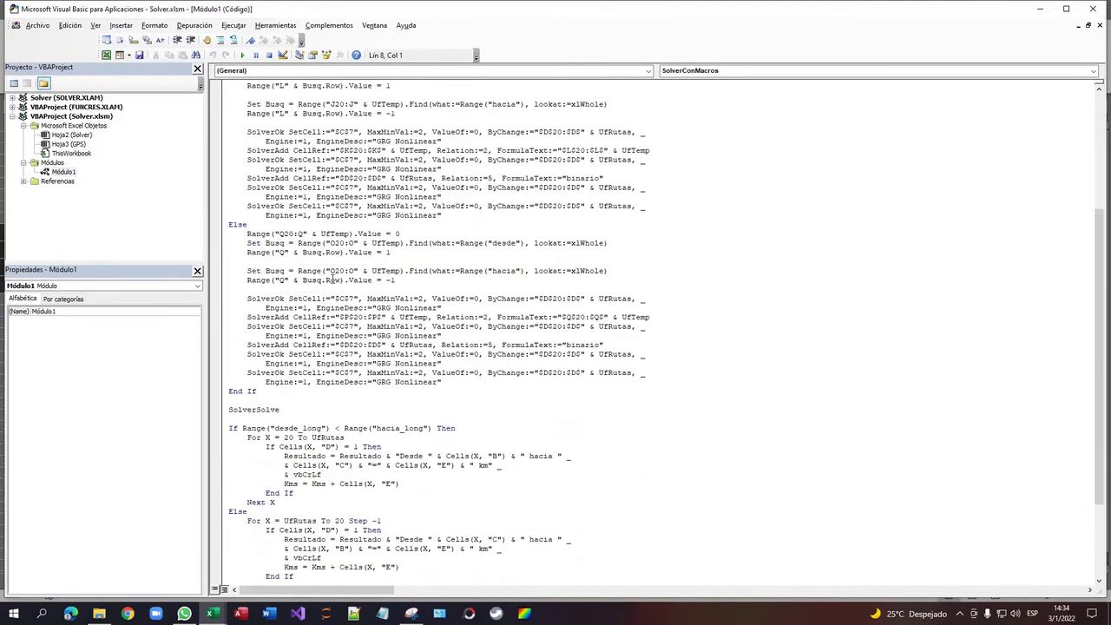
Step: Review the SolverConMacros code from the Step -1 result loop back up to the variable declarations
{"action": "left_click_drag", "start_coordinate": [221, 321], "coordinate": [217, 469]}
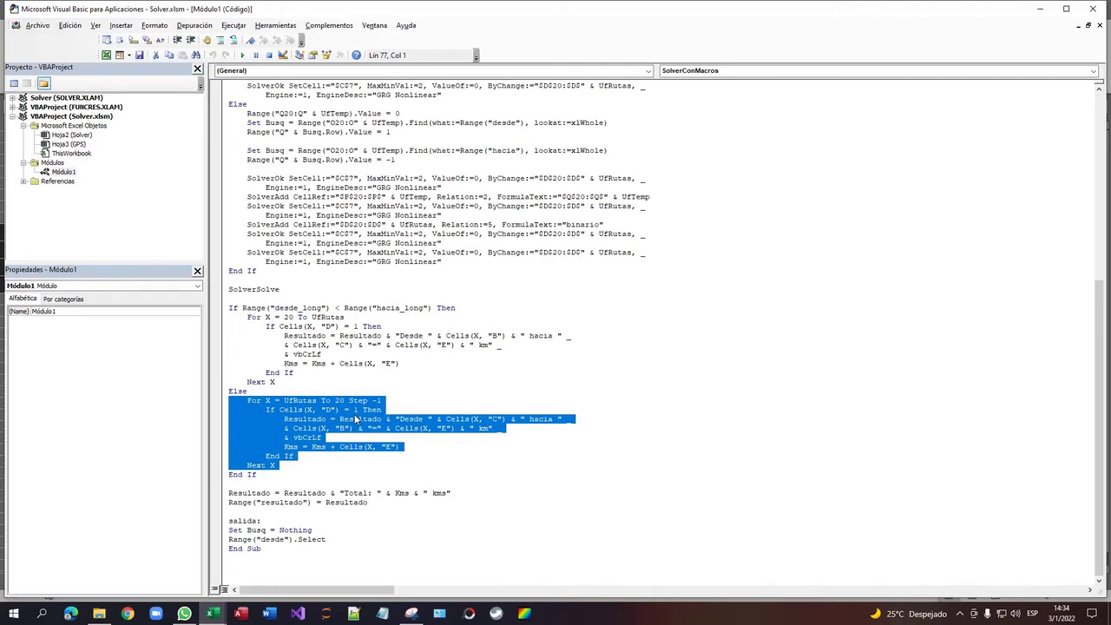
{"action": "scroll", "coordinate": [355, 419], "scroll_direction": "up", "scroll_amount": 7}
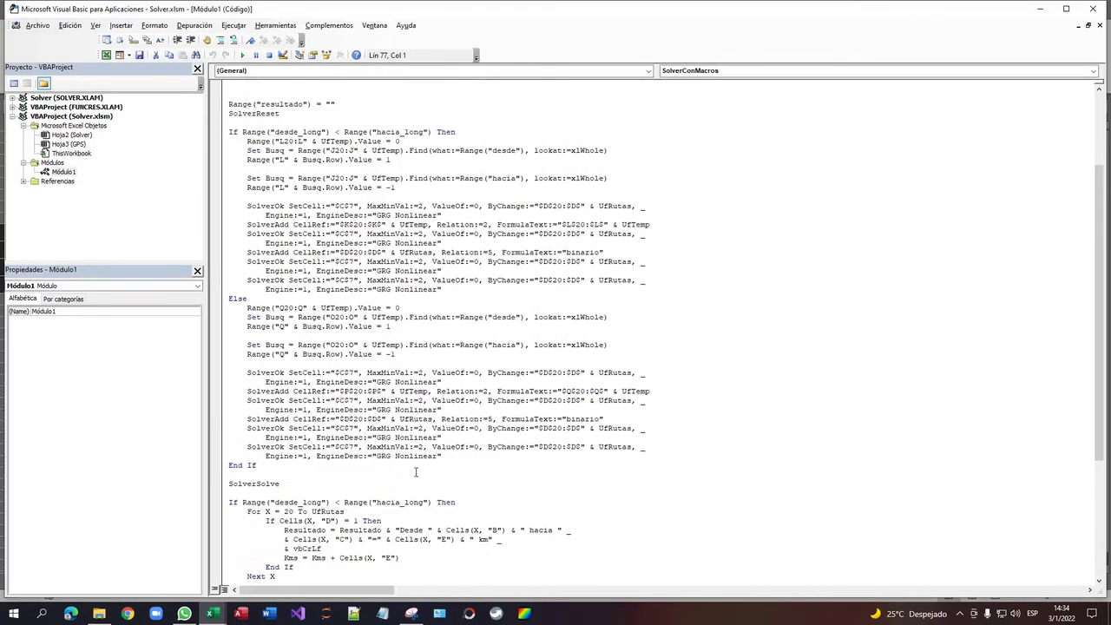
{"action": "scroll", "coordinate": [405, 372], "scroll_direction": "up", "scroll_amount": 4}
{"action": "left_click", "coordinate": [376, 226]}
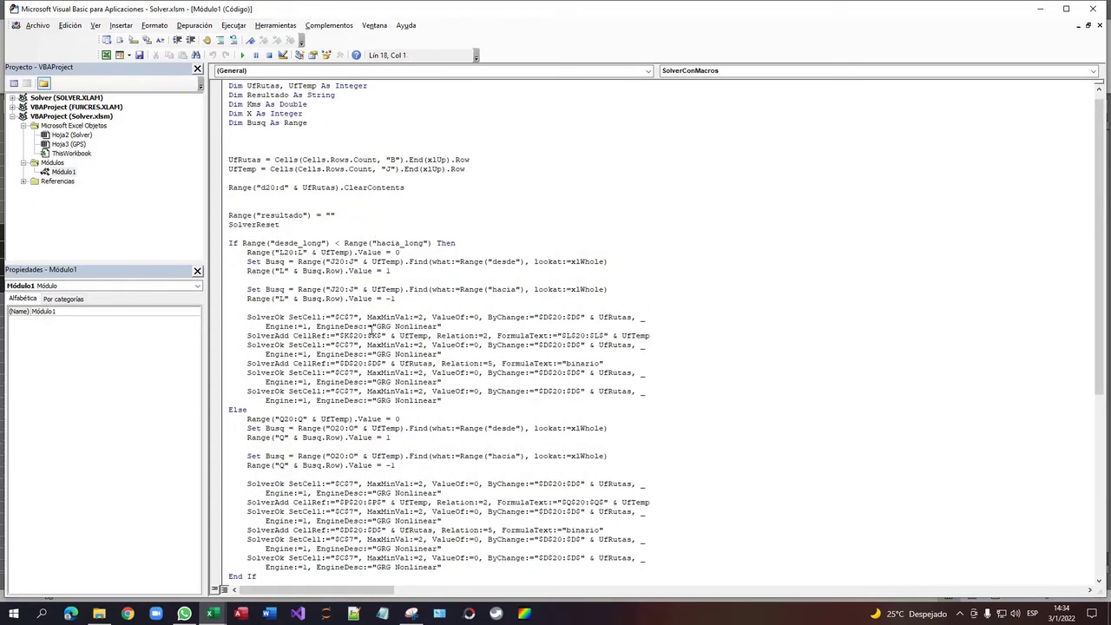
{"action": "scroll", "coordinate": [371, 330], "scroll_direction": "down", "scroll_amount": 2}
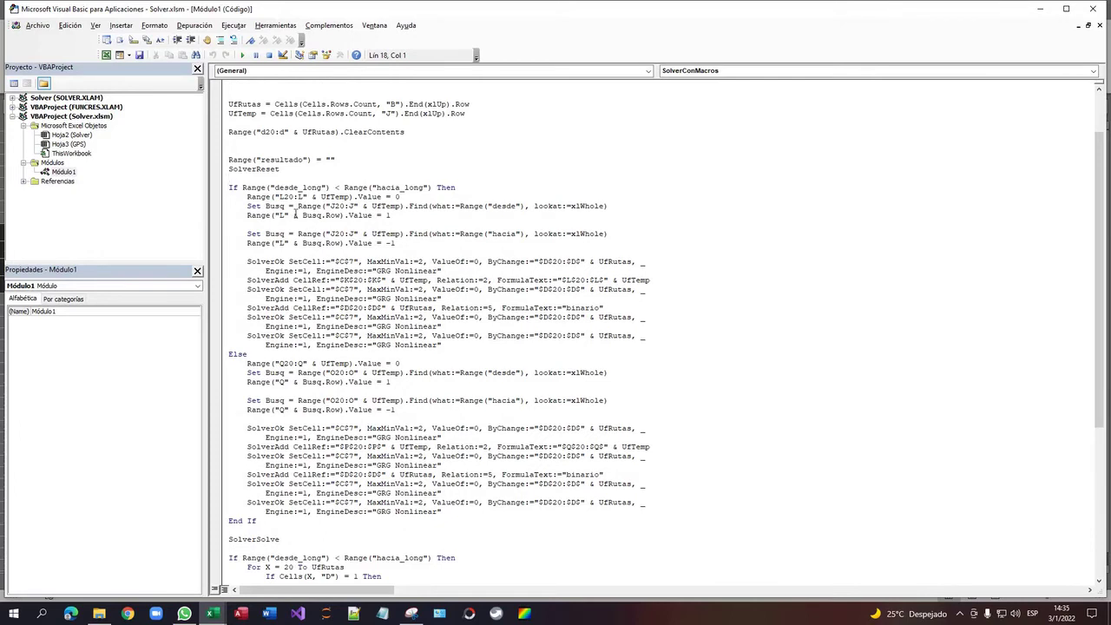
{"action": "scroll", "coordinate": [268, 171], "scroll_direction": "up", "scroll_amount": 2}
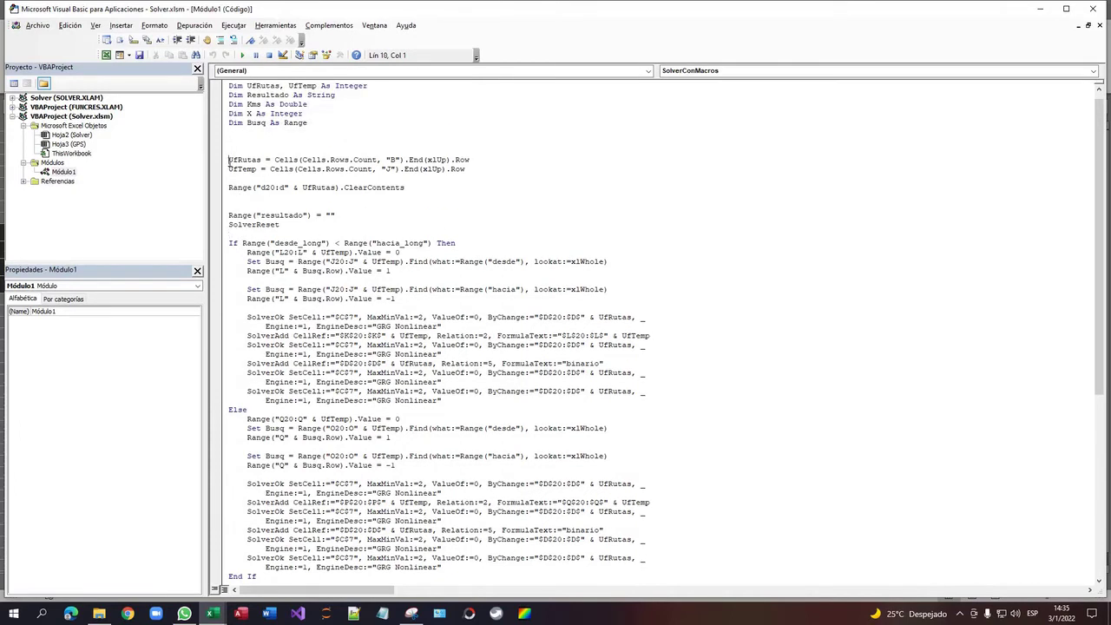
Step: Highlight the UfRutas and UfTemp assignment lines in the macro, and the UfRutas line on its own
{"action": "left_click_drag", "start_coordinate": [228, 163], "coordinate": [480, 167]}
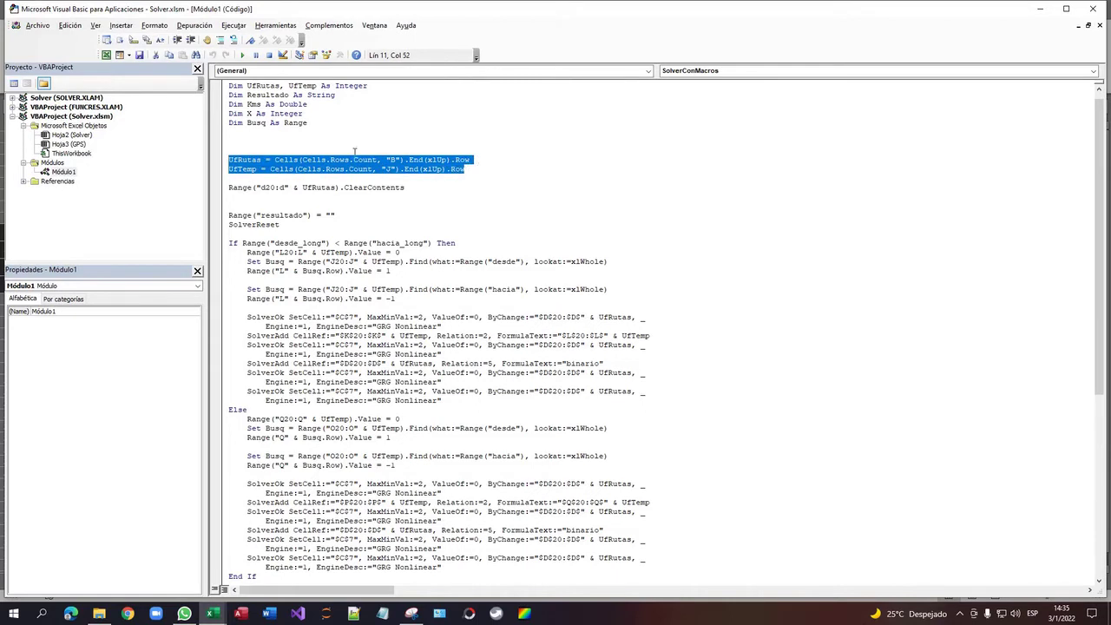
{"action": "left_click", "coordinate": [277, 170]}
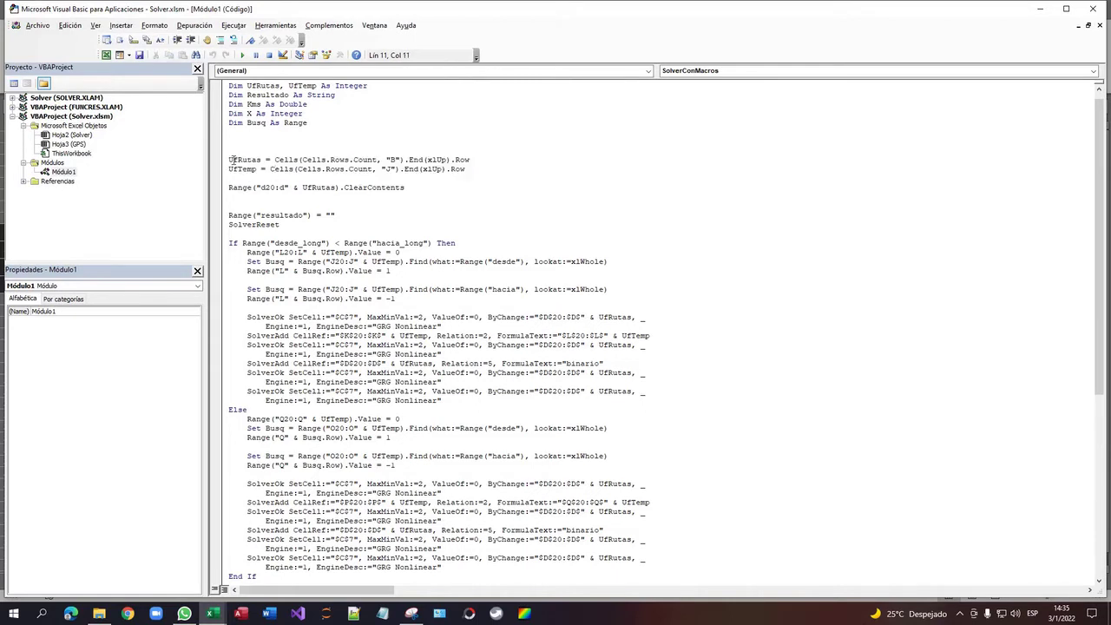
{"action": "left_click_drag", "start_coordinate": [230, 160], "coordinate": [491, 162]}
{"action": "left_click", "coordinate": [304, 160]}
Step: Switch to the Excel GPS sheet and compare the routes table with the two node tables and the MOVIM column
{"action": "key", "text": "alt+F11"}
{"action": "left_click", "coordinate": [123, 388]}
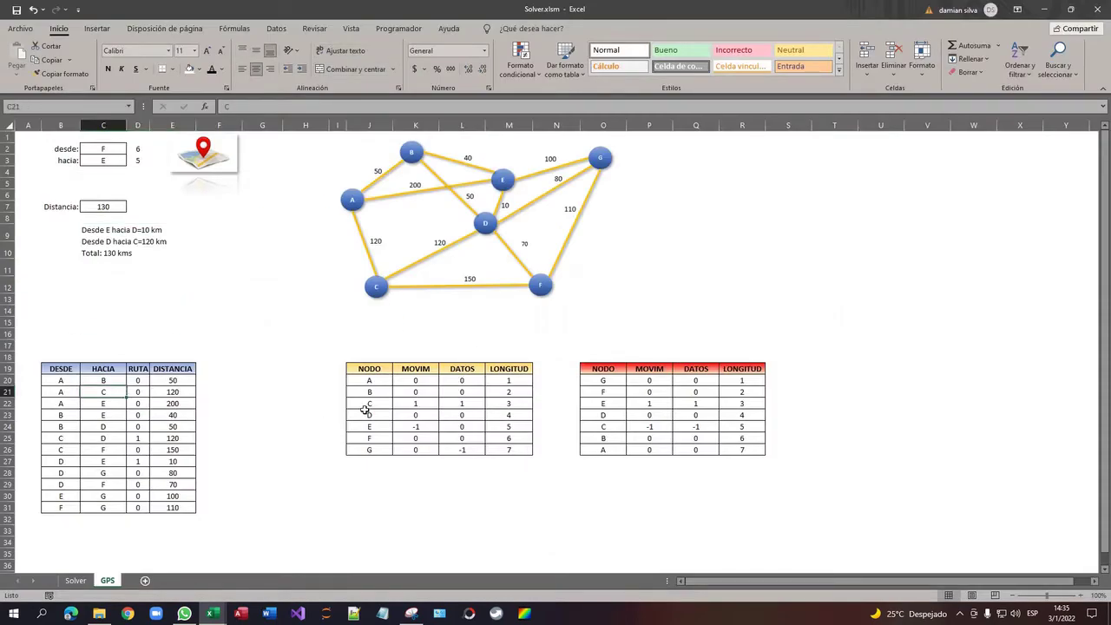
{"action": "left_click", "coordinate": [365, 405]}
{"action": "left_click", "coordinate": [615, 401]}
{"action": "left_click", "coordinate": [390, 401]}
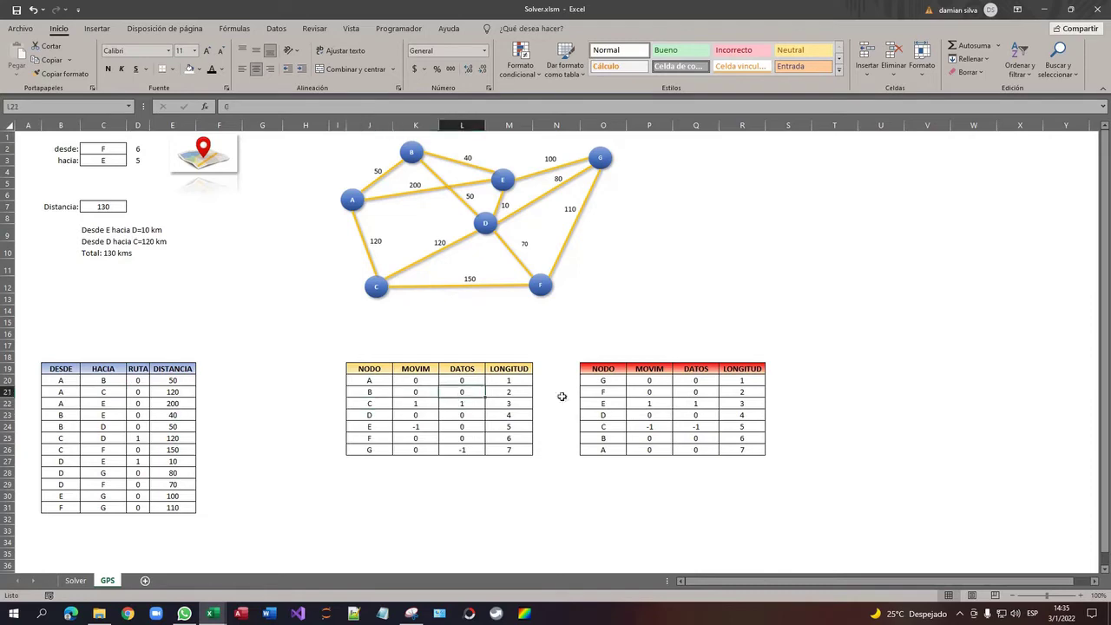
{"action": "left_click", "coordinate": [627, 401]}
{"action": "left_click_drag", "start_coordinate": [434, 380], "coordinate": [431, 428]}
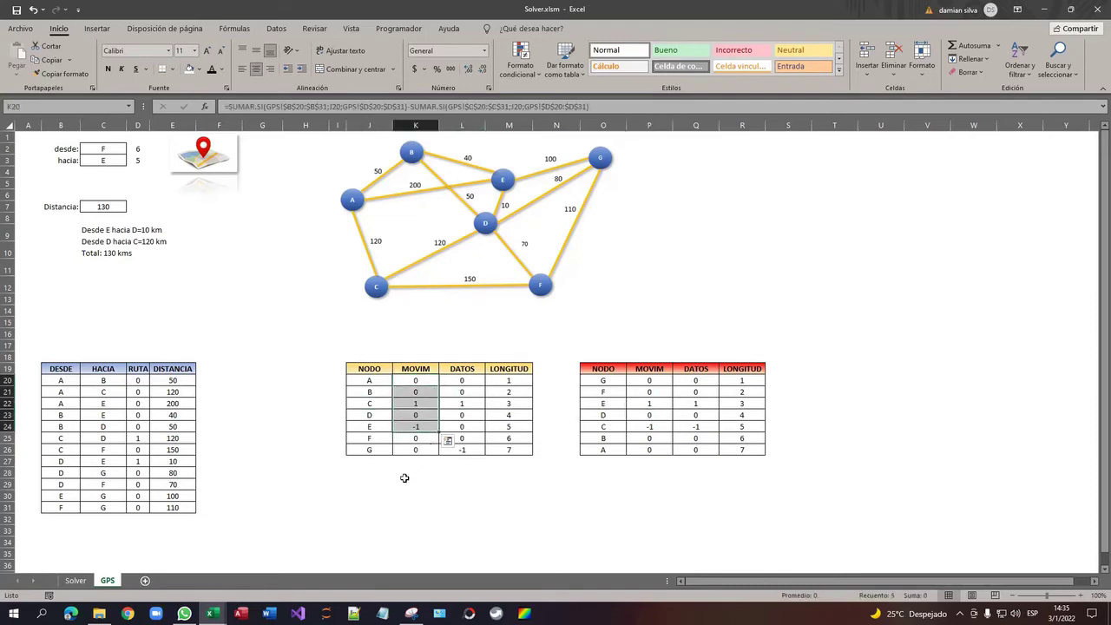
{"action": "left_click", "coordinate": [404, 480]}
{"action": "left_click", "coordinate": [375, 481]}
Step: Return to the VBA editor and highlight the Cells(Cells.Rows.Count, "B").End(xlUp).Row expression assigned to UfRutas
{"action": "key", "text": "alt+F11"}
{"action": "left_click", "coordinate": [390, 194]}
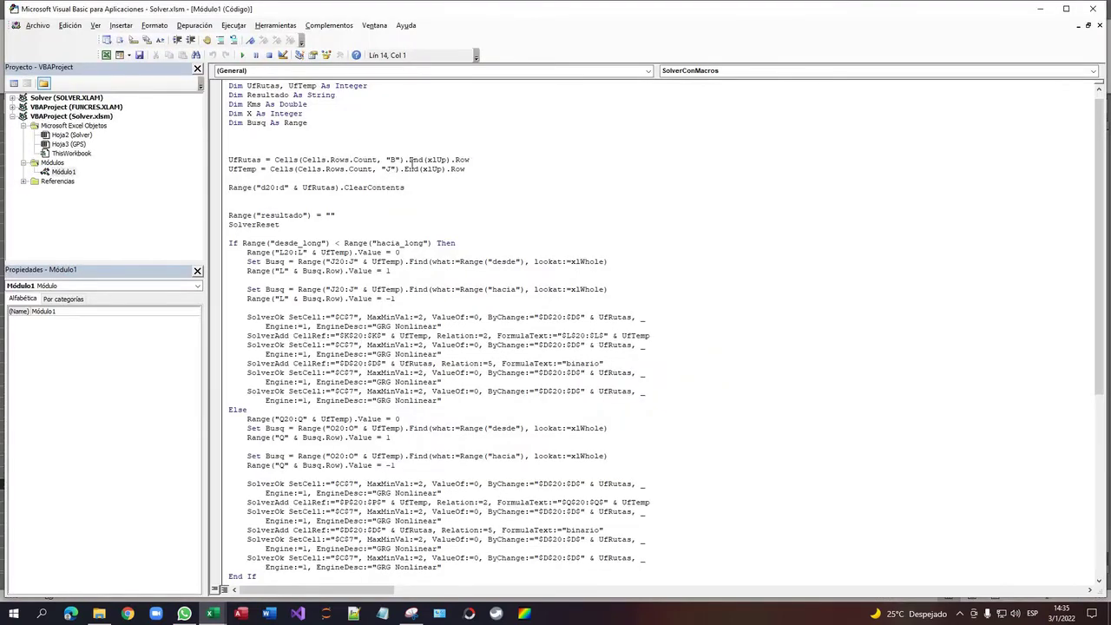
{"action": "left_click_drag", "start_coordinate": [275, 160], "coordinate": [298, 160]}
{"action": "left_click_drag", "start_coordinate": [426, 159], "coordinate": [276, 160]}
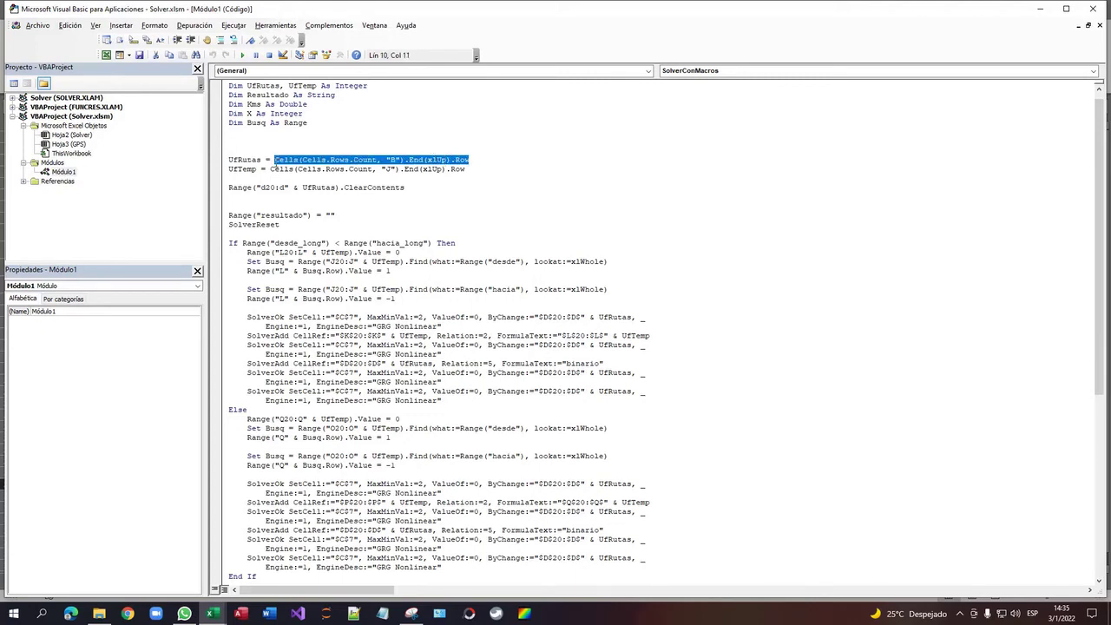
Step: On the GPS sheet, find the last filled row of column B by jumping up from the sheet's final row, and select that row
{"action": "key", "text": "alt+F11"}
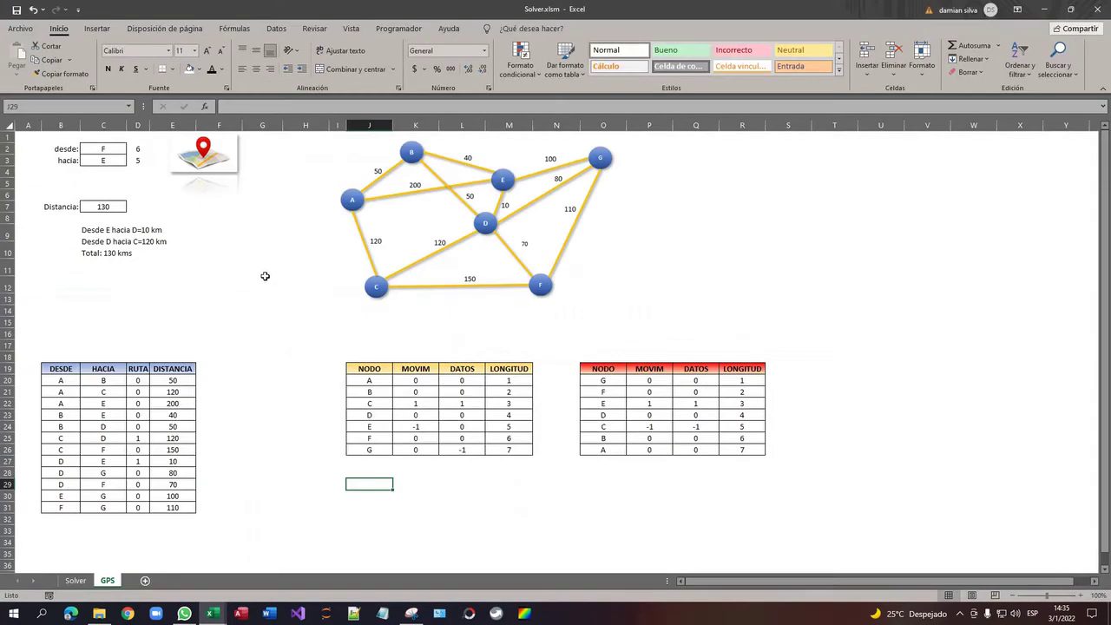
{"action": "scroll", "coordinate": [261, 287], "scroll_direction": "down", "scroll_amount": 2}
{"action": "left_click", "coordinate": [66, 447]}
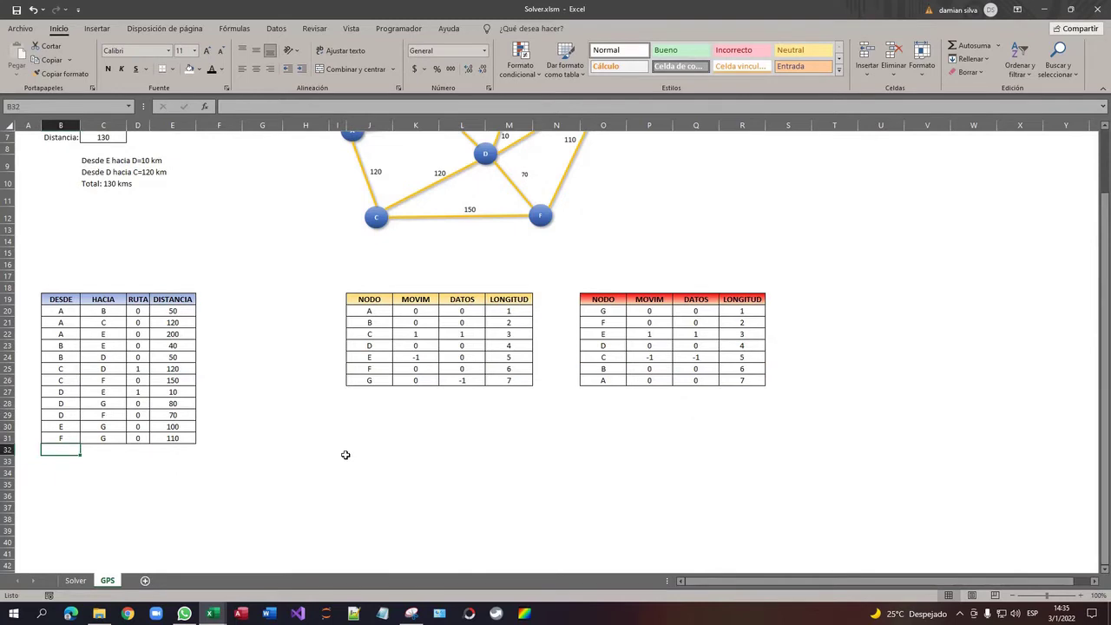
{"action": "key", "text": "ctrl+Down"}
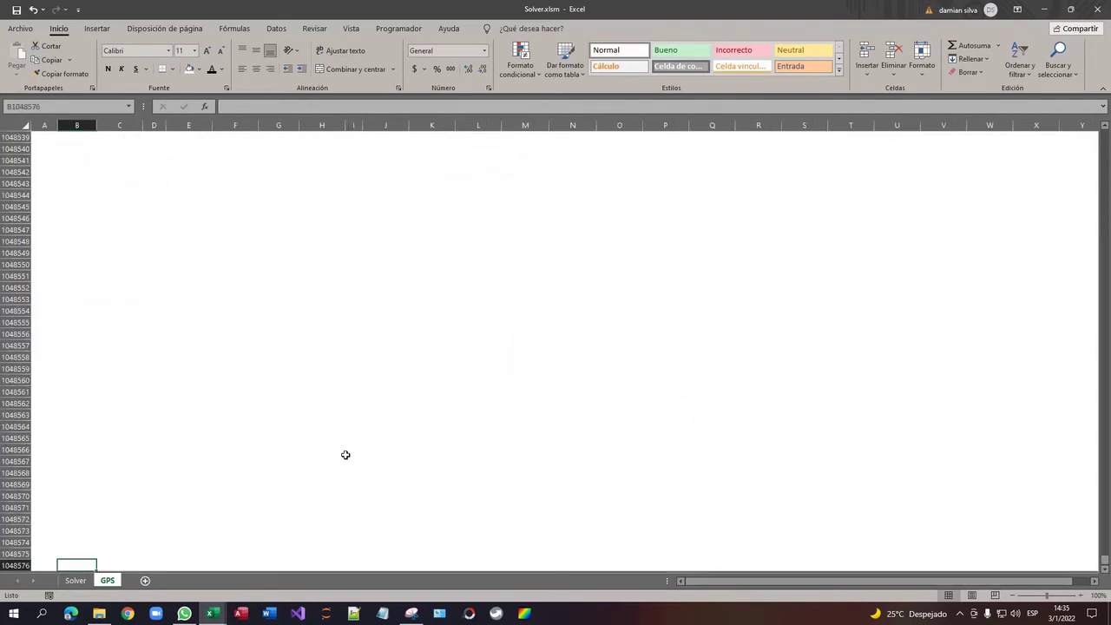
{"action": "left_click", "coordinate": [15, 565]}
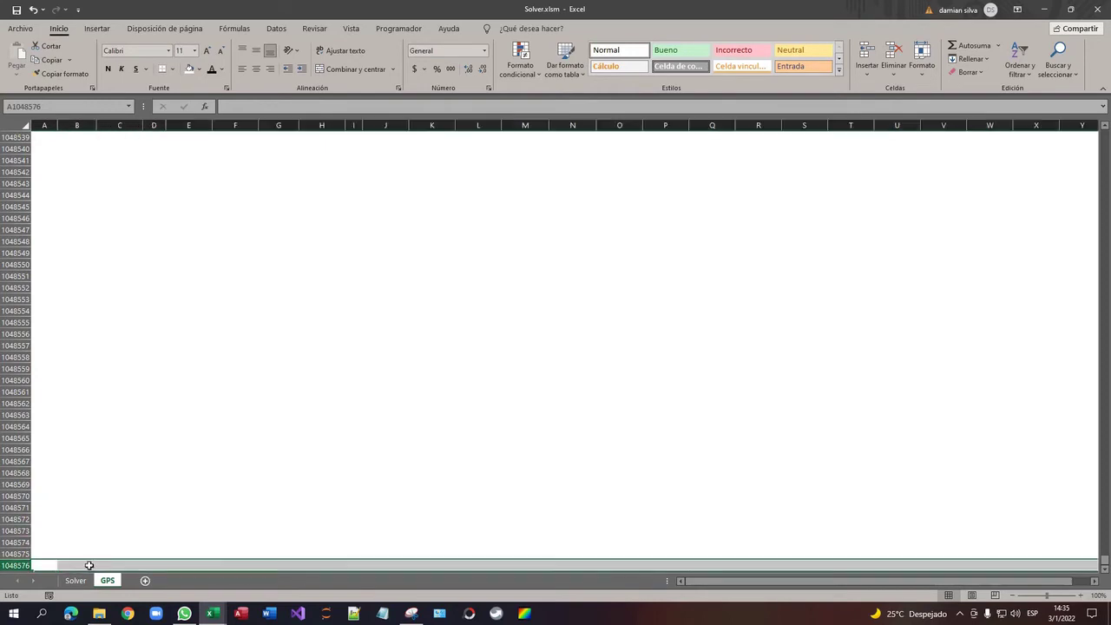
{"action": "left_click", "coordinate": [88, 565]}
{"action": "key", "text": "ctrl+Up"}
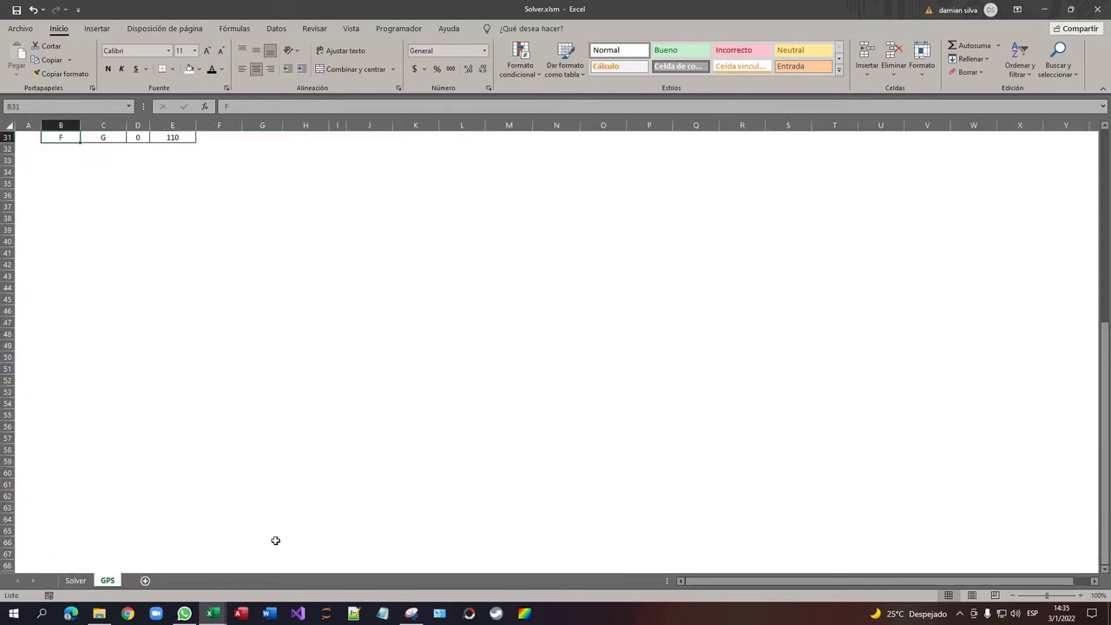
{"action": "scroll", "coordinate": [278, 530], "scroll_direction": "up", "scroll_amount": 9}
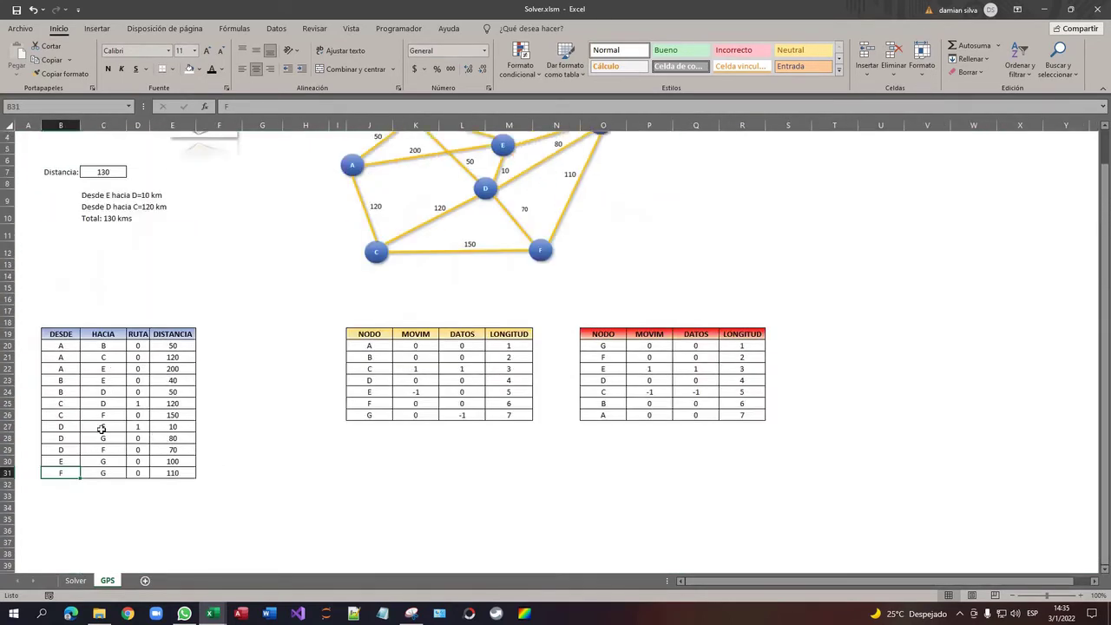
{"action": "left_click", "coordinate": [8, 472]}
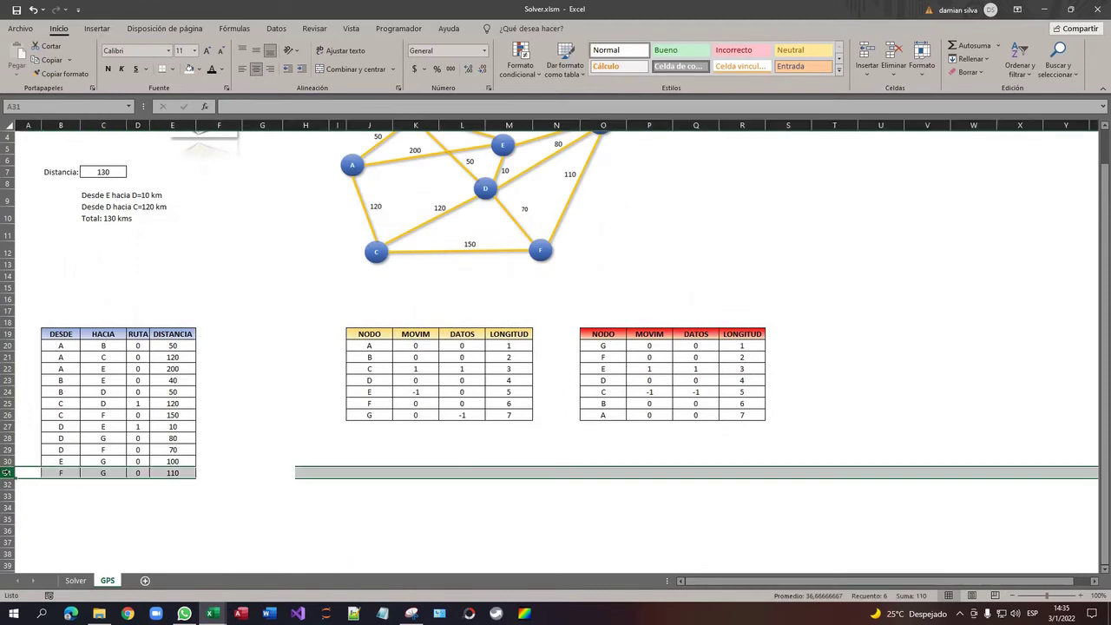
Step: Check where the yellow node table ends in column J
{"action": "left_click", "coordinate": [384, 416]}
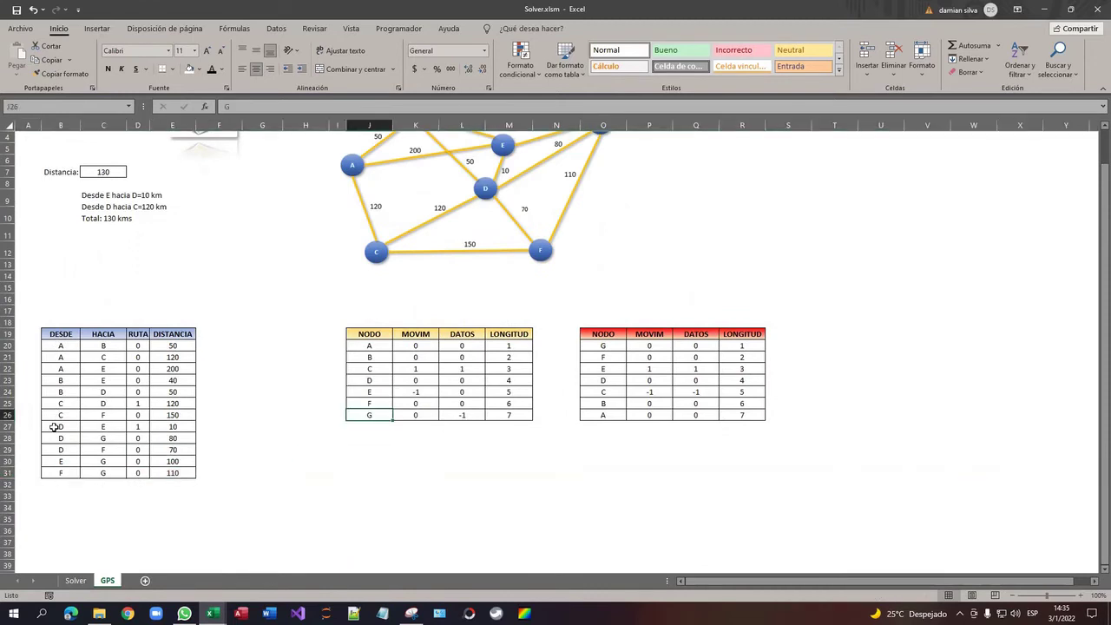
{"action": "left_click", "coordinate": [13, 419]}
{"action": "left_click", "coordinate": [381, 420]}
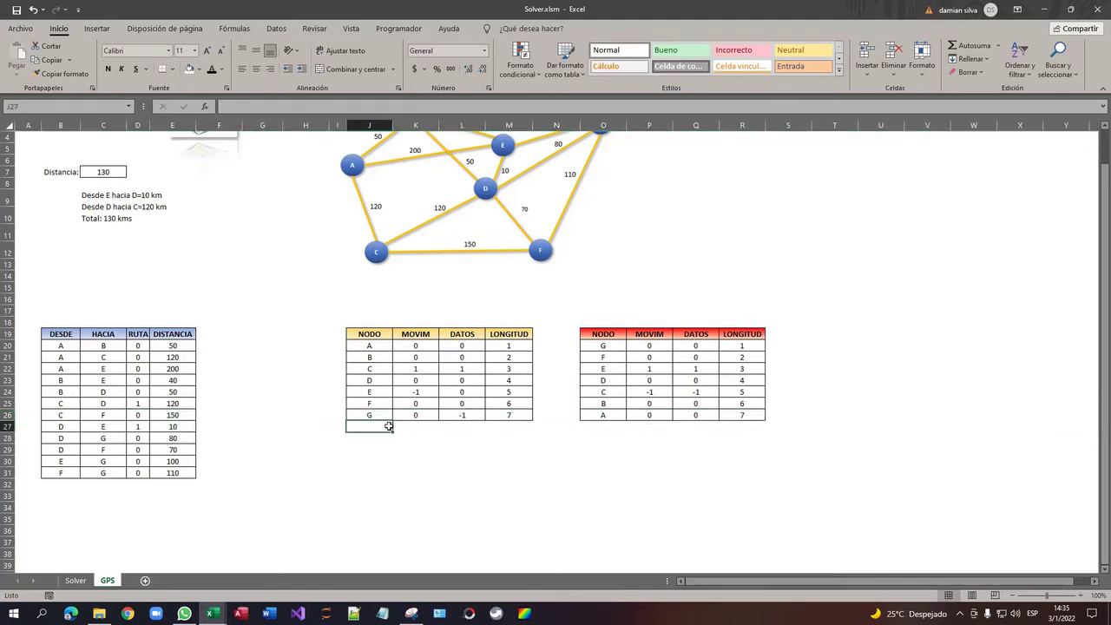
Step: Highlight the UfRutas variable in the macro and check the DESDE column's first and last entries on the GPS sheet
{"action": "key", "text": "alt+F11"}
{"action": "double_click", "coordinate": [236, 161]}
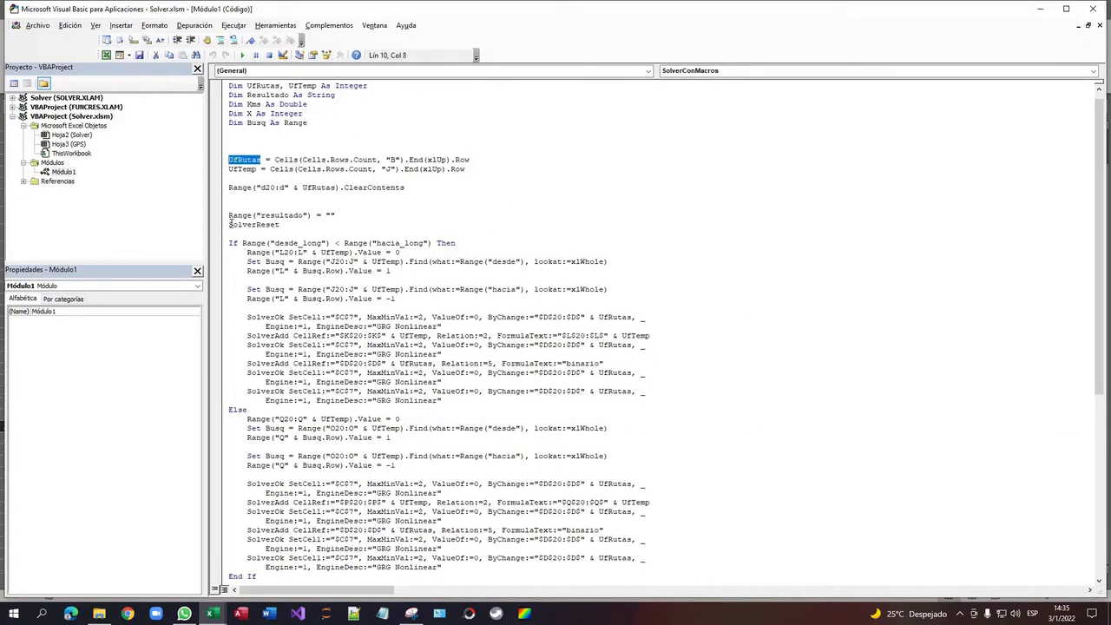
{"action": "key", "text": "alt+F11"}
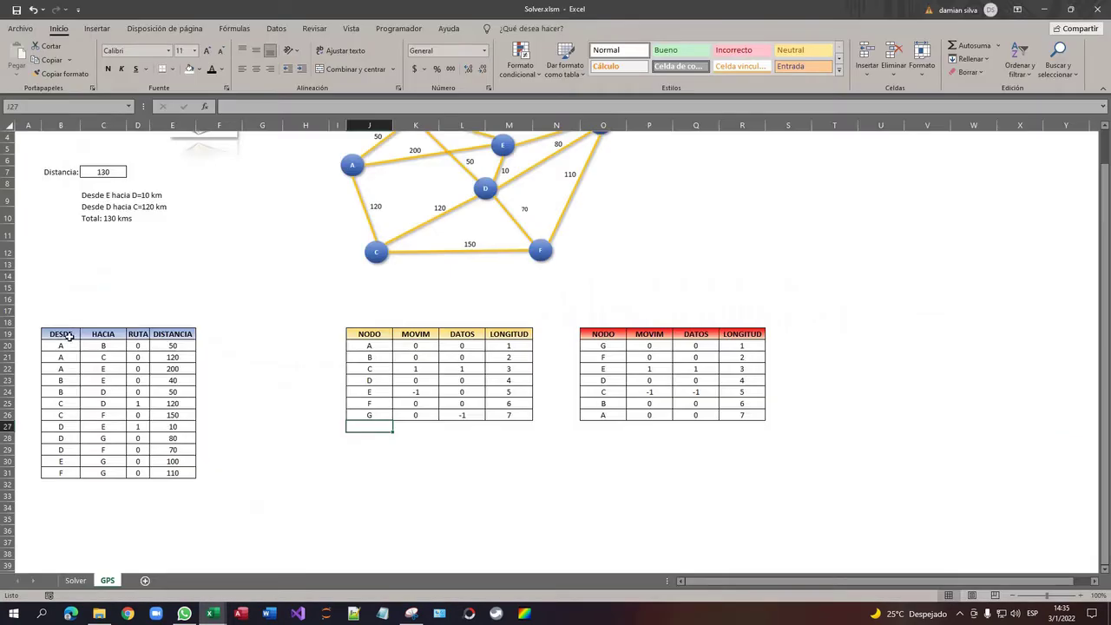
{"action": "left_click_drag", "start_coordinate": [67, 337], "coordinate": [63, 472]}
{"action": "left_click", "coordinate": [56, 347]}
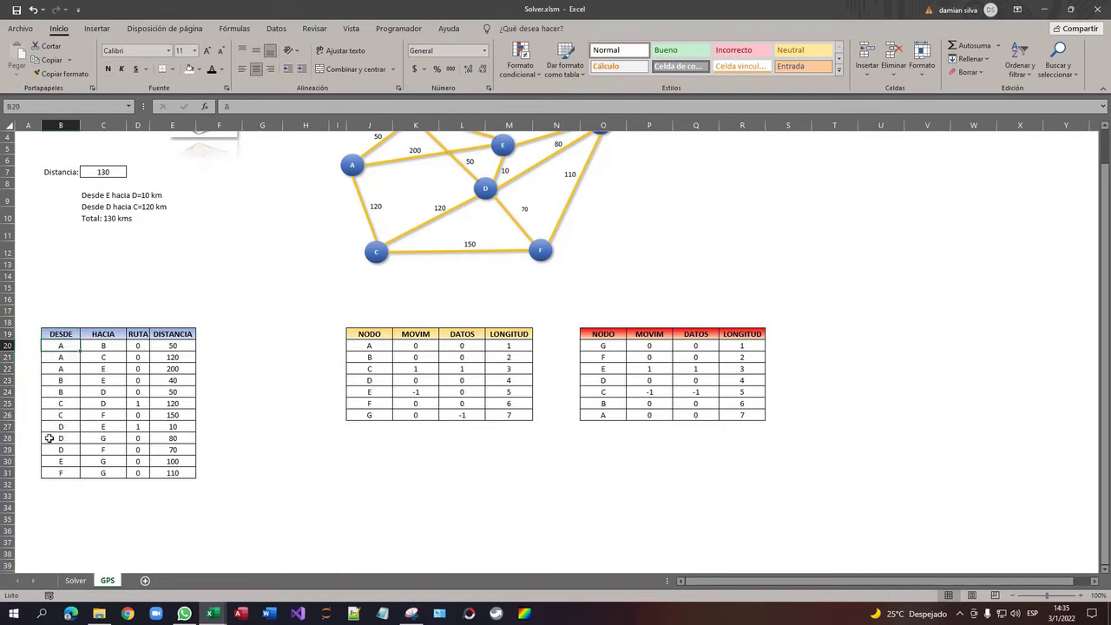
{"action": "left_click", "coordinate": [49, 470]}
Step: Go back to the macro and highlight the UfRutas line, the UfTemp line and the "J" column reference
{"action": "key", "text": "alt+F11"}
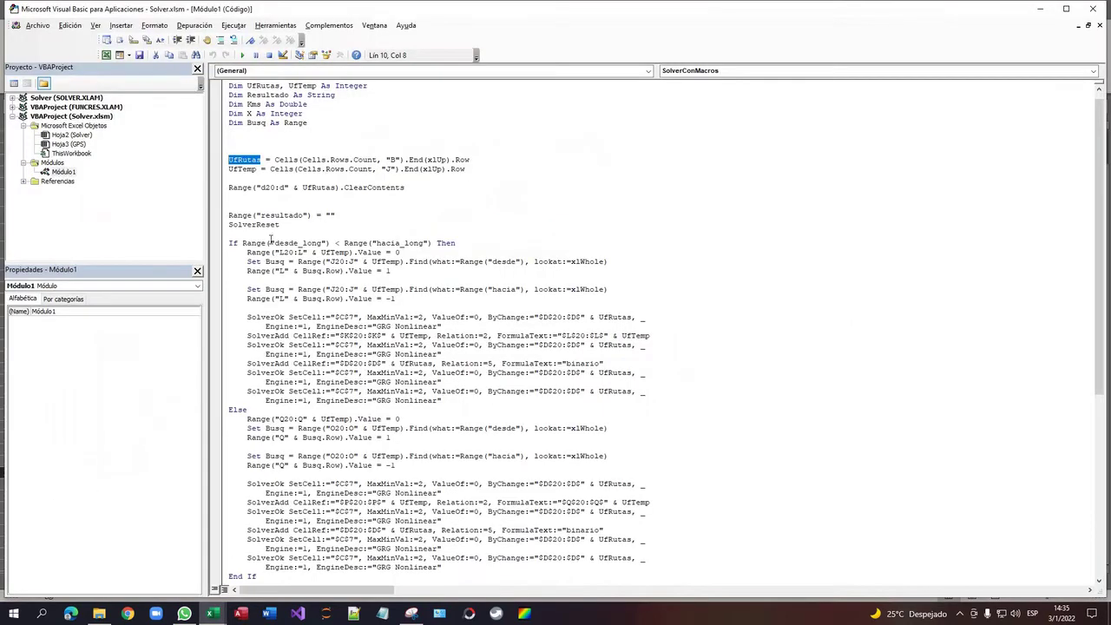
{"action": "left_click", "coordinate": [247, 169]}
{"action": "left_click", "coordinate": [222, 161]}
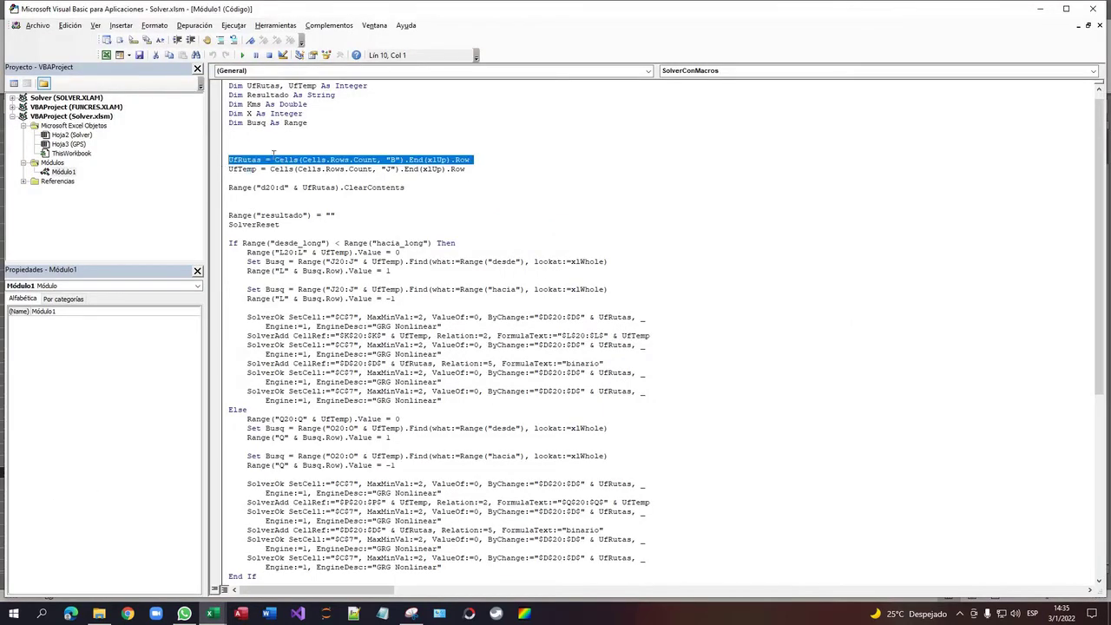
{"action": "left_click", "coordinate": [220, 172]}
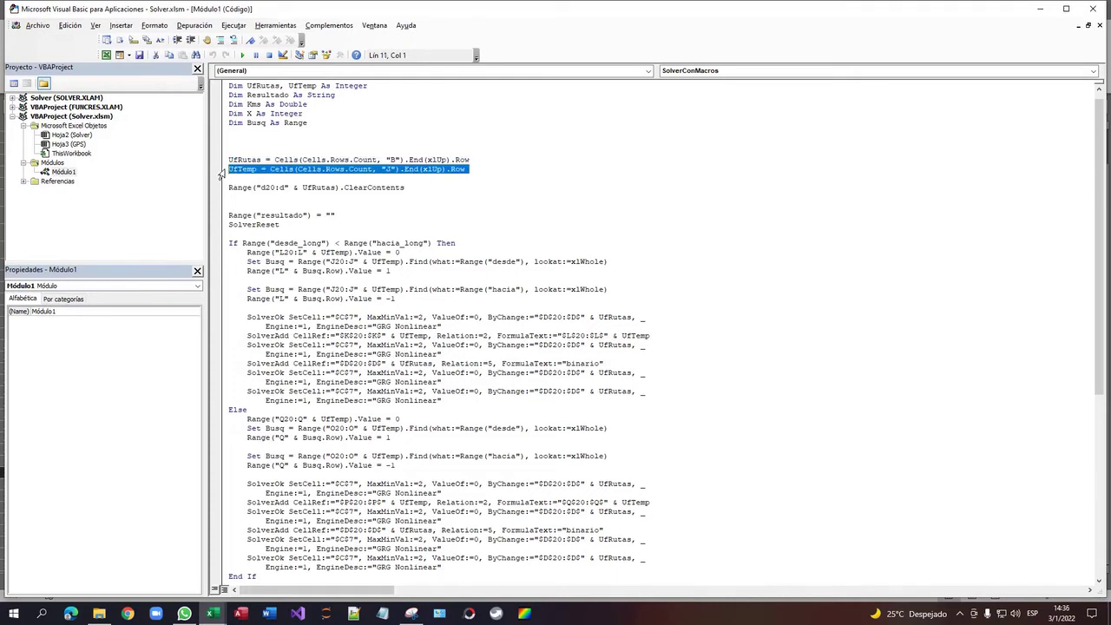
{"action": "left_click", "coordinate": [284, 171]}
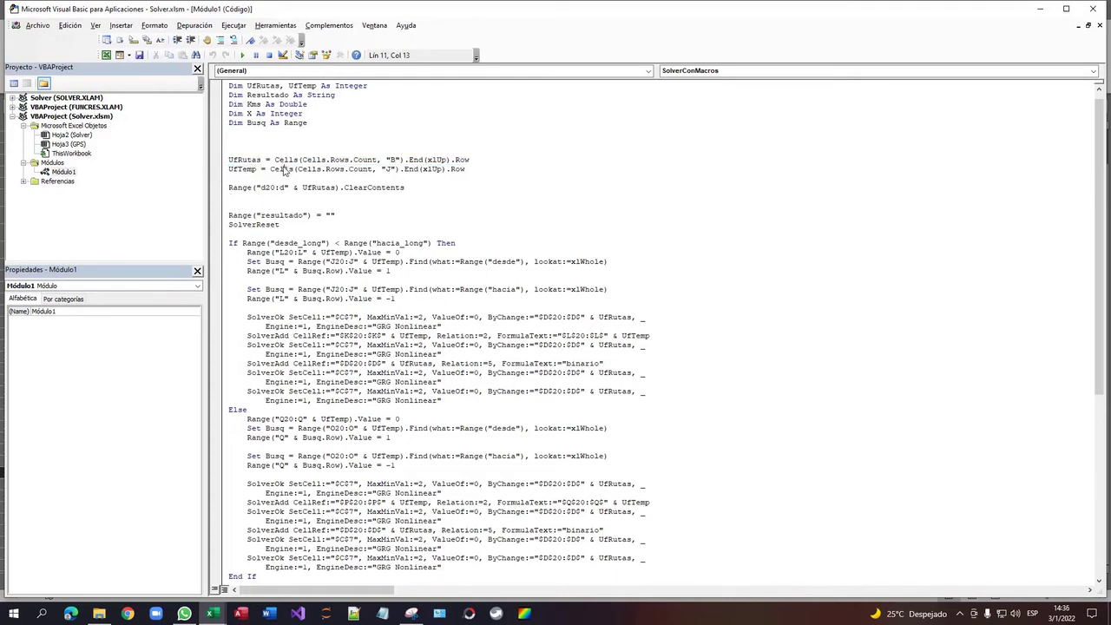
{"action": "mouse_move", "coordinate": [386, 171]}
{"action": "left_mouse_down"}
{"action": "mouse_move", "coordinate": [468, 171]}
{"action": "mouse_move", "coordinate": [386, 171]}
{"action": "mouse_move", "coordinate": [397, 165]}
{"action": "left_mouse_up"}
Step: On the GPS sheet, find the last filled row of column J by jumping up from the sheet's final row
{"action": "key", "text": "alt+F11"}
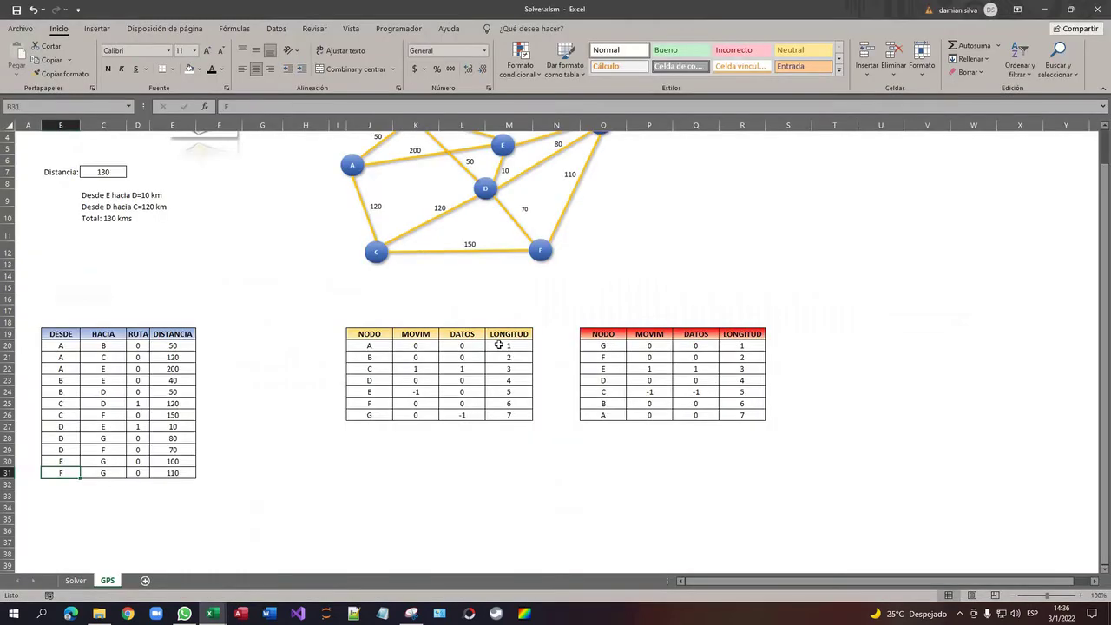
{"action": "left_click", "coordinate": [372, 427]}
{"action": "key", "text": "ctrl+Down"}
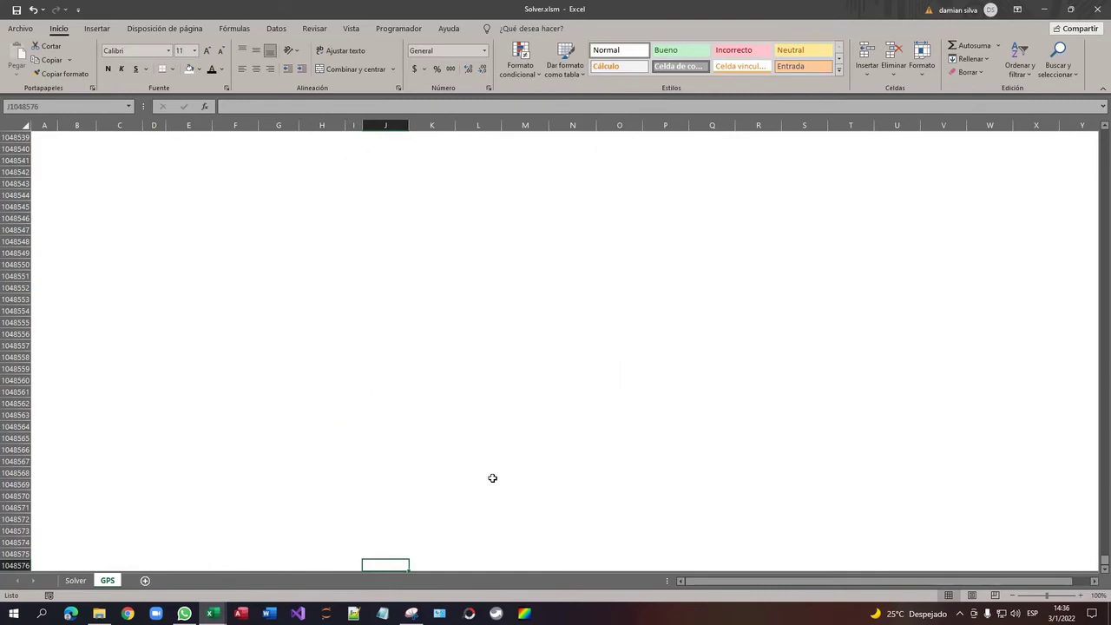
{"action": "key", "text": "ctrl+Up"}
{"action": "scroll", "coordinate": [492, 479], "scroll_direction": "up", "scroll_amount": 9}
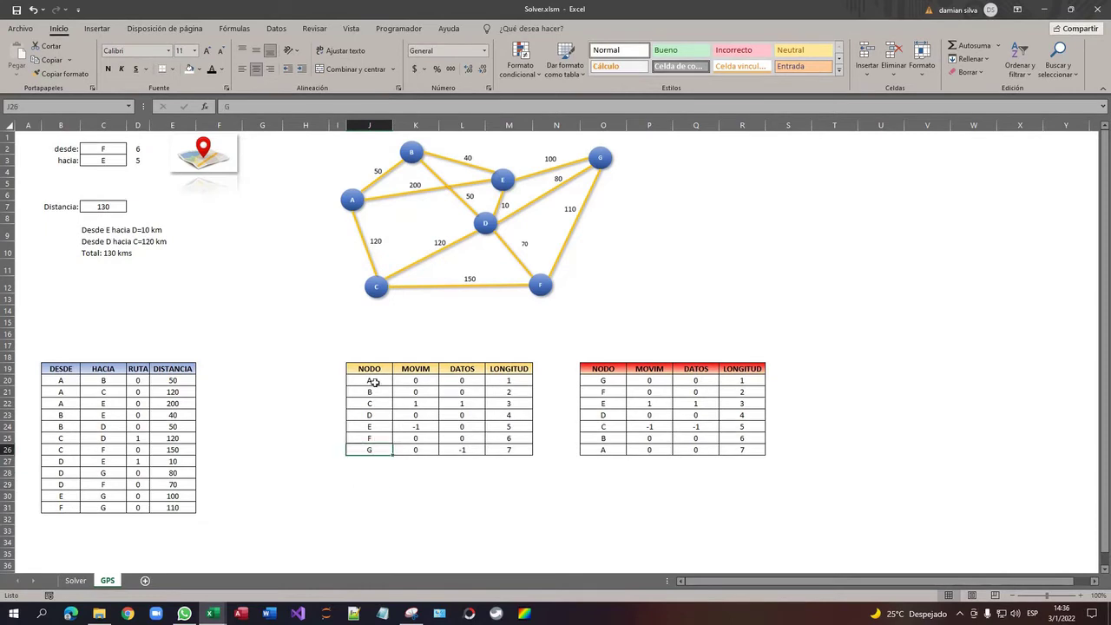
Step: Examine the empty cells of row 32 directly below the routes table
{"action": "left_click", "coordinate": [66, 523]}
{"action": "left_click", "coordinate": [120, 521]}
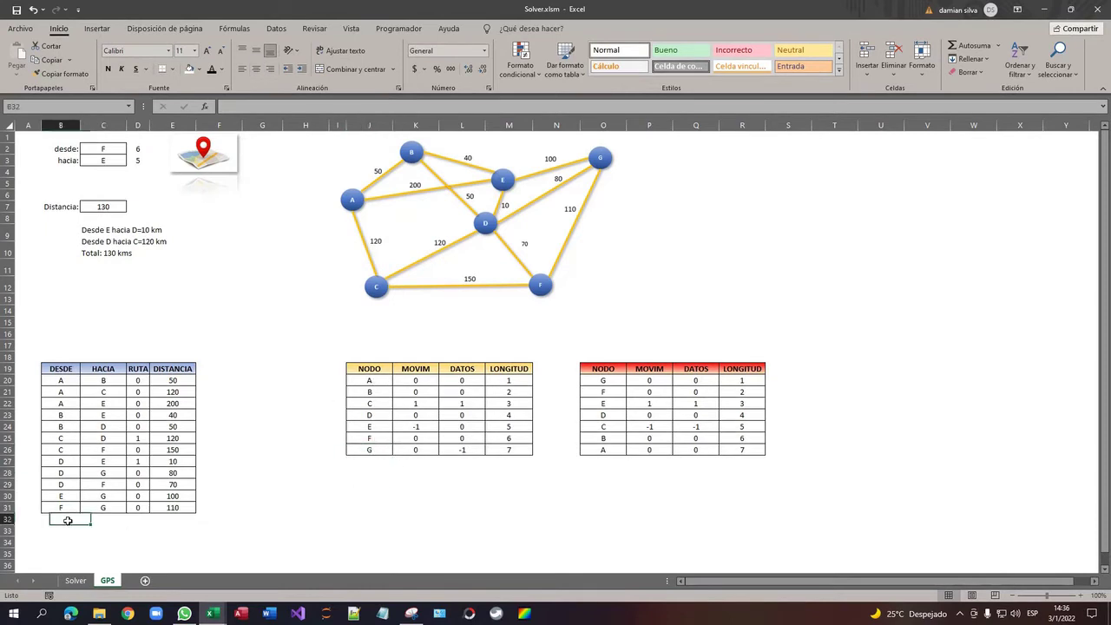
{"action": "left_click", "coordinate": [154, 521]}
{"action": "left_click", "coordinate": [40, 519]}
{"action": "left_click", "coordinate": [68, 519]}
{"action": "left_click", "coordinate": [137, 519]}
{"action": "left_click", "coordinate": [59, 518]}
Step: Select the DESDE entries with and without the empty rows below, and the routes range B20:E35
{"action": "left_click_drag", "start_coordinate": [66, 380], "coordinate": [67, 557]}
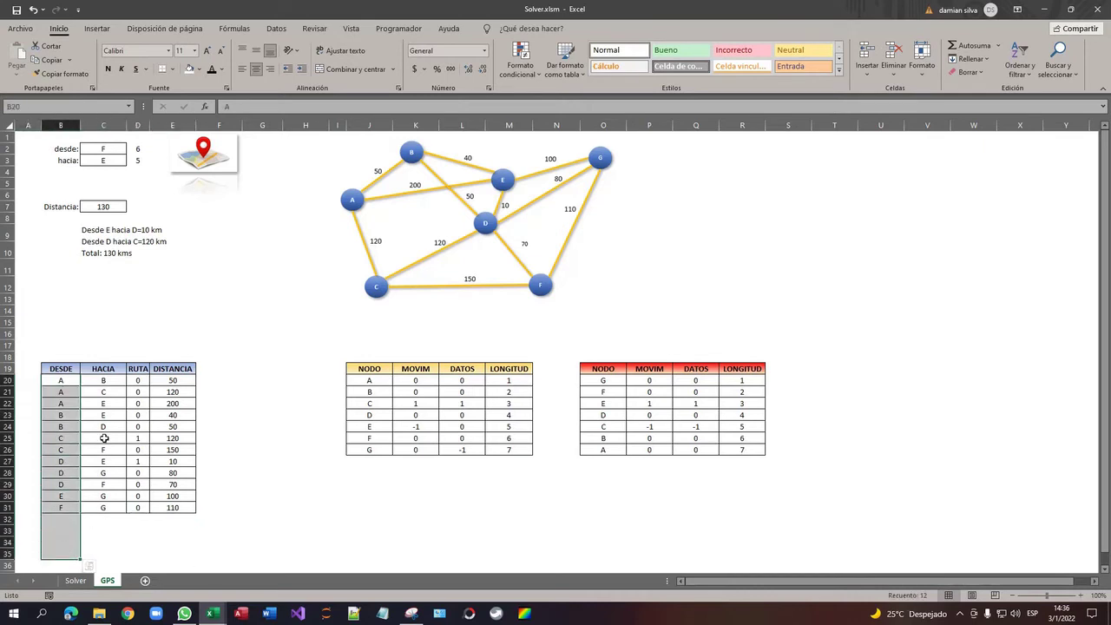
{"action": "left_click_drag", "start_coordinate": [67, 382], "coordinate": [64, 507]}
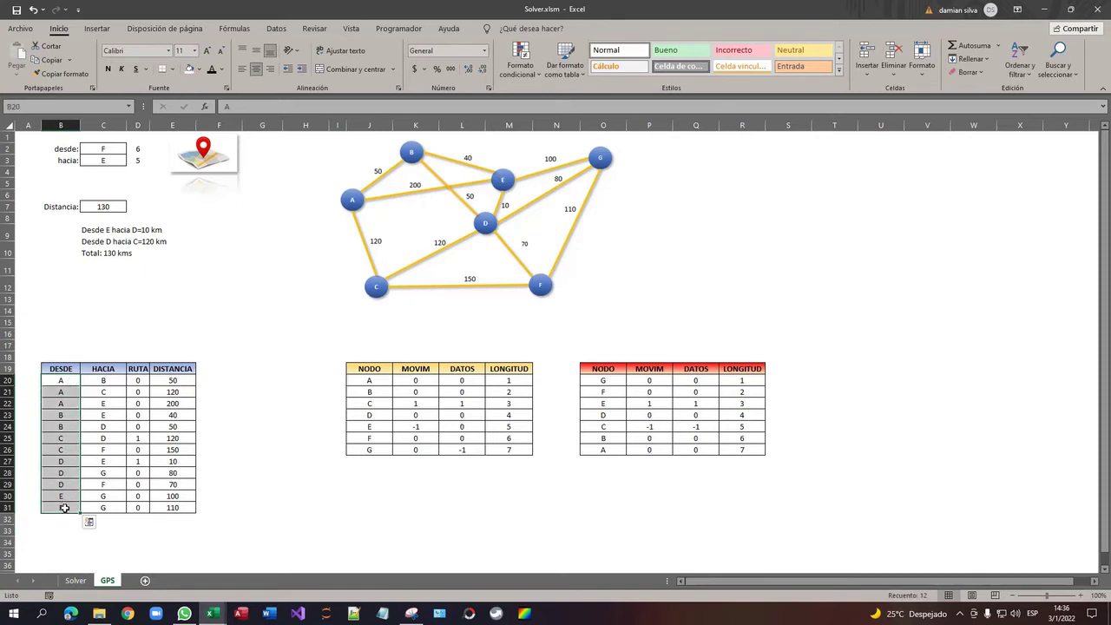
{"action": "left_click_drag", "start_coordinate": [57, 382], "coordinate": [194, 554]}
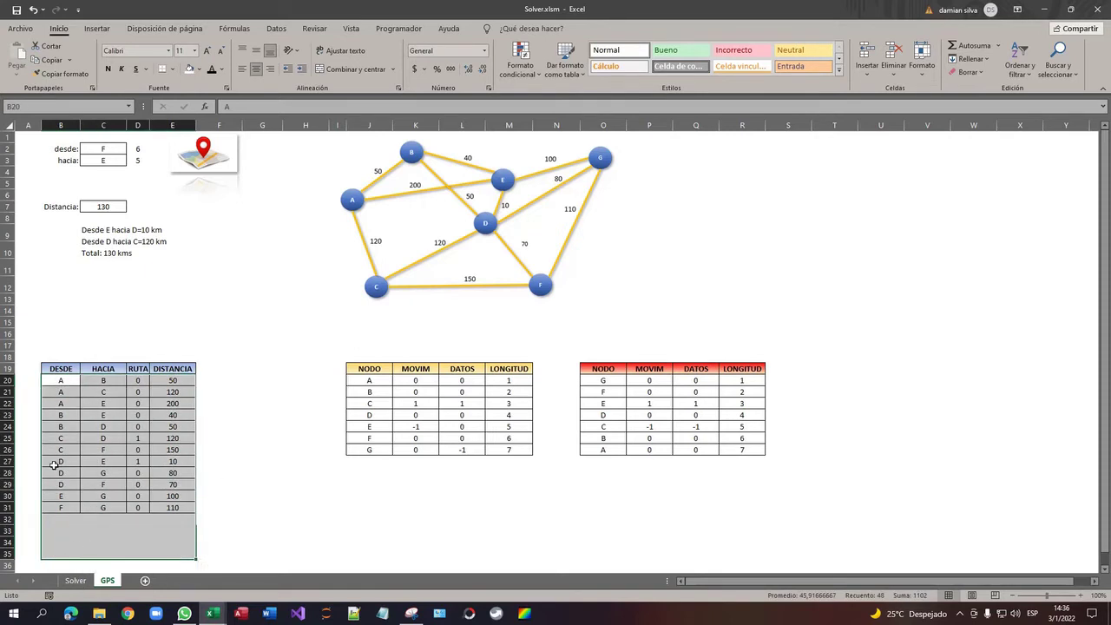
Step: Return to the macro and highlight the UfRutas and UfTemp assignment lines together
{"action": "left_click", "coordinate": [118, 537]}
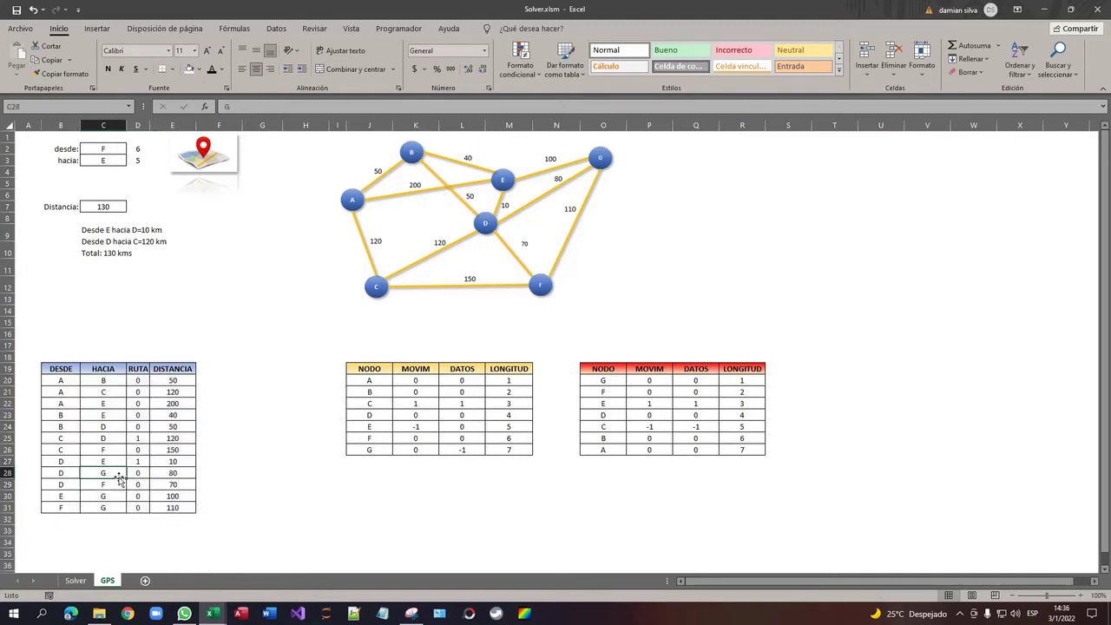
{"action": "key", "text": "alt+F11"}
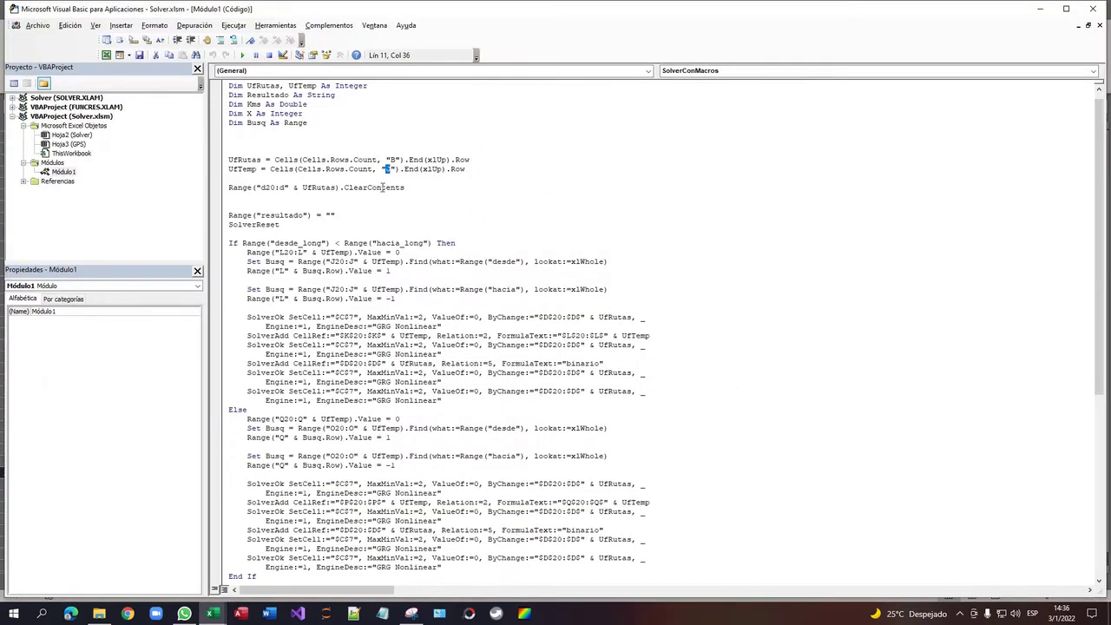
{"action": "left_click_drag", "start_coordinate": [465, 169], "coordinate": [233, 160]}
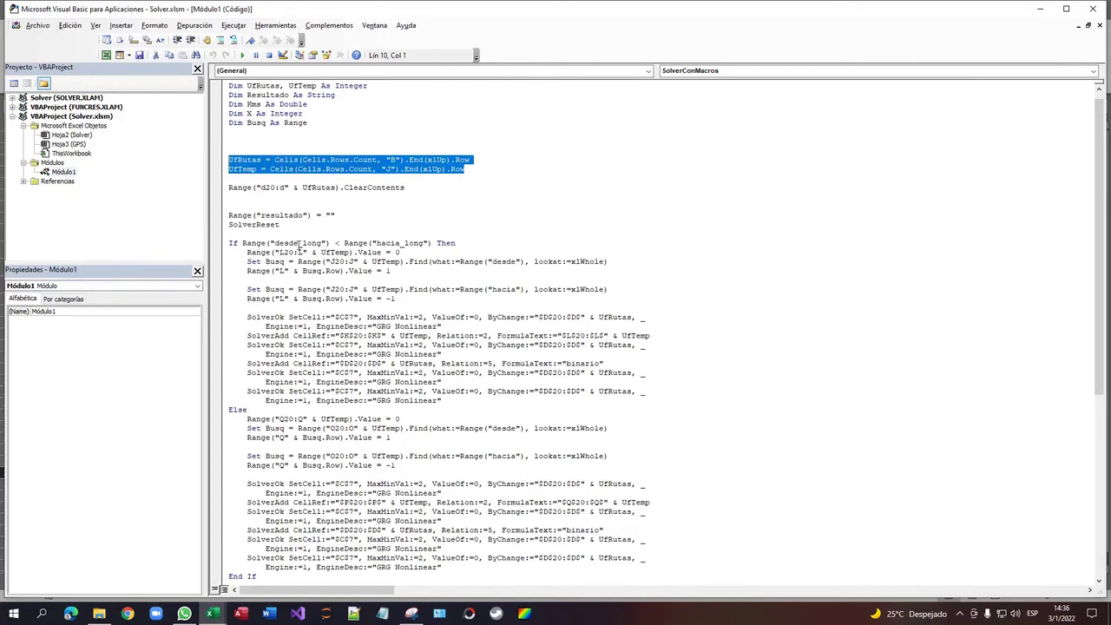
Step: On the GPS sheet, find the last filled row of column B by jumping up from the empty cell B35
{"action": "key", "text": "alt+F11"}
{"action": "left_click", "coordinate": [57, 549]}
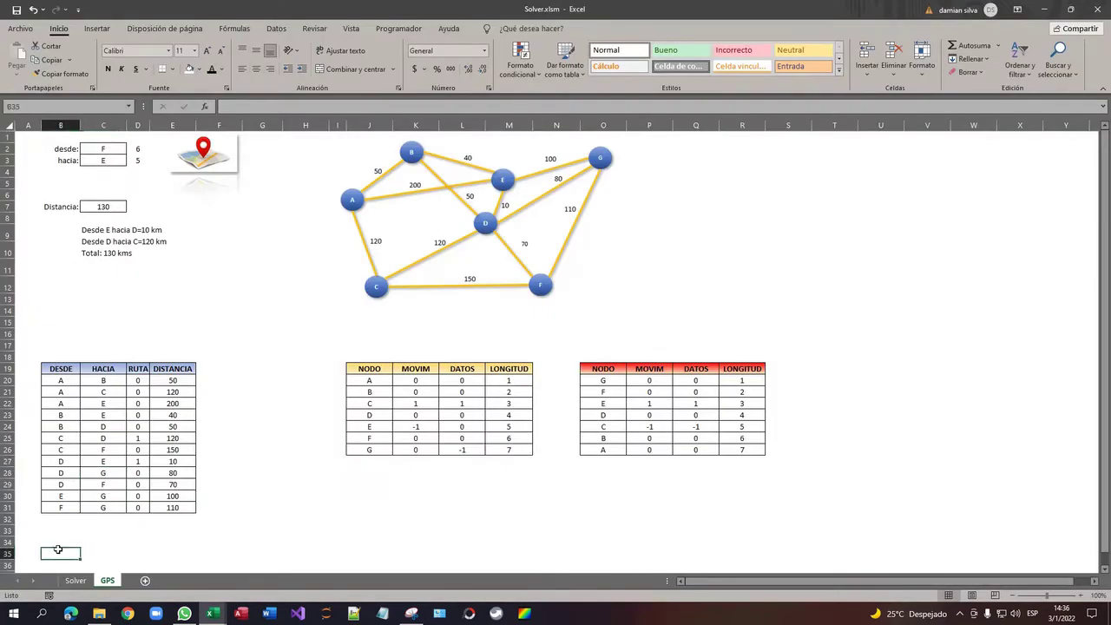
{"action": "key", "text": "ctrl+Up"}
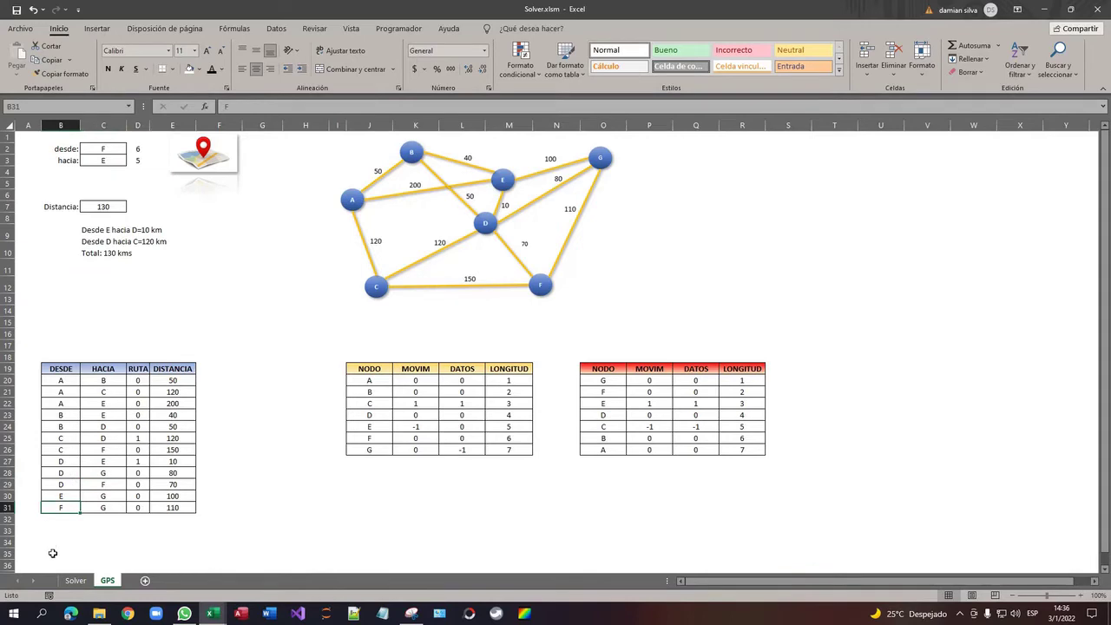
{"action": "left_click", "coordinate": [53, 554]}
{"action": "key", "text": "ctrl+Up"}
Step: Move along row 31 to column J and jump up to the last filled row of the yellow node table
{"action": "key", "text": "Right"}
{"action": "key", "text": "Right"}
{"action": "key", "text": "Right"}
{"action": "key", "text": "Right"}
{"action": "key", "text": "Right"}
{"action": "key", "text": "Right"}
{"action": "key", "text": "Right"}
{"action": "key", "text": "Right"}
{"action": "key", "text": "Right"}
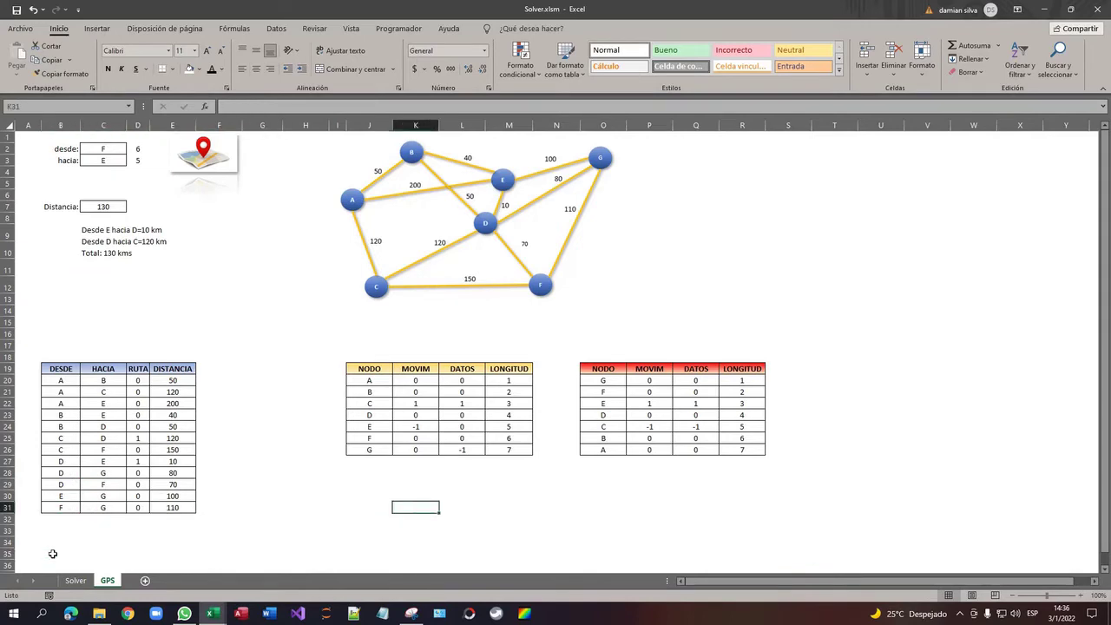
{"action": "key", "text": "Left"}
{"action": "key", "text": "ctrl+Up"}
Step: In the macro's UfTemp line, highlight the Cells.Rows.Count argument
{"action": "key", "text": "alt+F11"}
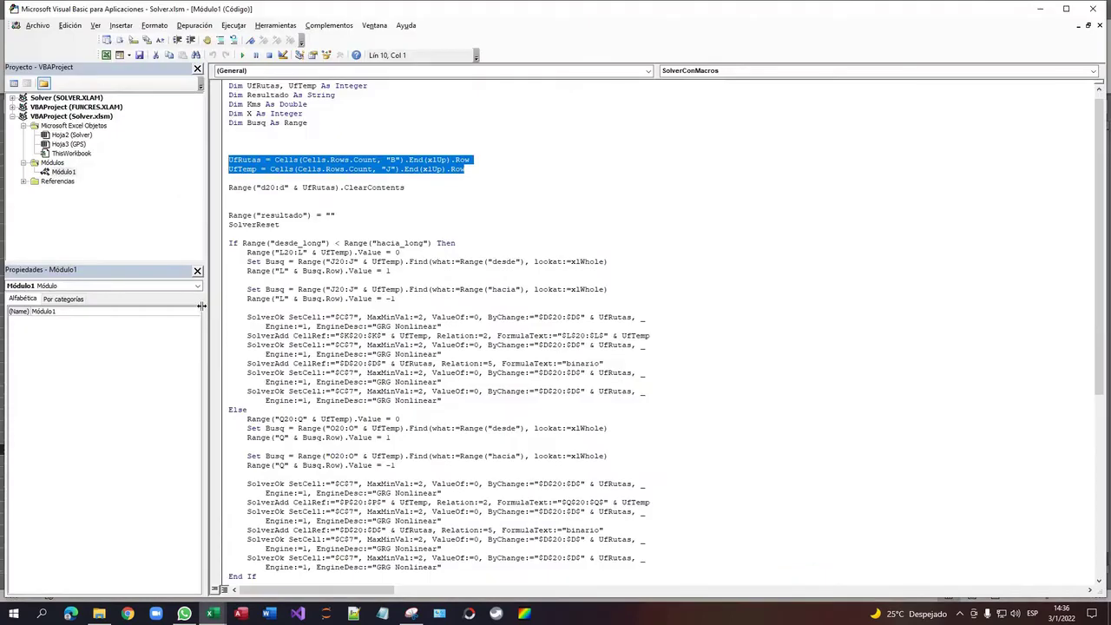
{"action": "left_click", "coordinate": [302, 170]}
{"action": "left_click_drag", "start_coordinate": [300, 170], "coordinate": [371, 170]}
{"action": "left_click", "coordinate": [376, 170]}
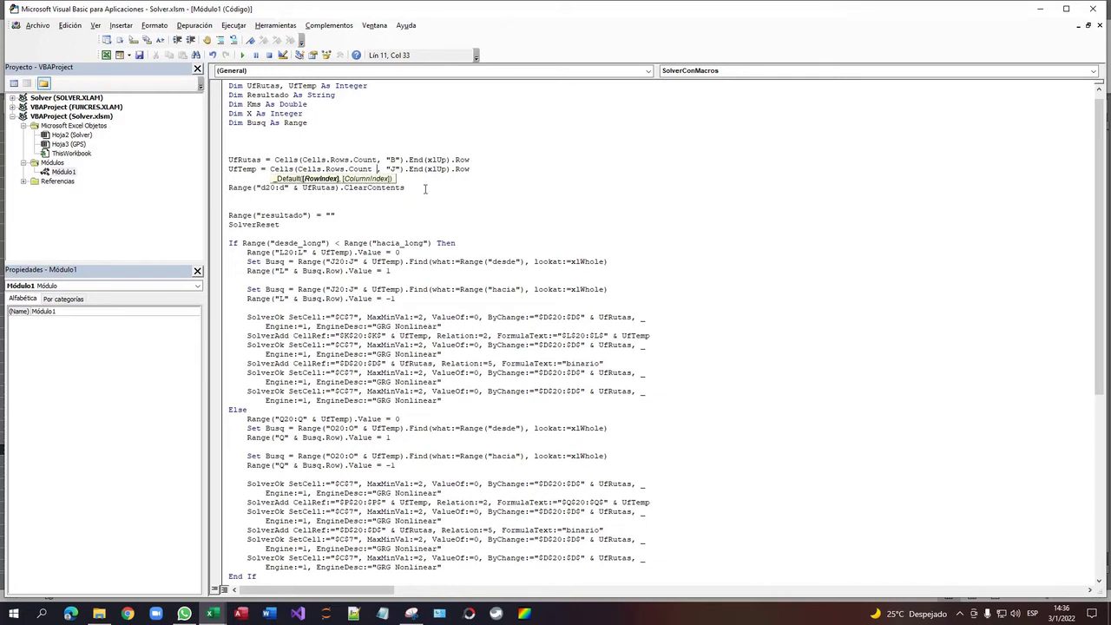
{"action": "left_click", "coordinate": [407, 232]}
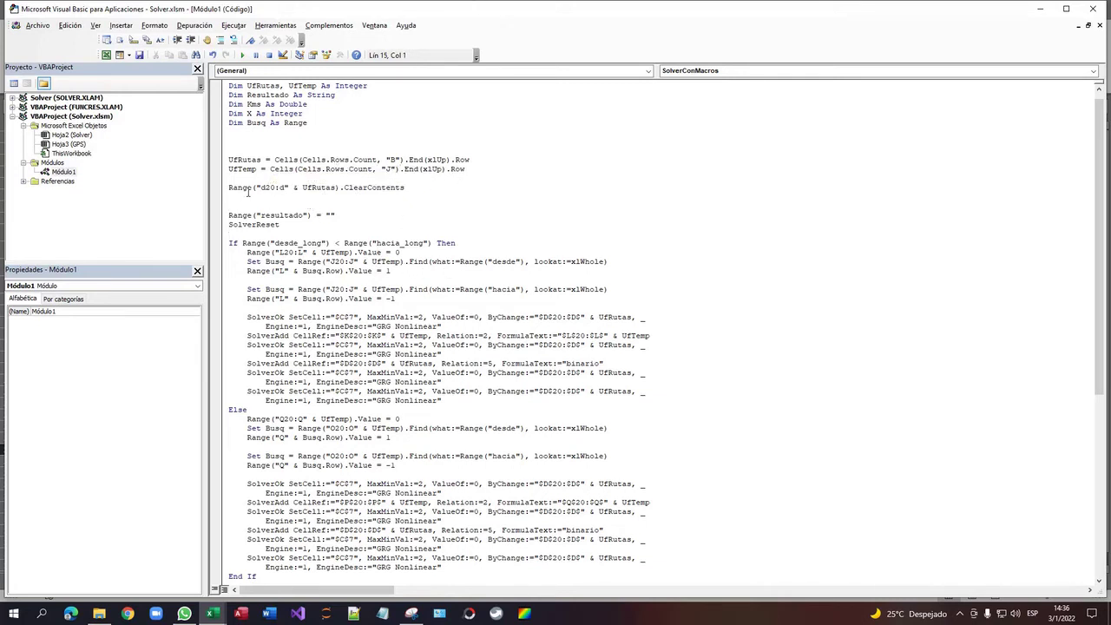
Step: Highlight the ClearContents statement's "d20:d" range and UfRutas variable in the macro, and select the RUTA values D20:D31 on the GPS sheet
{"action": "left_click_drag", "start_coordinate": [229, 187], "coordinate": [348, 187]}
{"action": "left_click", "coordinate": [284, 193]}
{"action": "left_click_drag", "start_coordinate": [261, 187], "coordinate": [327, 187]}
{"action": "left_click", "coordinate": [266, 189]}
{"action": "left_click", "coordinate": [326, 196]}
{"action": "left_click_drag", "start_coordinate": [302, 188], "coordinate": [334, 190]}
{"action": "key", "text": "alt+F11"}
{"action": "left_click_drag", "start_coordinate": [136, 379], "coordinate": [137, 507]}
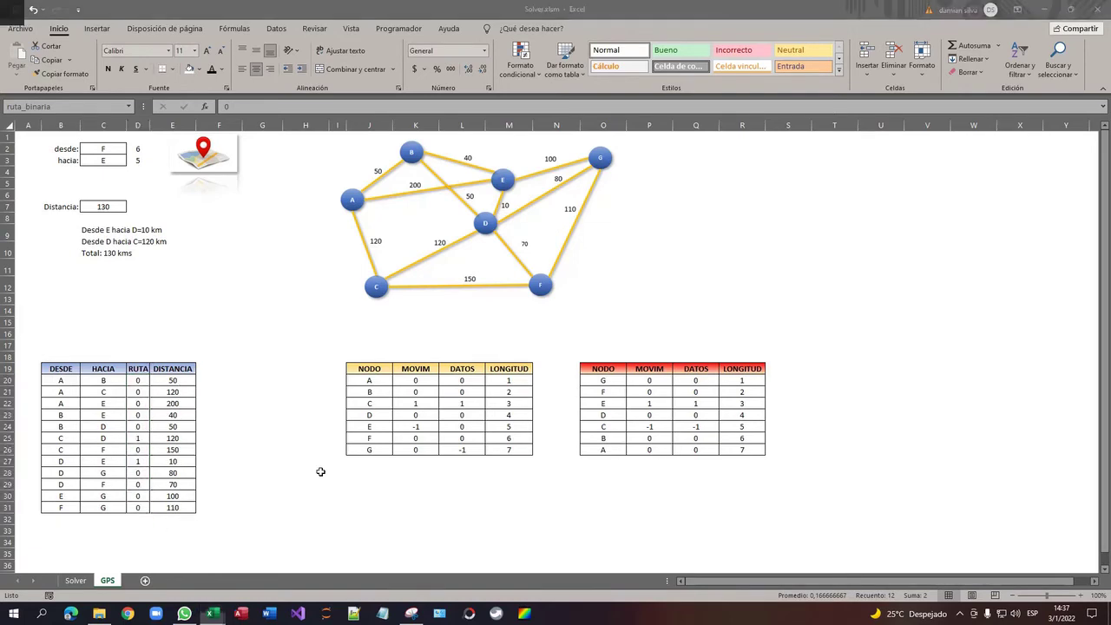
Step: Highlight the Range("resultado") = "" line in the macro, and select the merged cell named Resultado on the GPS sheet
{"action": "key", "text": "alt+F11"}
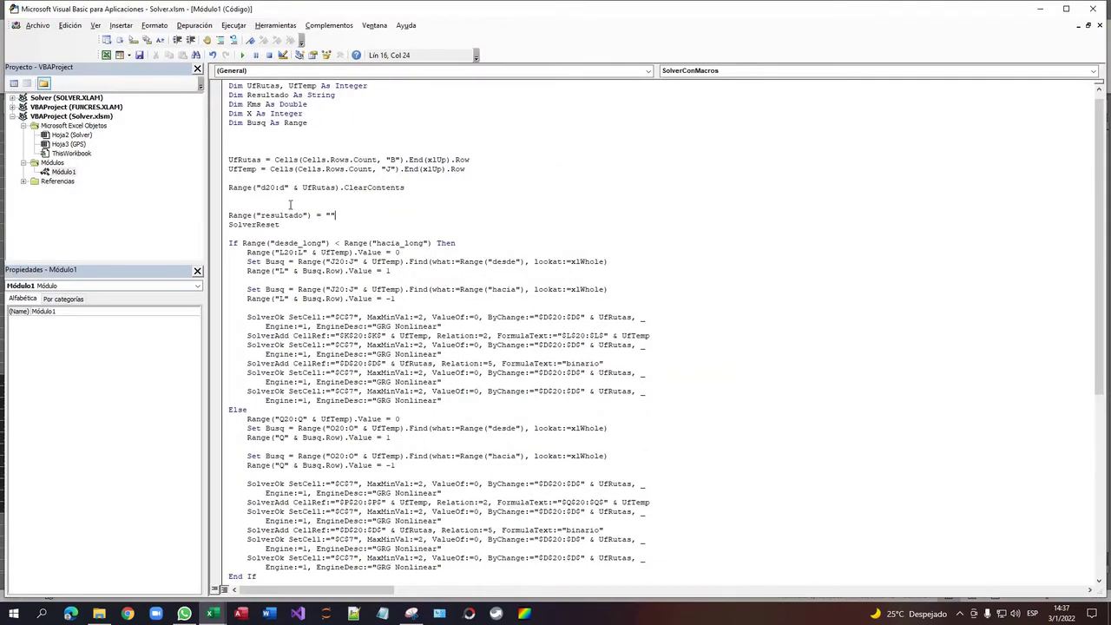
{"action": "left_click_drag", "start_coordinate": [232, 215], "coordinate": [349, 215]}
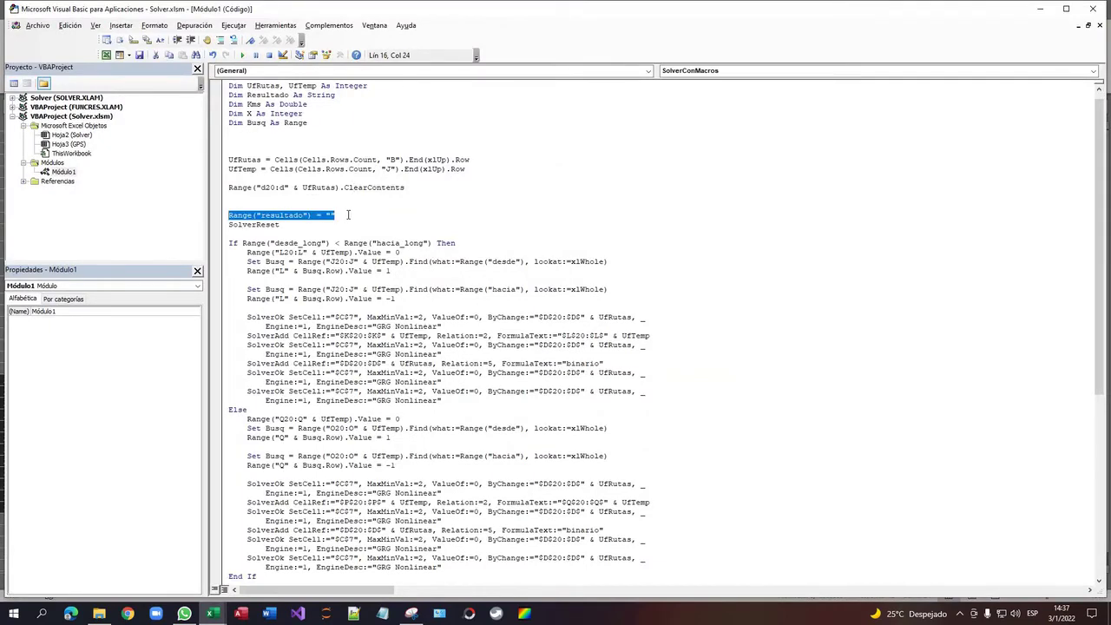
{"action": "key", "text": "alt+F11"}
{"action": "left_click", "coordinate": [109, 209]}
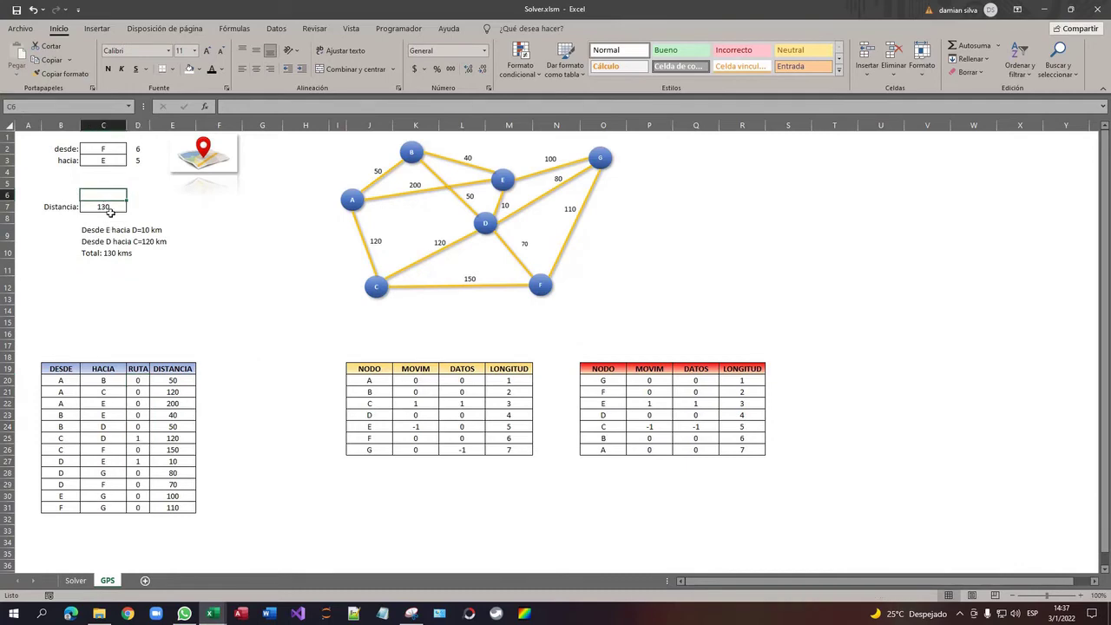
{"action": "left_click", "coordinate": [111, 231]}
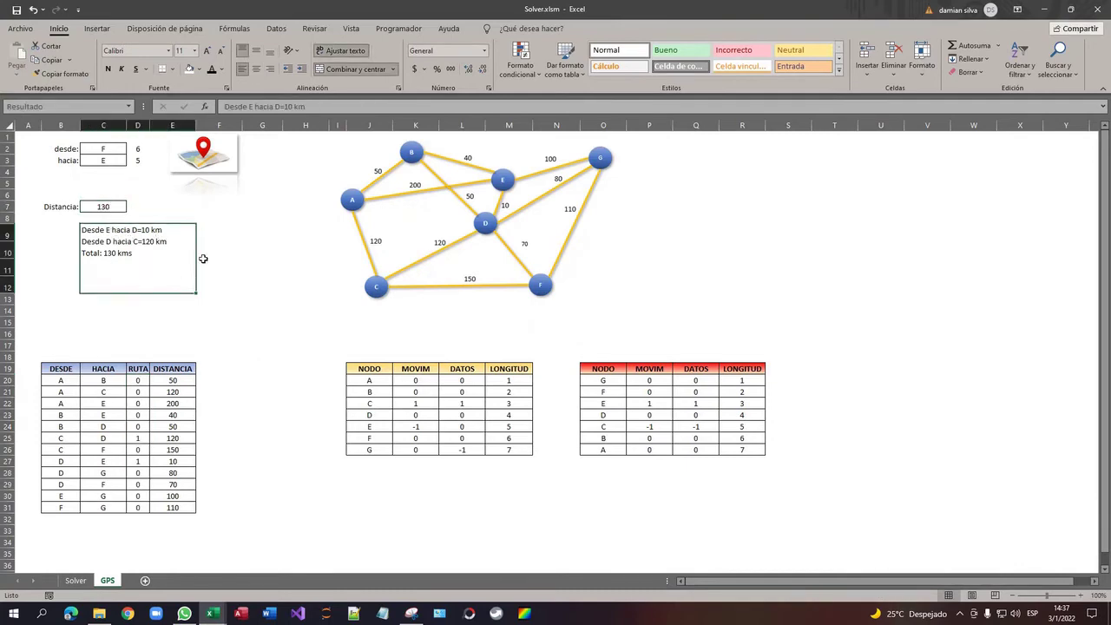
{"action": "left_click", "coordinate": [52, 106]}
{"action": "key", "text": "Escape"}
{"action": "key", "text": "Down"}
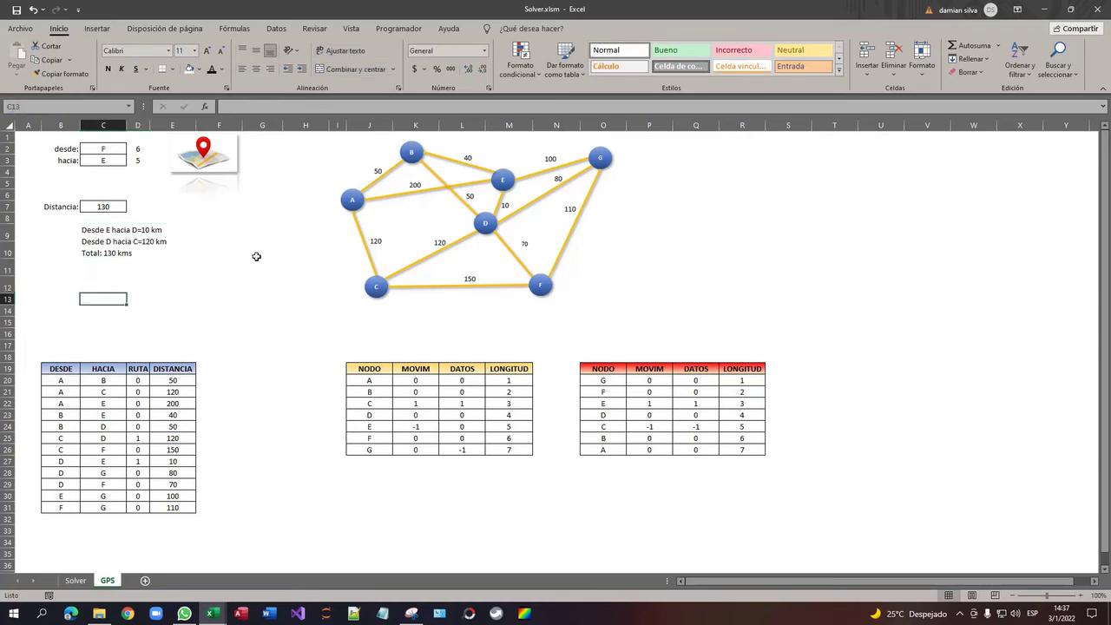
{"action": "key", "text": "Up"}
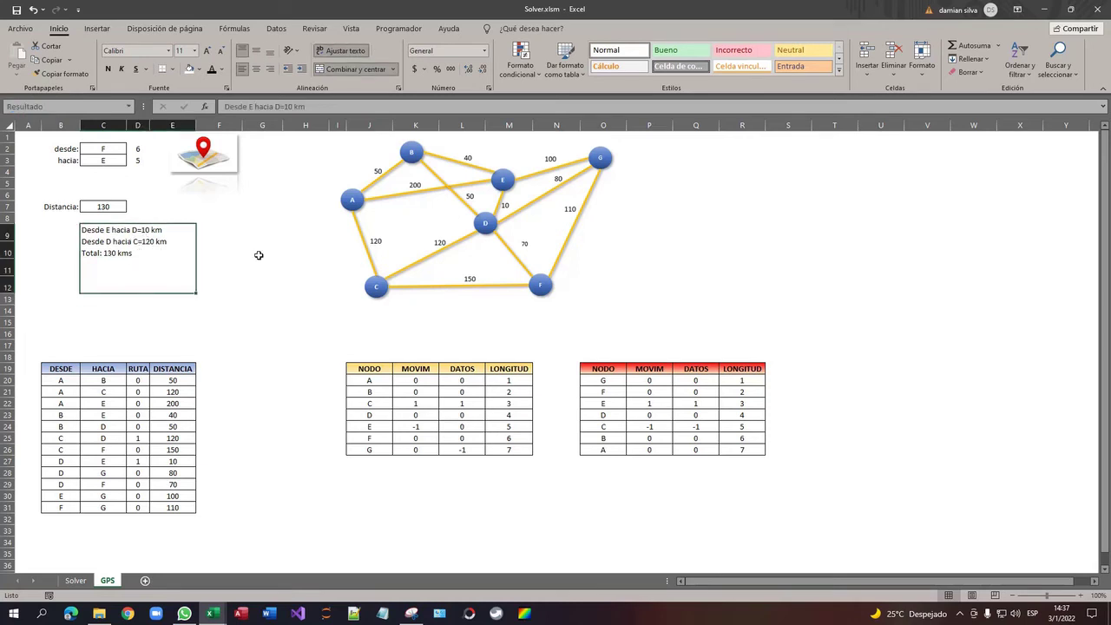
Step: In the macro's first If condition, point out the desde_long reference and highlight the hacia_long reference
{"action": "key", "text": "alt+F11"}
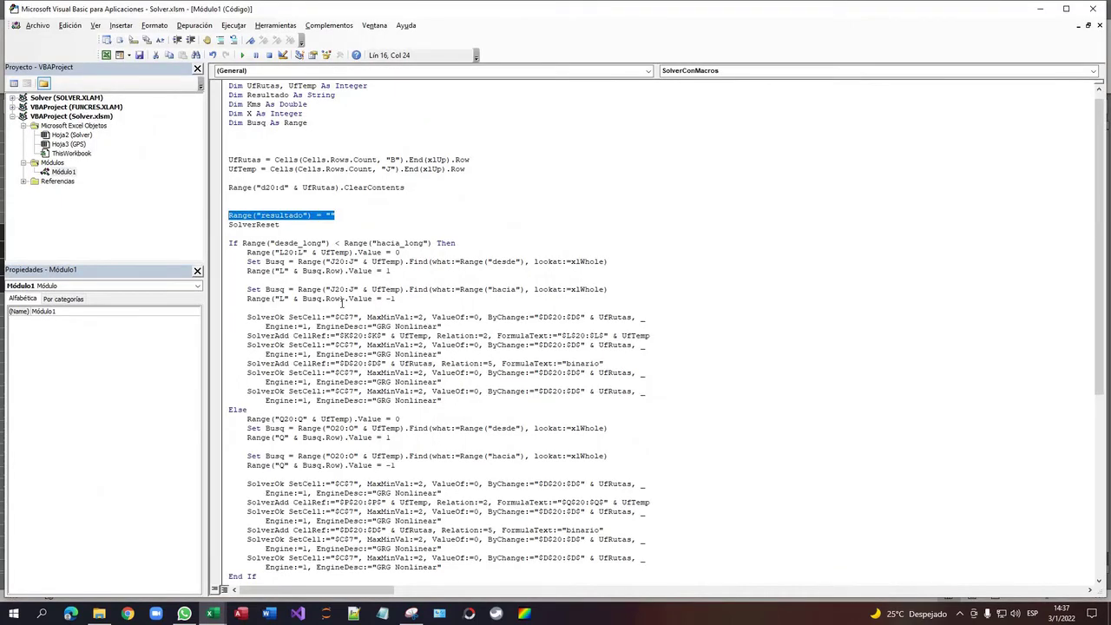
{"action": "scroll", "coordinate": [342, 302], "scroll_direction": "down", "scroll_amount": 1}
{"action": "left_click_drag", "start_coordinate": [283, 215], "coordinate": [305, 216]}
{"action": "left_click", "coordinate": [338, 215]}
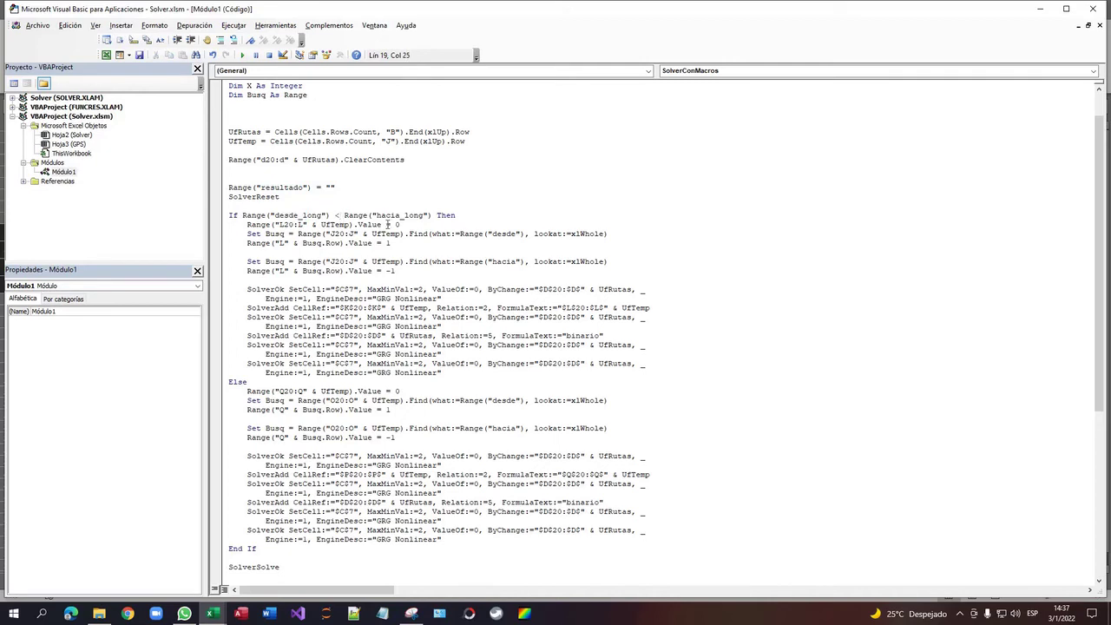
{"action": "left_click_drag", "start_coordinate": [378, 216], "coordinate": [401, 214]}
Step: Locate the named cells desde_long and hacia_long on the GPS sheet, and reselect desde_long
{"action": "key", "text": "alt+F11"}
{"action": "left_click", "coordinate": [129, 107]}
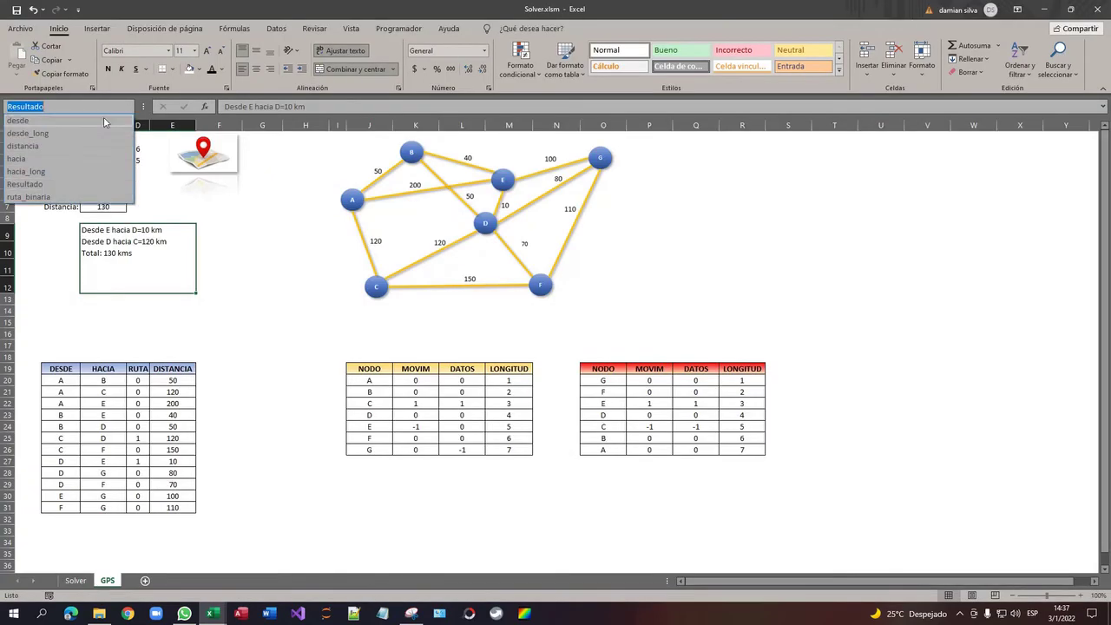
{"action": "left_click", "coordinate": [80, 133]}
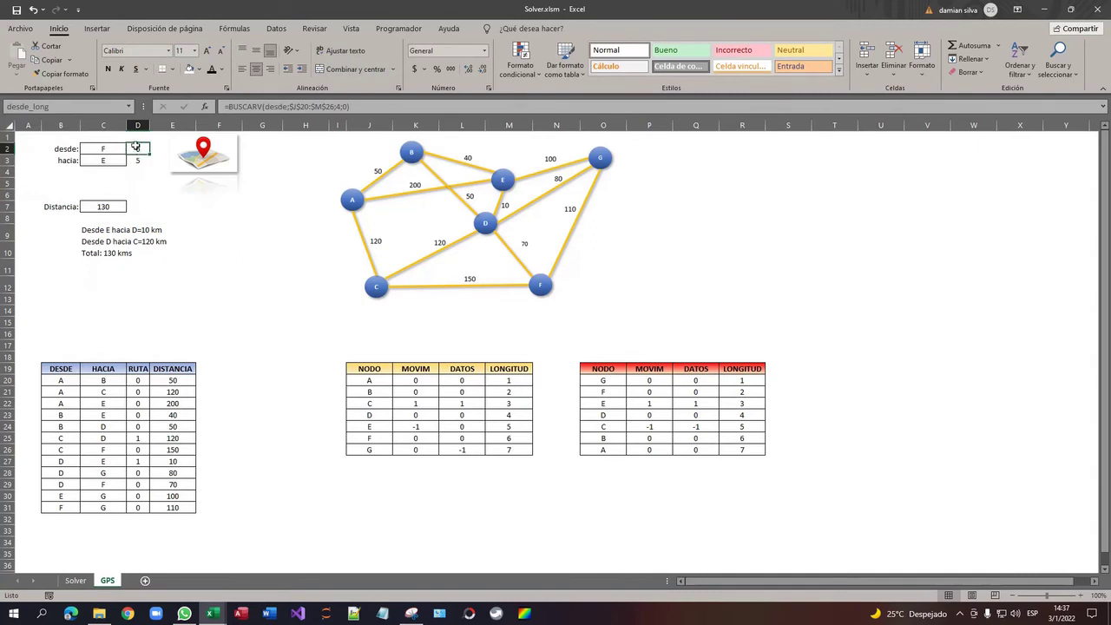
{"action": "left_click", "coordinate": [130, 107]}
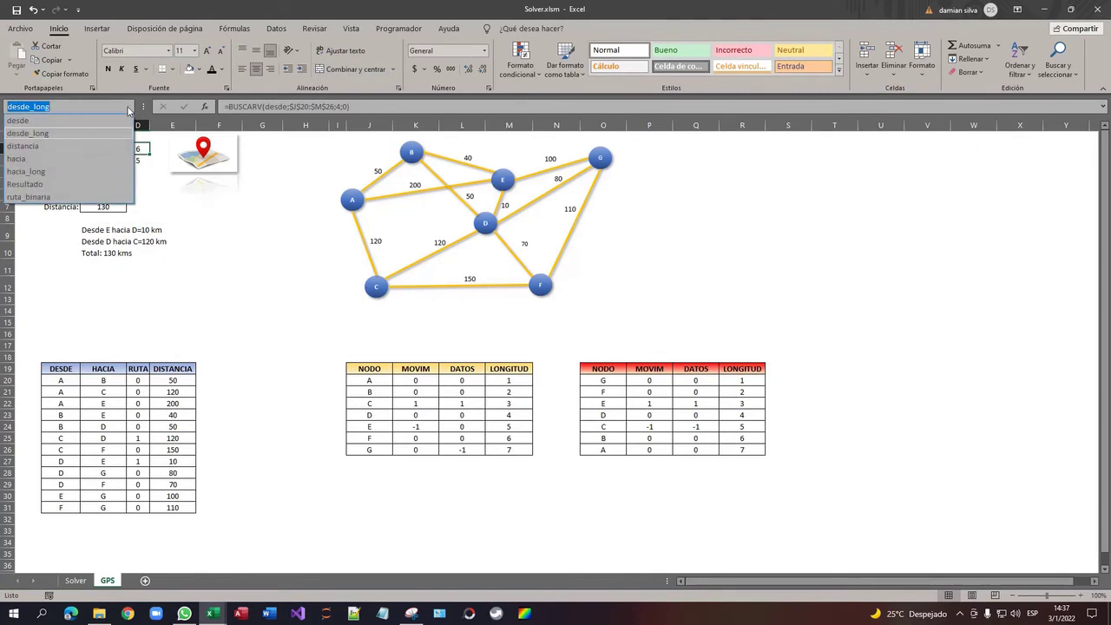
{"action": "left_click", "coordinate": [78, 171]}
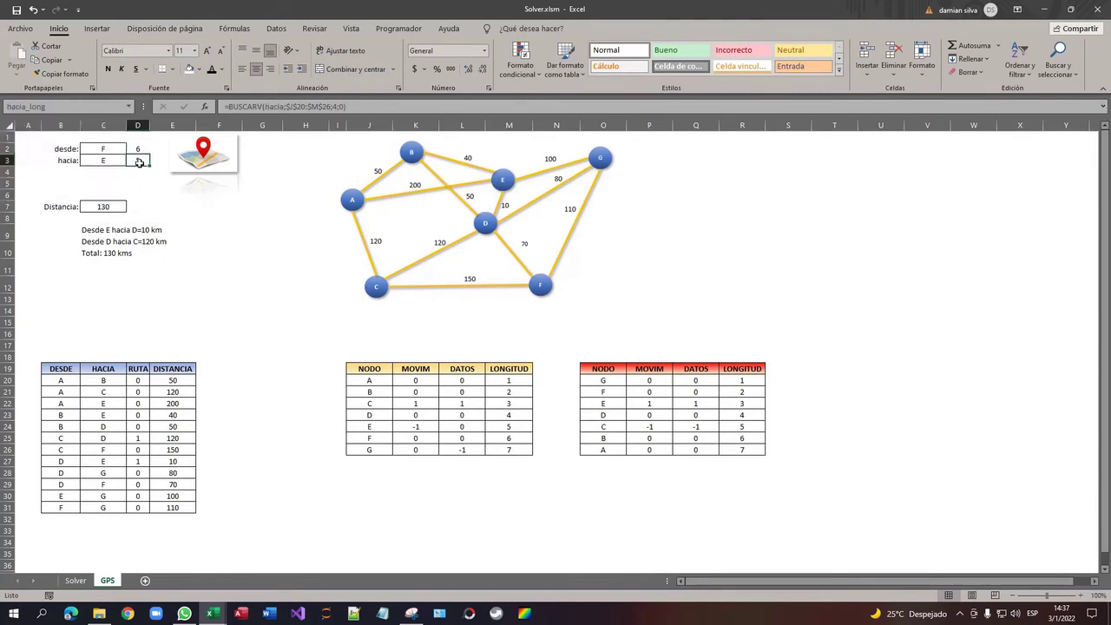
{"action": "left_click", "coordinate": [144, 149]}
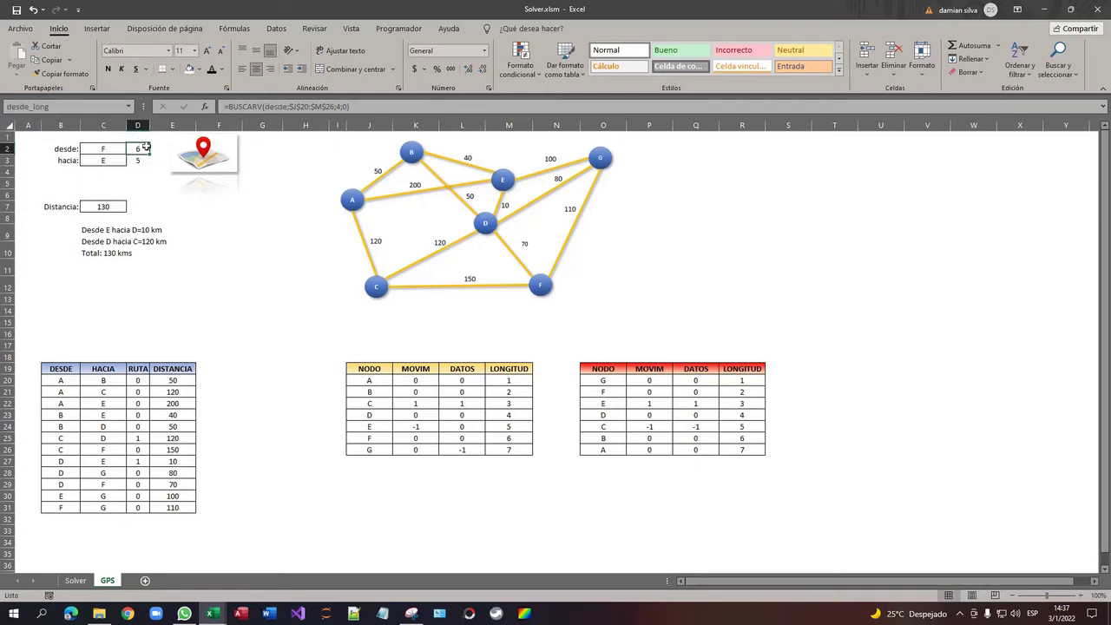
Step: Review the macro's If branch, and select the yellow node table J19:M26 on the GPS sheet
{"action": "key", "text": "alt+F11"}
{"action": "scroll", "coordinate": [348, 292], "scroll_direction": "down", "scroll_amount": 1}
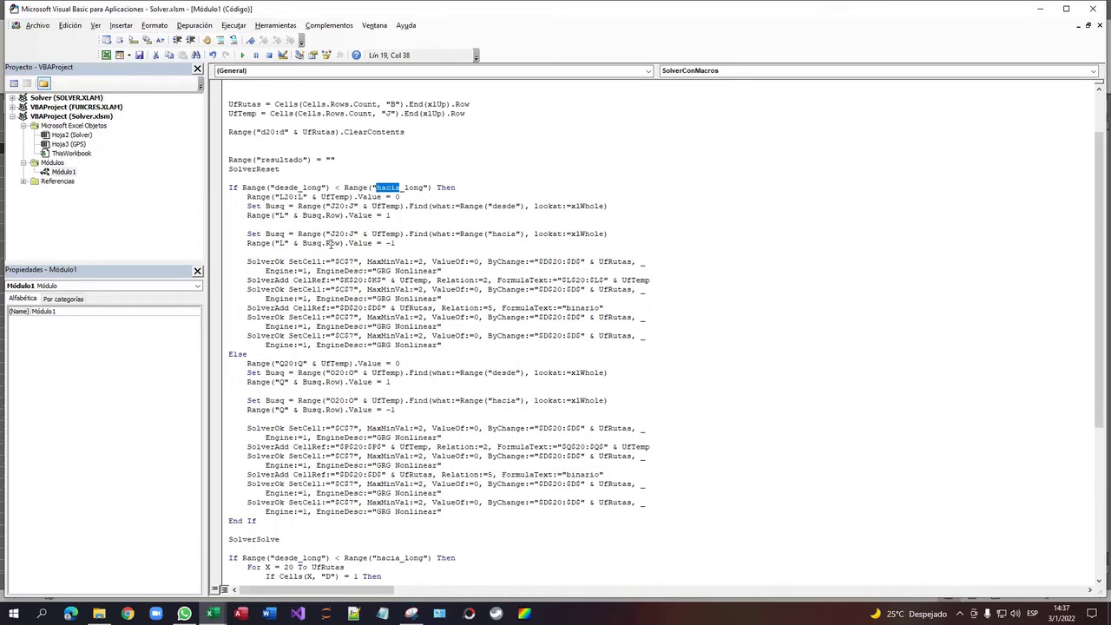
{"action": "left_click", "coordinate": [330, 243]}
{"action": "key", "text": "alt+F11"}
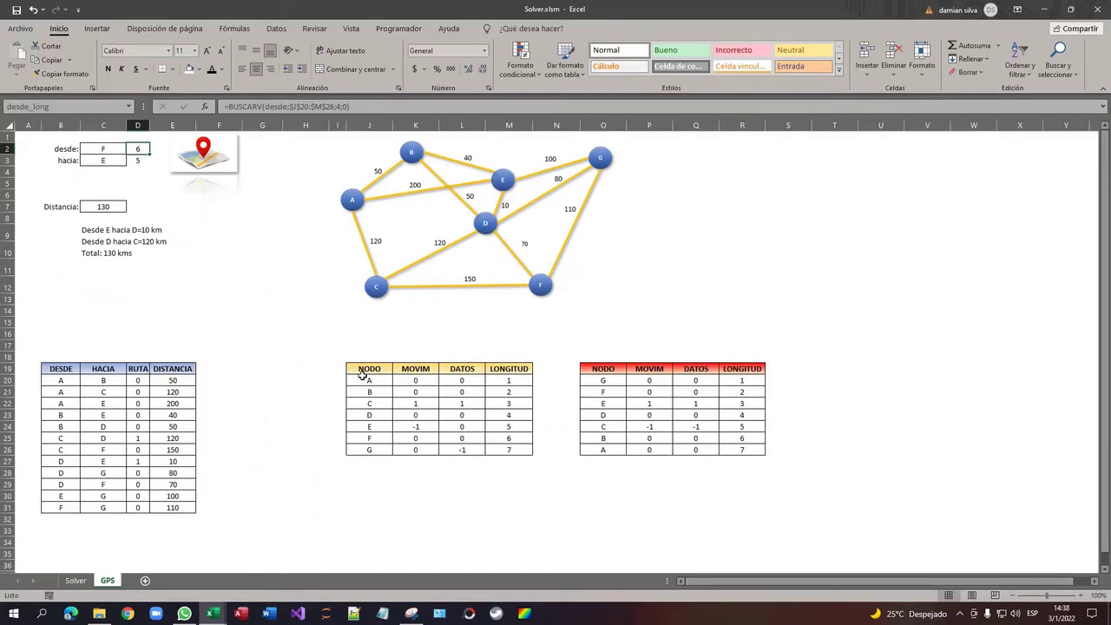
{"action": "left_click_drag", "start_coordinate": [364, 380], "coordinate": [509, 449]}
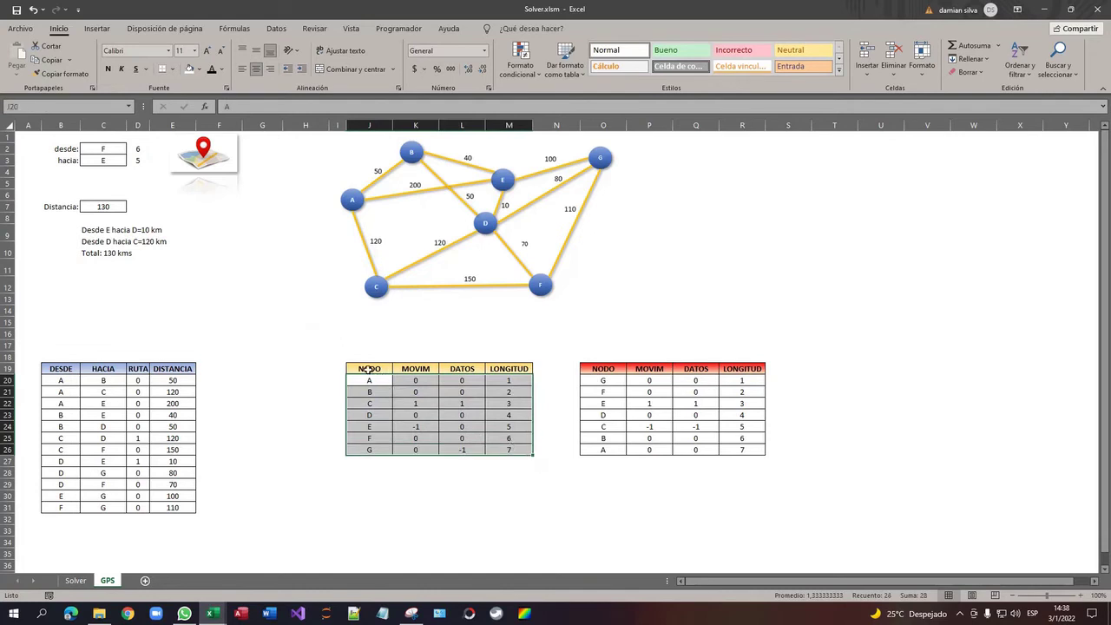
{"action": "left_click_drag", "start_coordinate": [369, 369], "coordinate": [498, 451]}
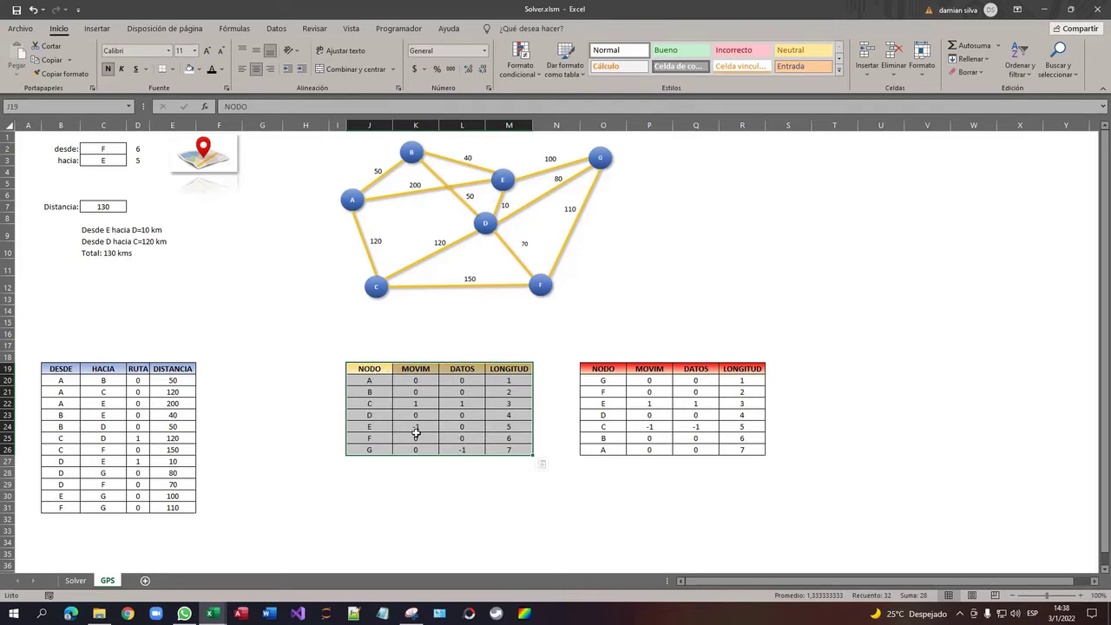
Step: Set the desde node to D and the hacia node to A, and select the desde_long value
{"action": "left_click", "coordinate": [103, 149]}
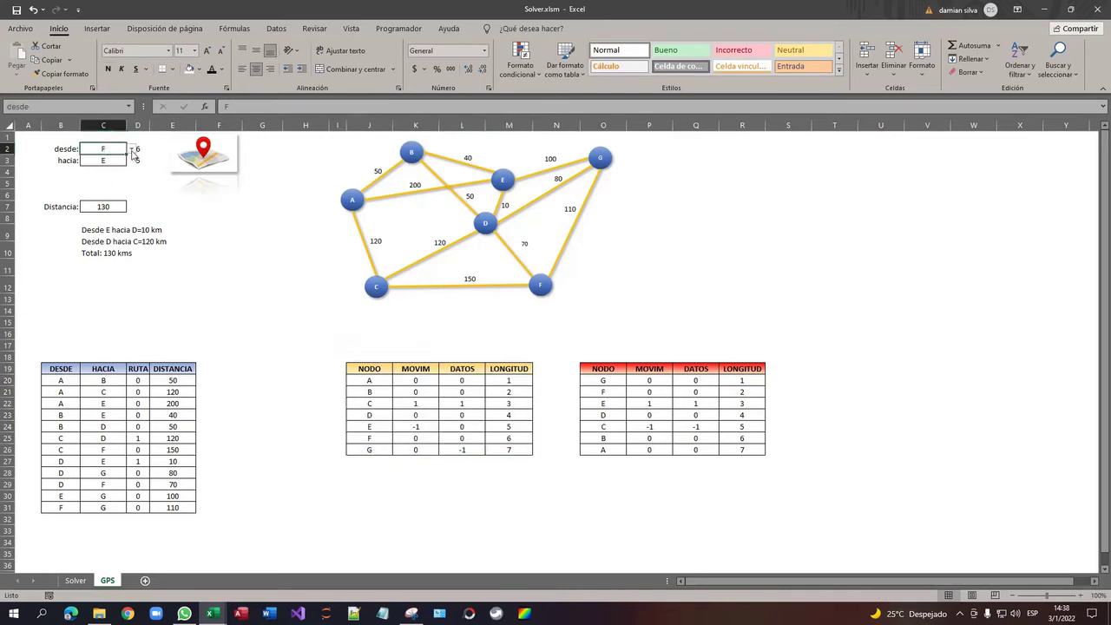
{"action": "left_click", "coordinate": [132, 150]}
{"action": "left_click", "coordinate": [107, 182]}
{"action": "left_click", "coordinate": [118, 161]}
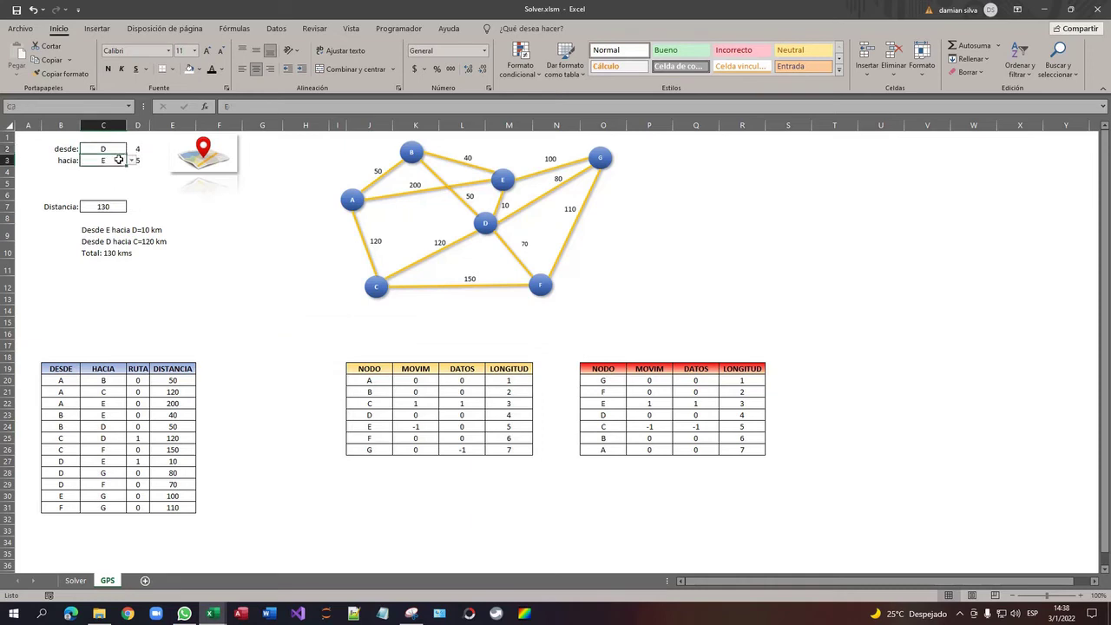
{"action": "left_click", "coordinate": [132, 162]}
{"action": "left_click", "coordinate": [113, 172]}
{"action": "left_click", "coordinate": [144, 149]}
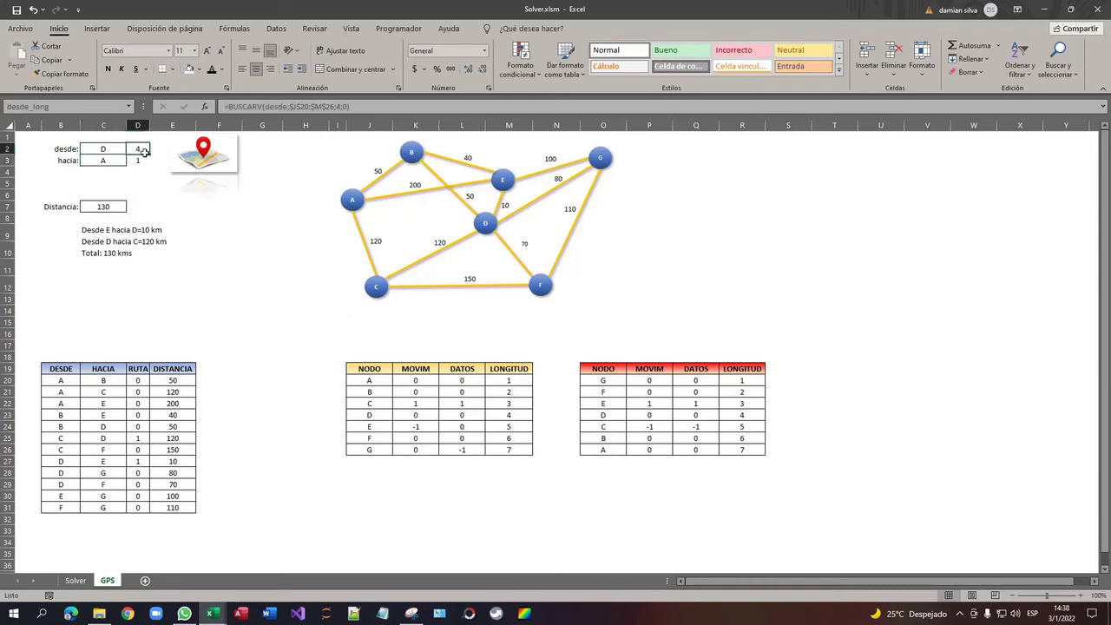
Step: Select the red node table O20:R26, and highlight the macro's Else block and the statements of its If block
{"action": "left_click_drag", "start_coordinate": [611, 379], "coordinate": [743, 450]}
{"action": "key", "text": "alt+F11"}
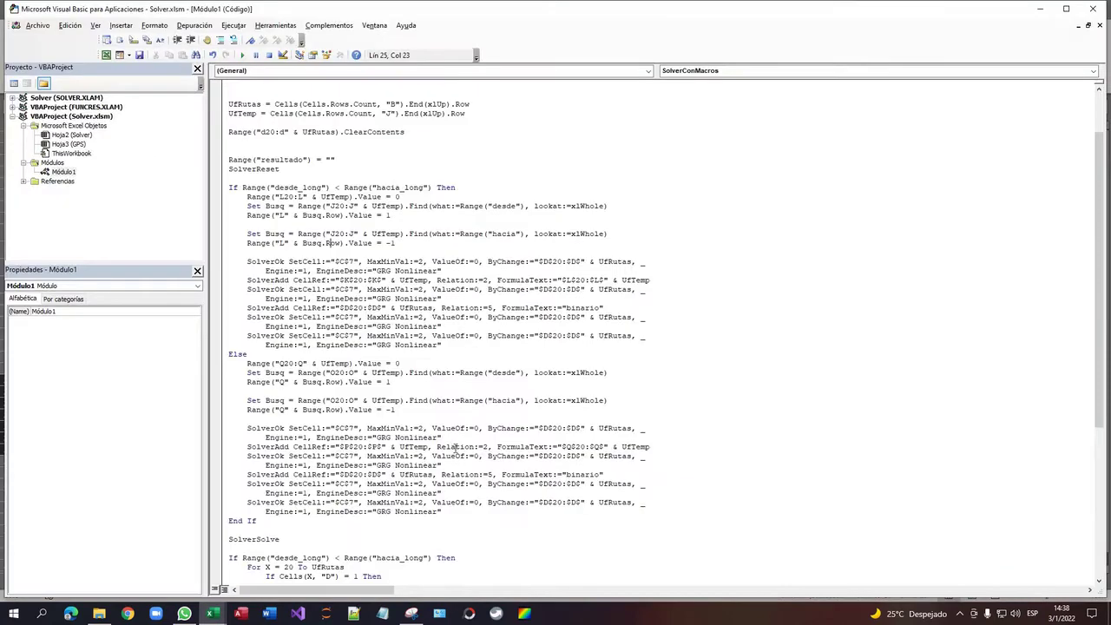
{"action": "left_click_drag", "start_coordinate": [248, 355], "coordinate": [477, 513]}
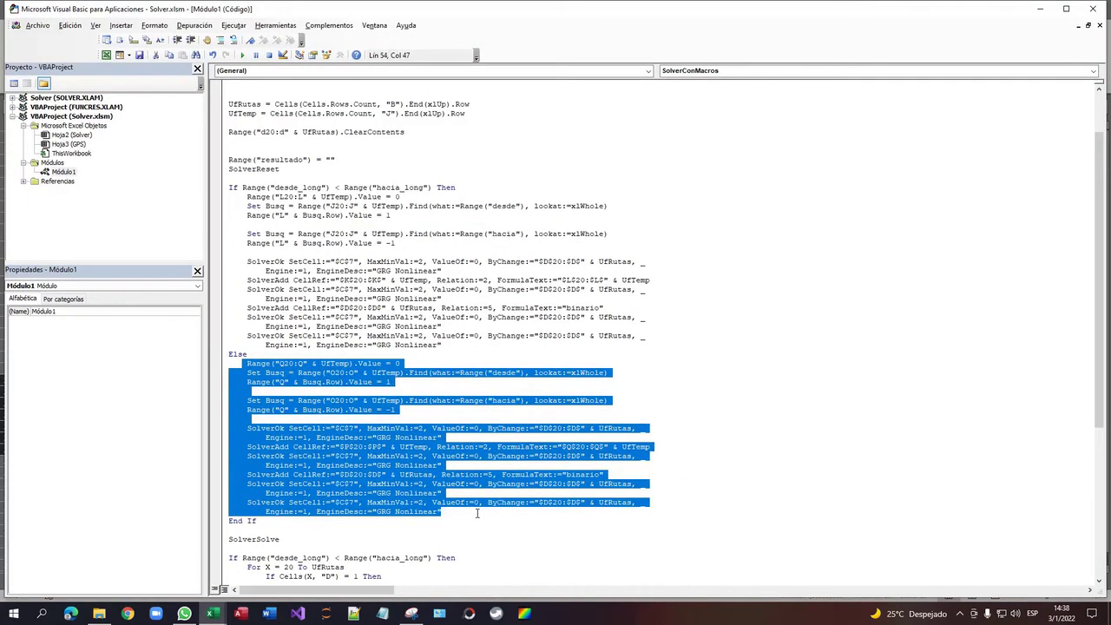
{"action": "left_click_drag", "start_coordinate": [249, 206], "coordinate": [451, 349]}
{"action": "left_click", "coordinate": [456, 348]}
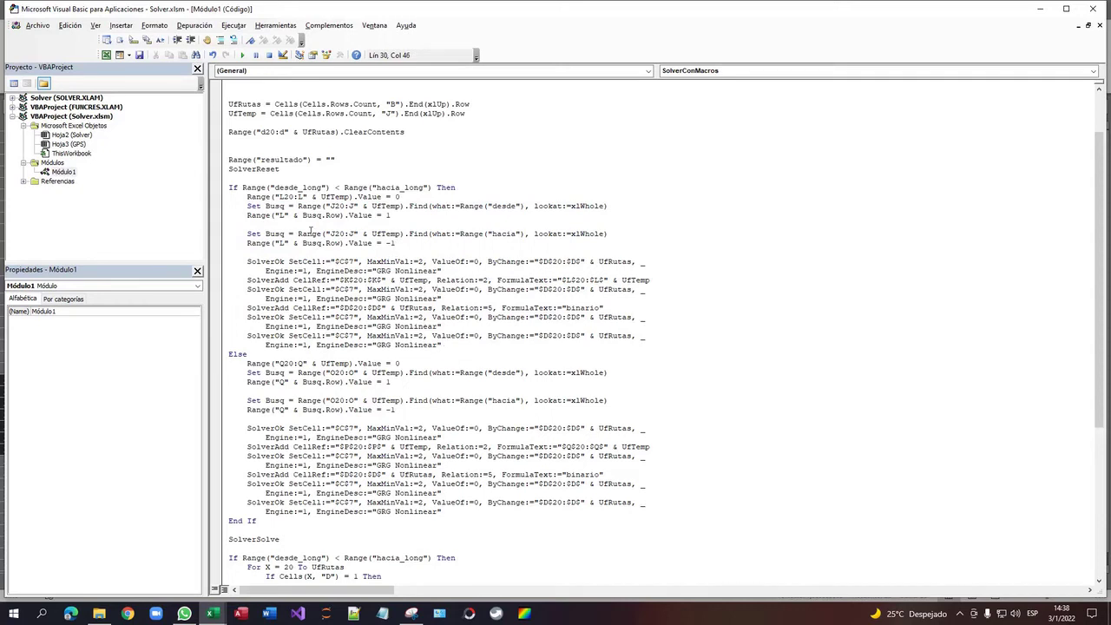
Step: Highlight the Range("L20:L" & UfTemp).Value = 0 line and desde_long in the If condition, and return to the GPS sheet
{"action": "left_click_drag", "start_coordinate": [249, 197], "coordinate": [408, 196]}
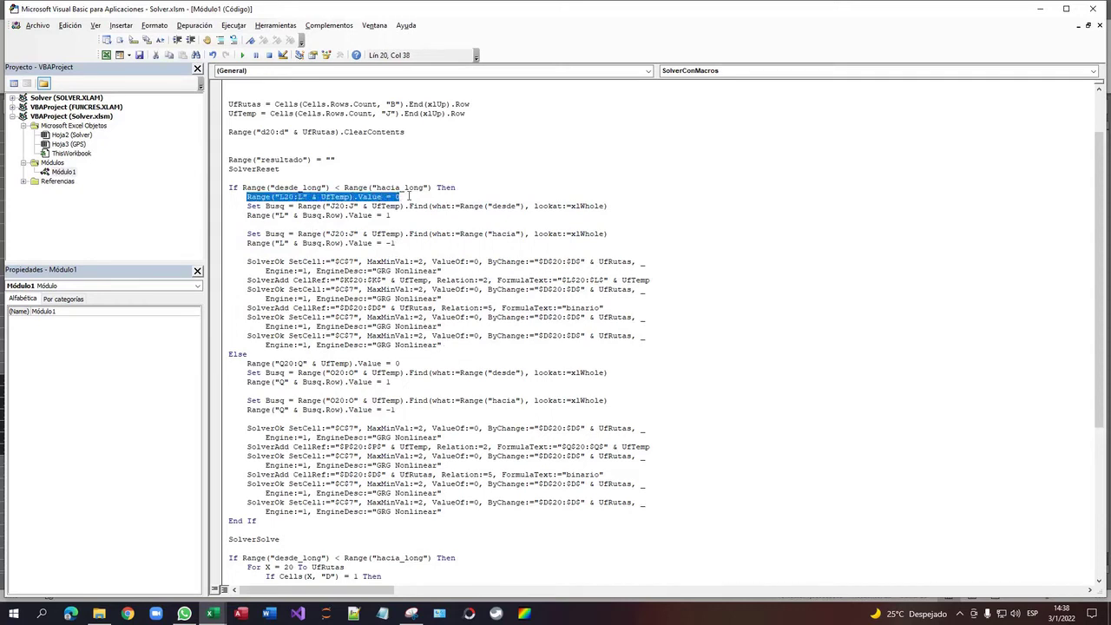
{"action": "double_click", "coordinate": [297, 187]}
{"action": "left_click", "coordinate": [339, 187]}
{"action": "key", "text": "alt+F11"}
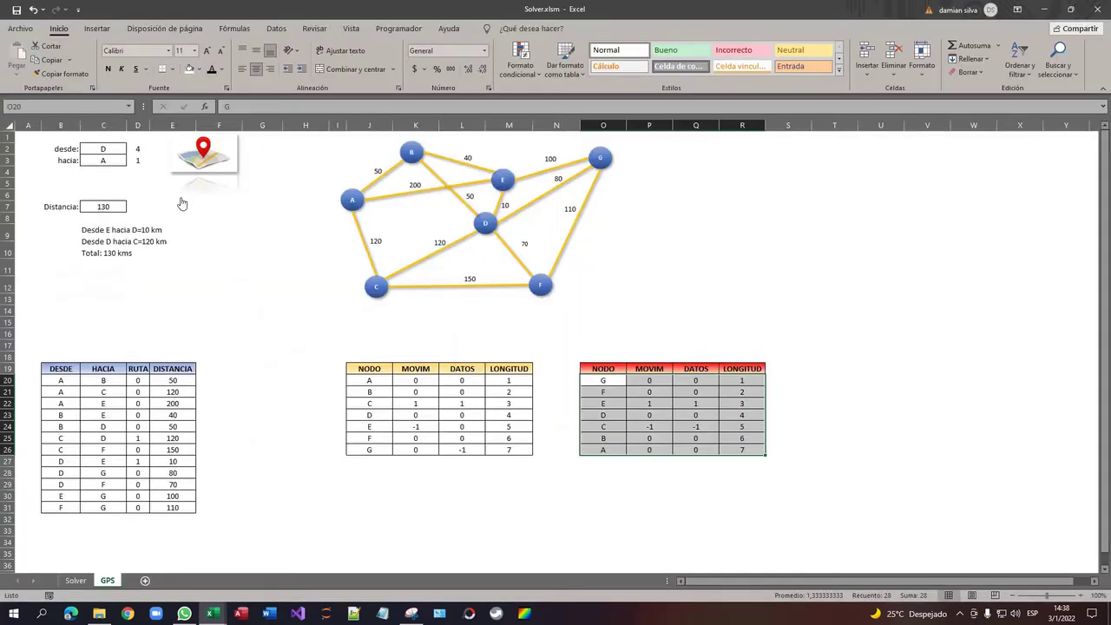
Step: Set the desde node to A and the hacia node to G, and select the hacia_long value
{"action": "left_click", "coordinate": [109, 149]}
{"action": "left_click", "coordinate": [132, 149]}
{"action": "left_click", "coordinate": [113, 160]}
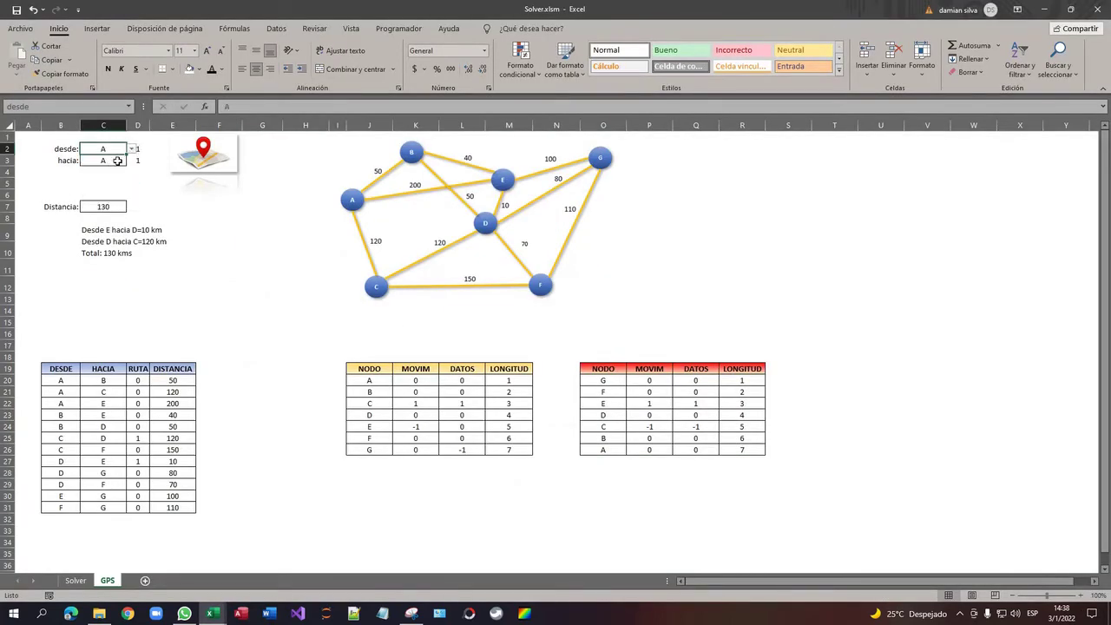
{"action": "left_click", "coordinate": [121, 161]}
{"action": "left_click", "coordinate": [131, 160]}
{"action": "left_click", "coordinate": [101, 214]}
{"action": "left_click", "coordinate": [138, 160]}
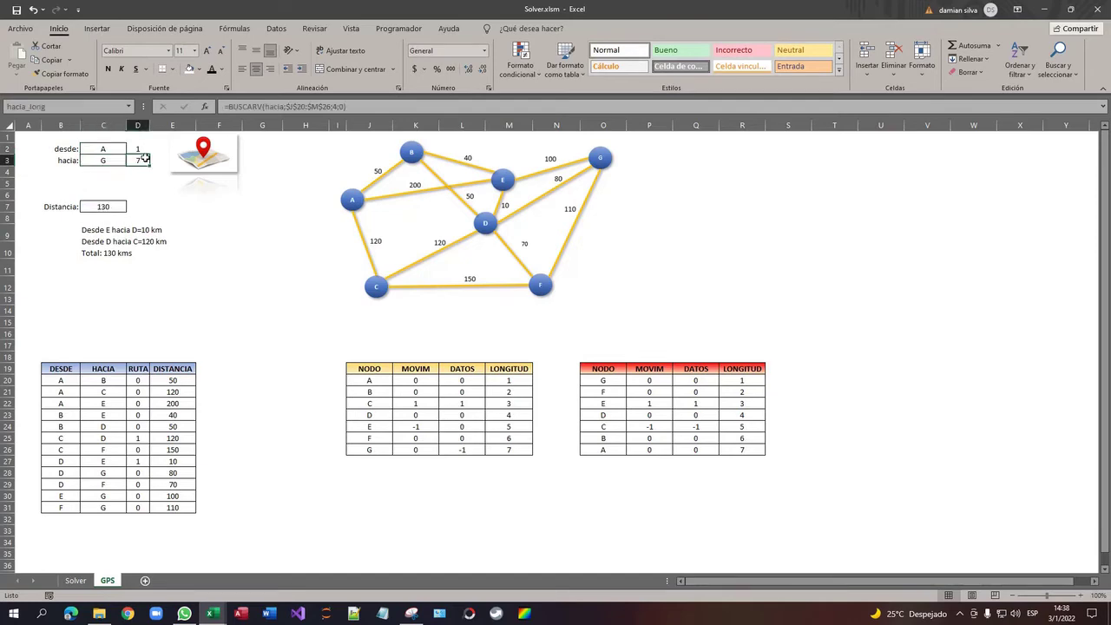
Step: In the macro's If block, highlight the whole Range("L20:L" & UfTemp).Value = 0 statement
{"action": "key", "text": "alt+F11"}
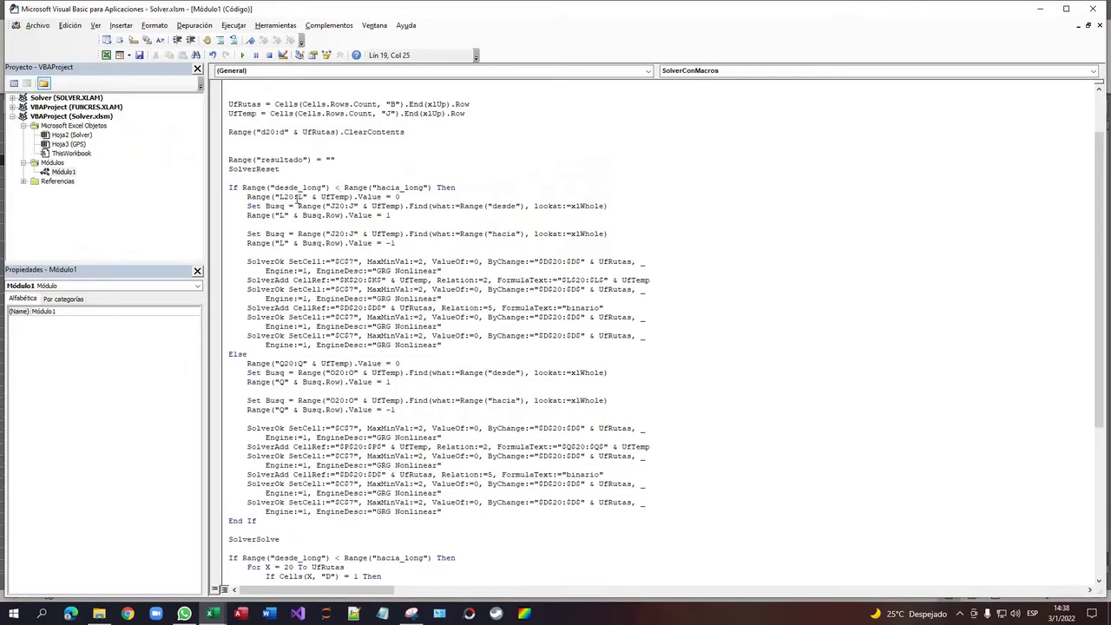
{"action": "left_click_drag", "start_coordinate": [298, 199], "coordinate": [354, 199]}
{"action": "left_click_drag", "start_coordinate": [249, 198], "coordinate": [351, 197]}
{"action": "left_click", "coordinate": [298, 198]}
{"action": "left_click_drag", "start_coordinate": [422, 198], "coordinate": [251, 201]}
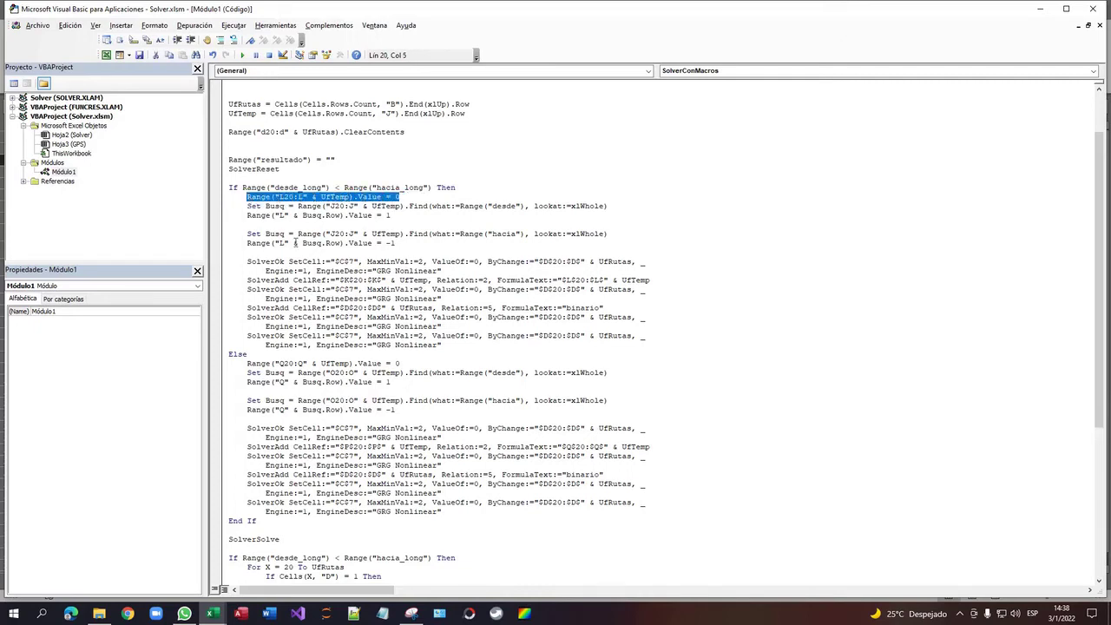
Step: Select the yellow table's DATOS cells L20:L26 on the GPS sheet, ending on cell L26
{"action": "key", "text": "alt+F11"}
{"action": "left_click", "coordinate": [471, 380]}
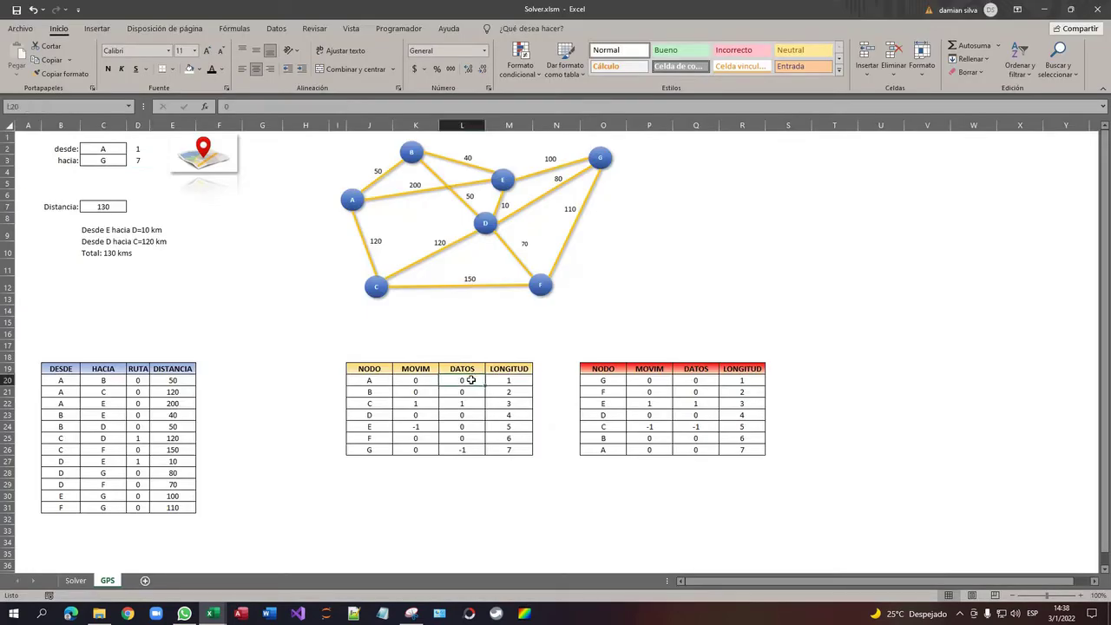
{"action": "left_click_drag", "start_coordinate": [470, 381], "coordinate": [469, 449]}
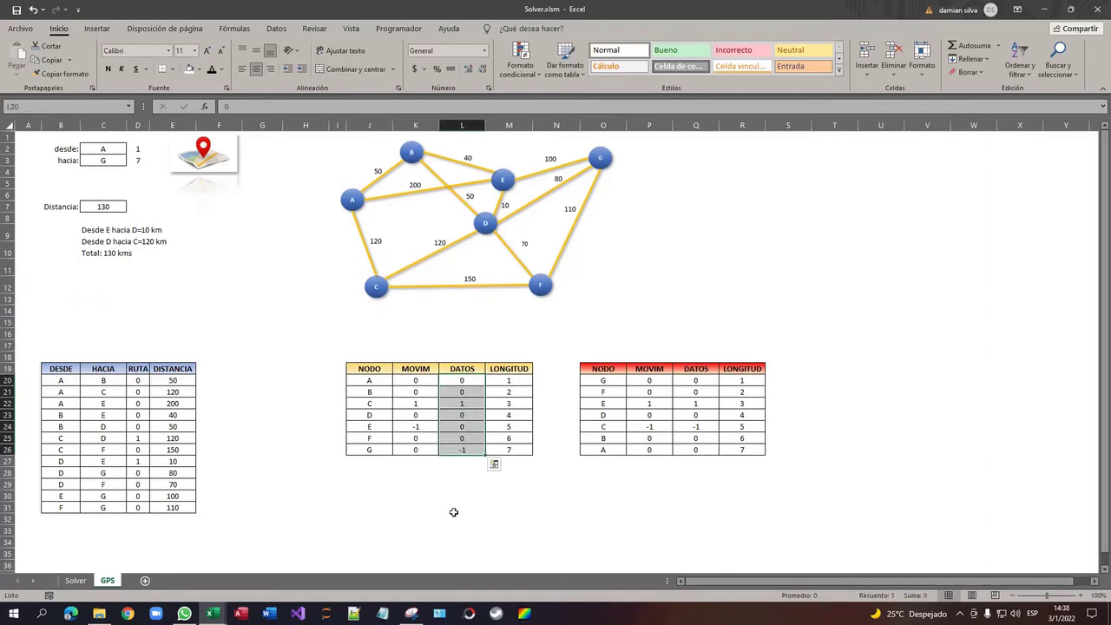
{"action": "left_click", "coordinate": [464, 383]}
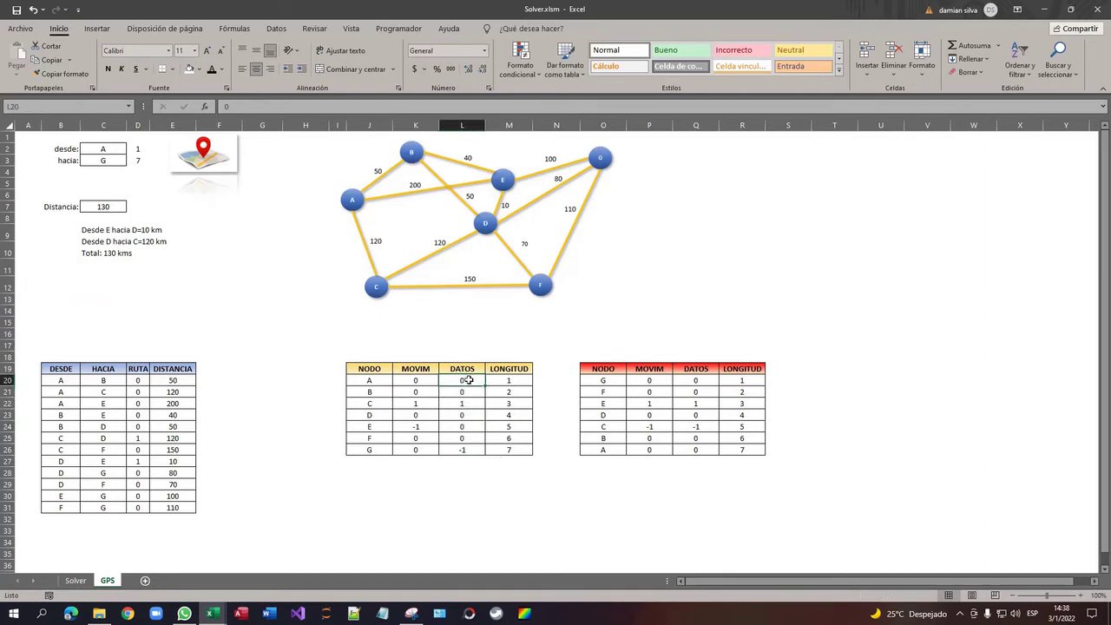
{"action": "left_click_drag", "start_coordinate": [467, 379], "coordinate": [465, 449]}
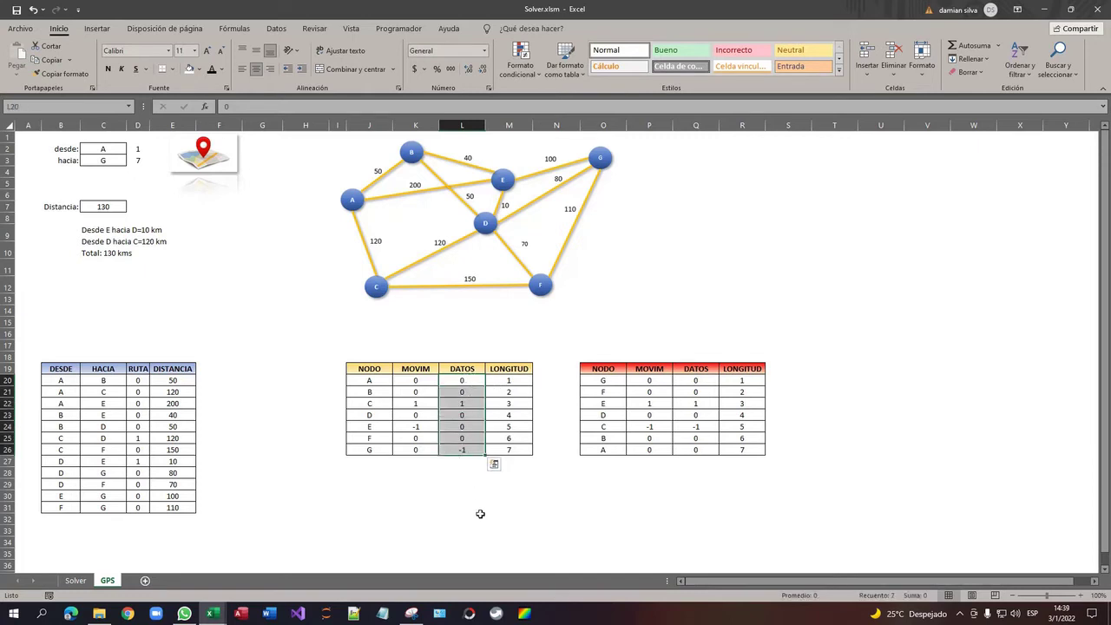
{"action": "mouse_move", "coordinate": [467, 382]}
{"action": "left_mouse_down"}
{"action": "mouse_move", "coordinate": [466, 454]}
{"action": "mouse_move", "coordinate": [466, 382]}
{"action": "left_mouse_up"}
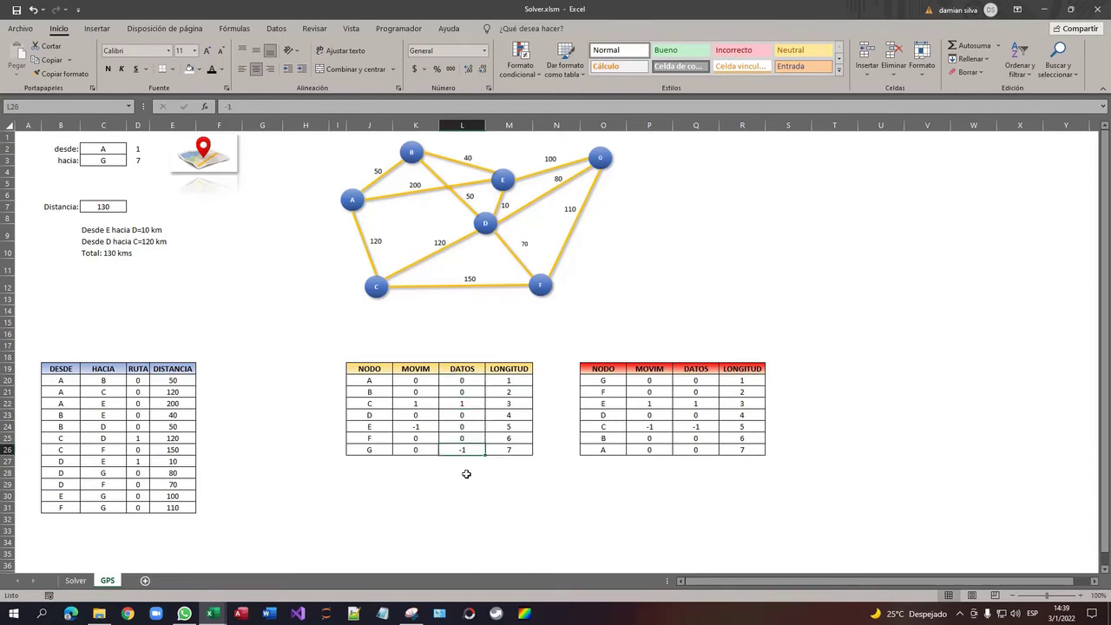
Step: Highlight the macro's Set Busq statement that searches for desde in the If block, and select the desde cell on the GPS sheet
{"action": "key", "text": "alt+F11"}
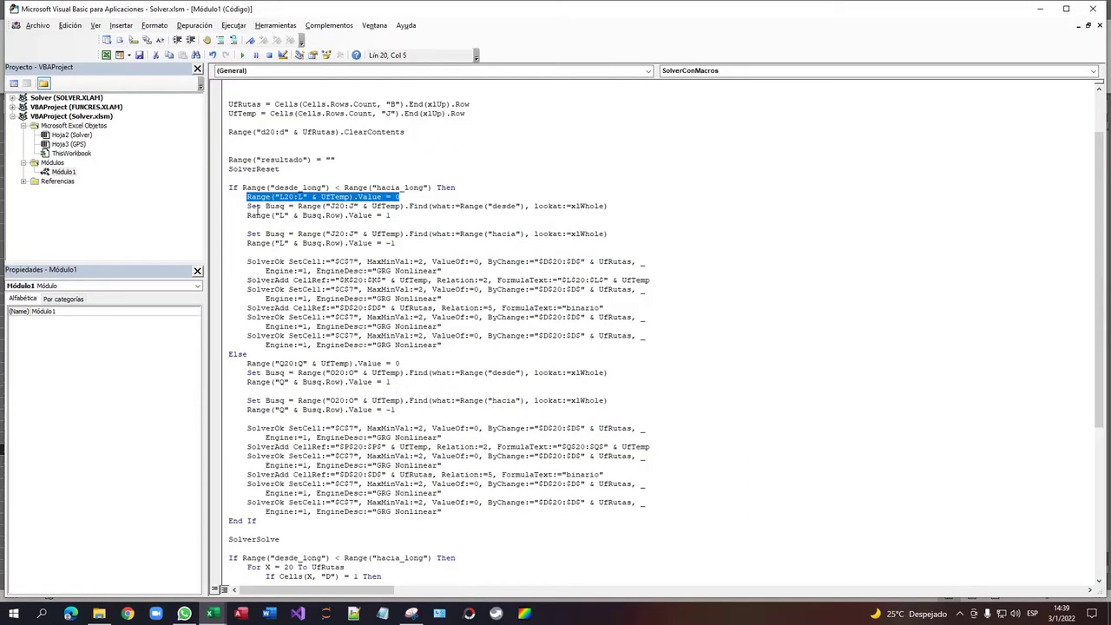
{"action": "left_click_drag", "start_coordinate": [247, 207], "coordinate": [483, 204]}
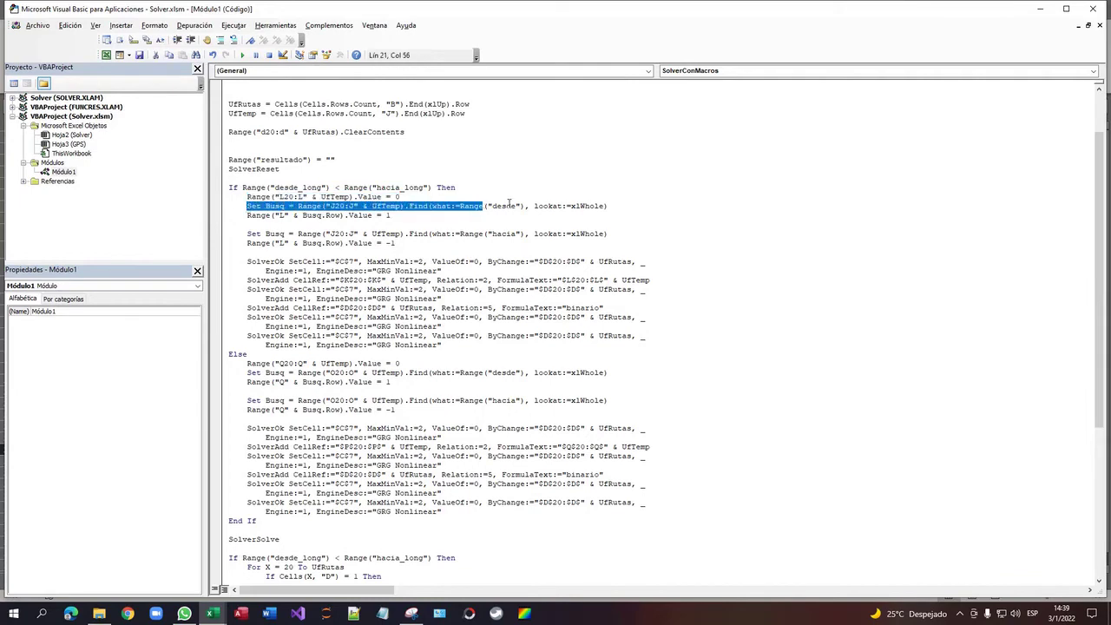
{"action": "double_click", "coordinate": [509, 206]}
{"action": "left_click", "coordinate": [510, 206]}
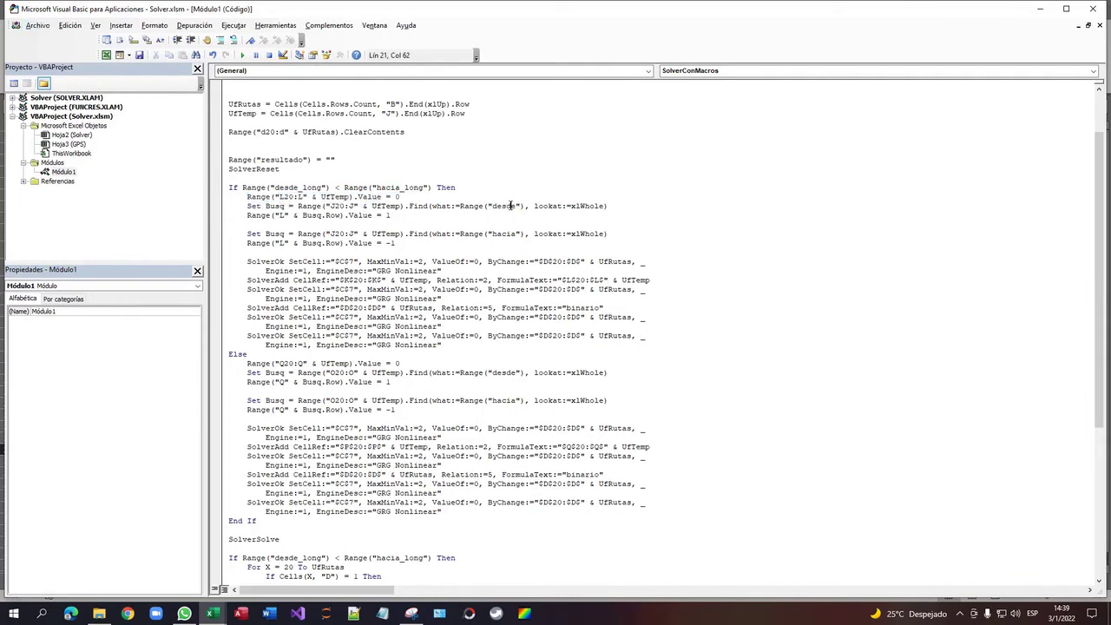
{"action": "key", "text": "alt+F11"}
{"action": "left_click", "coordinate": [107, 149]}
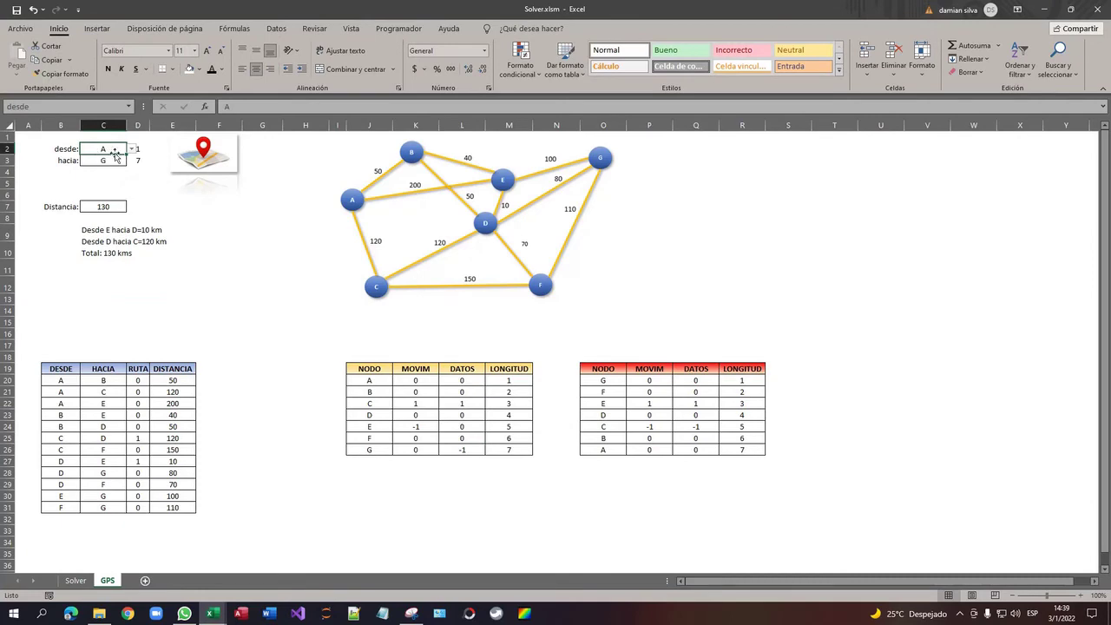
Step: Highlight the Range("L" & Busq.Row).Value = 1 statement in the macro, and return to the GPS sheet
{"action": "key", "text": "alt+F11"}
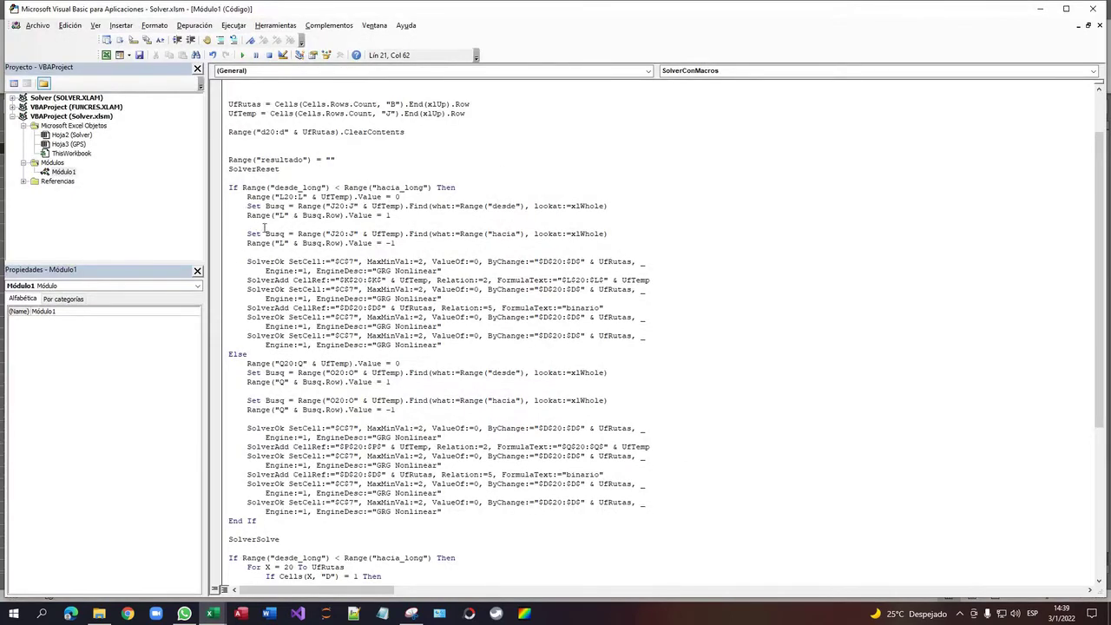
{"action": "left_click_drag", "start_coordinate": [247, 215], "coordinate": [399, 215]}
{"action": "key", "text": "alt+F11"}
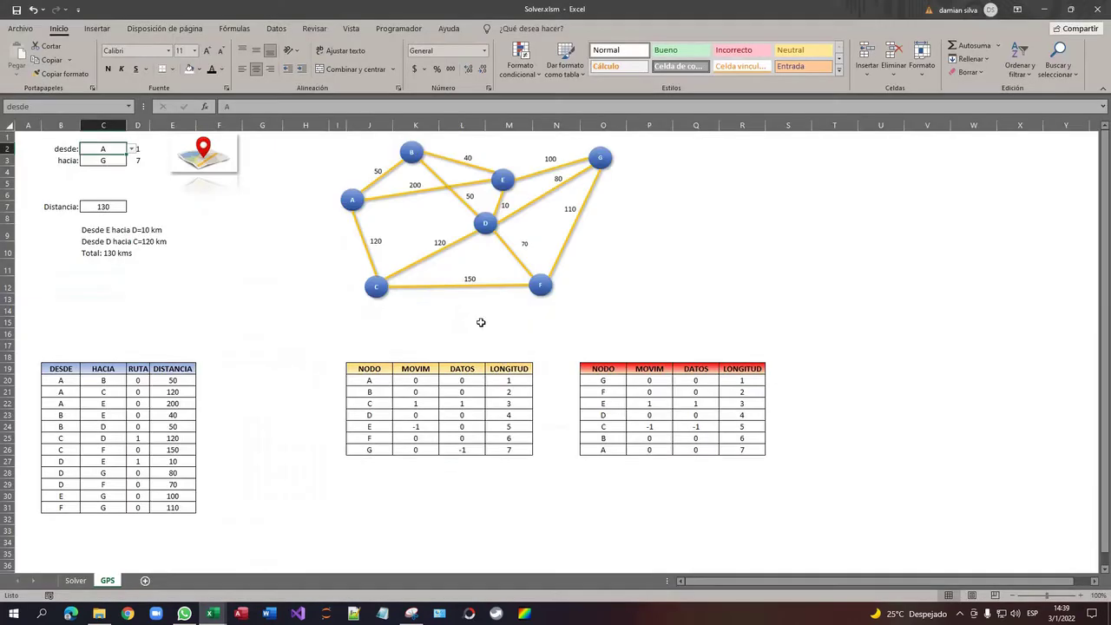
Step: Set the yellow table's DATOS values for nodes C and G to 0
{"action": "left_click", "coordinate": [467, 402]}
{"action": "type", "text": "0"}
{"action": "key", "text": "Return"}
{"action": "key", "text": "Return"}
{"action": "key", "text": "Return"}
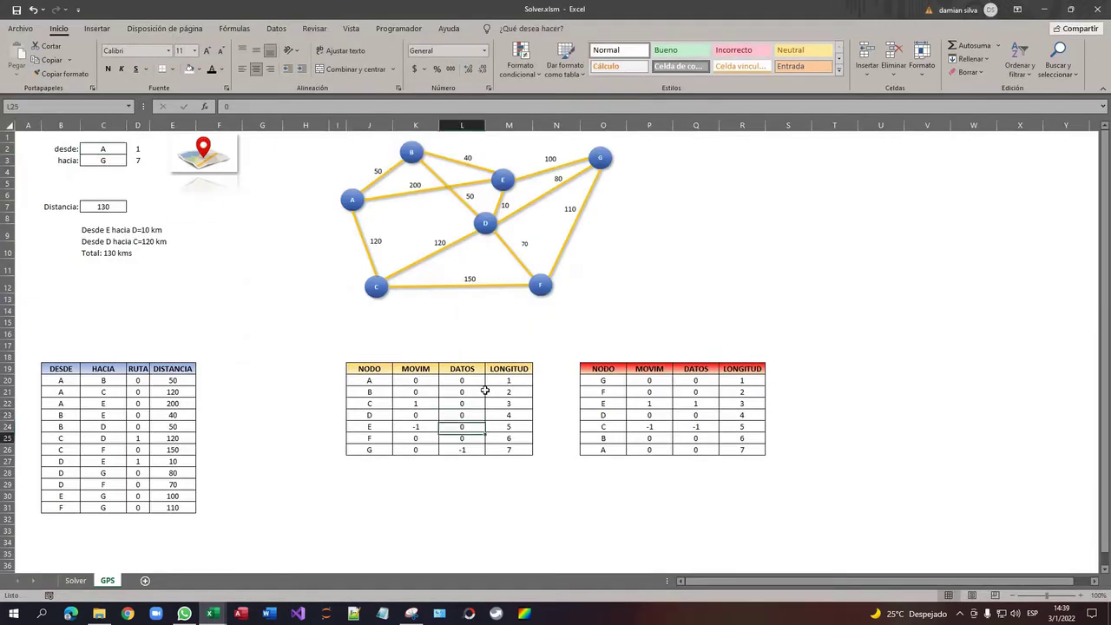
{"action": "key", "text": "Up"}
{"action": "key", "text": "Up"}
{"action": "key", "text": "Up"}
{"action": "key", "text": "Up"}
{"action": "key", "text": "Up"}
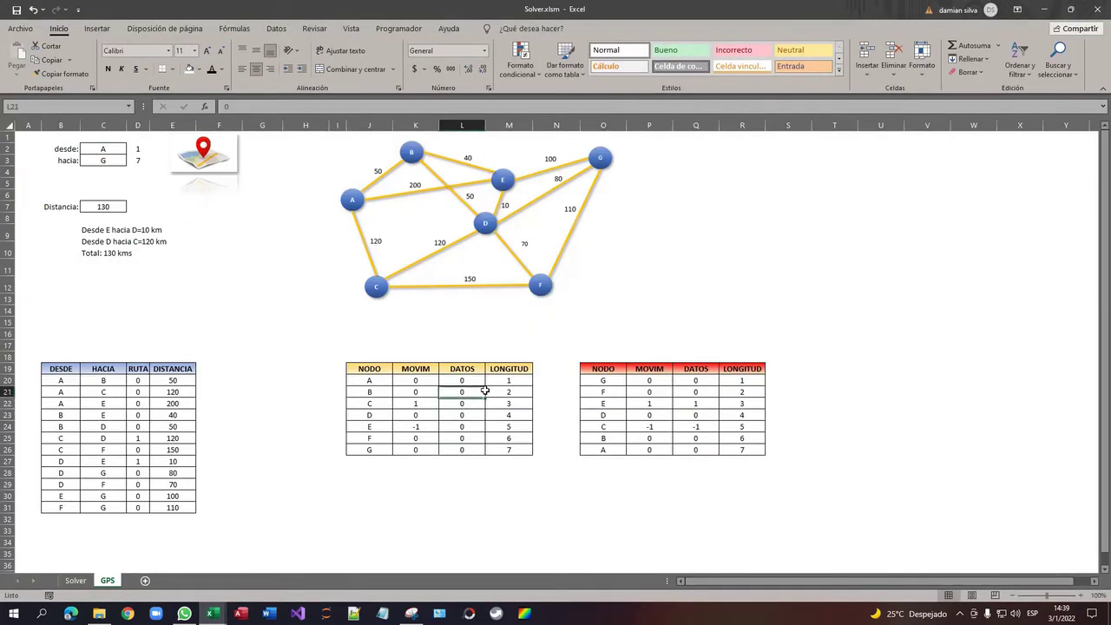
Step: Match the desde cell to node A in the yellow table, and set that node's DATOS value to 1
{"action": "left_click", "coordinate": [122, 149]}
{"action": "left_click", "coordinate": [367, 383]}
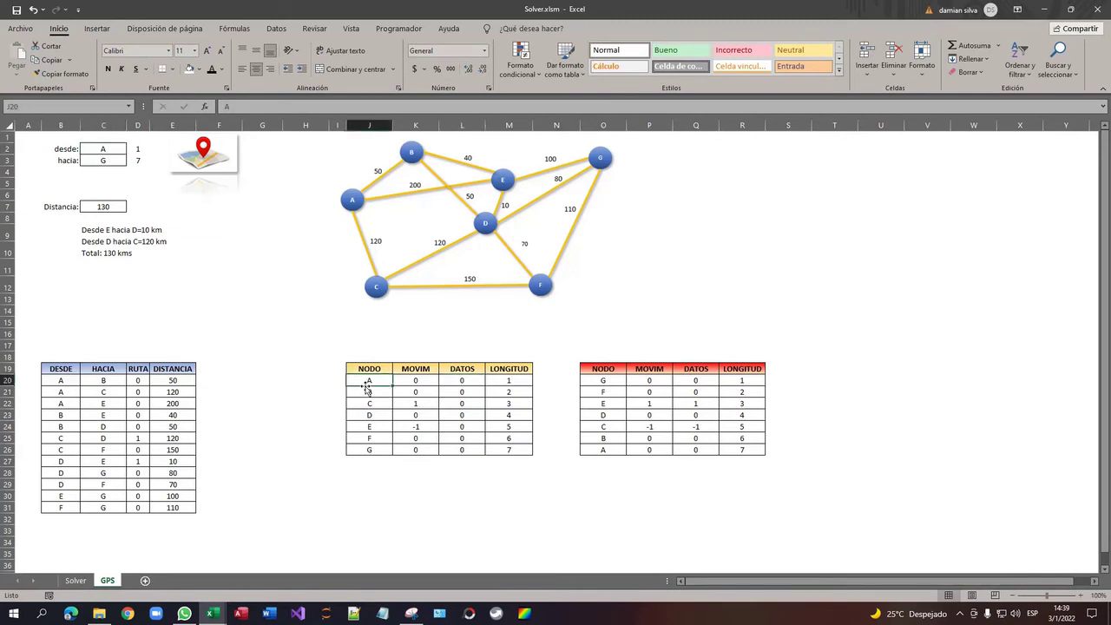
{"action": "left_click", "coordinate": [451, 383]}
{"action": "type", "text": "1"}
{"action": "key", "text": "Return"}
Step: Highlight the J20:J search for hacia in the If block's second Set Busq statement, and return to the GPS sheet
{"action": "key", "text": "alt+F11"}
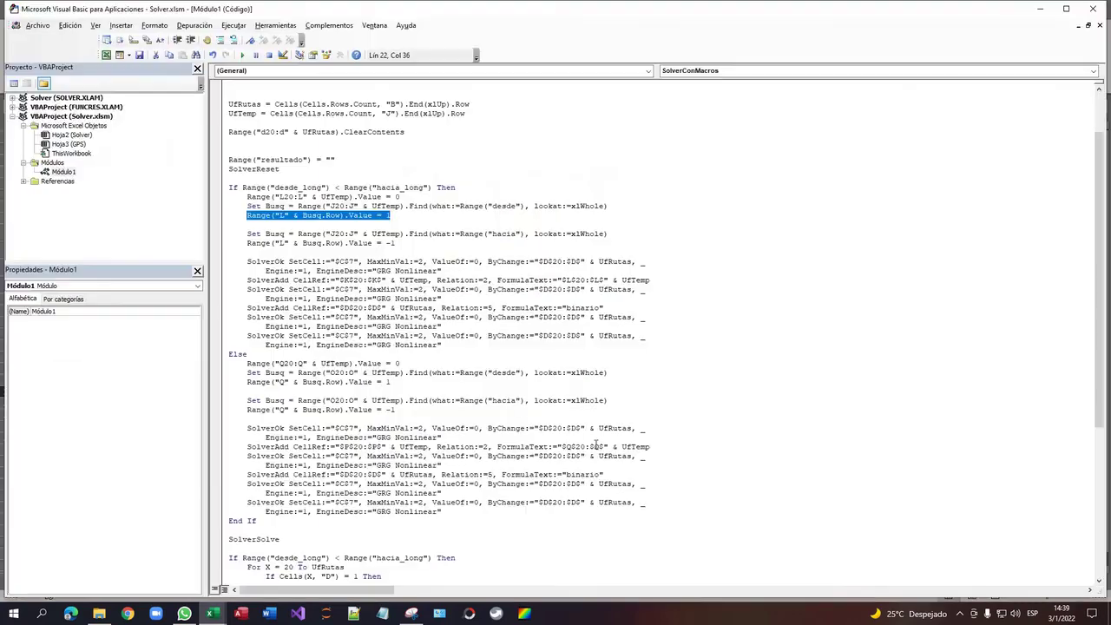
{"action": "left_click", "coordinate": [243, 242]}
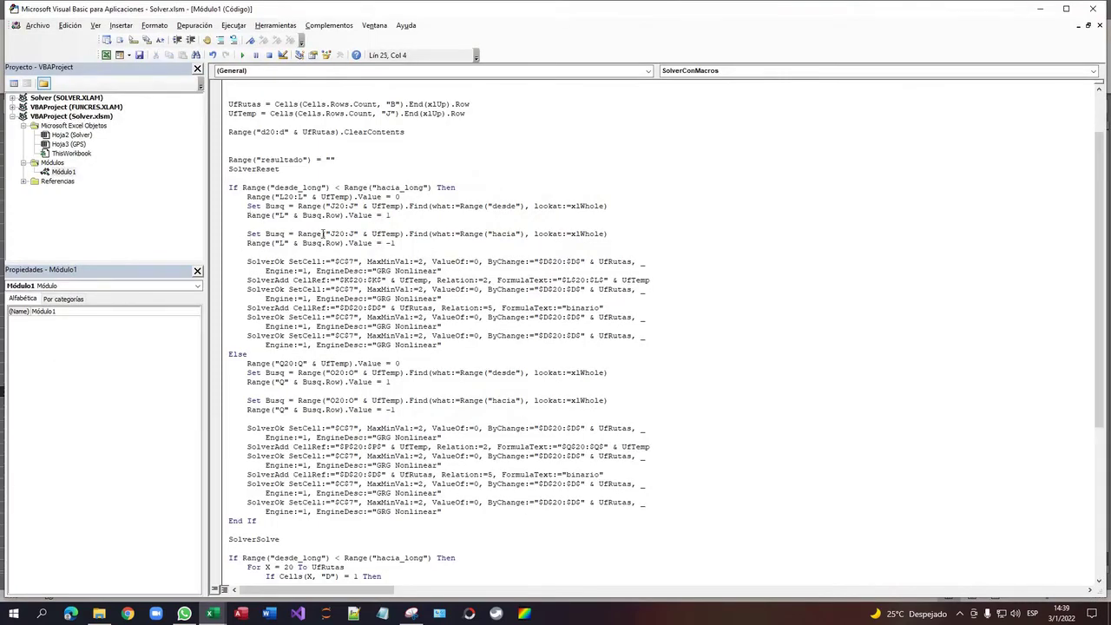
{"action": "left_click_drag", "start_coordinate": [323, 233], "coordinate": [517, 233]}
{"action": "left_click", "coordinate": [455, 243]}
{"action": "key", "text": "alt+F11"}
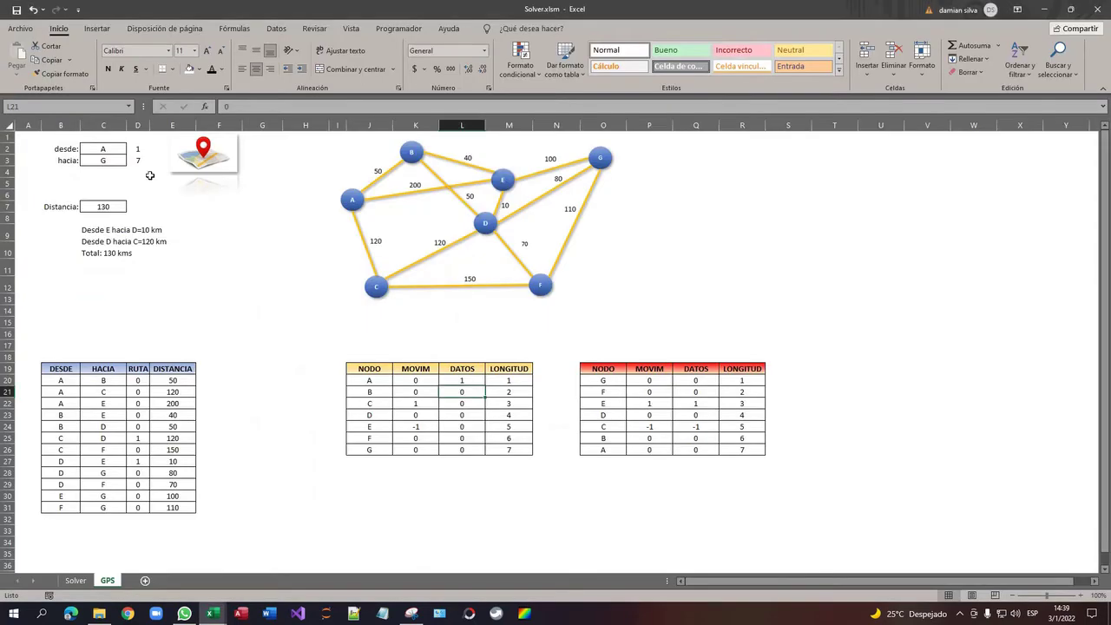
Step: Select the hacia cell, its matching node G in the yellow table, and that node's DATOS cell L26
{"action": "left_click", "coordinate": [106, 164]}
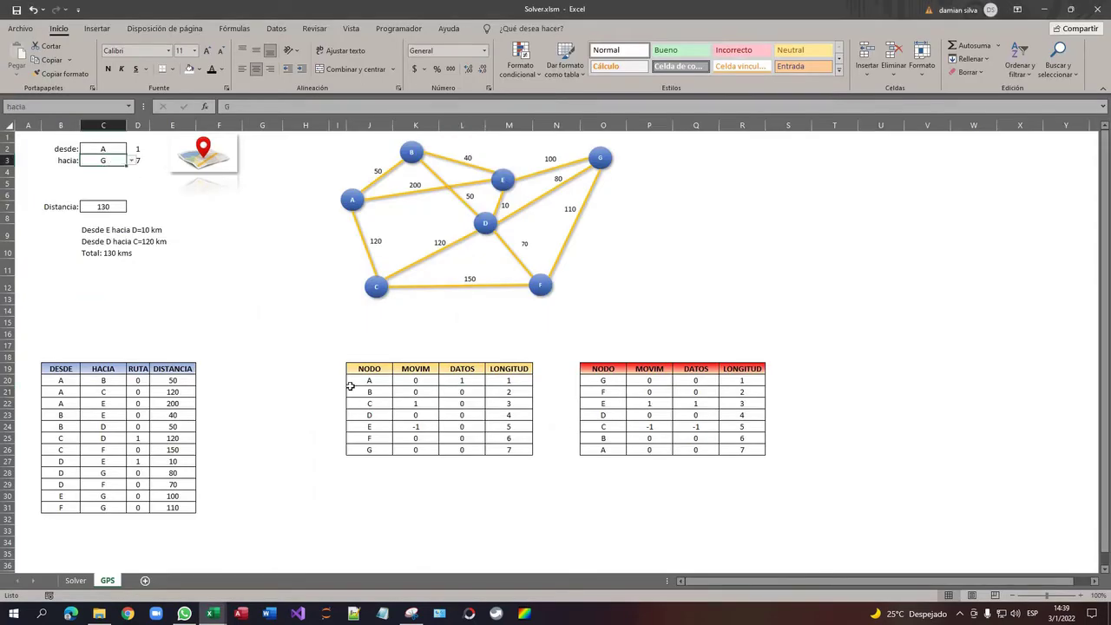
{"action": "left_click", "coordinate": [362, 382]}
{"action": "left_click", "coordinate": [369, 450]}
{"action": "left_click", "coordinate": [470, 450]}
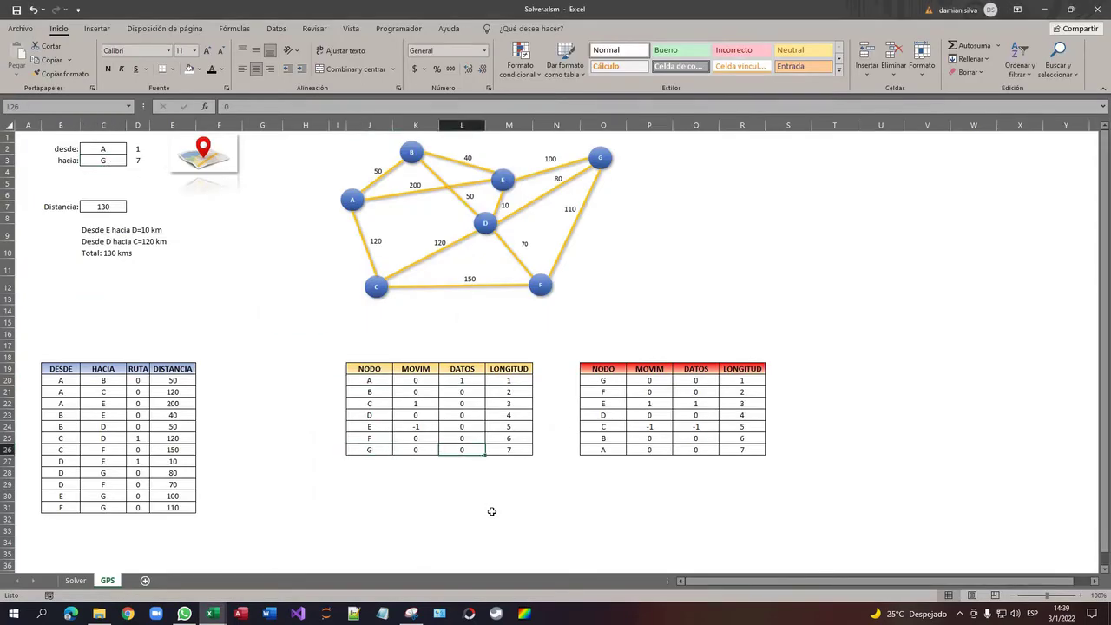
Step: Highlight the column L reference and the -1 value in the If block's Range("L" & Busq.Row).Value = -1 statement
{"action": "key", "text": "alt+F11"}
{"action": "left_click", "coordinate": [567, 234]}
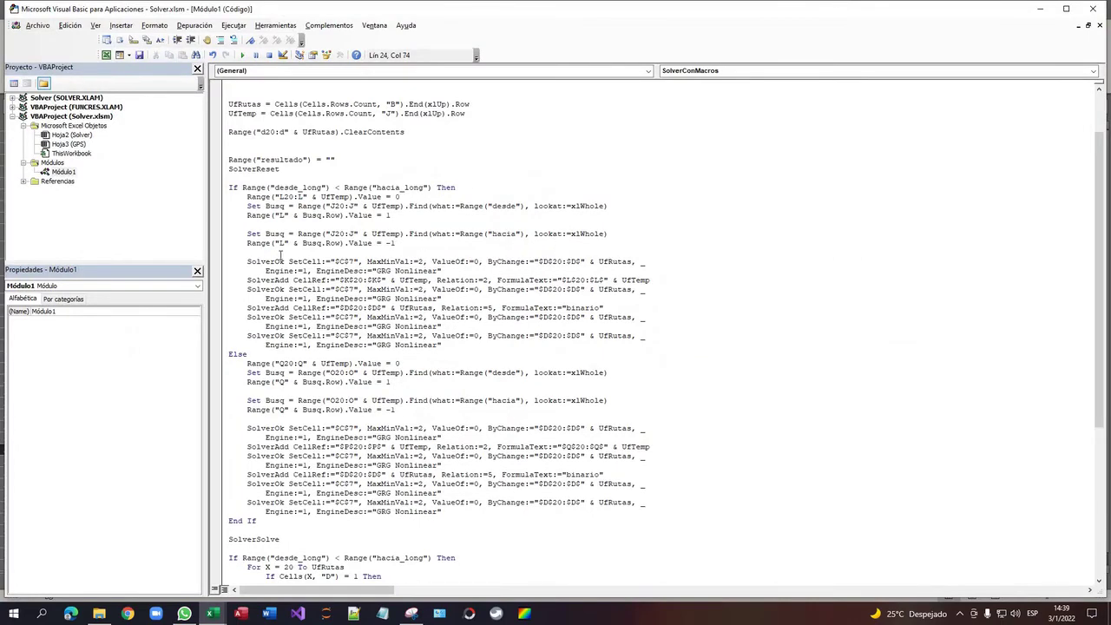
{"action": "left_click_drag", "start_coordinate": [274, 243], "coordinate": [288, 244]}
{"action": "left_click", "coordinate": [387, 243]}
Step: Set node G's DATOS value in L26 to -1 on the GPS sheet, and select the DATOS cells L20:L26
{"action": "key", "text": "alt+Tab"}
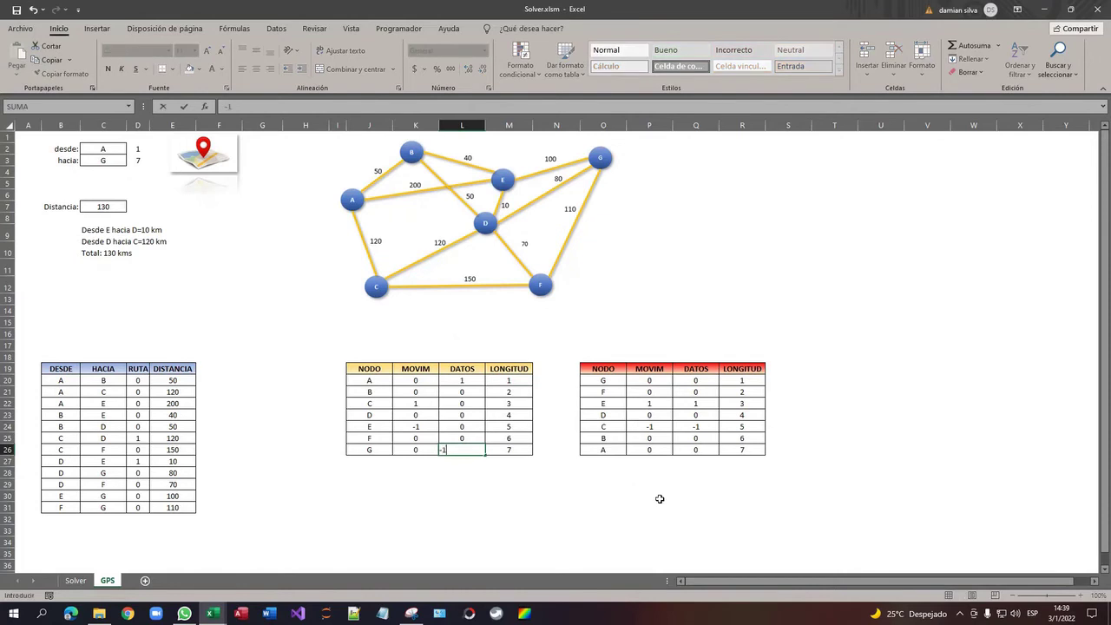
{"action": "left_click_drag", "start_coordinate": [463, 382], "coordinate": [466, 458]}
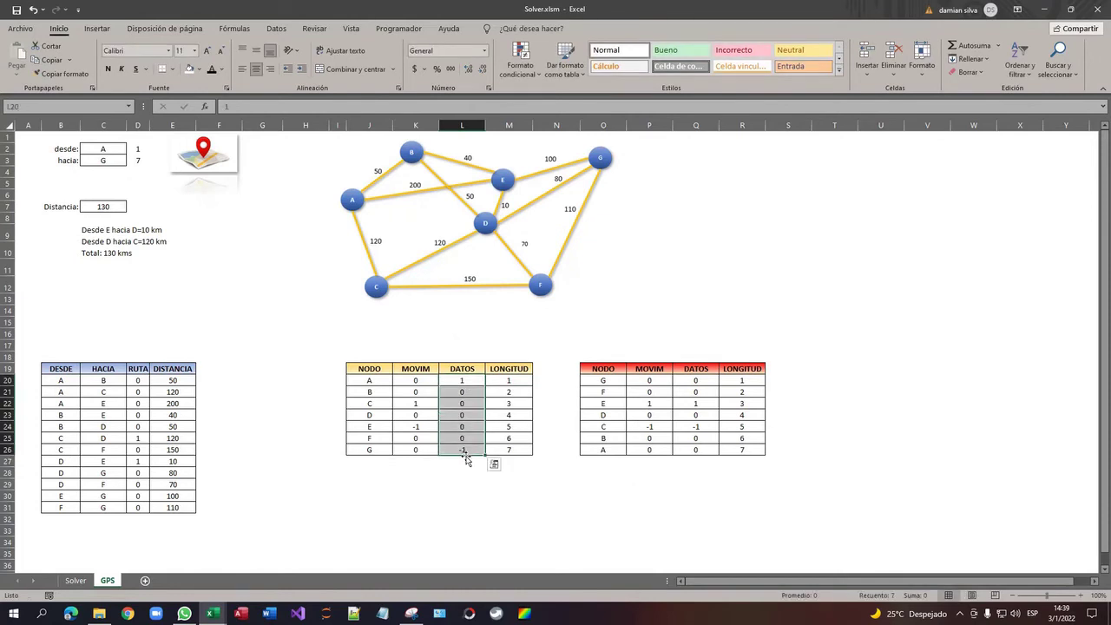
{"action": "left_click", "coordinate": [477, 373]}
{"action": "left_click_drag", "start_coordinate": [474, 388], "coordinate": [474, 384]}
{"action": "left_click", "coordinate": [465, 382]}
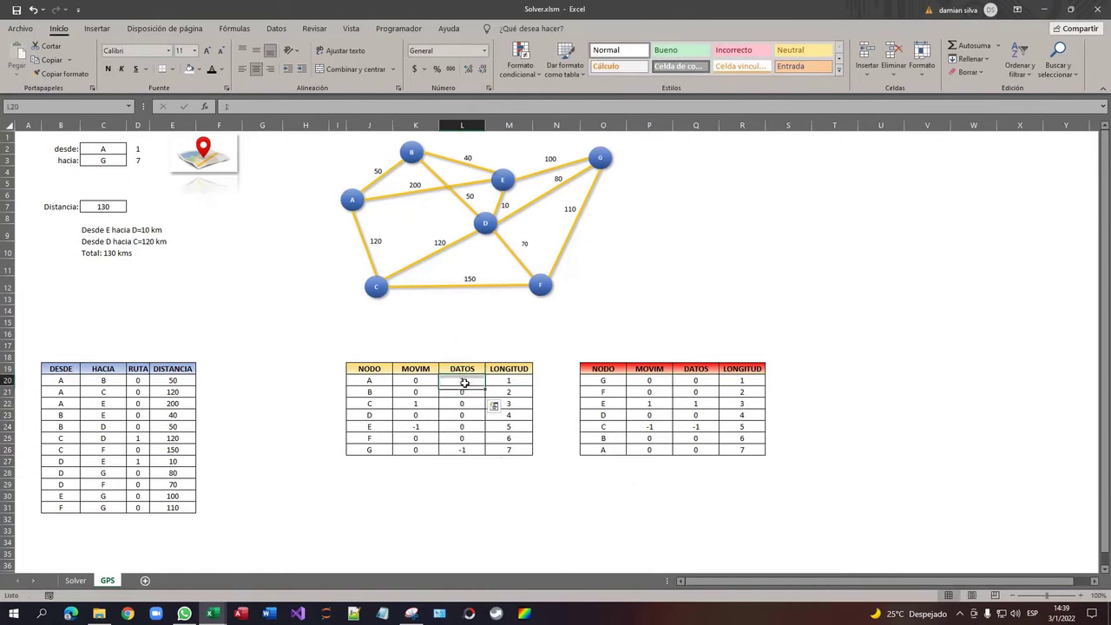
Step: Highlight the first SolverOk statement and the full block of SolverOk and SolverAdd statements in the macro's If branch
{"action": "key", "text": "alt+F11"}
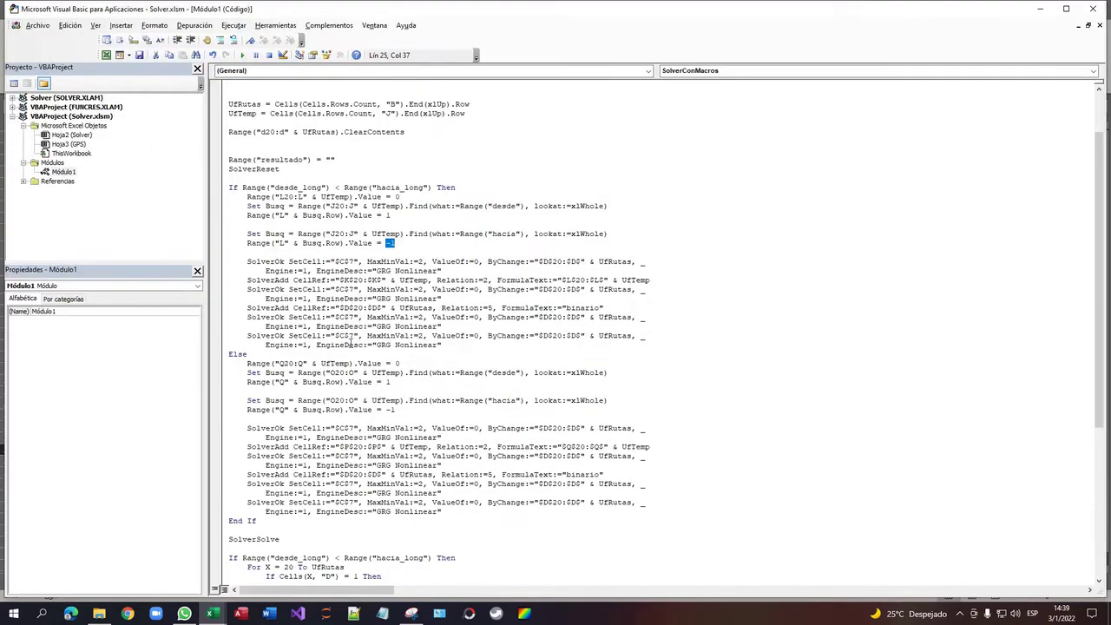
{"action": "left_click", "coordinate": [342, 261]}
{"action": "left_click_drag", "start_coordinate": [243, 261], "coordinate": [464, 271]}
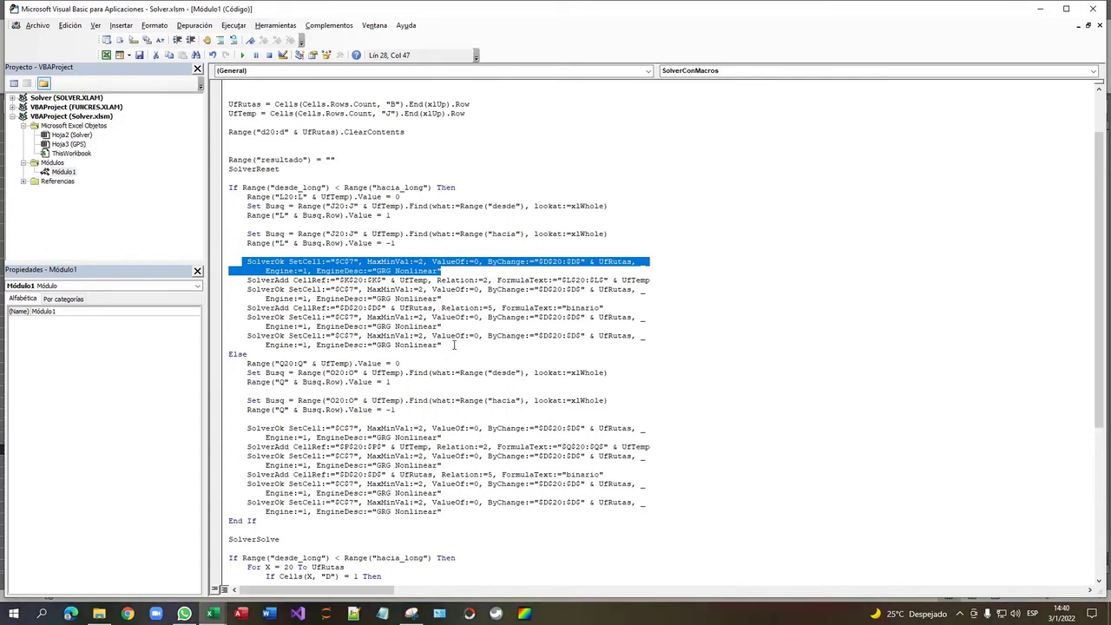
{"action": "left_click_drag", "start_coordinate": [450, 344], "coordinate": [223, 261]}
{"action": "left_click", "coordinate": [278, 280]}
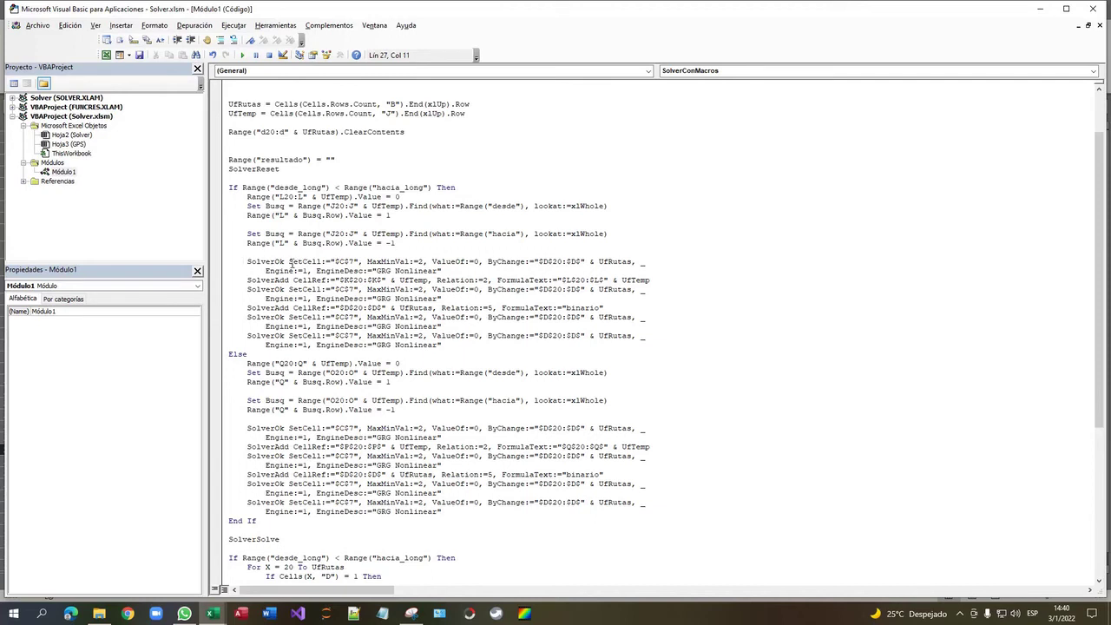
Step: Highlight SetCell:="$C$7" in the first SolverOk statement, select the Distancia cell C7 on the GPS sheet, and highlight MaxMinVal in the macro
{"action": "left_click_drag", "start_coordinate": [290, 264], "coordinate": [358, 263]}
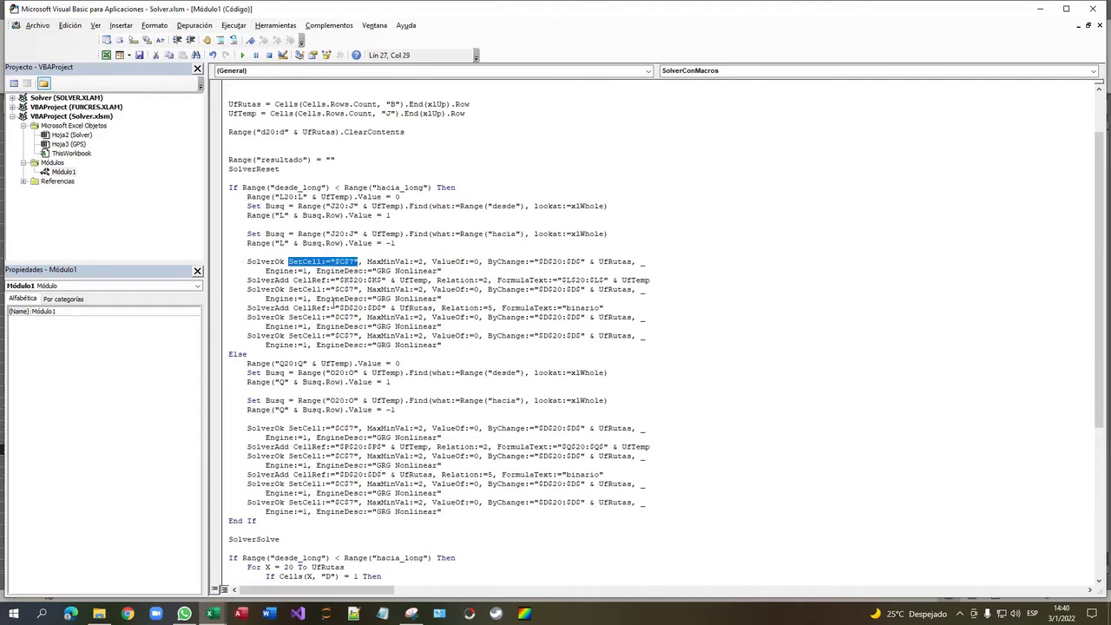
{"action": "key", "text": "alt+F11"}
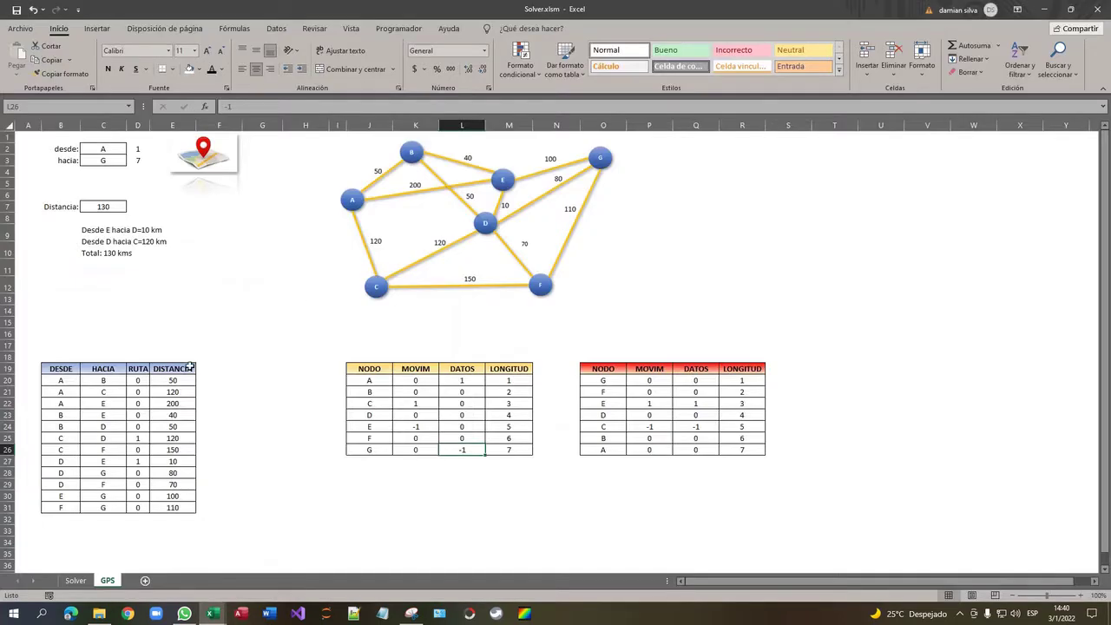
{"action": "left_click", "coordinate": [103, 207]}
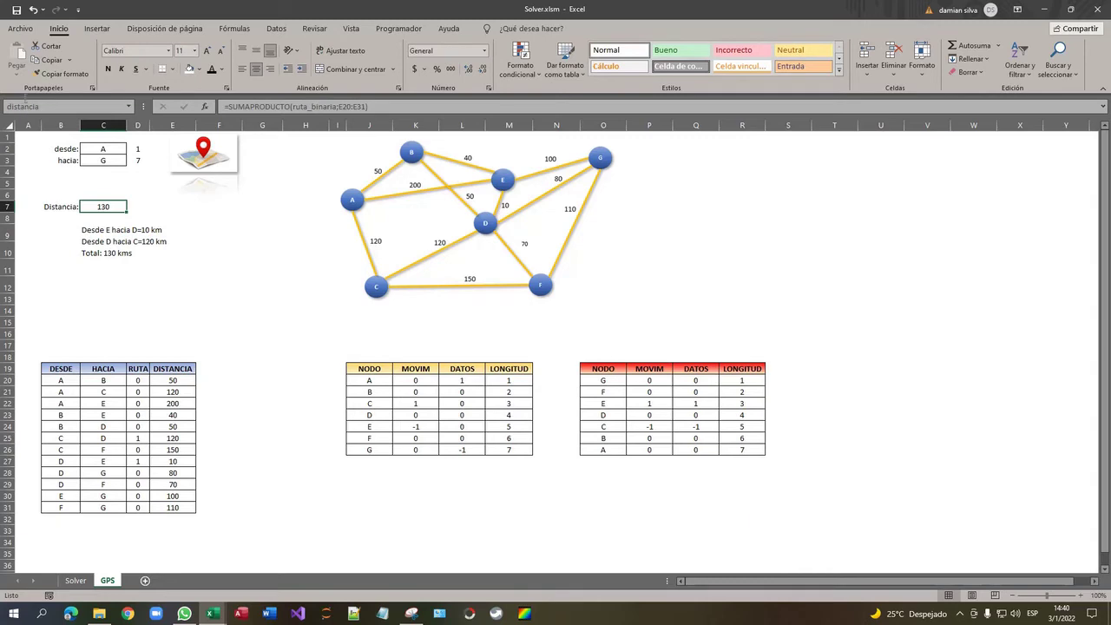
{"action": "key", "text": "alt+F11"}
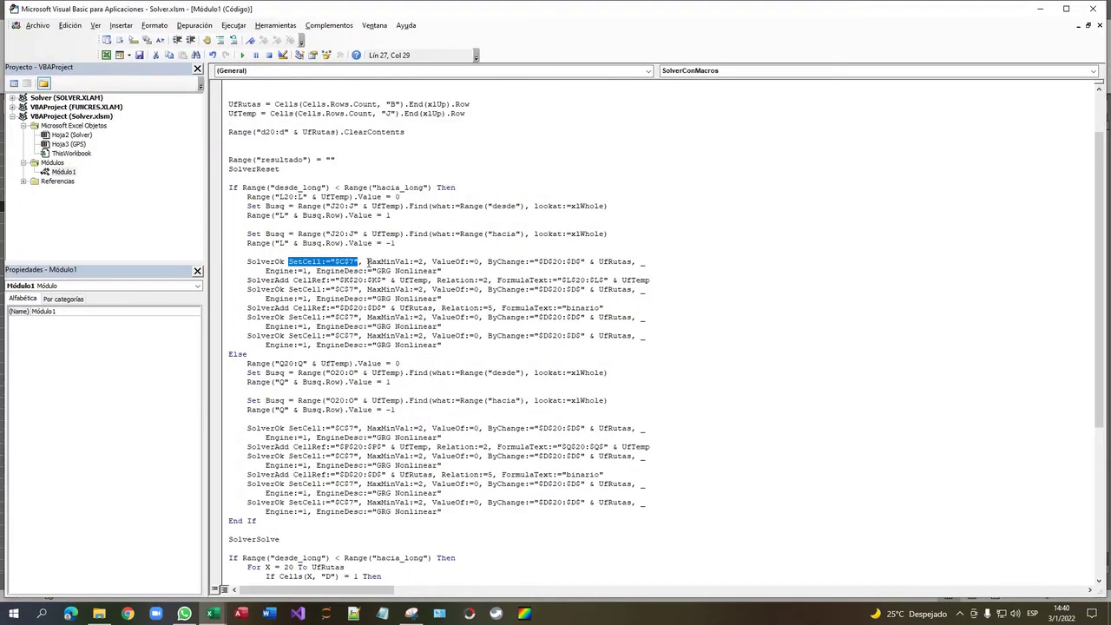
{"action": "left_click_drag", "start_coordinate": [367, 262], "coordinate": [412, 263]}
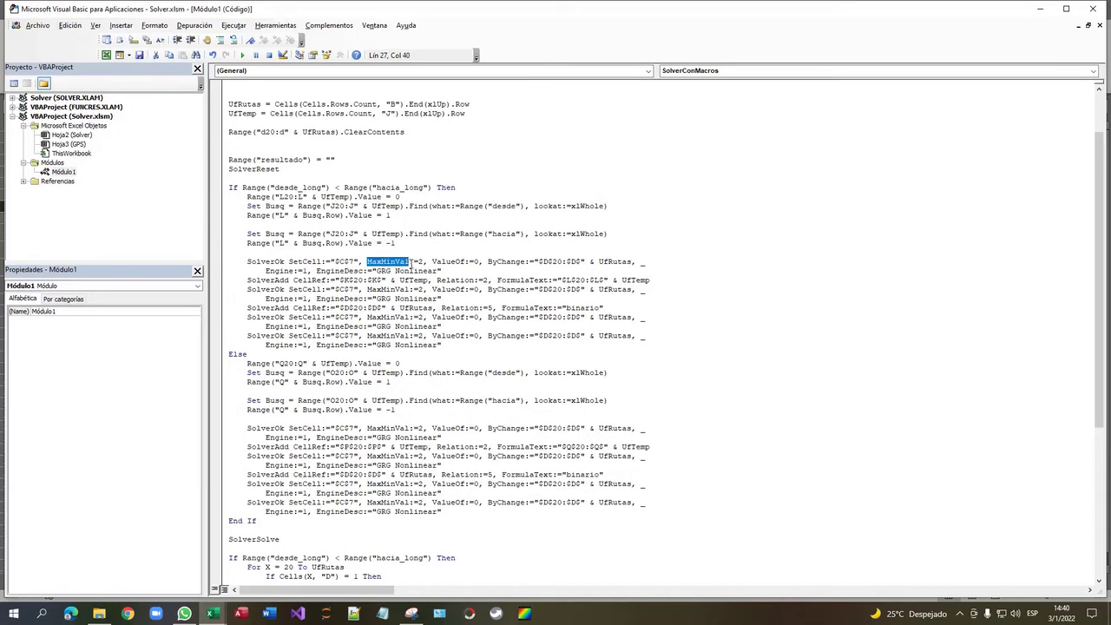
Step: Highlight the MaxMinVal value 2 in the first SolverOk statement and compare it with the Mín option in the Solver sheet's Solver parameters
{"action": "double_click", "coordinate": [422, 262]}
{"action": "key", "text": "alt+F11"}
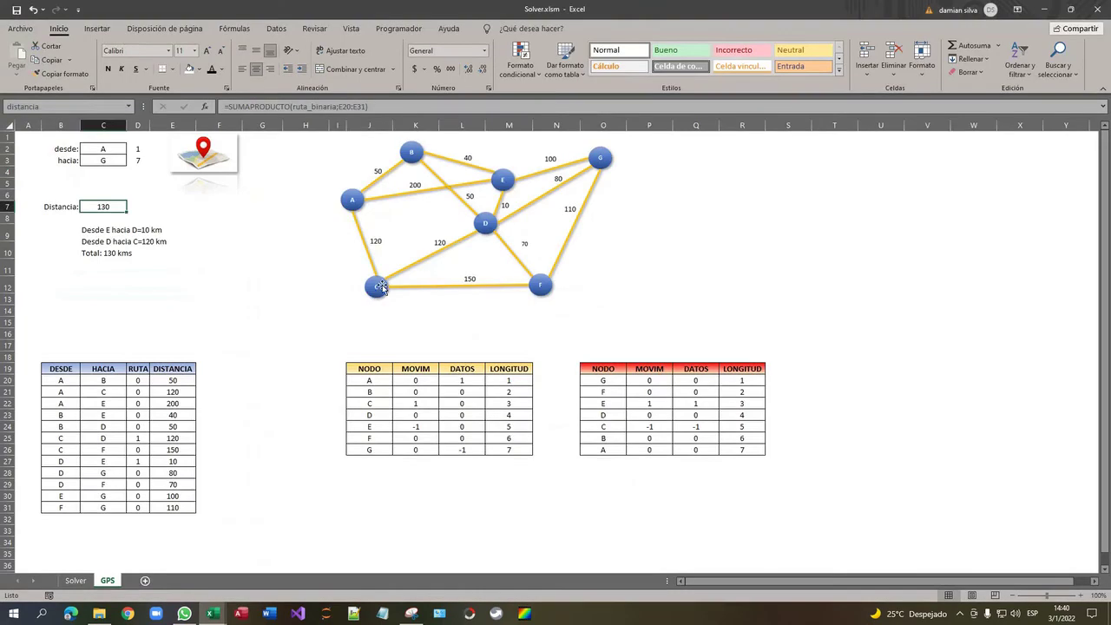
{"action": "left_click", "coordinate": [76, 579]}
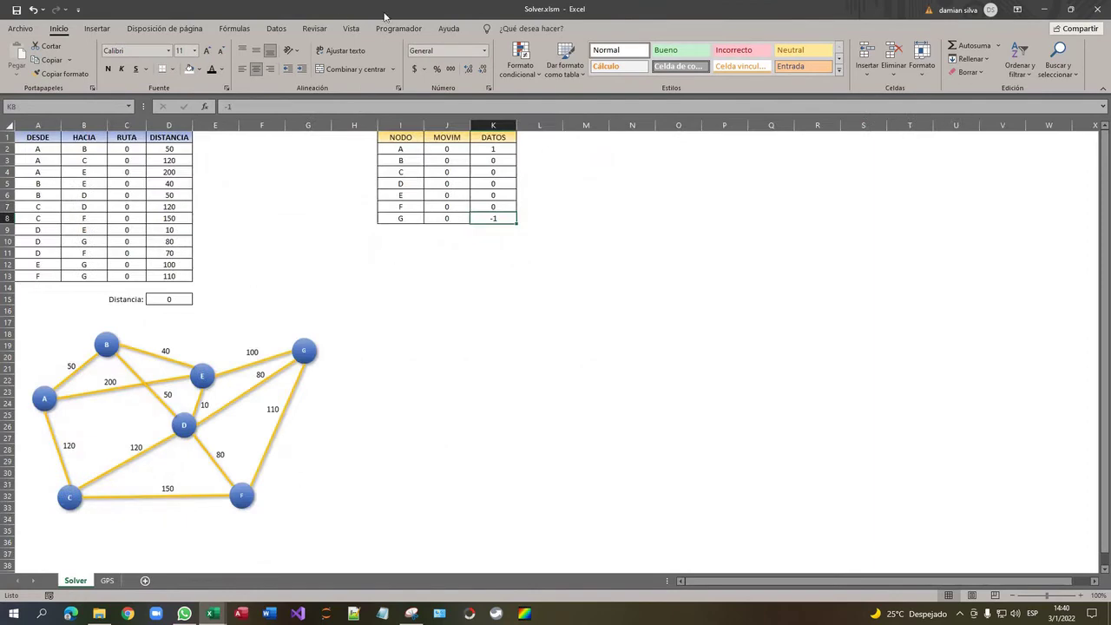
{"action": "left_click", "coordinate": [277, 29]}
{"action": "left_click", "coordinate": [1027, 45]}
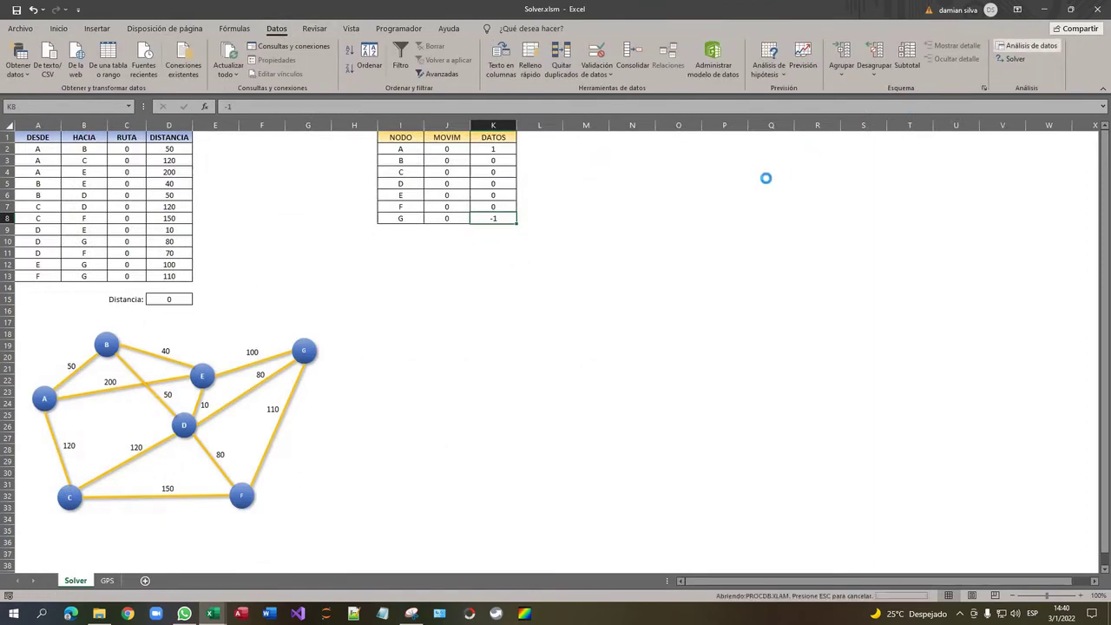
{"action": "left_click", "coordinate": [943, 153]}
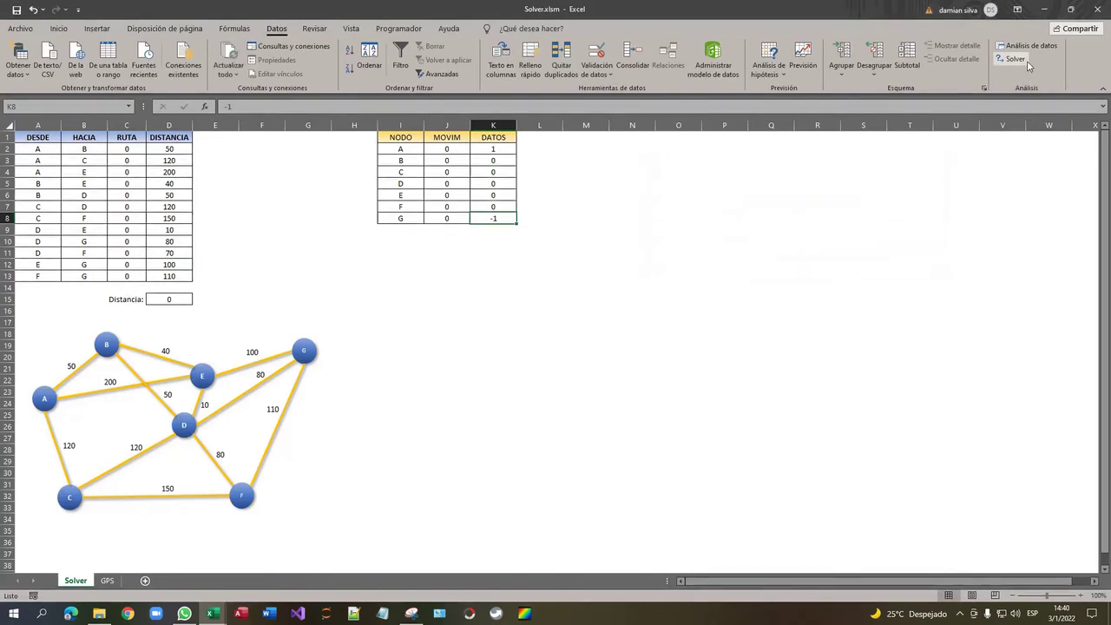
{"action": "left_click", "coordinate": [1015, 58]}
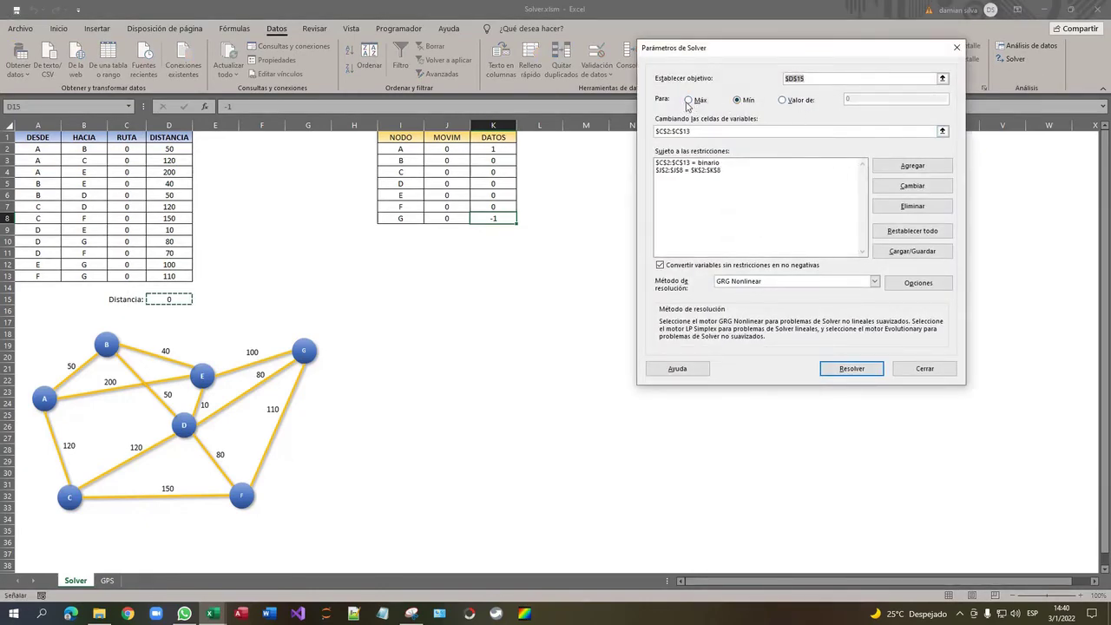
{"action": "left_click", "coordinate": [749, 101]}
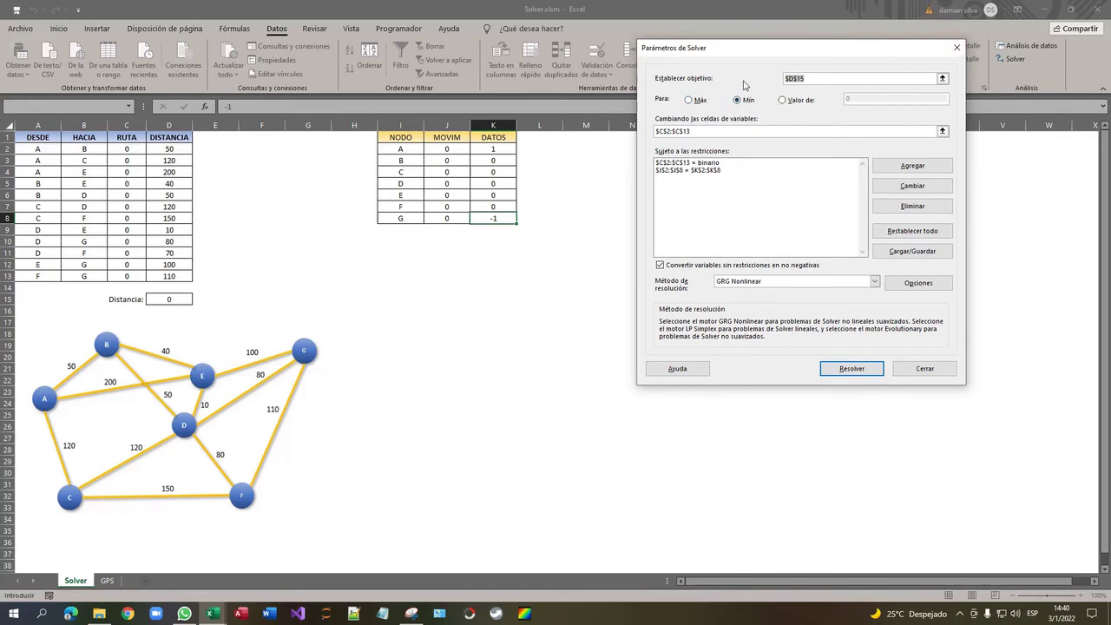
{"action": "left_click", "coordinate": [953, 54]}
Step: Highlight the ByChange argument's D20 reference in the first SolverOk statement, and select the RUTA cells D20:D31 on the GPS sheet
{"action": "key", "text": "alt+F11"}
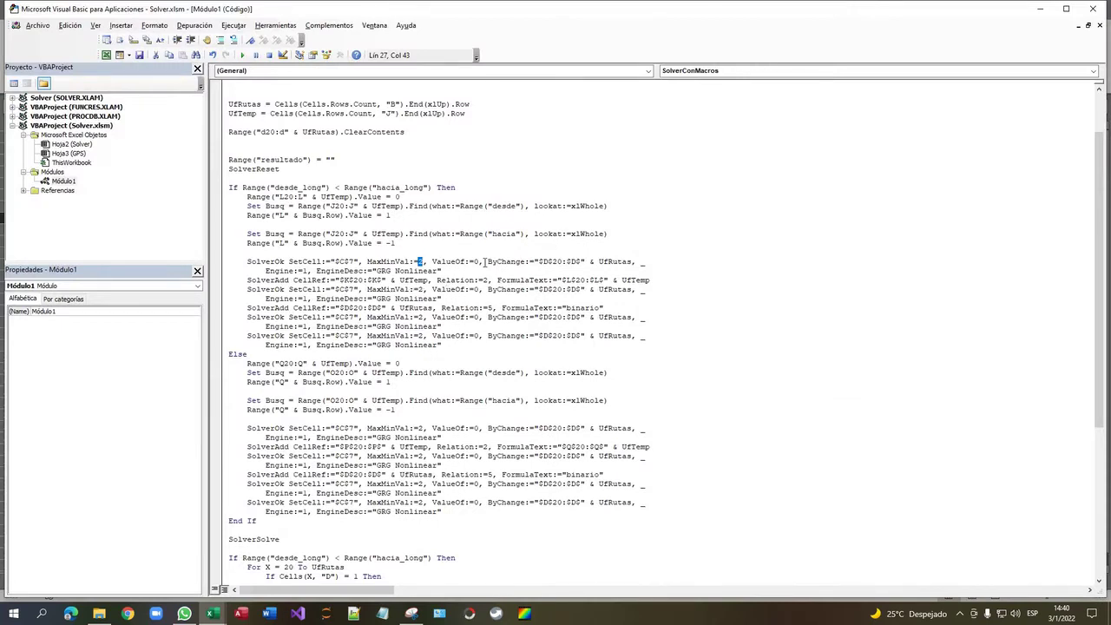
{"action": "left_click_drag", "start_coordinate": [486, 262], "coordinate": [564, 261]}
{"action": "key", "text": "alt+Tab"}
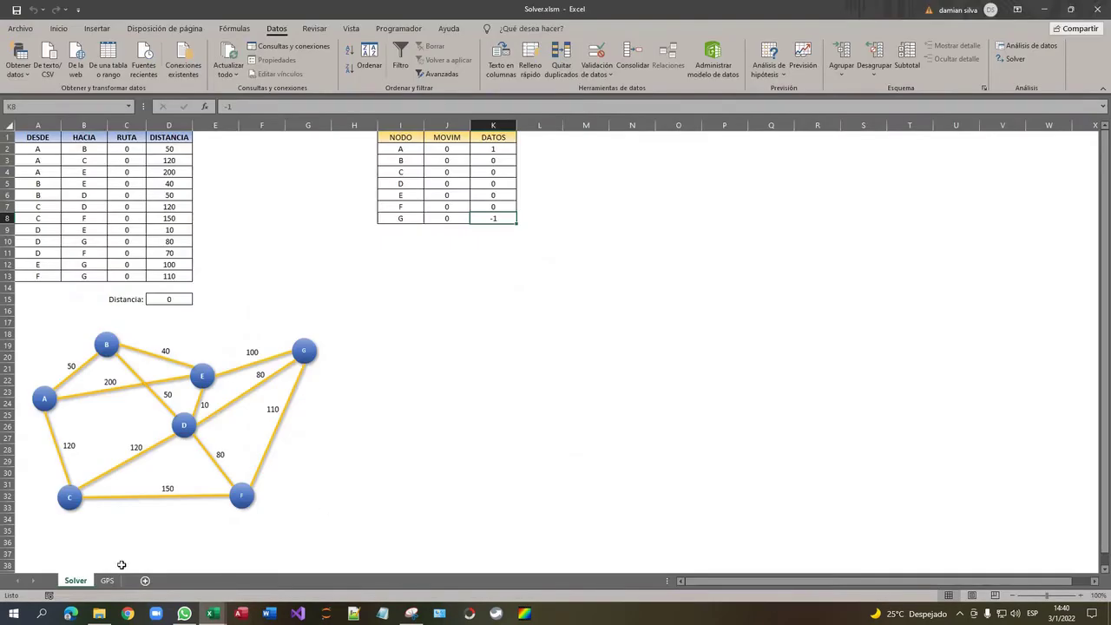
{"action": "left_click", "coordinate": [106, 580]}
{"action": "left_click", "coordinate": [136, 379]}
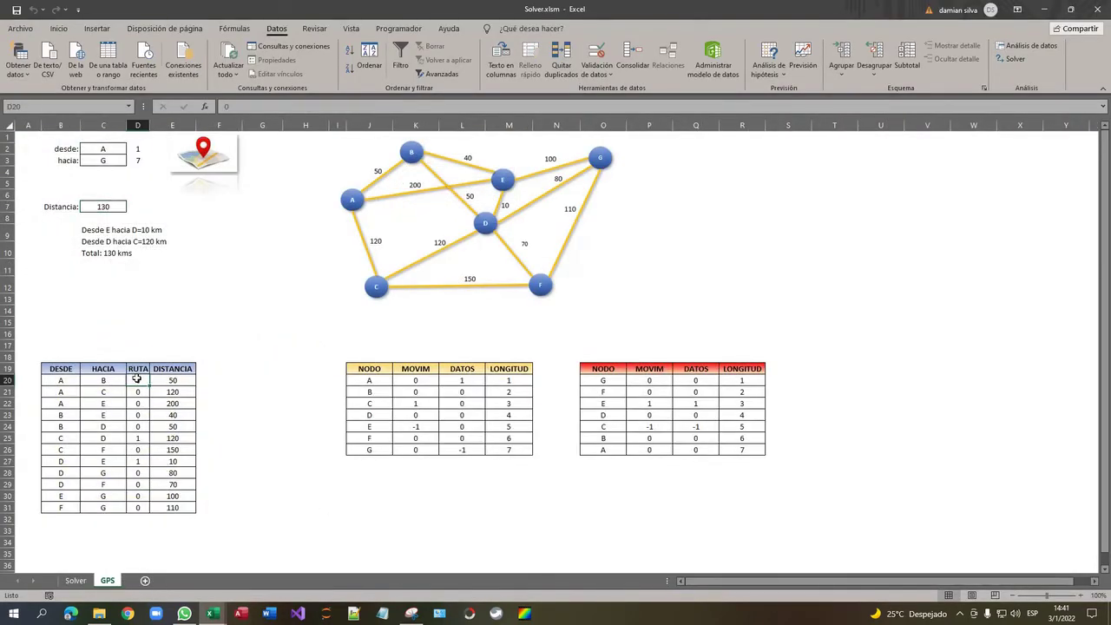
{"action": "left_click_drag", "start_coordinate": [137, 379], "coordinate": [137, 507]}
Step: Highlight UfRutas in the first SolverOk statement's ByChange argument and the line that assigns UfRutas from column B
{"action": "key", "text": "alt+Tab"}
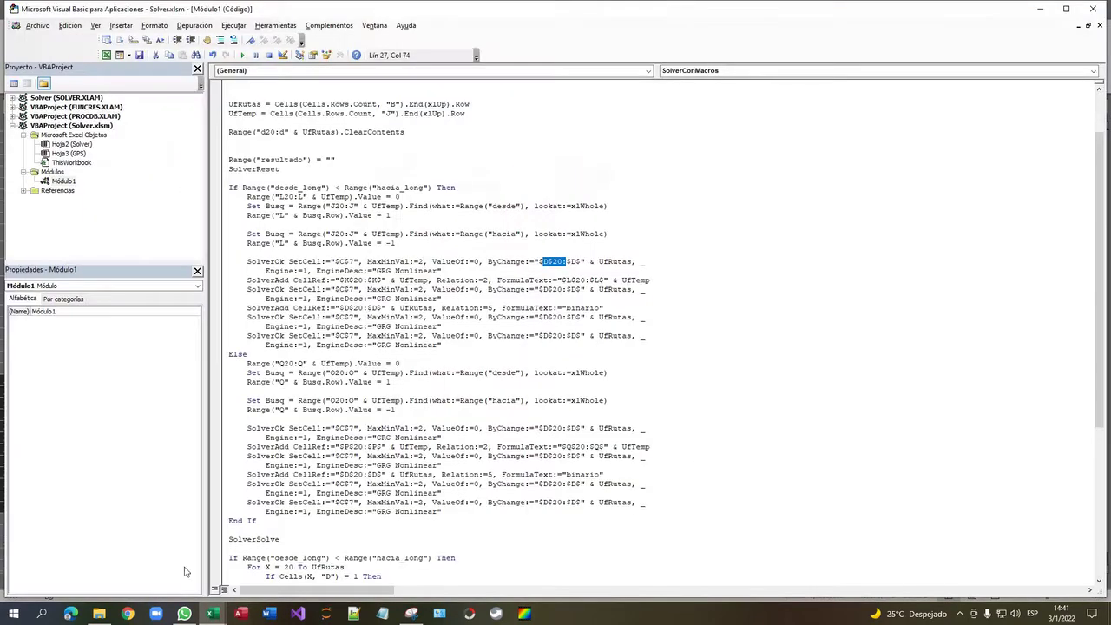
{"action": "left_click_drag", "start_coordinate": [598, 261], "coordinate": [633, 262]}
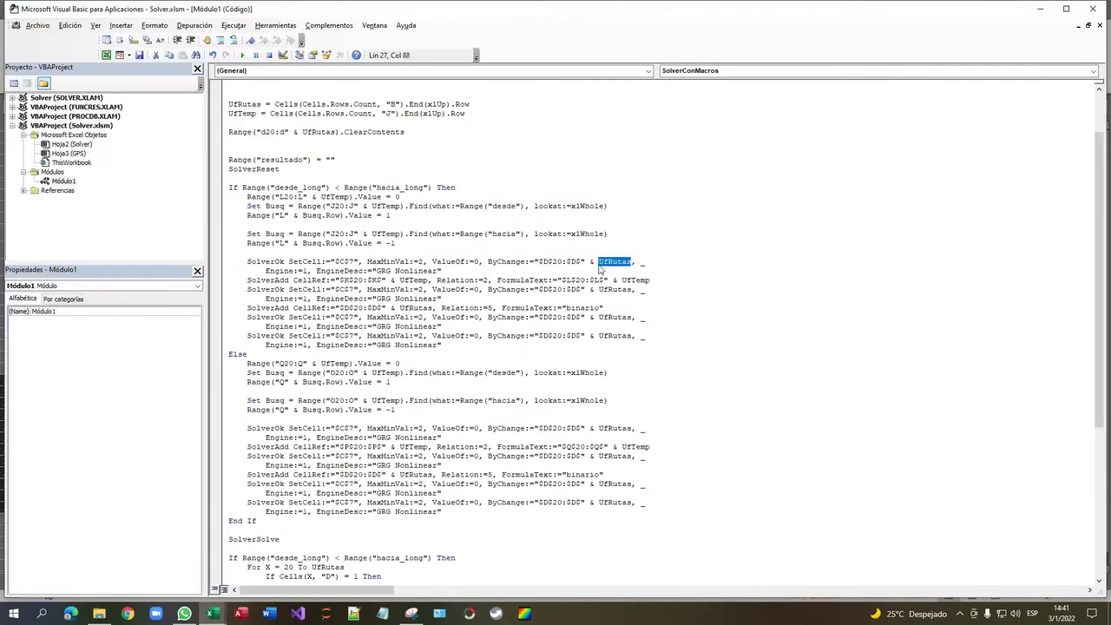
{"action": "left_click", "coordinate": [567, 261]}
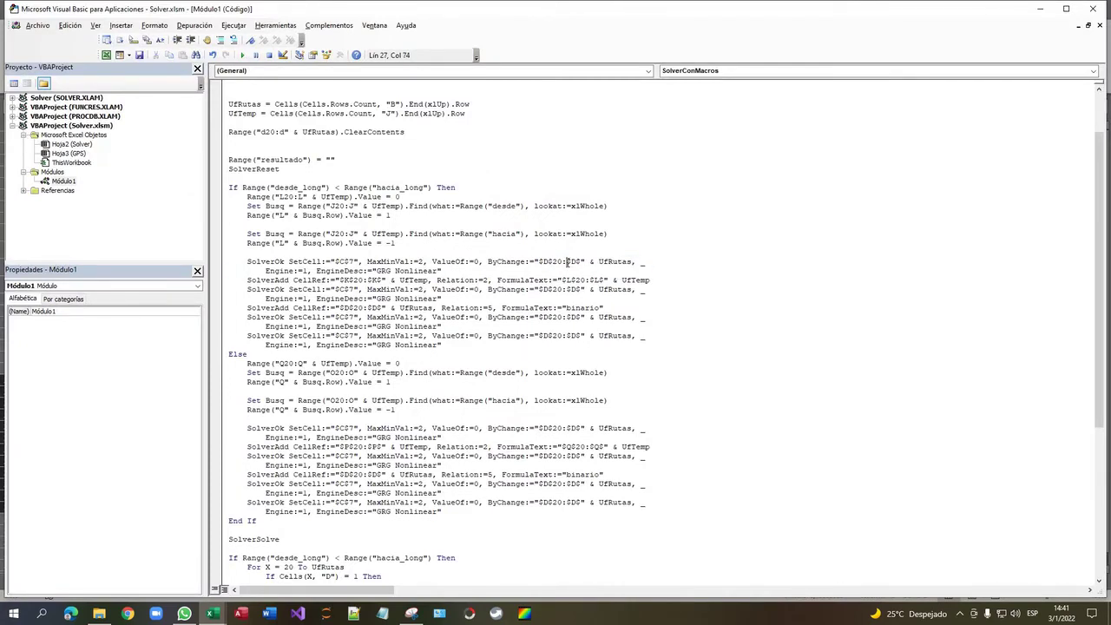
{"action": "left_click", "coordinate": [218, 107]}
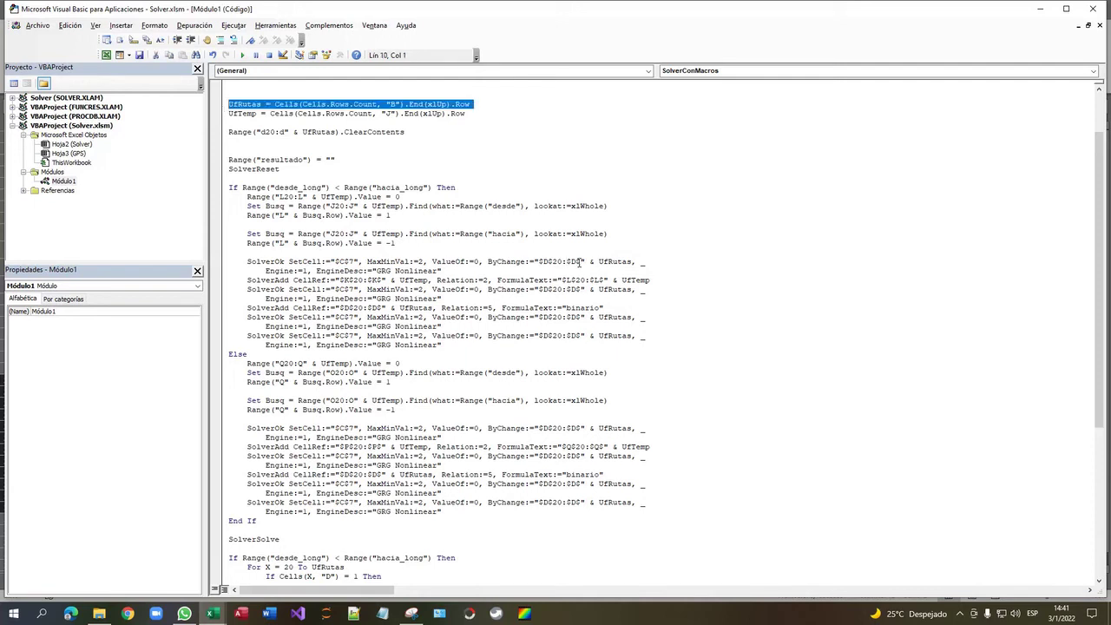
{"action": "left_click", "coordinate": [492, 261]}
{"action": "left_click_drag", "start_coordinate": [538, 261], "coordinate": [632, 263]}
Step: Select the empty rows B32:E55 below the GPS sheet's route table, and return to its first DESDE cell, B20
{"action": "key", "text": "alt+F11"}
{"action": "left_click_drag", "start_coordinate": [59, 519], "coordinate": [185, 515]}
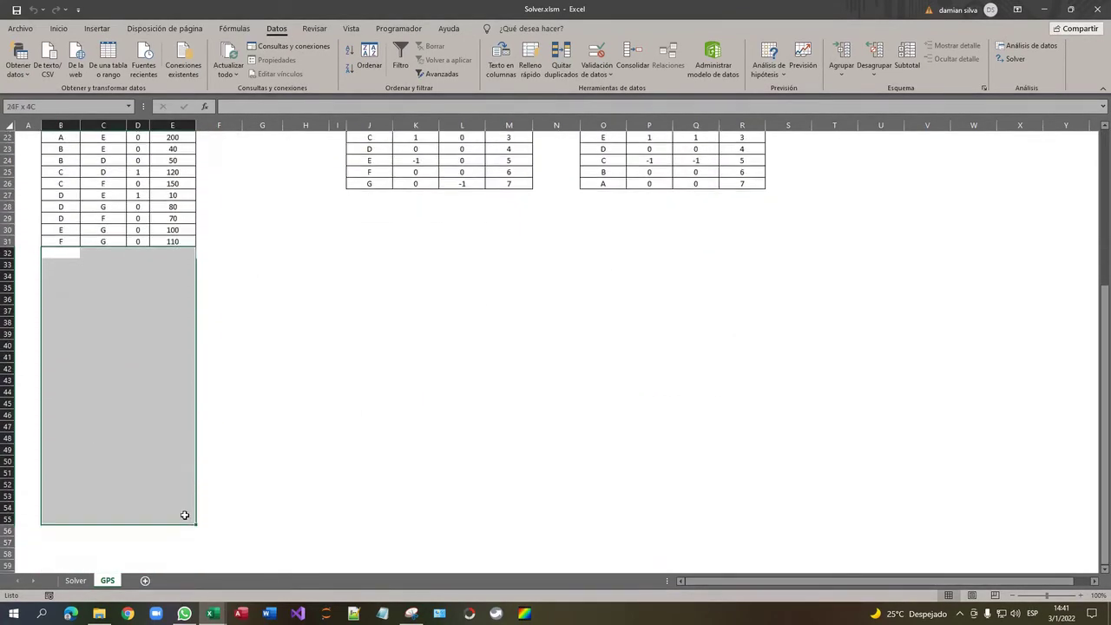
{"action": "left_click", "coordinate": [47, 519]}
{"action": "left_click", "coordinate": [43, 393]}
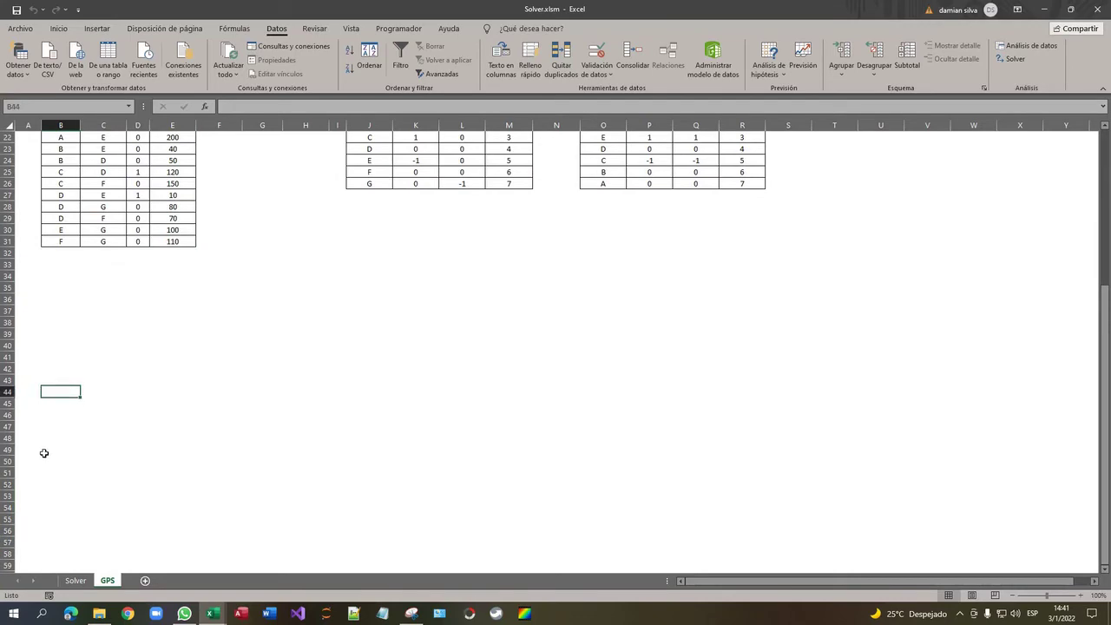
{"action": "scroll", "coordinate": [44, 443], "scroll_direction": "up", "scroll_amount": 6}
{"action": "left_click", "coordinate": [67, 351]}
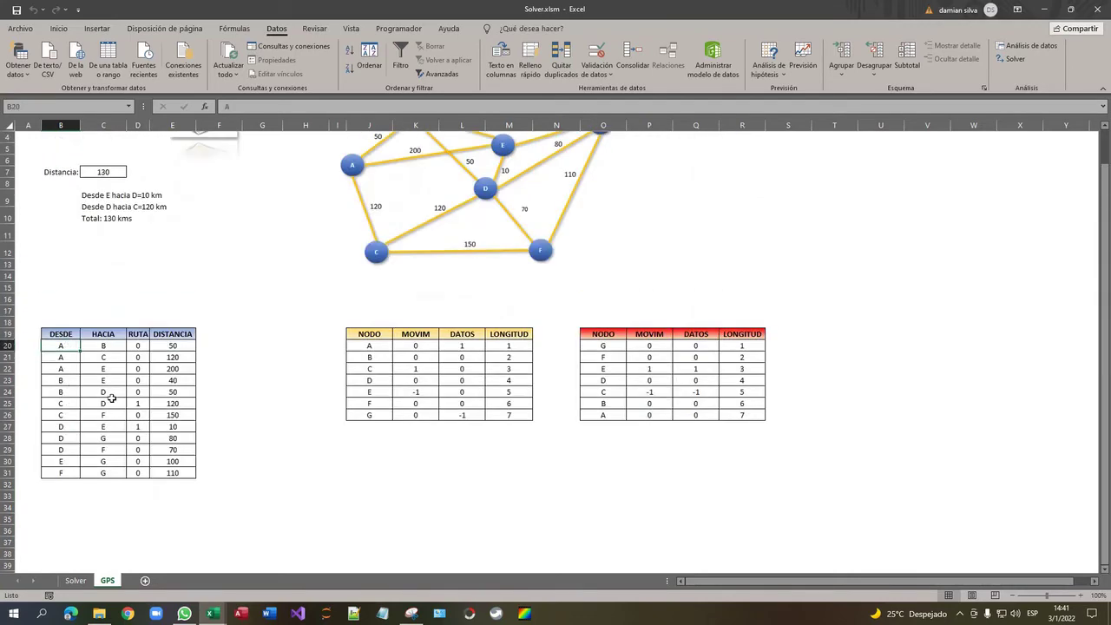
Step: Highlight the If branch's SolverOk and SolverAdd block, the Else keyword, and Range("Q20:Q" in the Else branch's first statement
{"action": "key", "text": "alt+F11"}
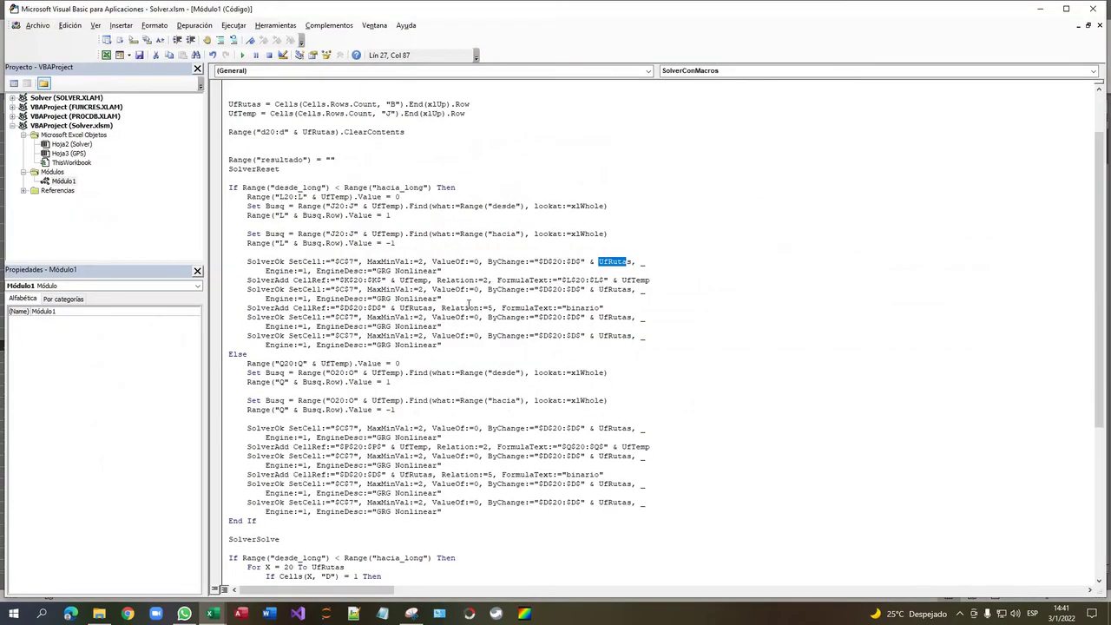
{"action": "left_click", "coordinate": [470, 308]}
{"action": "left_click_drag", "start_coordinate": [248, 261], "coordinate": [397, 345]}
{"action": "left_click_drag", "start_coordinate": [251, 354], "coordinate": [228, 353]}
{"action": "left_click_drag", "start_coordinate": [248, 363], "coordinate": [306, 364]}
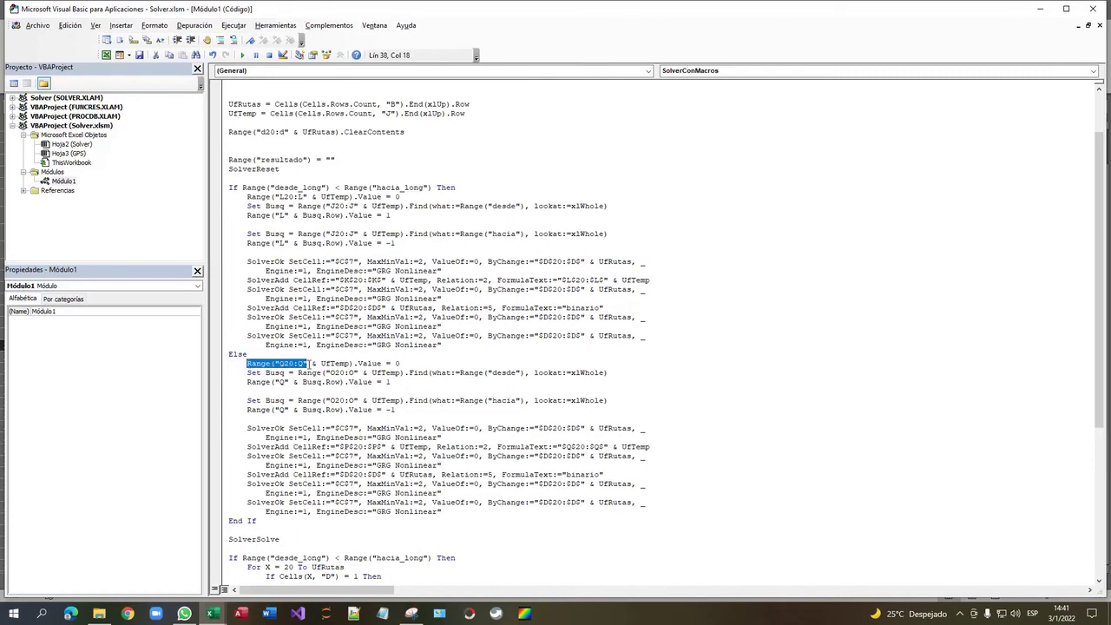
Step: Compare the DATOS columns of the two GPS node tables by selecting Q20:Q26, L19:L26 and Q19:Q26
{"action": "key", "text": "alt+F11"}
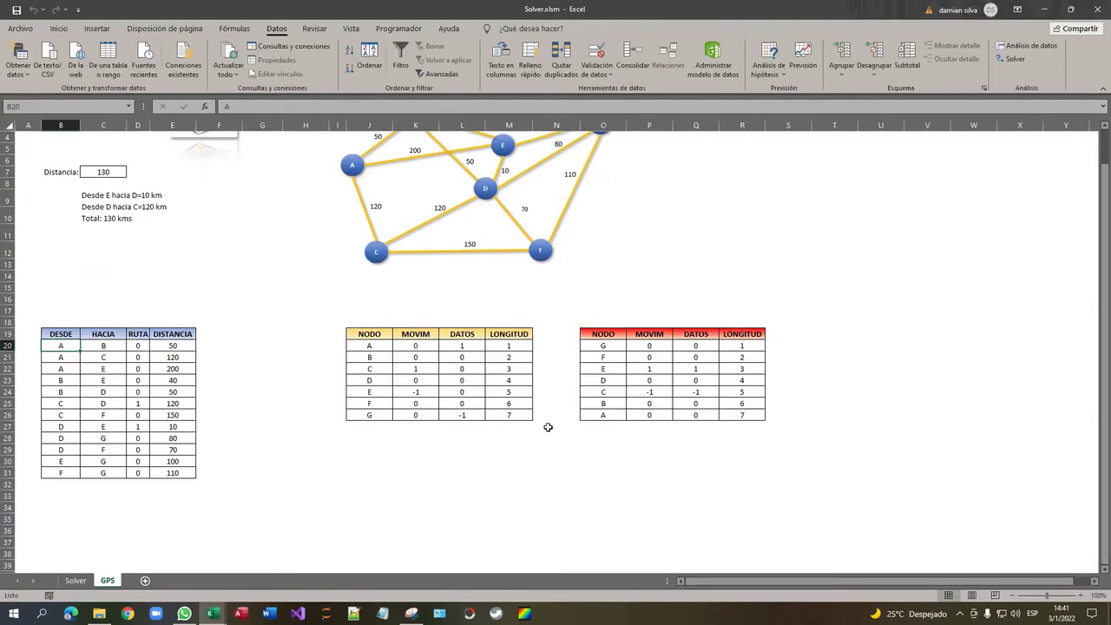
{"action": "left_click_drag", "start_coordinate": [697, 346], "coordinate": [696, 415]}
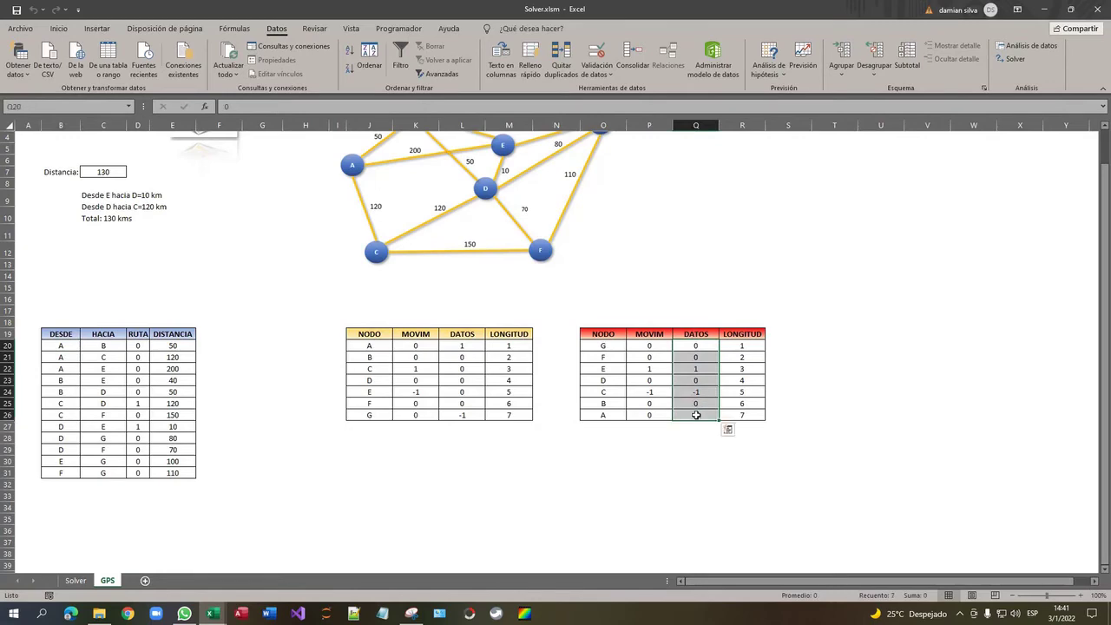
{"action": "left_click_drag", "start_coordinate": [462, 337], "coordinate": [466, 415]}
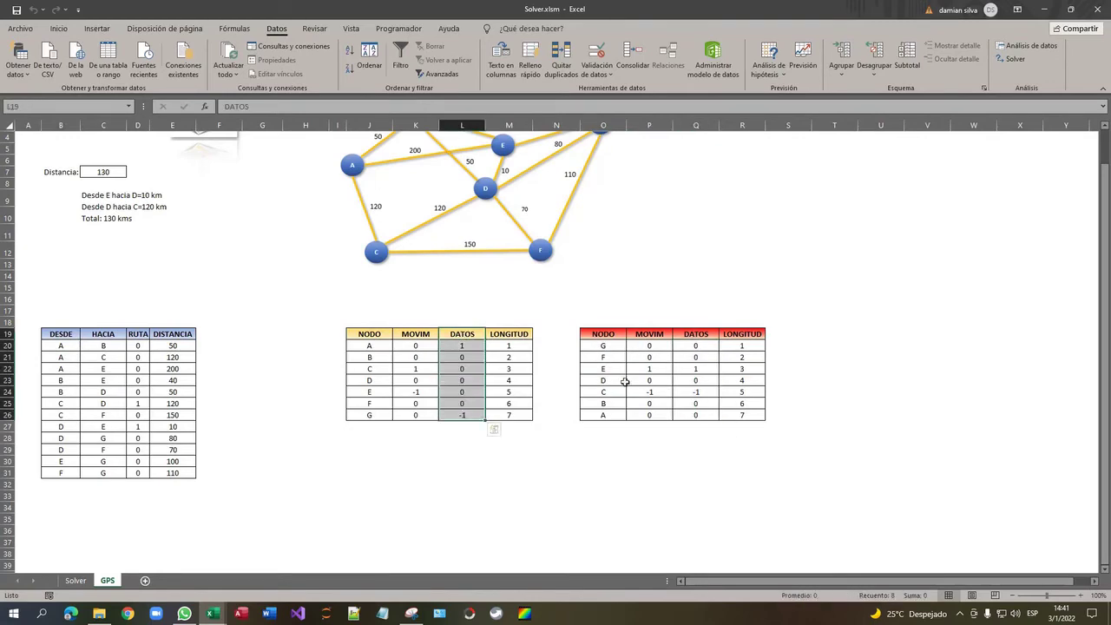
{"action": "left_click_drag", "start_coordinate": [696, 335], "coordinate": [696, 415]}
Step: Highlight the SolverOk and SolverAdd statements in the macro's Else branch
{"action": "key", "text": "alt+F11"}
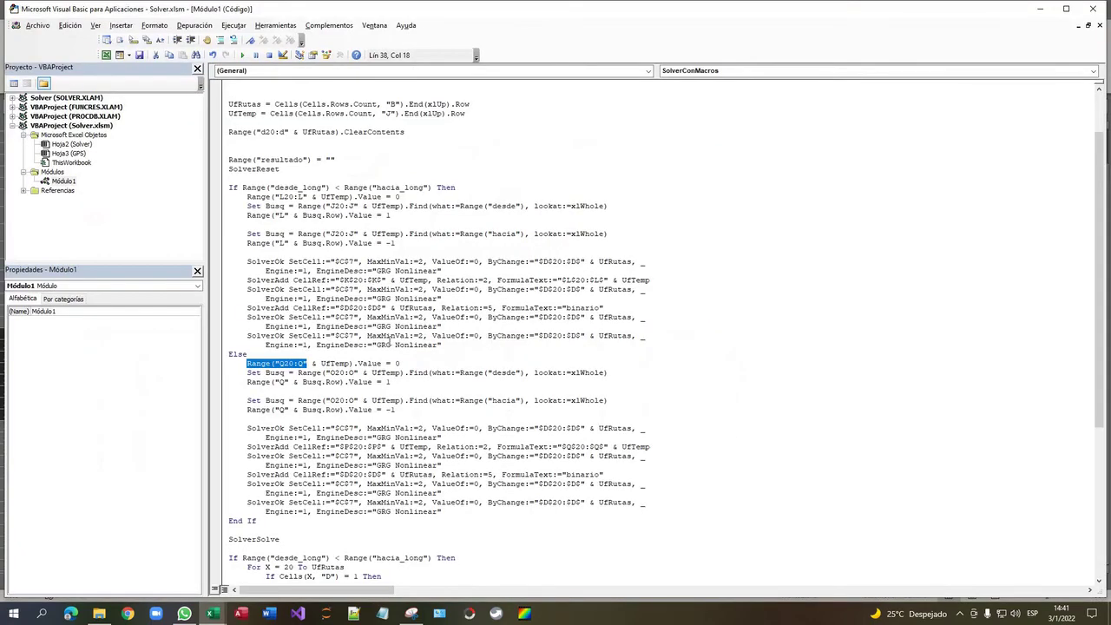
{"action": "left_click", "coordinate": [330, 419]}
{"action": "scroll", "coordinate": [332, 423], "scroll_direction": "down", "scroll_amount": 2}
{"action": "left_click_drag", "start_coordinate": [247, 356], "coordinate": [488, 452]}
{"action": "left_click", "coordinate": [402, 418]}
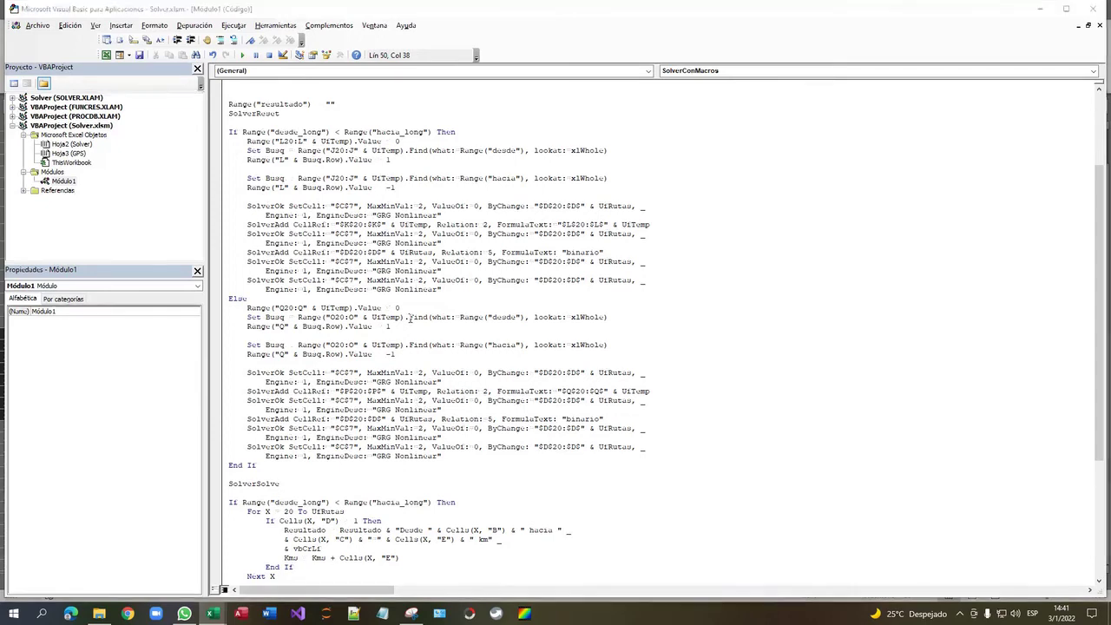
Step: Select the red node table's data O20:R26, the yellow node table's data J20:M26, and the DISTANCIA header on the GPS sheet
{"action": "key", "text": "alt+F11"}
{"action": "left_click_drag", "start_coordinate": [608, 346], "coordinate": [743, 417]}
{"action": "left_click_drag", "start_coordinate": [368, 345], "coordinate": [515, 415]}
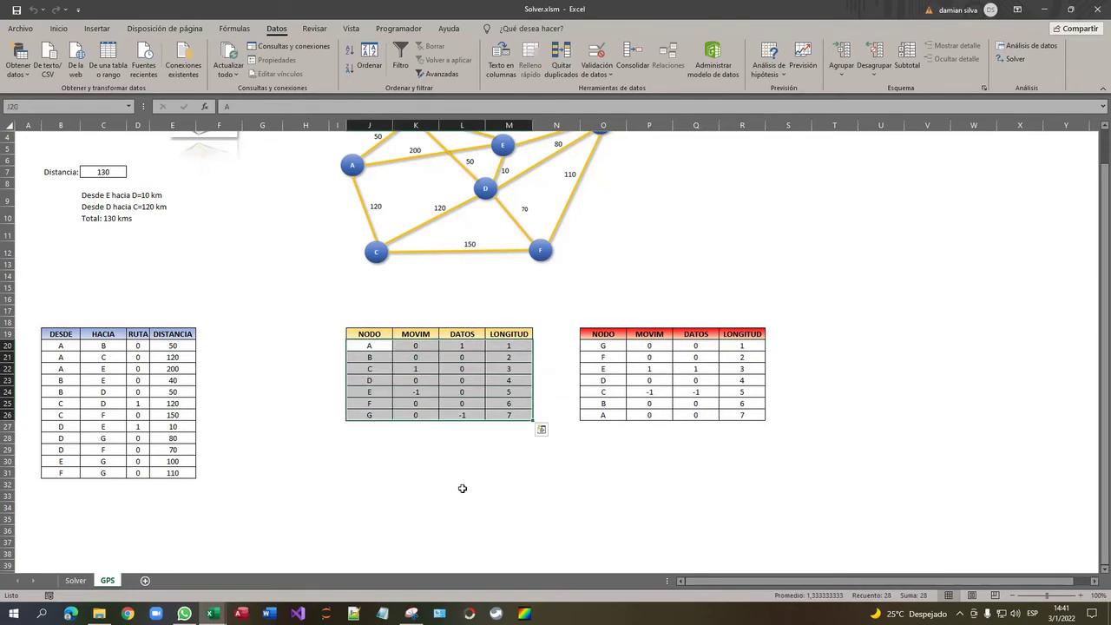
{"action": "left_click", "coordinate": [171, 390]}
{"action": "left_click", "coordinate": [174, 334]}
{"action": "scroll", "coordinate": [174, 335], "scroll_direction": "up", "scroll_amount": 1}
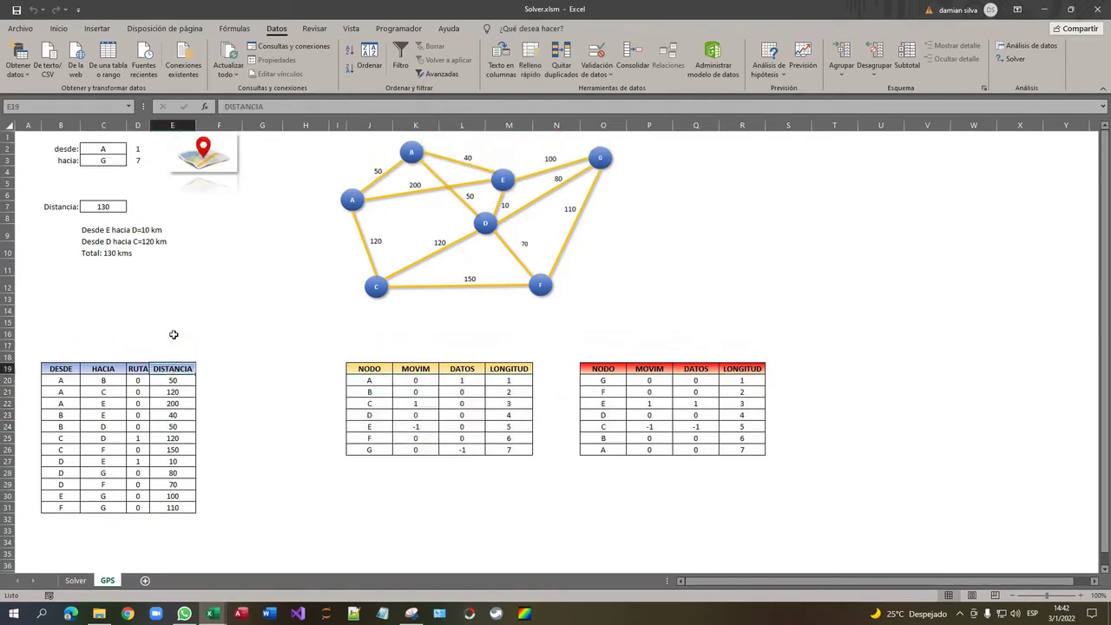
Step: Review the macro around SolverReset and highlight the full If/Else block down to End If
{"action": "key", "text": "alt+F11"}
{"action": "scroll", "coordinate": [329, 356], "scroll_direction": "down", "scroll_amount": 3}
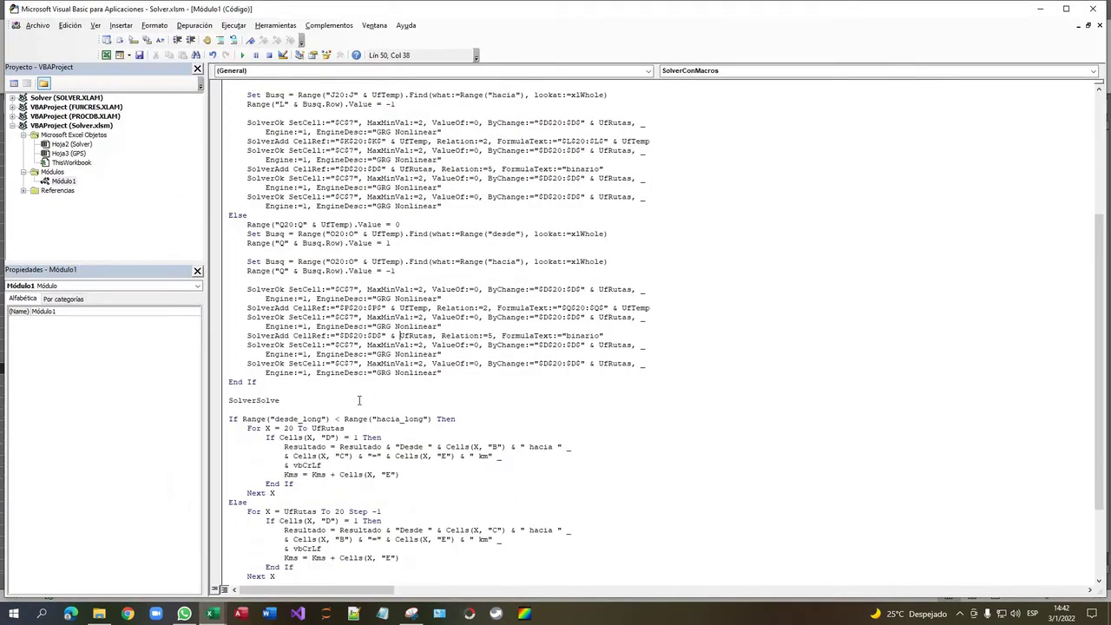
{"action": "scroll", "coordinate": [356, 401], "scroll_direction": "up", "scroll_amount": 4}
{"action": "scroll", "coordinate": [354, 400], "scroll_direction": "up", "scroll_amount": 1}
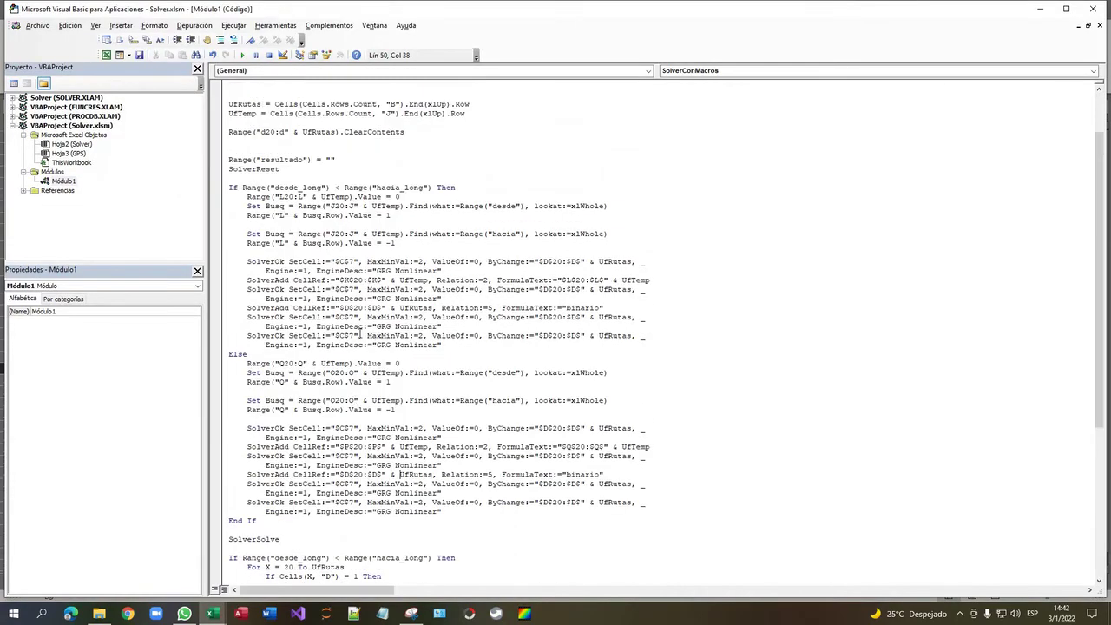
{"action": "left_click", "coordinate": [281, 169]}
{"action": "scroll", "coordinate": [388, 182], "scroll_direction": "up", "scroll_amount": 3}
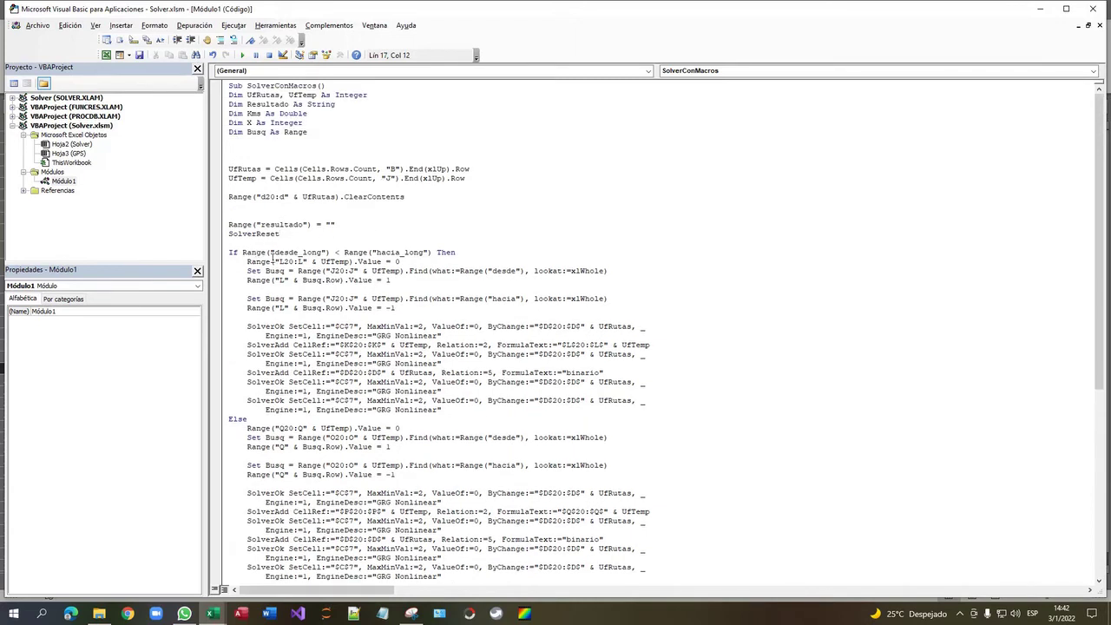
{"action": "left_click_drag", "start_coordinate": [232, 253], "coordinate": [471, 526]}
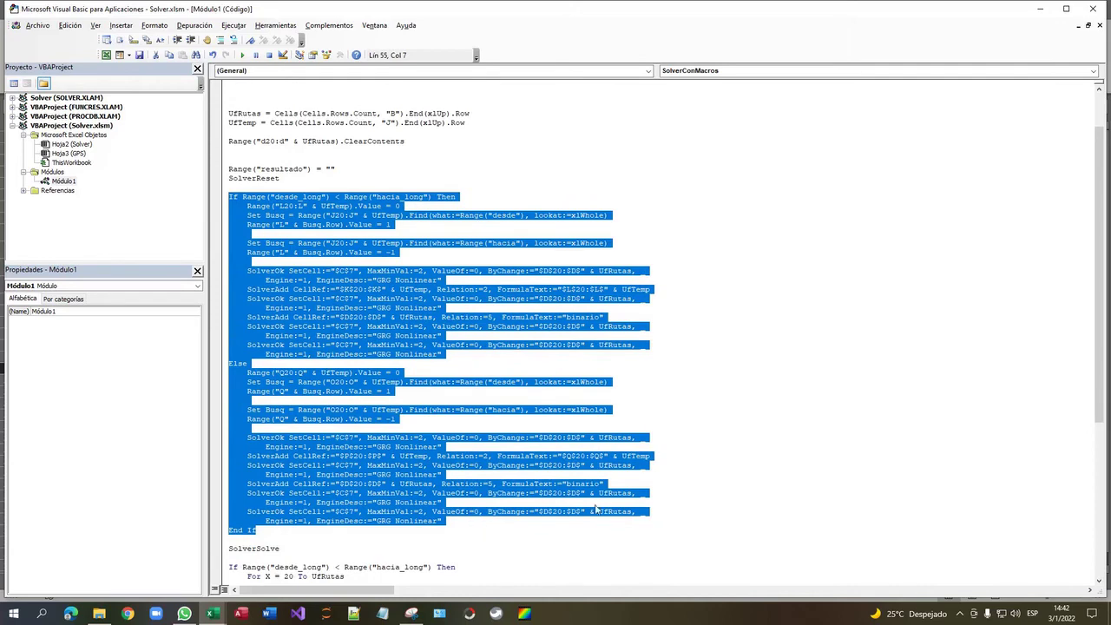
{"action": "left_click", "coordinate": [476, 302]}
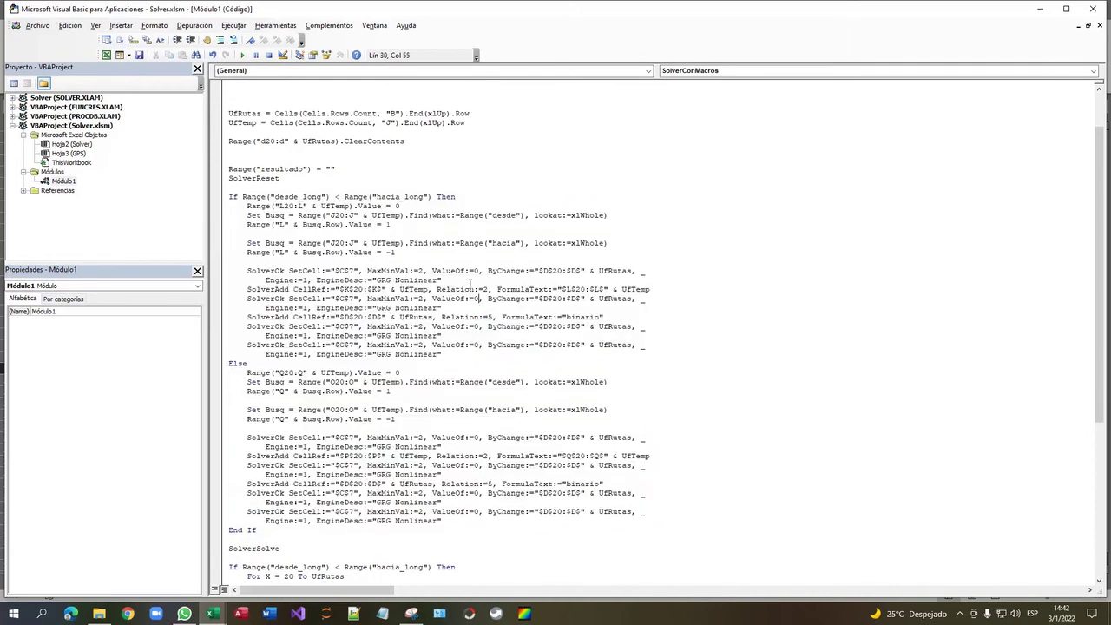
Step: Highlight the SolverReset statement and insert a blank line between Range("resultado") = "" and SolverReset
{"action": "left_click_drag", "start_coordinate": [228, 178], "coordinate": [290, 180]}
{"action": "left_click", "coordinate": [227, 180]}
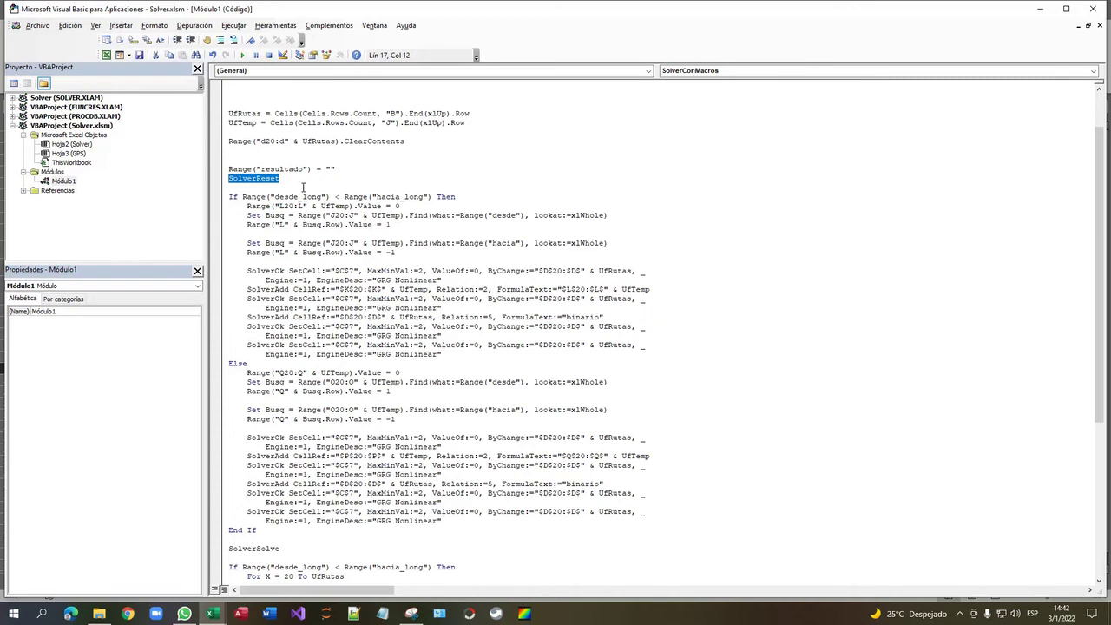
{"action": "left_click_drag", "start_coordinate": [279, 179], "coordinate": [232, 179]}
{"action": "left_click", "coordinate": [361, 173]}
{"action": "key", "text": "Return"}
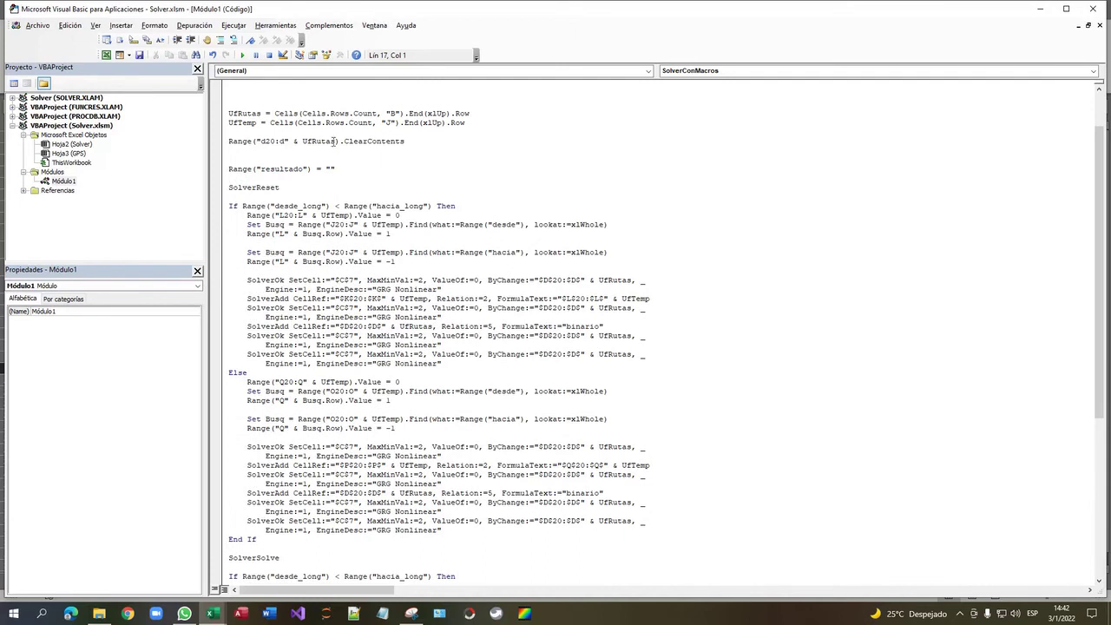
Step: Highlight the separated SolverReset statement, followed by the whole If/Else block that sets the Solver parameters
{"action": "left_click_drag", "start_coordinate": [279, 187], "coordinate": [228, 188]}
{"action": "scroll", "coordinate": [316, 244], "scroll_direction": "down", "scroll_amount": 2}
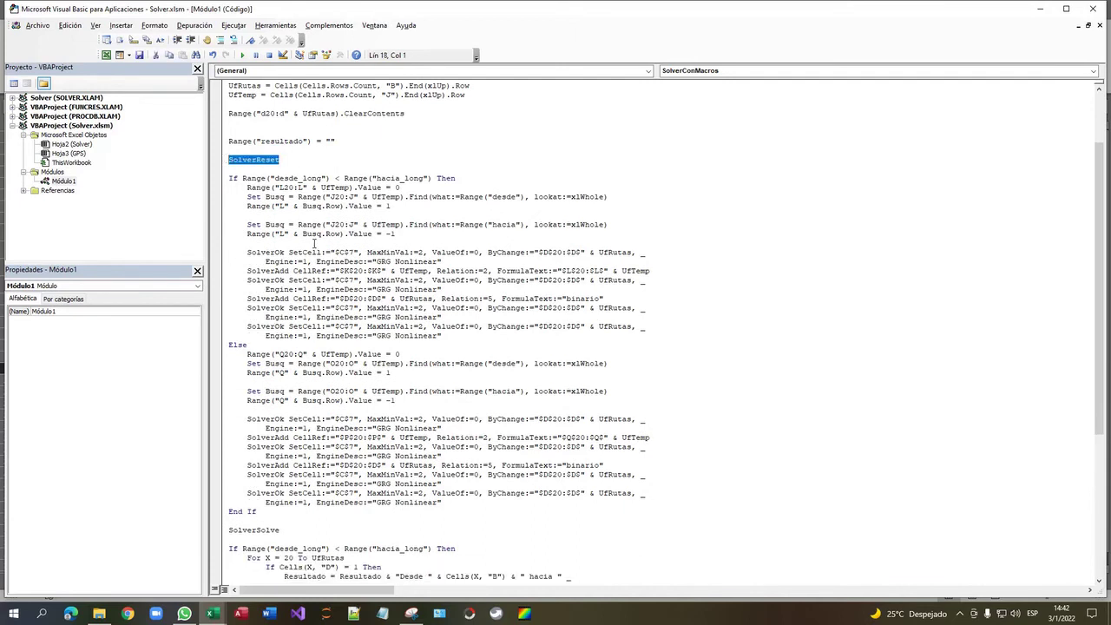
{"action": "left_click", "coordinate": [261, 132]}
{"action": "left_click_drag", "start_coordinate": [229, 132], "coordinate": [313, 135]}
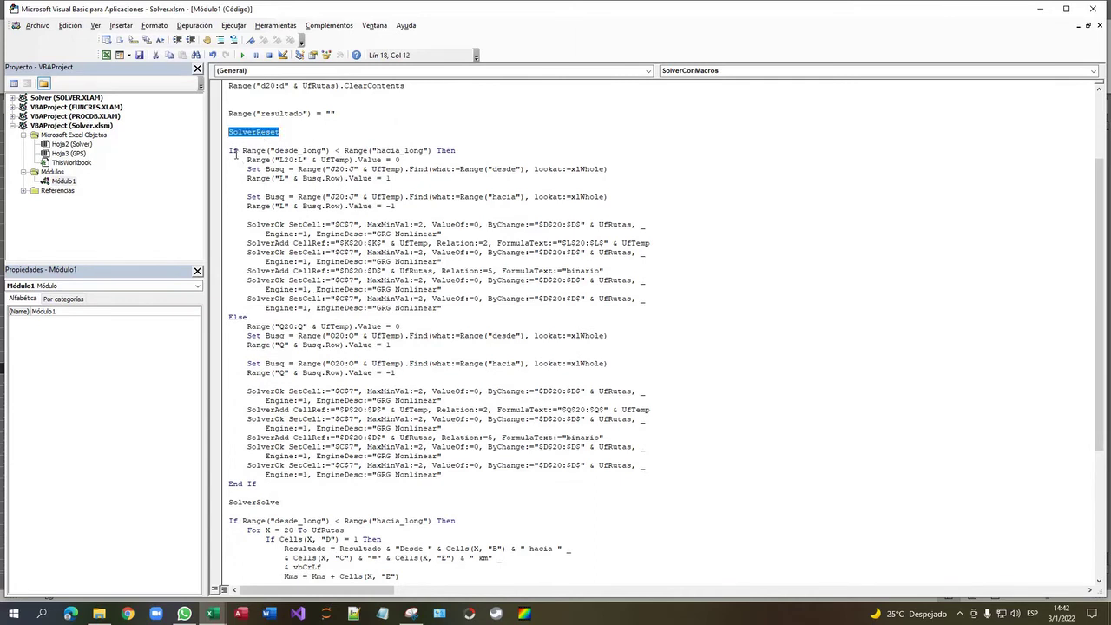
{"action": "left_click_drag", "start_coordinate": [232, 150], "coordinate": [403, 480]}
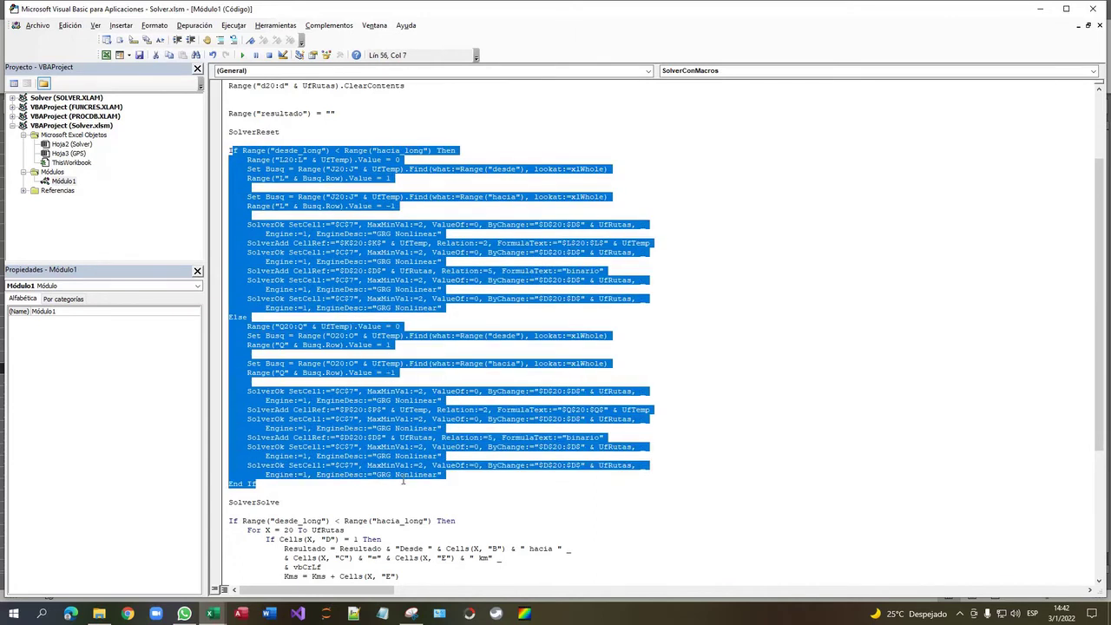
Step: Highlight the whole If/Else Solver block and the GRG Nonlinear engine text in the last two SolverOk statements of the Else branch
{"action": "left_click", "coordinate": [251, 171]}
{"action": "left_click_drag", "start_coordinate": [228, 150], "coordinate": [379, 482]}
{"action": "scroll", "coordinate": [383, 476], "scroll_direction": "down", "scroll_amount": 3}
{"action": "left_click", "coordinate": [374, 404]}
{"action": "left_click", "coordinate": [337, 390]}
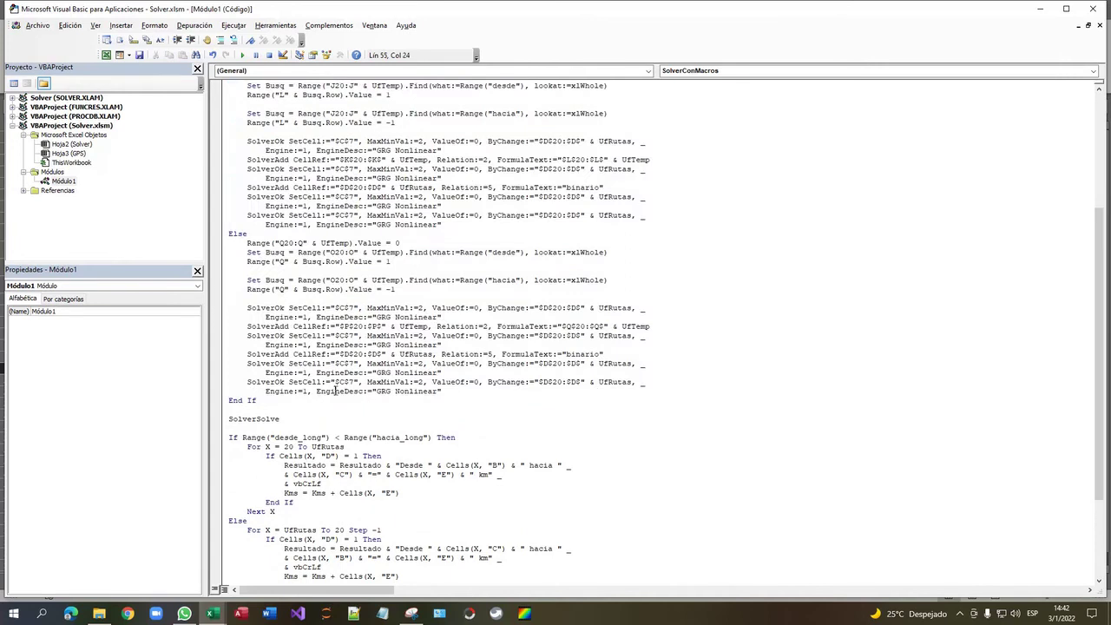
{"action": "left_click_drag", "start_coordinate": [377, 372], "coordinate": [432, 373]}
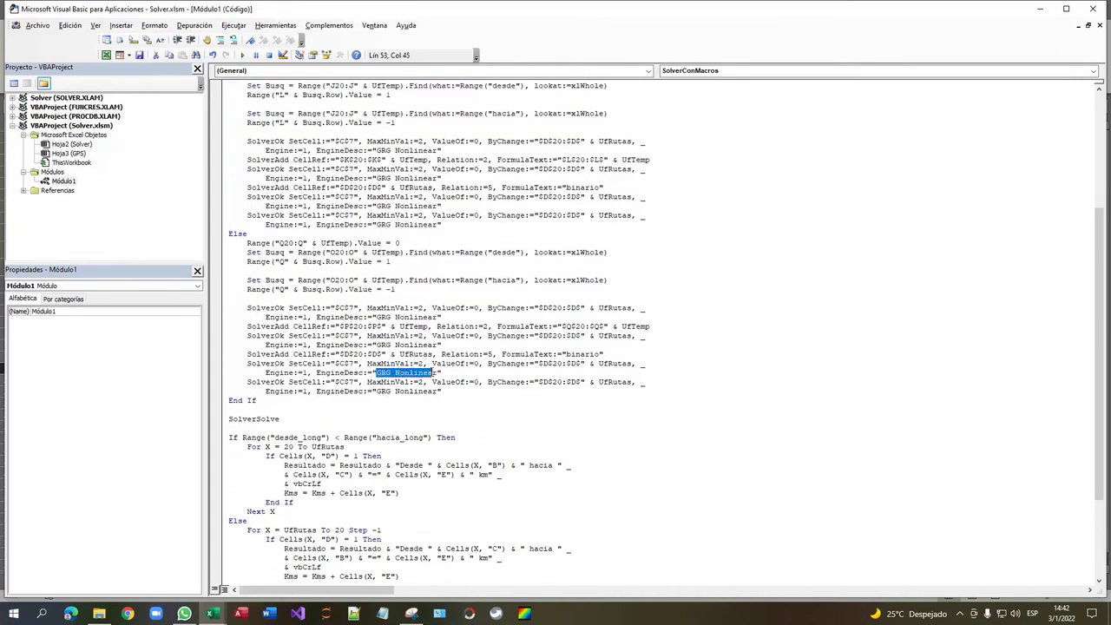
{"action": "left_click", "coordinate": [380, 372]}
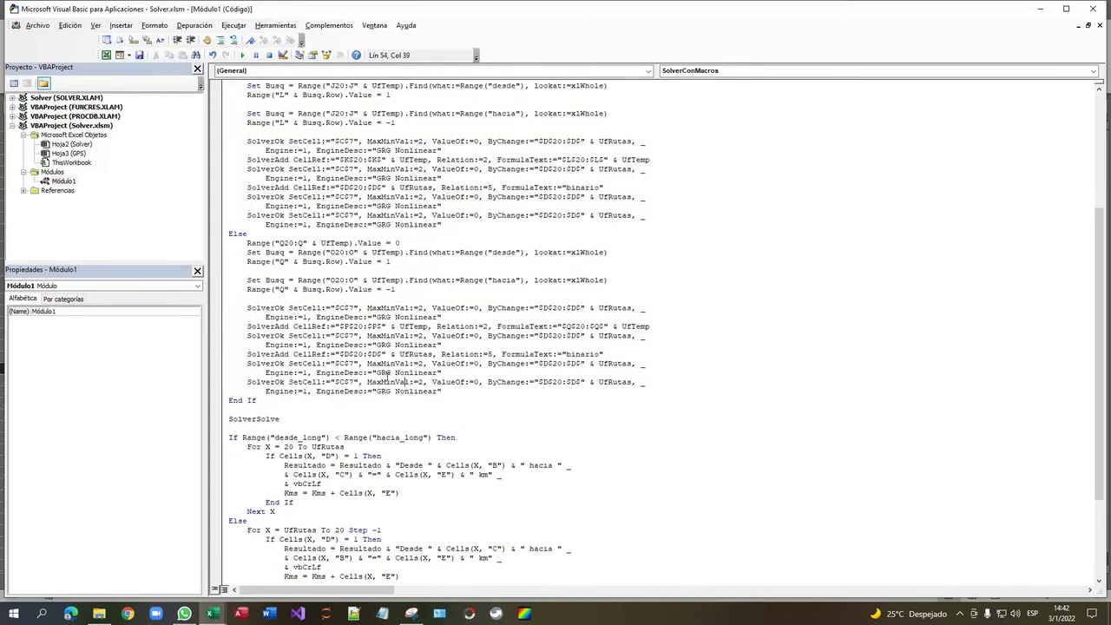
{"action": "left_click_drag", "start_coordinate": [380, 373], "coordinate": [438, 372]}
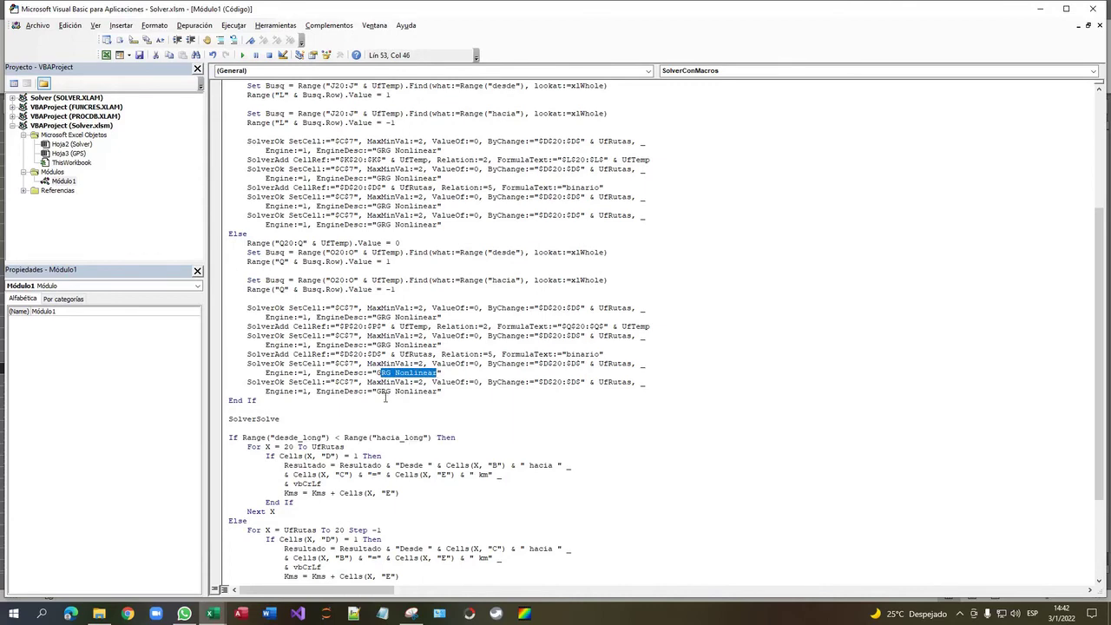
{"action": "left_click_drag", "start_coordinate": [376, 392], "coordinate": [431, 391]}
Step: Switch to the Solver sheet in Excel, check the solving method choices in the Solver parameters, keep GRG Nonlinear, and close the dialog
{"action": "key", "text": "alt+F11"}
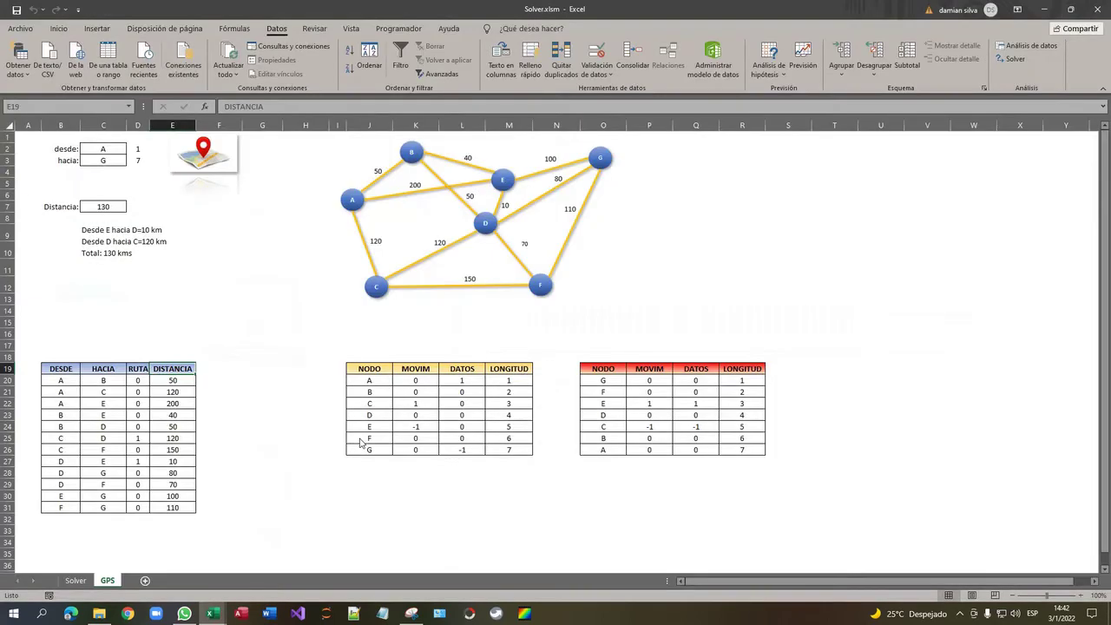
{"action": "left_click", "coordinate": [77, 580]}
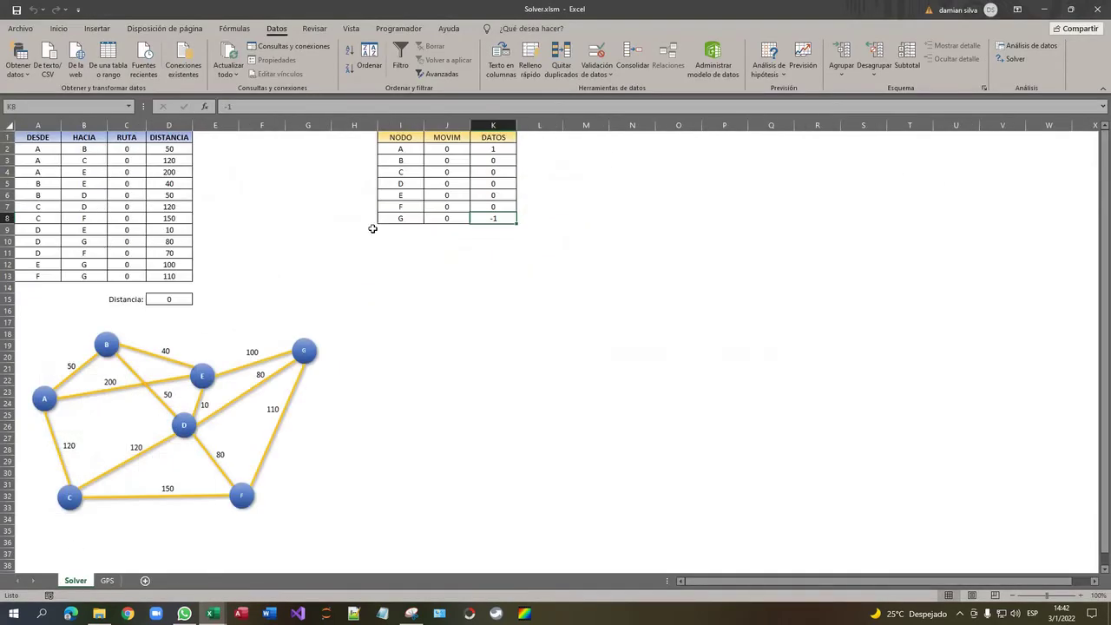
{"action": "key", "text": "ctrl+Home"}
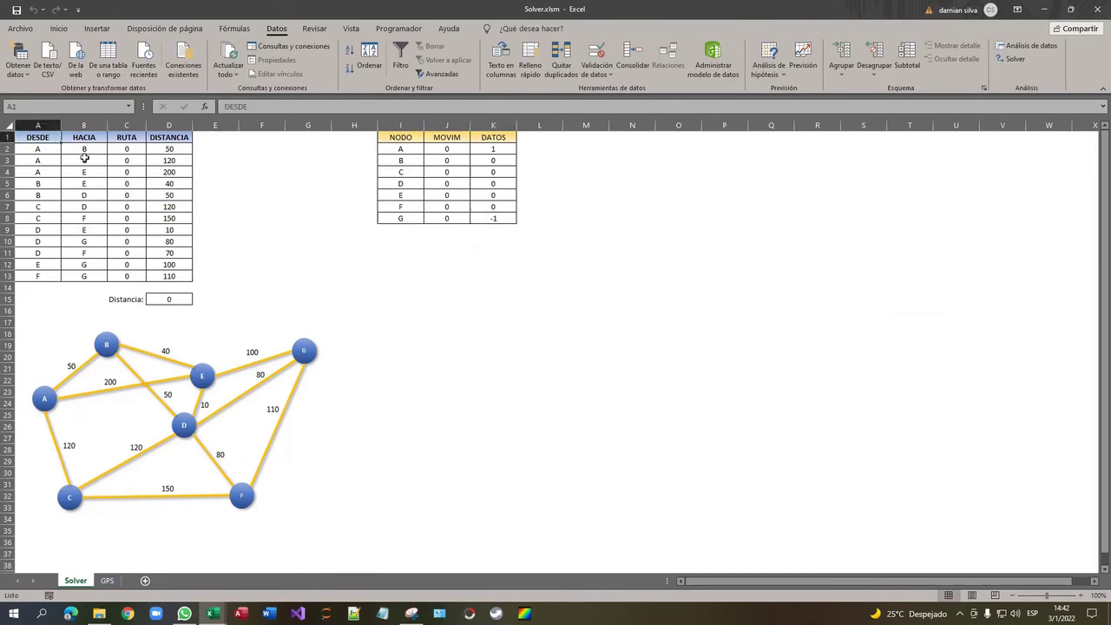
{"action": "left_click", "coordinate": [1012, 59]}
{"action": "left_click", "coordinate": [873, 282]}
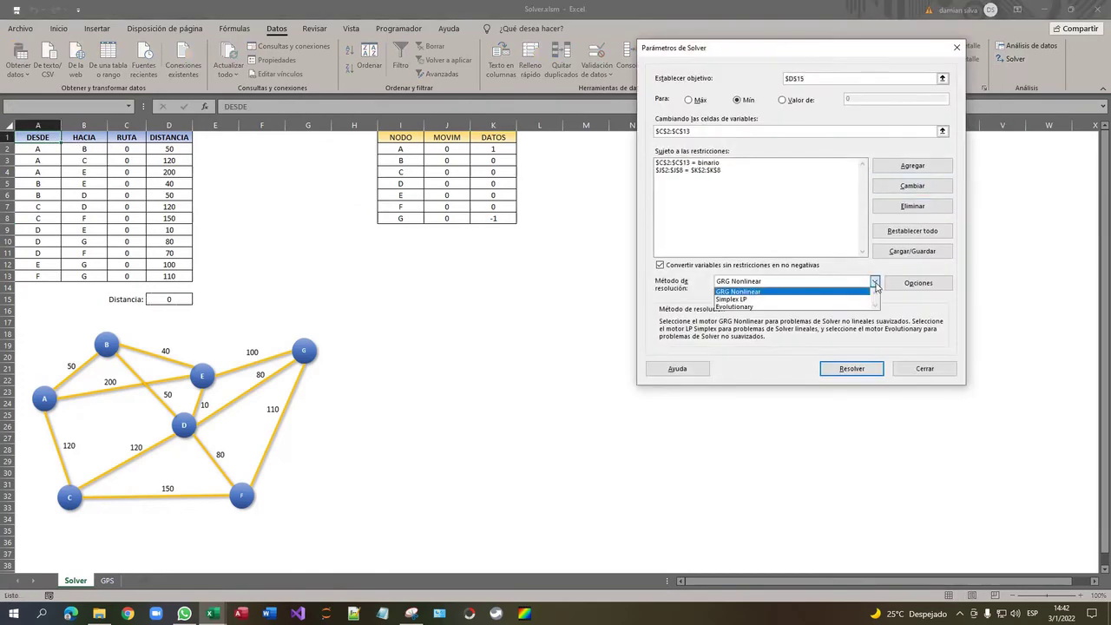
{"action": "left_click", "coordinate": [822, 292]}
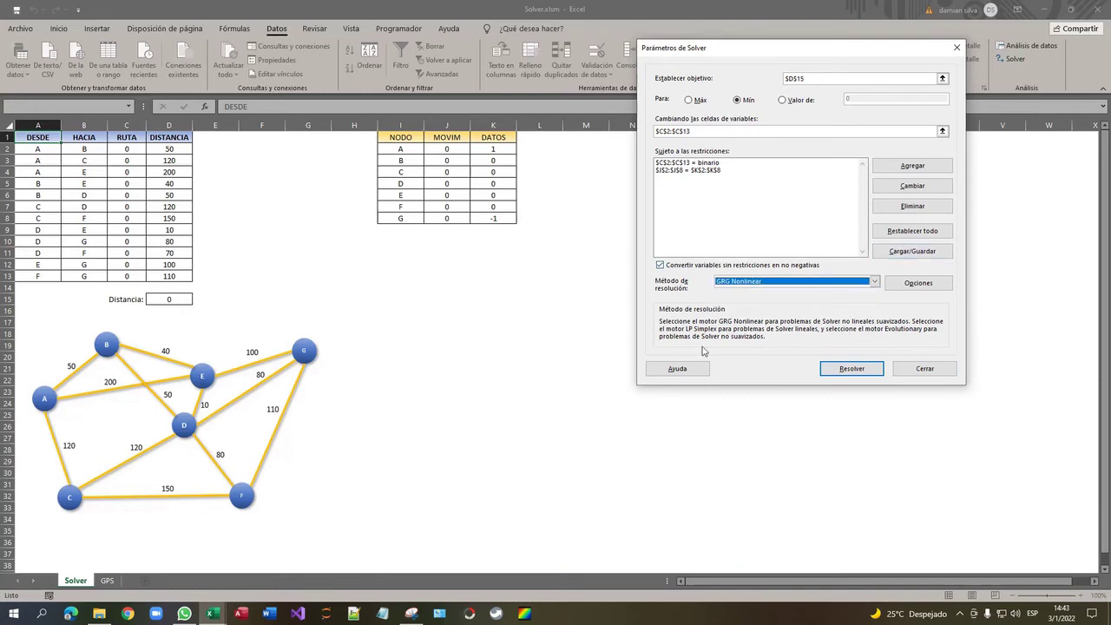
{"action": "left_click", "coordinate": [923, 368]}
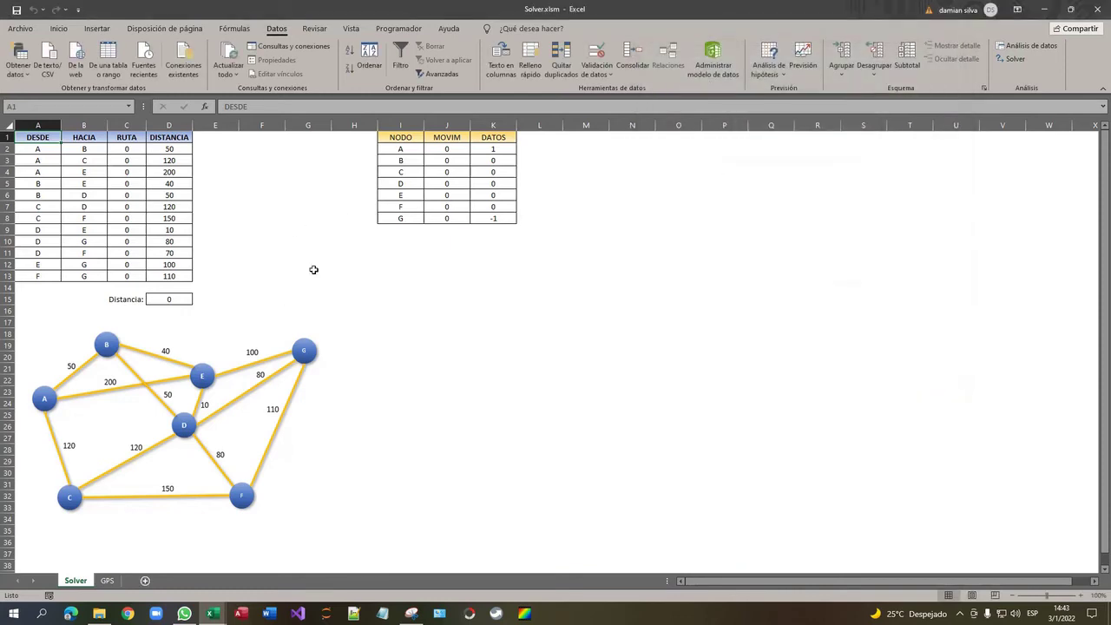
Step: Point out cells across the route table on the Solver sheet and select its DESDE column entries down to A14
{"action": "left_click", "coordinate": [134, 159]}
{"action": "left_click", "coordinate": [153, 221]}
{"action": "left_click", "coordinate": [149, 252]}
{"action": "left_click", "coordinate": [149, 277]}
{"action": "left_click", "coordinate": [89, 262]}
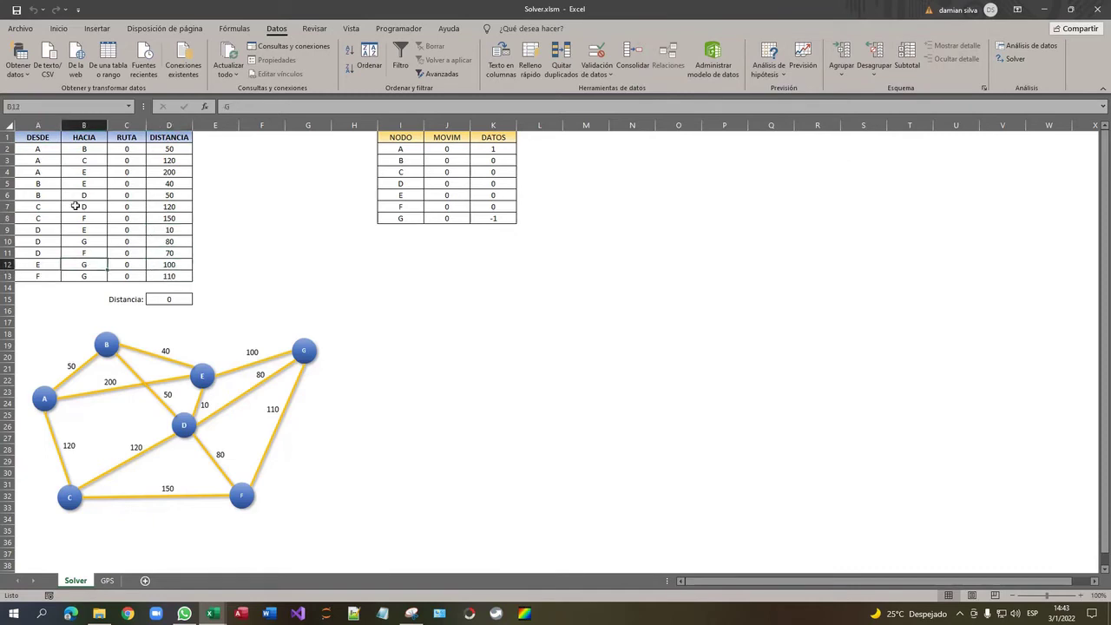
{"action": "left_click", "coordinate": [103, 196]}
{"action": "left_click", "coordinate": [84, 231]}
{"action": "left_click", "coordinate": [70, 265]}
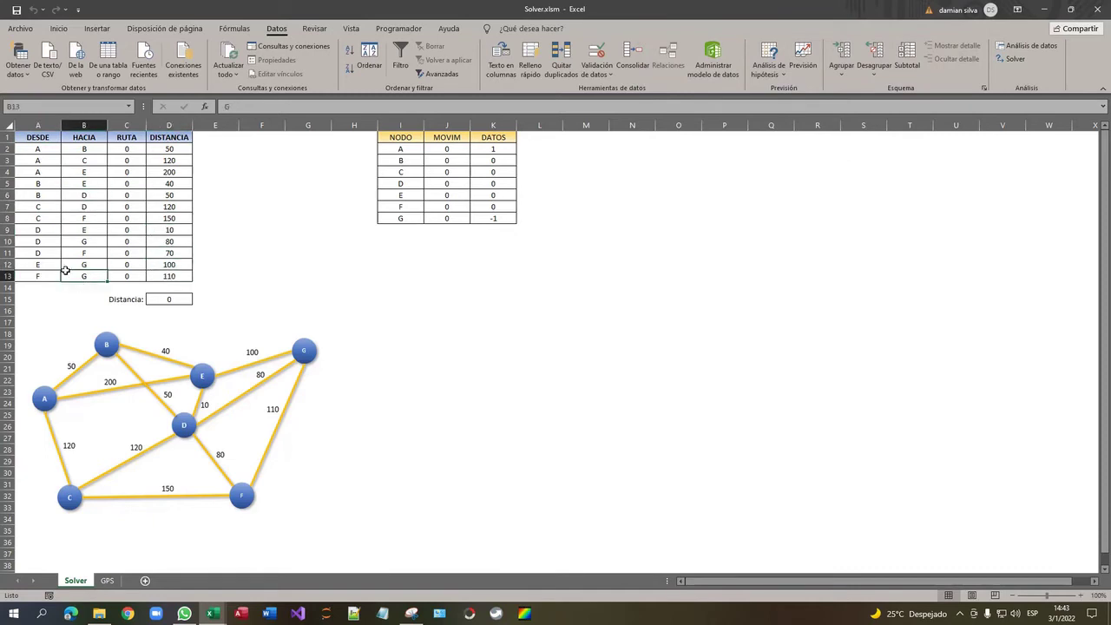
{"action": "left_click_drag", "start_coordinate": [40, 148], "coordinate": [41, 288]}
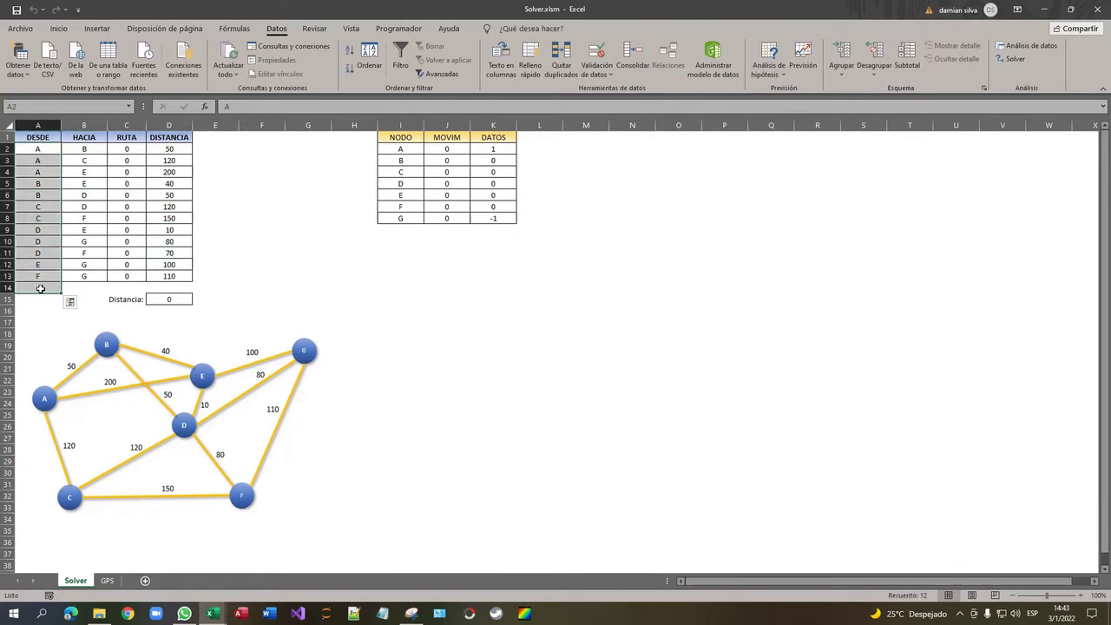
{"action": "left_click", "coordinate": [56, 193]}
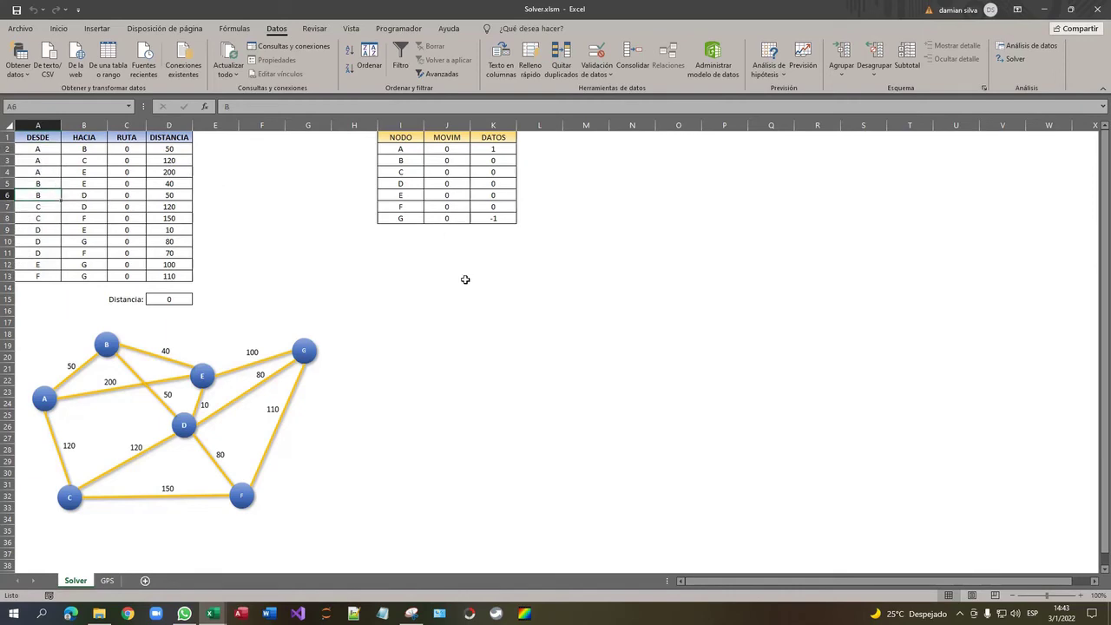
Step: Return to the VBA editor and highlight the SolverSolve statement below the first If/Else block
{"action": "key", "text": "alt+F11"}
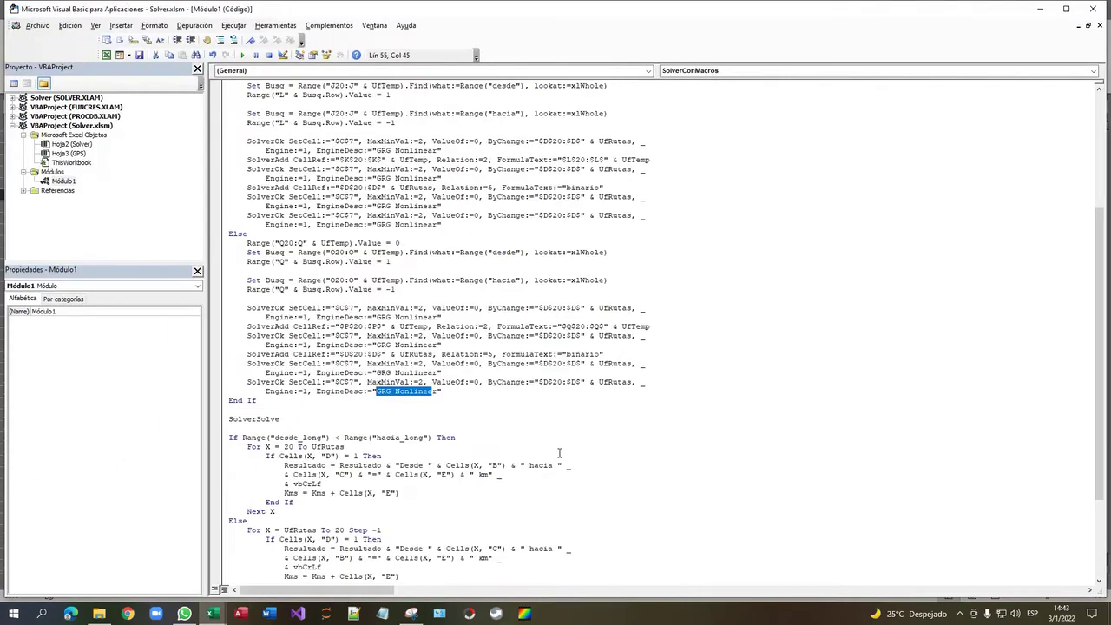
{"action": "scroll", "coordinate": [539, 434], "scroll_direction": "down", "scroll_amount": 4}
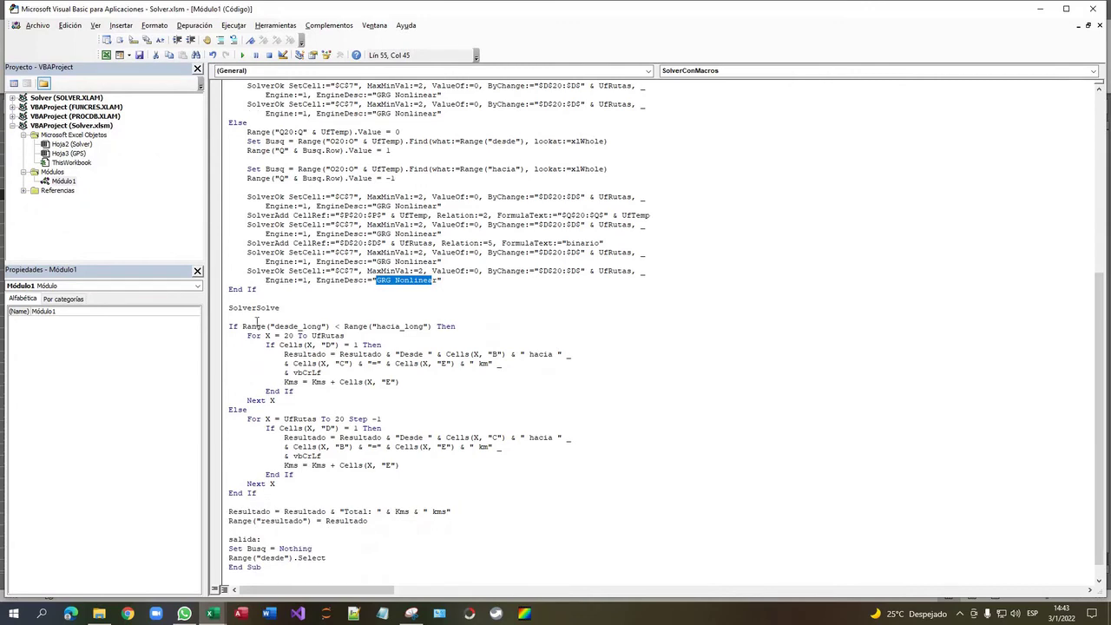
{"action": "left_click_drag", "start_coordinate": [230, 311], "coordinate": [284, 312]}
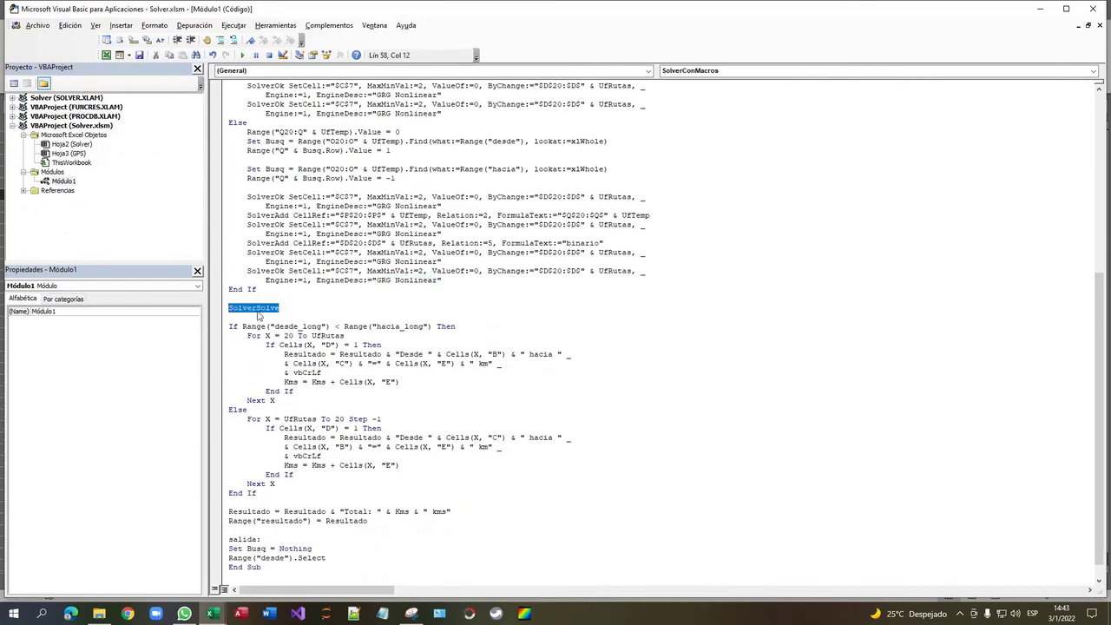
{"action": "left_click", "coordinate": [283, 312]}
Step: Highlight the Solver setup lines inside the Else branch and those inside the If branch of the first block
{"action": "scroll", "coordinate": [333, 294], "scroll_direction": "up", "scroll_amount": 3}
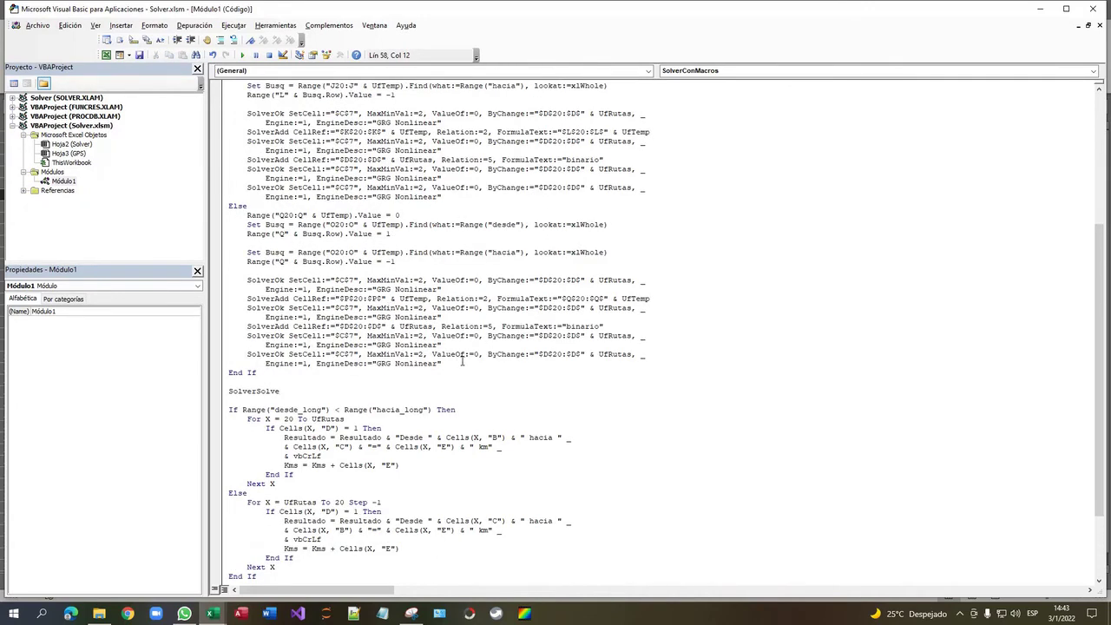
{"action": "left_click_drag", "start_coordinate": [461, 362], "coordinate": [228, 214]}
{"action": "scroll", "coordinate": [280, 260], "scroll_direction": "up", "scroll_amount": 4}
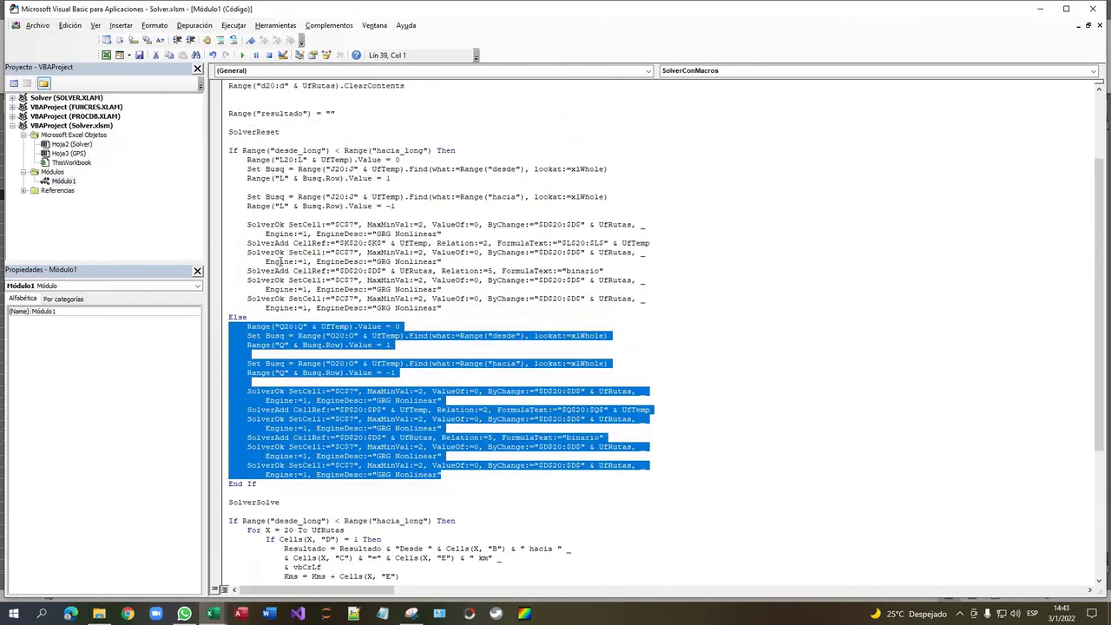
{"action": "left_click_drag", "start_coordinate": [442, 302], "coordinate": [291, 275]}
{"action": "left_click_drag", "start_coordinate": [444, 475], "coordinate": [229, 326]}
{"action": "left_click_drag", "start_coordinate": [451, 308], "coordinate": [210, 164]}
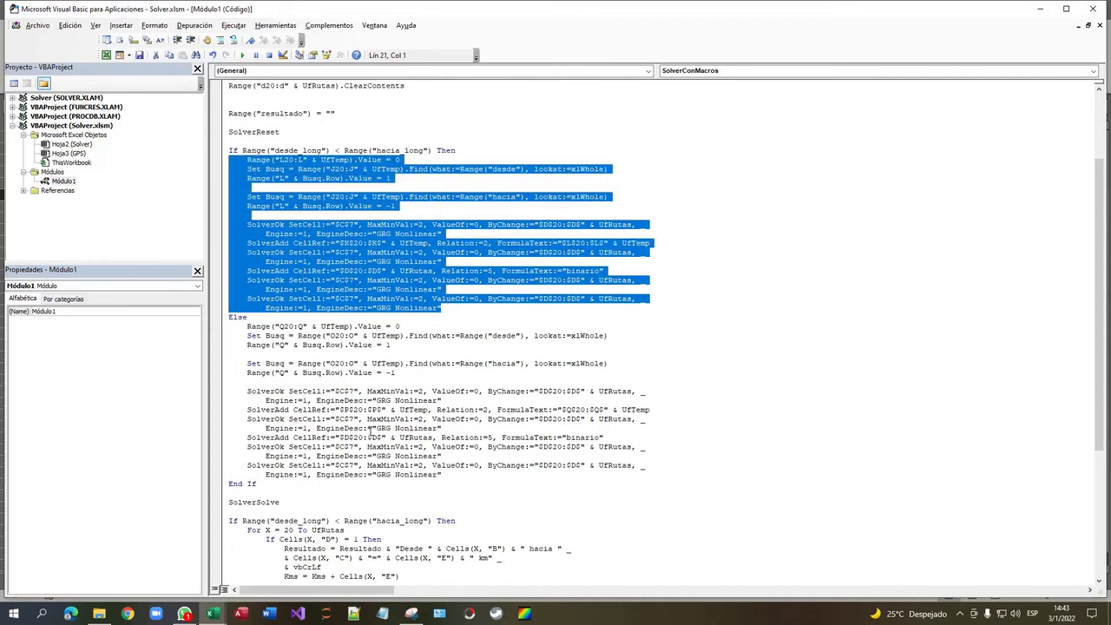
Step: Go back down past the second If block's first lines and highlight the whole SolverSolve line
{"action": "scroll", "coordinate": [397, 451], "scroll_direction": "down", "scroll_amount": 8}
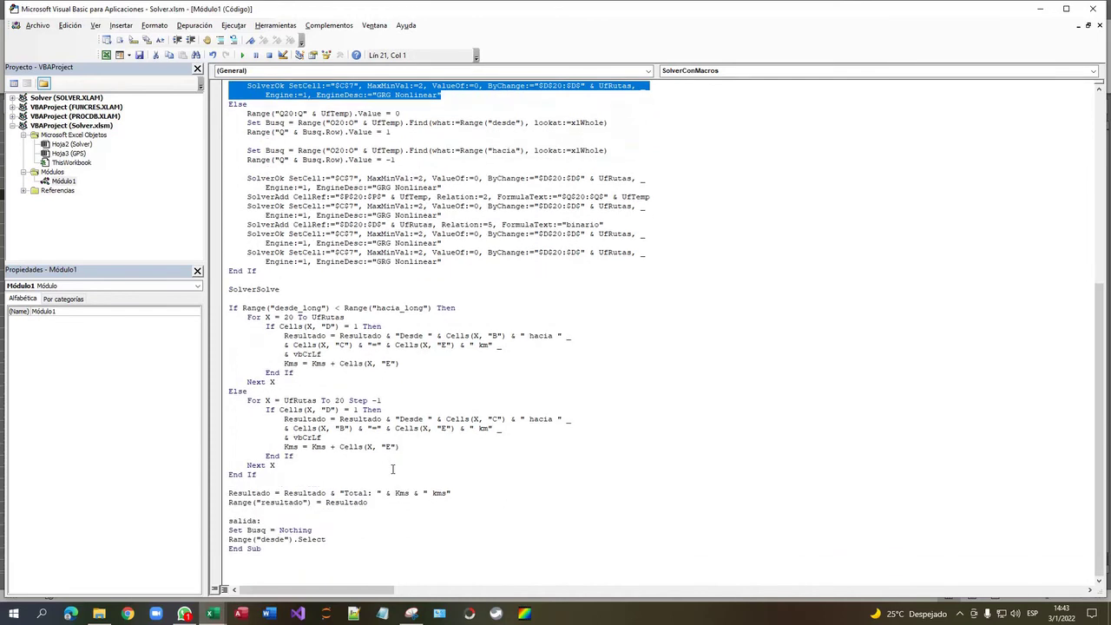
{"action": "left_click", "coordinate": [286, 328]}
{"action": "left_click", "coordinate": [283, 373]}
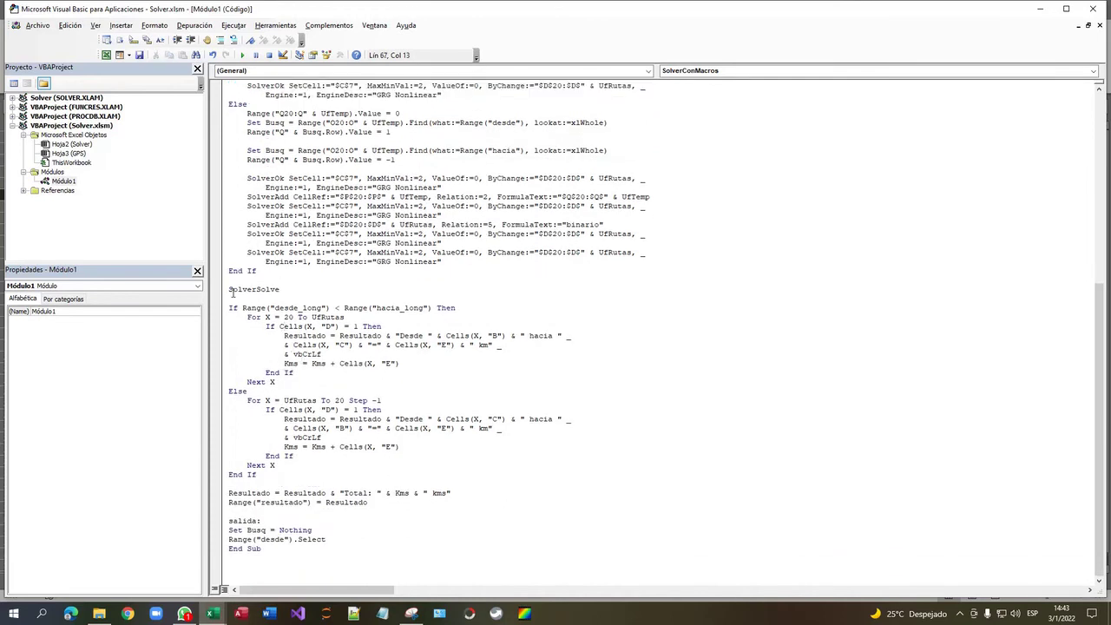
{"action": "left_click", "coordinate": [224, 292]}
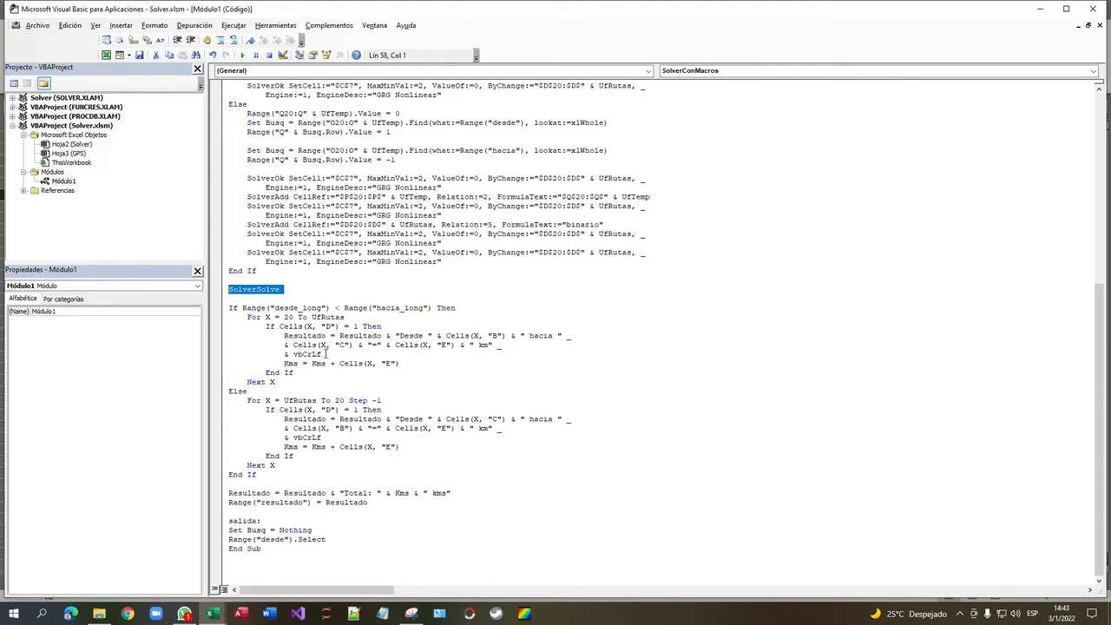
Step: Highlight desde_long in the condition below SolverSolve and compare it with the matching If condition below SolverReset
{"action": "double_click", "coordinate": [286, 308]}
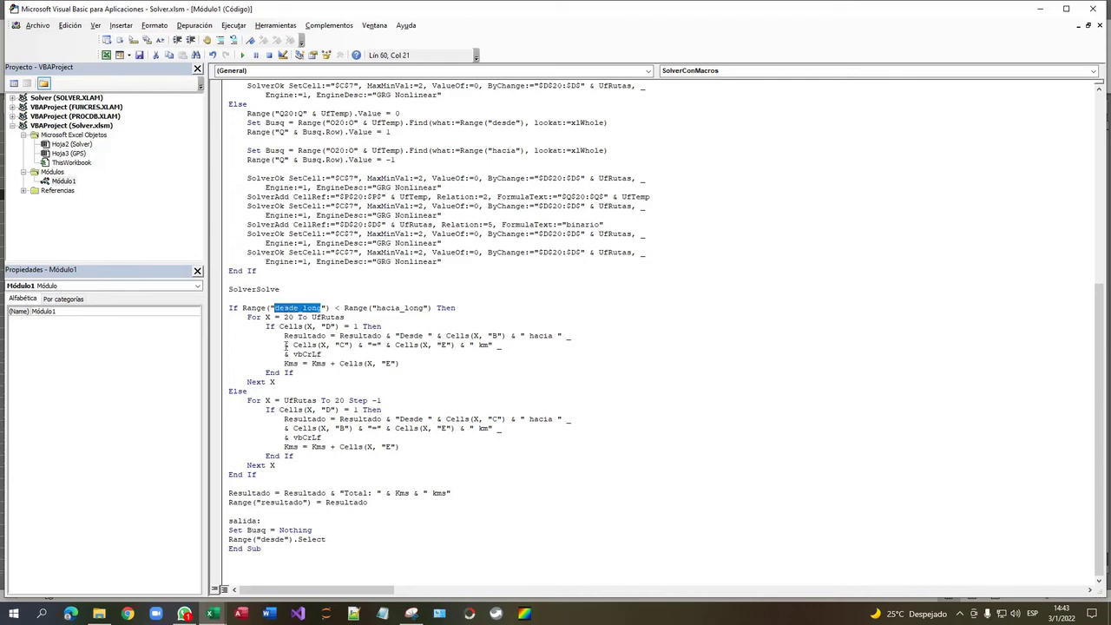
{"action": "left_click", "coordinate": [285, 309]}
{"action": "scroll", "coordinate": [300, 252], "scroll_direction": "up", "scroll_amount": 11}
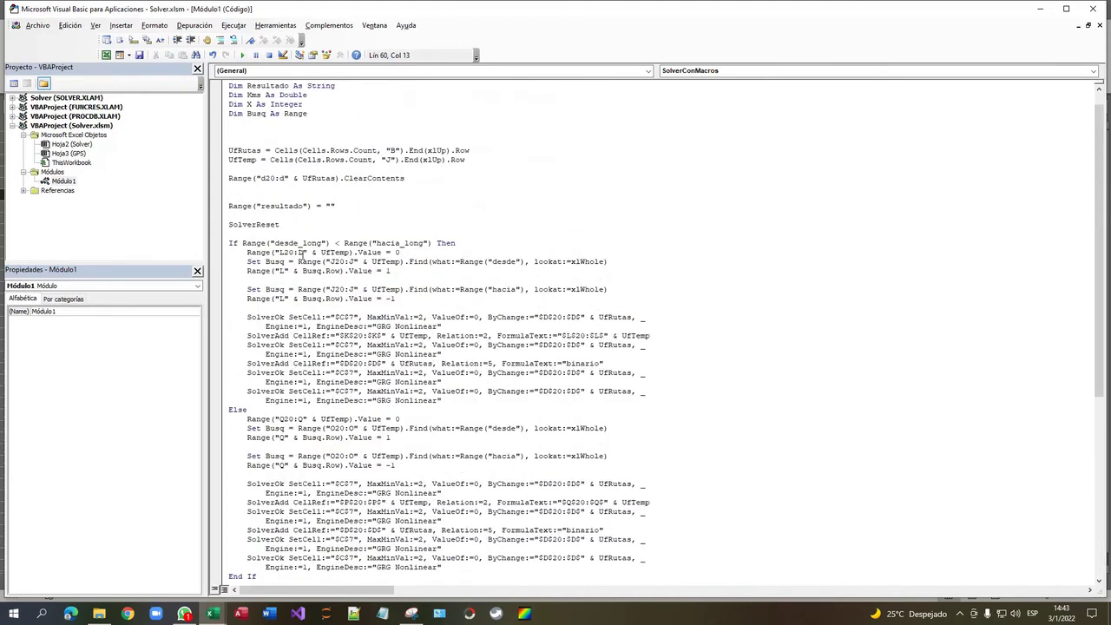
{"action": "left_click_drag", "start_coordinate": [233, 243], "coordinate": [400, 252]}
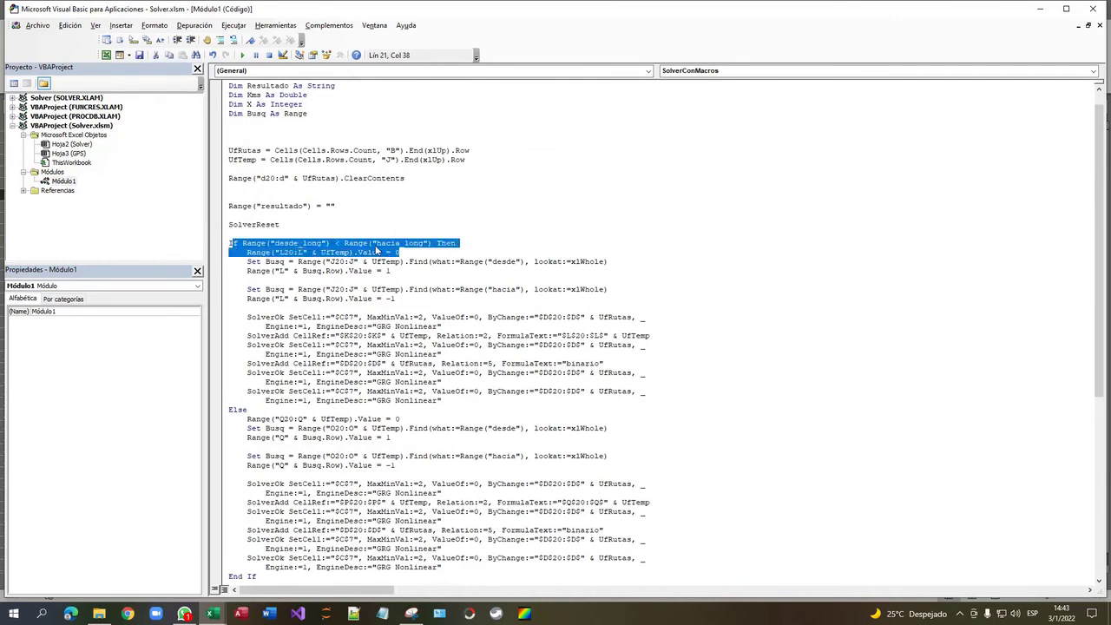
{"action": "left_click", "coordinate": [372, 243]}
{"action": "left_click", "coordinate": [283, 243]}
{"action": "scroll", "coordinate": [401, 239], "scroll_direction": "down", "scroll_amount": 10}
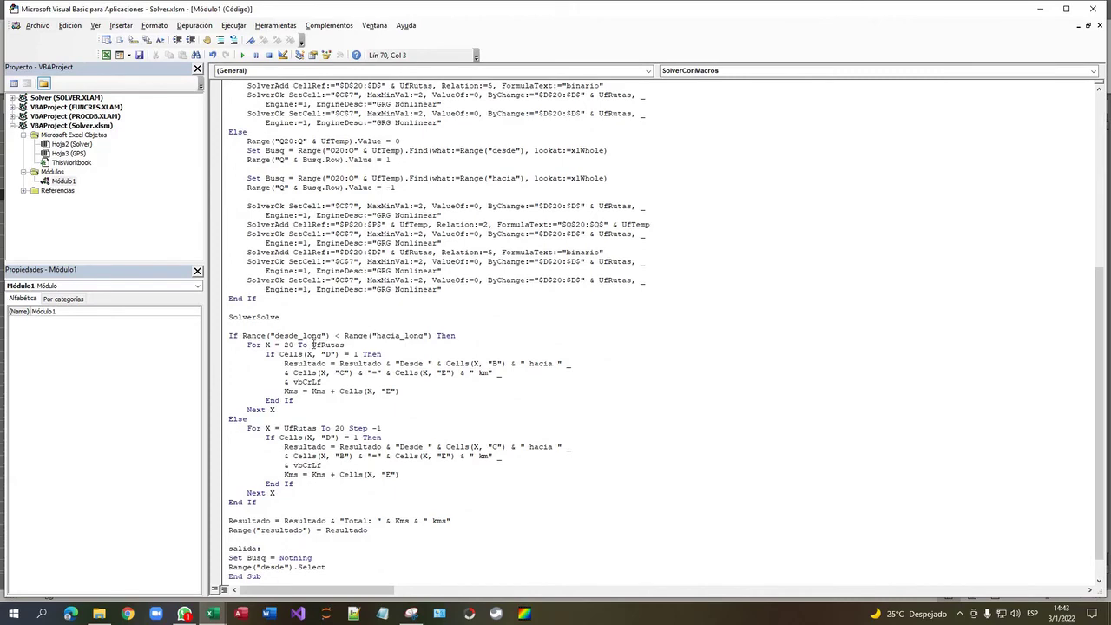
Step: Switch to the GPS sheet in Excel and select the Resultado cell holding the route description
{"action": "key", "text": "alt+F11"}
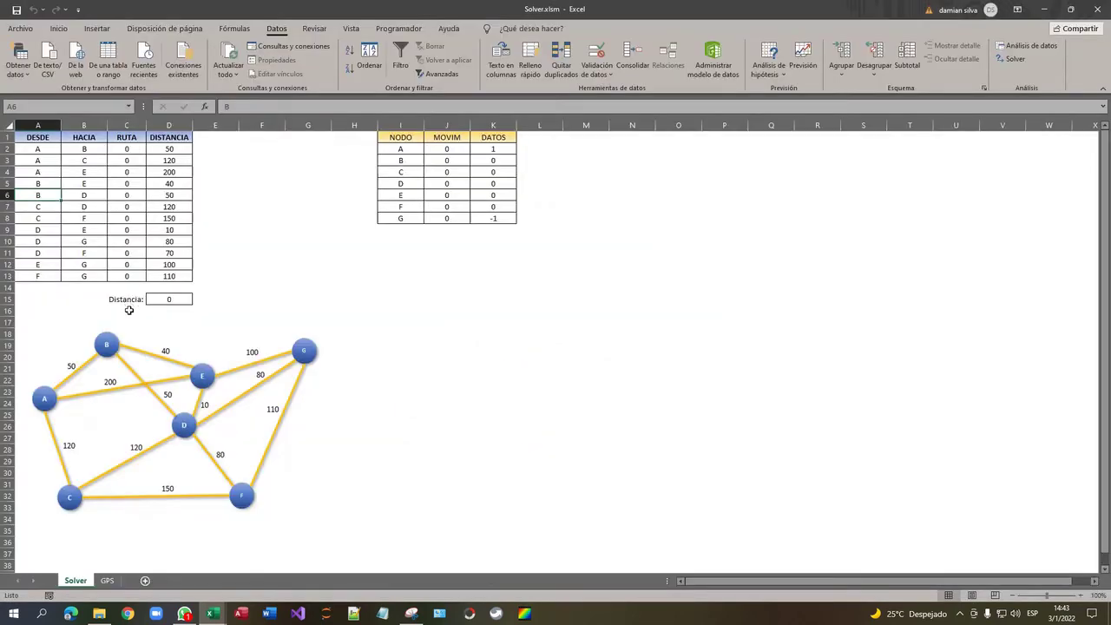
{"action": "left_click", "coordinate": [106, 580]}
{"action": "left_click", "coordinate": [120, 248]}
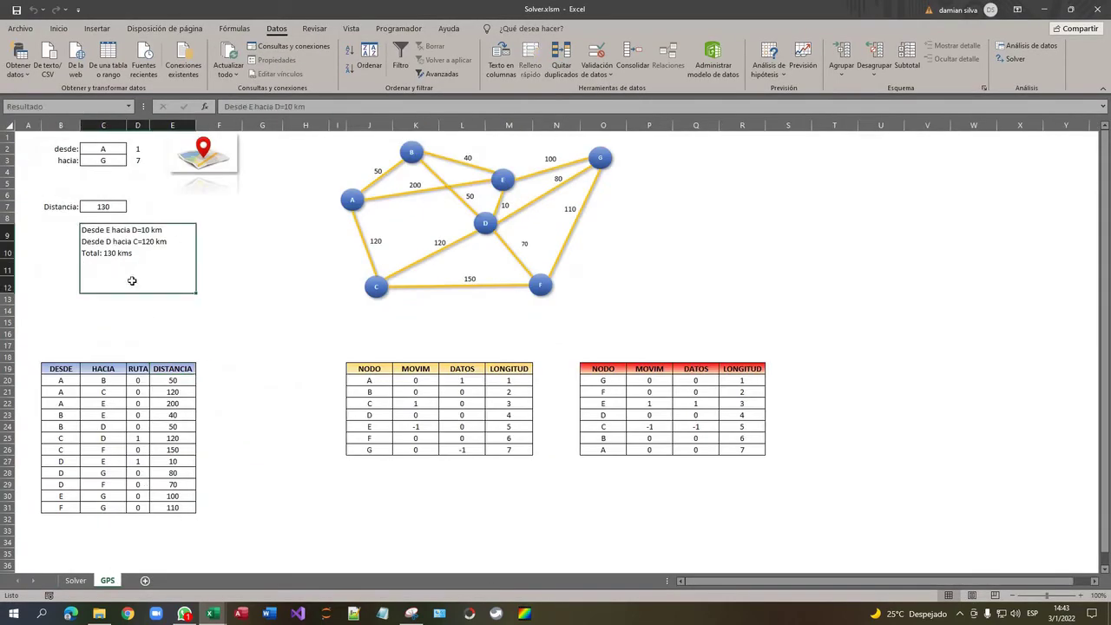
Step: Highlight the second desde_long < hacia_long condition with its For line in the VBA editor, and select the hacia cell C3 on the GPS sheet
{"action": "key", "text": "alt+F11"}
{"action": "scroll", "coordinate": [317, 415], "scroll_direction": "down", "scroll_amount": 1}
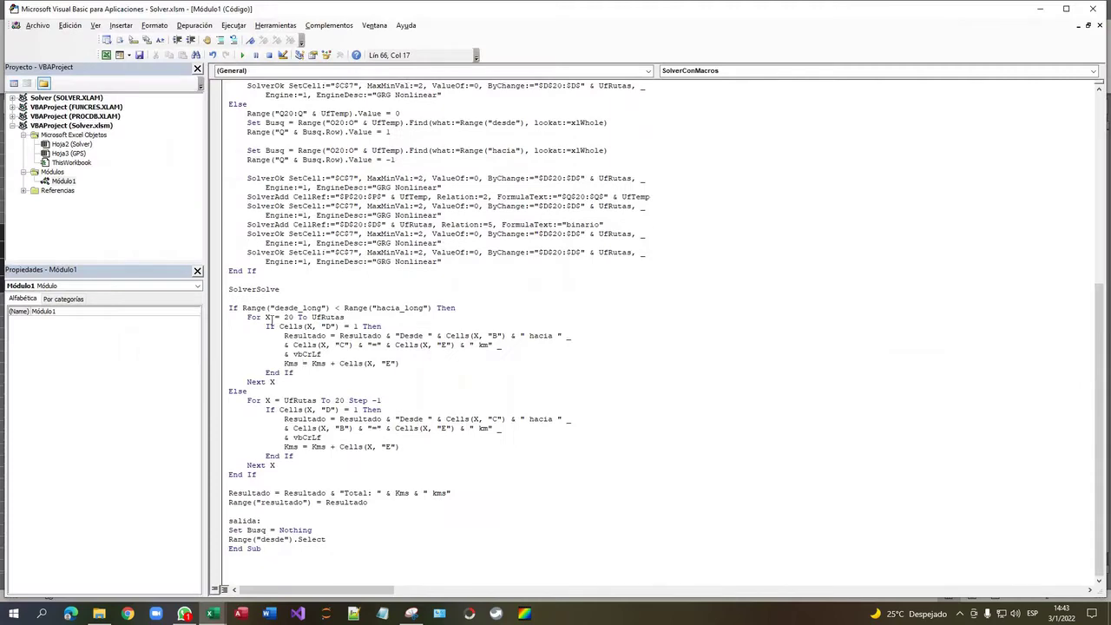
{"action": "left_click_drag", "start_coordinate": [229, 309], "coordinate": [478, 314]}
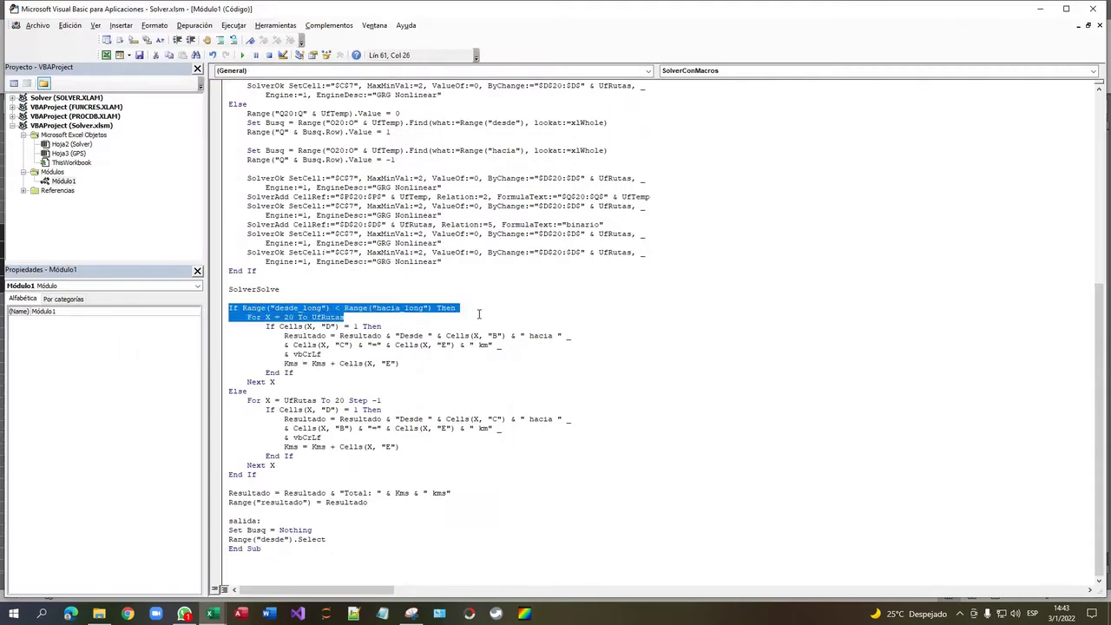
{"action": "key", "text": "alt+F11"}
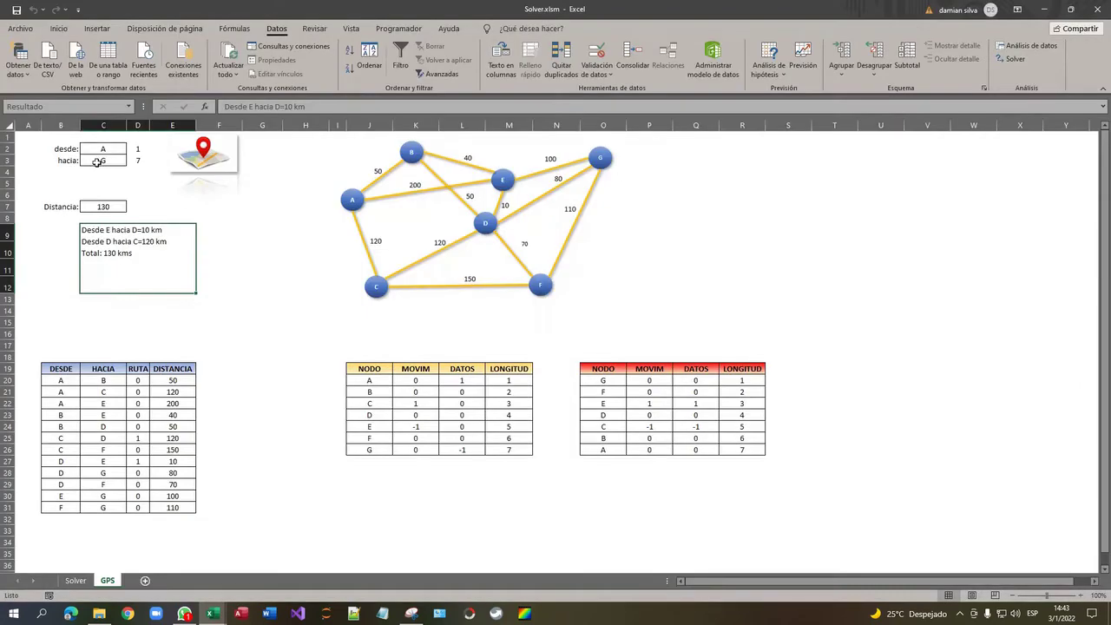
{"action": "left_click", "coordinate": [105, 161]}
{"action": "key", "text": "alt+F11"}
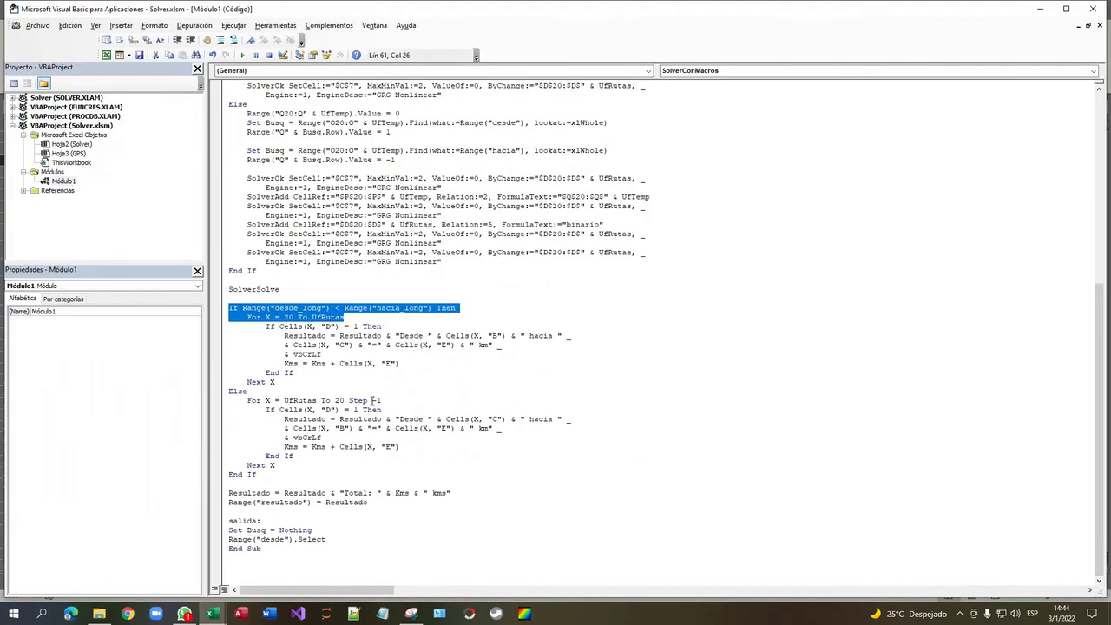
Step: Highlight the If Cells(X, "D") = 1 Then line and the start value 20 of the first For loop
{"action": "left_click", "coordinate": [314, 345]}
{"action": "left_click_drag", "start_coordinate": [267, 327], "coordinate": [394, 328]}
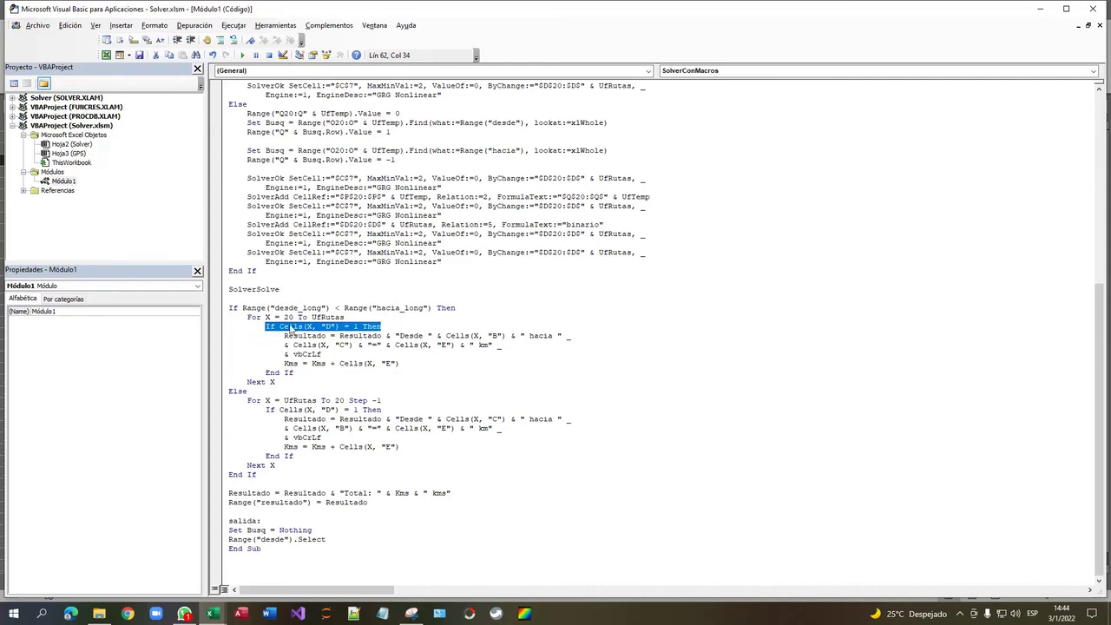
{"action": "left_click", "coordinate": [286, 317]}
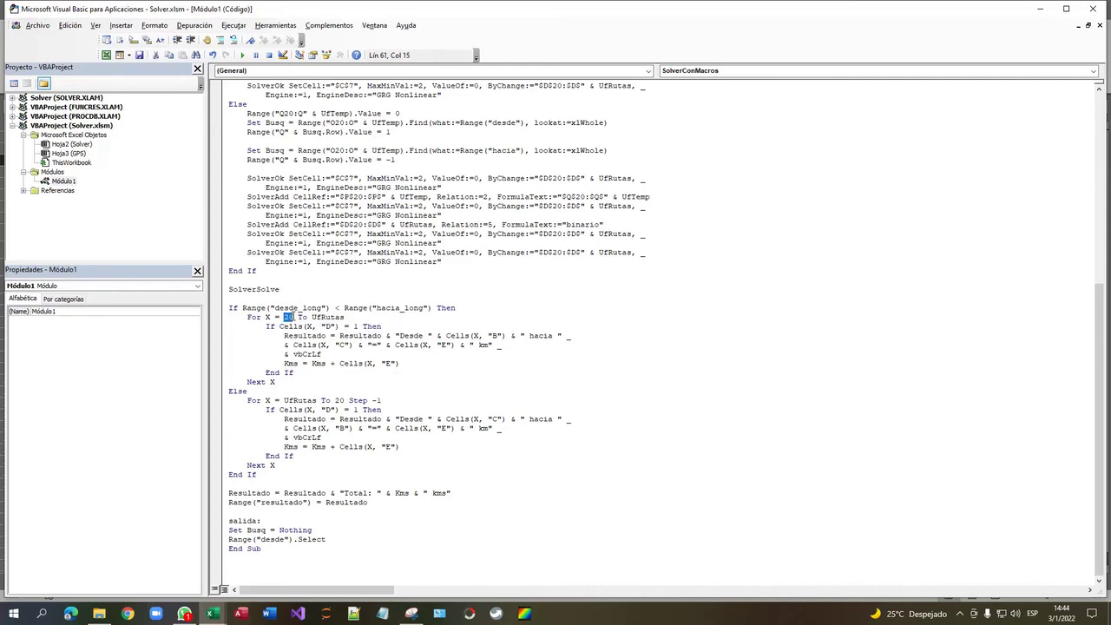
Step: Highlight UfRutas in the first For line, switch to the GPS sheet in Excel and select DESDE cells down from B20 to B26
{"action": "left_click_drag", "start_coordinate": [312, 318], "coordinate": [345, 318]}
{"action": "key", "text": "alt+F11"}
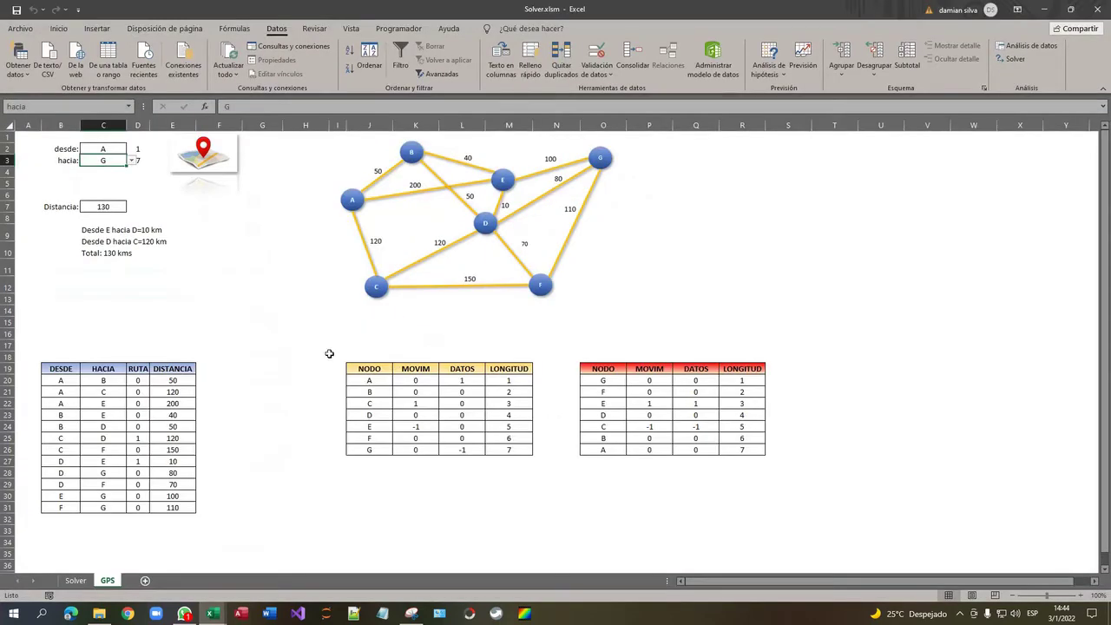
{"action": "left_click", "coordinate": [56, 380]}
{"action": "left_click", "coordinate": [59, 404]}
{"action": "left_click", "coordinate": [60, 426]}
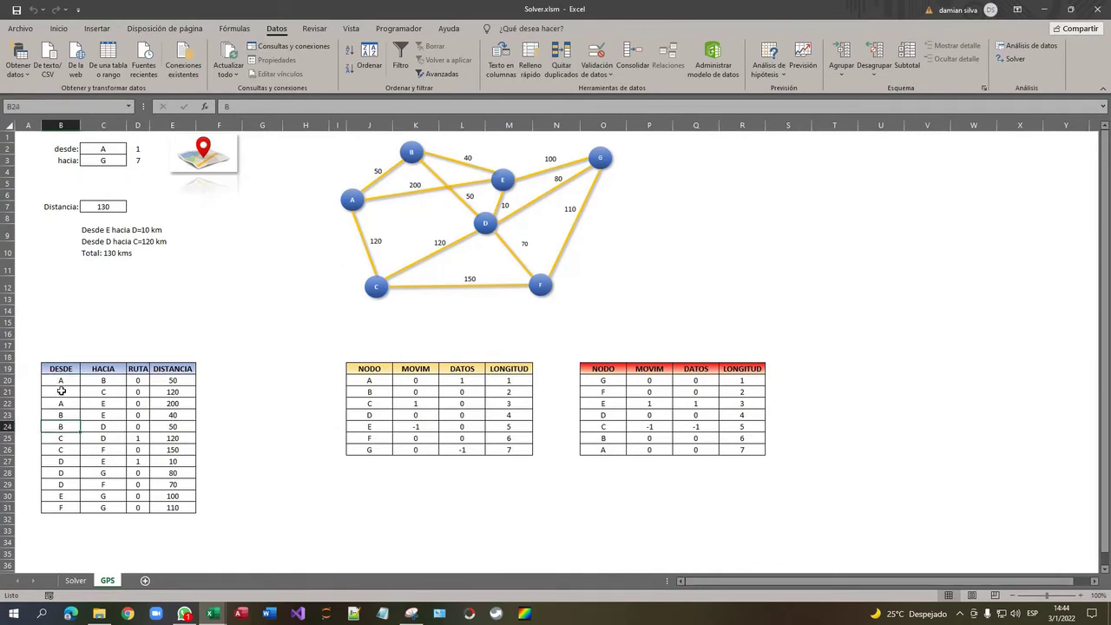
{"action": "left_click", "coordinate": [61, 391]}
{"action": "left_click", "coordinate": [60, 382]}
{"action": "left_click", "coordinate": [60, 404]}
{"action": "left_click", "coordinate": [60, 426]}
{"action": "left_click", "coordinate": [60, 450]}
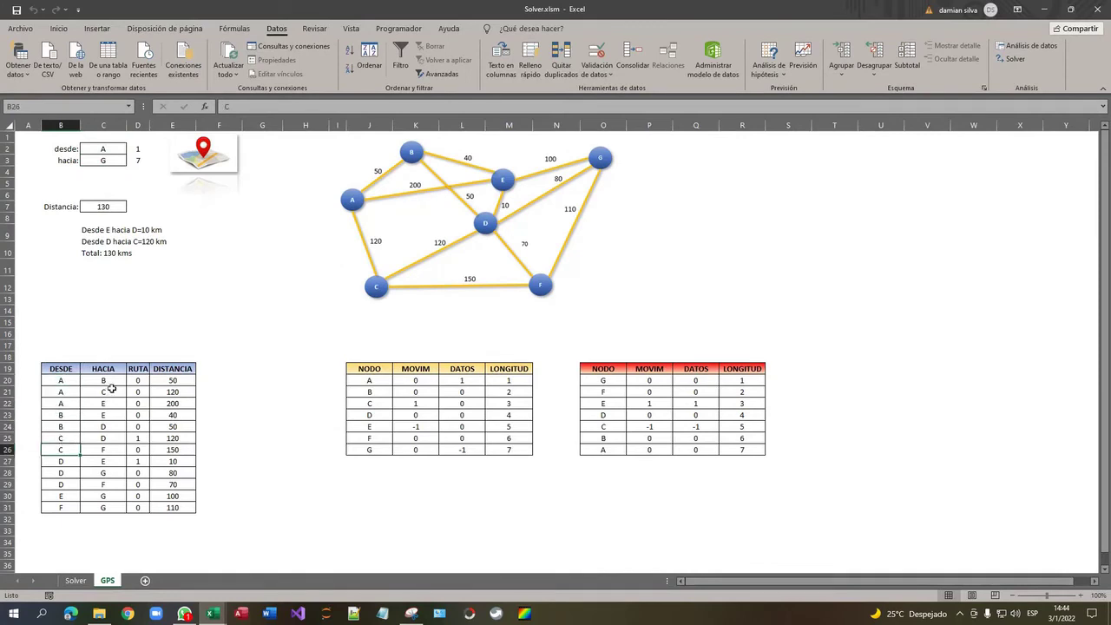
Step: Select RUTA cells from D20 down to the rows marked 1, D25 and D27, and select the Resultado cell
{"action": "left_click", "coordinate": [139, 380]}
{"action": "left_click", "coordinate": [138, 404]}
{"action": "left_click", "coordinate": [138, 426]}
{"action": "left_click", "coordinate": [138, 438]}
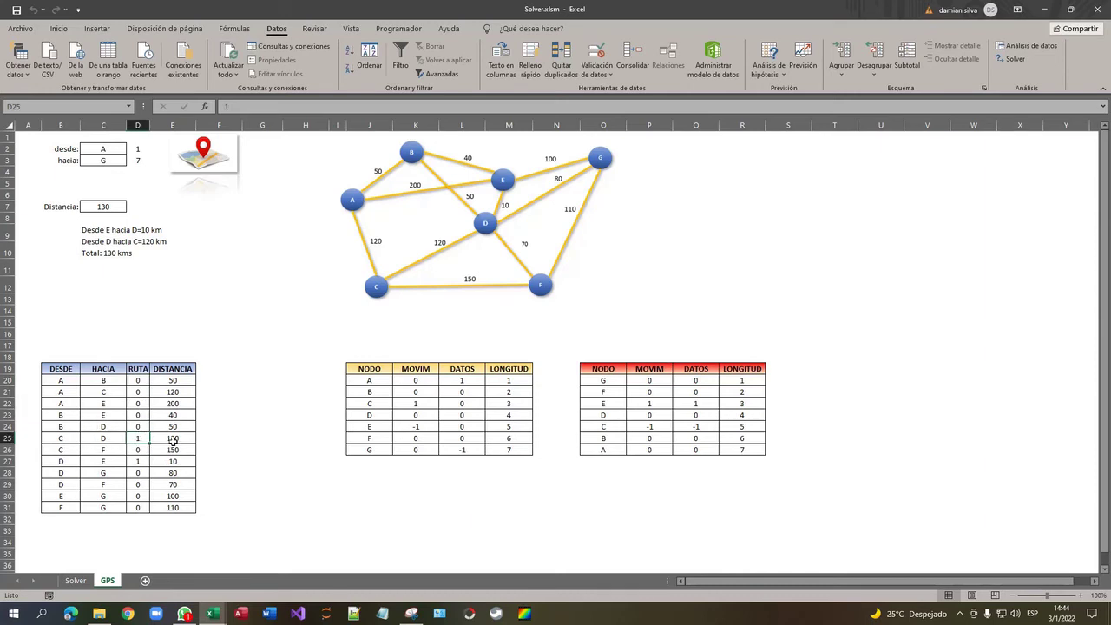
{"action": "left_click", "coordinate": [142, 449]}
{"action": "left_click", "coordinate": [144, 462]}
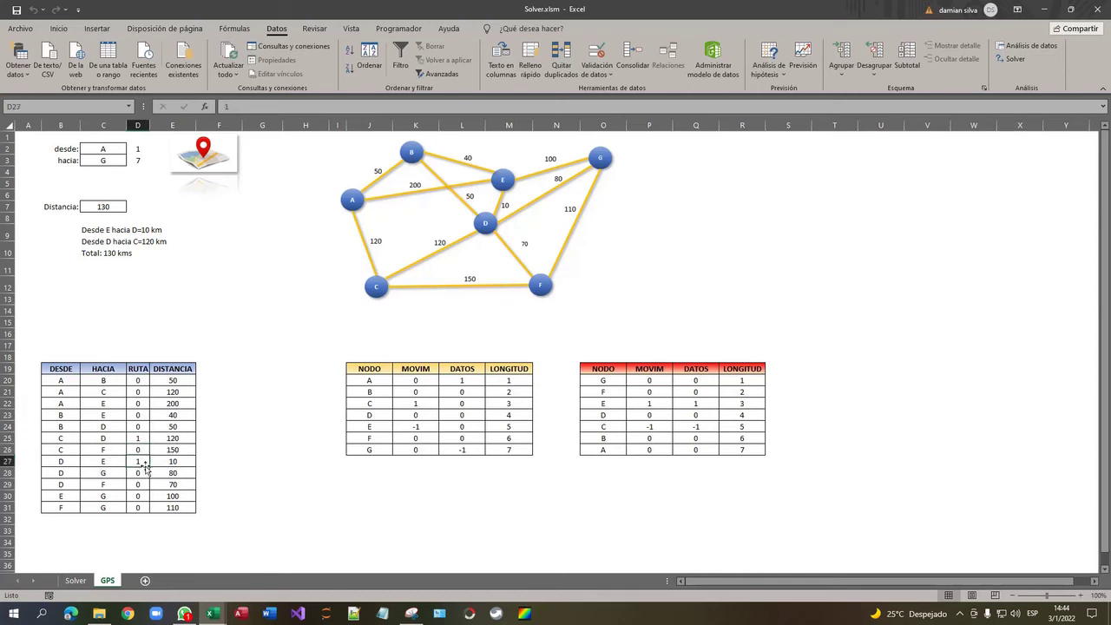
{"action": "left_click", "coordinate": [123, 239]}
Step: In the VBA editor, highlight the first loop's Resultado continuation lines and the Kms = Kms + Cells(X, "E") line
{"action": "key", "text": "alt+F11"}
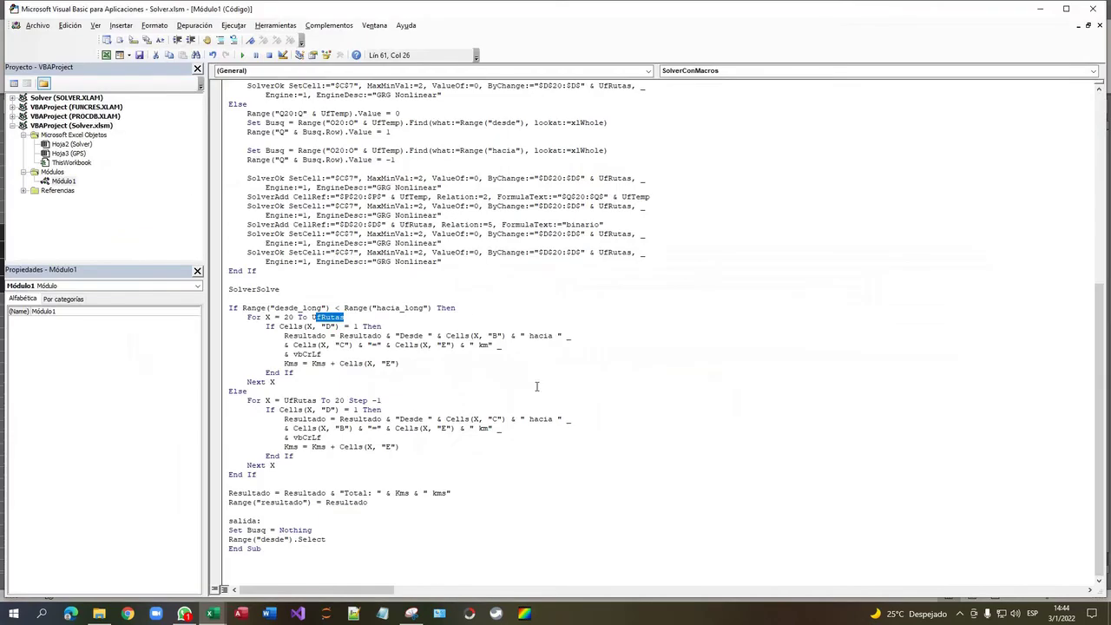
{"action": "left_click_drag", "start_coordinate": [284, 345], "coordinate": [413, 368]}
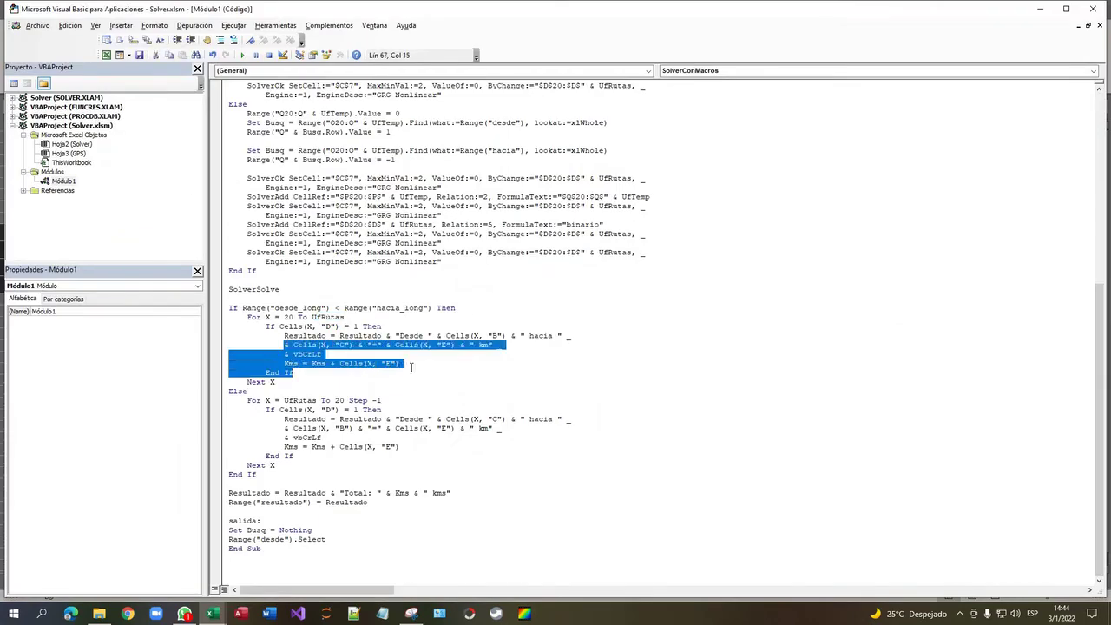
{"action": "left_click", "coordinate": [429, 370]}
{"action": "left_click_drag", "start_coordinate": [284, 363], "coordinate": [396, 363]}
{"action": "left_click", "coordinate": [382, 365]}
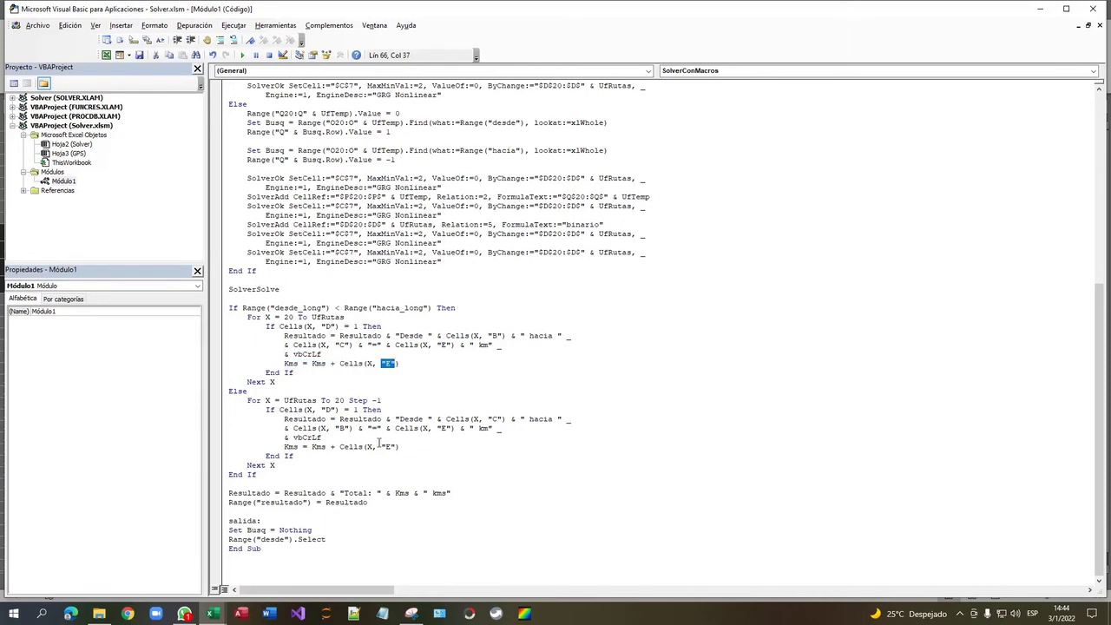
Step: Switch to the GPS sheet in Excel and select column E and its DISTANCIA cells down to E27
{"action": "key", "text": "alt+F11"}
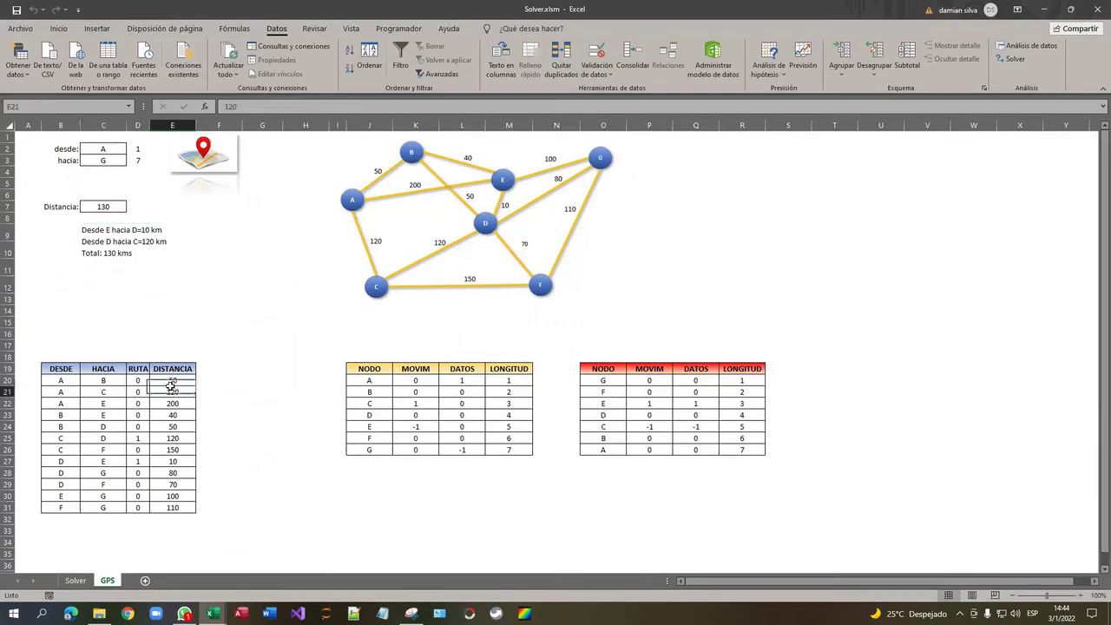
{"action": "left_click", "coordinate": [176, 420]}
{"action": "left_click", "coordinate": [172, 125]}
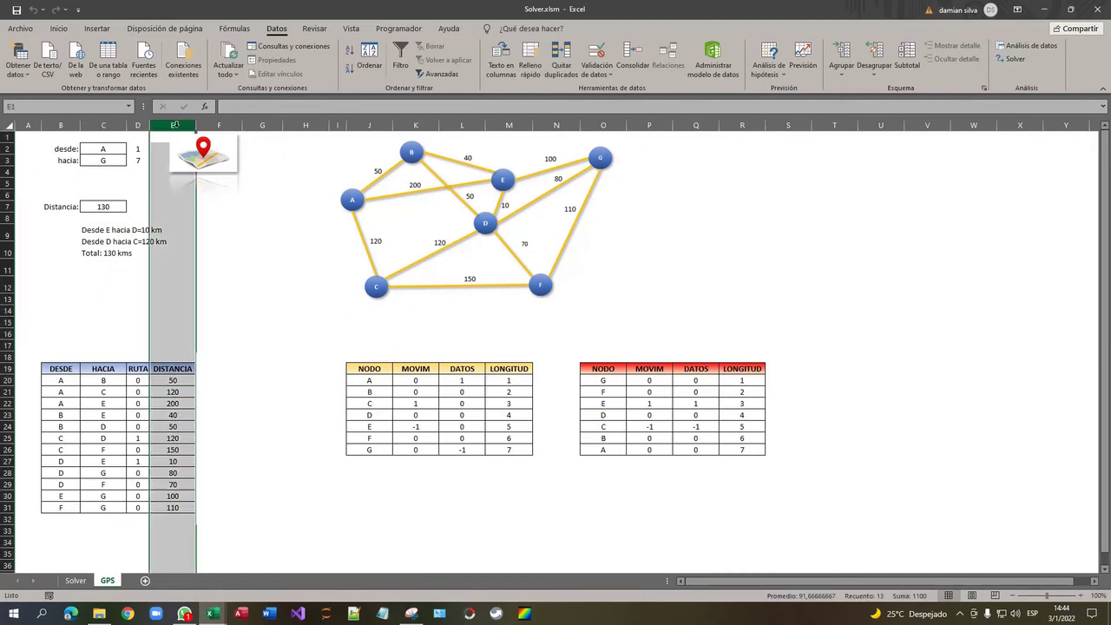
{"action": "left_click", "coordinate": [181, 384]}
{"action": "left_click", "coordinate": [176, 412]}
{"action": "left_click", "coordinate": [178, 447]}
{"action": "left_click", "coordinate": [179, 461]}
Step: Return to the VBA editor, inspect the Cells arguments in the first Kms line and highlight the whole first For loop
{"action": "key", "text": "alt+F11"}
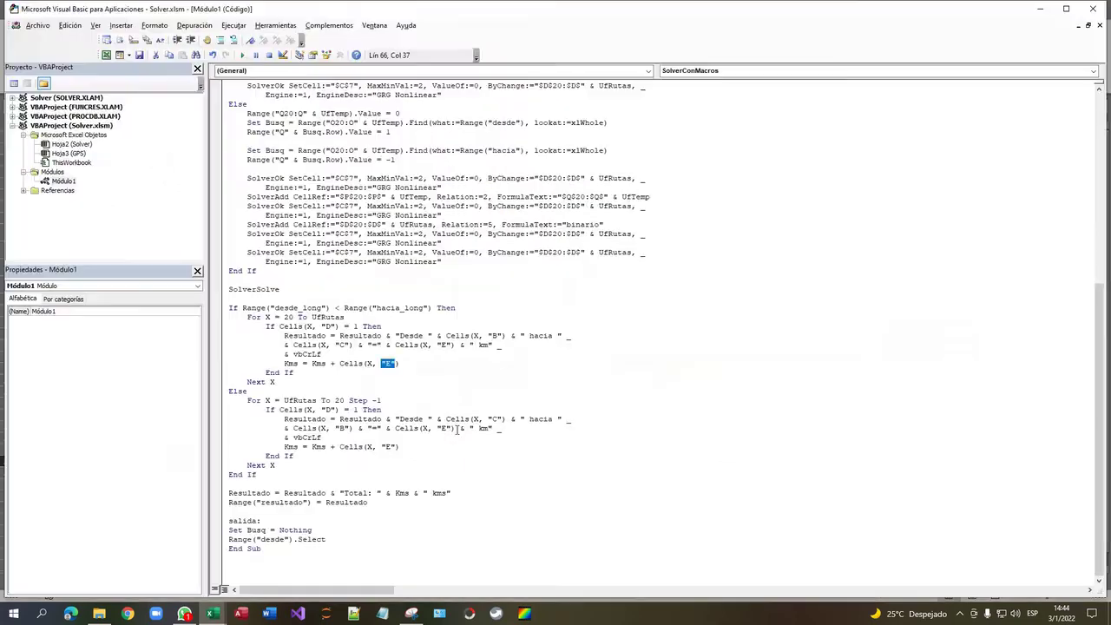
{"action": "left_click", "coordinate": [365, 364]}
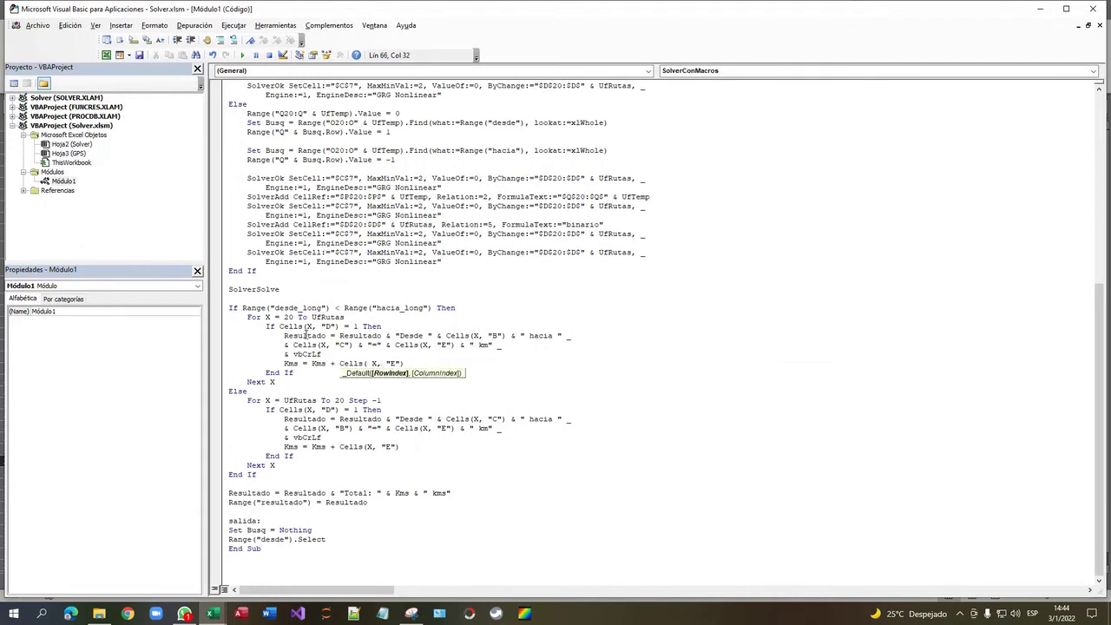
{"action": "left_click_drag", "start_coordinate": [248, 317], "coordinate": [247, 391]}
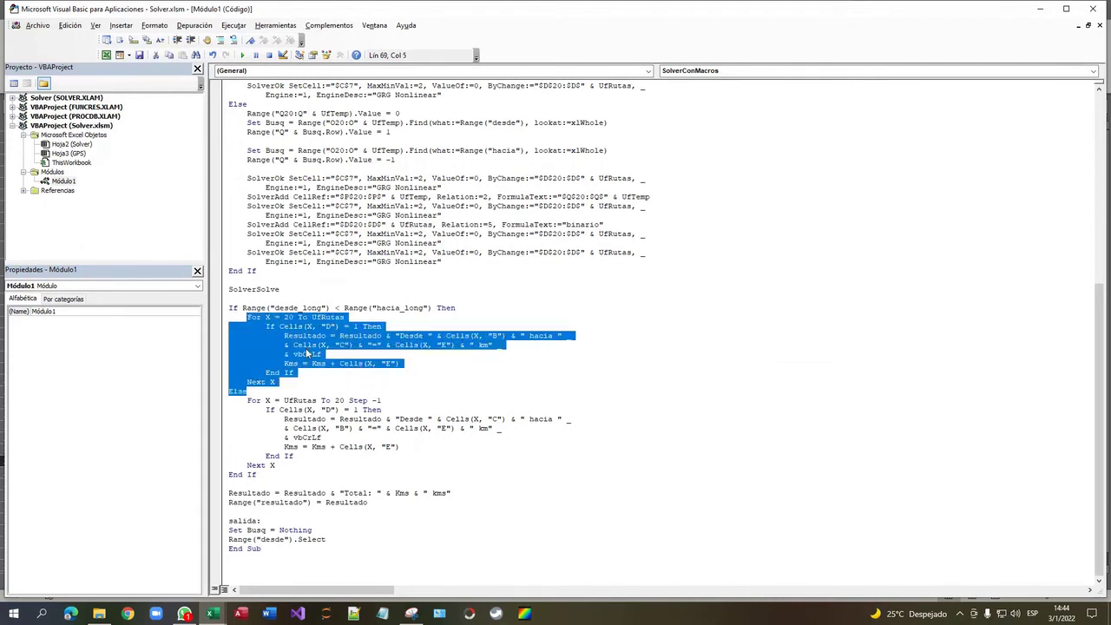
{"action": "left_click", "coordinate": [348, 383]}
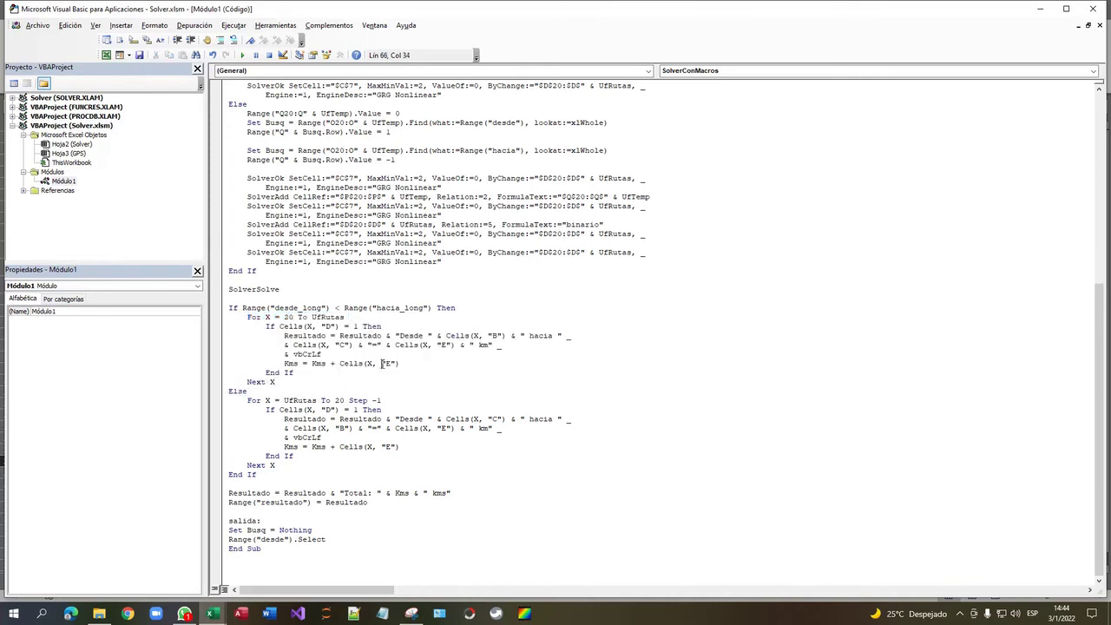
{"action": "key", "text": "shift+End"}
{"action": "key", "text": "End"}
Step: Highlight the For X = UfRutas To 20 Step -1 line and select the last route row's cells C31 and D31 on the GPS sheet
{"action": "key", "text": "alt+F11"}
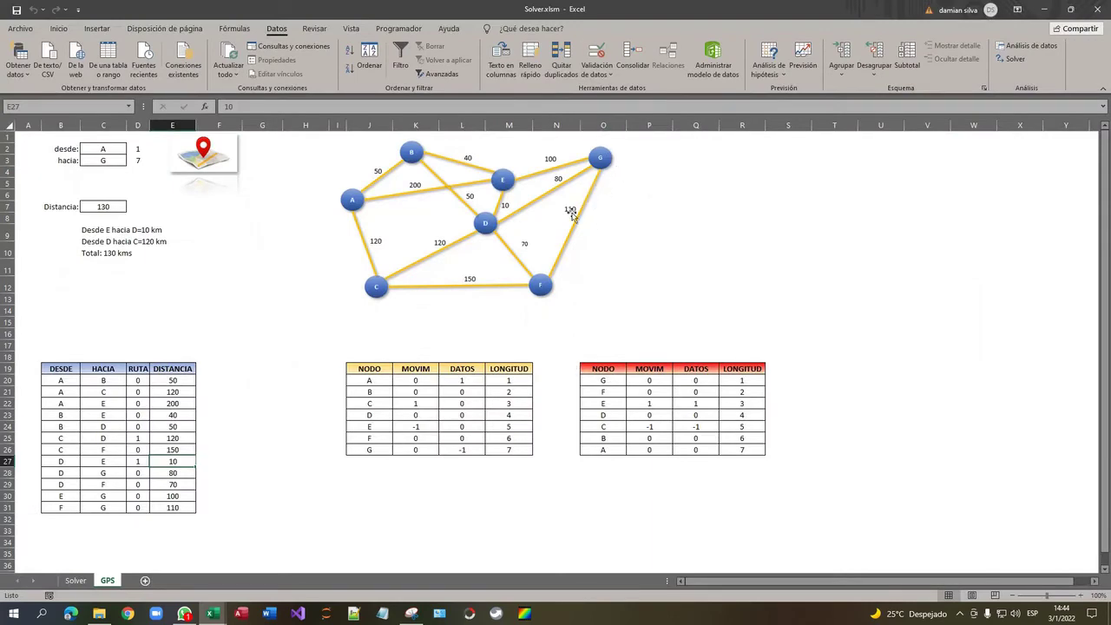
{"action": "key", "text": "alt+F11"}
{"action": "left_click_drag", "start_coordinate": [252, 417], "coordinate": [387, 410]}
{"action": "left_click", "coordinate": [393, 410]}
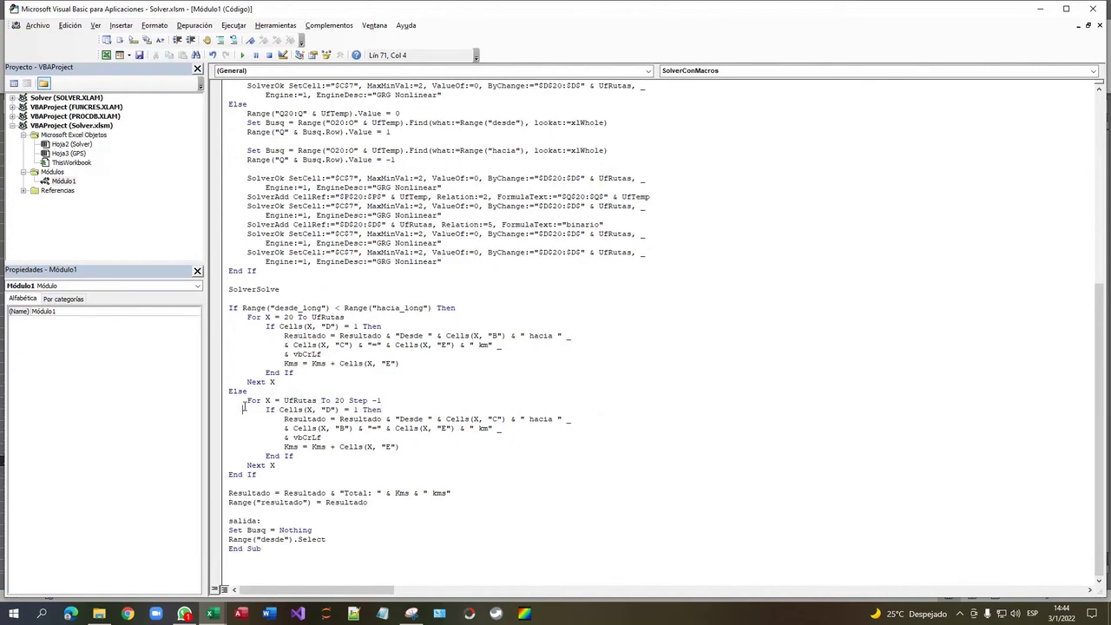
{"action": "left_click_drag", "start_coordinate": [248, 400], "coordinate": [388, 405]}
{"action": "key", "text": "alt+F11"}
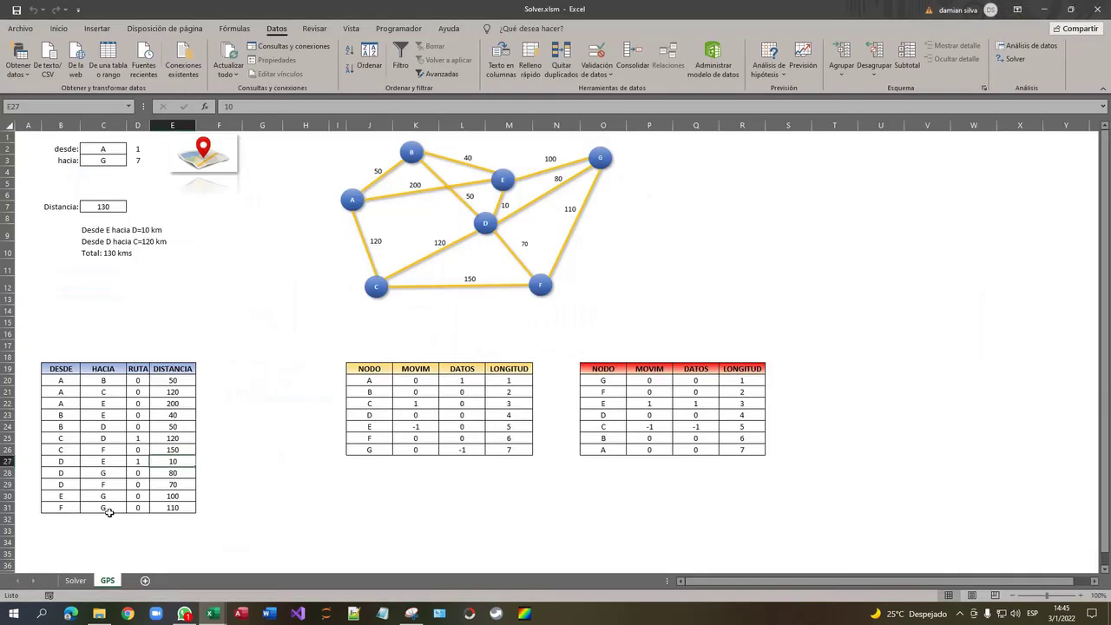
{"action": "left_click", "coordinate": [103, 507]}
{"action": "left_click", "coordinate": [137, 507]}
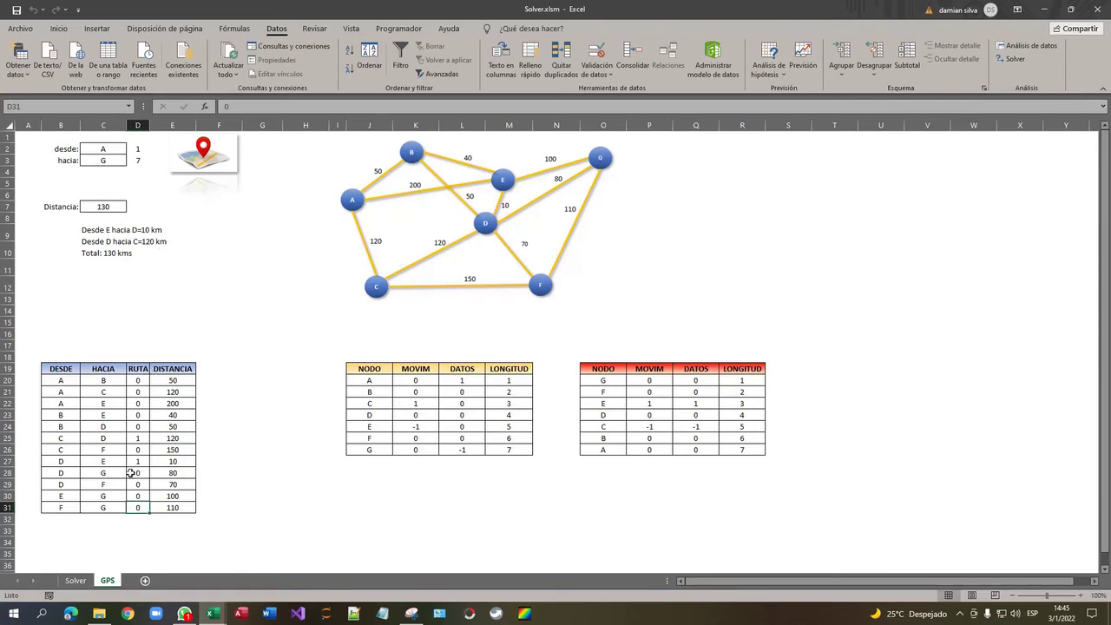
Step: In the VBA editor, highlight the Resultado line that appends the "Total: " text and the second loop's Resultado expression
{"action": "key", "text": "alt+F11"}
{"action": "left_click", "coordinate": [275, 484]}
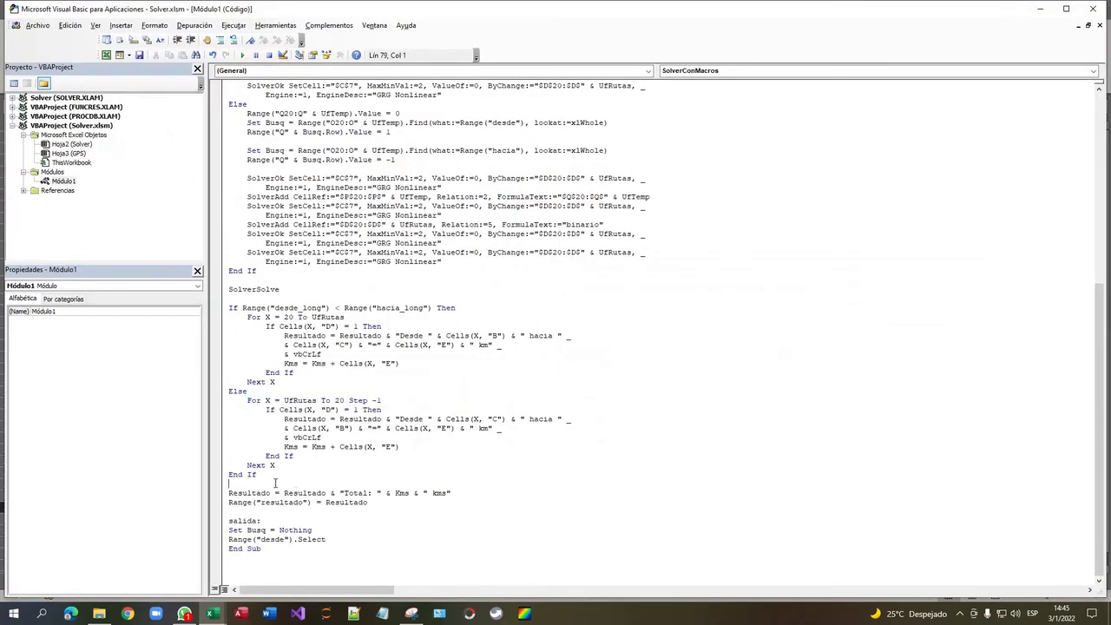
{"action": "left_click_drag", "start_coordinate": [229, 492], "coordinate": [450, 493]}
{"action": "left_click_drag", "start_coordinate": [285, 418], "coordinate": [322, 438]}
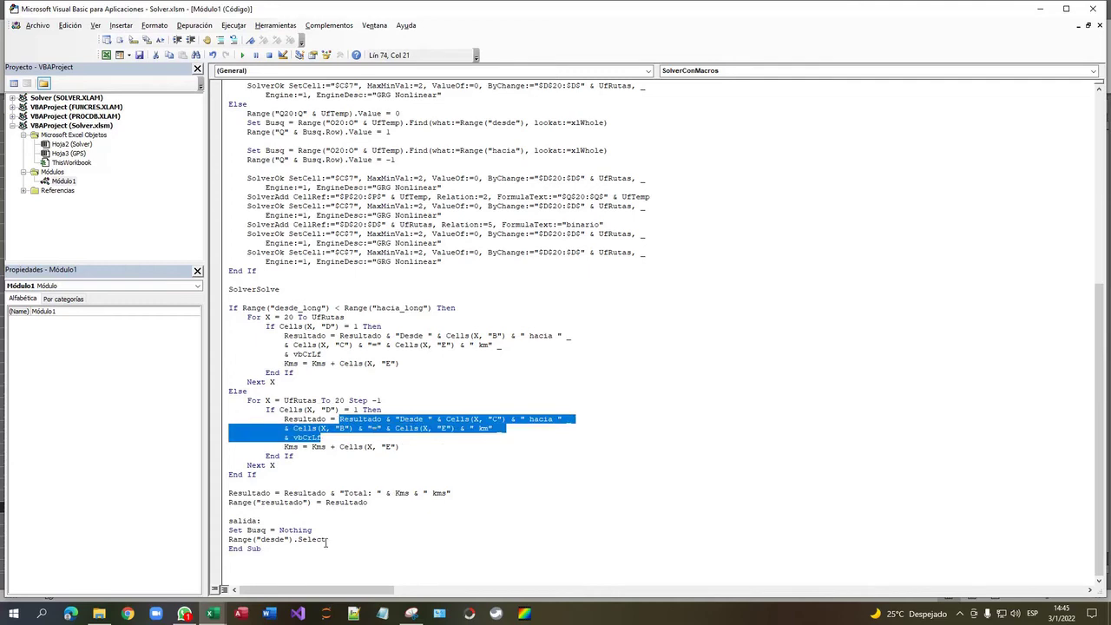
Step: Highlight the Range("resultado") = Resultado line and select the Resultado cell on the GPS sheet in Excel
{"action": "left_click", "coordinate": [332, 504]}
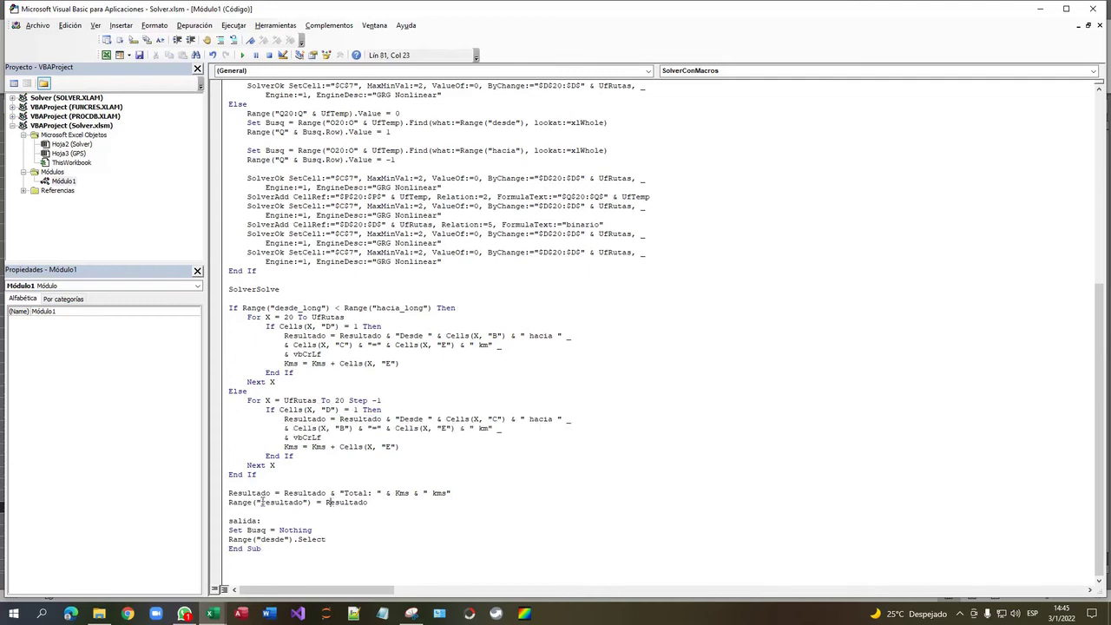
{"action": "left_click_drag", "start_coordinate": [242, 502], "coordinate": [340, 503]}
{"action": "key", "text": "alt+F11"}
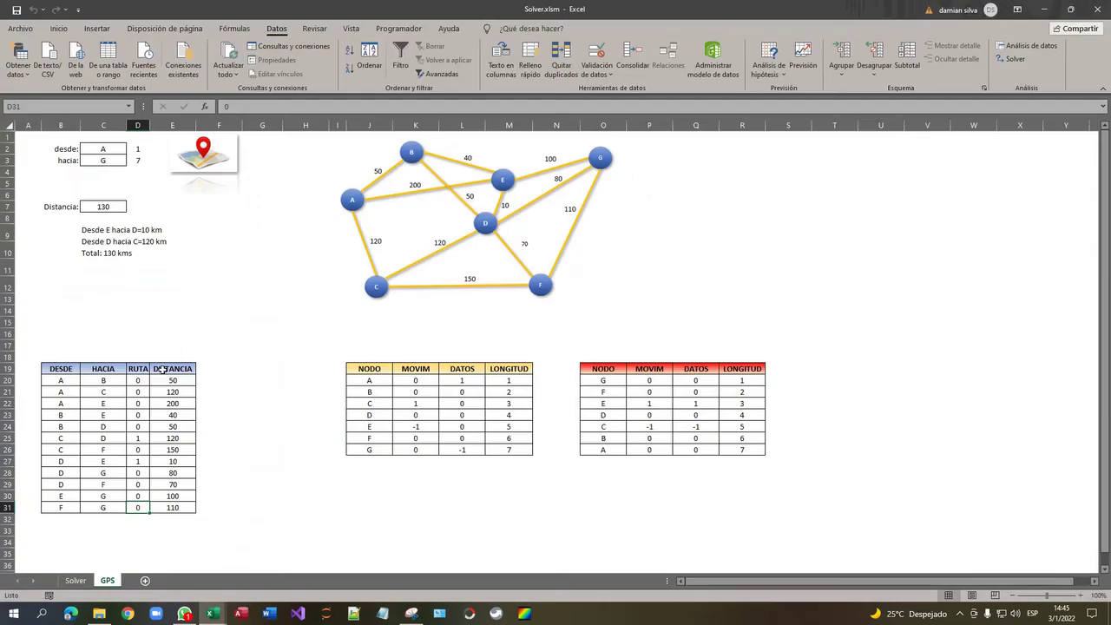
{"action": "left_click", "coordinate": [113, 230]}
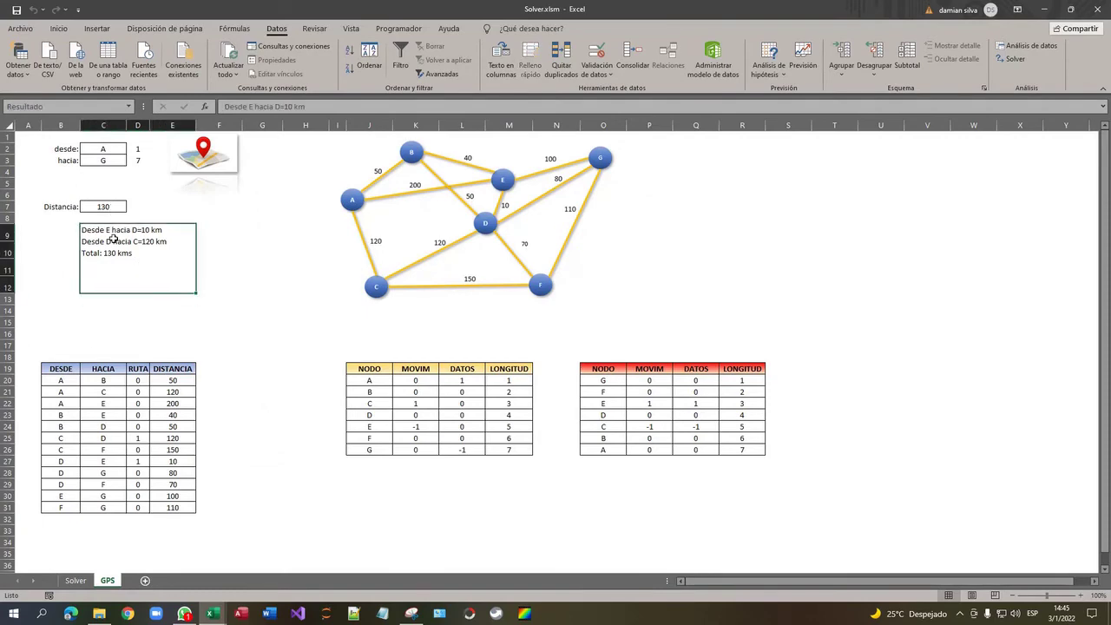
Step: Return to the VBA editor, review the procedure's code and highlight the salida label and the Set Busq = Nothing line
{"action": "key", "text": "alt+F11"}
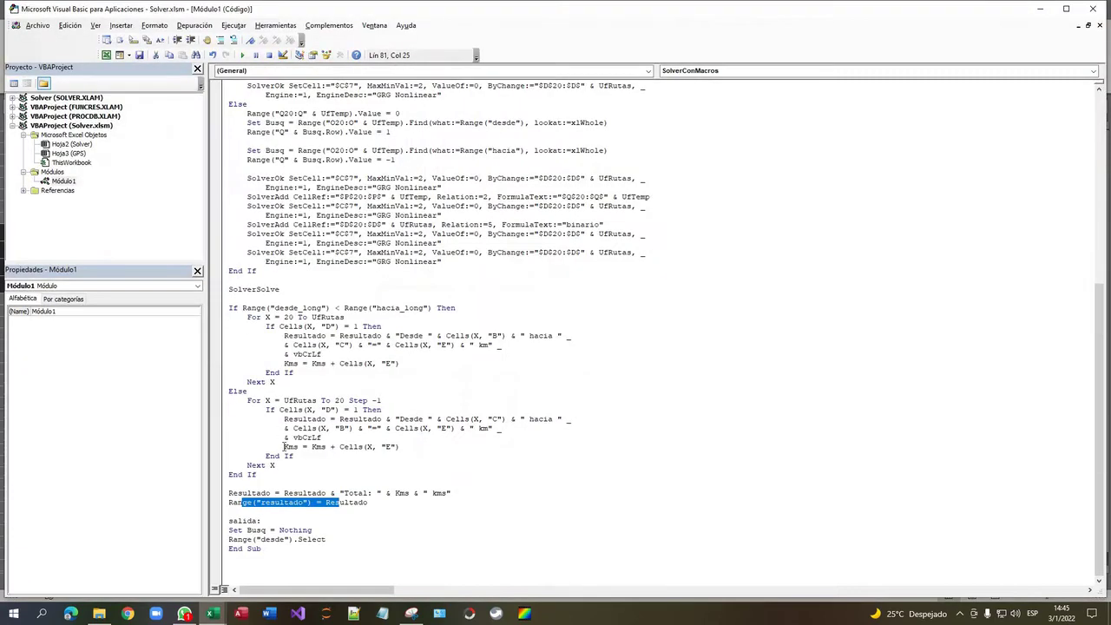
{"action": "left_click", "coordinate": [305, 512]}
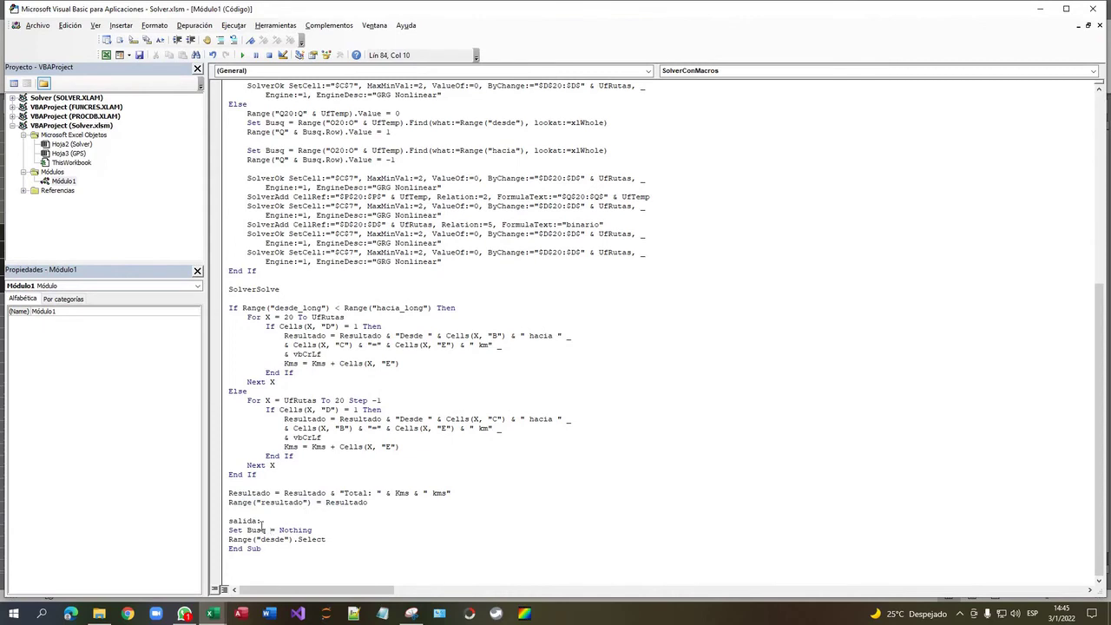
{"action": "scroll", "coordinate": [232, 521], "scroll_direction": "up", "scroll_amount": 12}
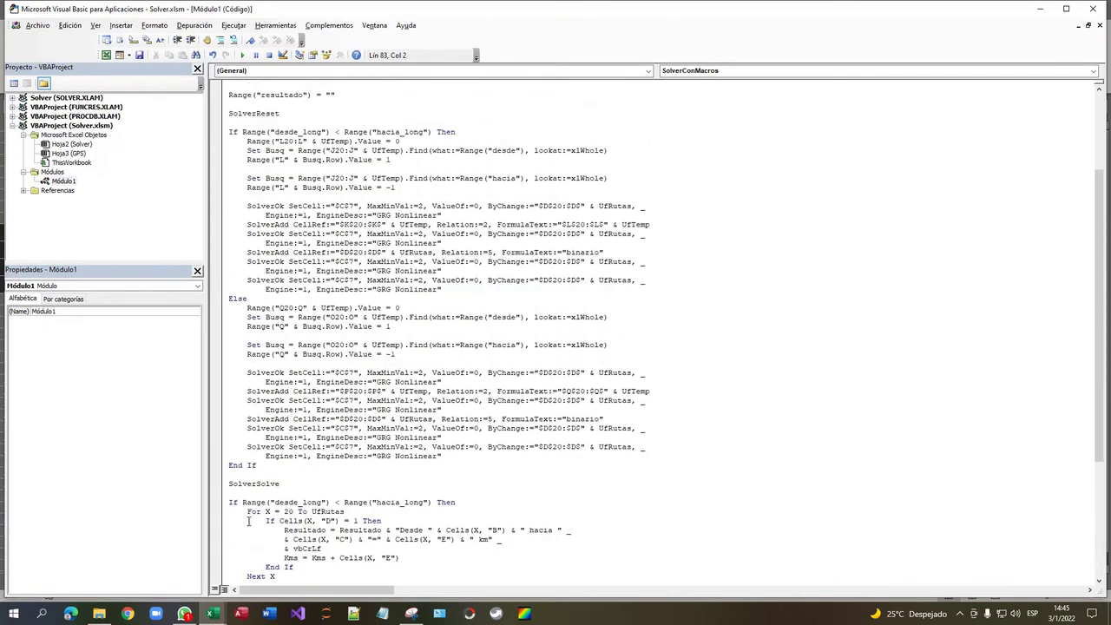
{"action": "scroll", "coordinate": [249, 521], "scroll_direction": "down", "scroll_amount": 7}
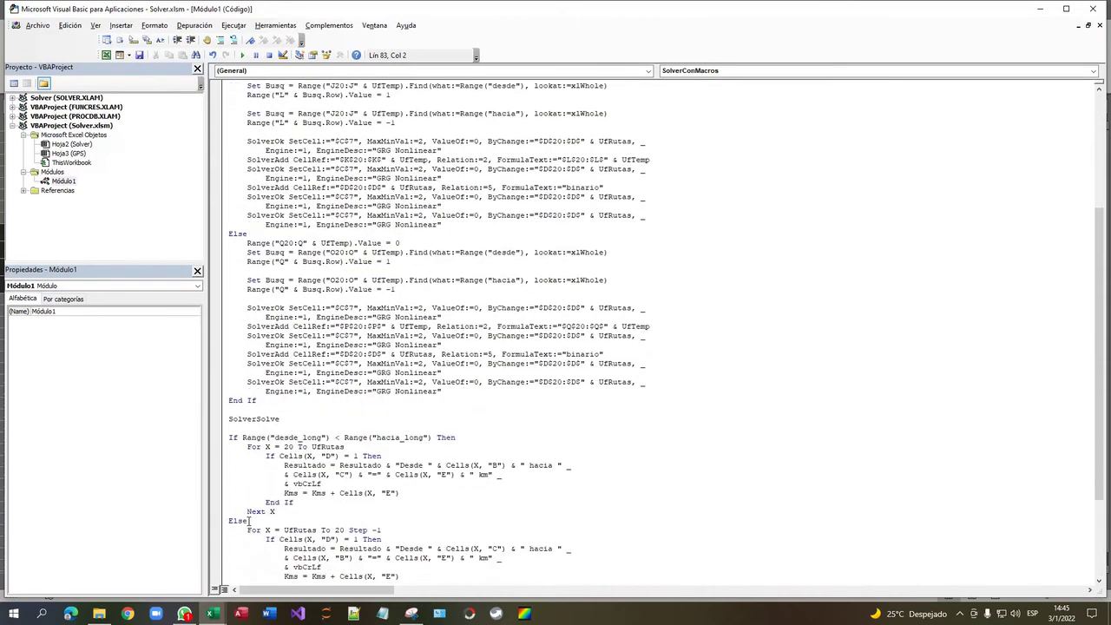
{"action": "scroll", "coordinate": [250, 521], "scroll_direction": "up", "scroll_amount": 7}
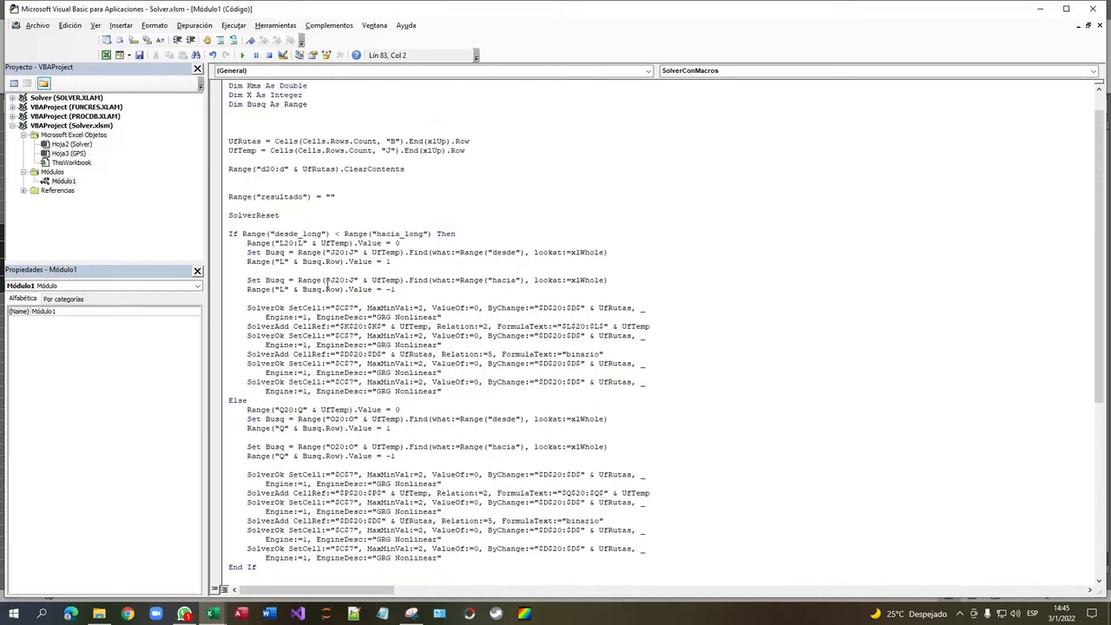
{"action": "scroll", "coordinate": [336, 240], "scroll_direction": "down", "scroll_amount": 12}
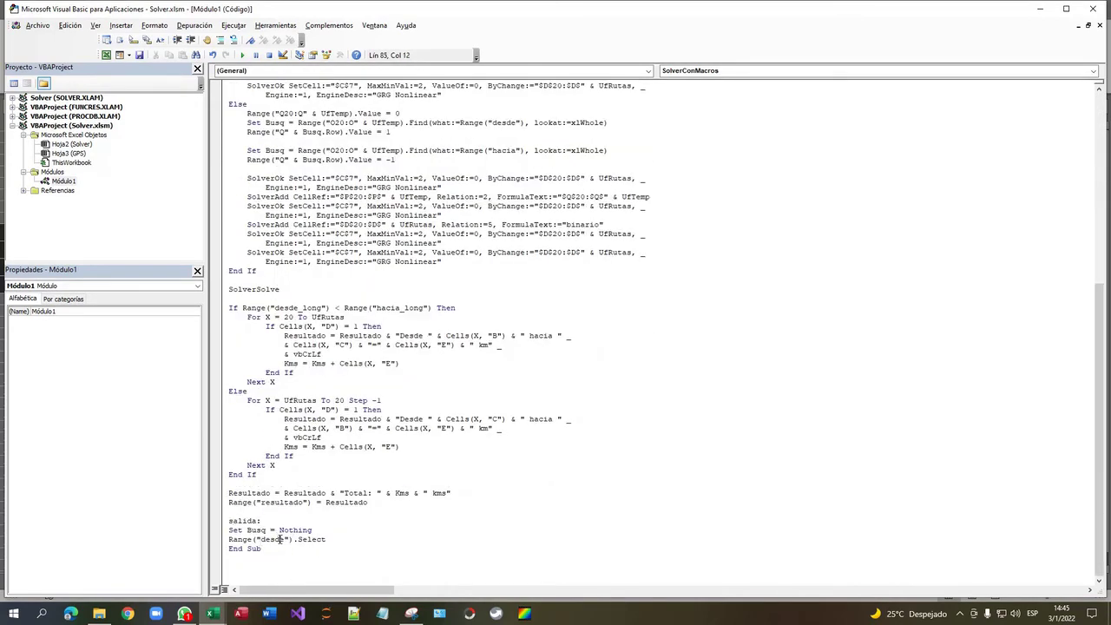
{"action": "double_click", "coordinate": [253, 529]}
{"action": "double_click", "coordinate": [242, 521]}
{"action": "left_click_drag", "start_coordinate": [229, 531], "coordinate": [333, 532]}
Step: Highlight the Dim Busq As Range declaration and the start of the first Set Busq line below SolverReset
{"action": "scroll", "coordinate": [386, 517], "scroll_direction": "up", "scroll_amount": 12}
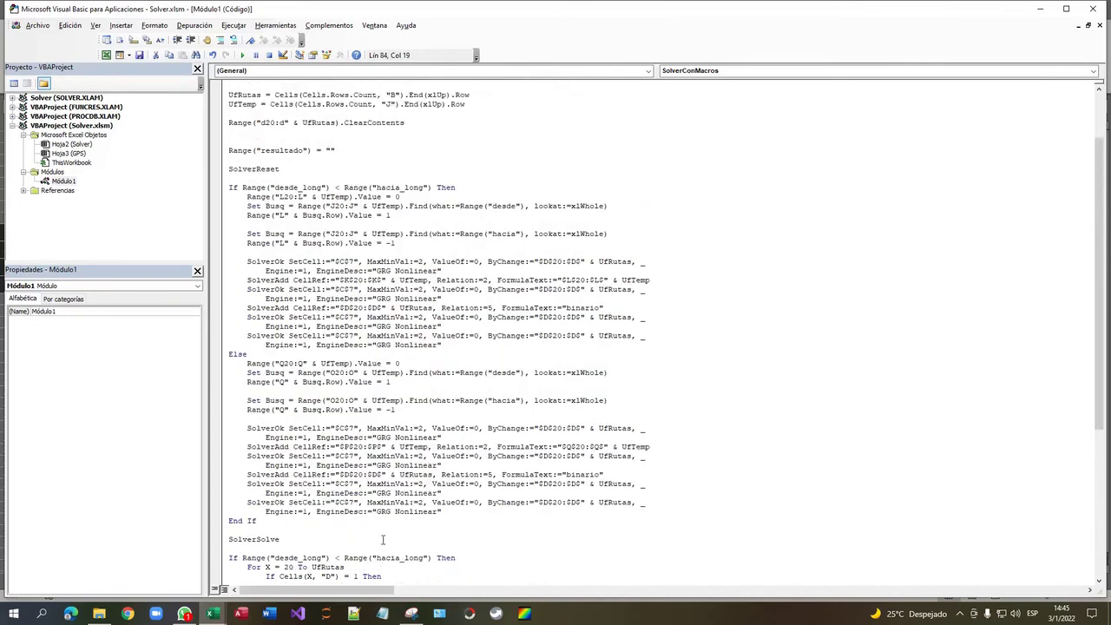
{"action": "left_click_drag", "start_coordinate": [313, 131], "coordinate": [224, 133]}
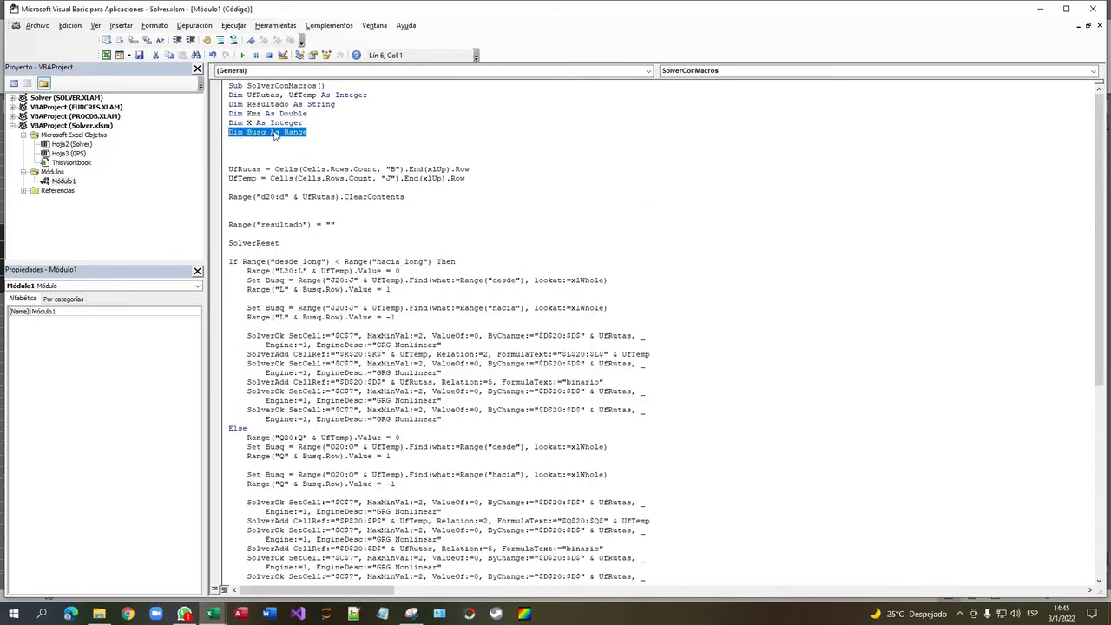
{"action": "scroll", "coordinate": [280, 217], "scroll_direction": "down", "scroll_amount": 2}
{"action": "left_click_drag", "start_coordinate": [247, 224], "coordinate": [315, 224]}
Step: Inspect the first Find call's what:=Range("desde") and lookat arguments, and switch back to the GPS sheet in Excel
{"action": "left_click", "coordinate": [409, 224]}
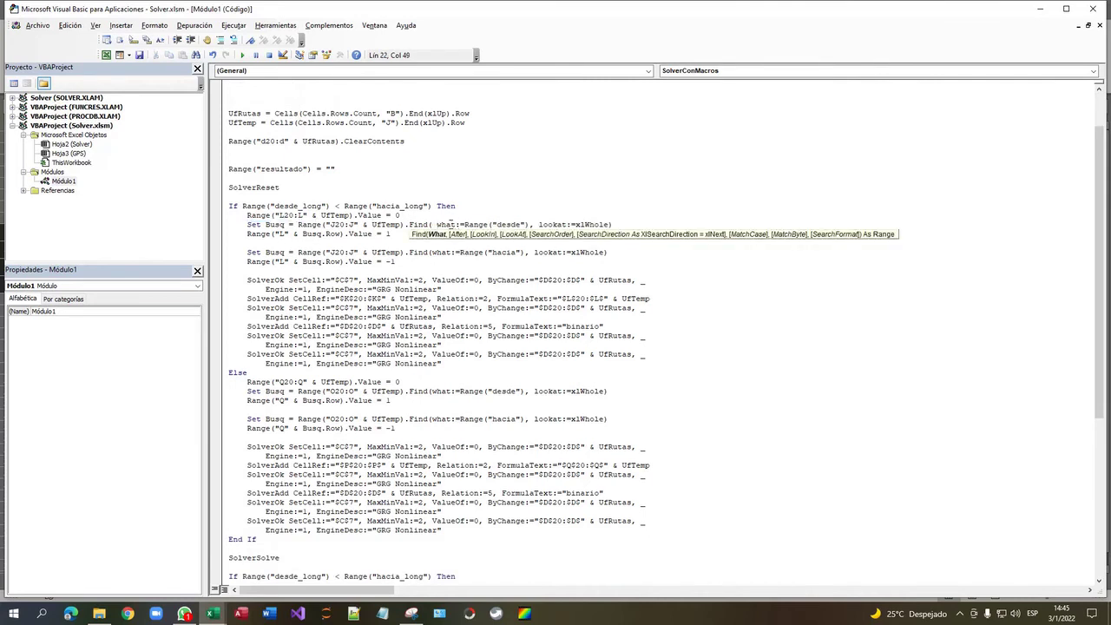
{"action": "double_click", "coordinate": [445, 224]}
{"action": "left_click_drag", "start_coordinate": [467, 224], "coordinate": [530, 225]}
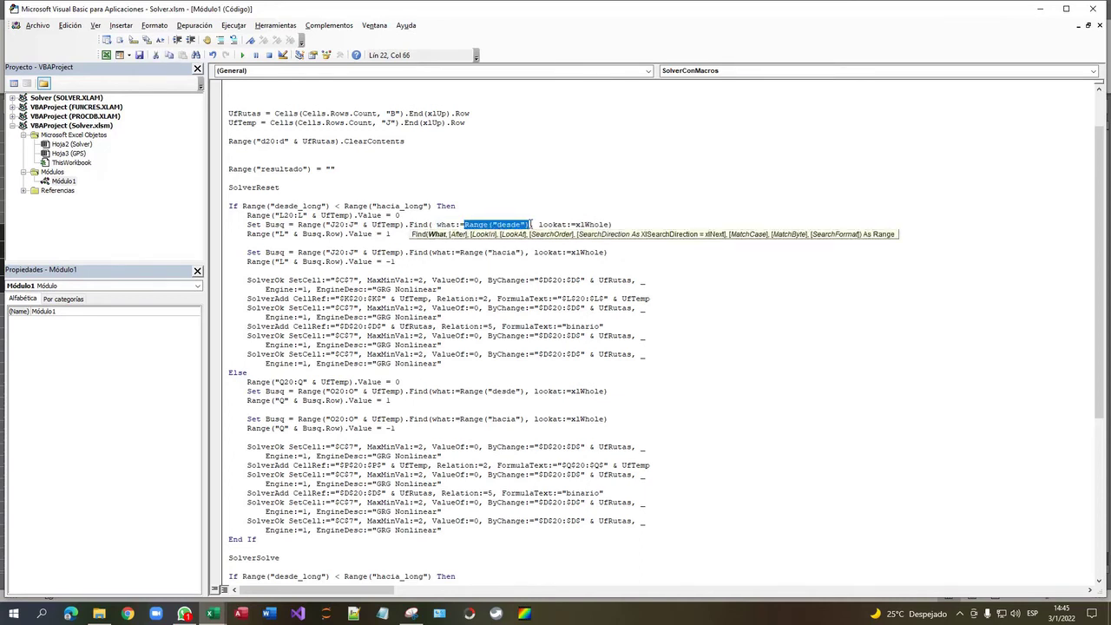
{"action": "left_click", "coordinate": [539, 225]}
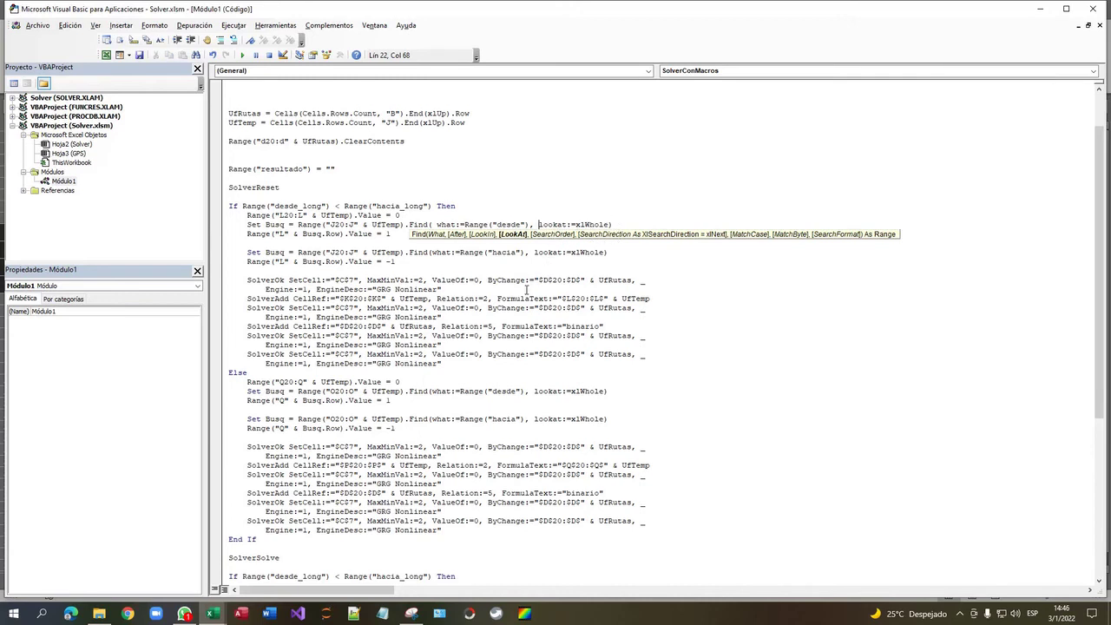
{"action": "key", "text": "alt+F11"}
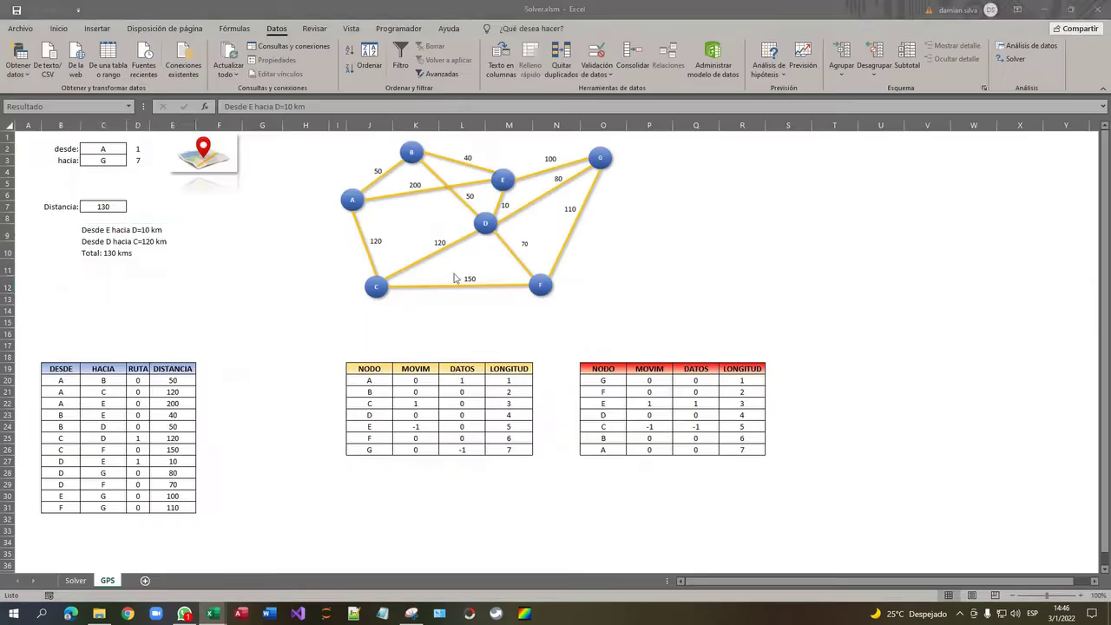
Step: Enter A1 as a test value in cell B32 below the DESDE column and compare it with the A entries above
{"action": "left_click", "coordinate": [79, 518]}
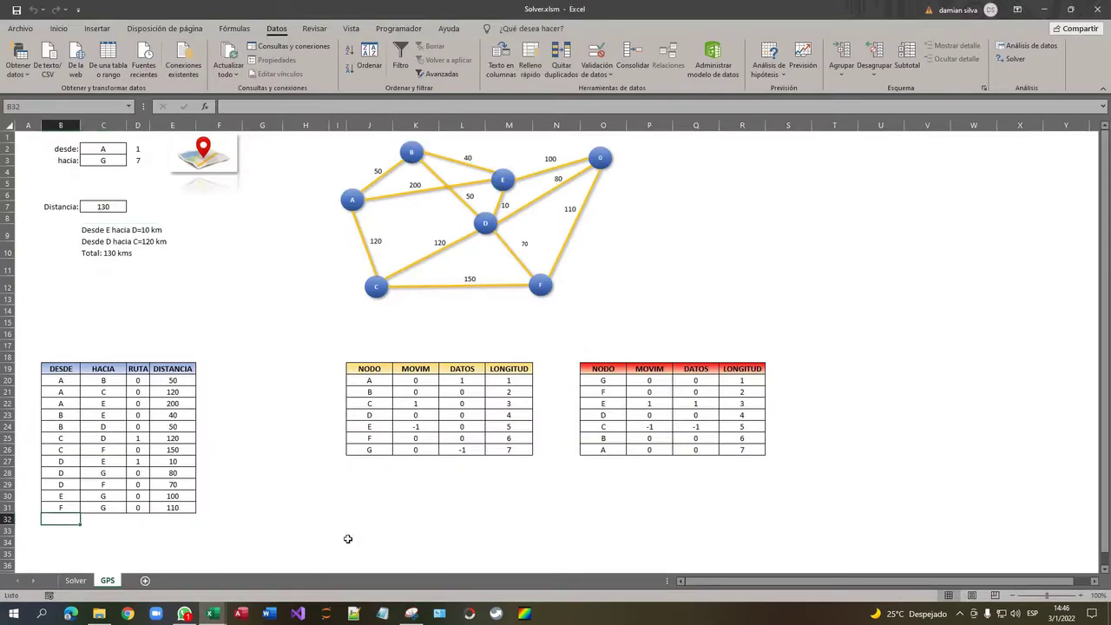
{"action": "type", "text": "A1"}
{"action": "left_click", "coordinate": [68, 380]}
{"action": "key", "text": "ctrl+Down"}
{"action": "key", "text": "ctrl+Up"}
{"action": "key", "text": "ctrl+Down"}
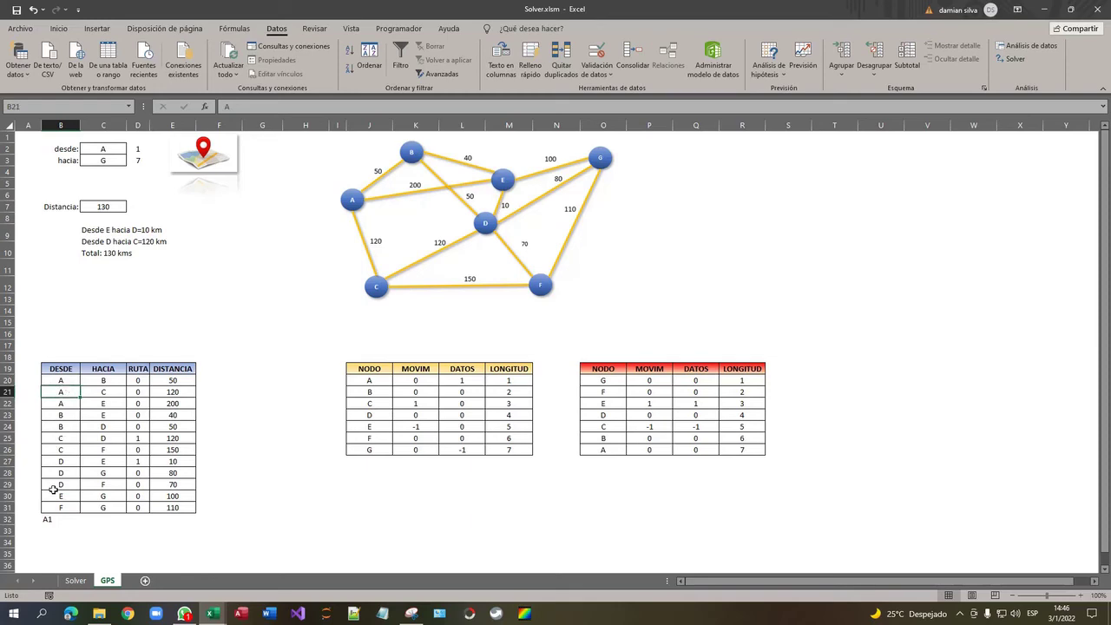
Step: Return to the VBA editor and highlight the lookat:=xlWhole argument in the first Find call
{"action": "key", "text": "alt+F11"}
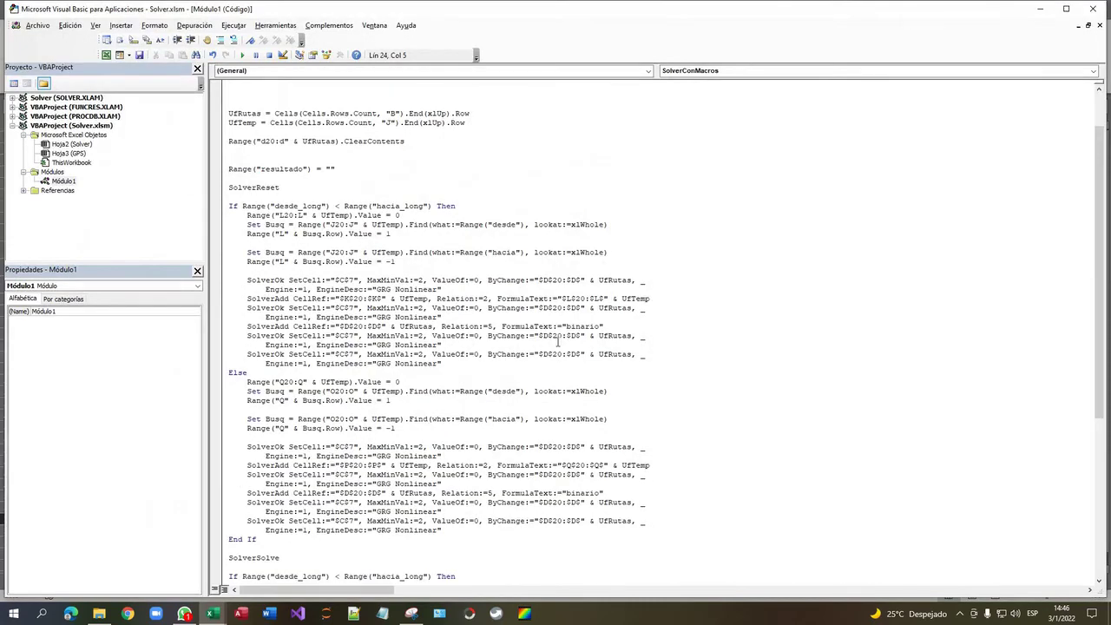
{"action": "left_click_drag", "start_coordinate": [580, 228], "coordinate": [536, 230]}
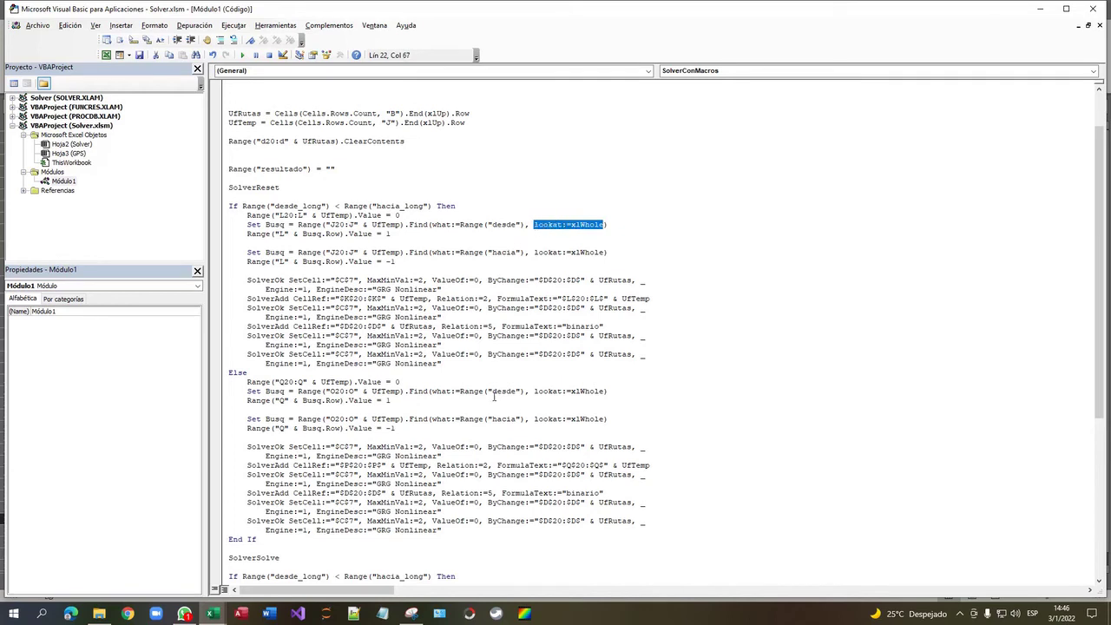
{"action": "left_click", "coordinate": [444, 364]}
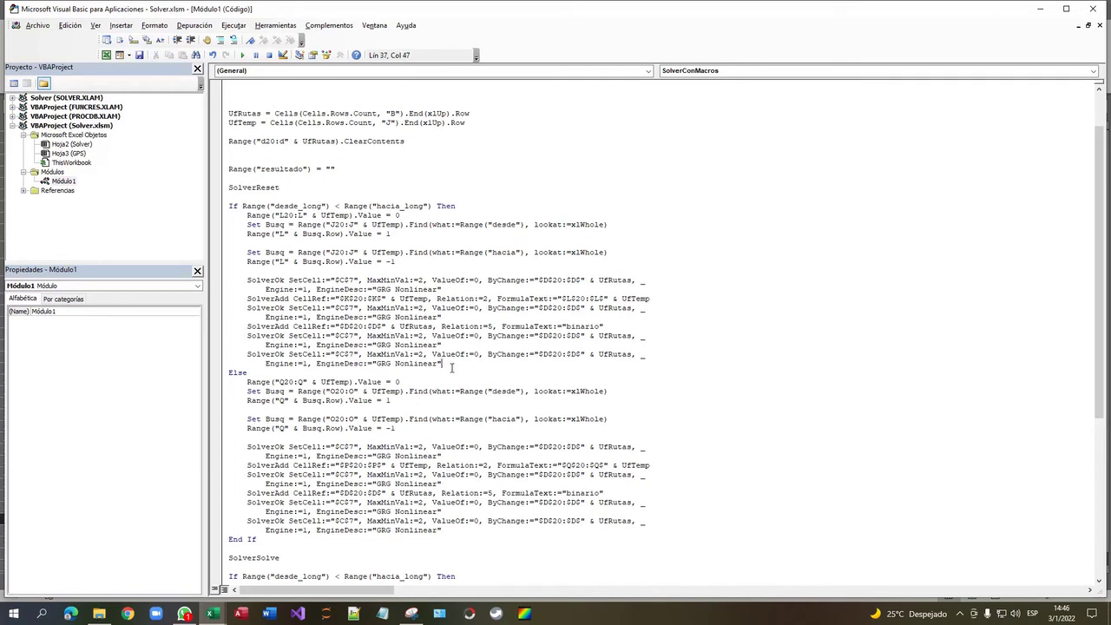
{"action": "scroll", "coordinate": [447, 373], "scroll_direction": "down", "scroll_amount": 3}
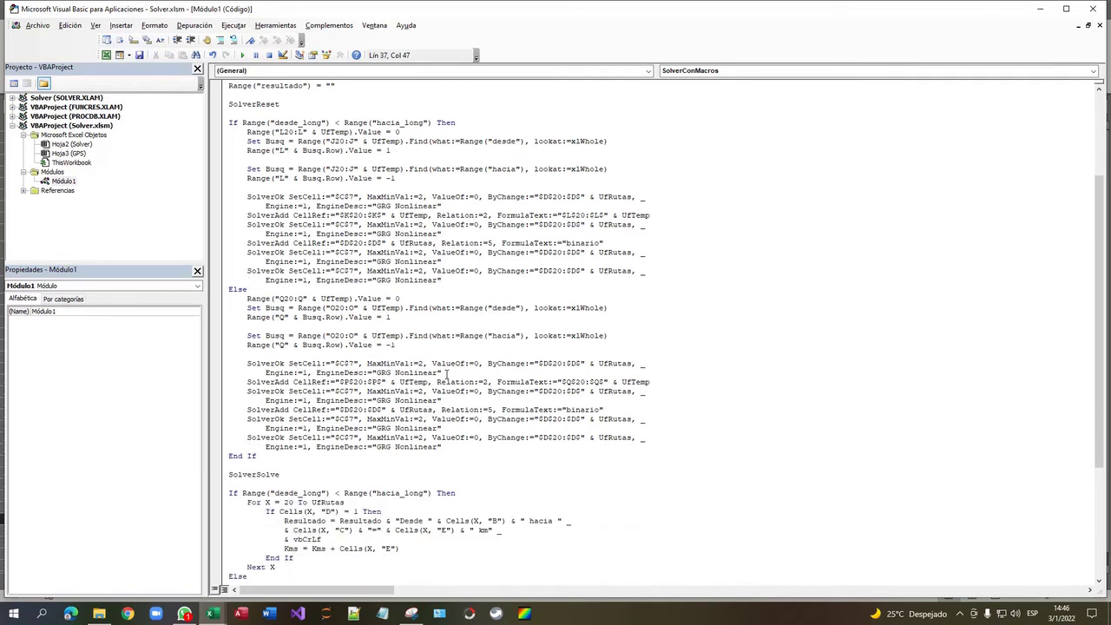
{"action": "scroll", "coordinate": [388, 479], "scroll_direction": "up", "scroll_amount": 5}
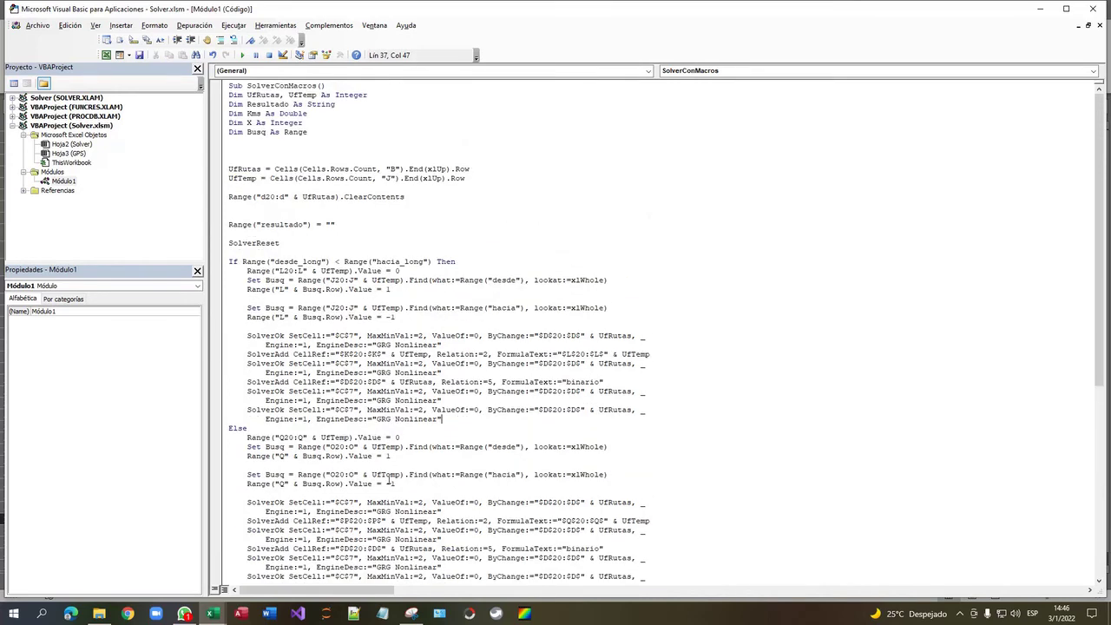
Step: Set a breakpoint on the UfRutas assignment and run the macro from the map picture on the GPS sheet
{"action": "left_click", "coordinate": [216, 169]}
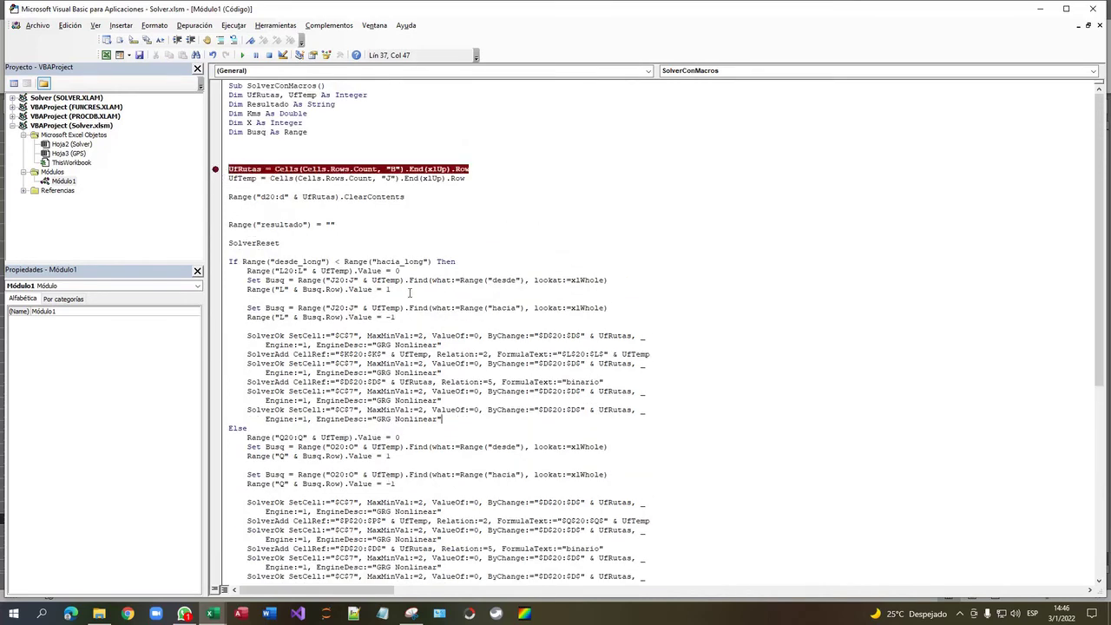
{"action": "key", "text": "alt+F11"}
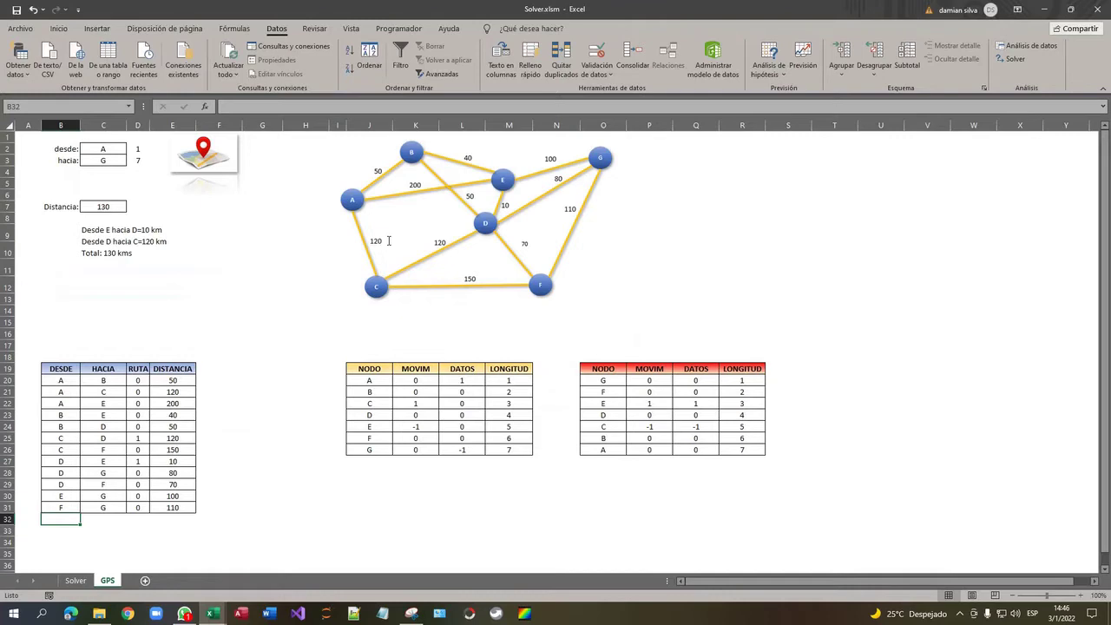
{"action": "left_click", "coordinate": [223, 231]}
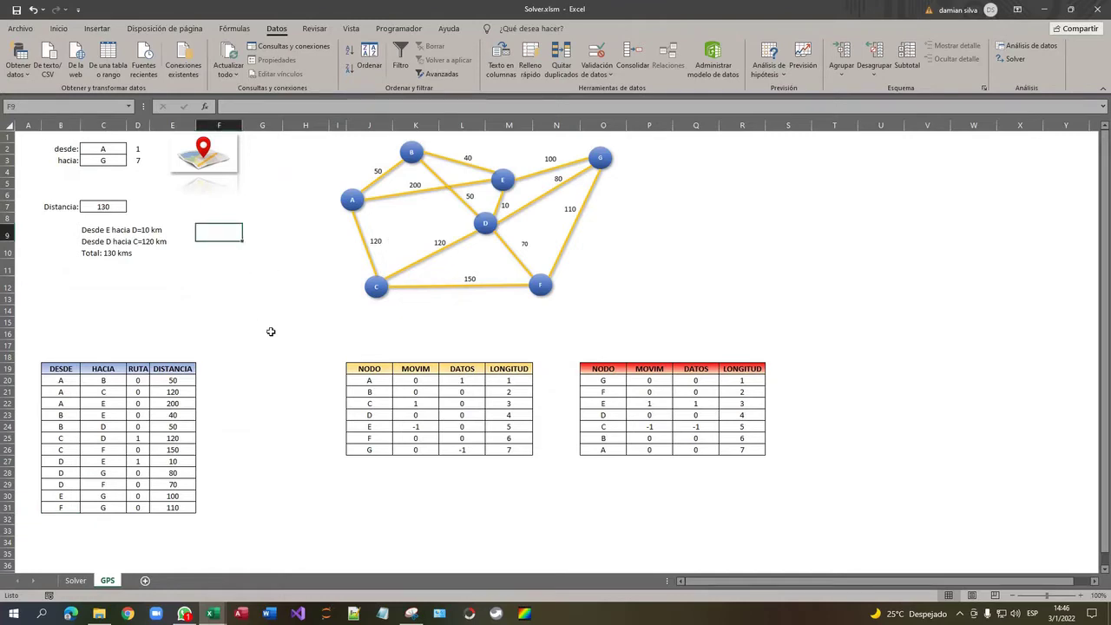
{"action": "left_click", "coordinate": [205, 167]}
{"action": "mouse_move", "coordinate": [474, 449]}
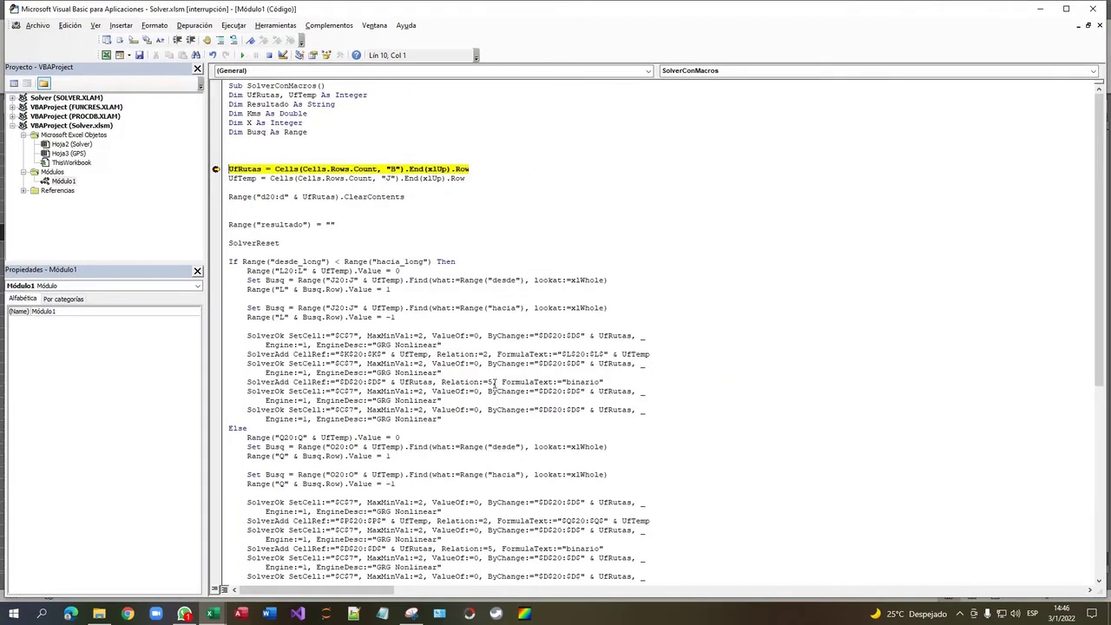
Step: Execute only the UfRutas line, inspect the variable's value and switch back to the GPS sheet
{"action": "key", "text": "F8"}
{"action": "mouse_move", "coordinate": [245, 169]}
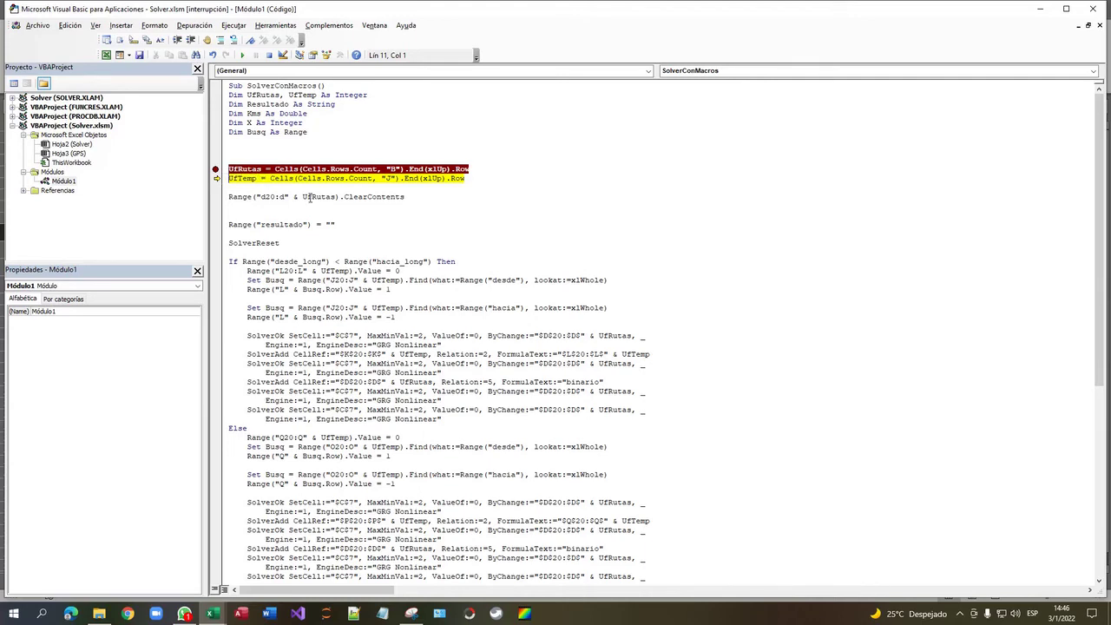
{"action": "key", "text": "F5"}
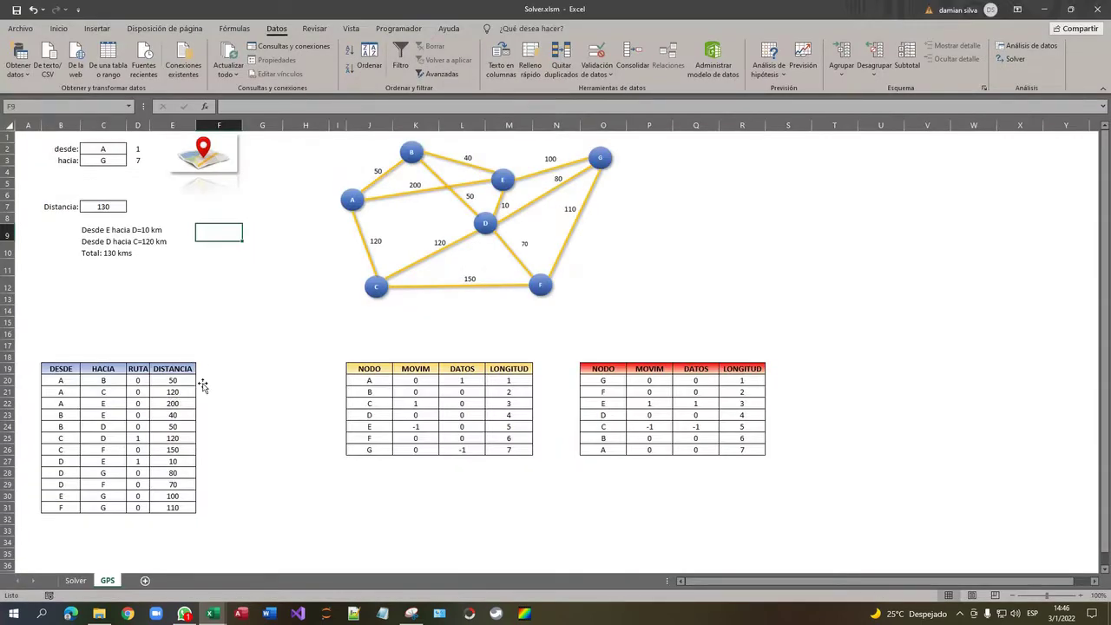
Step: Trace the End(xlUp) logic in column B by going to the sheet's last row and back up to the last filled cell
{"action": "left_click", "coordinate": [69, 527]}
{"action": "key", "text": "ctrl+Down"}
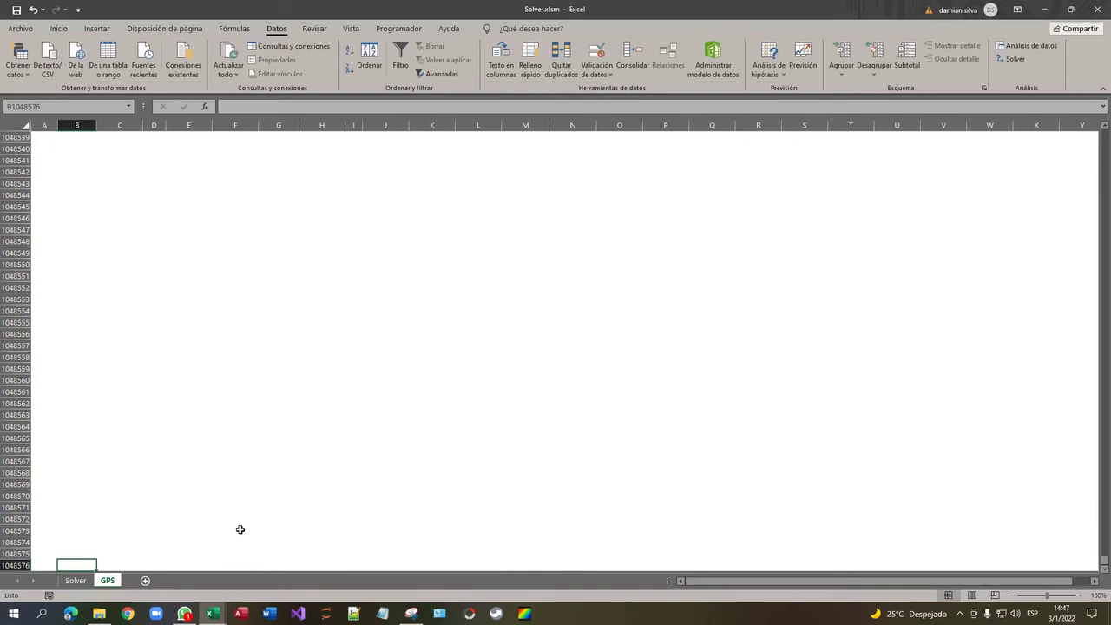
{"action": "key", "text": "ctrl+Up"}
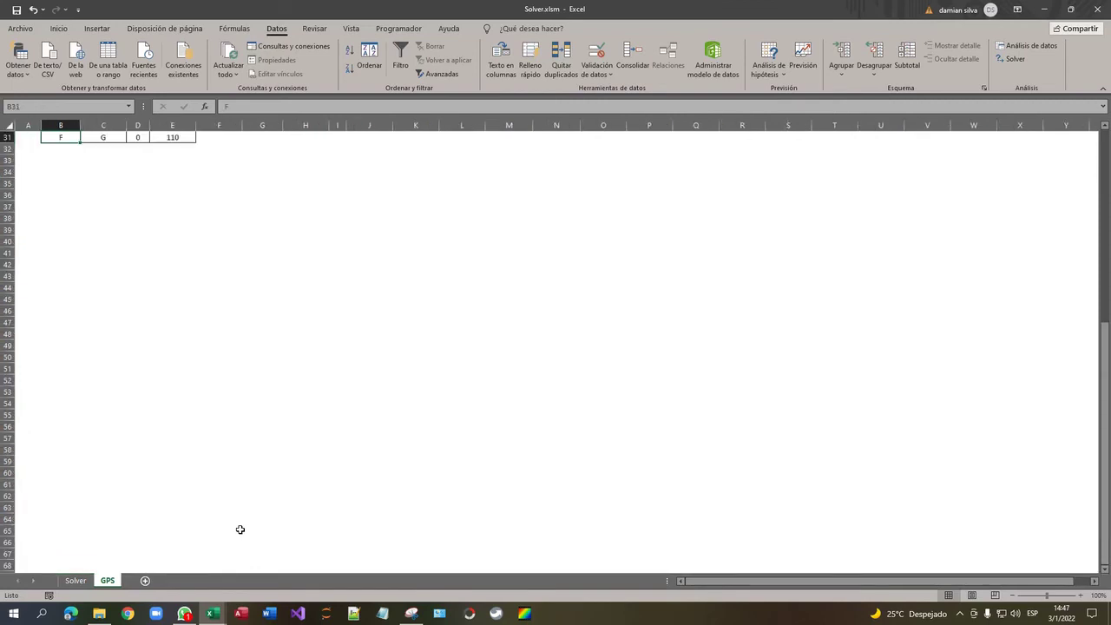
{"action": "scroll", "coordinate": [241, 530], "scroll_direction": "up", "scroll_amount": 9}
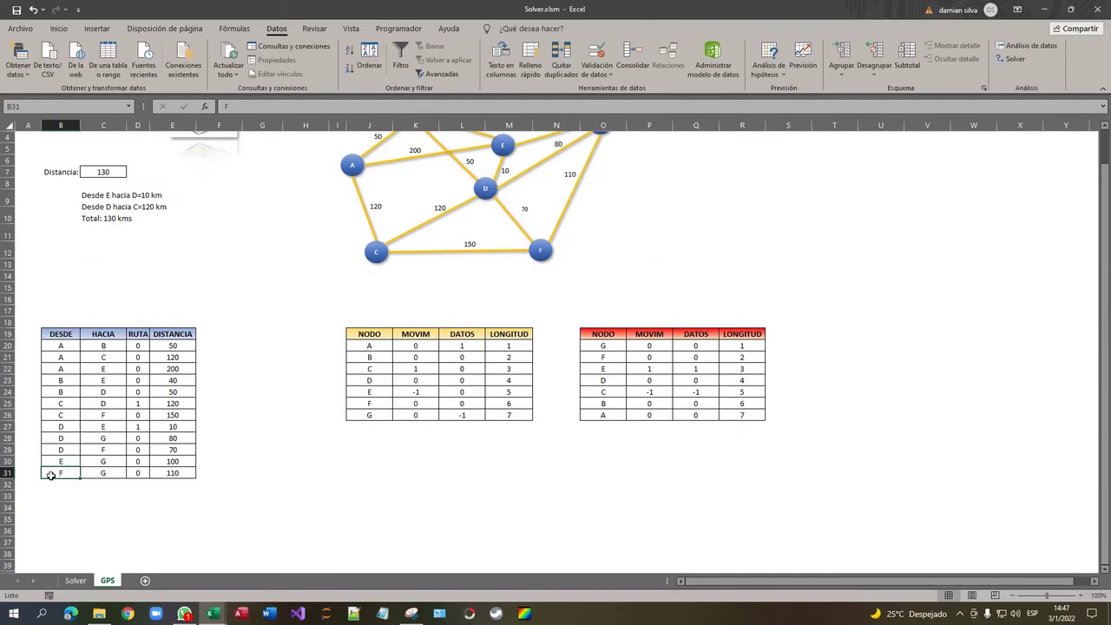
Step: Return to the VBA editor, execute the UfTemp line, inspect the variable's value and switch back to the GPS sheet
{"action": "key", "text": "alt+Tab"}
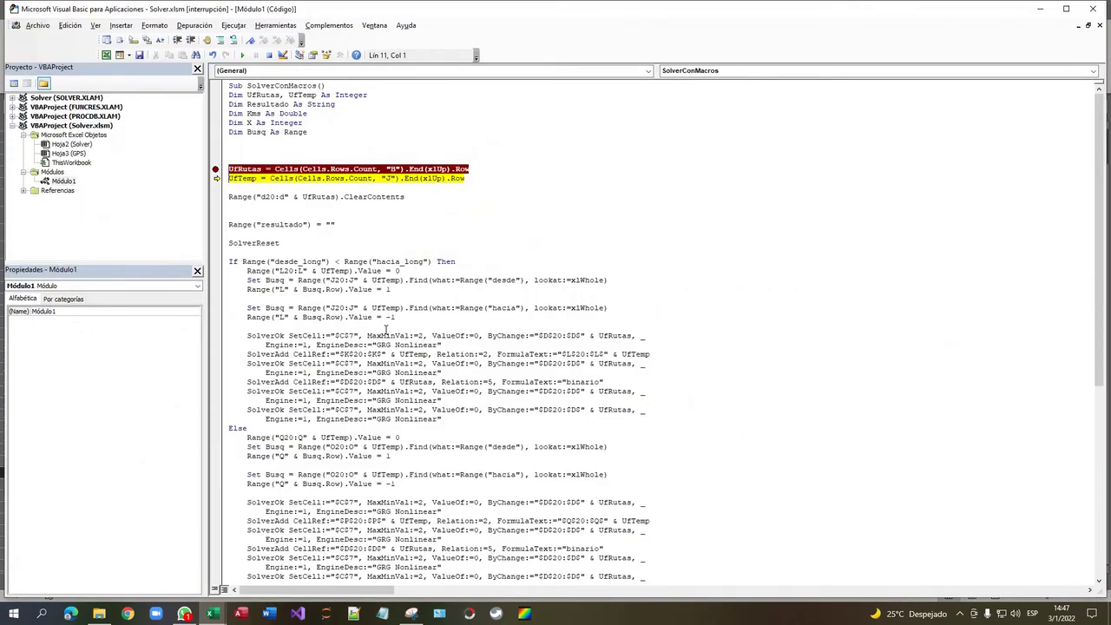
{"action": "key", "text": "F8"}
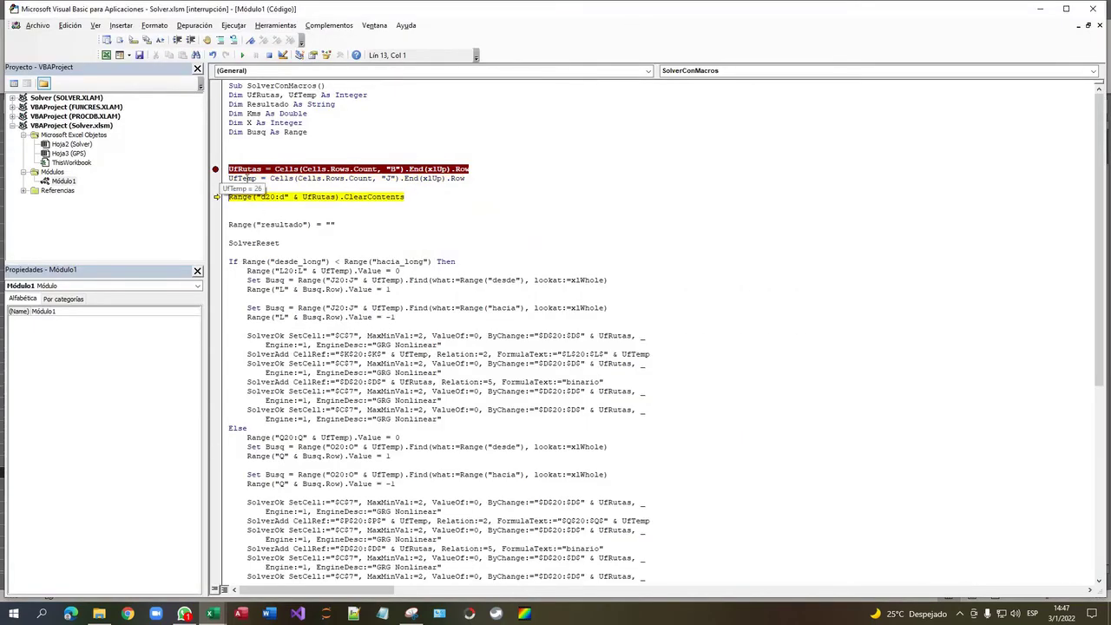
{"action": "key", "text": "alt+F11"}
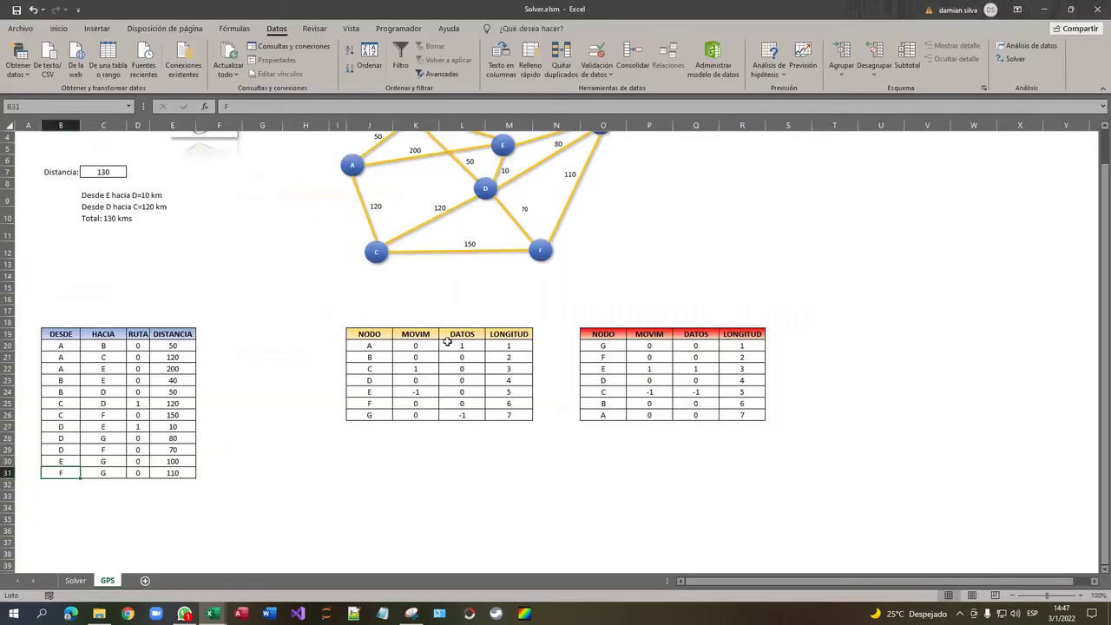
Step: Compare the extents and last rows of the yellow and red NODO tables, selecting J19:R26 and the last node cells in columns J and O
{"action": "left_click", "coordinate": [377, 416]}
{"action": "left_click_drag", "start_coordinate": [364, 338], "coordinate": [749, 418]}
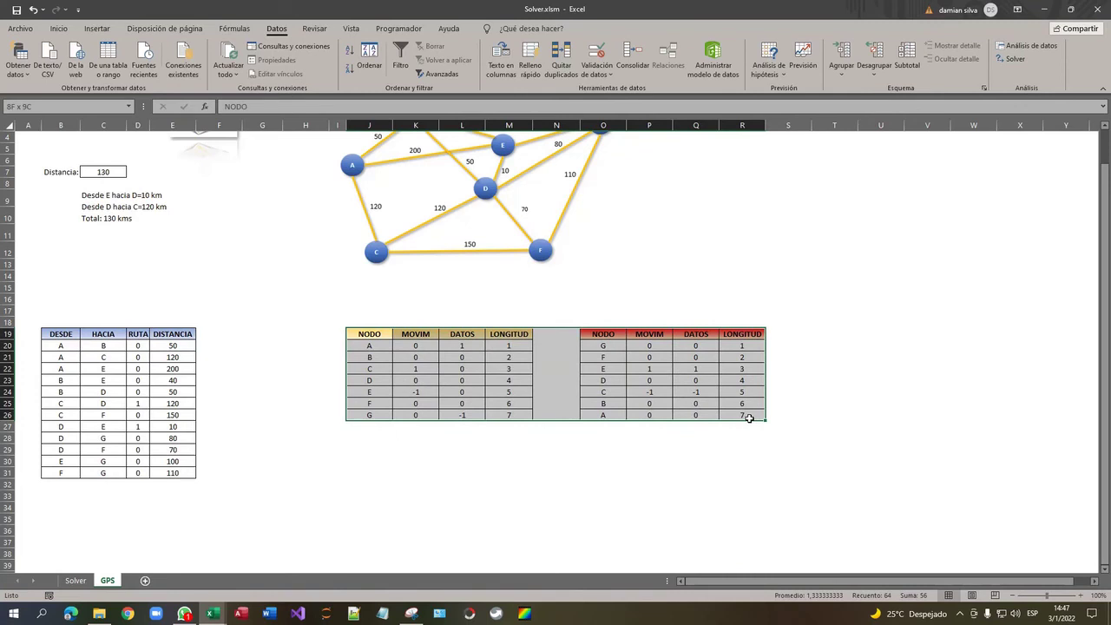
{"action": "left_click", "coordinate": [426, 397]}
{"action": "left_click", "coordinate": [368, 415]}
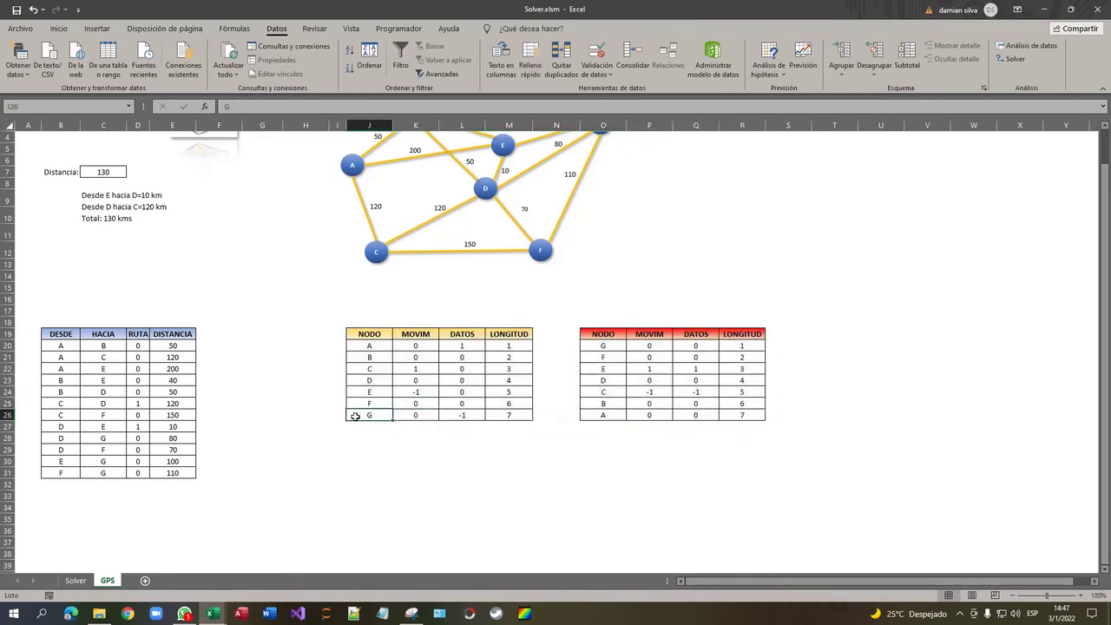
{"action": "left_click", "coordinate": [5, 415]}
{"action": "left_click", "coordinate": [360, 431]}
{"action": "left_click", "coordinate": [369, 417]}
{"action": "left_click", "coordinate": [603, 416]}
{"action": "left_click", "coordinate": [365, 415]}
{"action": "left_click", "coordinate": [605, 417]}
{"action": "left_click", "coordinate": [384, 417]}
{"action": "left_click", "coordinate": [603, 415]}
{"action": "left_click", "coordinate": [375, 415]}
{"action": "left_click", "coordinate": [605, 414]}
{"action": "left_click", "coordinate": [375, 415]}
{"action": "left_click_drag", "start_coordinate": [376, 341], "coordinate": [749, 417]}
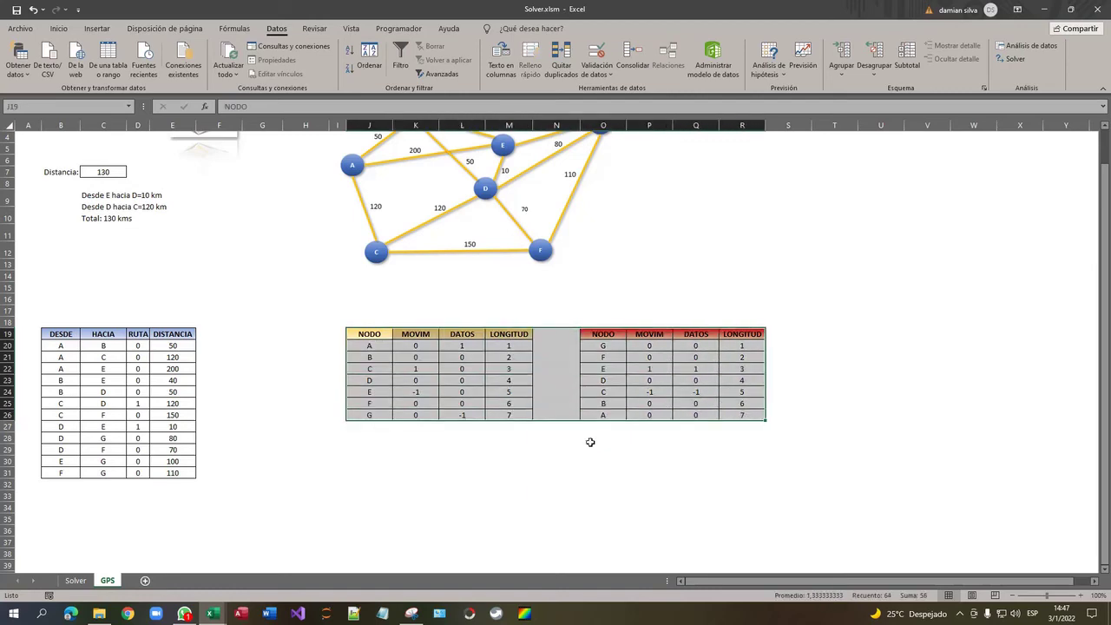
{"action": "left_click", "coordinate": [353, 434]}
{"action": "left_click", "coordinate": [368, 459]}
{"action": "left_click", "coordinate": [377, 405]}
{"action": "left_click", "coordinate": [377, 382]}
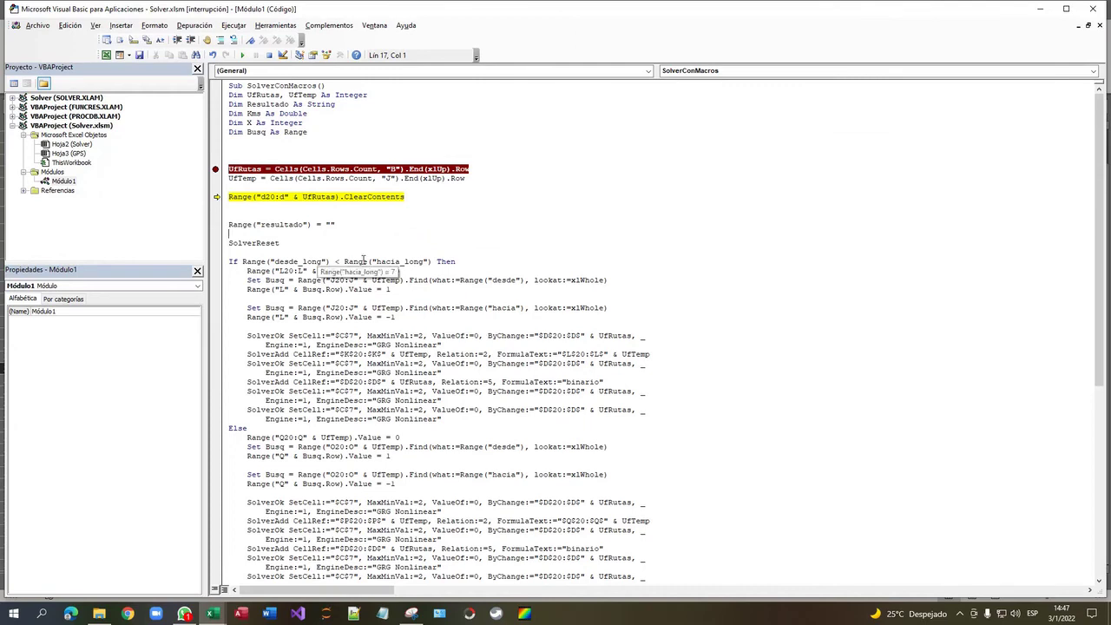
Step: Execute the ClearContents line for the RUTA column and the Range("resultado") = "" line, selecting the Resultado cell on the GPS sheet
{"action": "key", "text": "F8"}
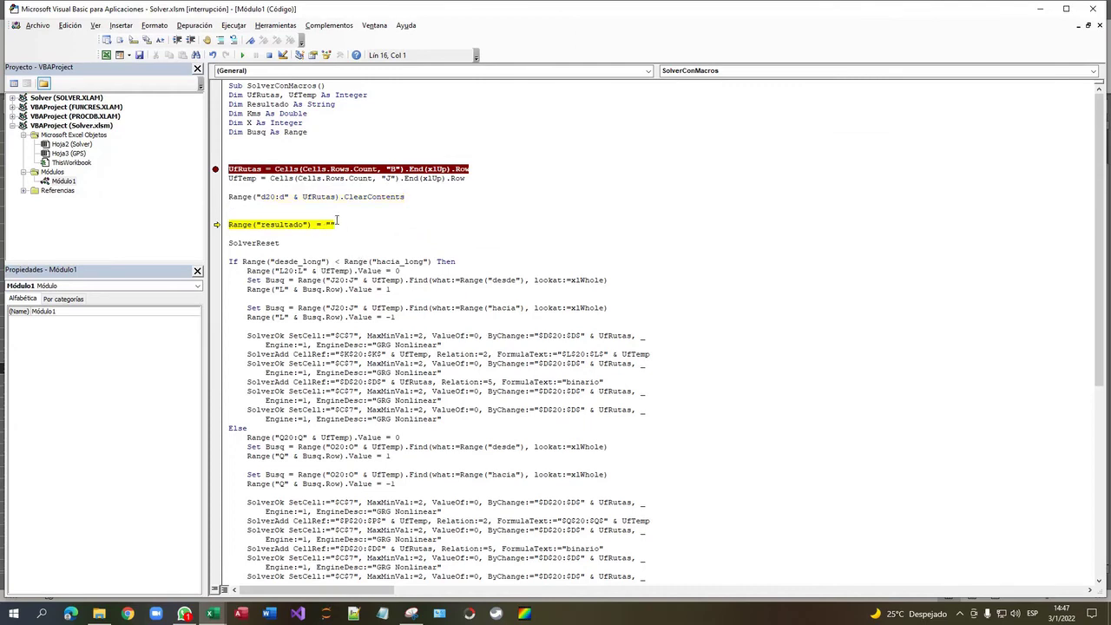
{"action": "key", "text": "F5"}
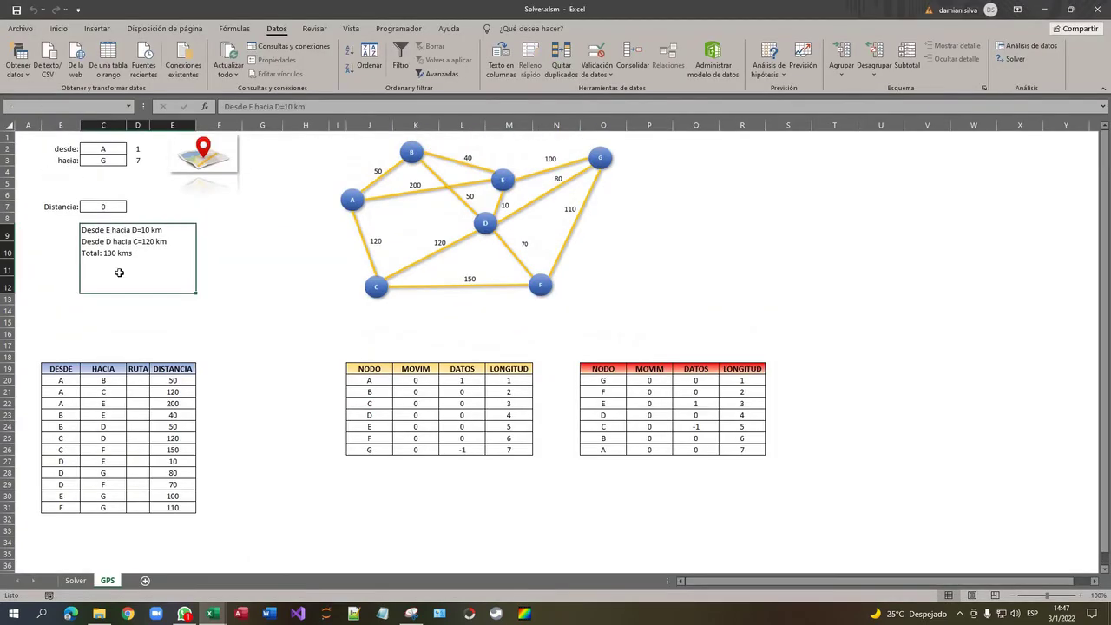
{"action": "left_click", "coordinate": [119, 272]}
{"action": "key", "text": "F8"}
{"action": "key", "text": "F5"}
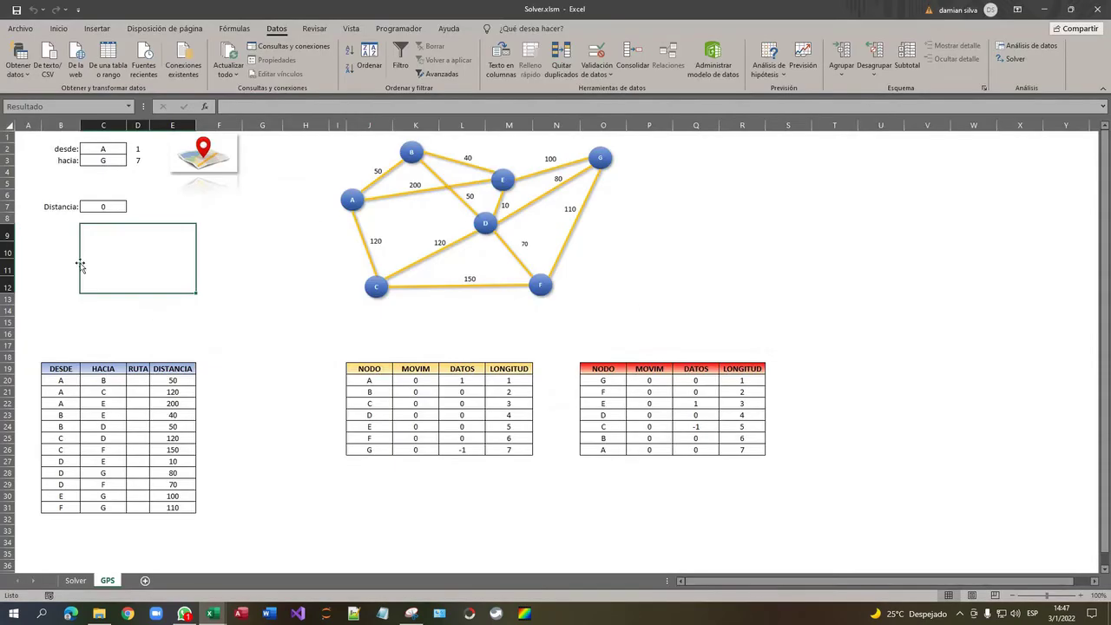
Step: Step through SolverReset and the desde_long < hacia_long condition, and select the RUTA range D20:D31 on the GPS sheet
{"action": "key", "text": "alt+Tab"}
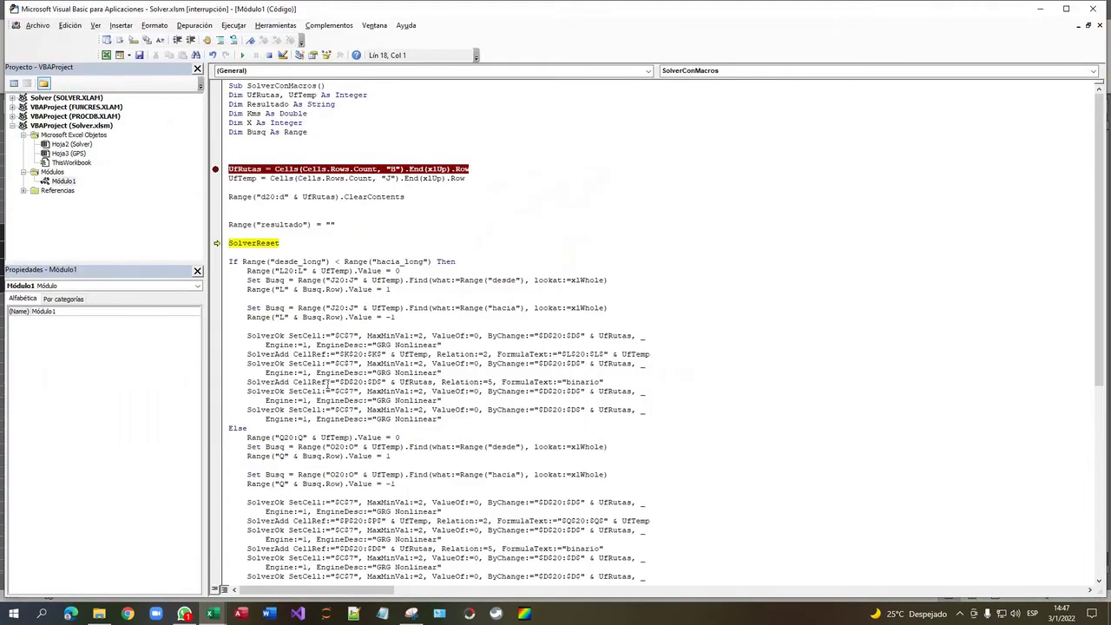
{"action": "key", "text": "F8"}
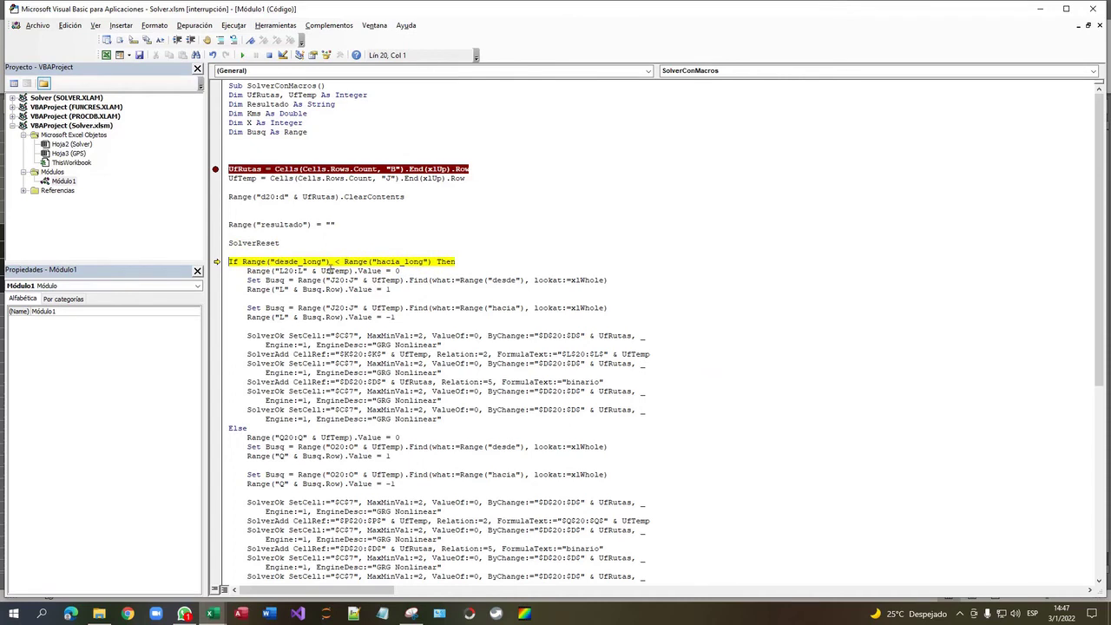
{"action": "key", "text": "F8"}
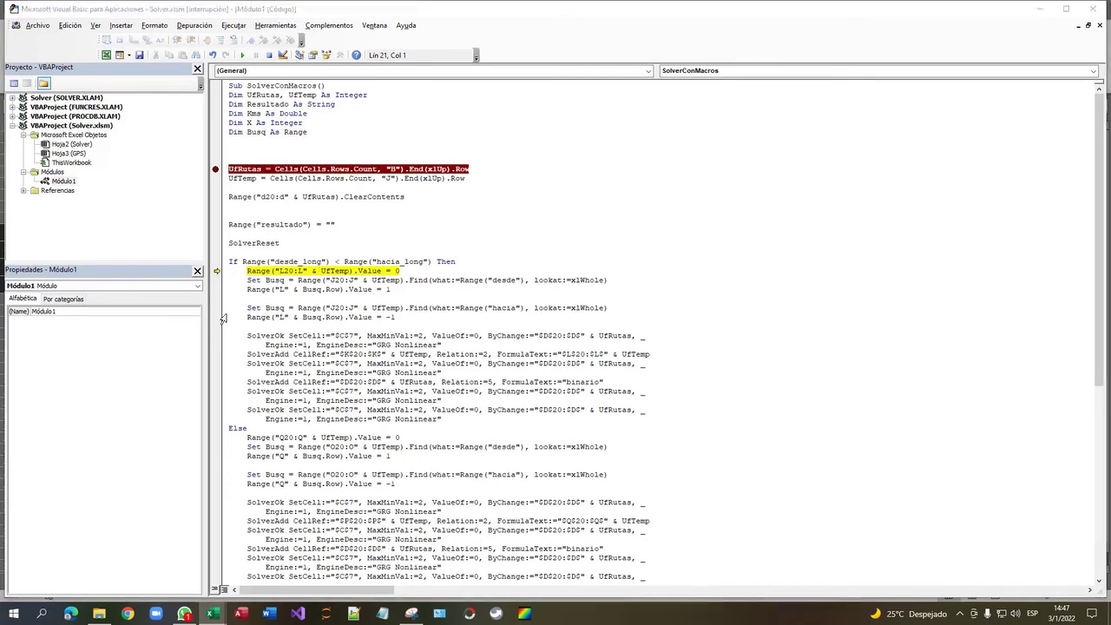
{"action": "key", "text": "alt+Tab"}
{"action": "left_click_drag", "start_coordinate": [139, 380], "coordinate": [147, 501]}
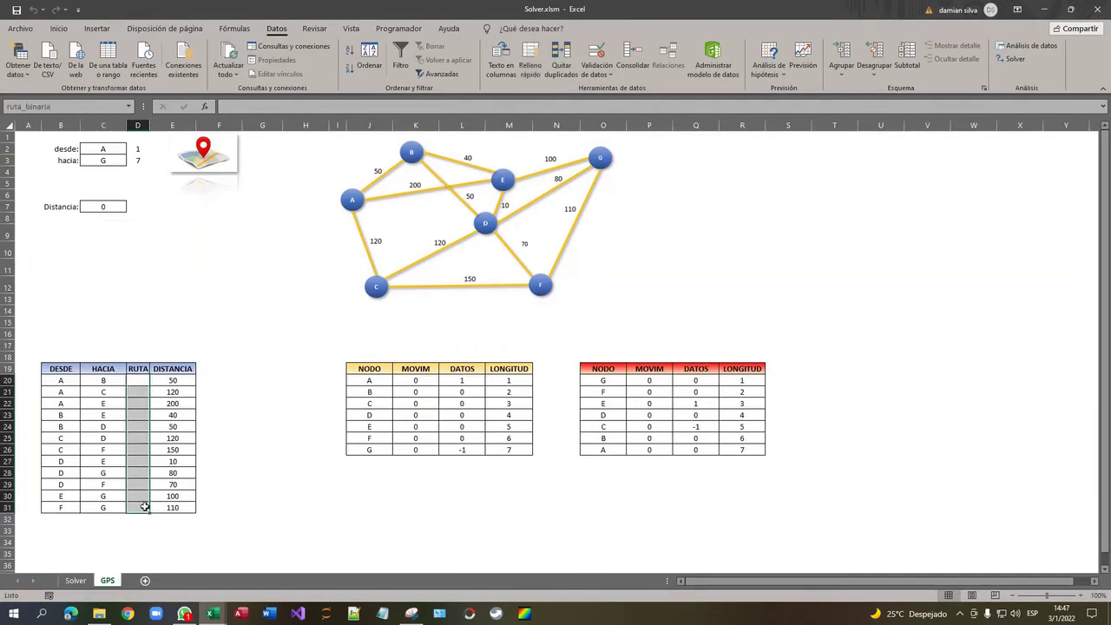
{"action": "key", "text": "alt+Tab"}
Step: Execute the line that sets the L20:L range to 0 and the first Set Busq Find line, inspecting Range("desde") and Busq.Row
{"action": "key", "text": "F8"}
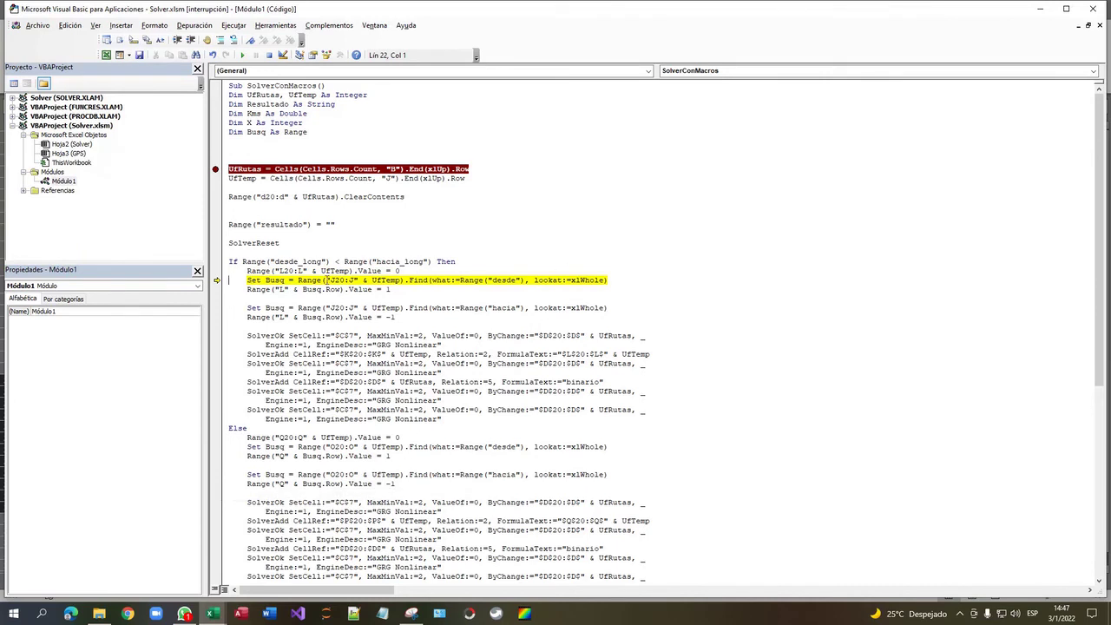
{"action": "mouse_move", "coordinate": [465, 280]}
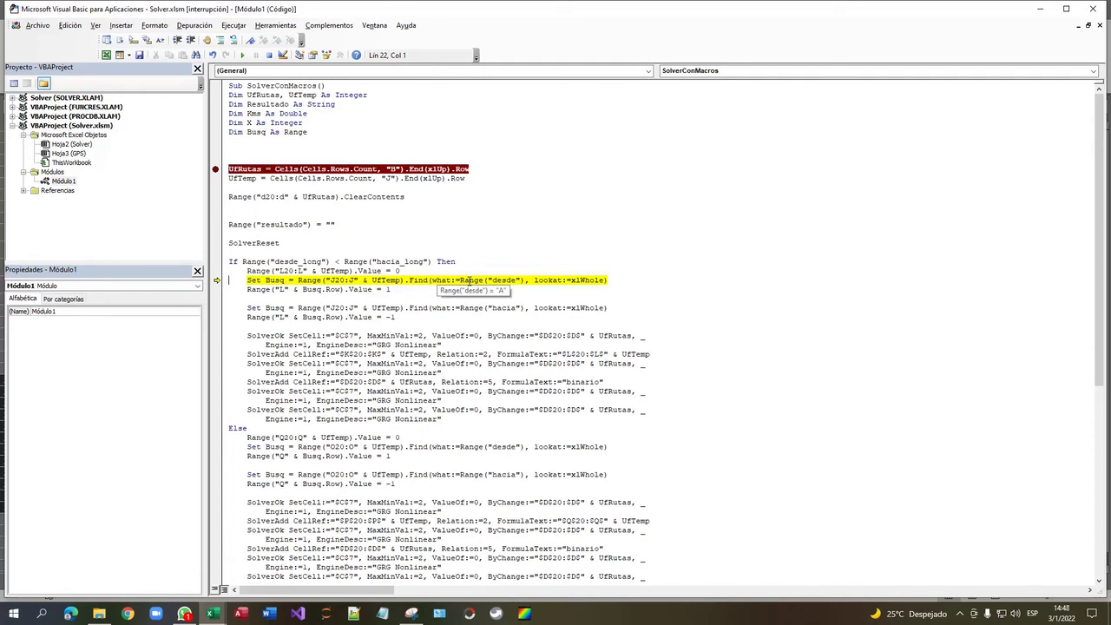
{"action": "key", "text": "F8"}
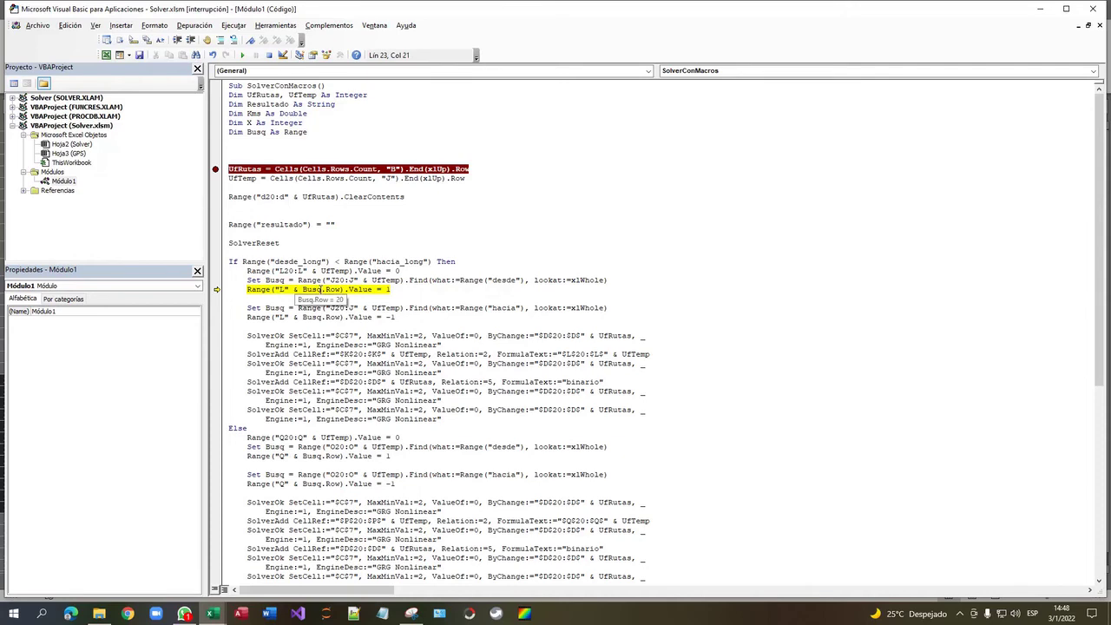
Step: Relate the Find result to the GPS sheet by selecting node A in the yellow table and the desde cell
{"action": "key", "text": "alt+F11"}
{"action": "left_click", "coordinate": [369, 381]}
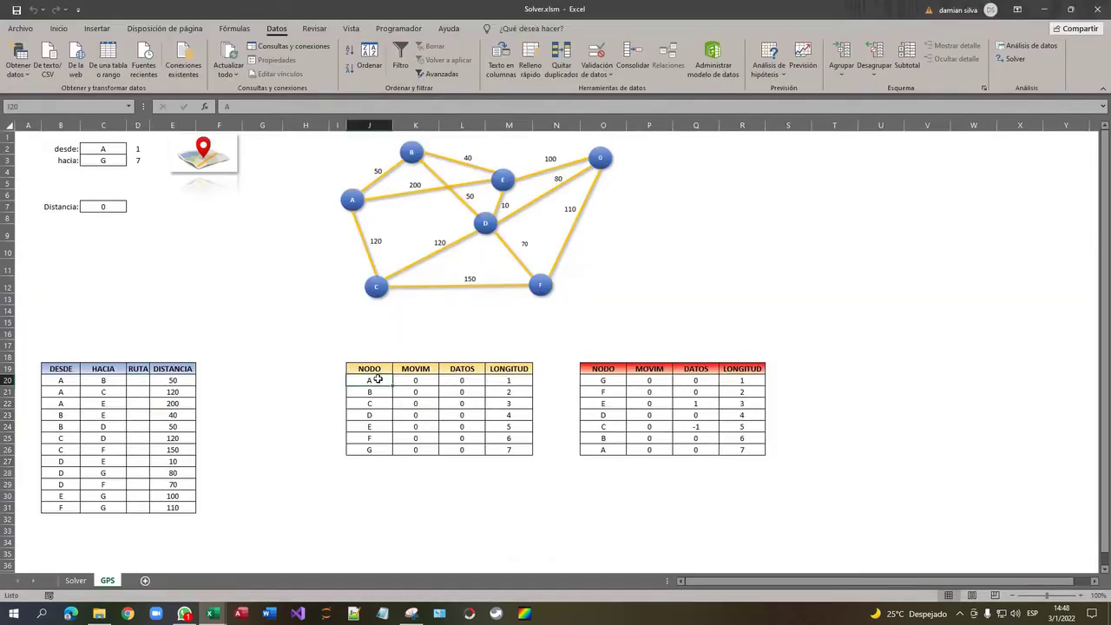
{"action": "left_click", "coordinate": [116, 153]}
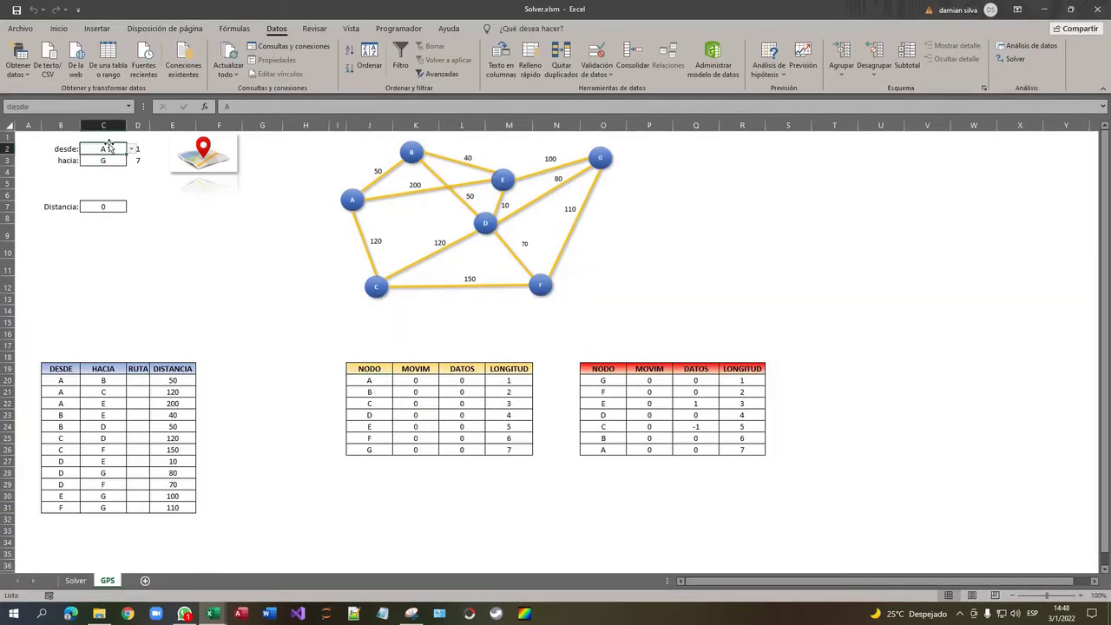
Step: Execute the Range("L" & Busq.Row).Value = 1 line and check node A's DATOS cell L20 on the GPS sheet
{"action": "left_click", "coordinate": [369, 381]}
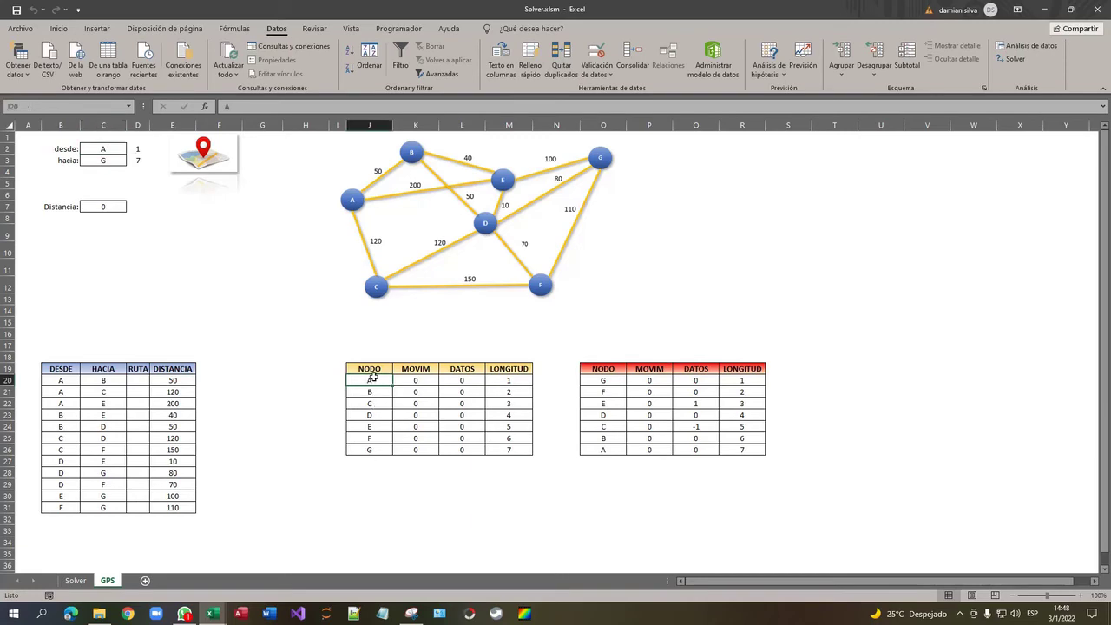
{"action": "key", "text": "alt+Tab"}
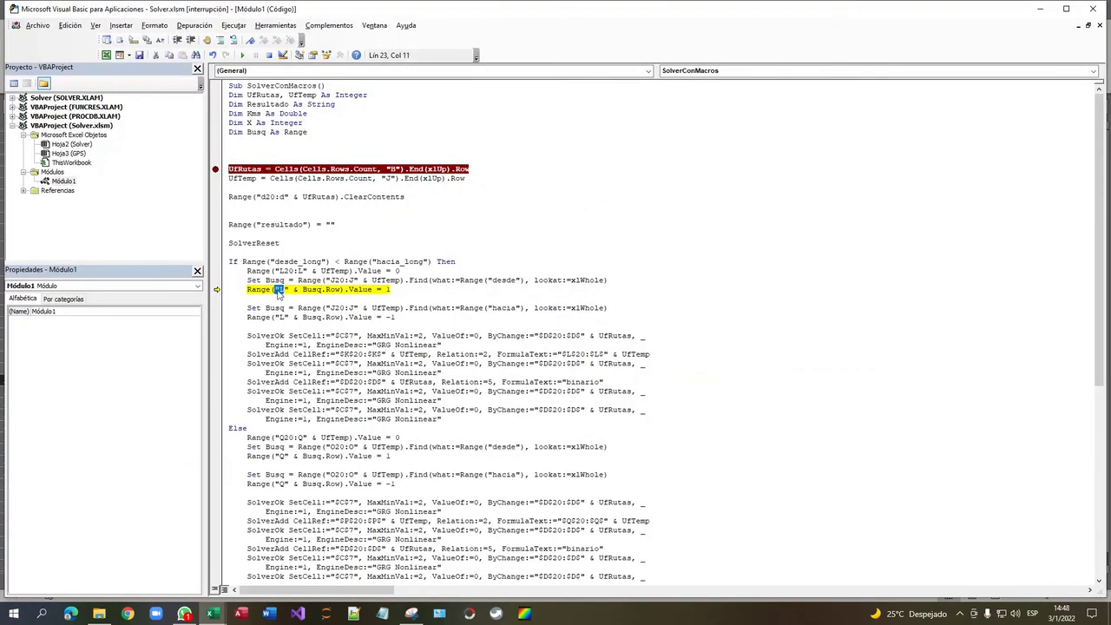
{"action": "key", "text": "alt+Tab"}
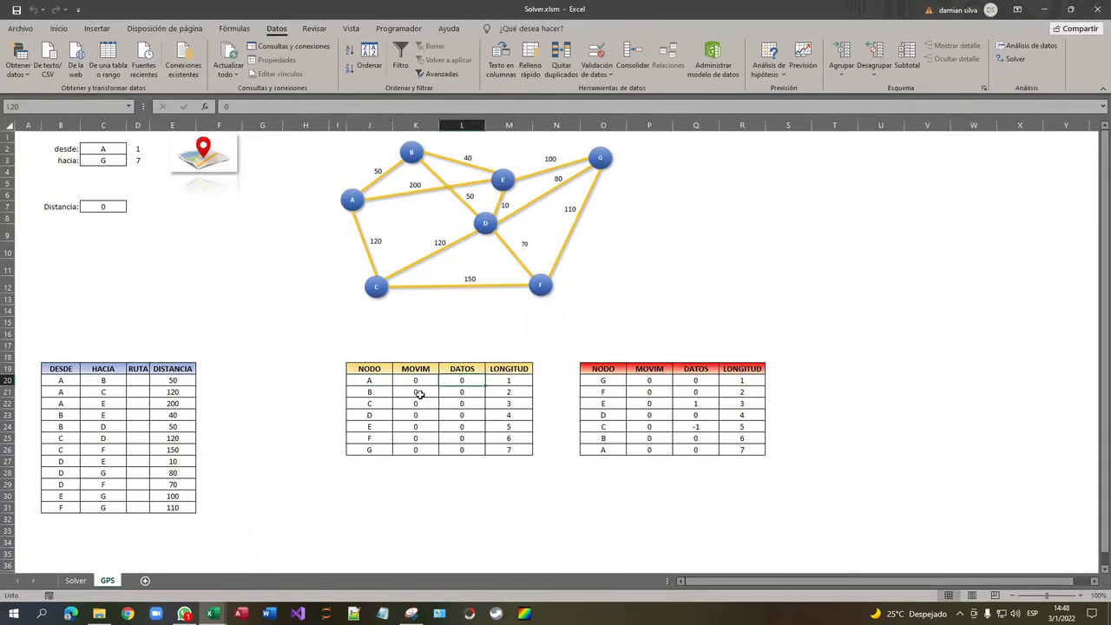
{"action": "key", "text": "alt+Tab"}
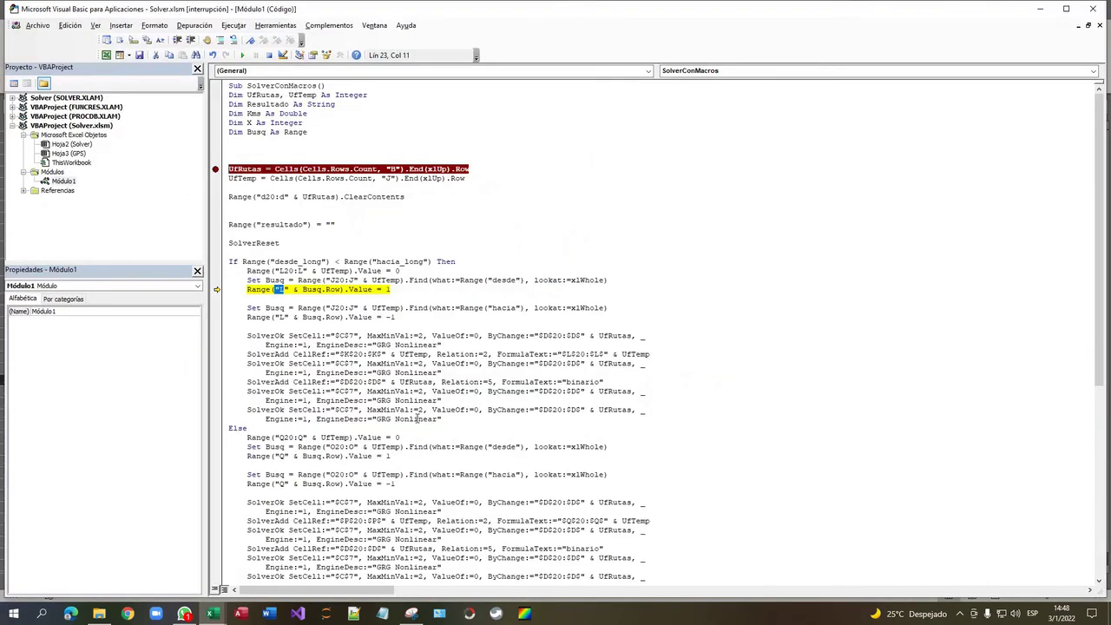
{"action": "key", "text": "F8"}
{"action": "key", "text": "alt+Tab"}
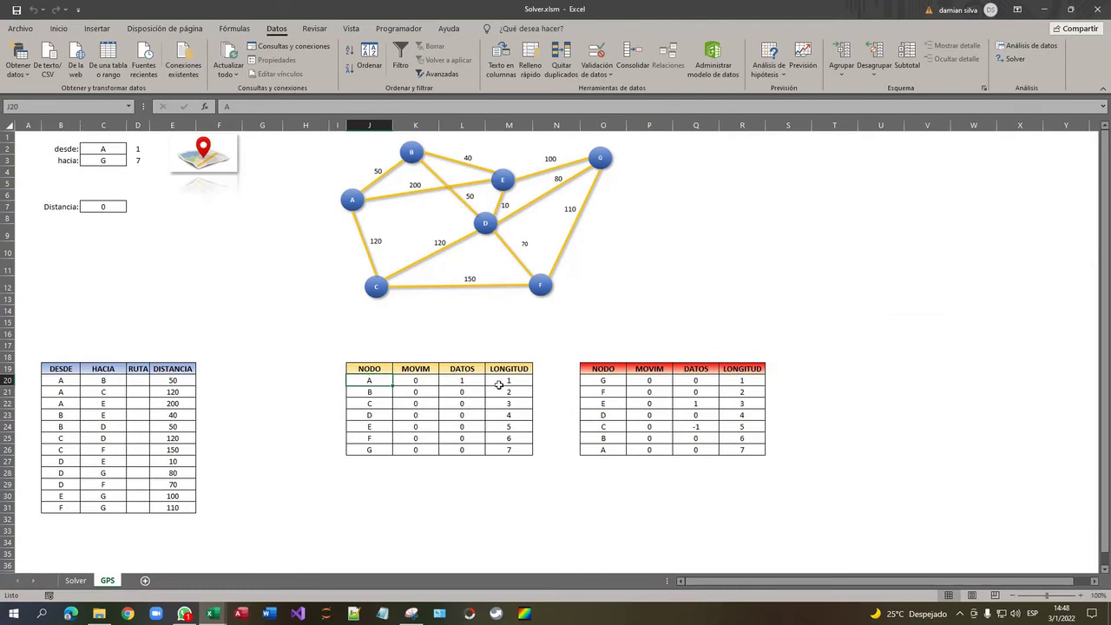
{"action": "left_click", "coordinate": [469, 380]}
{"action": "key", "text": "alt+Tab"}
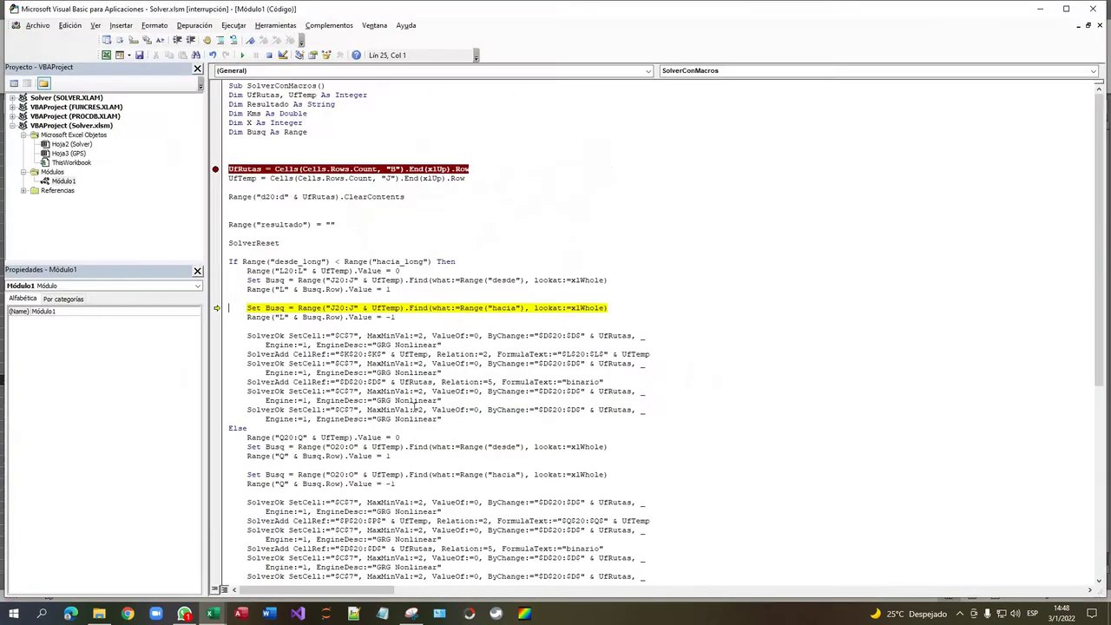
Step: Execute the Set Busq Find line for Range("hacia") and locate node G in the yellow table's NODO column
{"action": "mouse_move", "coordinate": [259, 317]}
{"action": "key", "text": "F8"}
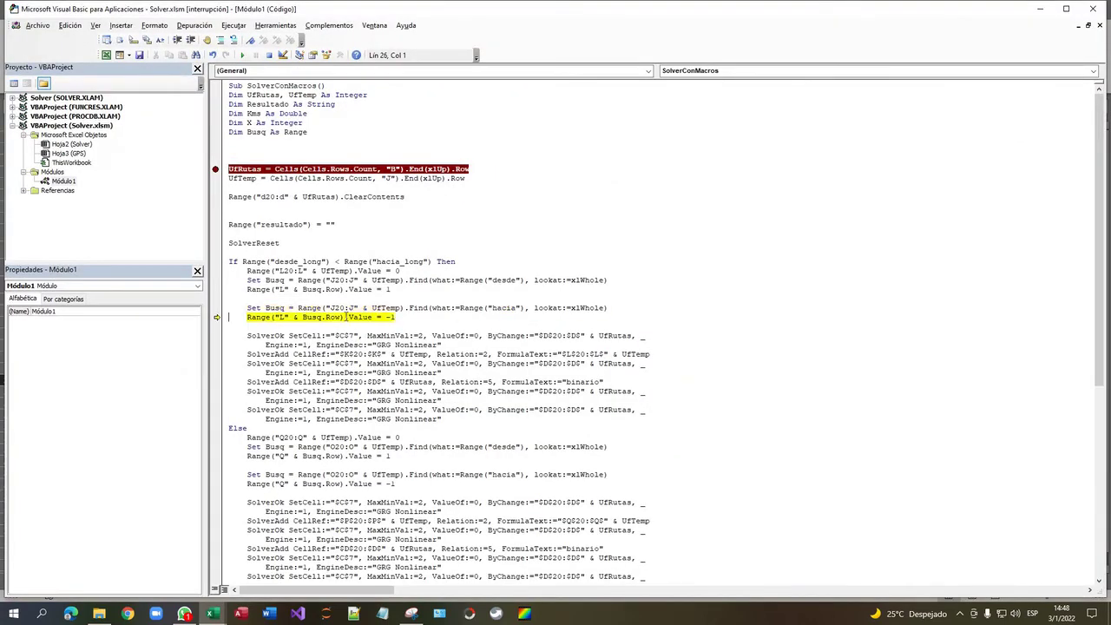
{"action": "left_click", "coordinate": [276, 308]}
{"action": "left_click_drag", "start_coordinate": [331, 308], "coordinate": [354, 311]}
{"action": "left_click", "coordinate": [330, 308]}
{"action": "key", "text": "alt+F11"}
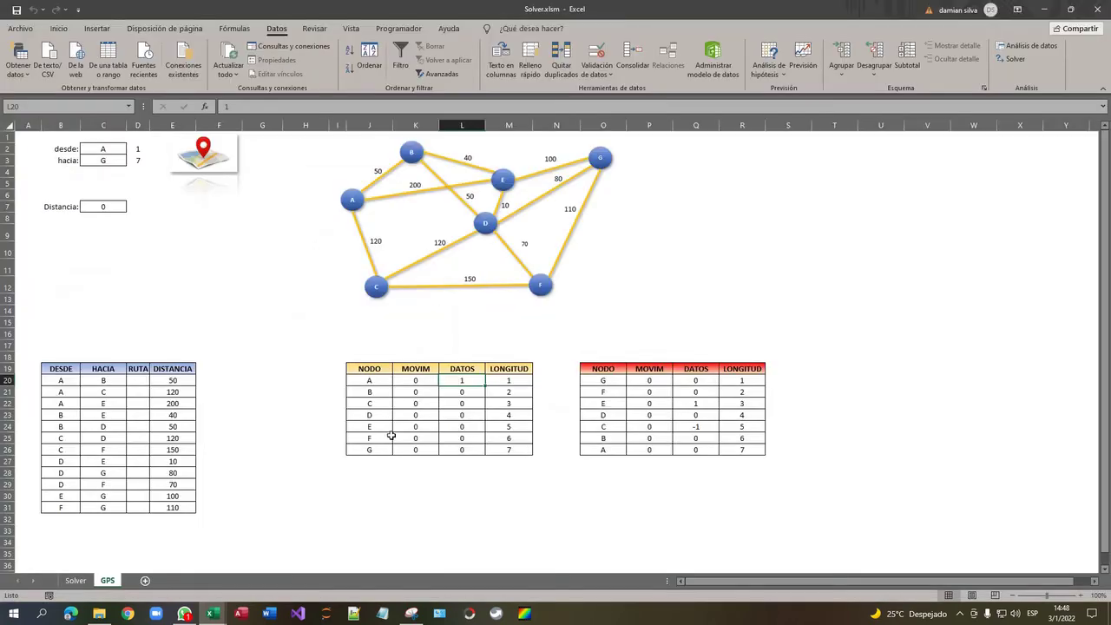
{"action": "left_click", "coordinate": [364, 384]}
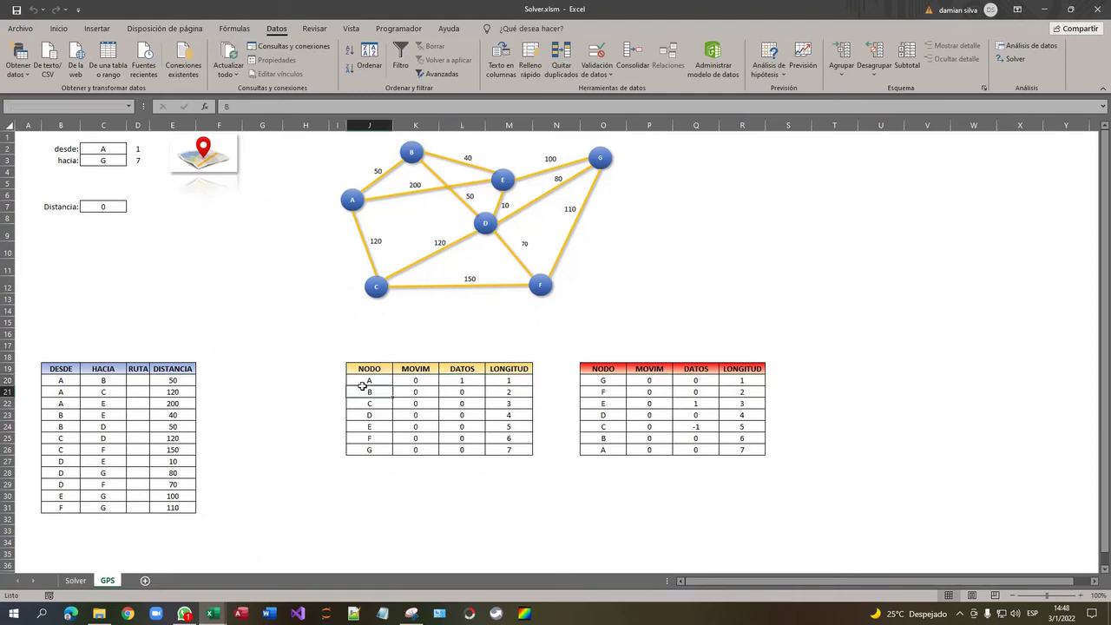
{"action": "left_click", "coordinate": [368, 427]}
{"action": "left_click", "coordinate": [360, 451]}
{"action": "key", "text": "alt+F11"}
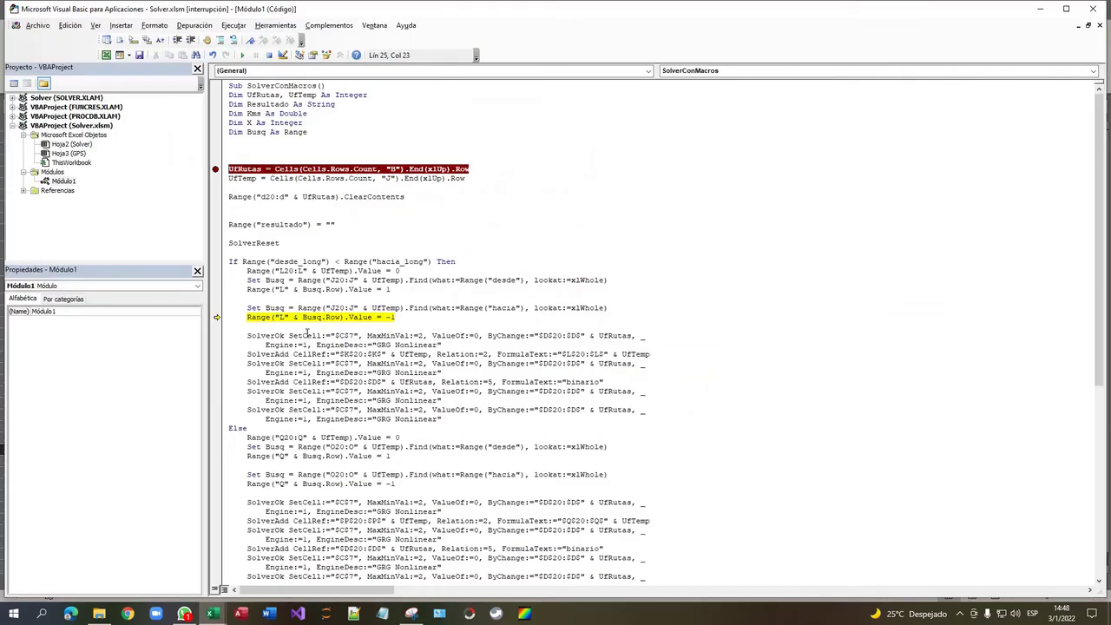
Step: Inspect Busq.Row, execute the Range("L" & Busq.Row).Value = -1 line, and check node G's DATOS cell L26
{"action": "mouse_move", "coordinate": [332, 315]}
{"action": "key", "text": "alt+F11"}
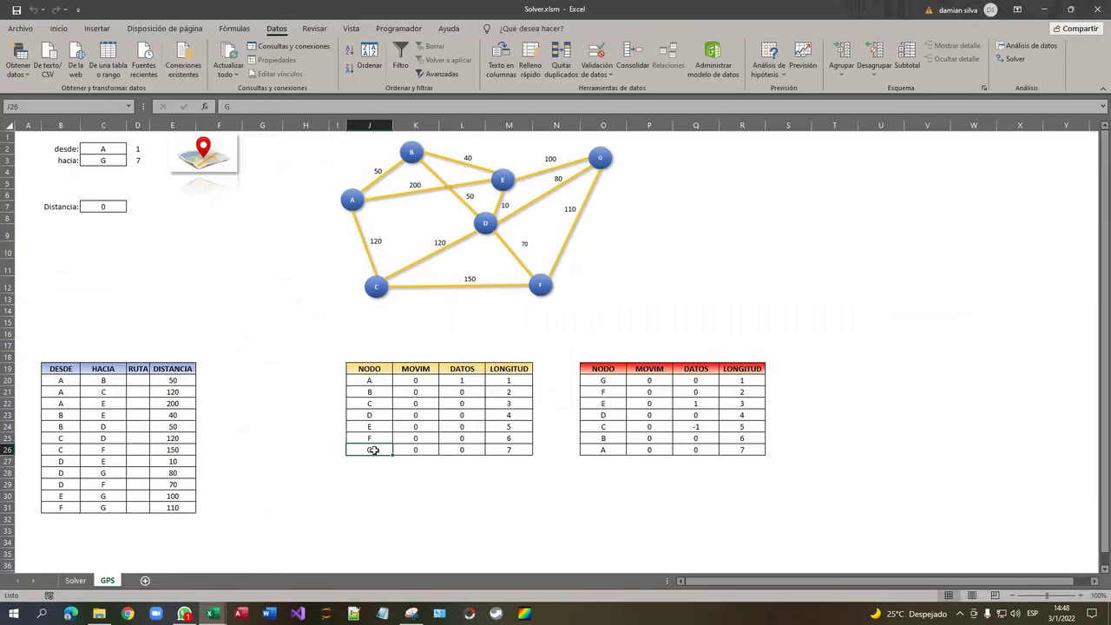
{"action": "left_click", "coordinate": [460, 124]}
{"action": "left_click", "coordinate": [460, 451]}
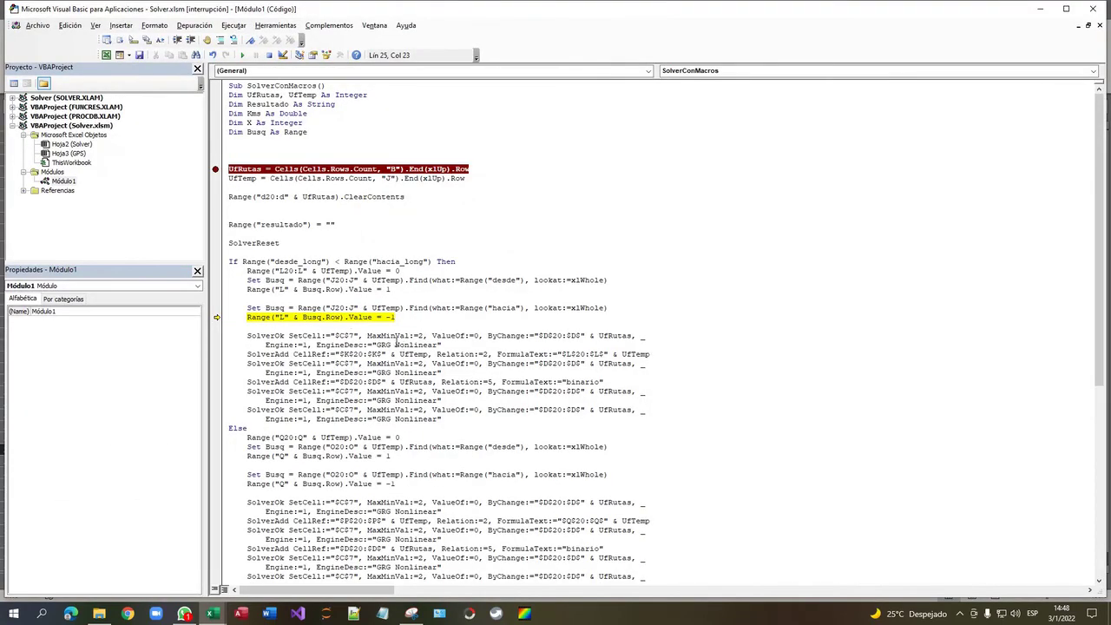
{"action": "key", "text": "F8"}
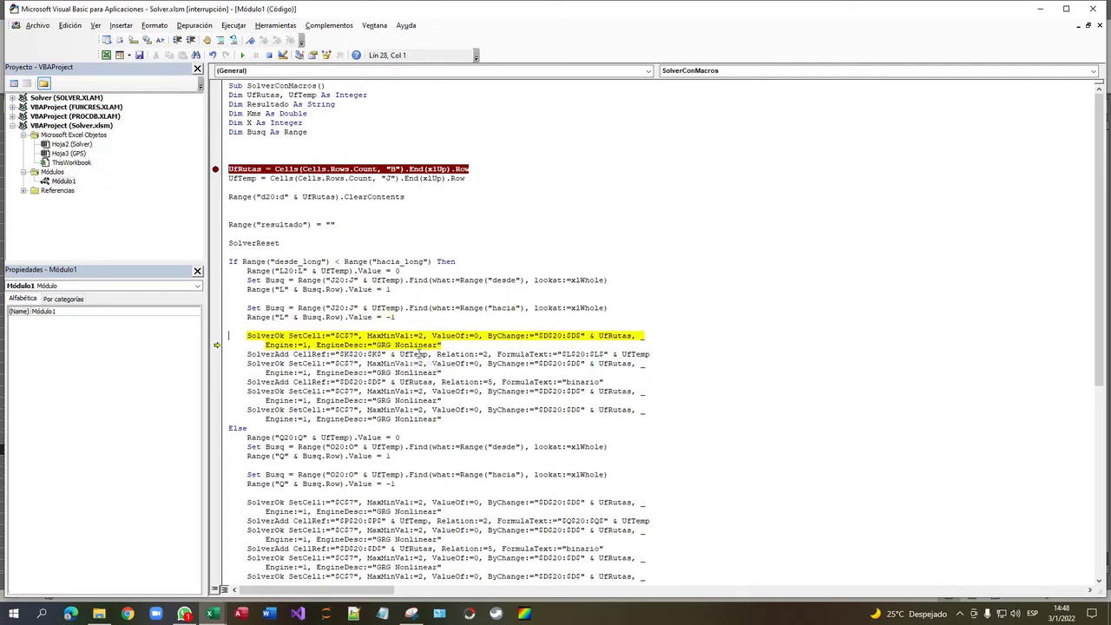
{"action": "key", "text": "alt+F11"}
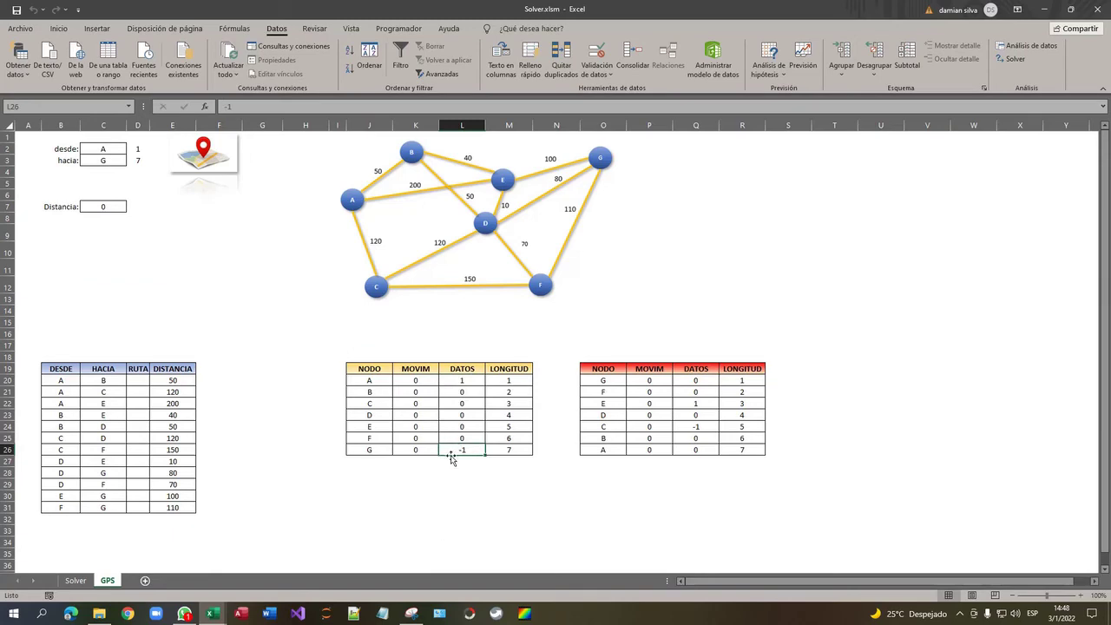
{"action": "key", "text": "alt+F11"}
Step: Step through the SolverOk and SolverAdd lines of the first branch until reaching SolverSolve
{"action": "key", "text": "F8"}
{"action": "key", "text": "F8"}
{"action": "key", "text": "F8"}
{"action": "key", "text": "F8"}
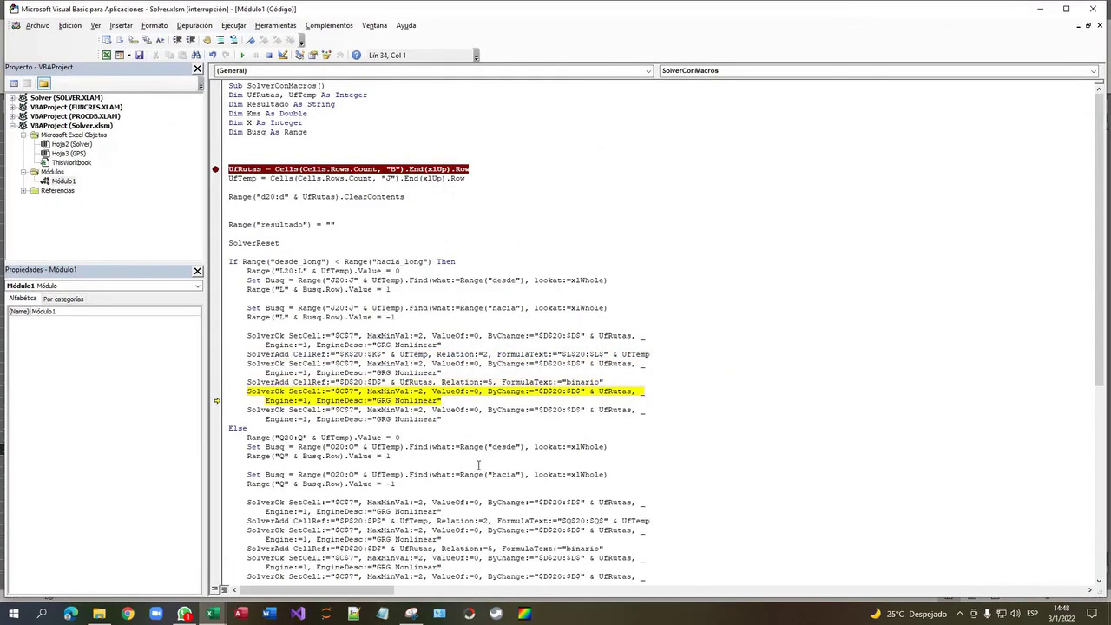
{"action": "key", "text": "alt+F11"}
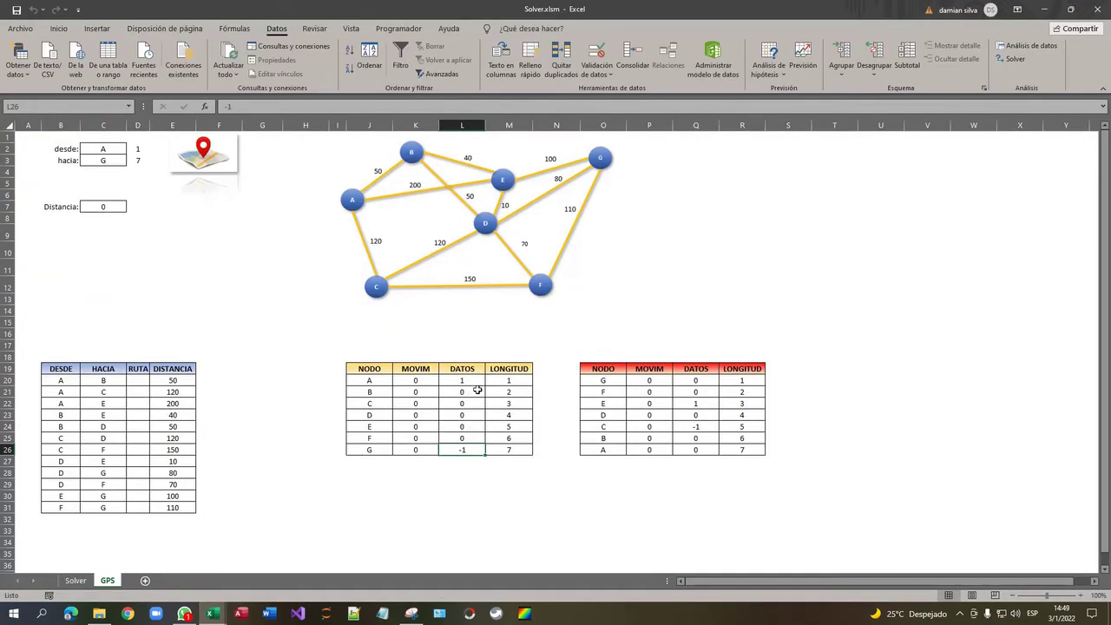
{"action": "key", "text": "alt+F11"}
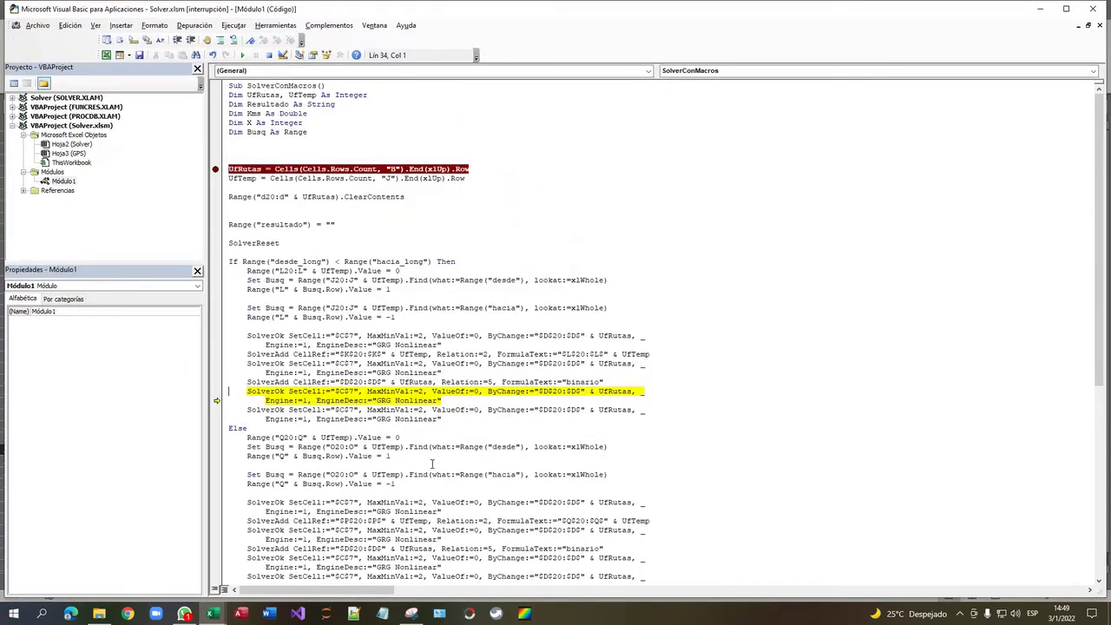
{"action": "key", "text": "F8"}
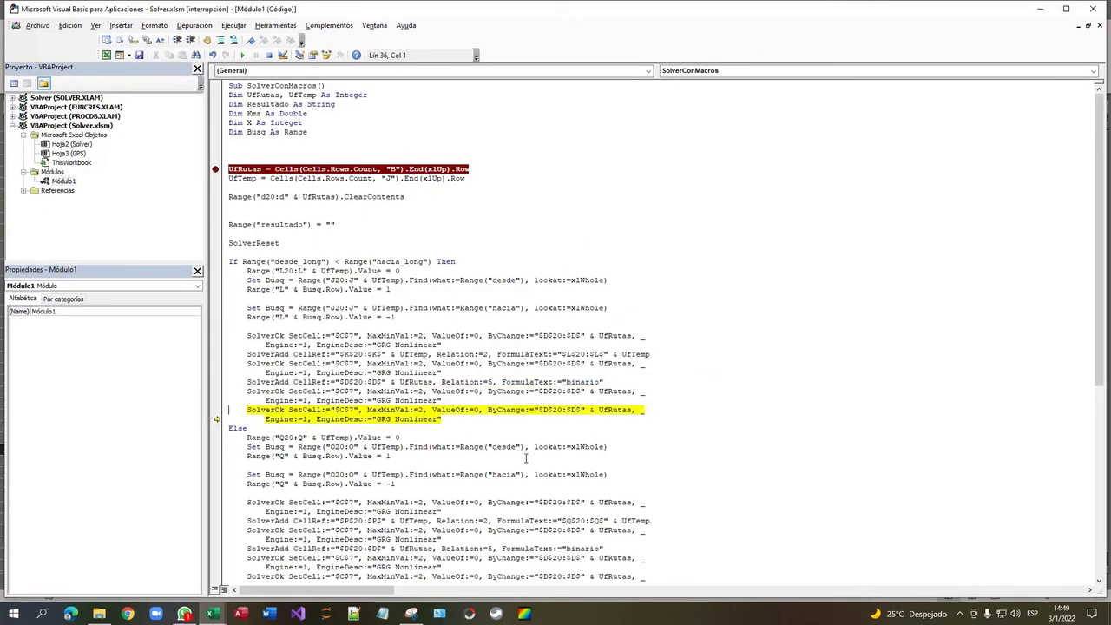
{"action": "key", "text": "F8"}
{"action": "key", "text": "F8"}
{"action": "key", "text": "F8"}
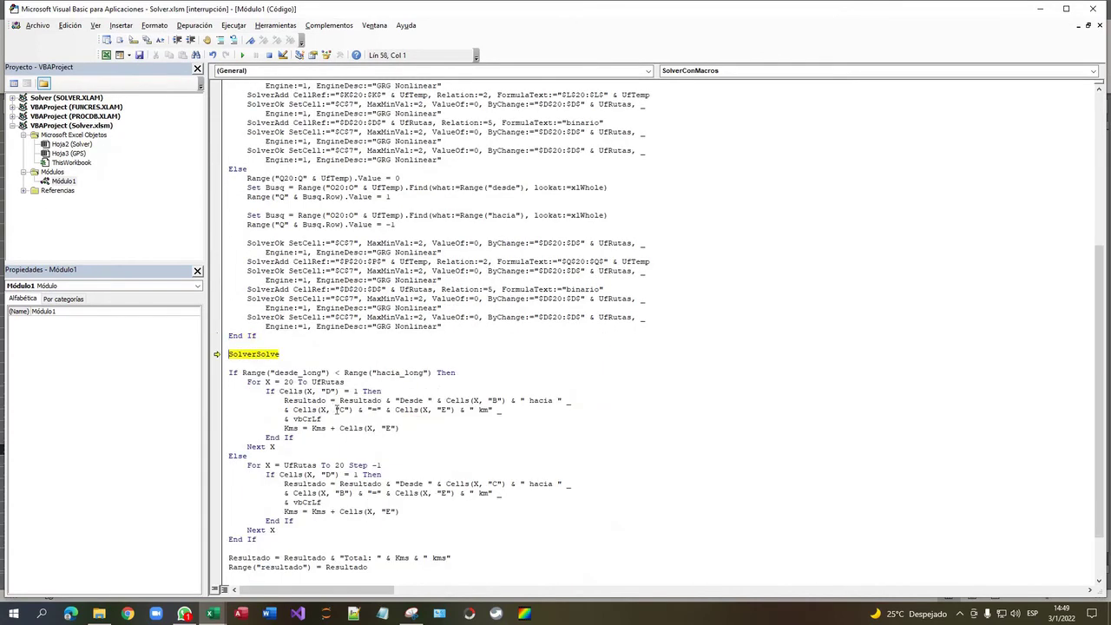
Step: Execute SolverSolve, keep the Solver solution, and evaluate the second desde_long < hacia_long condition
{"action": "key", "text": "F8"}
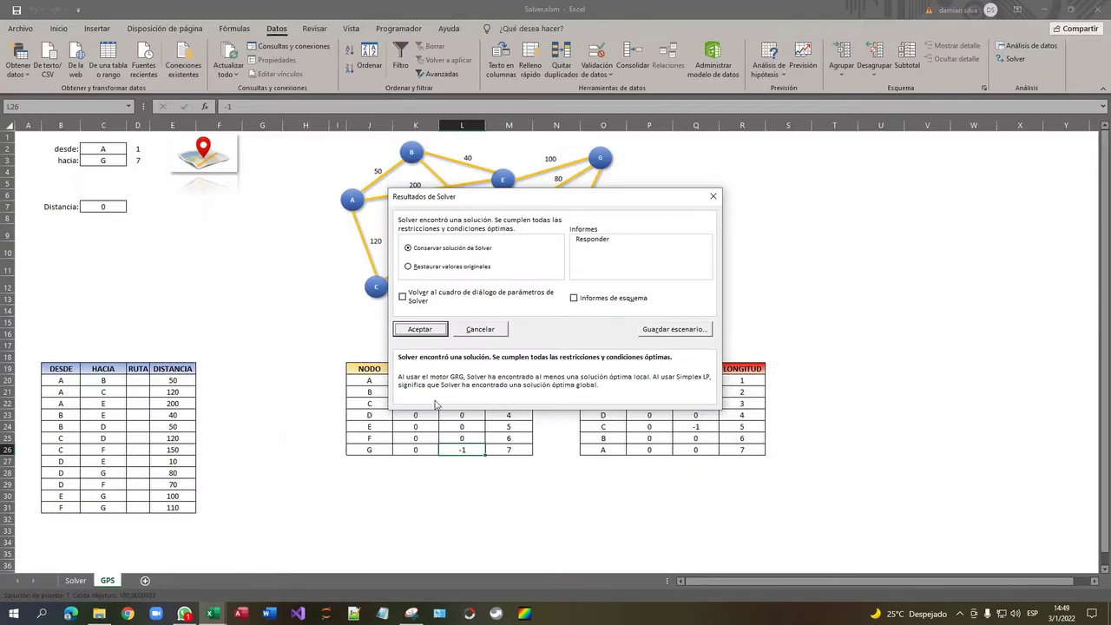
{"action": "left_click", "coordinate": [420, 330]}
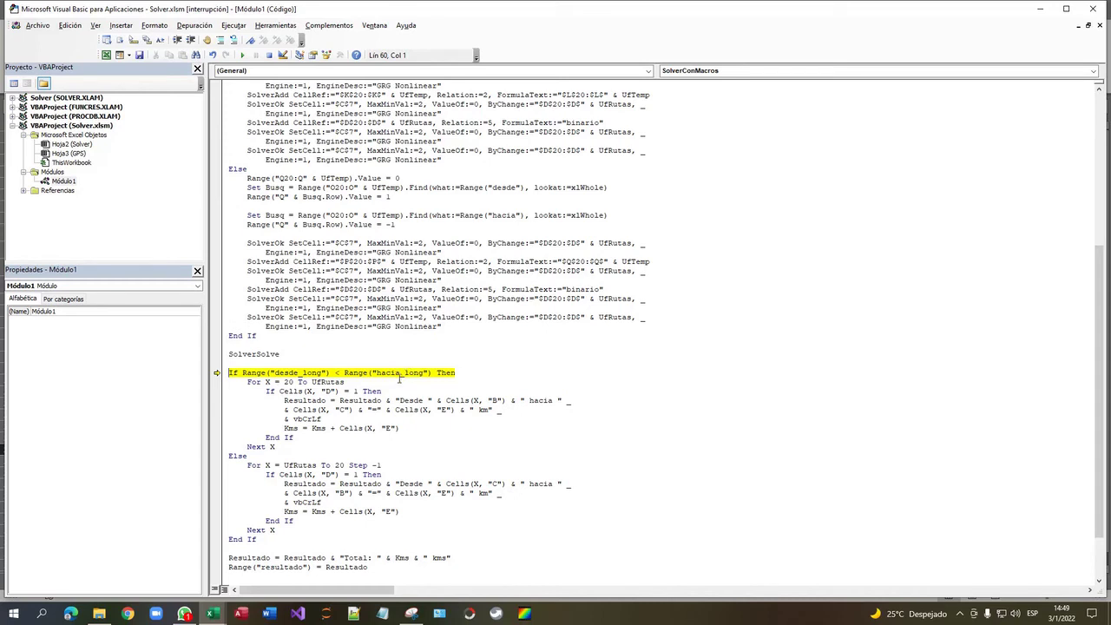
{"action": "key", "text": "F8"}
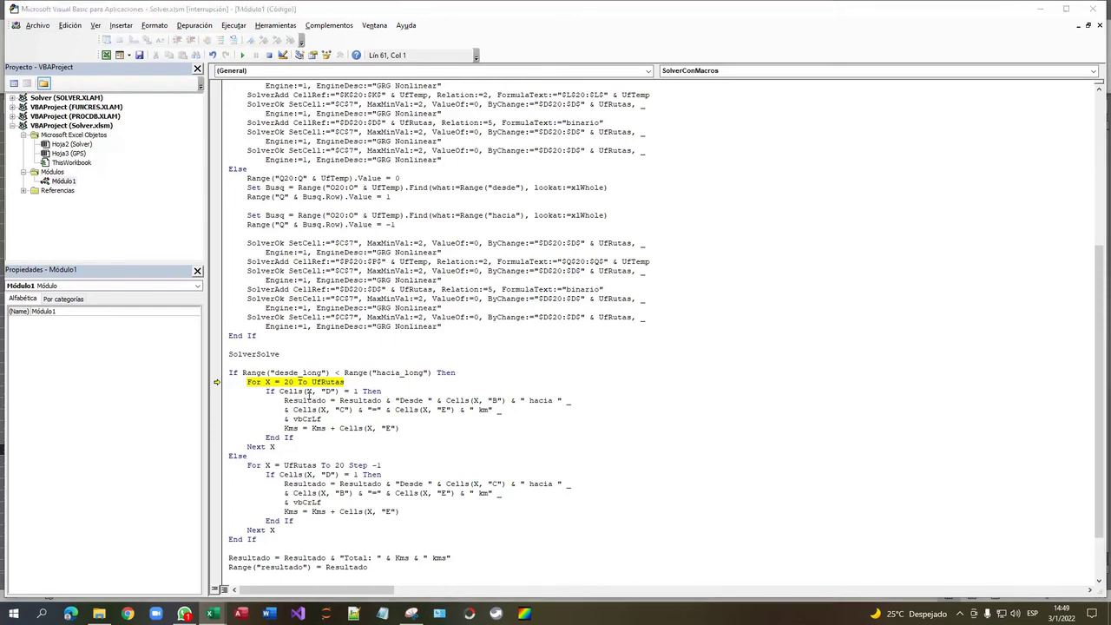
Step: Relate the For X = 20 To UfRutas loop to the GPS sheet by selecting the first RUTA cell D20
{"action": "key", "text": "alt+F11"}
{"action": "left_click", "coordinate": [103, 382]}
{"action": "left_click", "coordinate": [136, 381]}
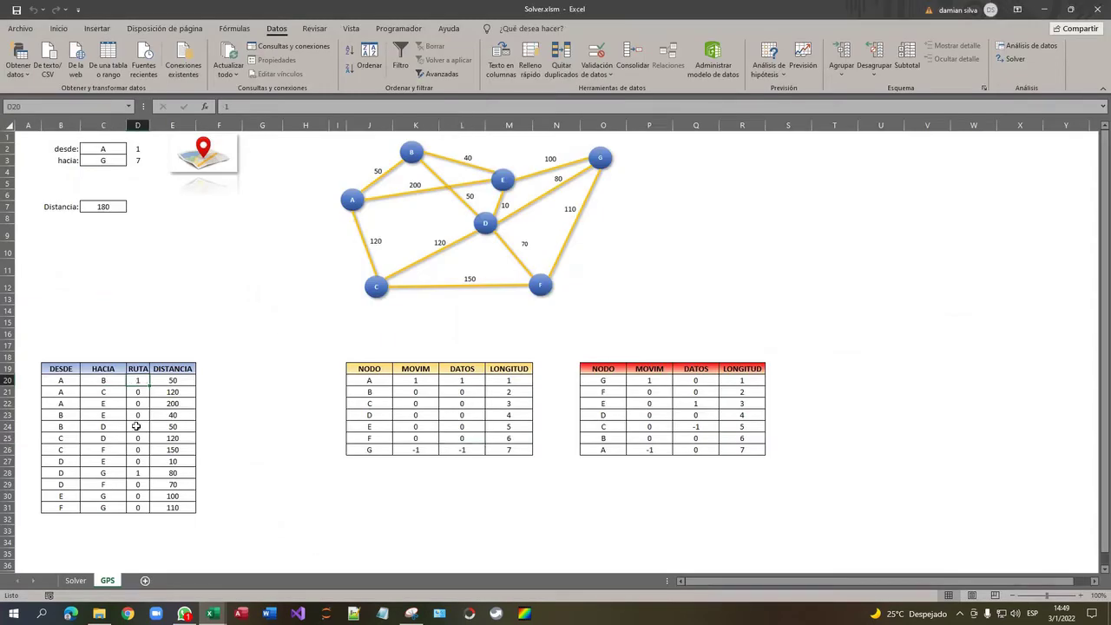
{"action": "key", "text": "alt+F11"}
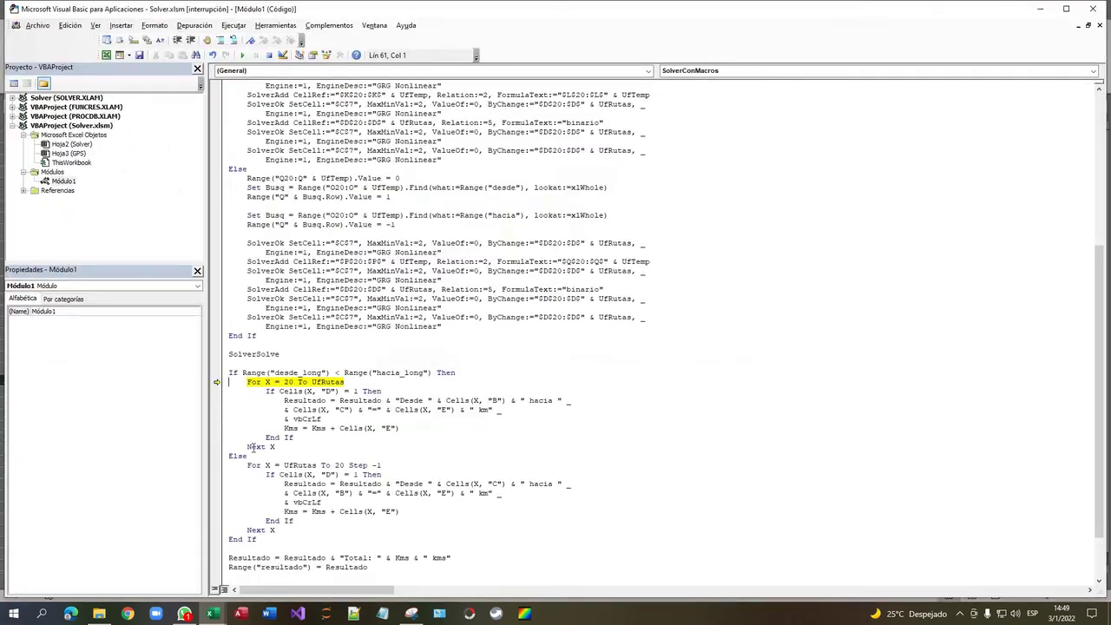
Step: Highlight the If Cells(X, "D") = 1 condition inside the For loop, leaving its code as it was
{"action": "left_click_drag", "start_coordinate": [270, 392], "coordinate": [369, 404]}
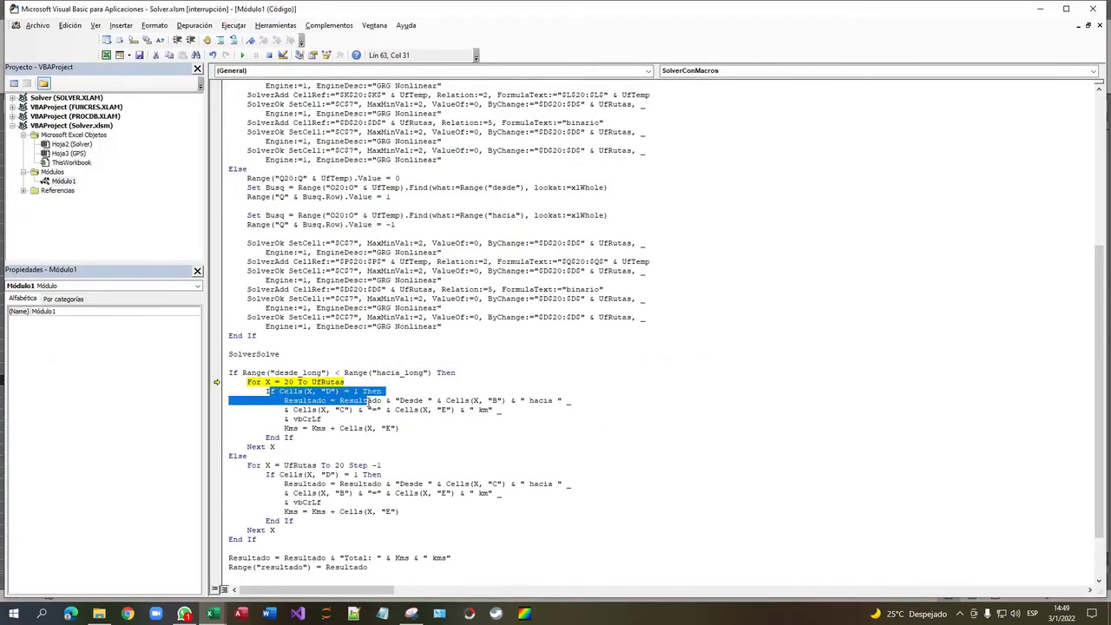
{"action": "left_click", "coordinate": [319, 402]}
{"action": "left_click_drag", "start_coordinate": [265, 391], "coordinate": [296, 392]}
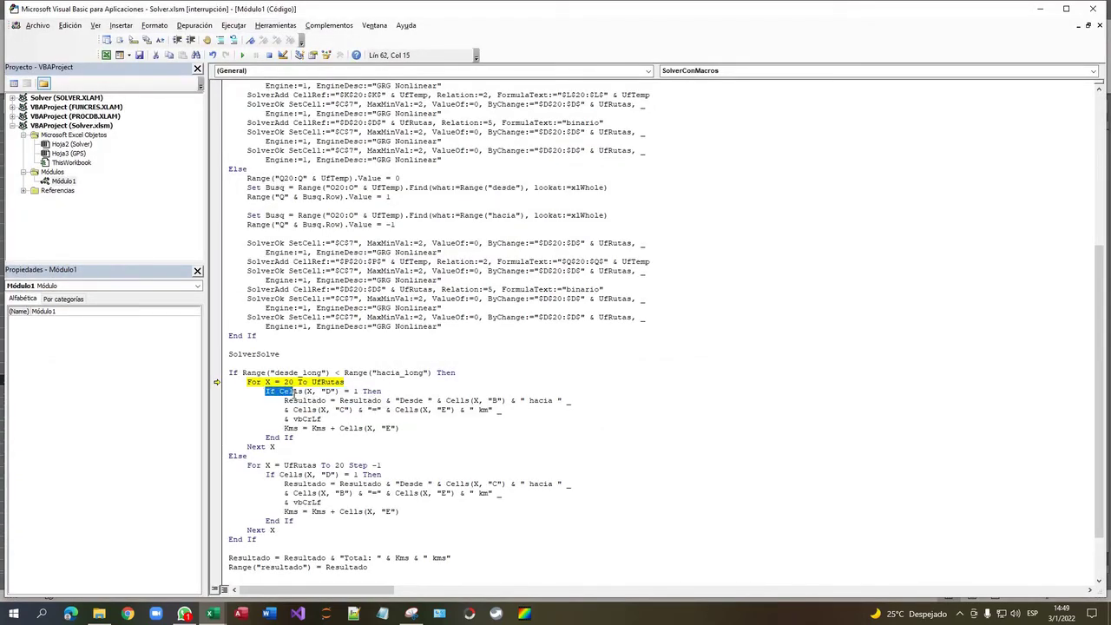
{"action": "left_click", "coordinate": [291, 394]}
{"action": "left_click", "coordinate": [307, 394]}
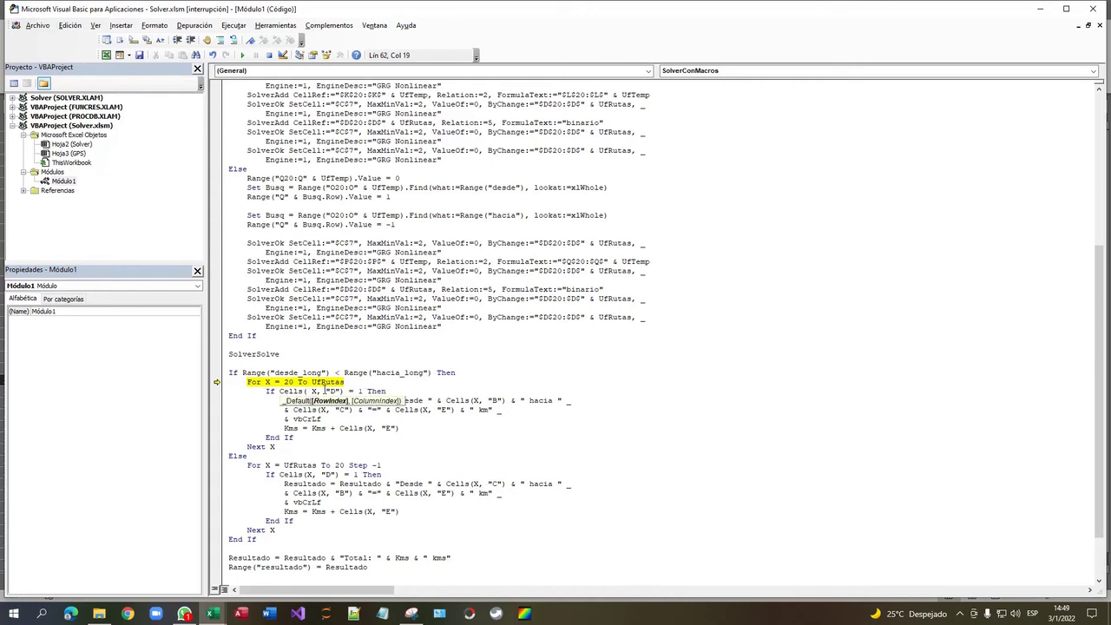
{"action": "key", "text": "BackSpace"}
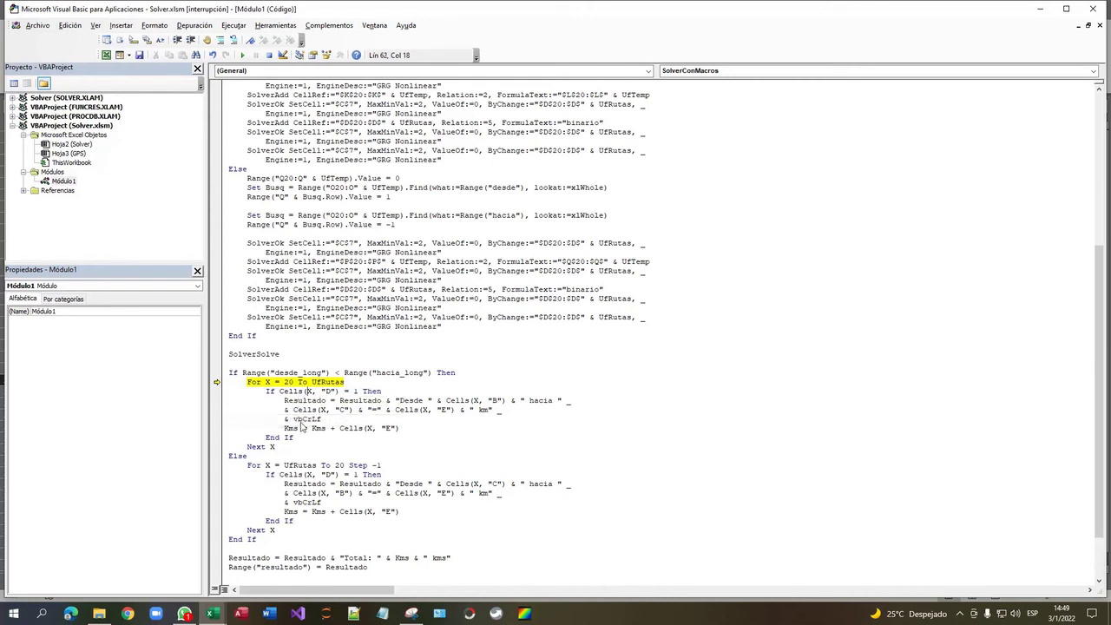
Step: Execute the For X = 20 To UfRutas line, inspect X, and look at the RUTA column on the GPS sheet
{"action": "key", "text": "F8"}
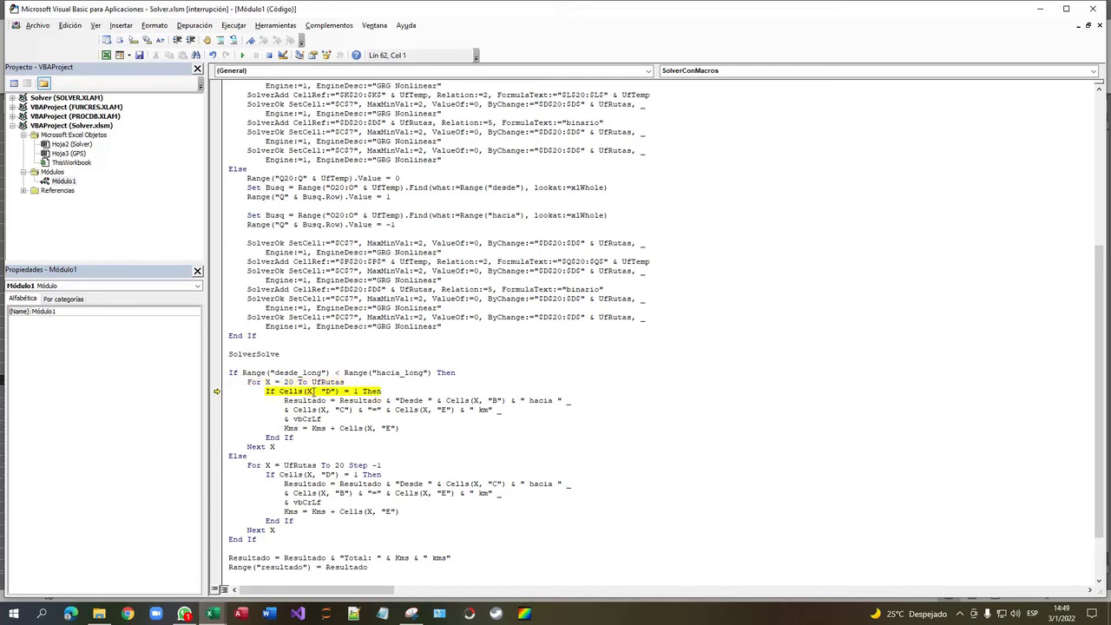
{"action": "mouse_move", "coordinate": [309, 393]}
{"action": "key", "text": "alt+F11"}
{"action": "left_click", "coordinate": [100, 391]}
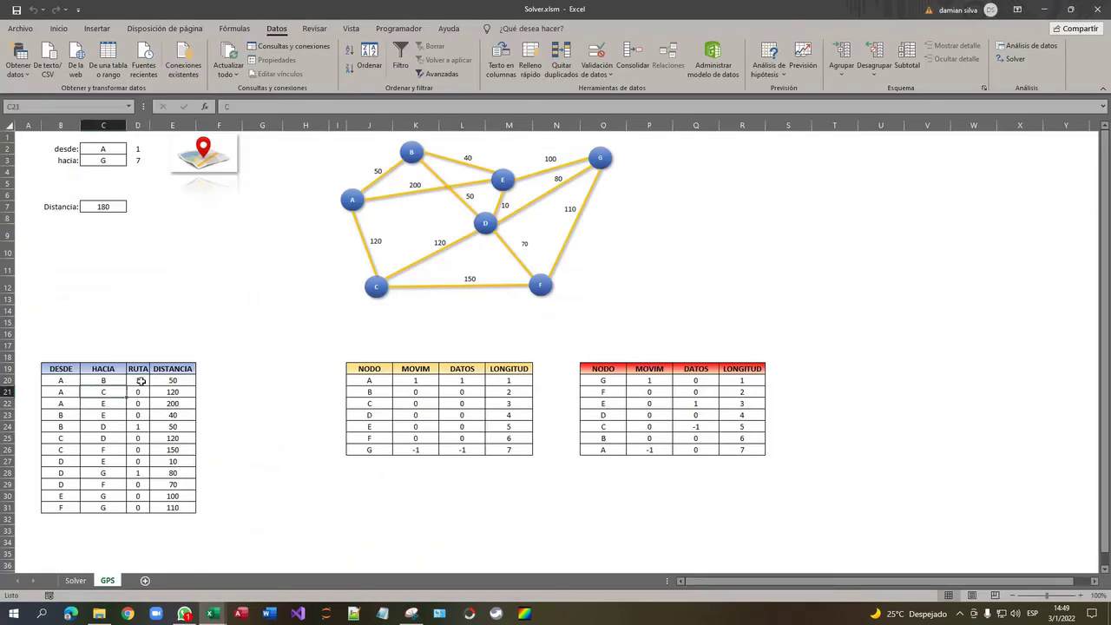
{"action": "key", "text": "alt+Tab"}
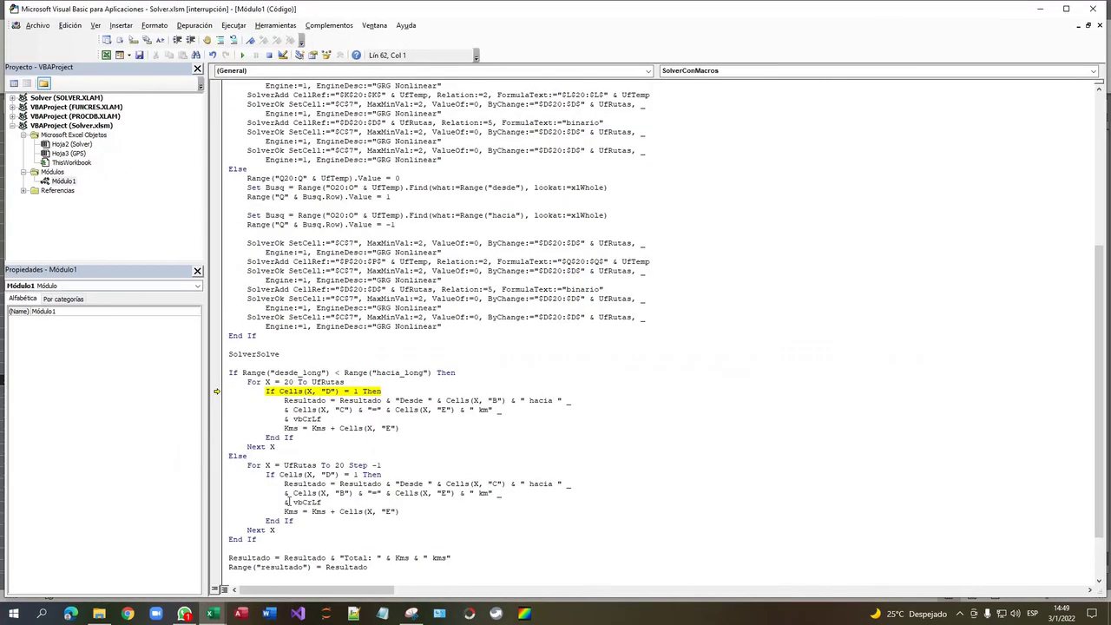
Step: Execute the Cells(X, "D") = 1 condition and the Resultado and Kms lines, inspecting both variables
{"action": "key", "text": "F8"}
{"action": "key", "text": "F8"}
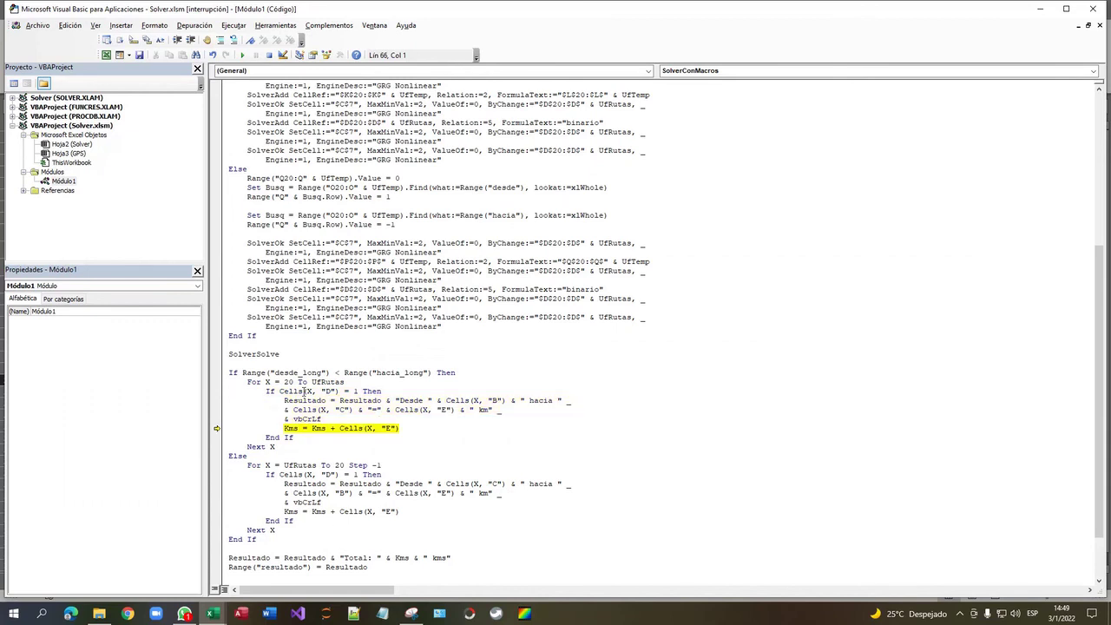
{"action": "mouse_move", "coordinate": [304, 404]}
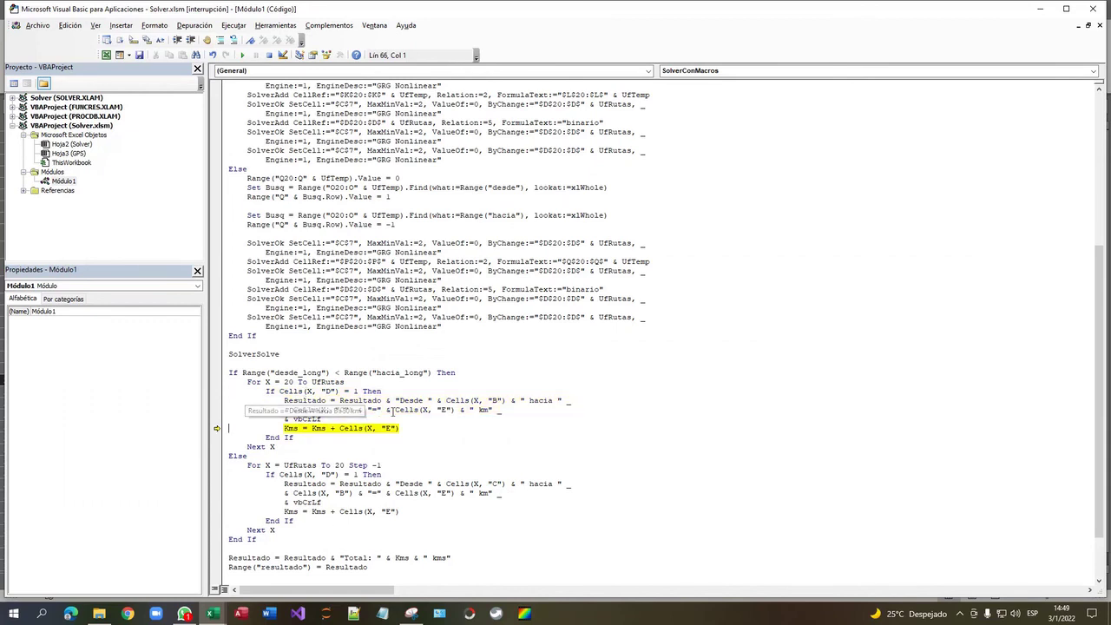
{"action": "left_click_drag", "start_coordinate": [339, 400], "coordinate": [425, 411]}
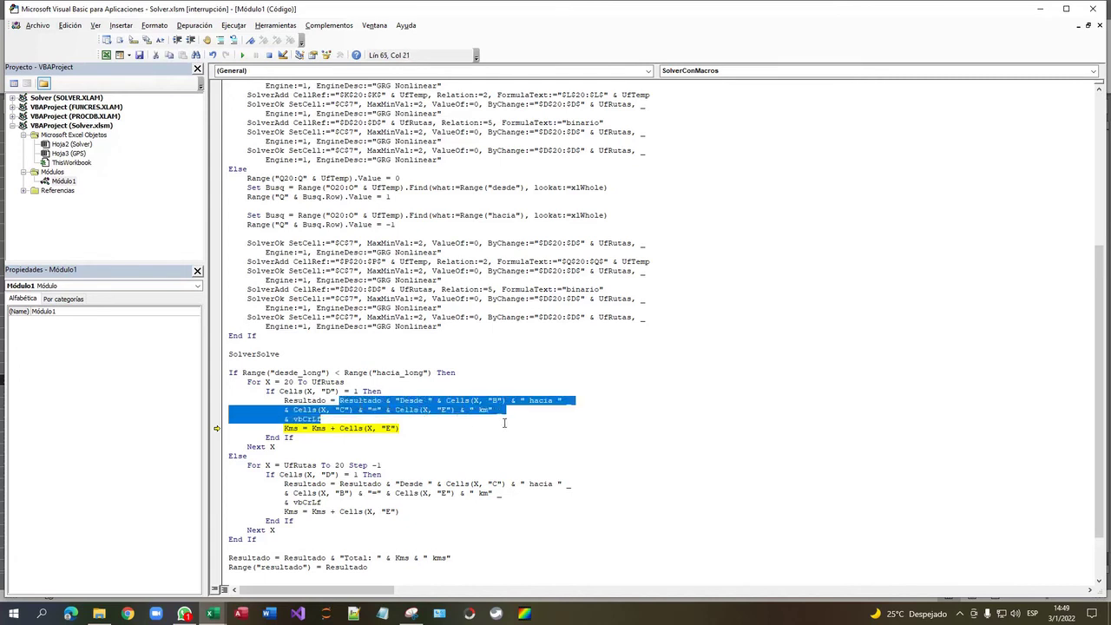
{"action": "key", "text": "F8"}
{"action": "mouse_move", "coordinate": [287, 427]}
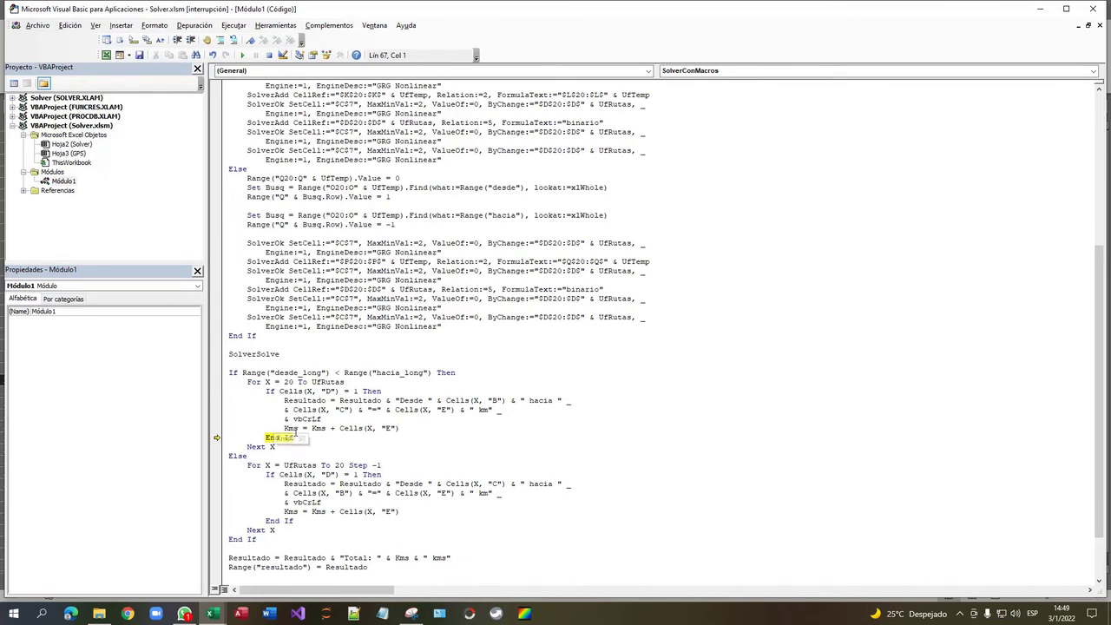
Step: Step the loop to its second pass, inspect Cells(X, "D"), and select cell D21 in the GPS sheet's RUTA column
{"action": "key", "text": "F8"}
{"action": "mouse_move", "coordinate": [324, 483]}
{"action": "key", "text": "F8"}
{"action": "key", "text": "F8"}
{"action": "left_click", "coordinate": [310, 392]}
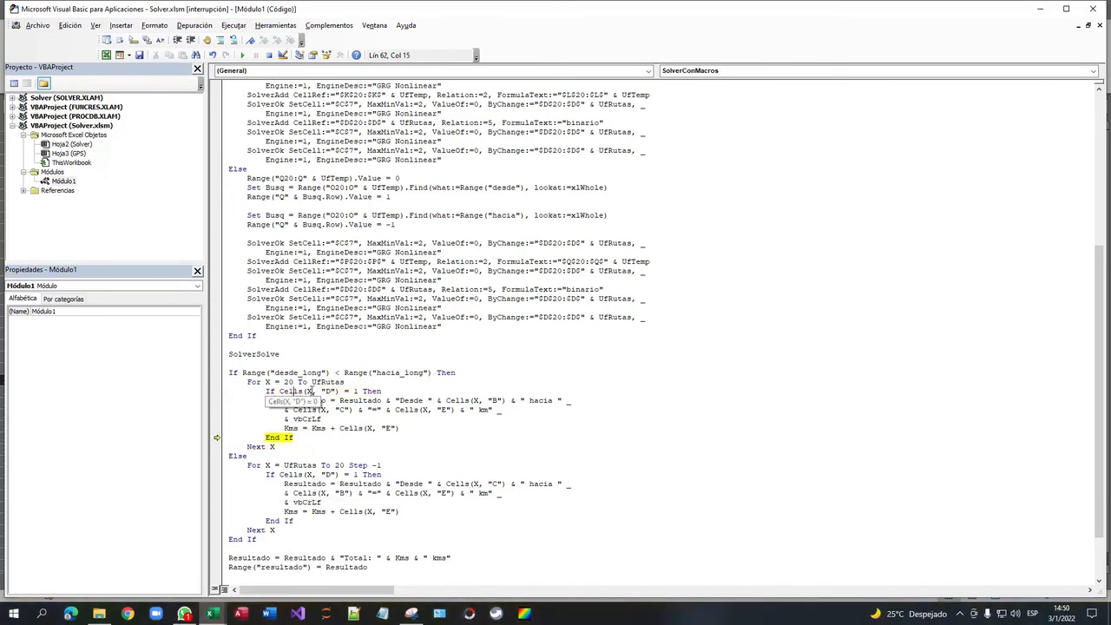
{"action": "left_click", "coordinate": [306, 391]}
{"action": "key", "text": "alt+F11"}
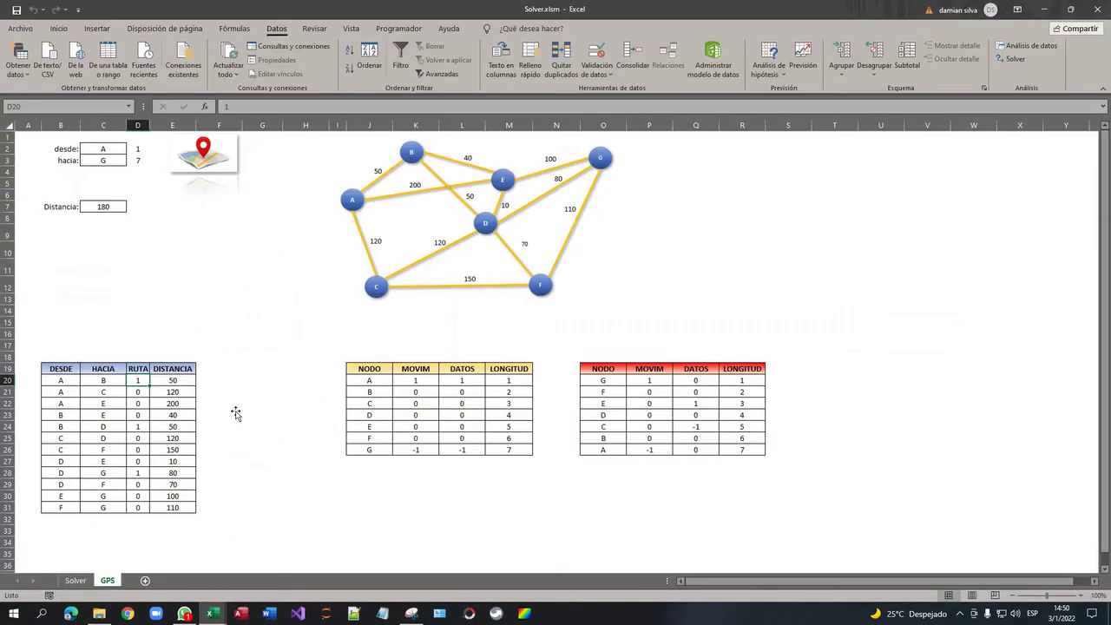
{"action": "left_click", "coordinate": [140, 392]}
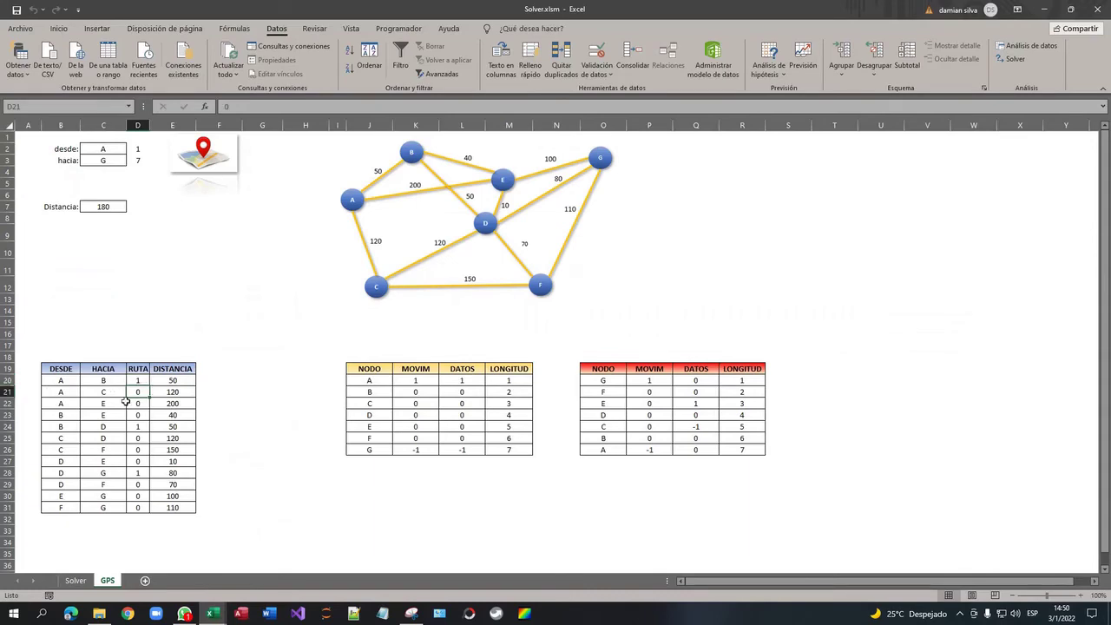
Step: Step through the loop up to the Kms line for row 24, and check RUTA cell D24 on the GPS sheet
{"action": "key", "text": "alt+F11"}
{"action": "key", "text": "F8"}
{"action": "key", "text": "F8"}
{"action": "key", "text": "F8"}
{"action": "key", "text": "F8"}
{"action": "key", "text": "F8"}
{"action": "key", "text": "F8"}
{"action": "key", "text": "F8"}
{"action": "key", "text": "F8"}
{"action": "key", "text": "F8"}
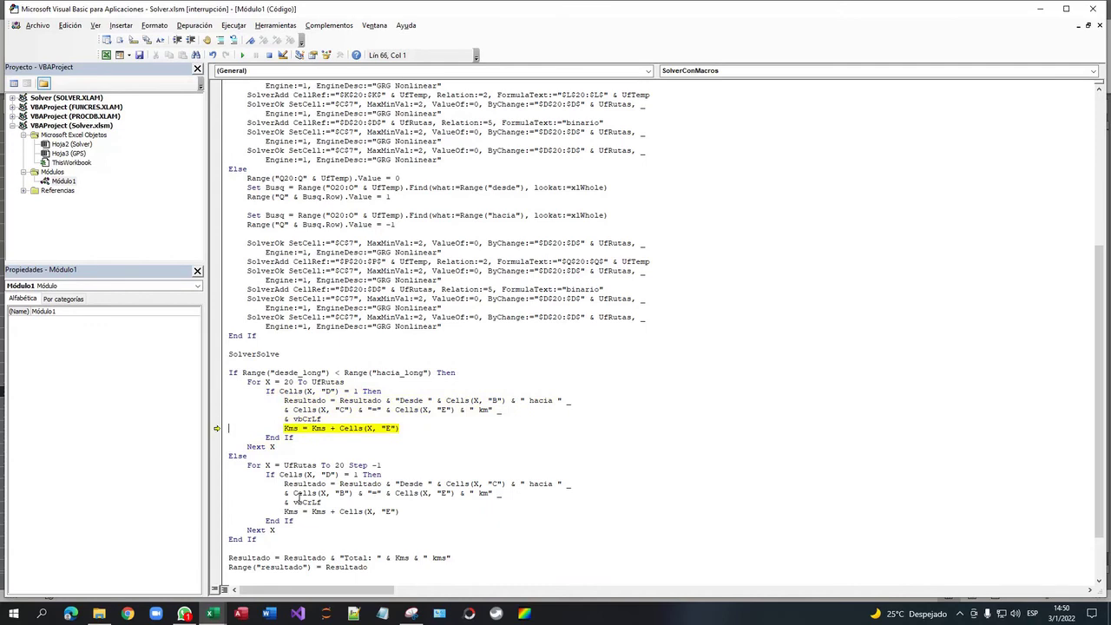
{"action": "mouse_move", "coordinate": [310, 392]}
{"action": "key", "text": "alt+F11"}
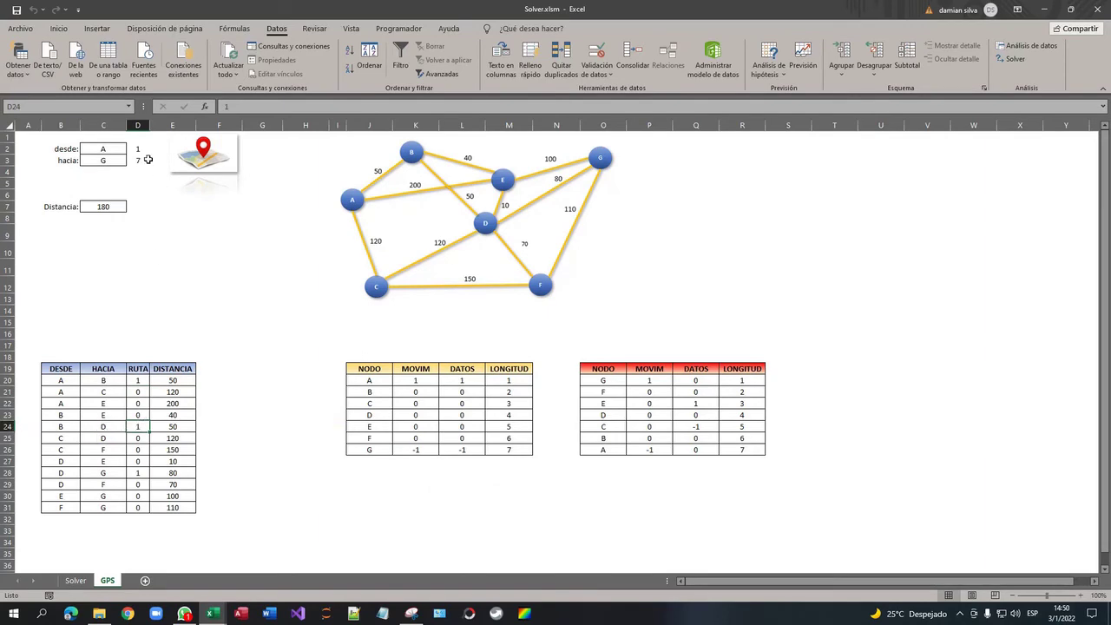
{"action": "key", "text": "alt+F11"}
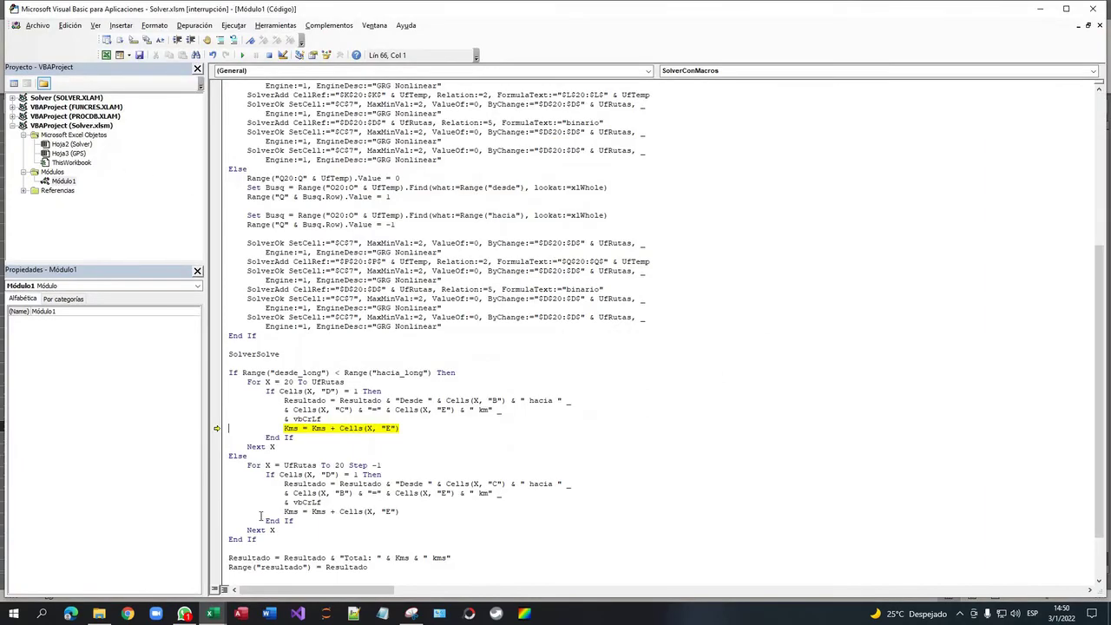
Step: Execute the Kms line for row 24, inspect Resultado, and continue stepping through the following loop rows
{"action": "key", "text": "F8"}
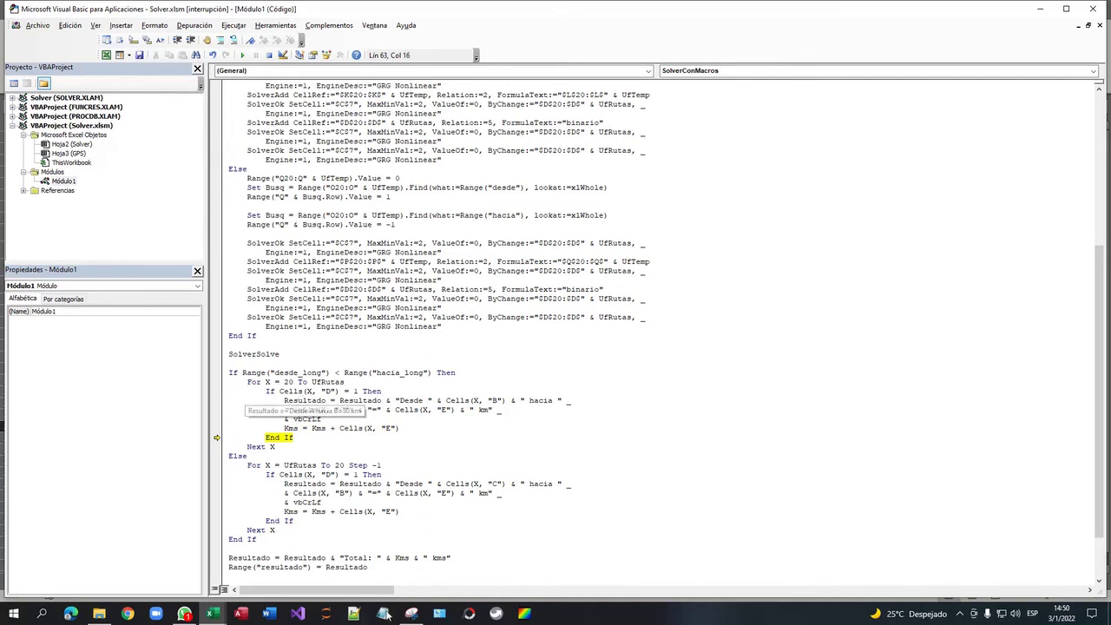
{"action": "key", "text": "F8"}
{"action": "key", "text": "F8"}
{"action": "key", "text": "F8"}
{"action": "key", "text": "F8"}
{"action": "key", "text": "F8"}
{"action": "key", "text": "F8"}
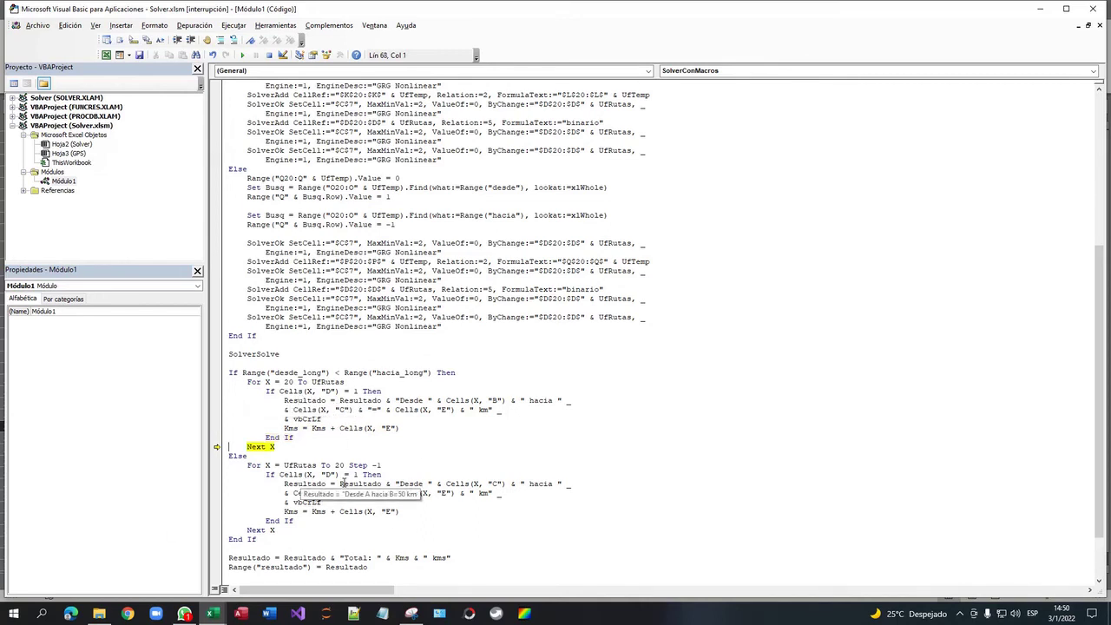
Step: Step through the remaining passes of the For X = 20 To UfRutas loop until its closing End If
{"action": "key", "text": "F8"}
{"action": "key", "text": "F8"}
{"action": "key", "text": "F8"}
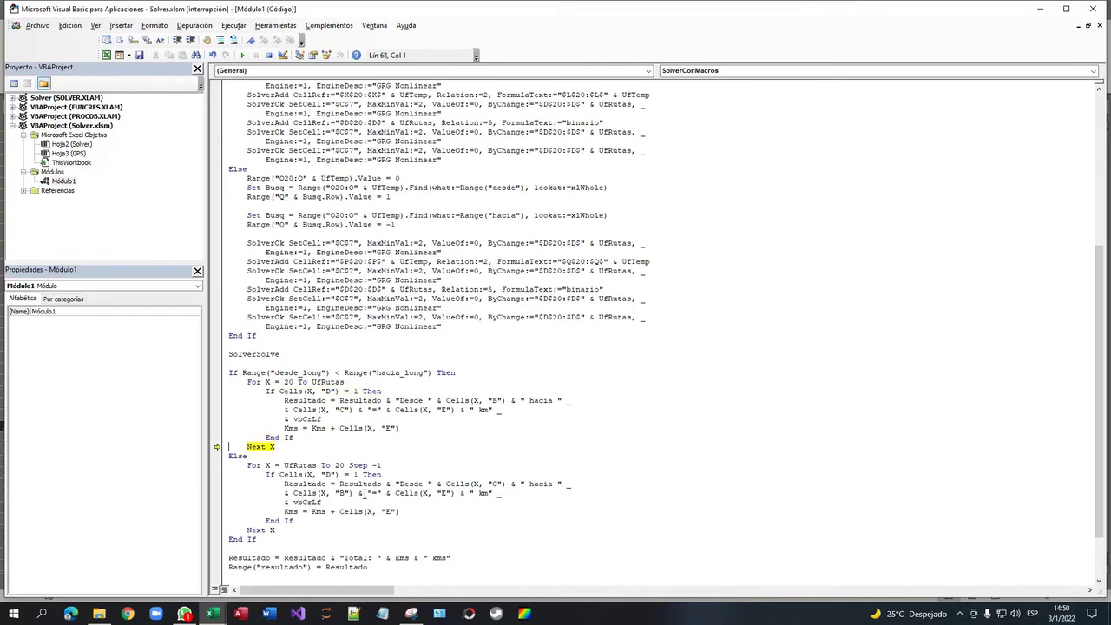
{"action": "key", "text": "F8"}
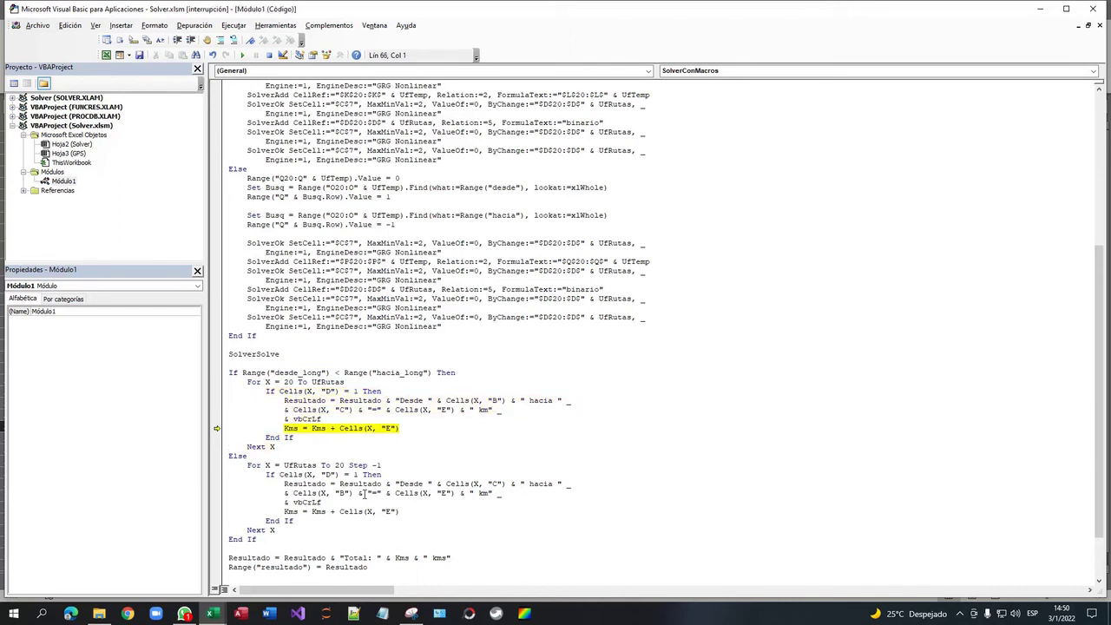
{"action": "key", "text": "F8"}
{"action": "key", "text": "F8"}
{"action": "key", "text": "F8"}
{"action": "key", "text": "F8"}
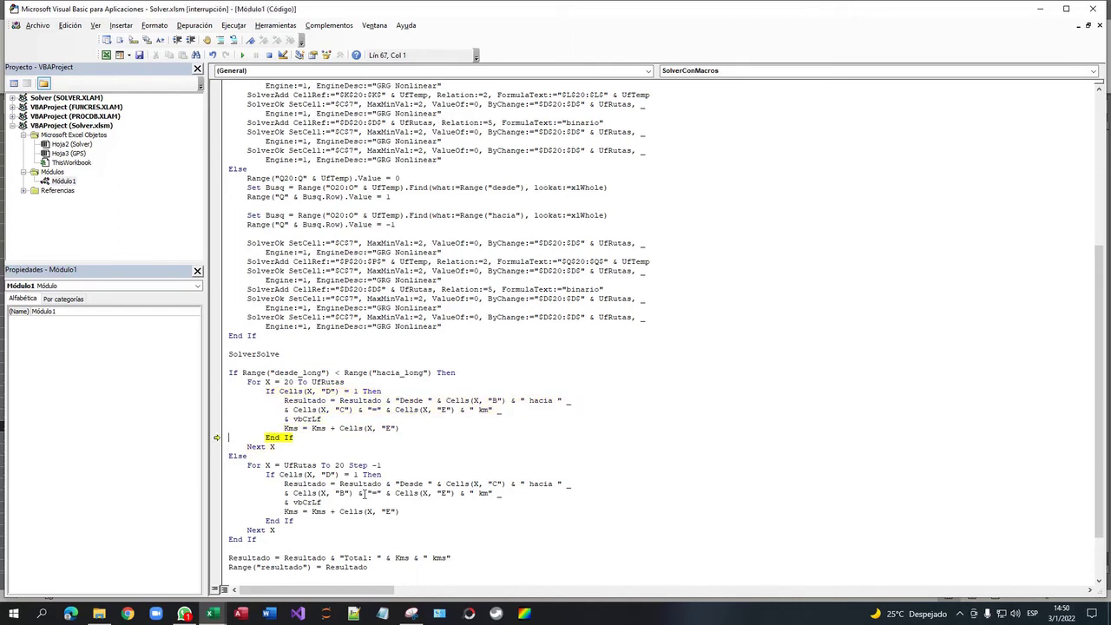
{"action": "key", "text": "F8"}
{"action": "key", "text": "F8"}
{"action": "scroll", "coordinate": [369, 493], "scroll_direction": "down", "scroll_amount": 2}
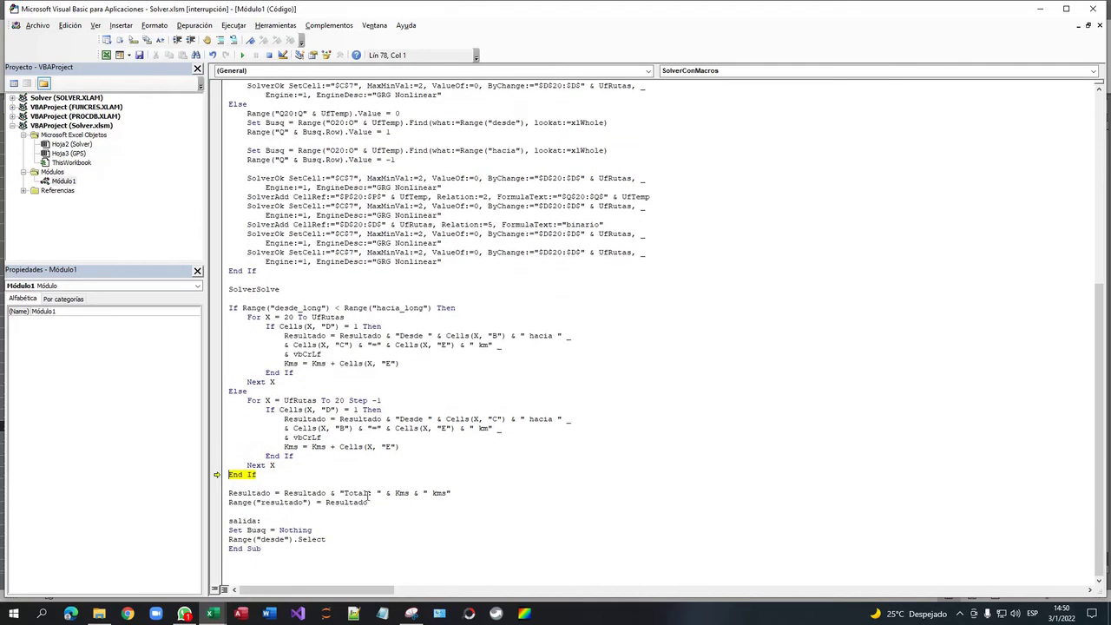
Step: Highlight the Resultado line that appends the Total, then execute it and the Range("resultado") = Resultado line
{"action": "key", "text": "F8"}
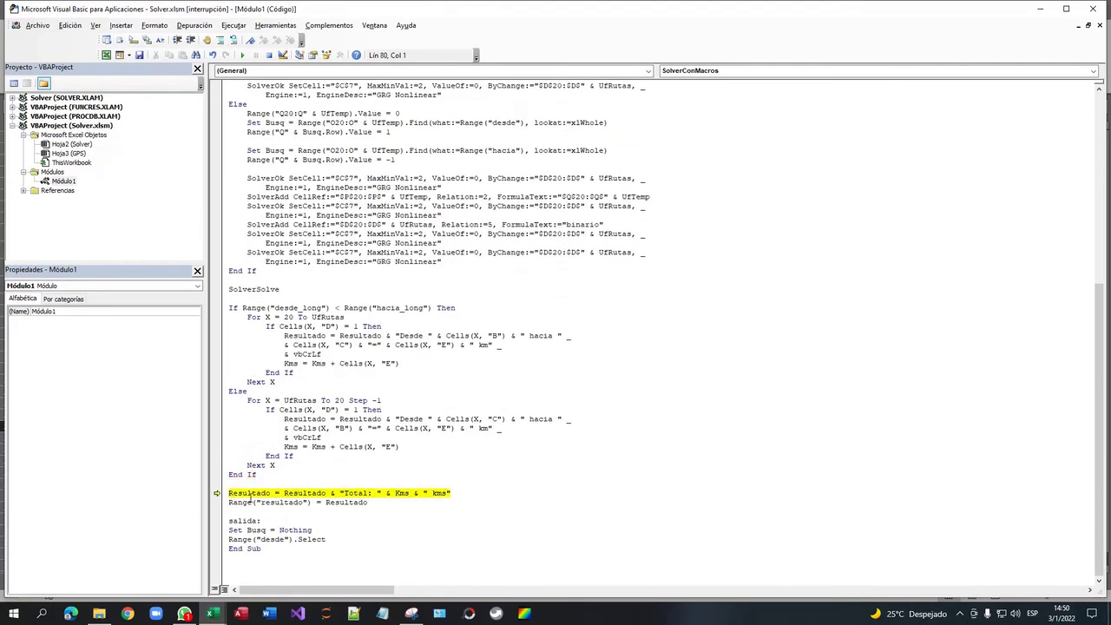
{"action": "key", "text": "shift+Right"}
{"action": "key", "text": "shift+Right"}
{"action": "key", "text": "shift+Right"}
{"action": "key", "text": "shift+Right"}
{"action": "left_click_drag", "start_coordinate": [229, 493], "coordinate": [409, 493]}
{"action": "left_click", "coordinate": [292, 365]}
{"action": "key", "text": "F8"}
{"action": "key", "text": "F8"}
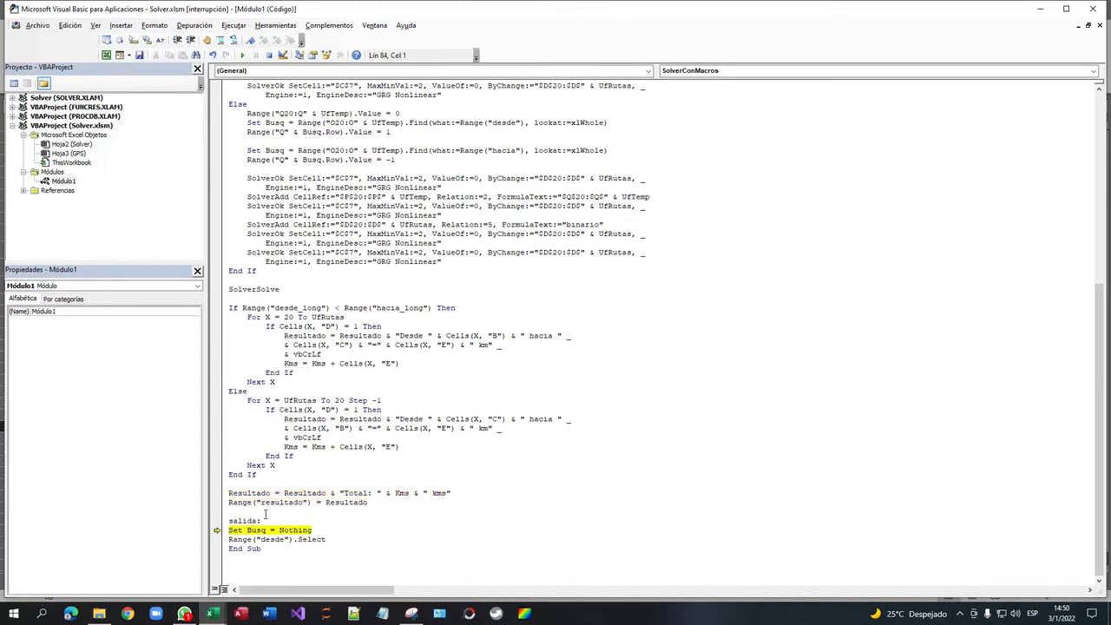
Step: Highlight and execute Set Busq = Nothing, and look at the route text written on the GPS sheet
{"action": "left_click_drag", "start_coordinate": [270, 530], "coordinate": [337, 531]}
{"action": "left_click", "coordinate": [275, 547]}
{"action": "key", "text": "F8"}
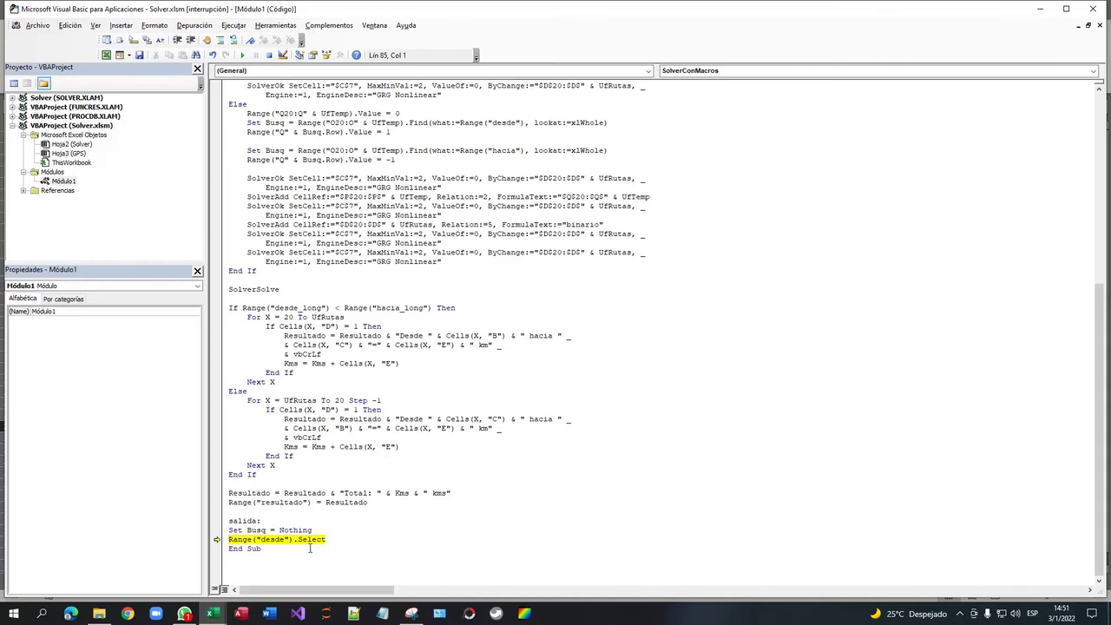
{"action": "key", "text": "alt+F11"}
{"action": "left_click", "coordinate": [264, 297]}
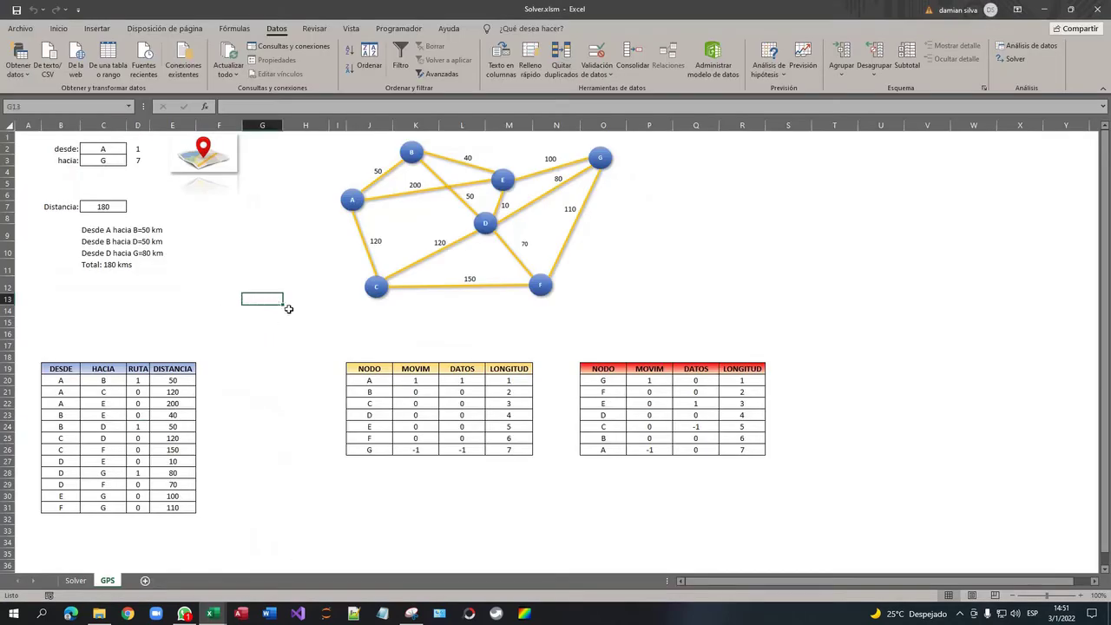
{"action": "key", "text": "alt+F11"}
Step: Execute Range("desde").Select and End Sub to finish the macro, and select the Resultado cell on the GPS sheet
{"action": "key", "text": "F8"}
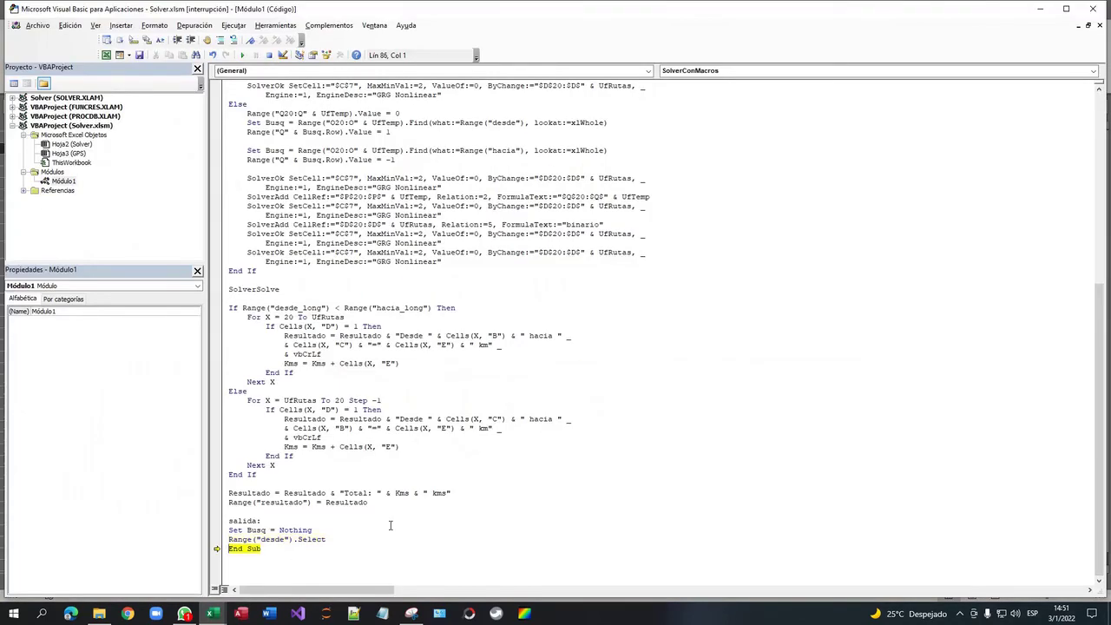
{"action": "key", "text": "alt+F11"}
{"action": "key", "text": "alt+F11"}
{"action": "key", "text": "F8"}
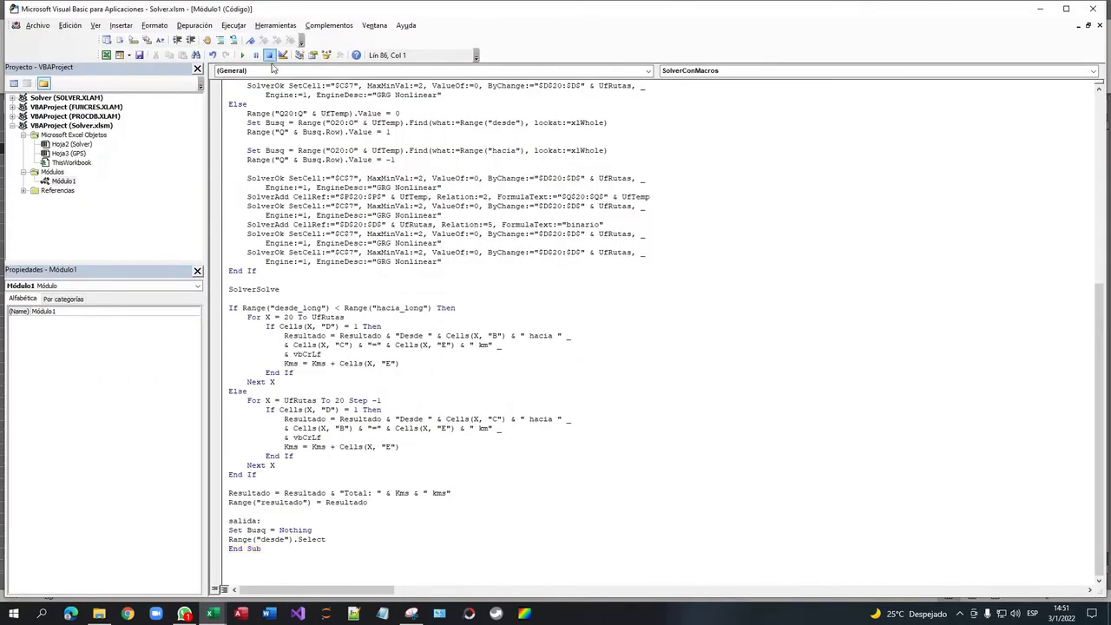
{"action": "key", "text": "alt+F11"}
{"action": "left_click", "coordinate": [145, 234]}
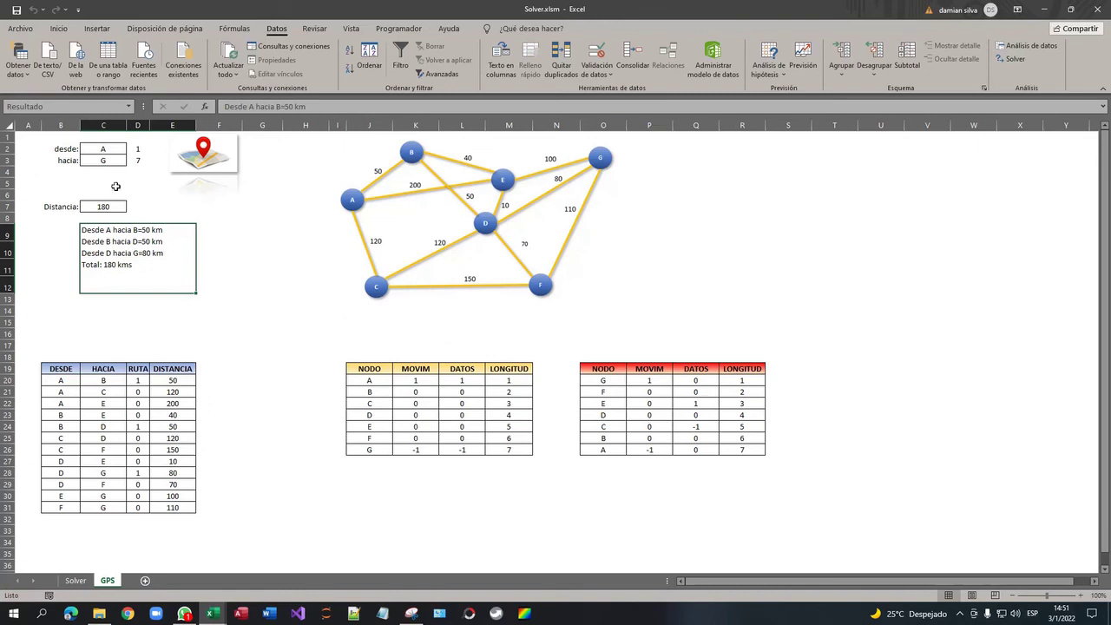
Step: Set the desde cell to F and the hacia cell to A, and check the desde_long and hacia_long cells
{"action": "left_click", "coordinate": [108, 150]}
{"action": "left_click", "coordinate": [133, 152]}
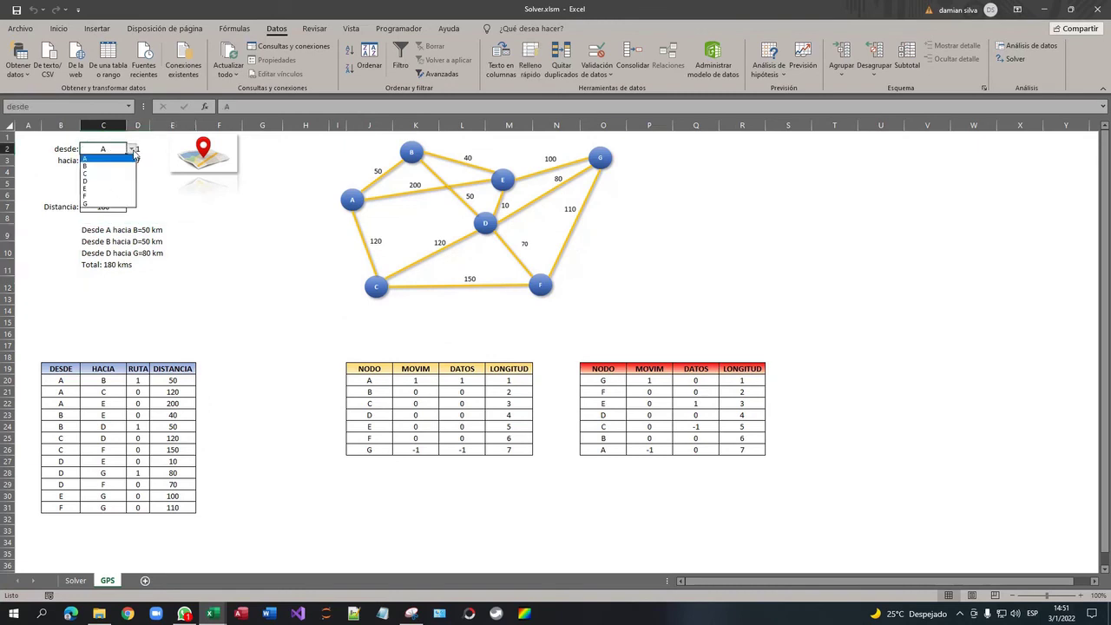
{"action": "left_click", "coordinate": [105, 195]}
{"action": "left_click", "coordinate": [120, 161]}
{"action": "left_click", "coordinate": [132, 161]}
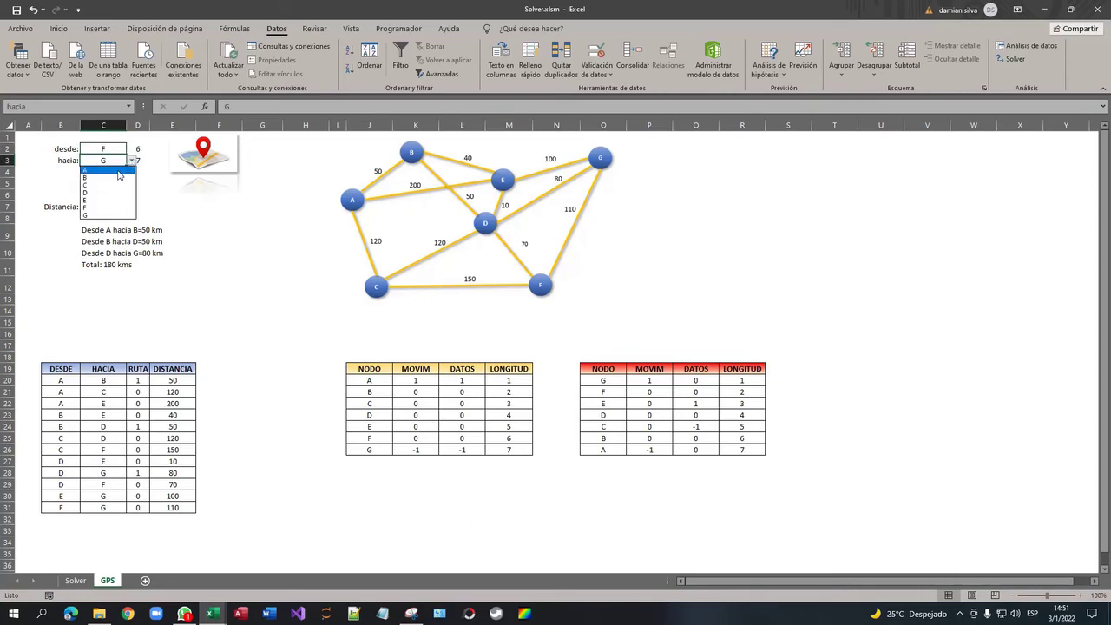
{"action": "left_click", "coordinate": [111, 171]}
{"action": "left_click", "coordinate": [160, 173]}
{"action": "left_click", "coordinate": [140, 167]}
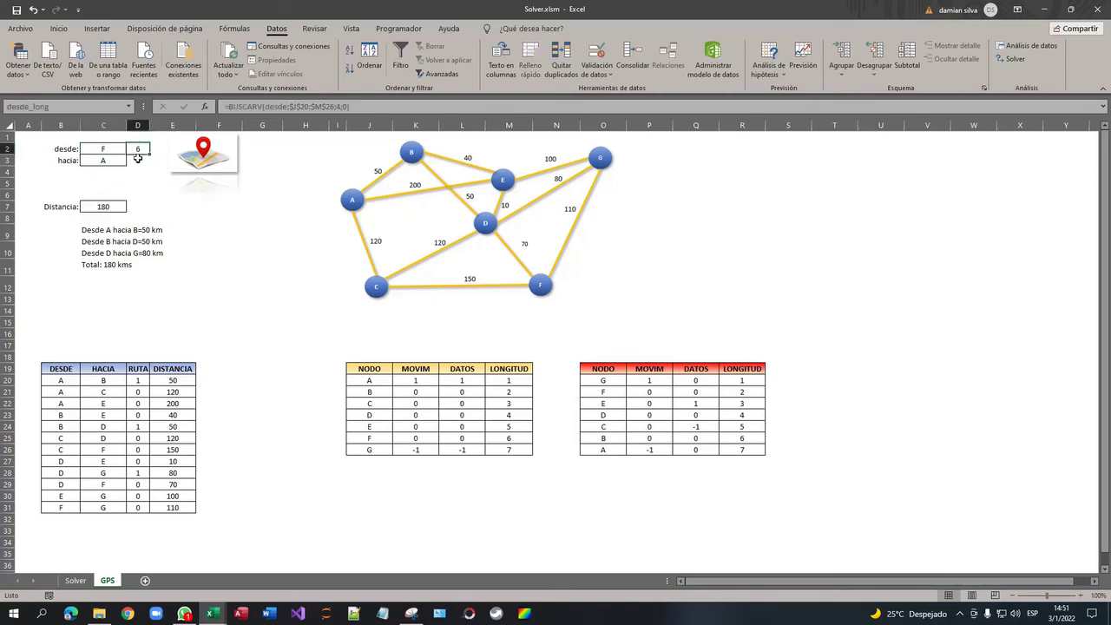
Step: Move the breakpoint from the UfRutas line to the Range("Q20:Q" & UfTemp).Value = 0 line in the Else block
{"action": "key", "text": "alt+F11"}
{"action": "scroll", "coordinate": [272, 477], "scroll_direction": "up", "scroll_amount": 6}
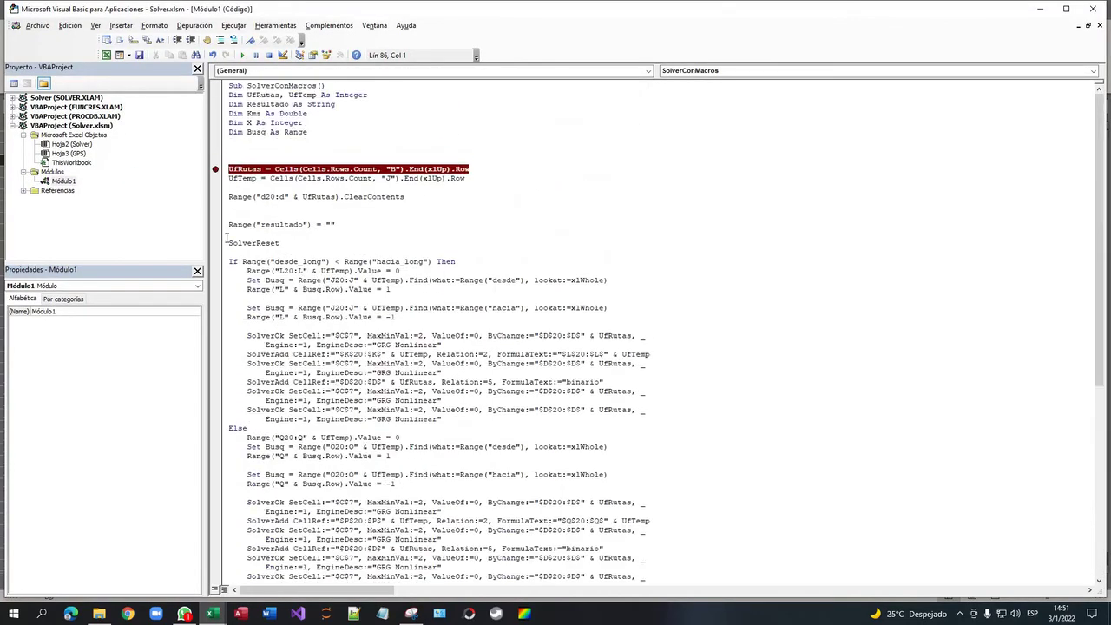
{"action": "left_click", "coordinate": [216, 171]}
{"action": "scroll", "coordinate": [382, 531], "scroll_direction": "down", "scroll_amount": 4}
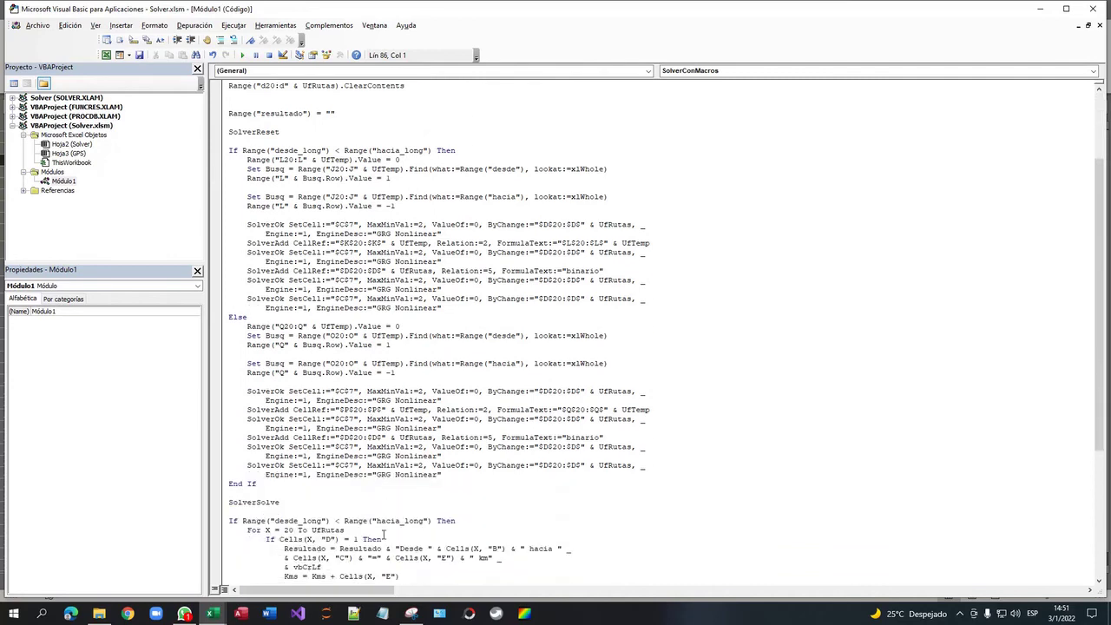
{"action": "left_click", "coordinate": [216, 327]}
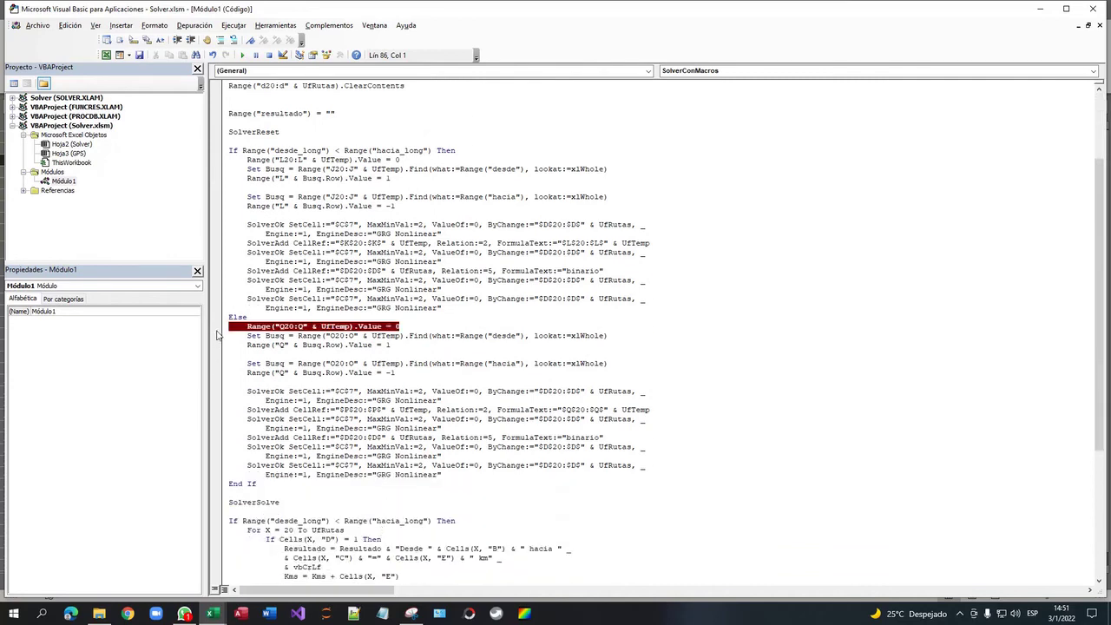
Step: Run the macro from the GPS sheet's map picture, and inspect and highlight the desde_long < hacia_long condition at the breakpoint
{"action": "key", "text": "alt+F11"}
{"action": "left_click", "coordinate": [202, 144]}
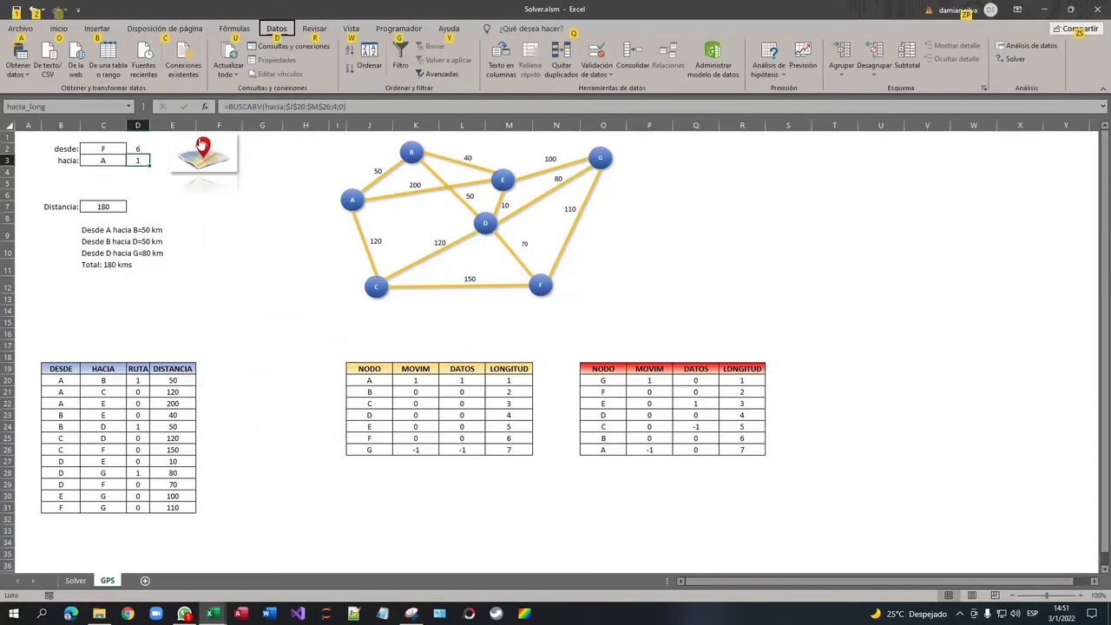
{"action": "scroll", "coordinate": [263, 367], "scroll_direction": "up", "scroll_amount": 3}
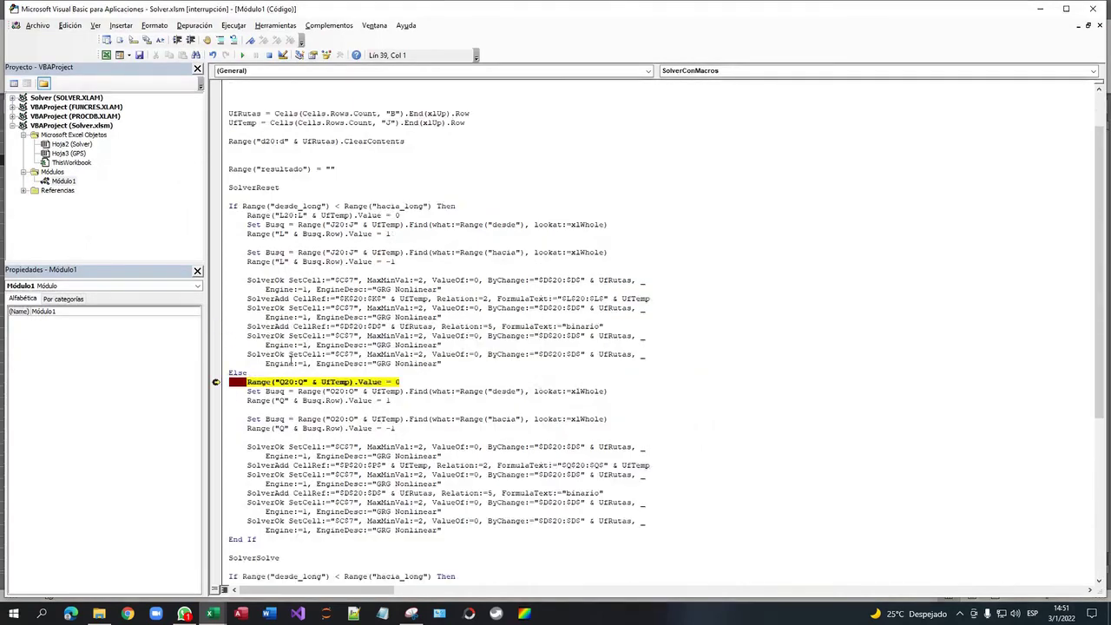
{"action": "mouse_move", "coordinate": [252, 236]}
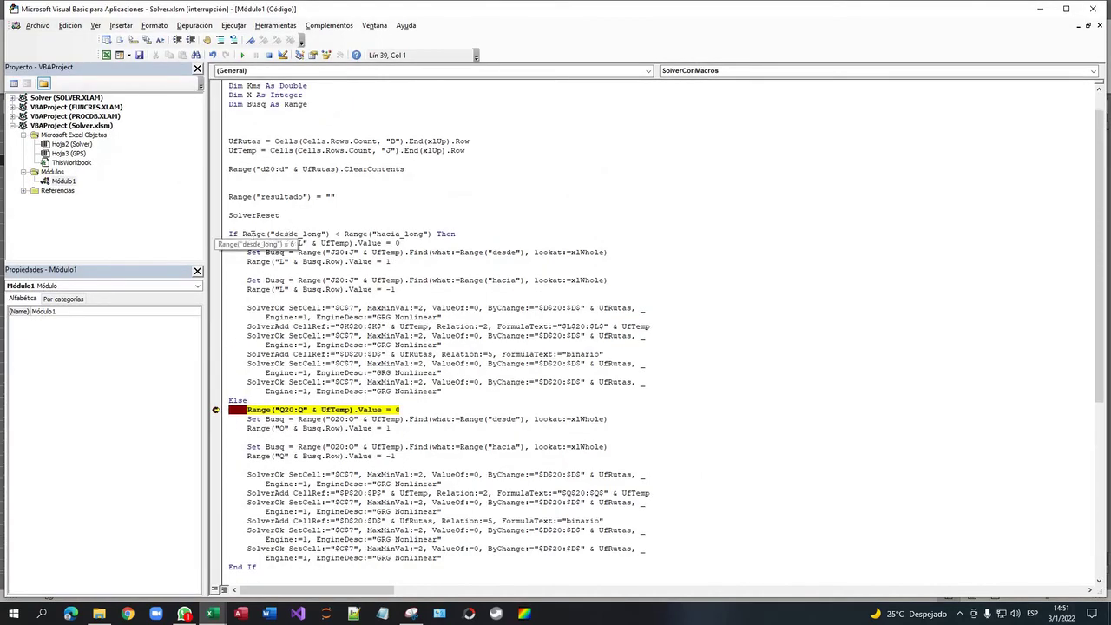
{"action": "left_click", "coordinate": [361, 233]}
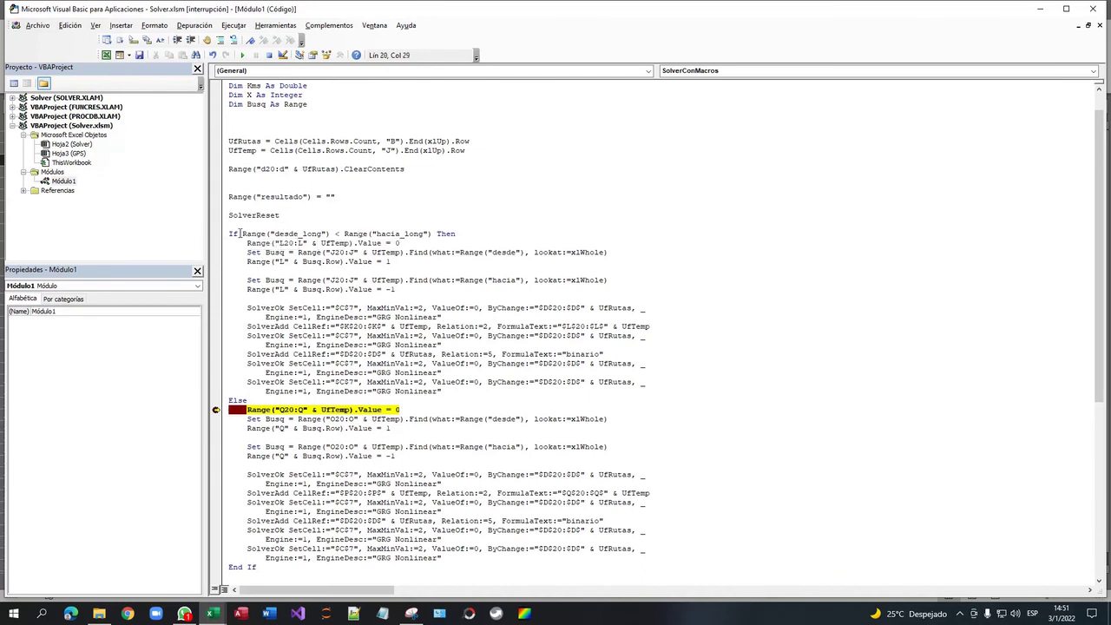
{"action": "left_click_drag", "start_coordinate": [232, 234], "coordinate": [458, 236]}
{"action": "left_click", "coordinate": [301, 410]}
Step: Compare the yellow node table with the red one on the GPS sheet, selecting the red table O19:R26
{"action": "scroll", "coordinate": [314, 480], "scroll_direction": "down", "scroll_amount": 3}
{"action": "key", "text": "alt+F11"}
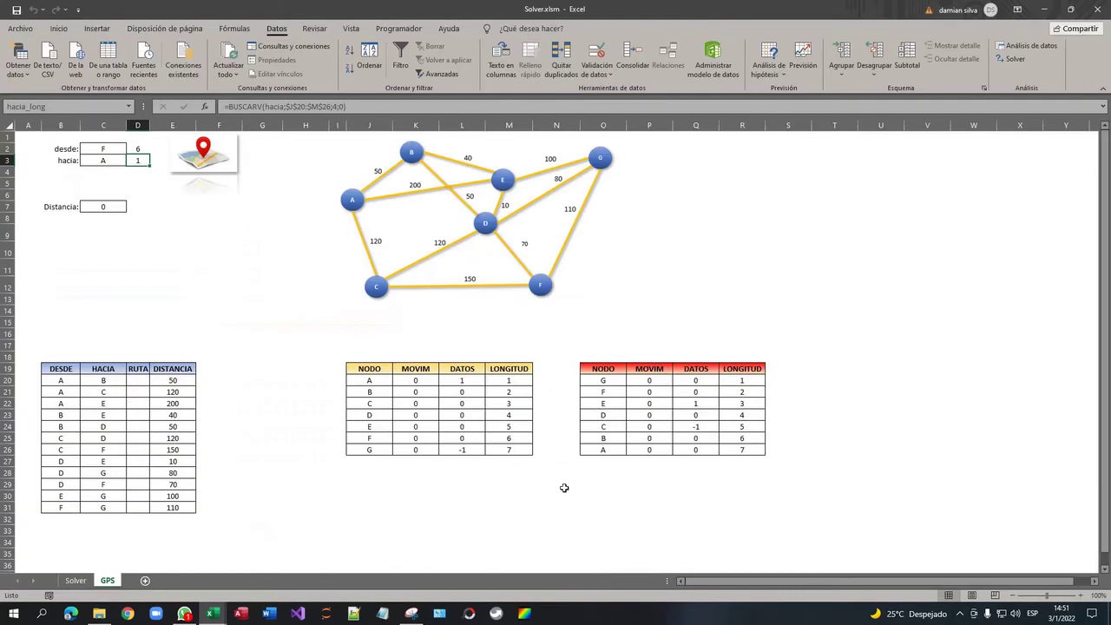
{"action": "left_click_drag", "start_coordinate": [415, 392], "coordinate": [742, 450]}
{"action": "key", "text": "alt+F11"}
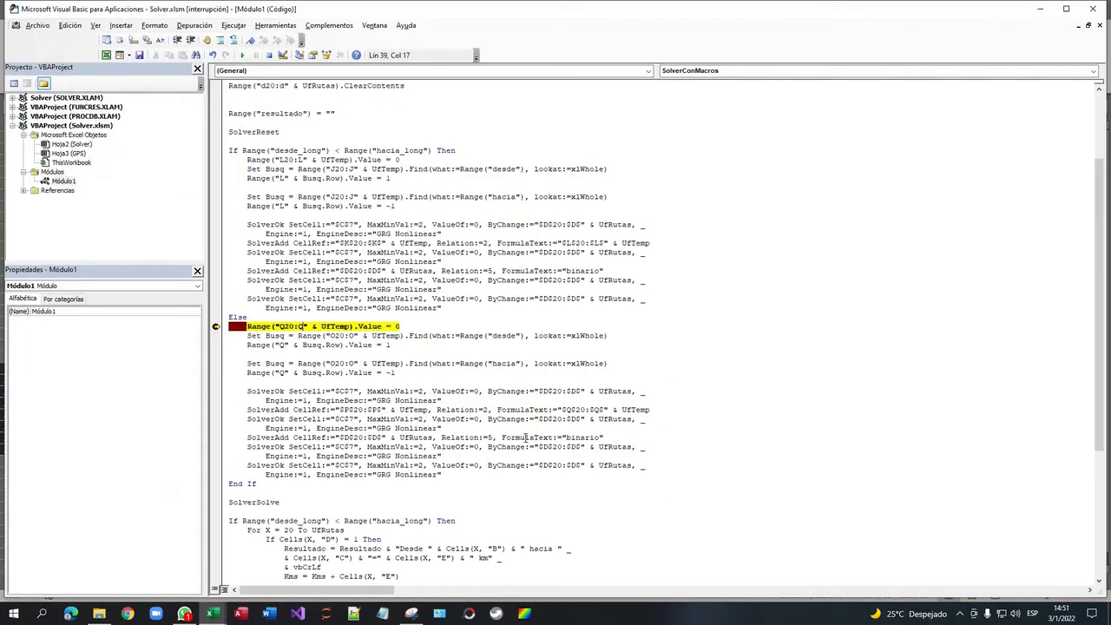
Step: Execute the Else block's DATOS and Solver setup lines and SolverSolve, keeping the Solver solution
{"action": "key", "text": "F8"}
{"action": "key", "text": "F8"}
{"action": "key", "text": "F8"}
{"action": "key", "text": "F8"}
{"action": "key", "text": "F8"}
{"action": "key", "text": "F8"}
{"action": "key", "text": "F8"}
{"action": "key", "text": "F8"}
{"action": "key", "text": "F8"}
{"action": "key", "text": "F8"}
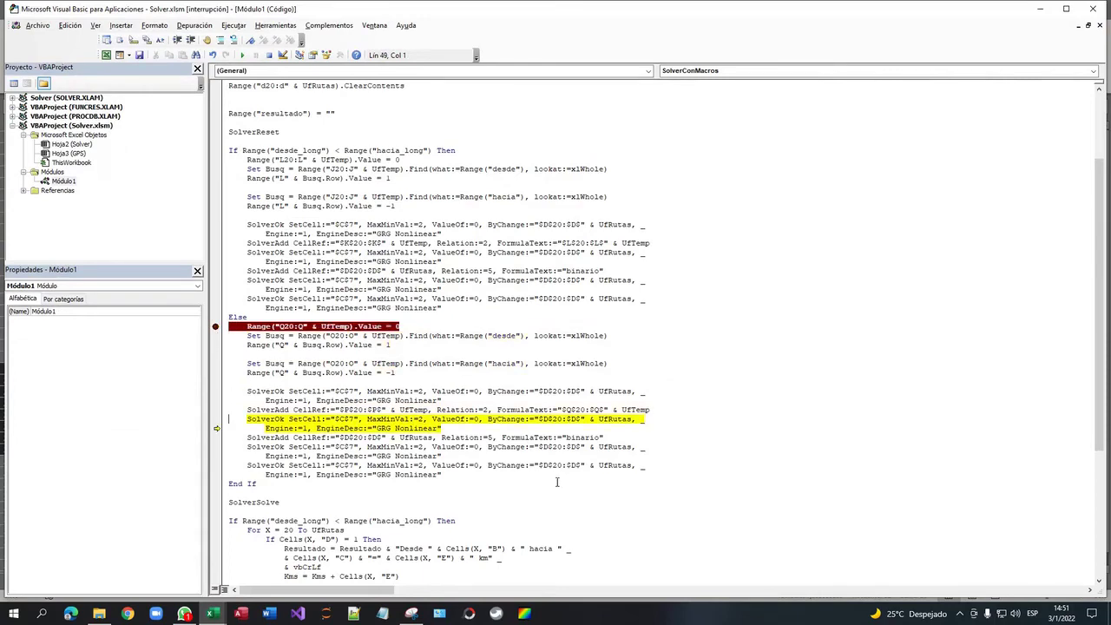
{"action": "key", "text": "F8"}
{"action": "key", "text": "F8"}
{"action": "key", "text": "F8"}
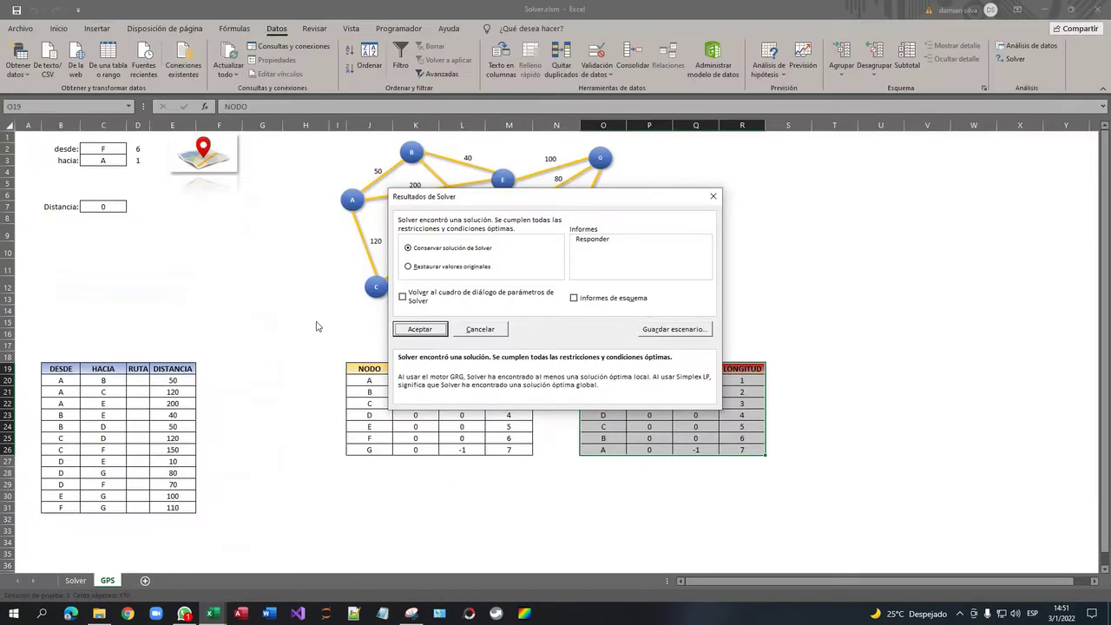
{"action": "left_click", "coordinate": [440, 334]}
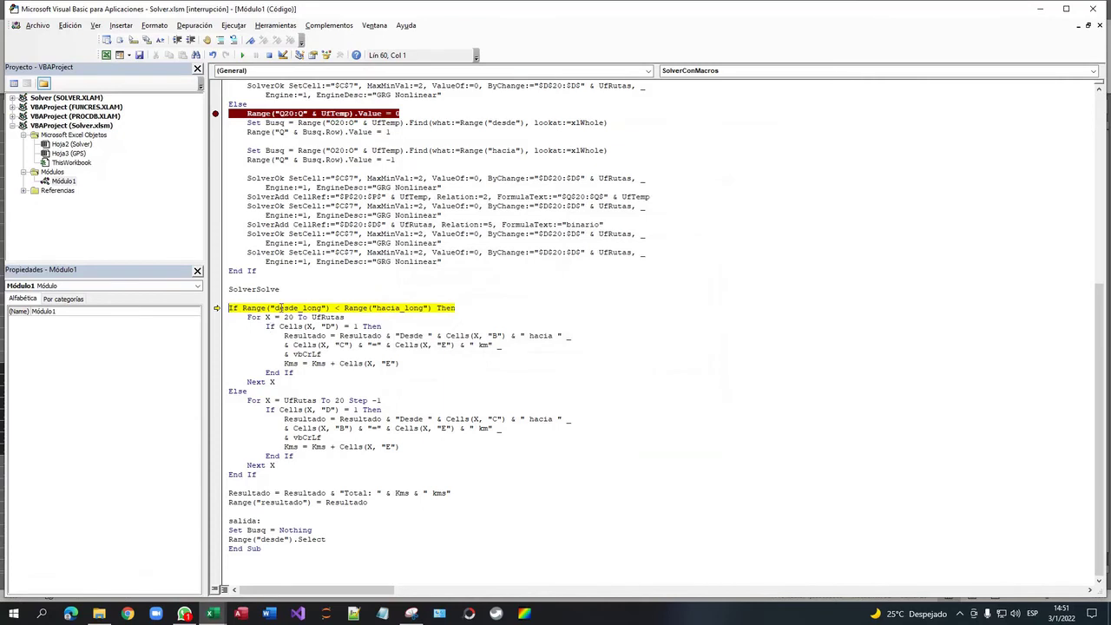
Step: Highlight the second desde_long < hacia_long condition after SolverSolve and execute it to enter the Else branch
{"action": "left_click_drag", "start_coordinate": [275, 308], "coordinate": [468, 312]}
{"action": "left_click", "coordinate": [266, 397]}
{"action": "key", "text": "F8"}
{"action": "key", "text": "F8"}
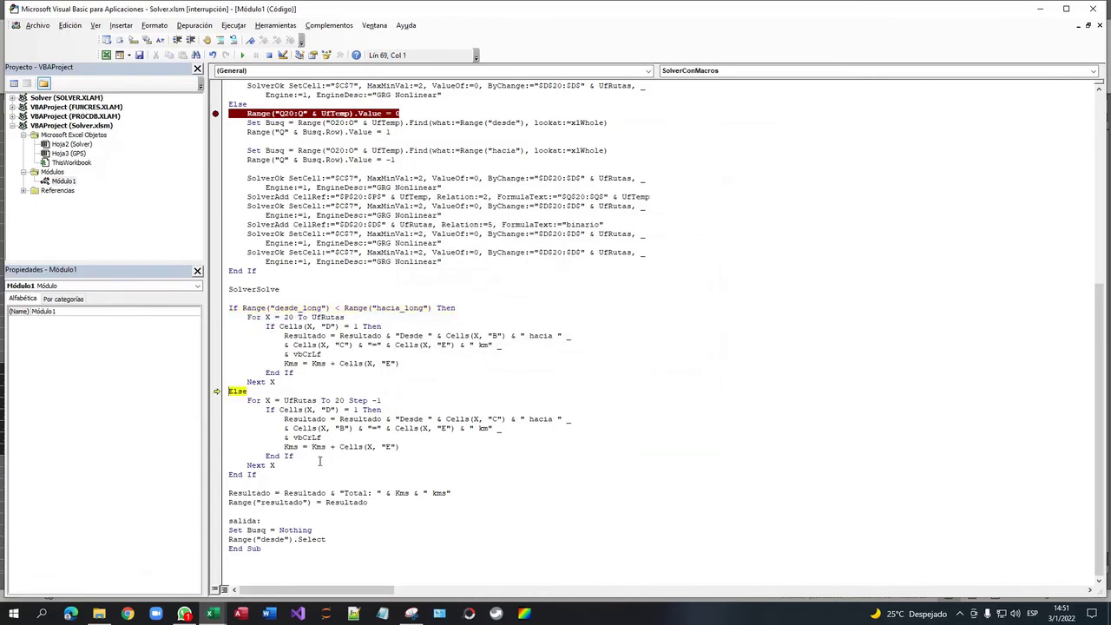
Step: Execute the Else branch's For line, highlight its Step -1 part and relate it to the RUTA cells on the GPS sheet
{"action": "key", "text": "F8"}
{"action": "mouse_move", "coordinate": [297, 397]}
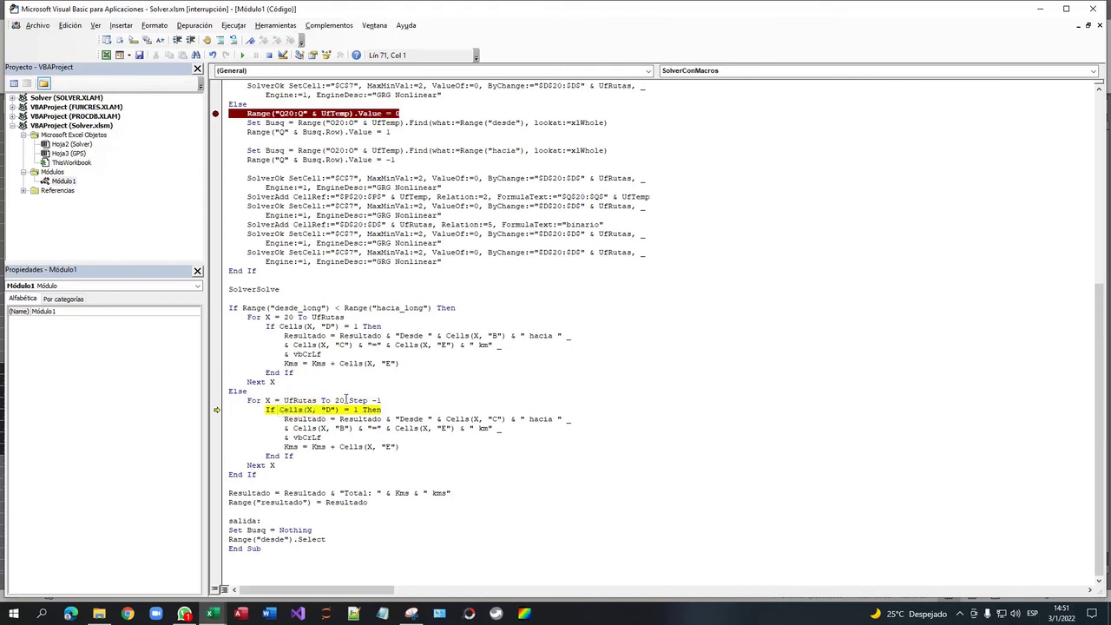
{"action": "left_click_drag", "start_coordinate": [380, 401], "coordinate": [349, 400]}
{"action": "left_click_drag", "start_coordinate": [249, 400], "coordinate": [382, 401]}
{"action": "key", "text": "F5"}
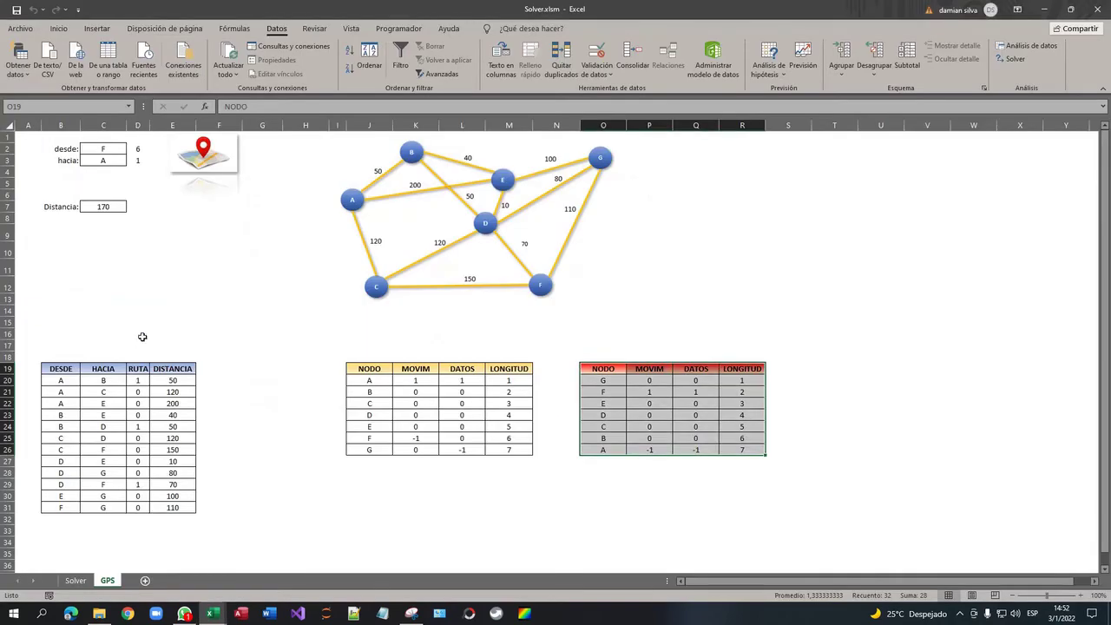
{"action": "left_click", "coordinate": [145, 425]}
{"action": "left_click", "coordinate": [144, 382]}
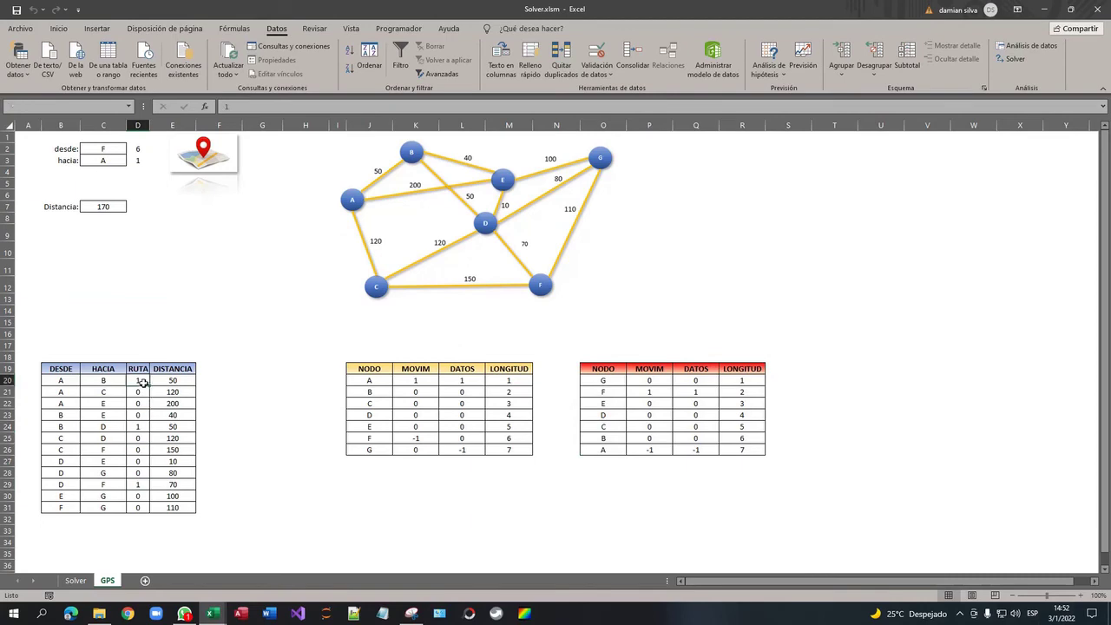
{"action": "key", "text": "alt+Tab"}
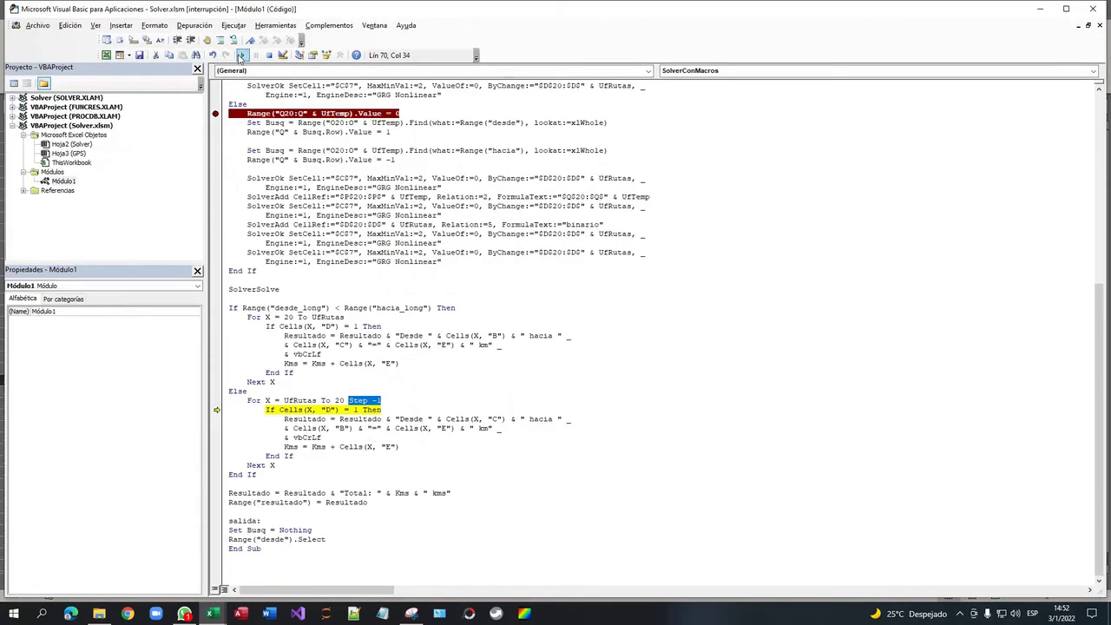
Step: Remove the breakpoint on the Range("Q20:Q" & UfTemp) line and run the macro to its end
{"action": "left_click", "coordinate": [243, 55]}
{"action": "left_click", "coordinate": [219, 115]}
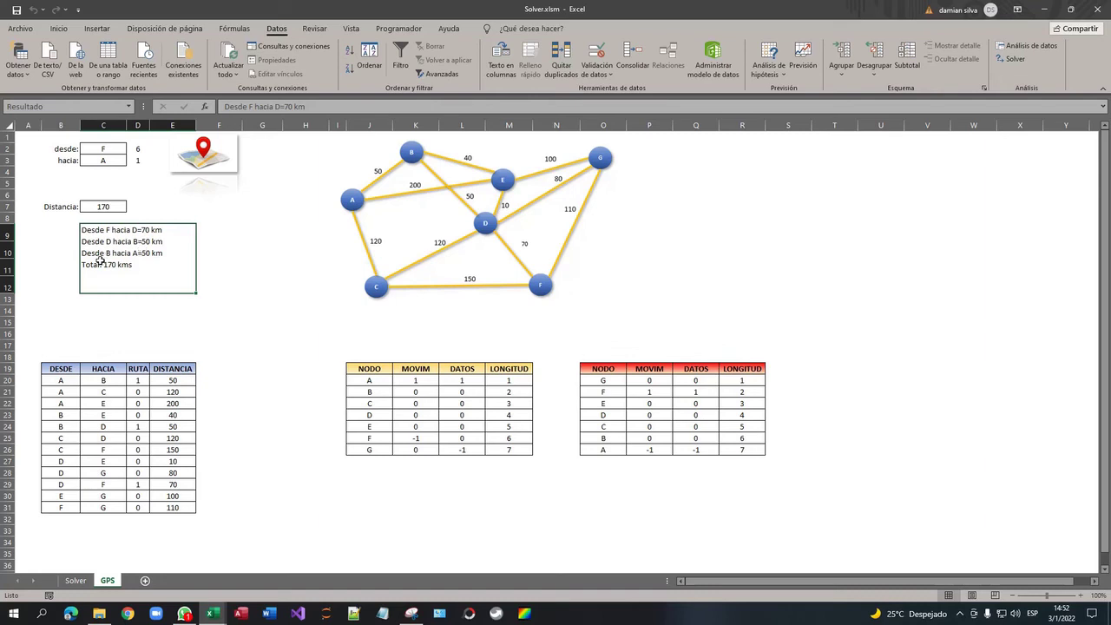
Step: Set desde to A and hacia to F on the GPS sheet
{"action": "left_click", "coordinate": [113, 149]}
{"action": "left_click", "coordinate": [132, 149]}
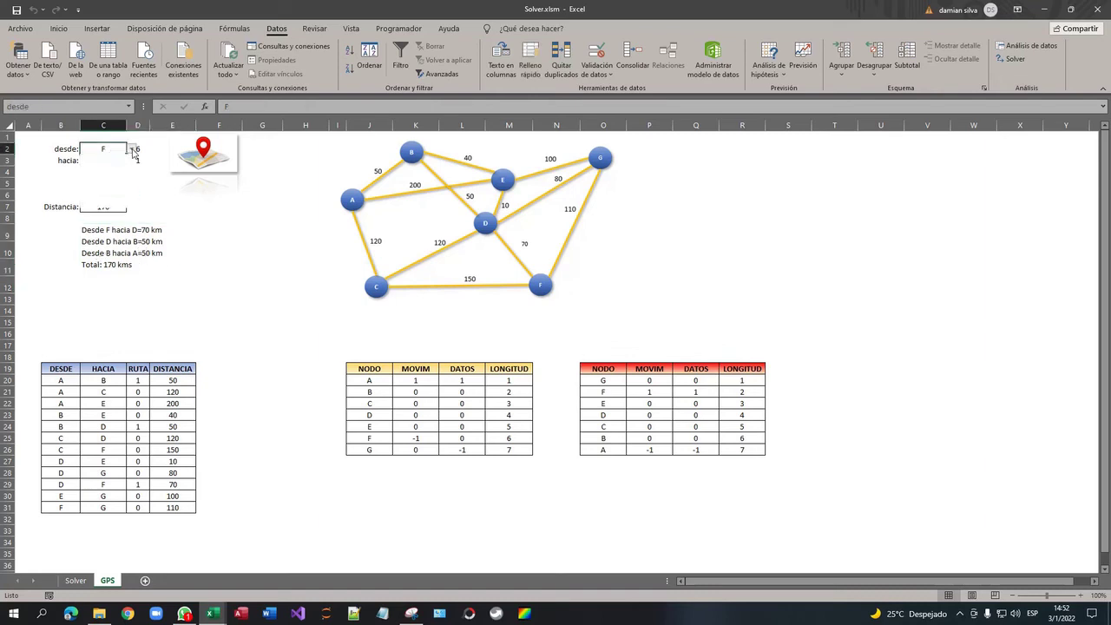
{"action": "left_click", "coordinate": [125, 159]}
{"action": "left_click", "coordinate": [120, 160]}
{"action": "left_click", "coordinate": [131, 161]}
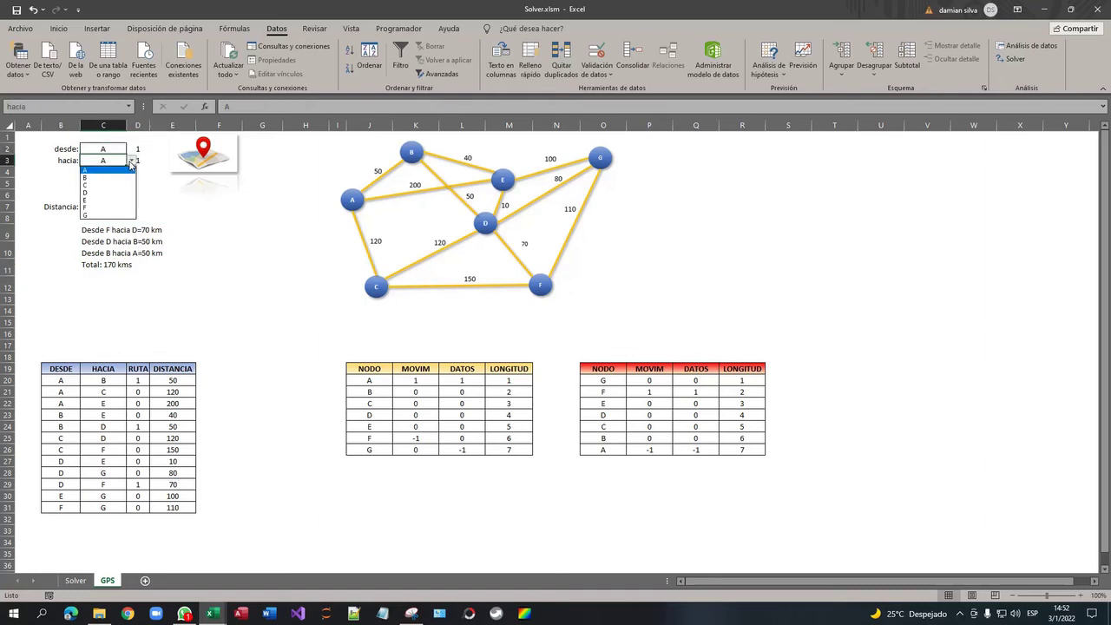
{"action": "left_click", "coordinate": [113, 192]}
{"action": "left_click", "coordinate": [109, 245]}
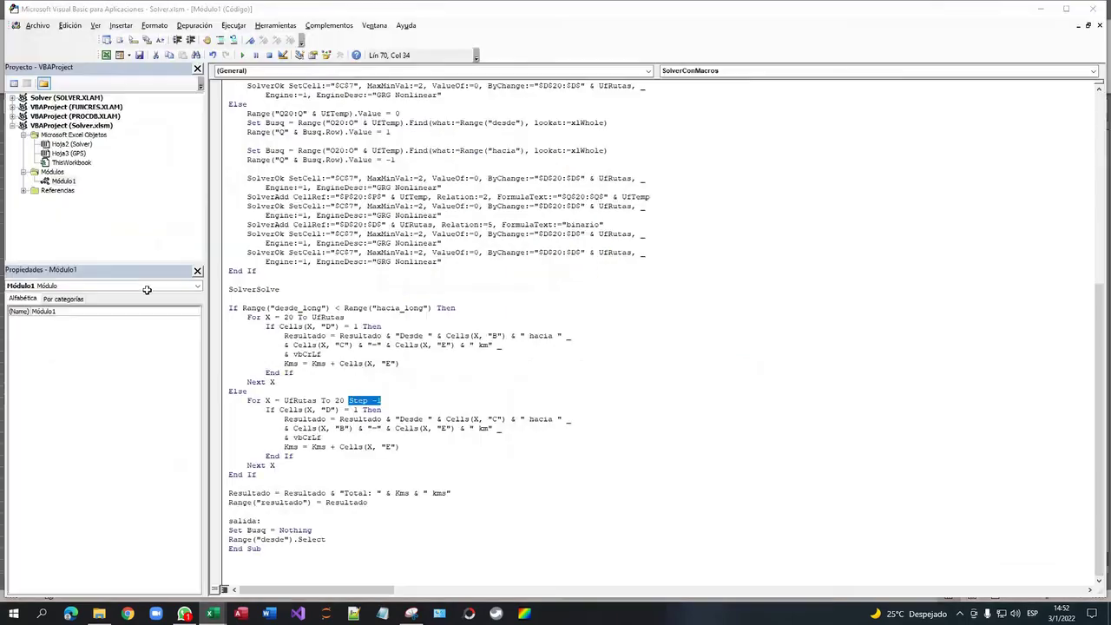
Step: Check the macro code, run it from the GPS sheet's map picture, keep the Solver solution and select the Resultado cell
{"action": "key", "text": "alt+F11"}
{"action": "scroll", "coordinate": [247, 266], "scroll_direction": "up", "scroll_amount": 10}
{"action": "scroll", "coordinate": [247, 266], "scroll_direction": "down", "scroll_amount": 10}
{"action": "key", "text": "alt+F11"}
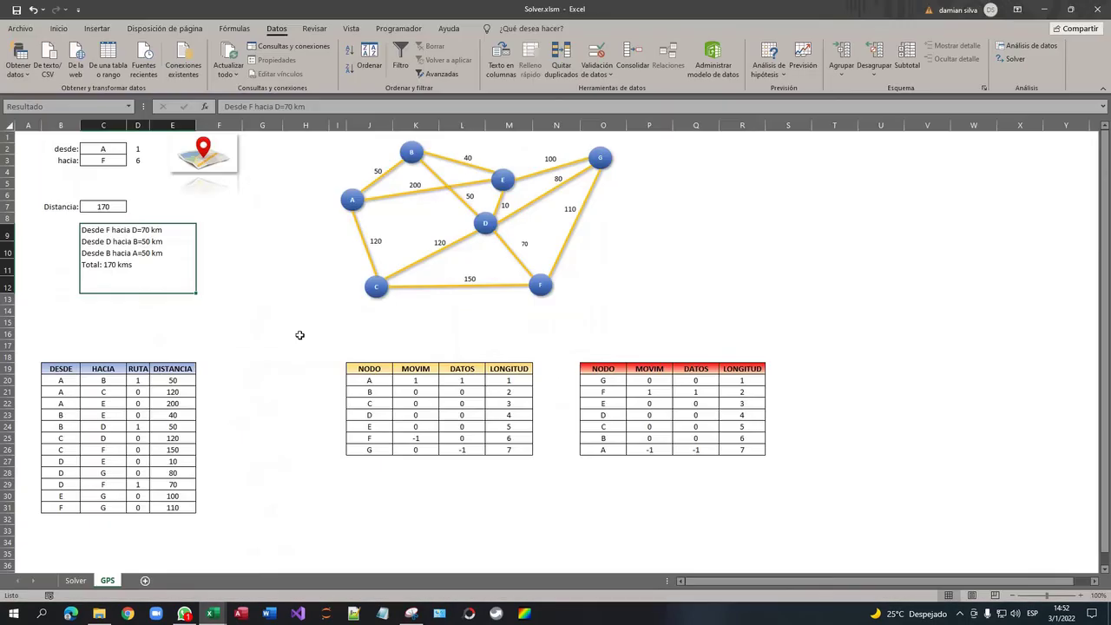
{"action": "left_click", "coordinate": [230, 162]}
{"action": "left_click", "coordinate": [408, 328]}
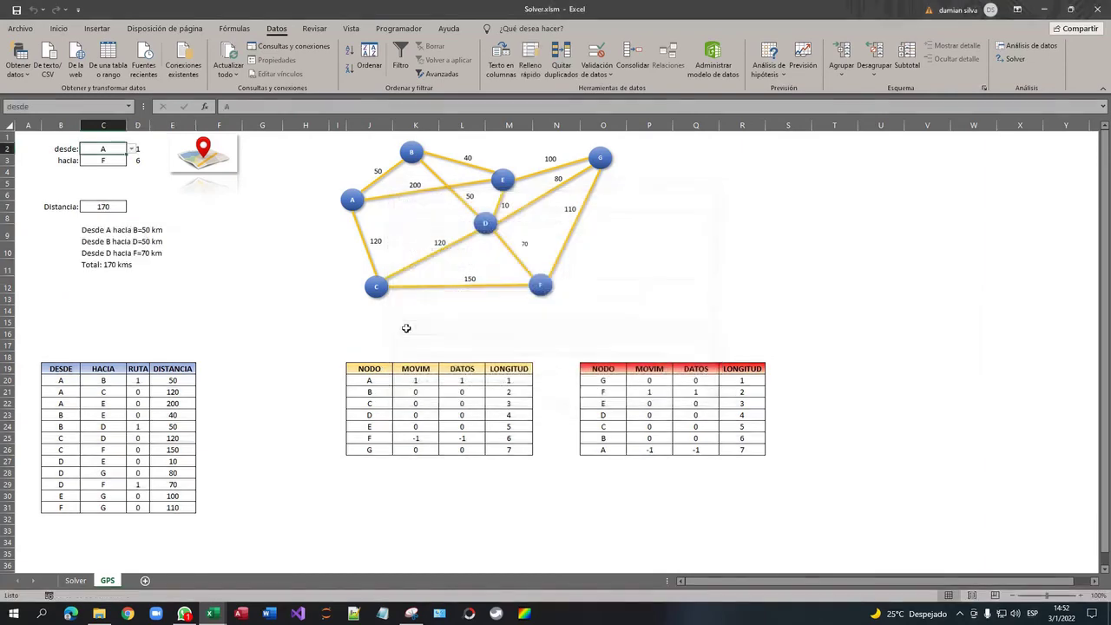
{"action": "left_click", "coordinate": [152, 269]}
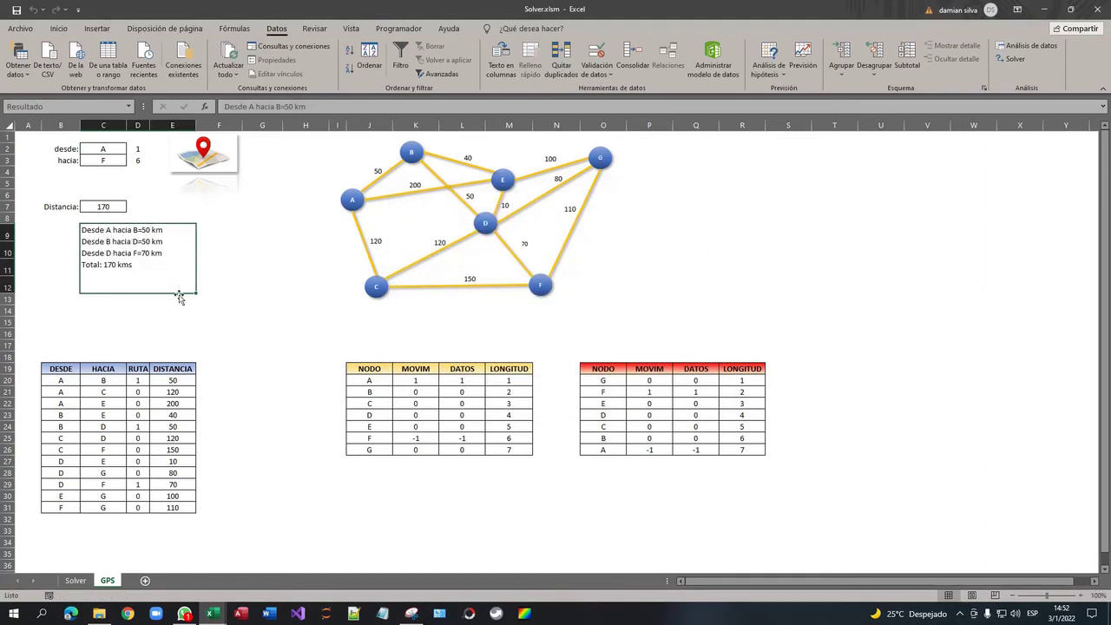
Step: Highlight the code from the second desde_long condition through Range("resultado") = Resultado and review the Solver setup lines above it
{"action": "key", "text": "alt+F11"}
{"action": "left_click_drag", "start_coordinate": [227, 310], "coordinate": [222, 480]}
{"action": "left_click", "coordinate": [331, 382]}
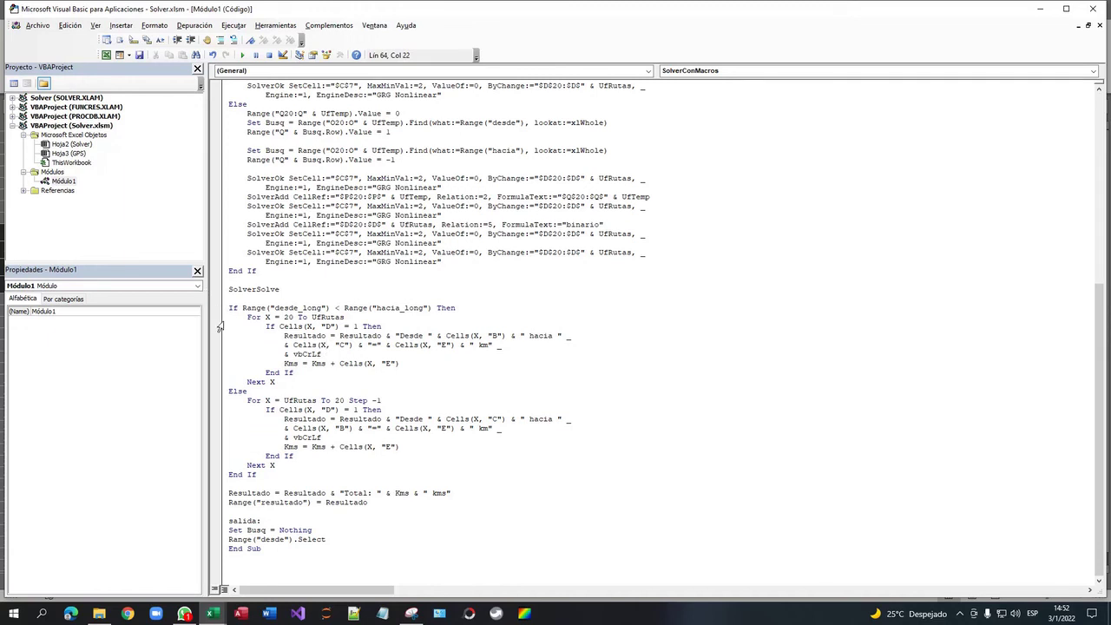
{"action": "left_click_drag", "start_coordinate": [219, 327], "coordinate": [208, 393]}
{"action": "double_click", "coordinate": [313, 336]}
{"action": "mouse_move", "coordinate": [229, 307]}
{"action": "left_mouse_down"}
{"action": "mouse_move", "coordinate": [385, 521]}
{"action": "mouse_move", "coordinate": [411, 508]}
{"action": "mouse_move", "coordinate": [300, 494]}
{"action": "mouse_move", "coordinate": [216, 309]}
{"action": "left_mouse_up"}
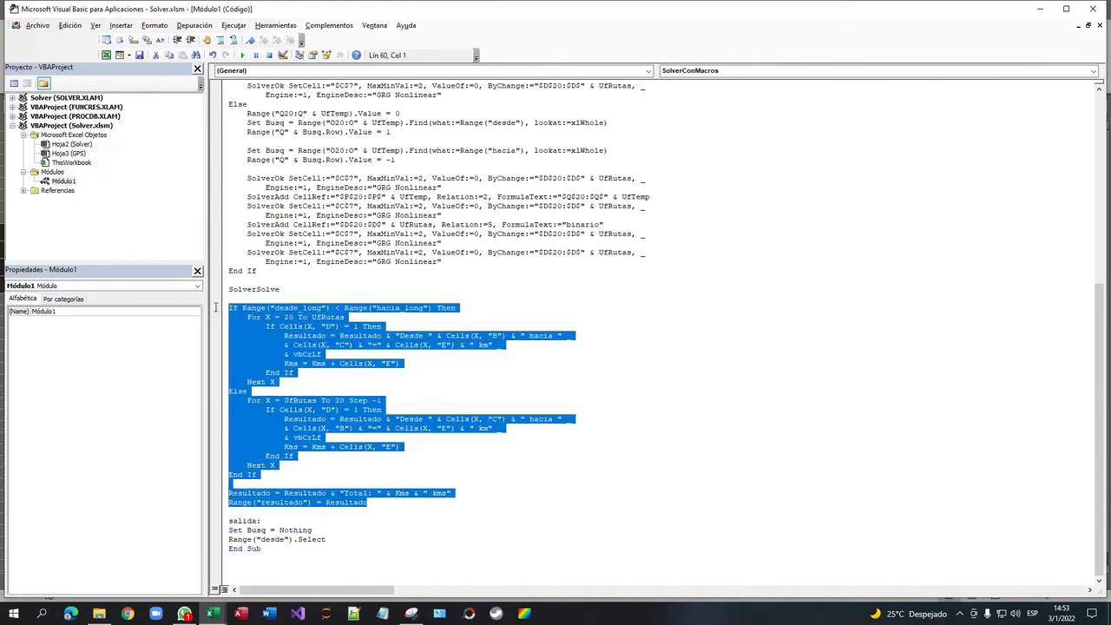
{"action": "scroll", "coordinate": [237, 349], "scroll_direction": "up", "scroll_amount": 1}
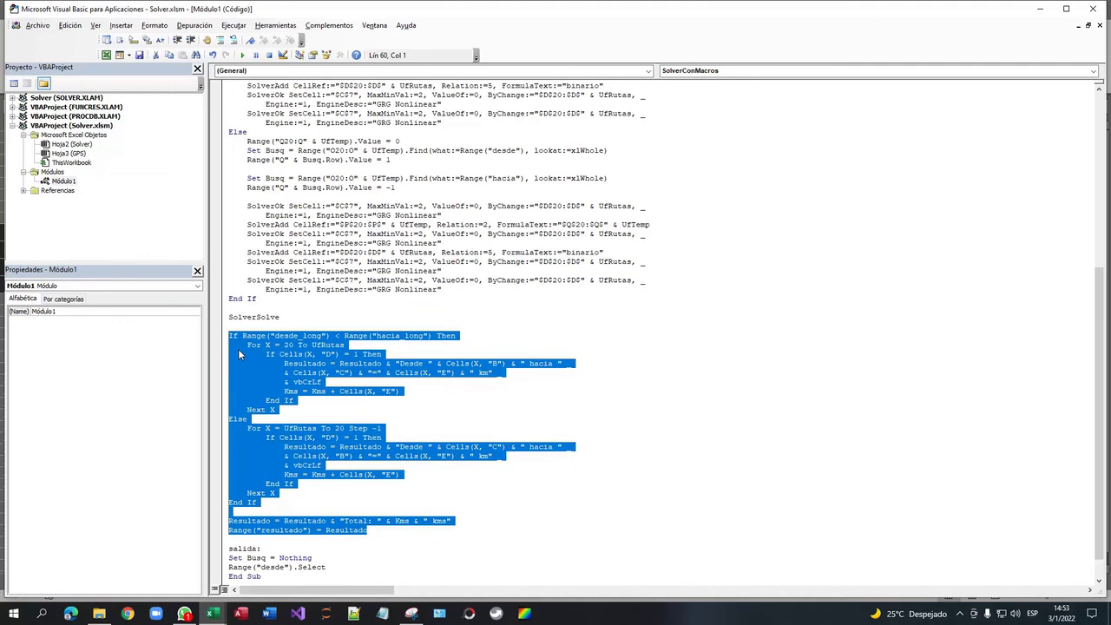
{"action": "scroll", "coordinate": [237, 349], "scroll_direction": "up", "scroll_amount": 11}
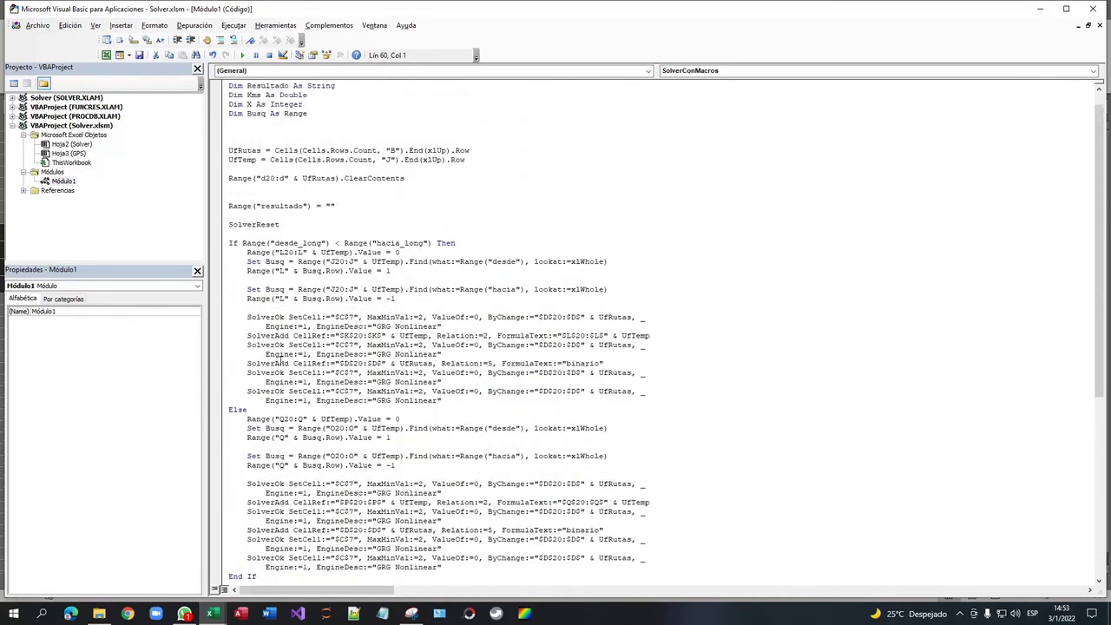
{"action": "scroll", "coordinate": [279, 359], "scroll_direction": "down", "scroll_amount": 3}
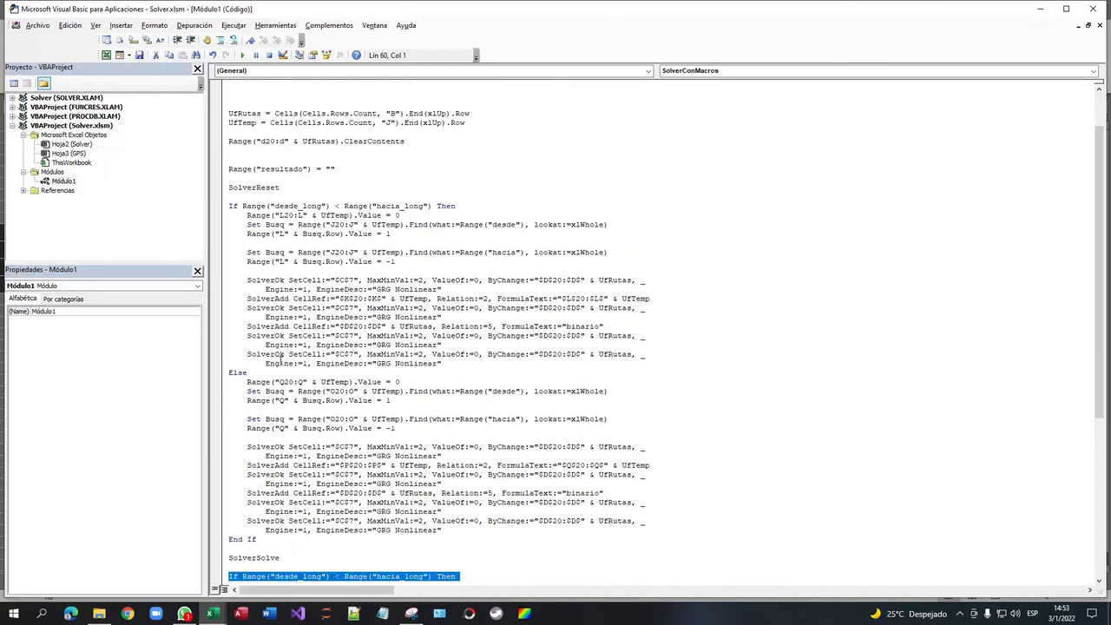
{"action": "scroll", "coordinate": [280, 359], "scroll_direction": "up", "scroll_amount": 2}
{"action": "scroll", "coordinate": [282, 361], "scroll_direction": "down", "scroll_amount": 8}
{"action": "scroll", "coordinate": [282, 363], "scroll_direction": "down", "scroll_amount": 3}
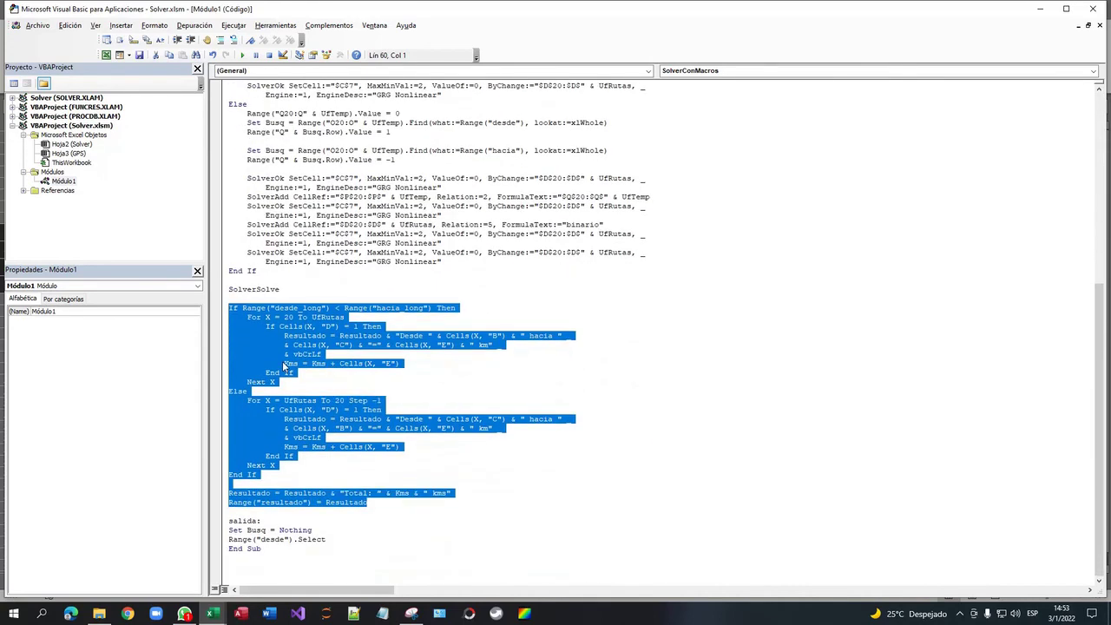
Step: Revisit the Solver sheet's model, selecting the Distancia cell and the DATOS values K2:K8
{"action": "key", "text": "alt+F11"}
{"action": "left_click", "coordinate": [231, 454]}
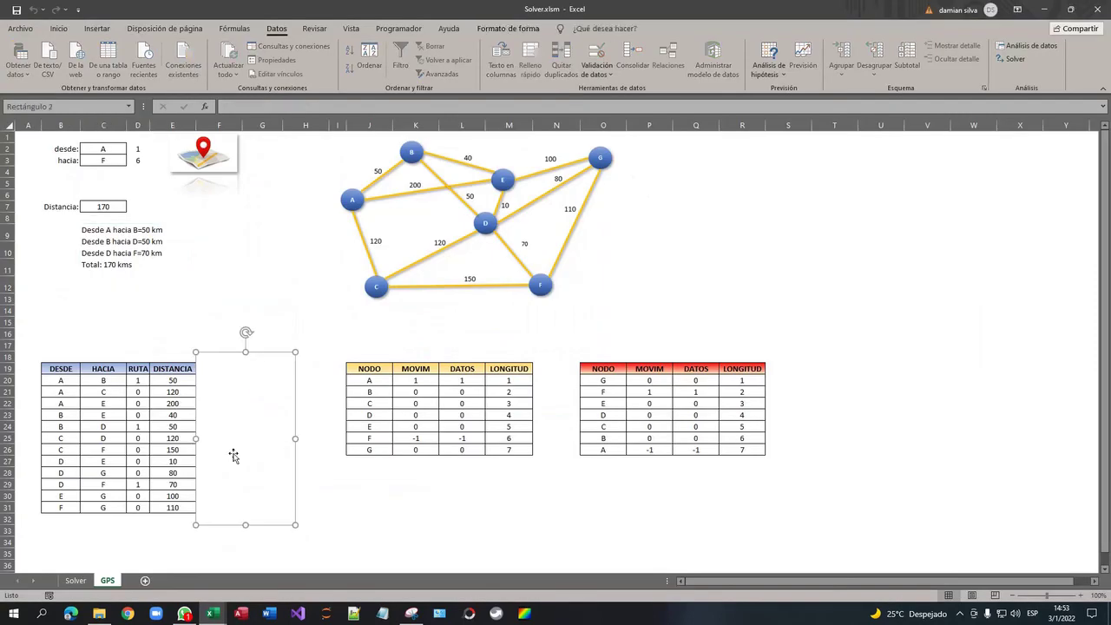
{"action": "left_click", "coordinate": [78, 581]}
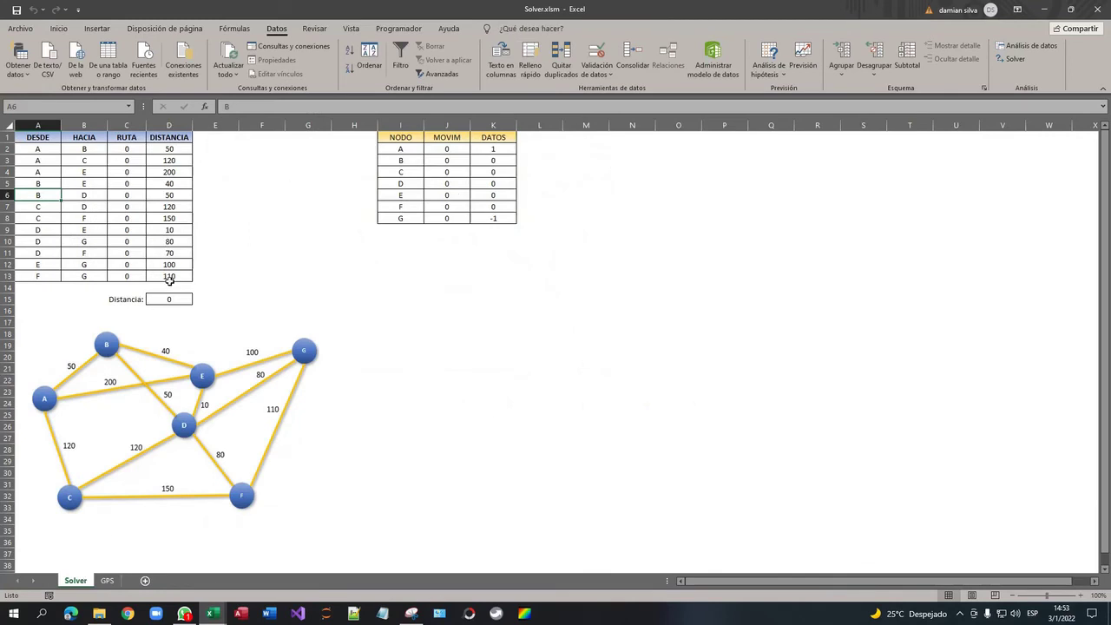
{"action": "left_click", "coordinate": [174, 295]}
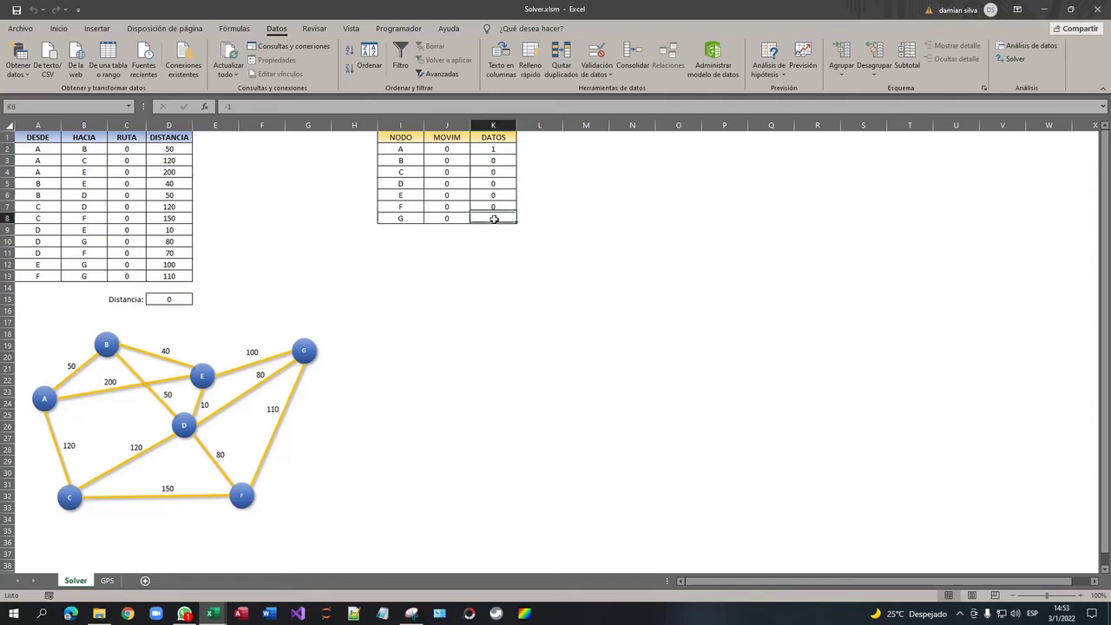
{"action": "left_click", "coordinate": [492, 184]}
{"action": "left_click_drag", "start_coordinate": [491, 147], "coordinate": [493, 218]}
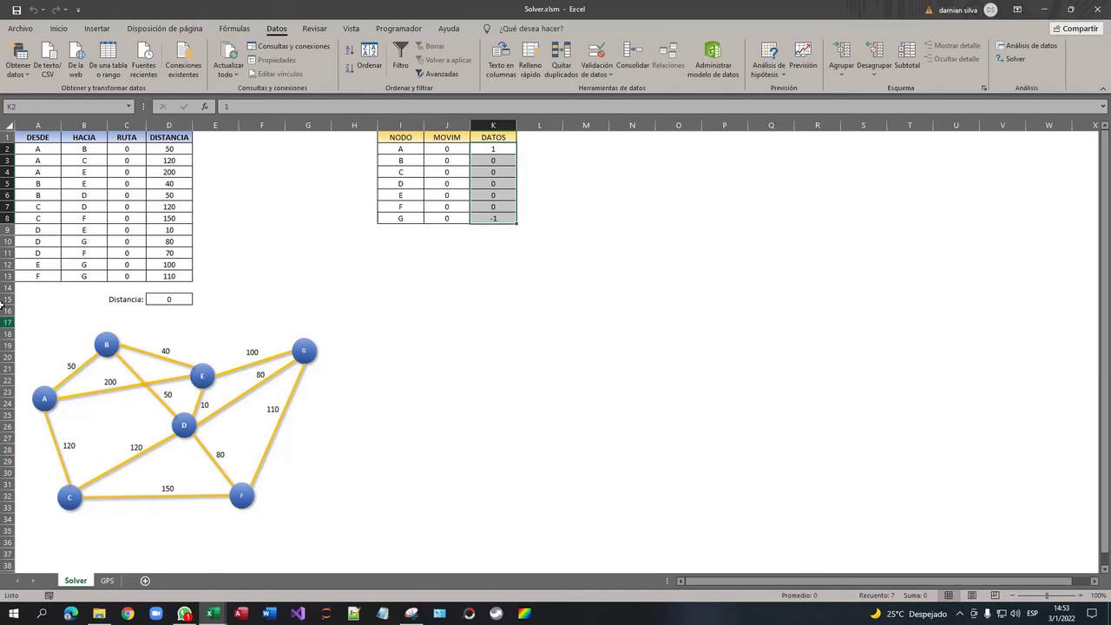
Step: Return to the GPS sheet and compare its yellow and red node tables, selecting the red table O19:R26
{"action": "left_click", "coordinate": [109, 581]}
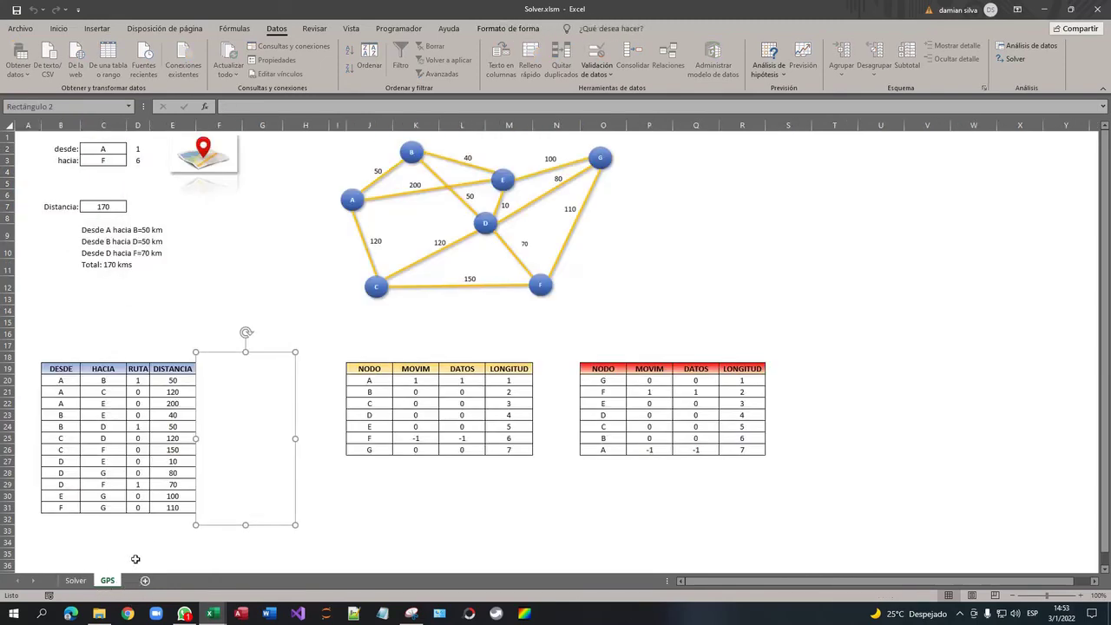
{"action": "left_click", "coordinate": [117, 440]}
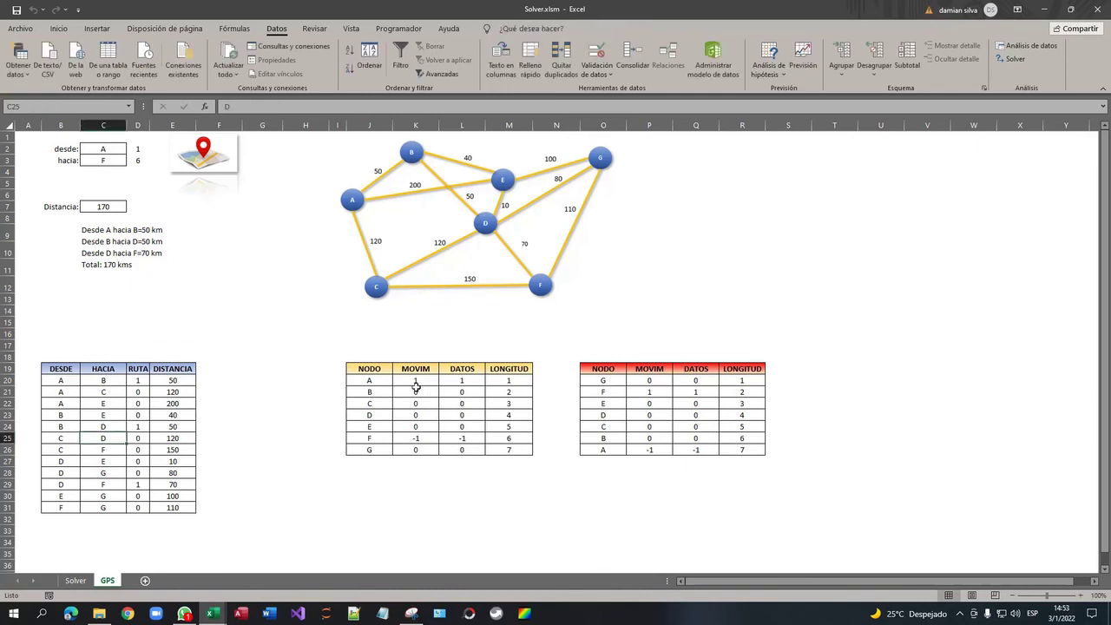
{"action": "left_click", "coordinate": [387, 379]}
{"action": "left_click", "coordinate": [453, 380]}
{"action": "left_click_drag", "start_coordinate": [605, 381], "coordinate": [743, 449]}
{"action": "left_click_drag", "start_coordinate": [604, 374], "coordinate": [743, 449]}
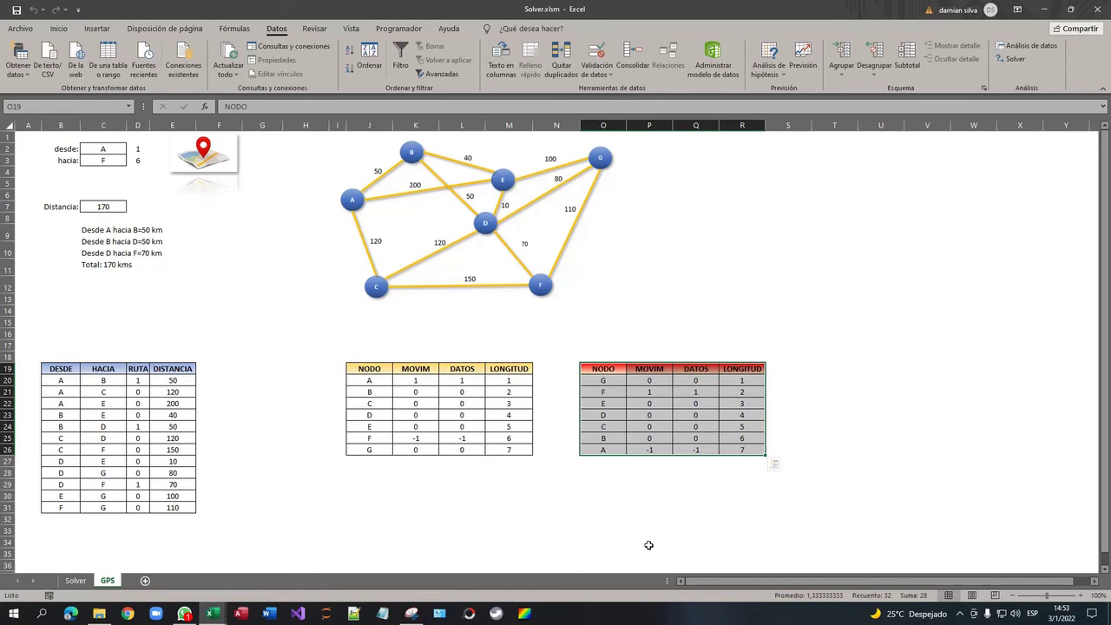
Step: Delete the blank rectangle that covers the columns beside DISTANCIA in the GPS sheet's route table
{"action": "left_click", "coordinate": [261, 447]}
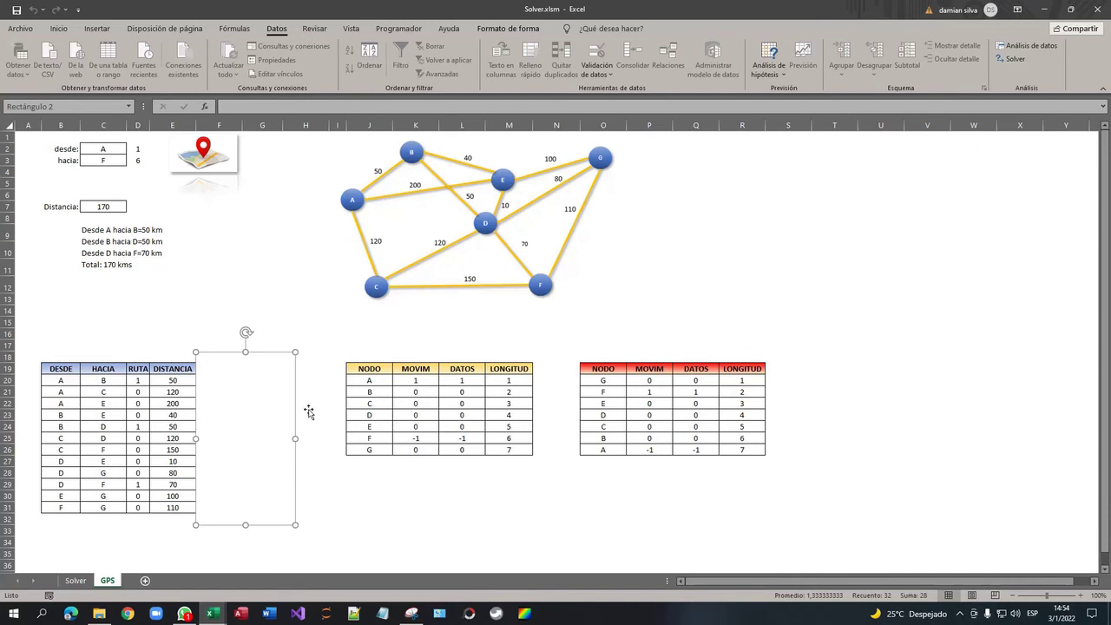
{"action": "key", "text": "Delete"}
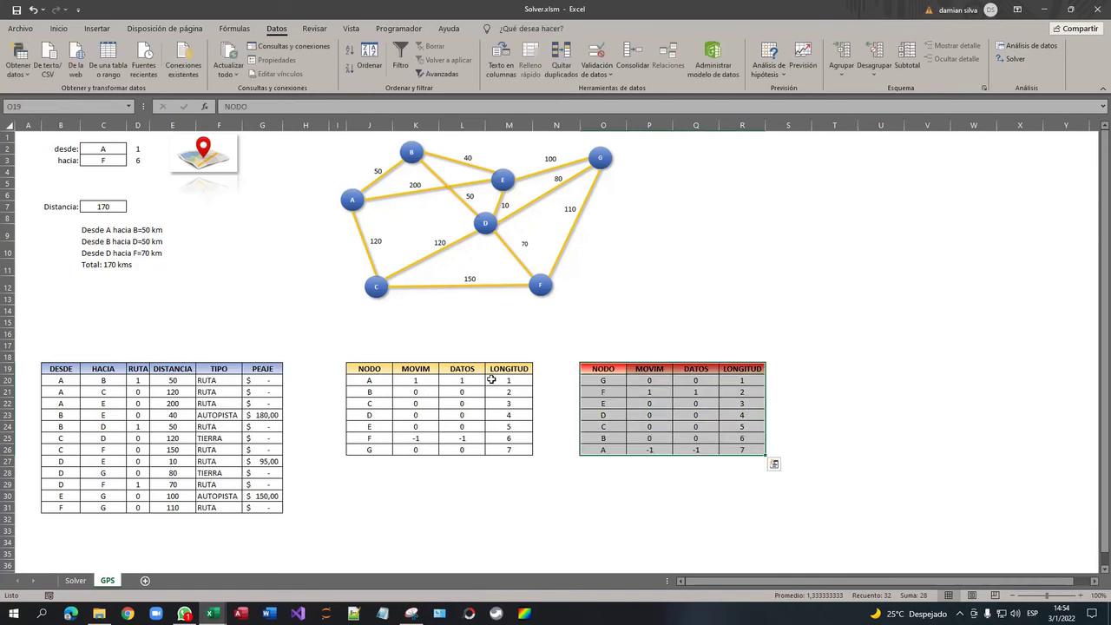
Step: Examine the road types in the route table's TIPO column and the first PEAJE value
{"action": "left_click", "coordinate": [265, 382]}
{"action": "left_click", "coordinate": [219, 388]}
{"action": "left_click", "coordinate": [219, 450]}
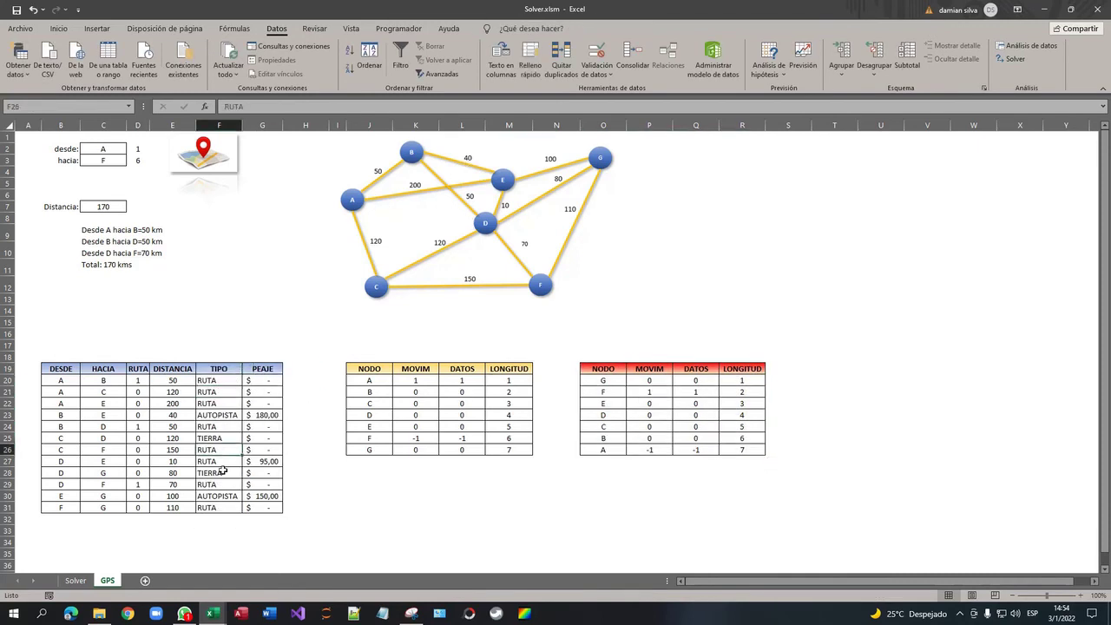
{"action": "left_click", "coordinate": [225, 485]}
{"action": "left_click", "coordinate": [229, 509]}
{"action": "left_click", "coordinate": [229, 450]}
{"action": "left_click", "coordinate": [227, 438]}
{"action": "left_click", "coordinate": [226, 394]}
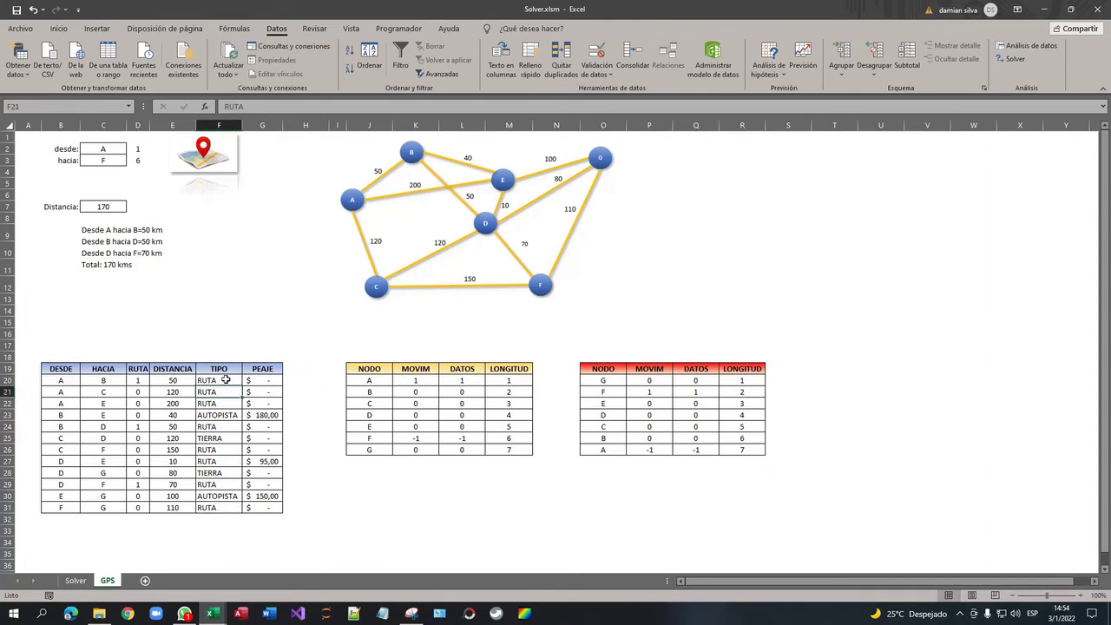
{"action": "left_click", "coordinate": [225, 380]}
Step: Select the whole route table B19:G31 to show its full extent, including TIPO and PEAJE
{"action": "left_click_drag", "start_coordinate": [63, 365], "coordinate": [260, 510]}
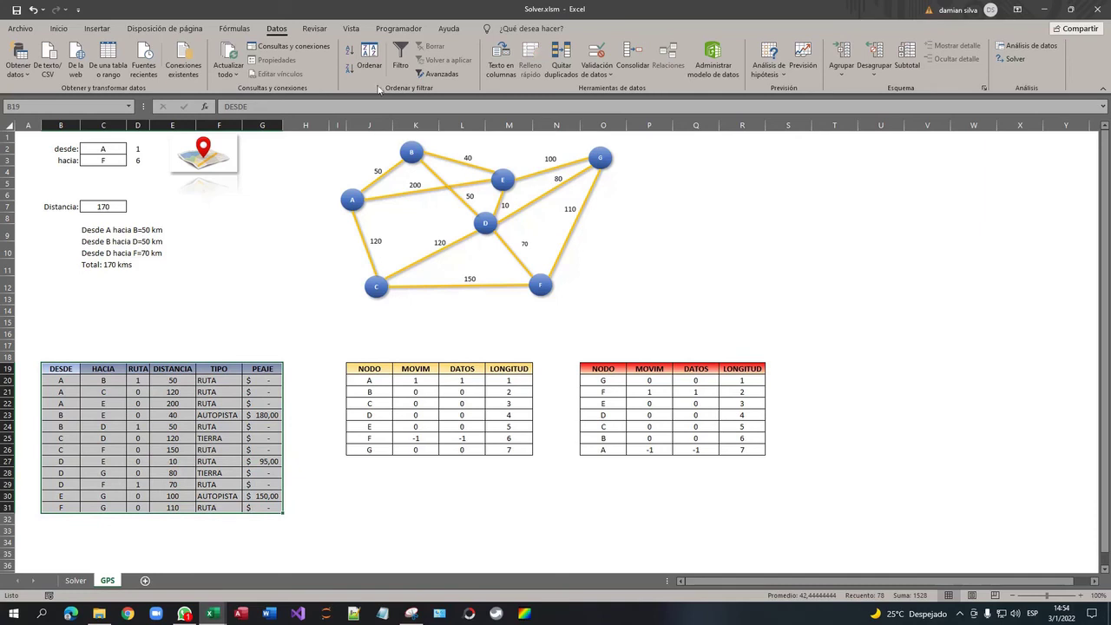
{"action": "left_click", "coordinate": [133, 380]}
{"action": "left_click_drag", "start_coordinate": [68, 368], "coordinate": [256, 501]}
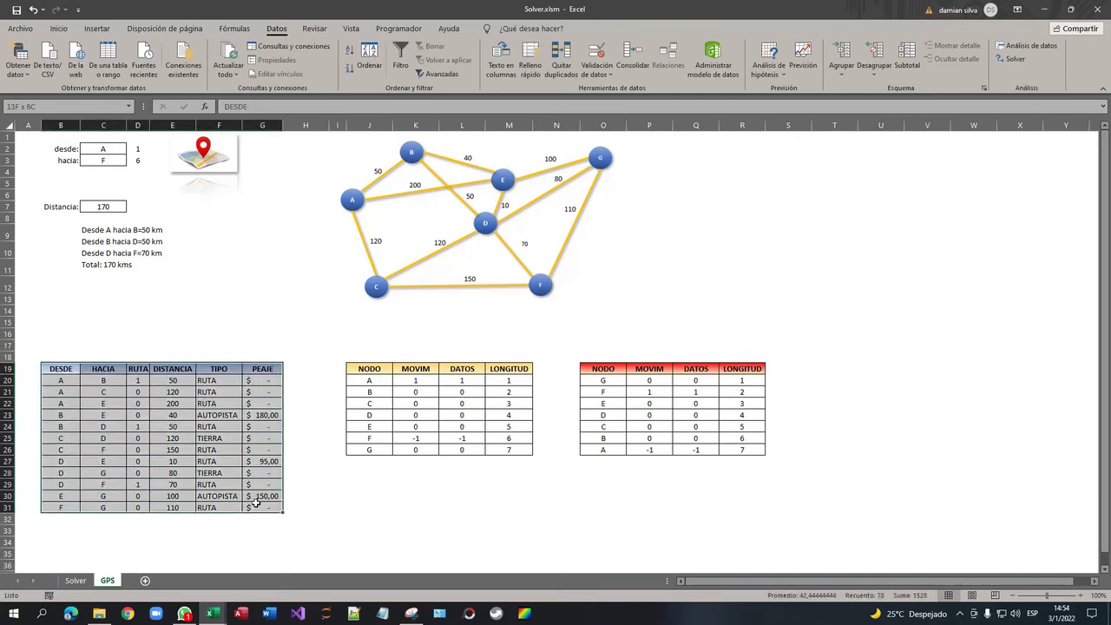
{"action": "left_click", "coordinate": [92, 184]}
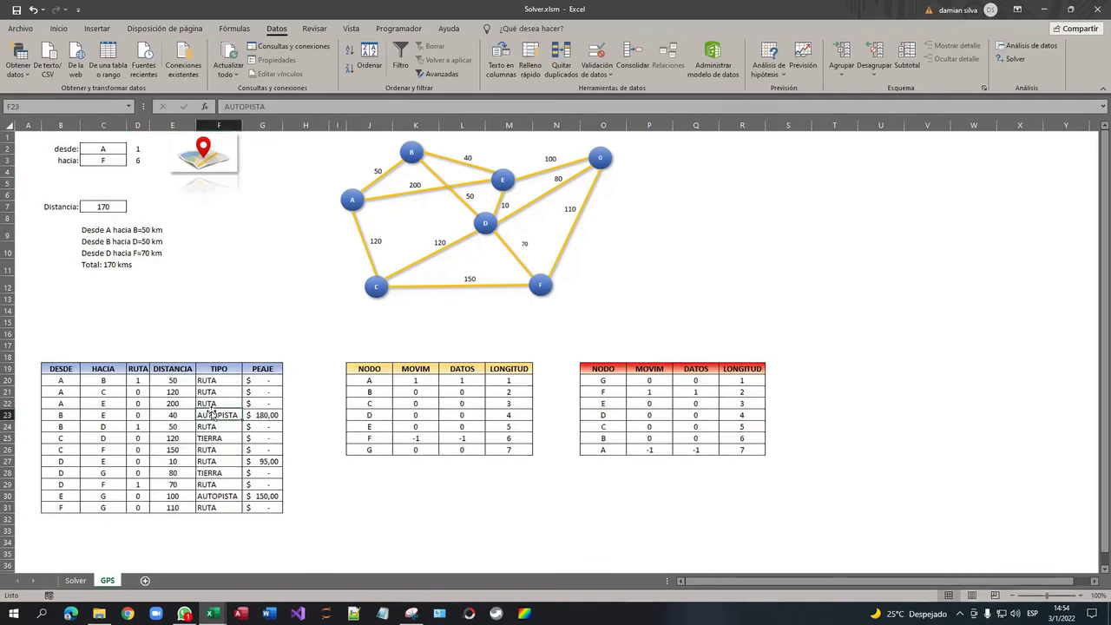
Step: Inspect the RUTA and TIERRA entries under TIPO and the toll amounts under PEAJE
{"action": "left_click", "coordinate": [212, 424]}
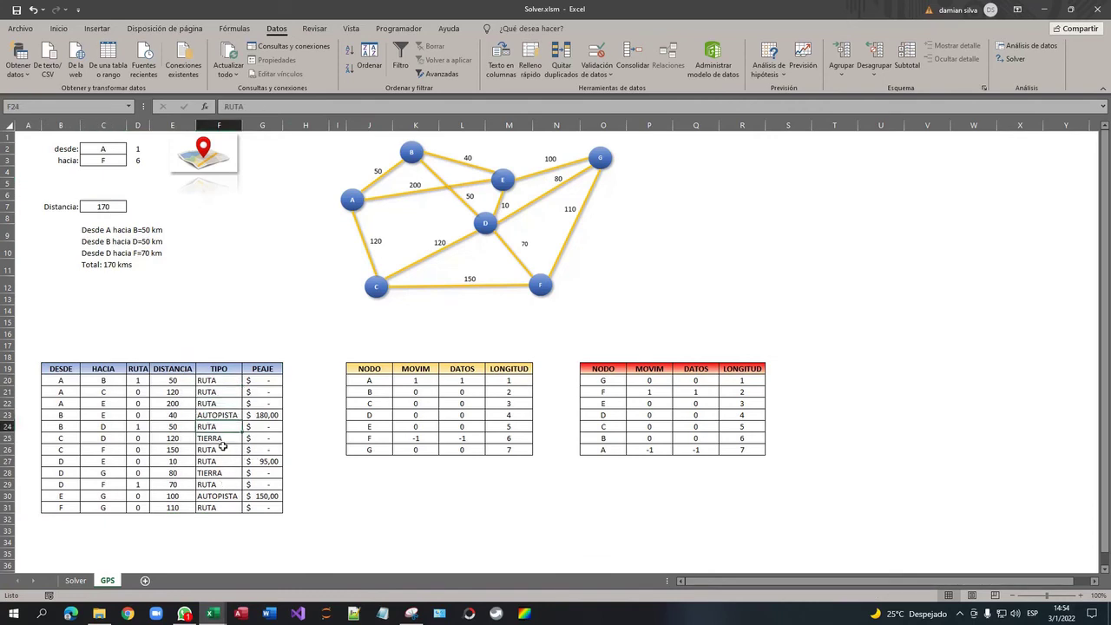
{"action": "left_click", "coordinate": [220, 439]}
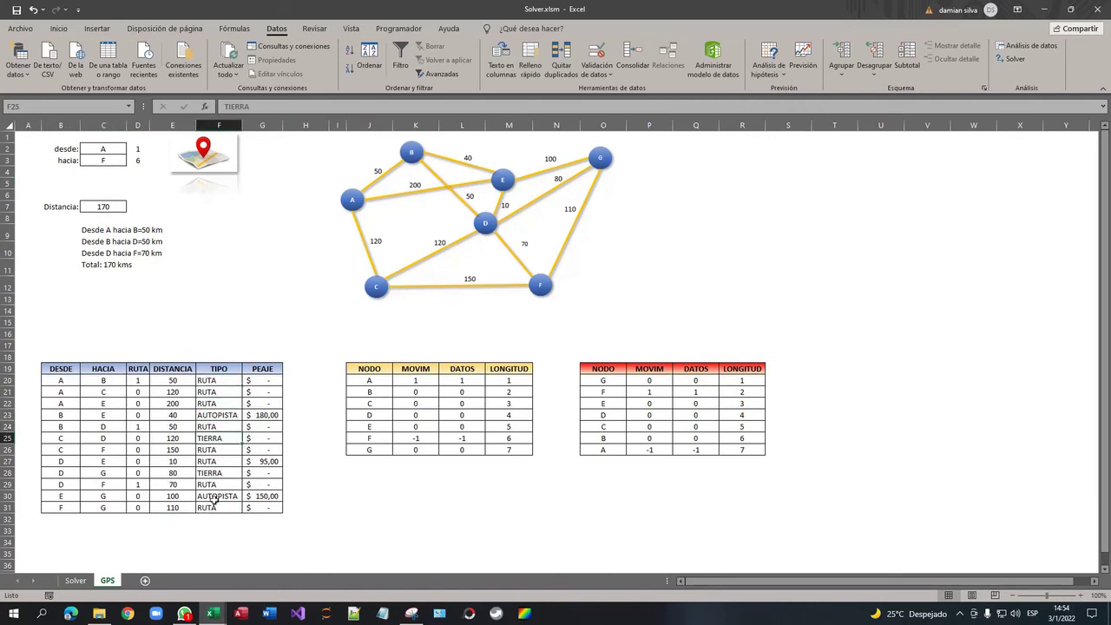
{"action": "left_click", "coordinate": [264, 417]}
{"action": "left_click", "coordinate": [265, 452]}
{"action": "left_click", "coordinate": [264, 504]}
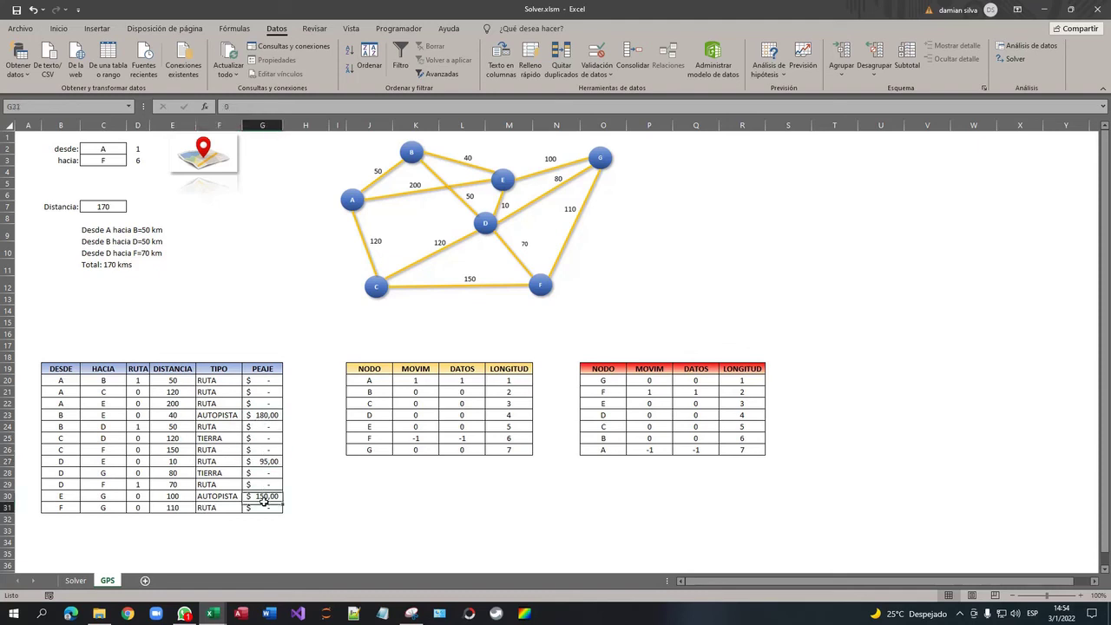
{"action": "left_click", "coordinate": [265, 462]}
{"action": "left_click", "coordinate": [267, 417]}
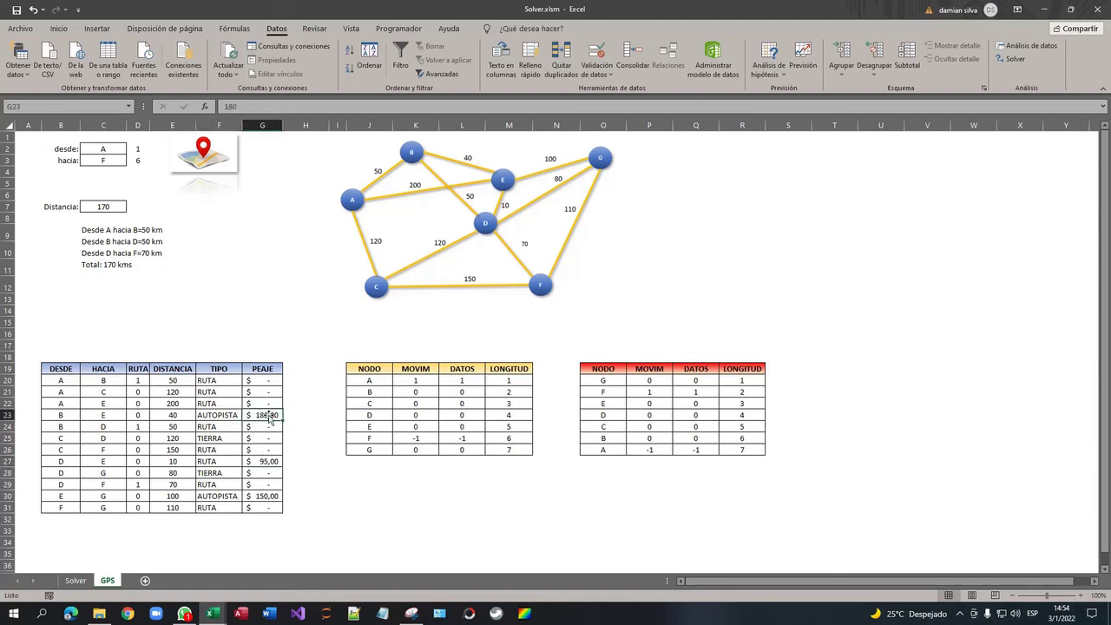
Step: Examine the toll amounts in the route table's PEAJE column, G20:G31, including the toll on the B to E row
{"action": "left_click_drag", "start_coordinate": [267, 382], "coordinate": [279, 518]}
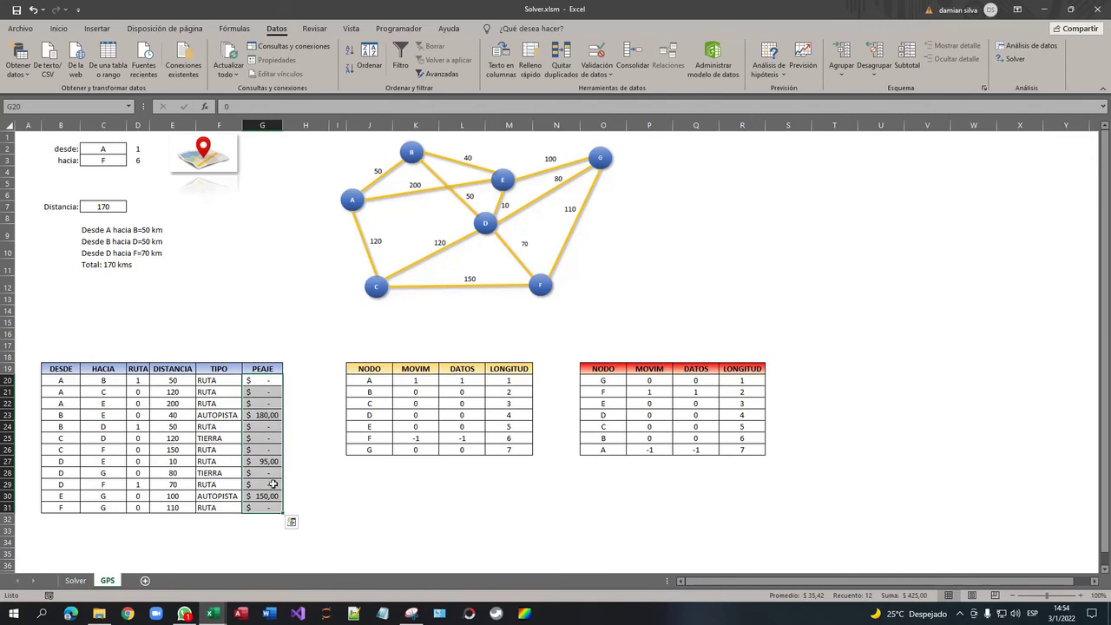
{"action": "left_click_drag", "start_coordinate": [268, 386], "coordinate": [280, 518]}
{"action": "left_click", "coordinate": [265, 446]}
{"action": "left_click", "coordinate": [268, 427]}
{"action": "left_click", "coordinate": [272, 415]}
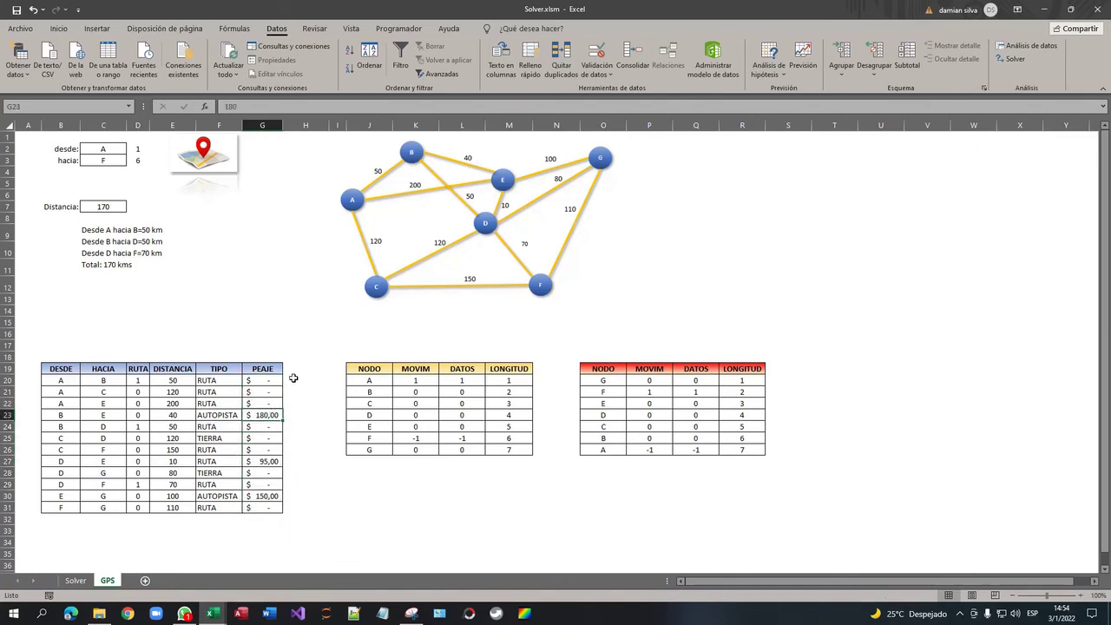
{"action": "left_click_drag", "start_coordinate": [269, 381], "coordinate": [271, 508]}
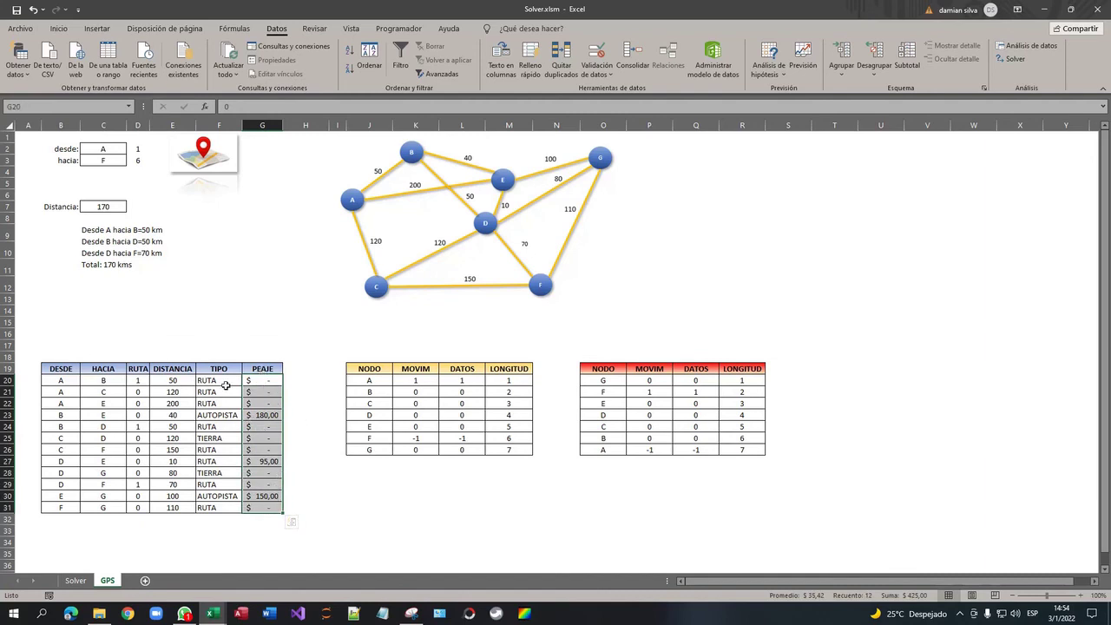
Step: Review the whole route table B19:G31 and compare its AUTOPISTA and RUTA entries under TIPO
{"action": "left_click", "coordinate": [225, 386]}
{"action": "left_click", "coordinate": [178, 403]}
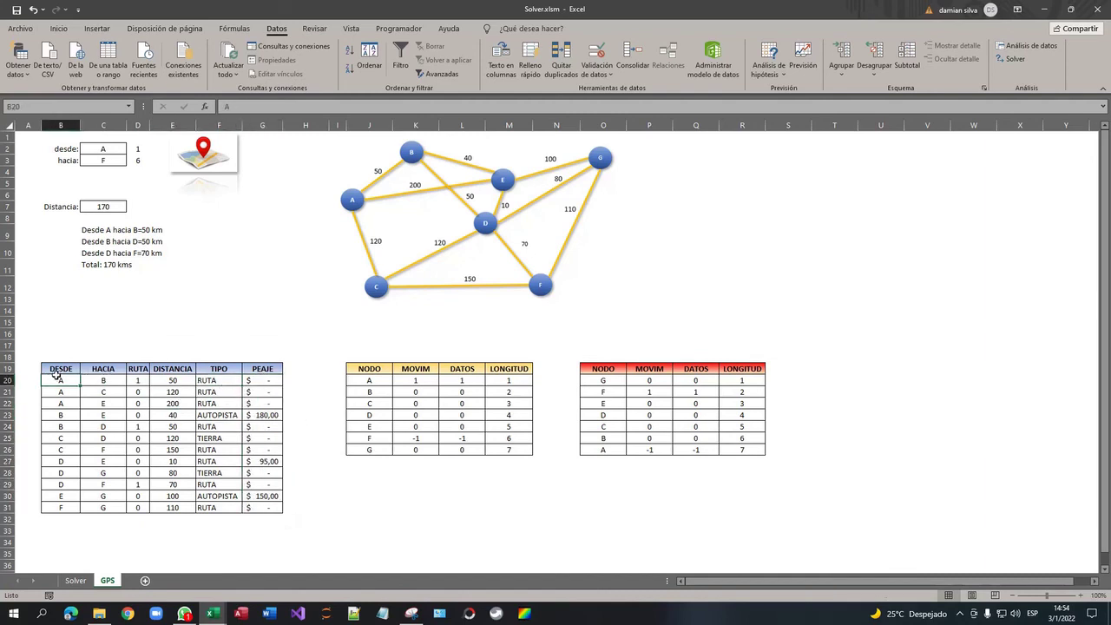
{"action": "left_click_drag", "start_coordinate": [56, 371], "coordinate": [260, 506]}
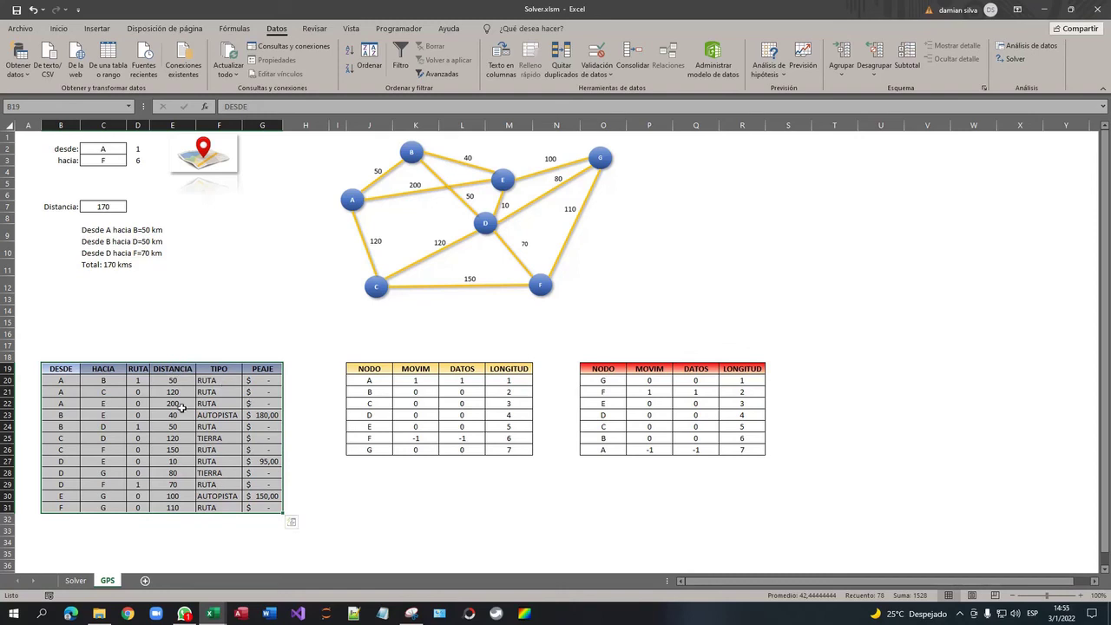
{"action": "left_click", "coordinate": [260, 351]}
{"action": "left_click", "coordinate": [241, 416]}
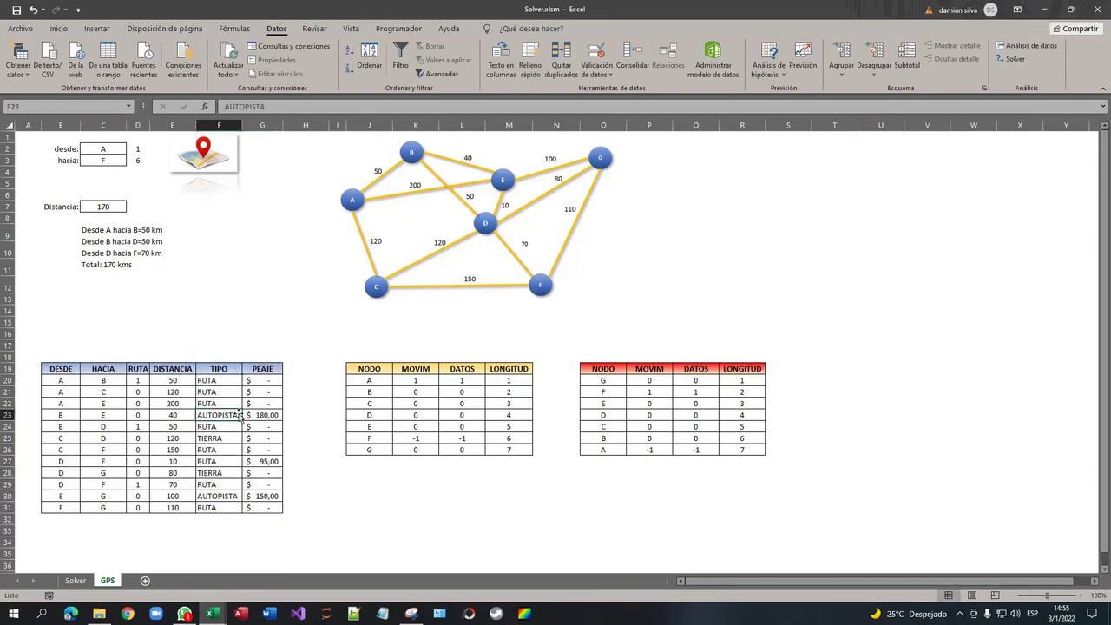
{"action": "left_click", "coordinate": [232, 460]}
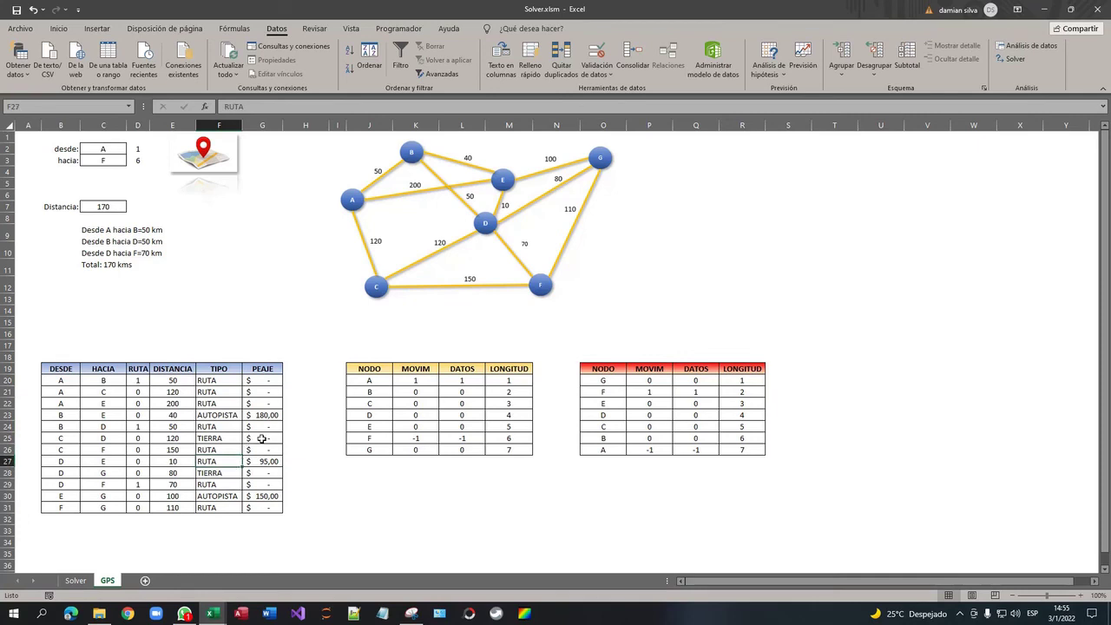
{"action": "left_click", "coordinate": [233, 418]}
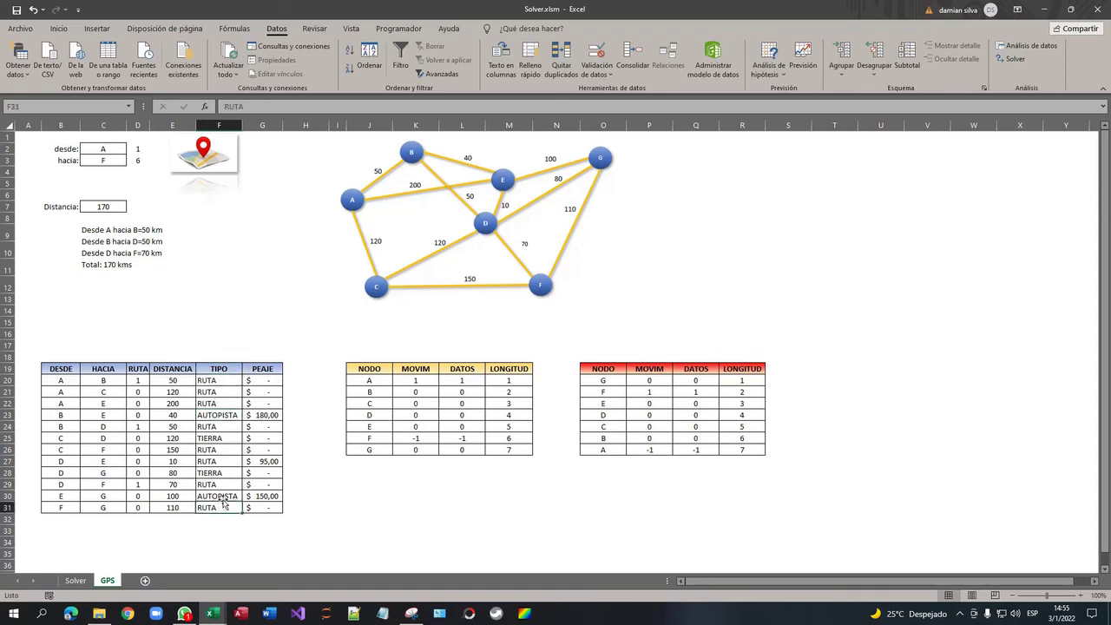
{"action": "left_click", "coordinate": [217, 464]}
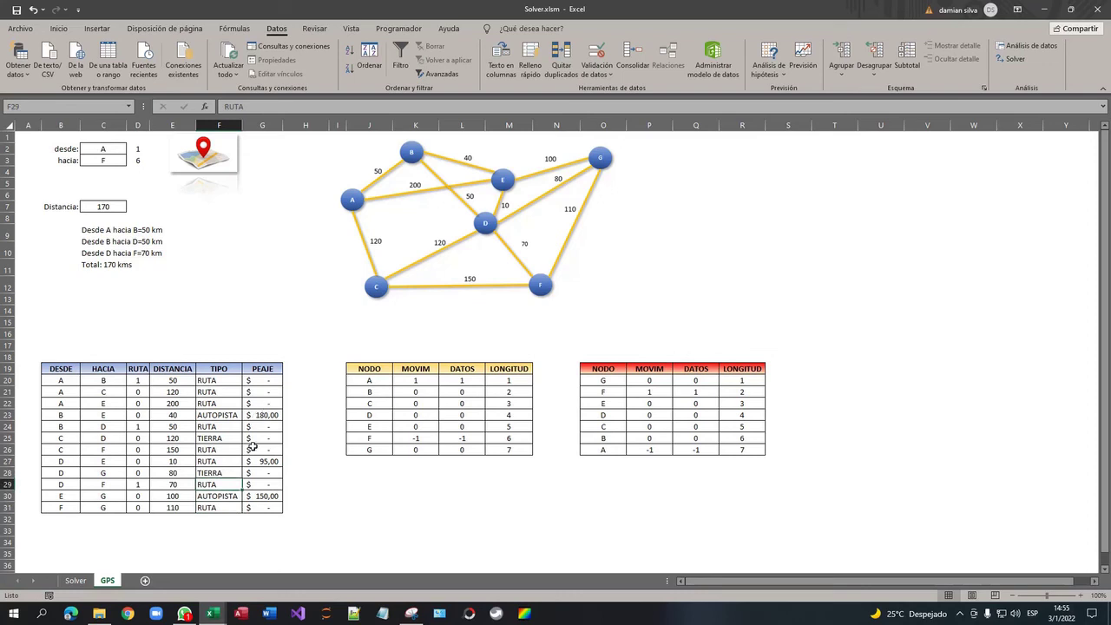
Step: Check the desde and hacia cells against the road type and toll of the D to E row
{"action": "left_click", "coordinate": [112, 147]}
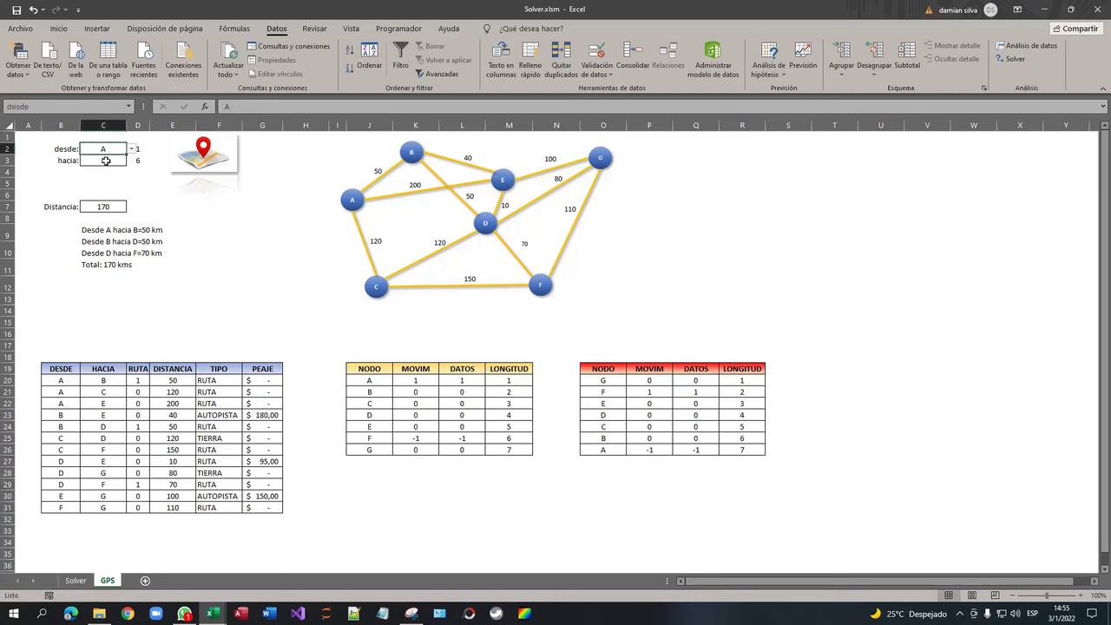
{"action": "left_click", "coordinate": [106, 160]}
{"action": "left_click", "coordinate": [224, 437]}
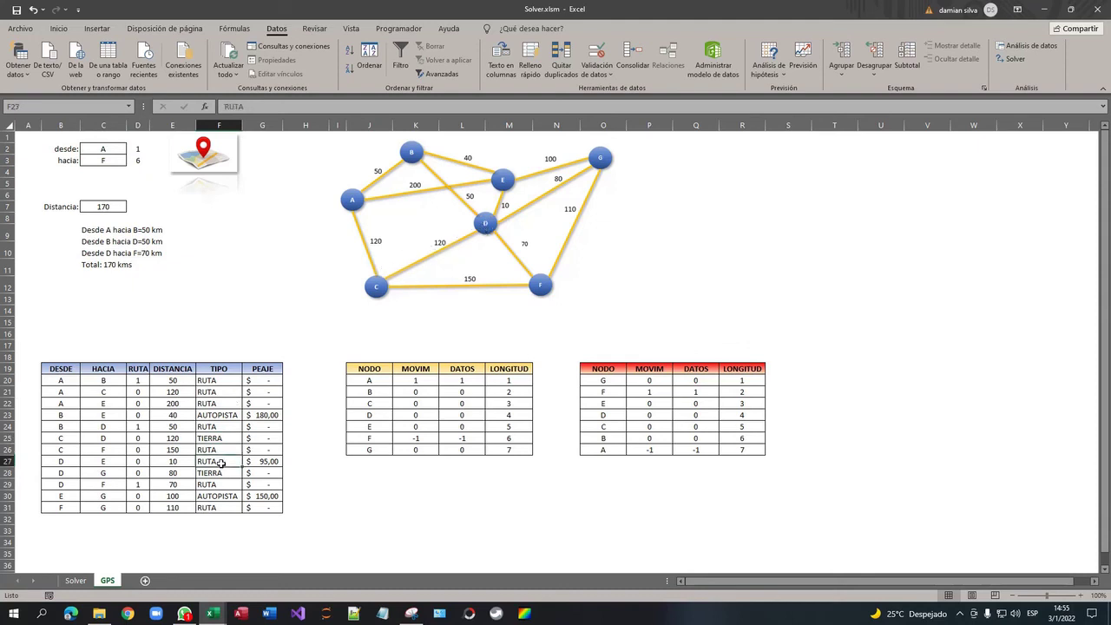
{"action": "left_click", "coordinate": [263, 461]}
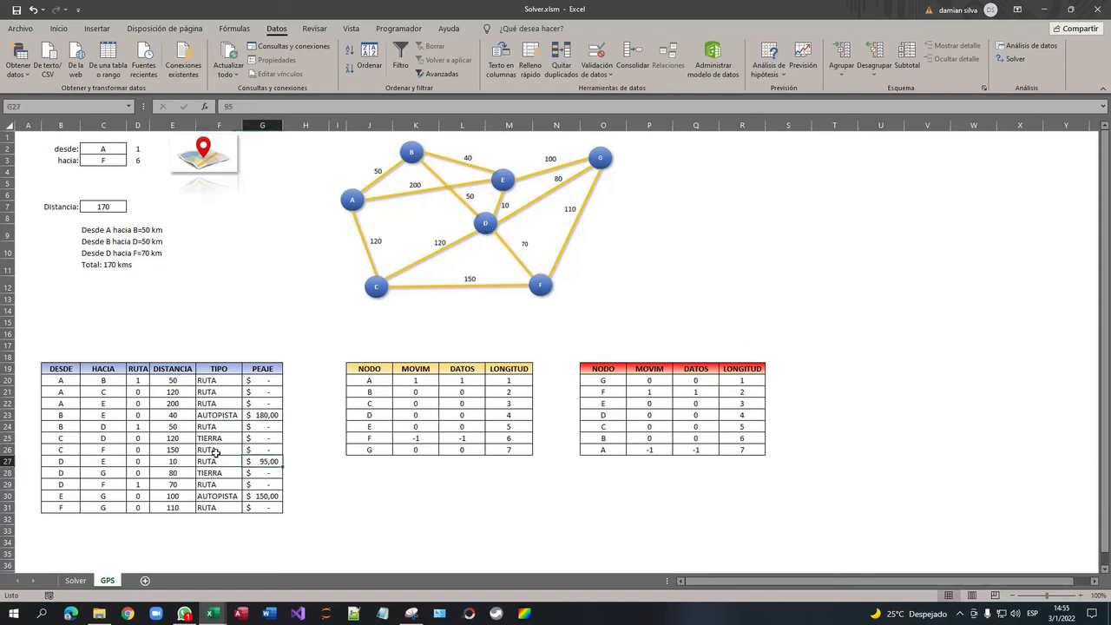
{"action": "left_click", "coordinate": [108, 161]}
Step: Compare the rows with and without a toll down the PEAJE column
{"action": "left_click_drag", "start_coordinate": [271, 370], "coordinate": [271, 506]}
{"action": "left_click", "coordinate": [269, 495]}
{"action": "left_click_drag", "start_coordinate": [265, 373], "coordinate": [291, 520]}
{"action": "left_click", "coordinate": [262, 426]}
{"action": "left_click_drag", "start_coordinate": [266, 380], "coordinate": [295, 520]}
{"action": "left_click", "coordinate": [262, 439]}
{"action": "left_click", "coordinate": [261, 395]}
{"action": "left_click", "coordinate": [264, 382]}
{"action": "left_click", "coordinate": [267, 414]}
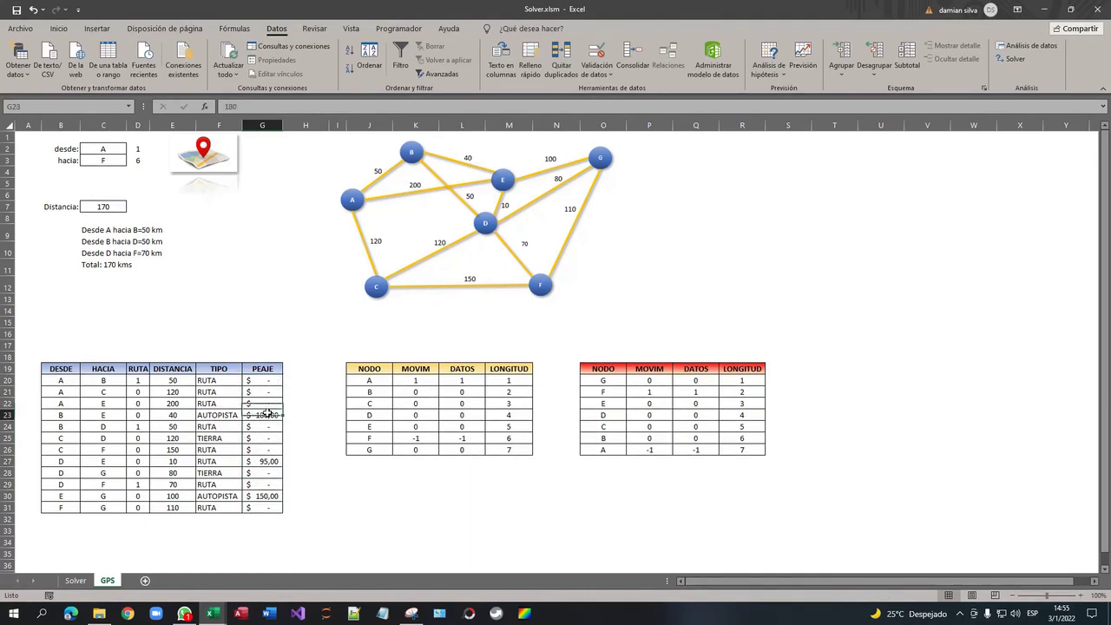
{"action": "left_click", "coordinate": [266, 449]}
{"action": "left_click", "coordinate": [264, 483]}
{"action": "left_click", "coordinate": [265, 509]}
{"action": "left_click", "coordinate": [265, 461]}
{"action": "left_click", "coordinate": [265, 415]}
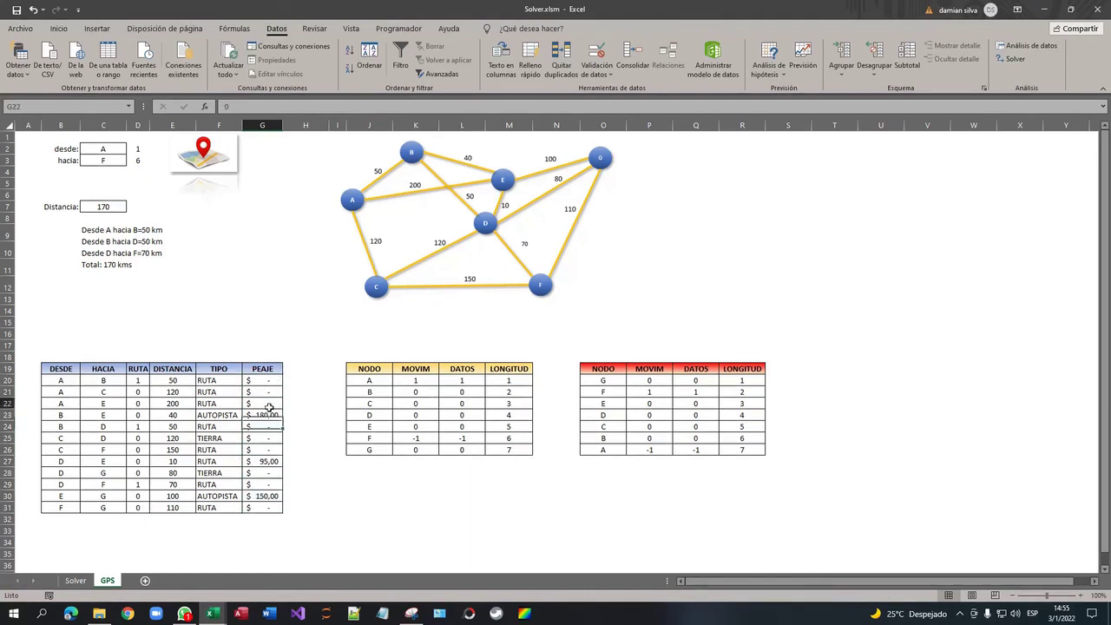
{"action": "left_click", "coordinate": [269, 404]}
{"action": "left_click_drag", "start_coordinate": [271, 378], "coordinate": [276, 494]}
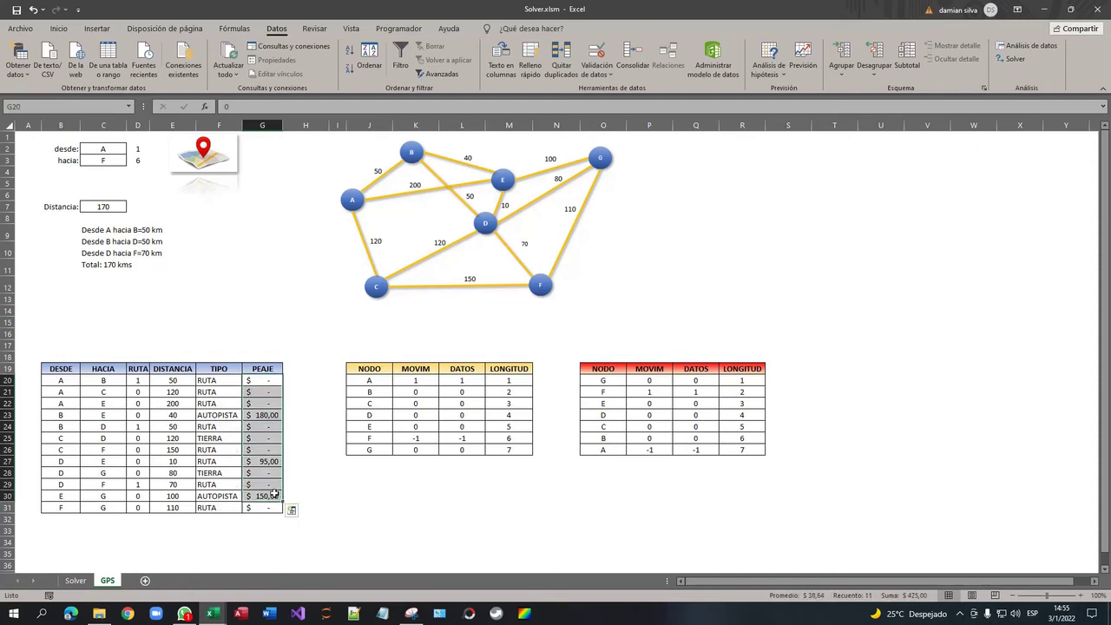
Step: Add filters to the headers of the whole route table B19:G31
{"action": "left_click_drag", "start_coordinate": [57, 371], "coordinate": [280, 510]}
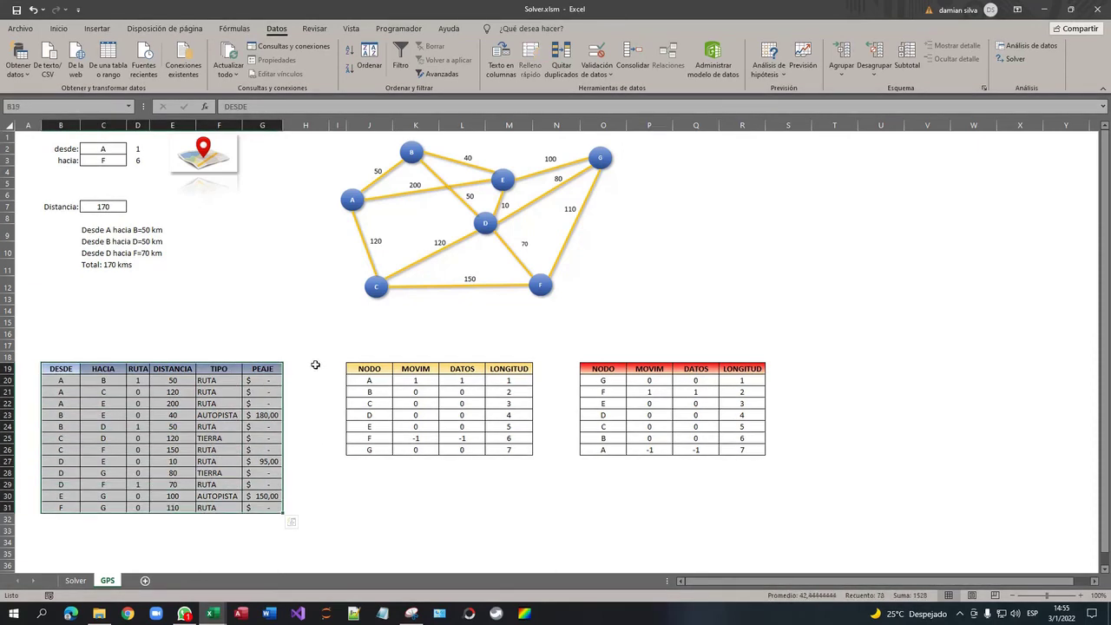
{"action": "left_click", "coordinate": [402, 57]}
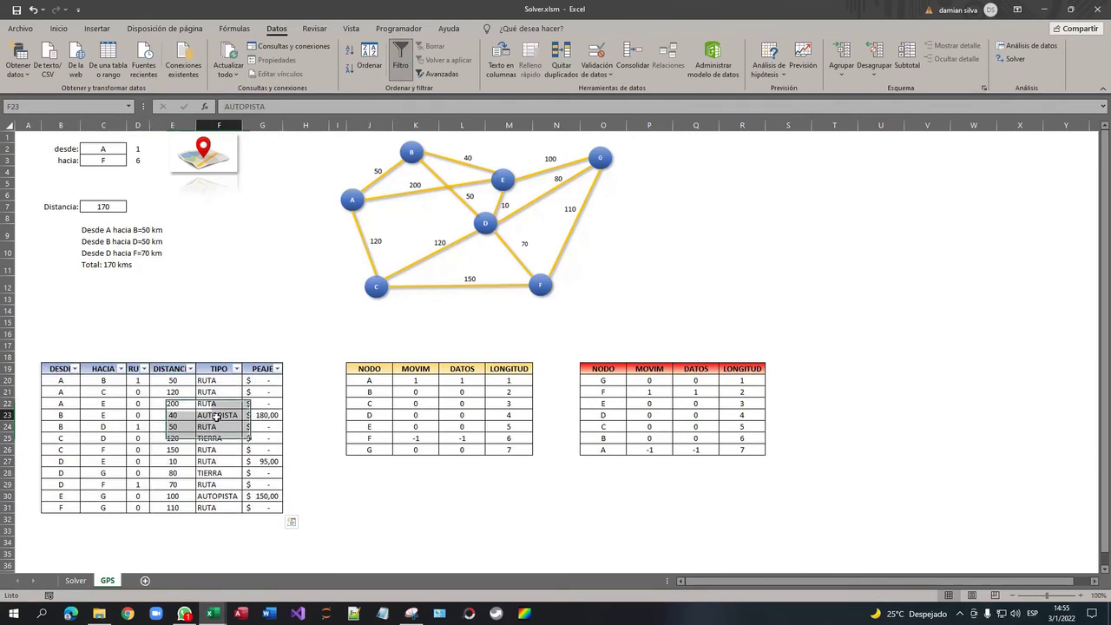
{"action": "left_click", "coordinate": [210, 382]}
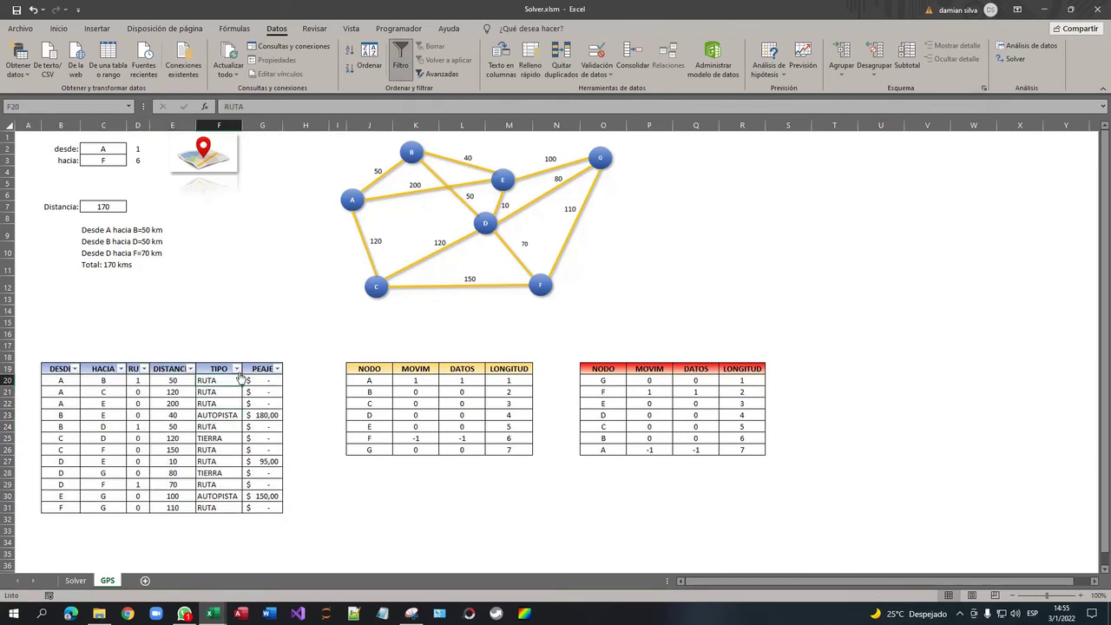
Step: Filter the TIPO column with a custom text filter to rows that do not contain TIERRA
{"action": "left_click", "coordinate": [237, 369]}
{"action": "mouse_move", "coordinate": [169, 219]}
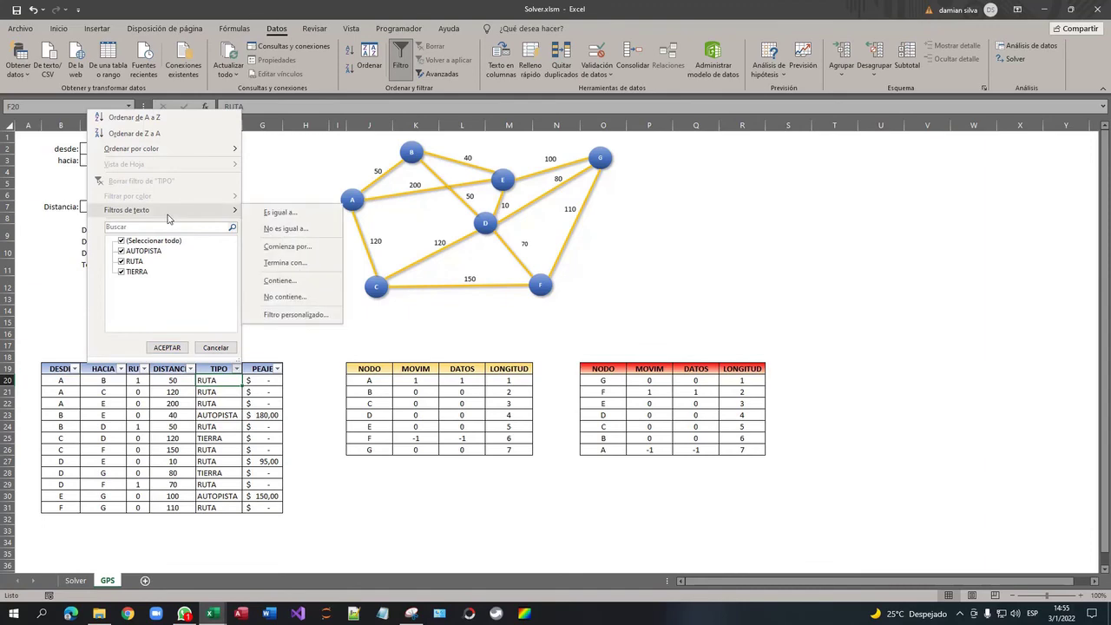
{"action": "left_click", "coordinate": [285, 296]}
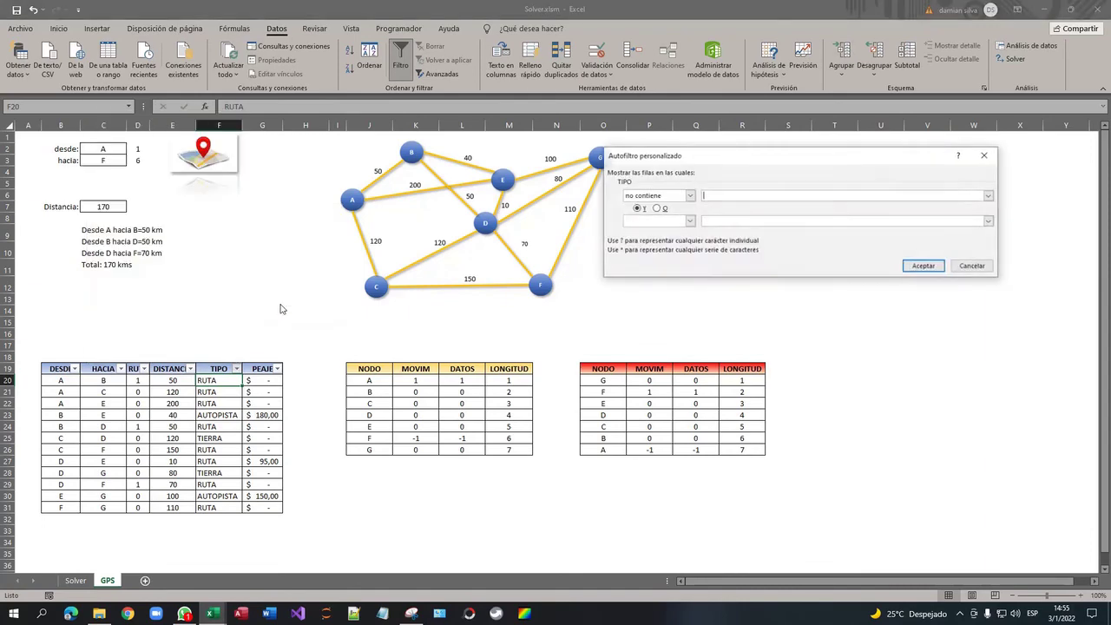
{"action": "left_click", "coordinate": [989, 195]}
{"action": "left_click", "coordinate": [928, 226]}
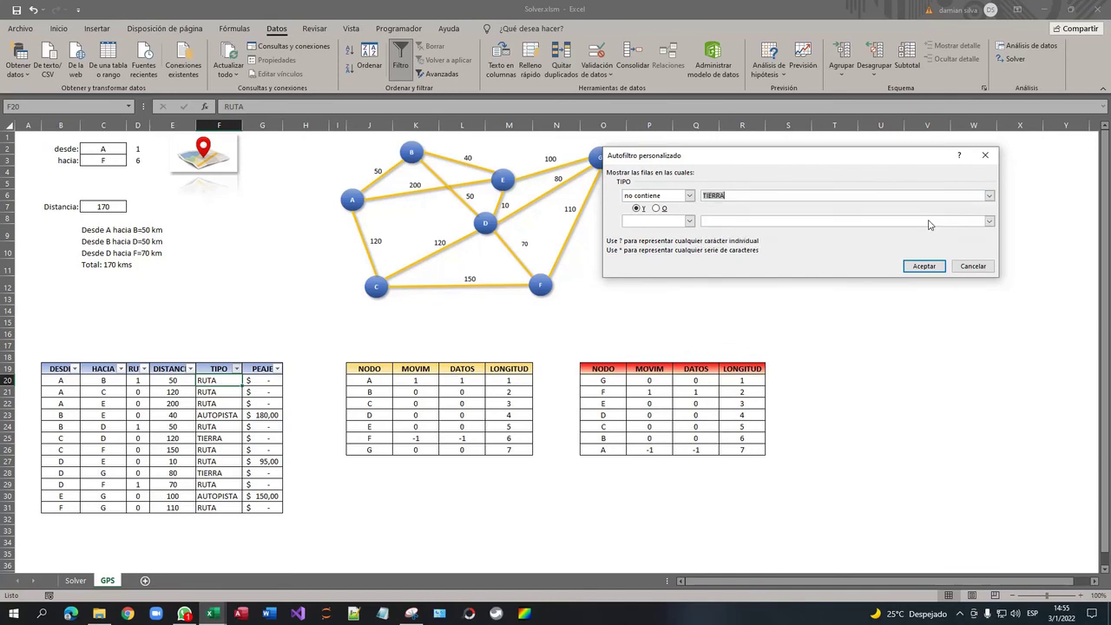
{"action": "left_click", "coordinate": [923, 265]}
Step: Examine the routes left in the filtered table and the desde and hacia cells
{"action": "left_click", "coordinate": [174, 421]}
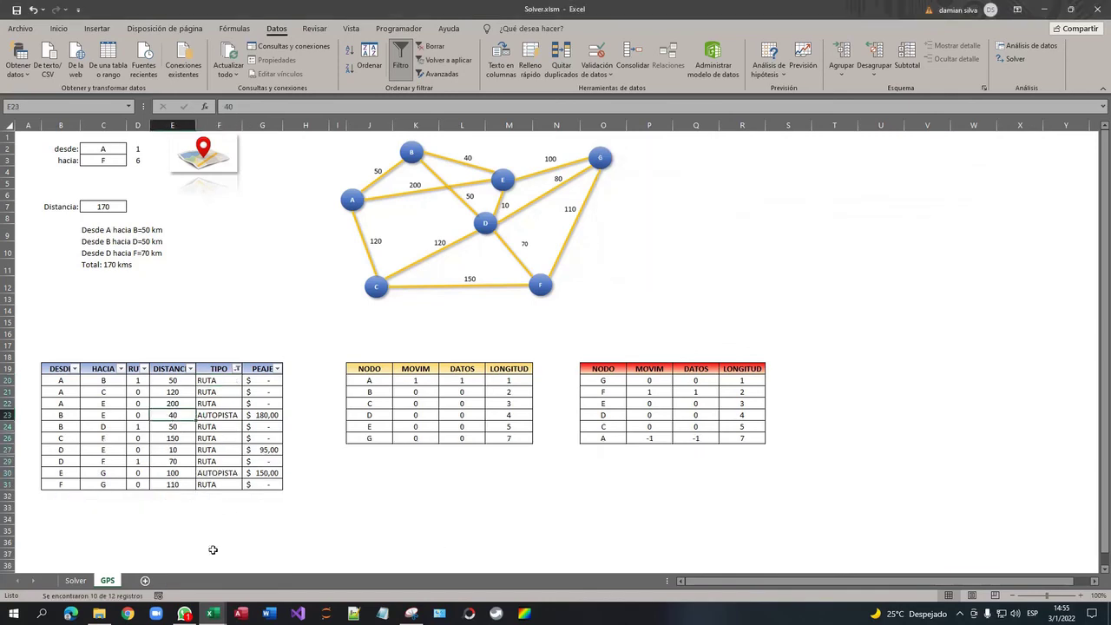
{"action": "left_click_drag", "start_coordinate": [62, 383], "coordinate": [282, 485]}
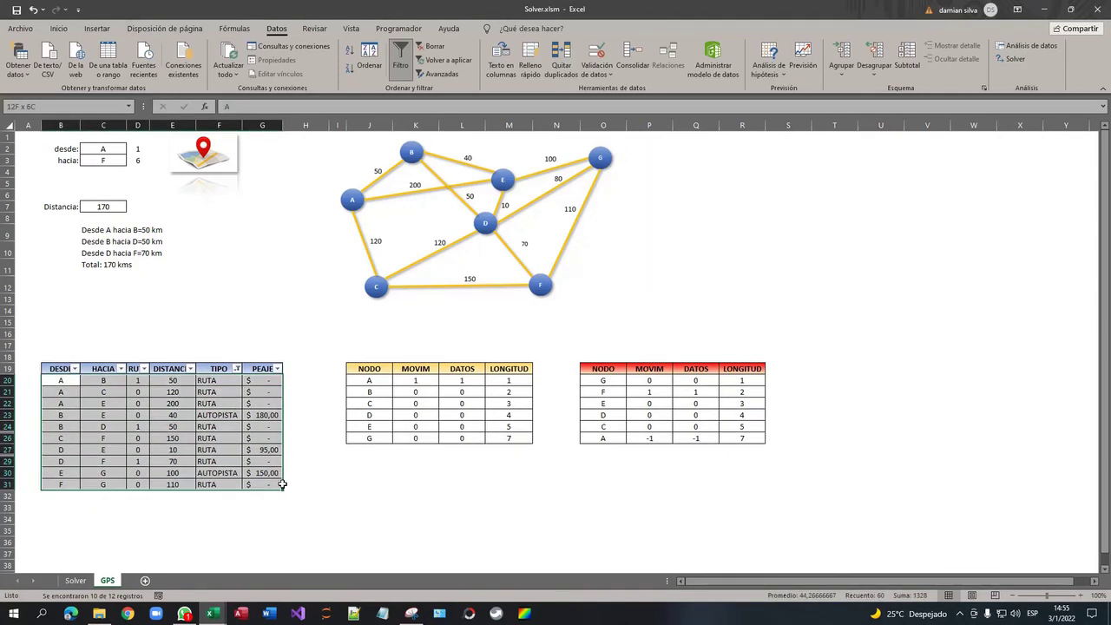
{"action": "left_click", "coordinate": [69, 393]}
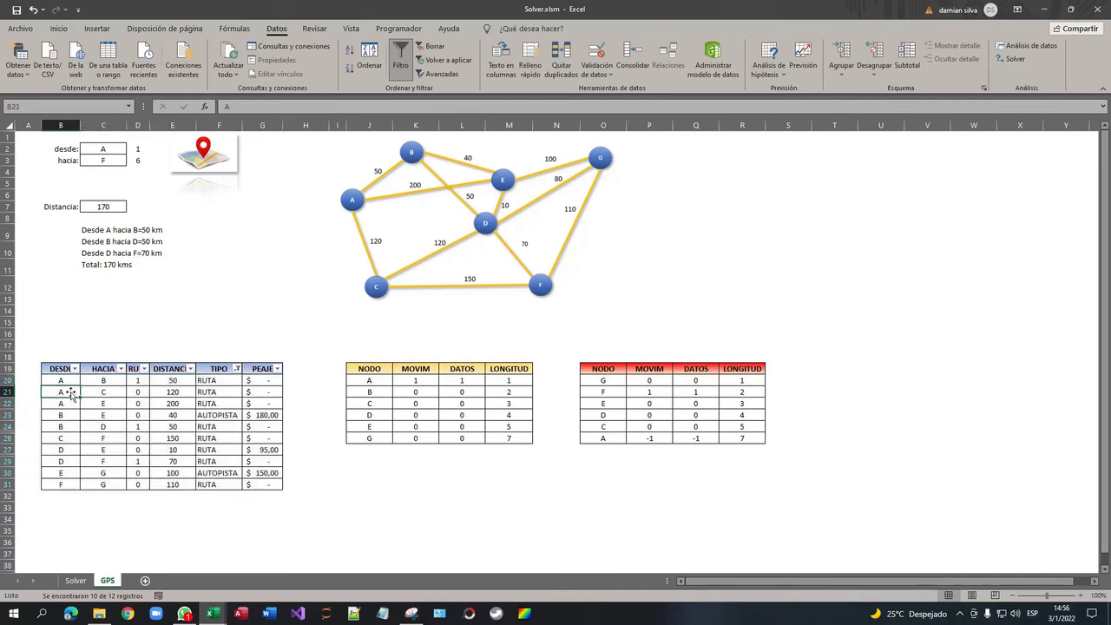
{"action": "left_click", "coordinate": [104, 392]}
{"action": "left_click", "coordinate": [67, 406]}
{"action": "left_click", "coordinate": [172, 450]}
{"action": "left_click_drag", "start_coordinate": [52, 372], "coordinate": [292, 498]}
{"action": "left_click_drag", "start_coordinate": [61, 381], "coordinate": [260, 482]}
{"action": "left_click", "coordinate": [104, 162]}
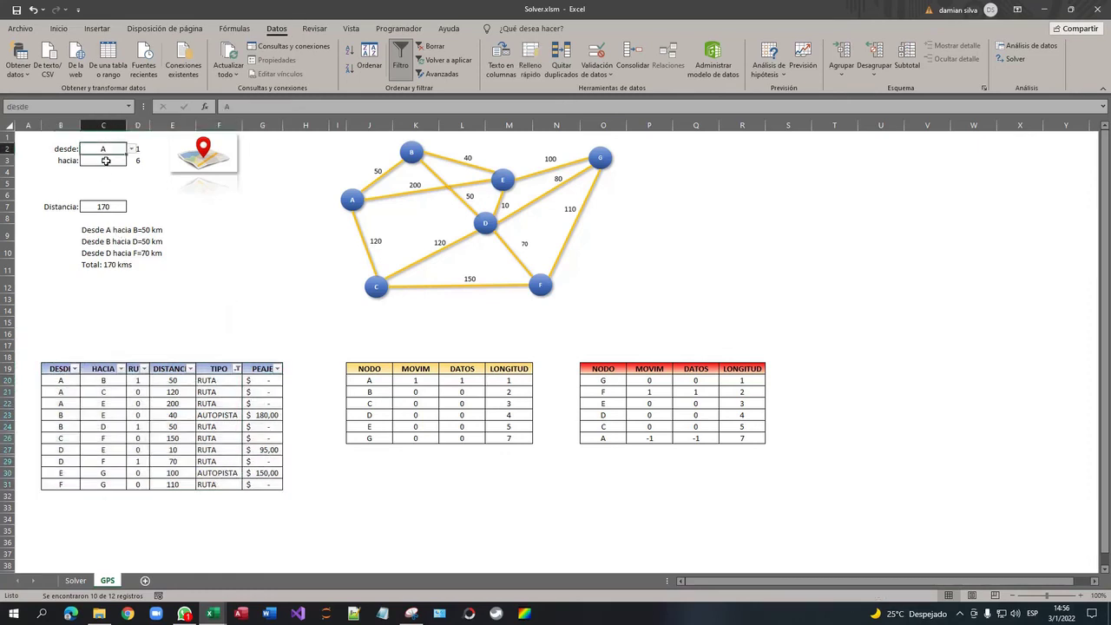
Step: Select all road types again in the TIPO filter and remove the filters from the route table
{"action": "left_click", "coordinate": [222, 400]}
{"action": "left_click", "coordinate": [237, 369]}
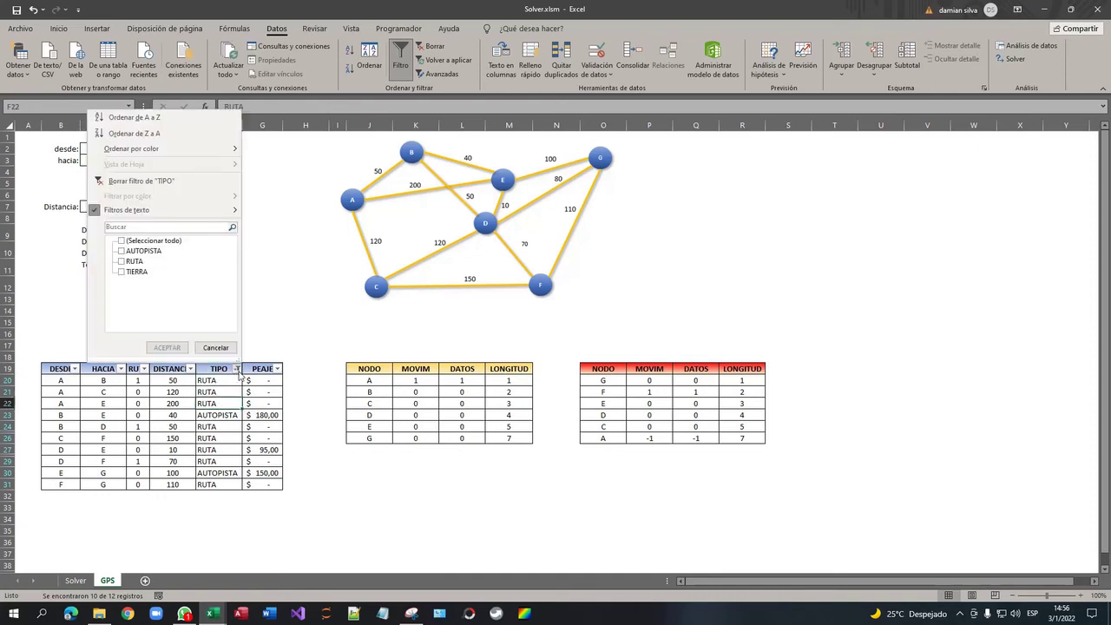
{"action": "left_click", "coordinate": [133, 241]}
{"action": "left_click", "coordinate": [167, 347]}
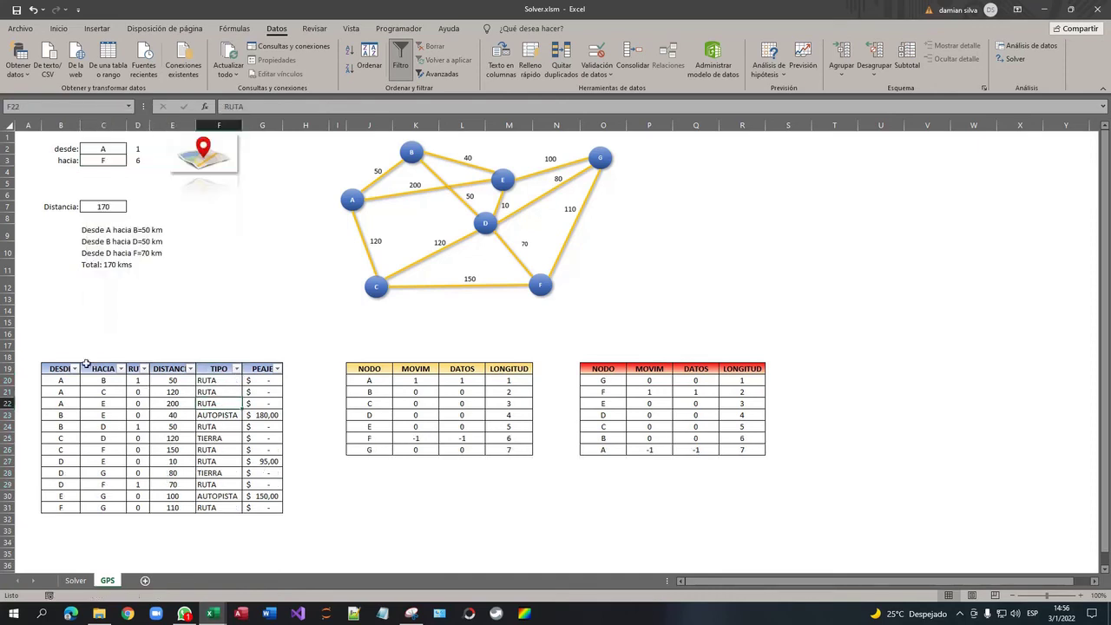
{"action": "left_click", "coordinate": [64, 372]}
{"action": "left_click", "coordinate": [405, 68]}
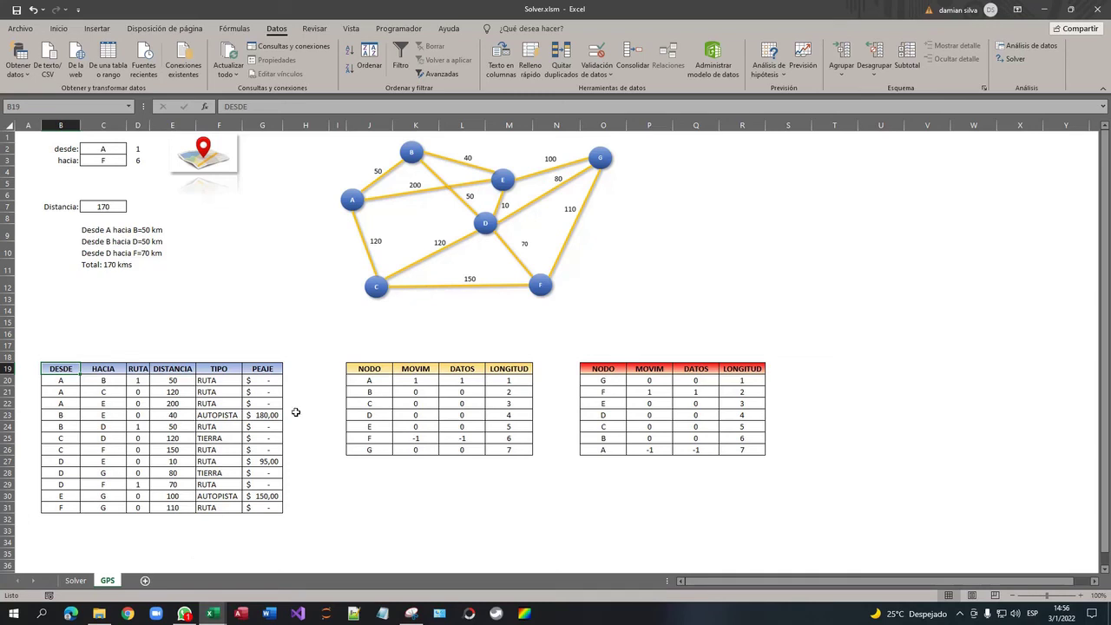
Step: Review the TIPO and PEAJE data in F20:G31 and the route summary below Distancia
{"action": "left_click_drag", "start_coordinate": [207, 380], "coordinate": [268, 504]}
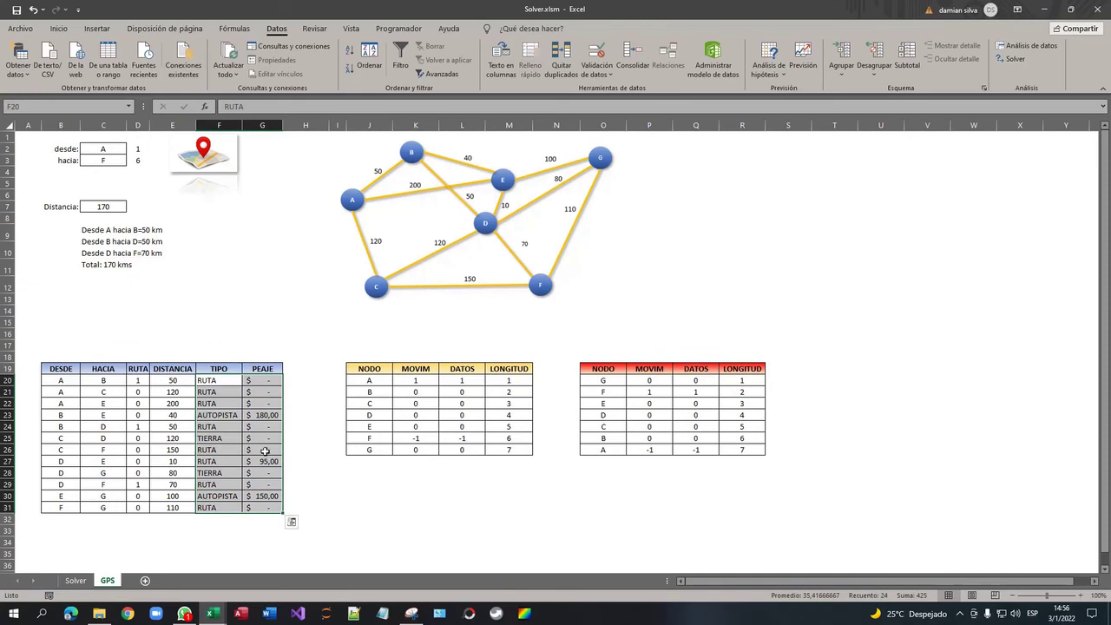
{"action": "left_click", "coordinate": [234, 356]}
{"action": "left_click", "coordinate": [236, 284]}
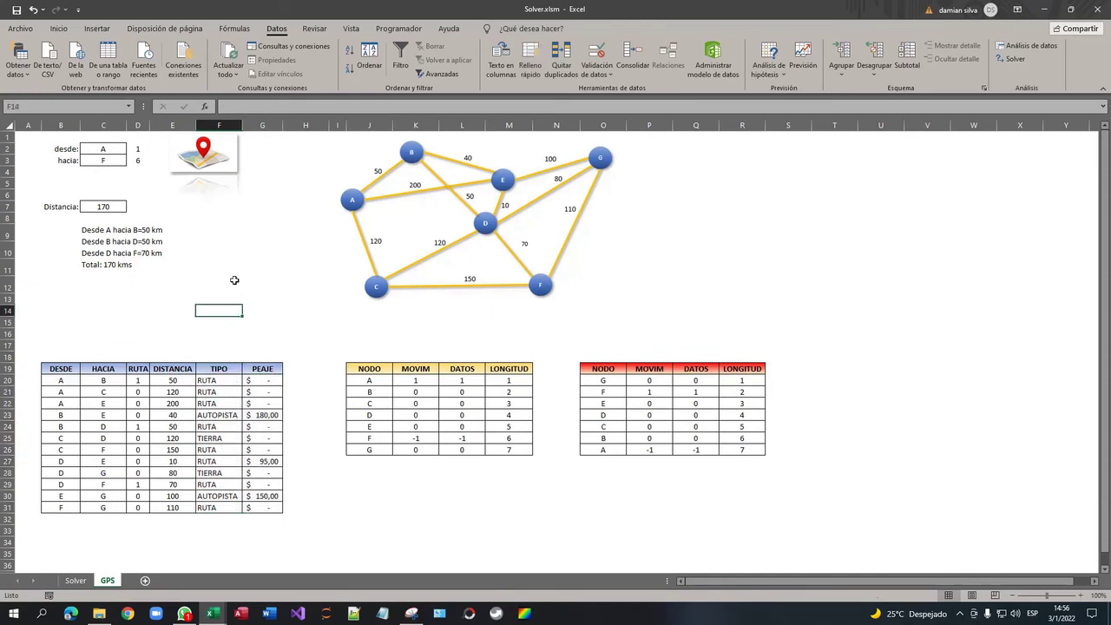
{"action": "left_click", "coordinate": [163, 231]}
{"action": "left_click", "coordinate": [162, 232]}
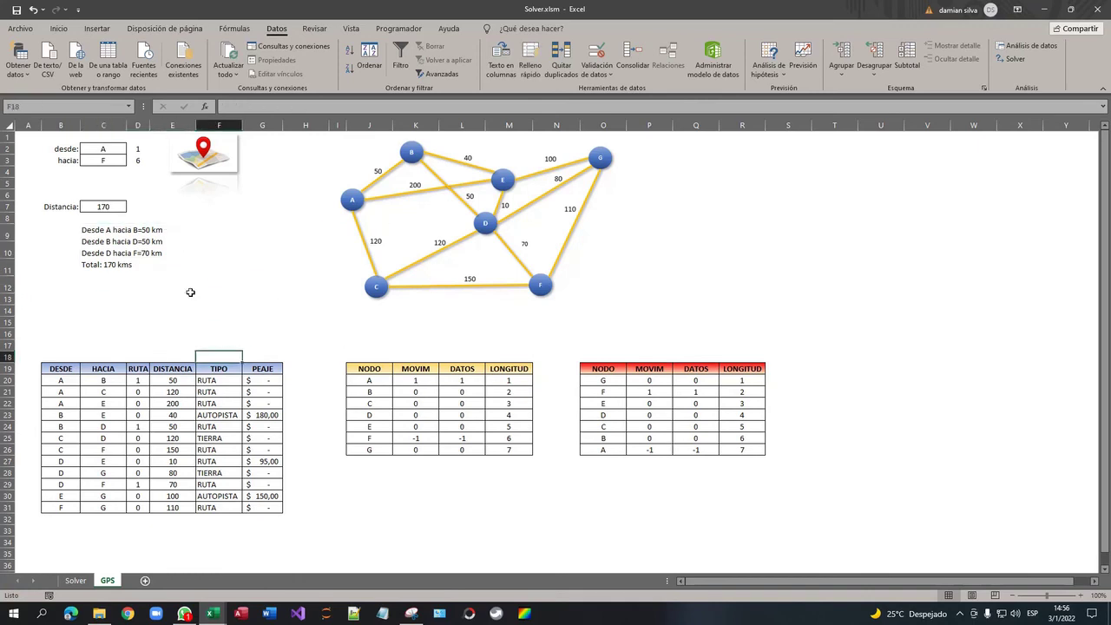
{"action": "left_click", "coordinate": [296, 282]}
{"action": "key", "text": "Left"}
{"action": "key", "text": "Left"}
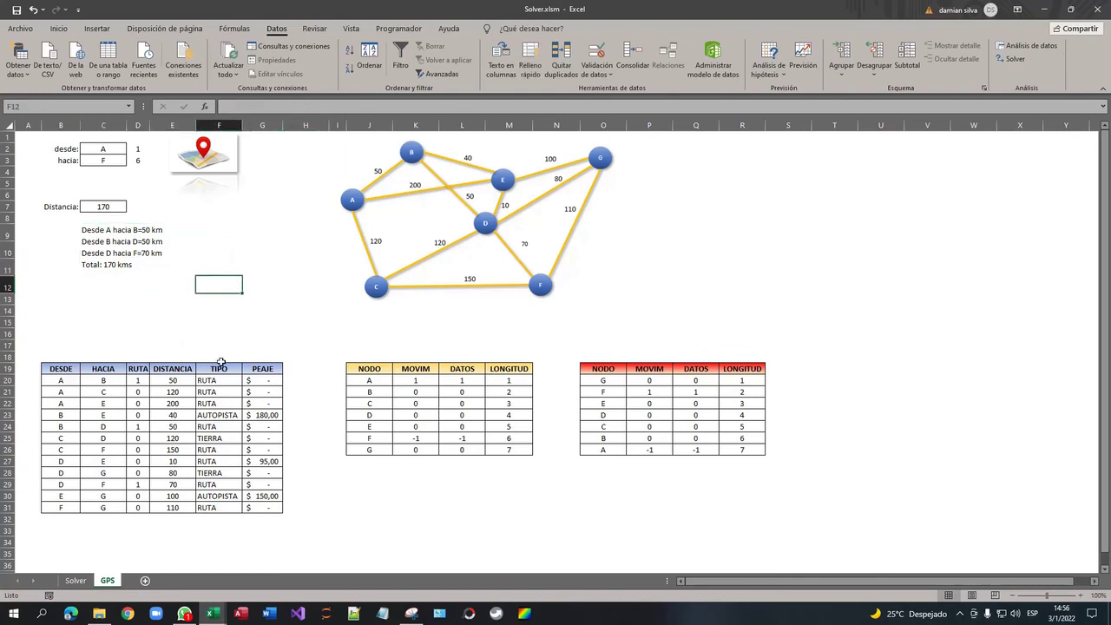